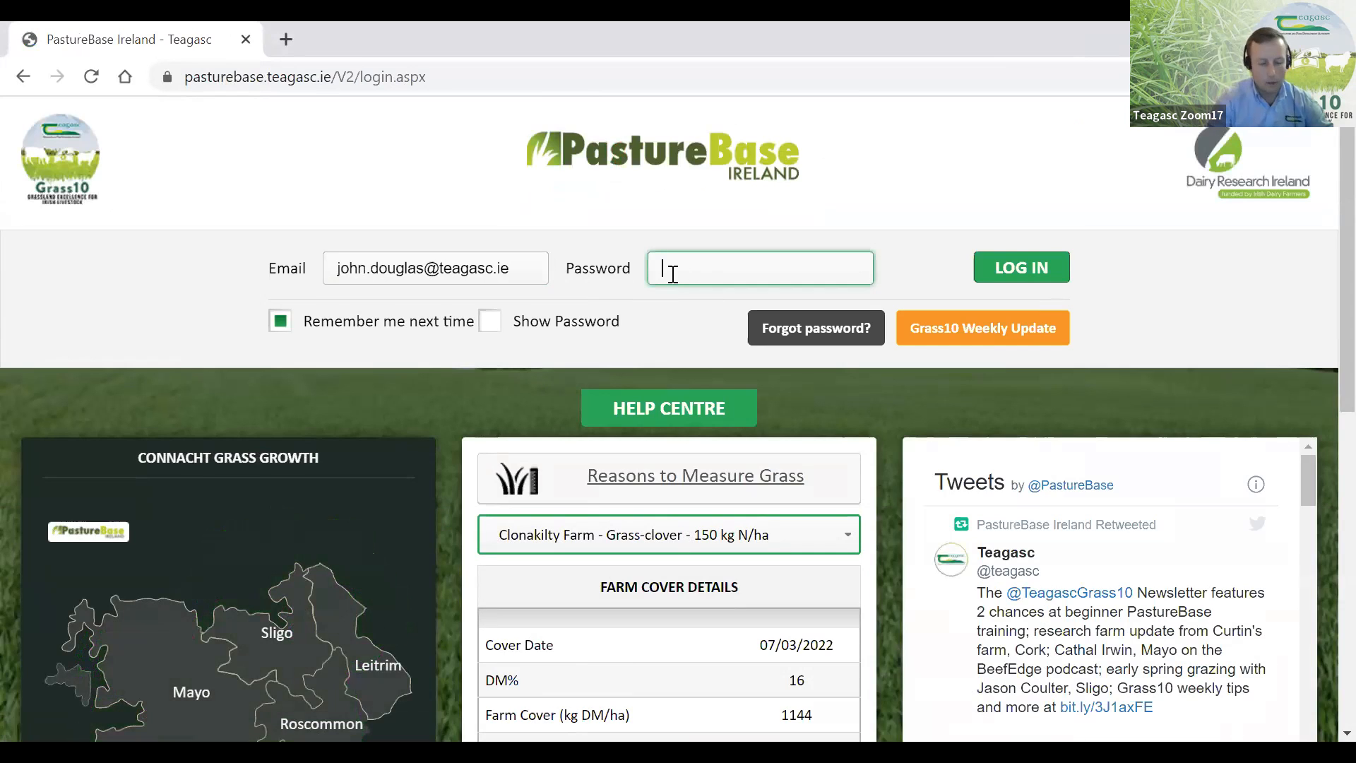
- Look over the login fields and show the Ulster map in the grass growth panel
scroll(526, 233, "down", 1)
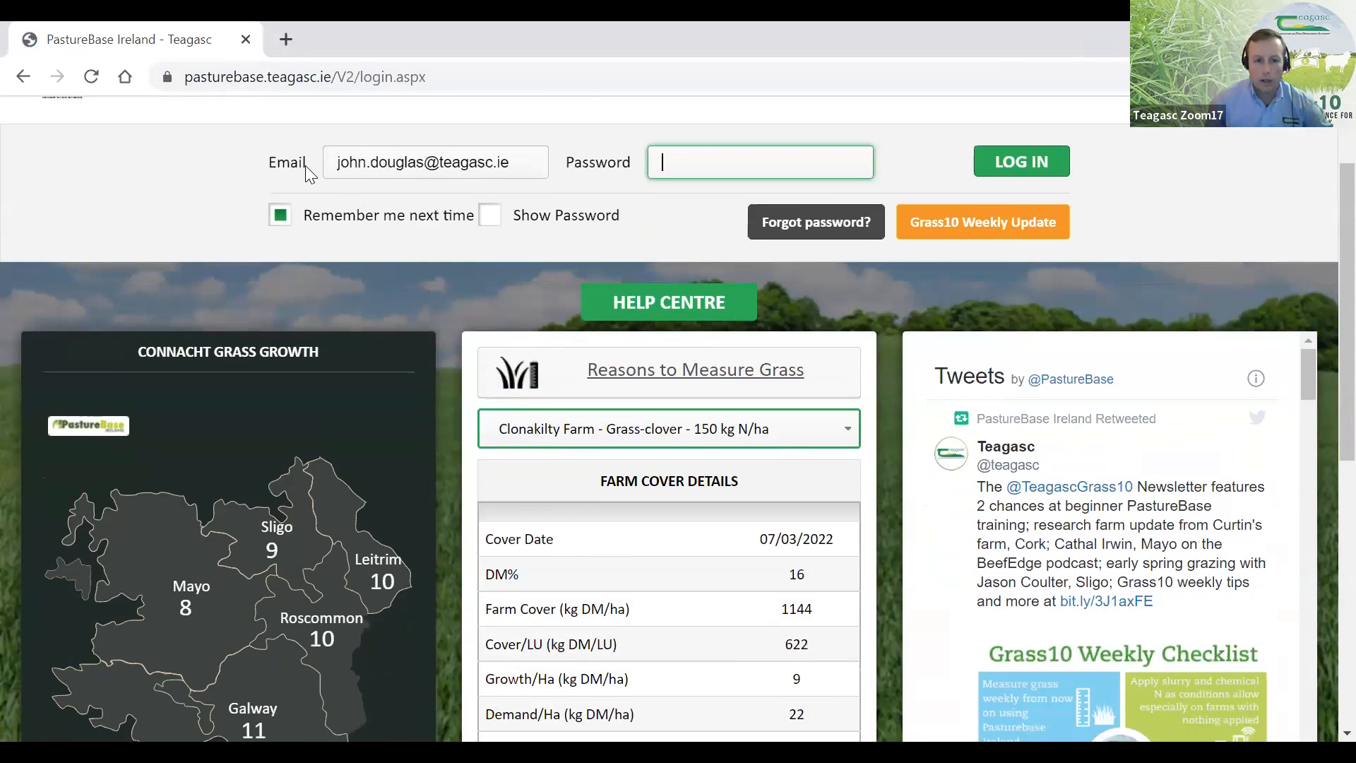
double_click(341, 162)
left_click(693, 155)
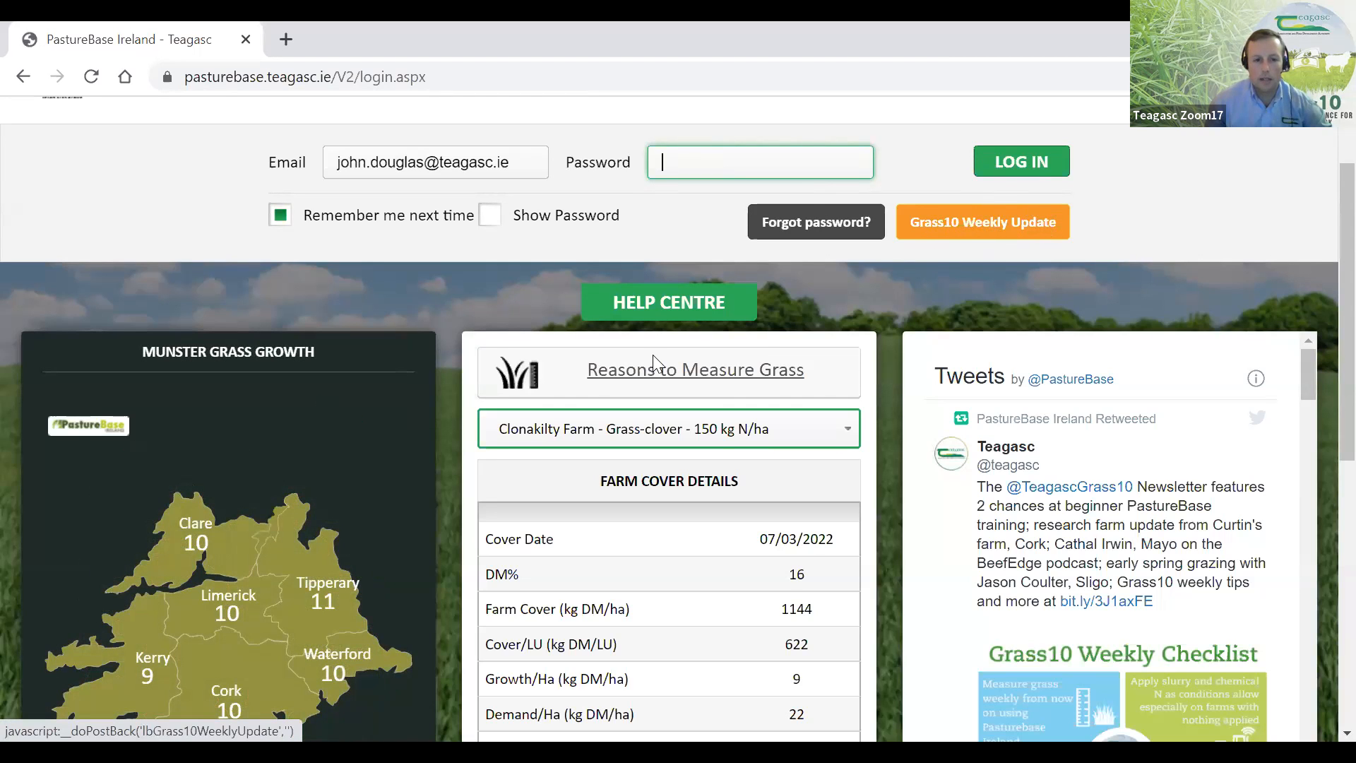
scroll(324, 372, "down", 5)
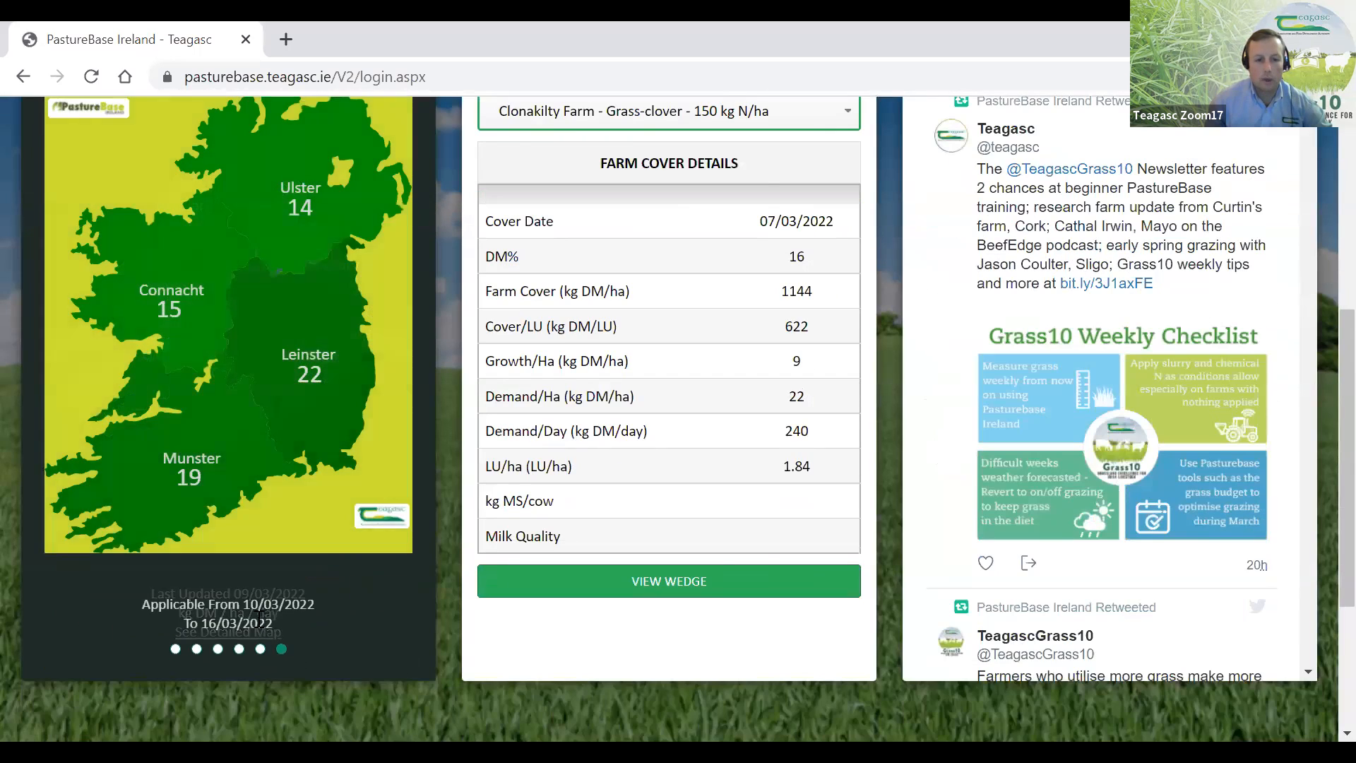
scroll(282, 308, "up", 2)
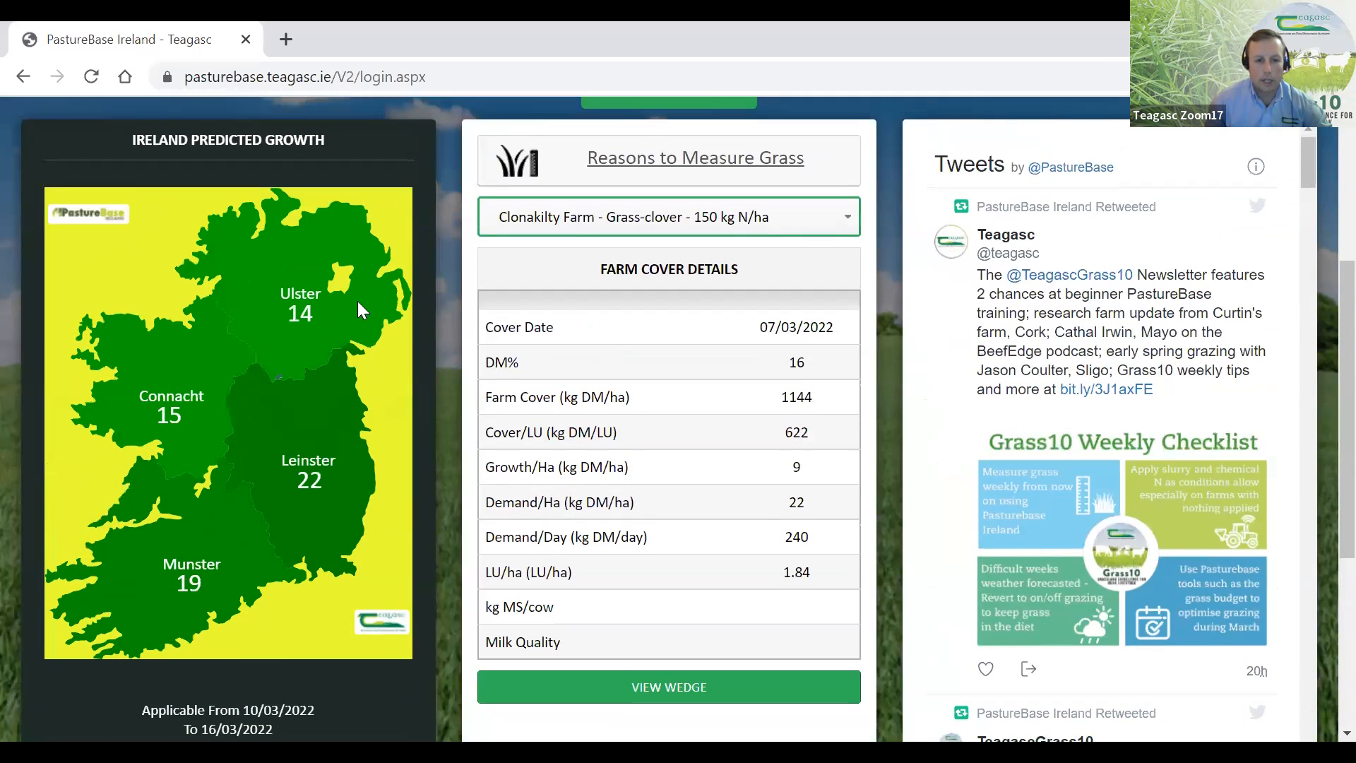
scroll(238, 353, "down", 2)
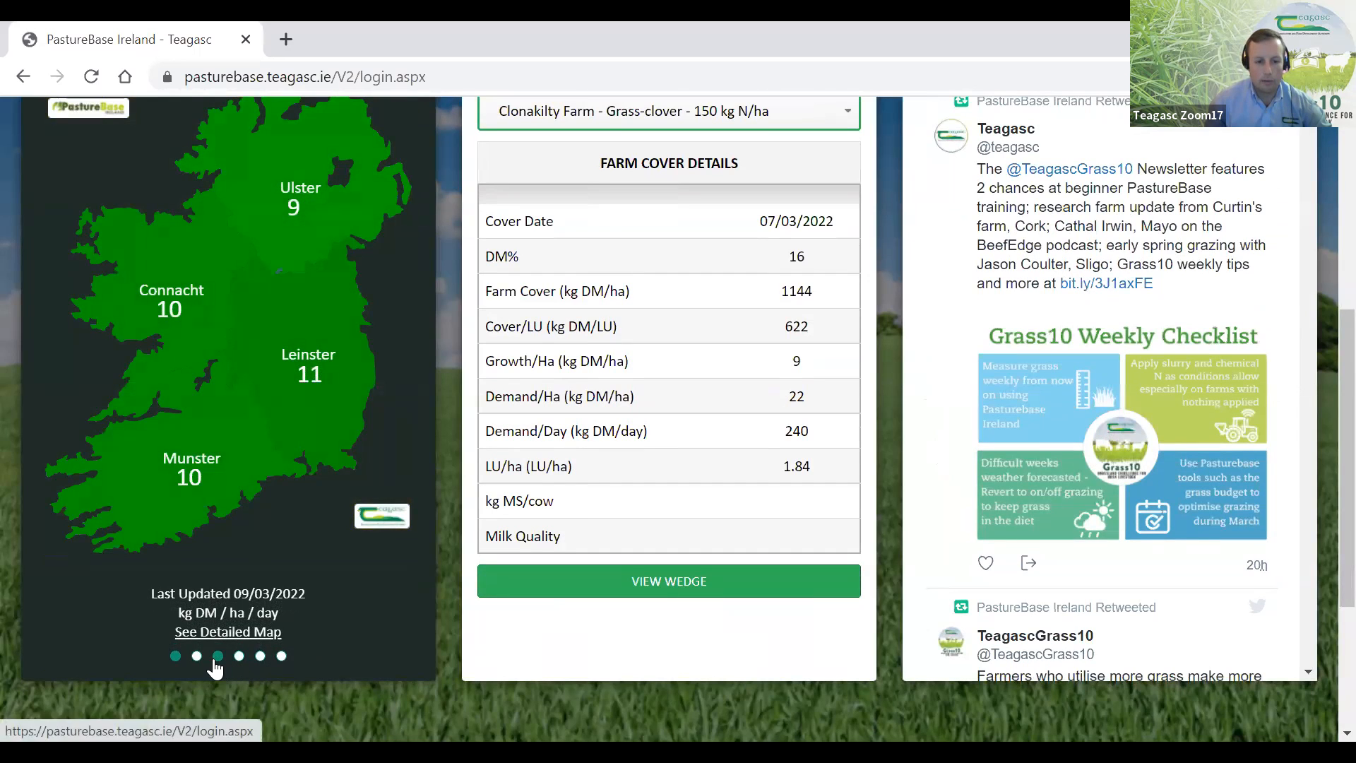
left_click(216, 658)
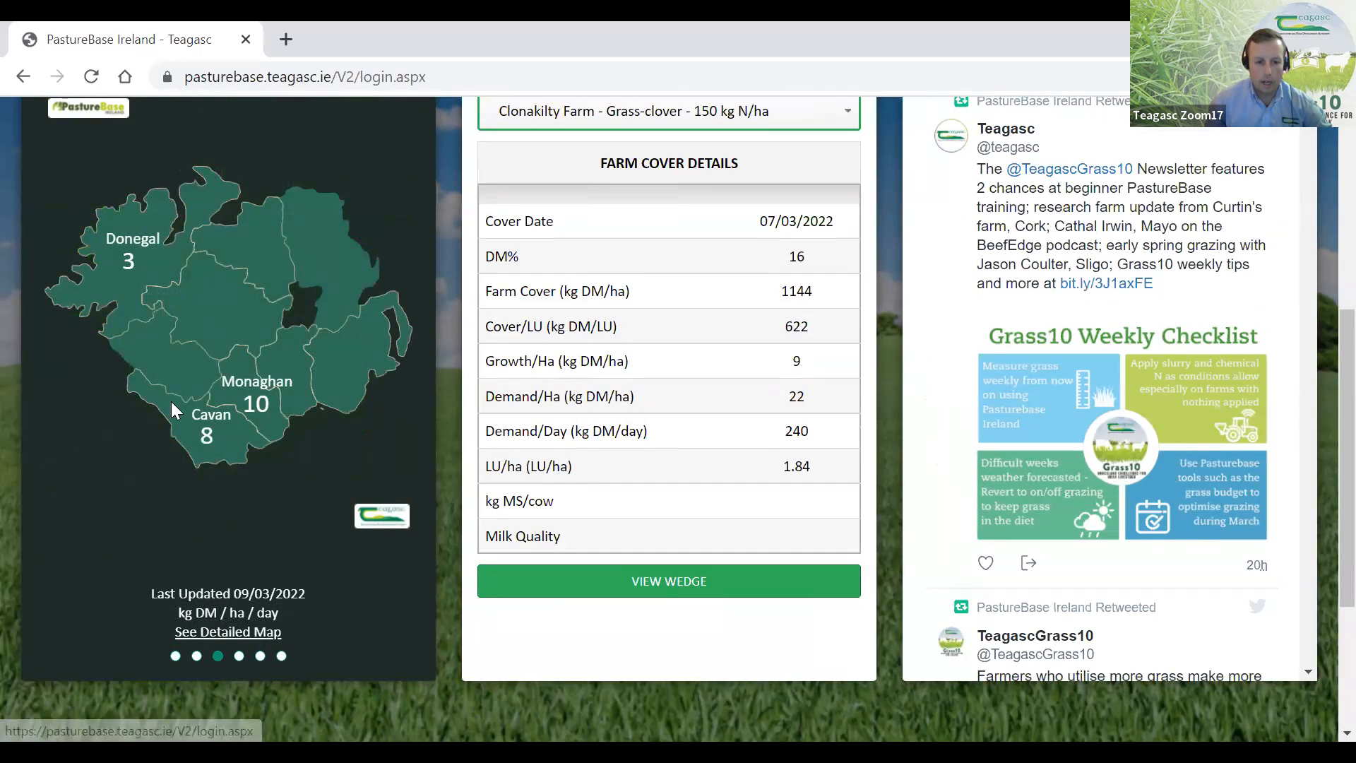
scroll(613, 345, "up", 1)
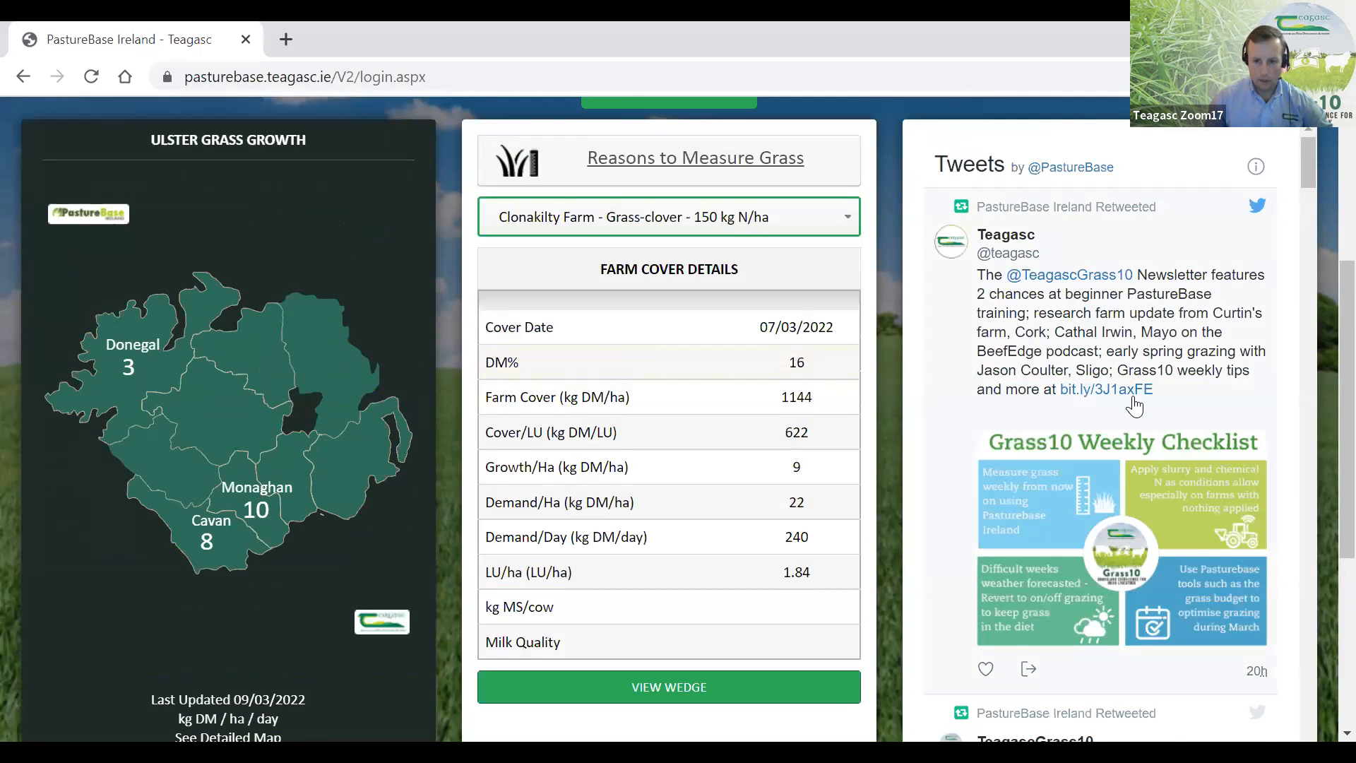
- Look through the tweets and farm cover details, and view the list of farms available for selection
scroll(1128, 556, "down", 7)
scroll(1112, 443, "up", 7)
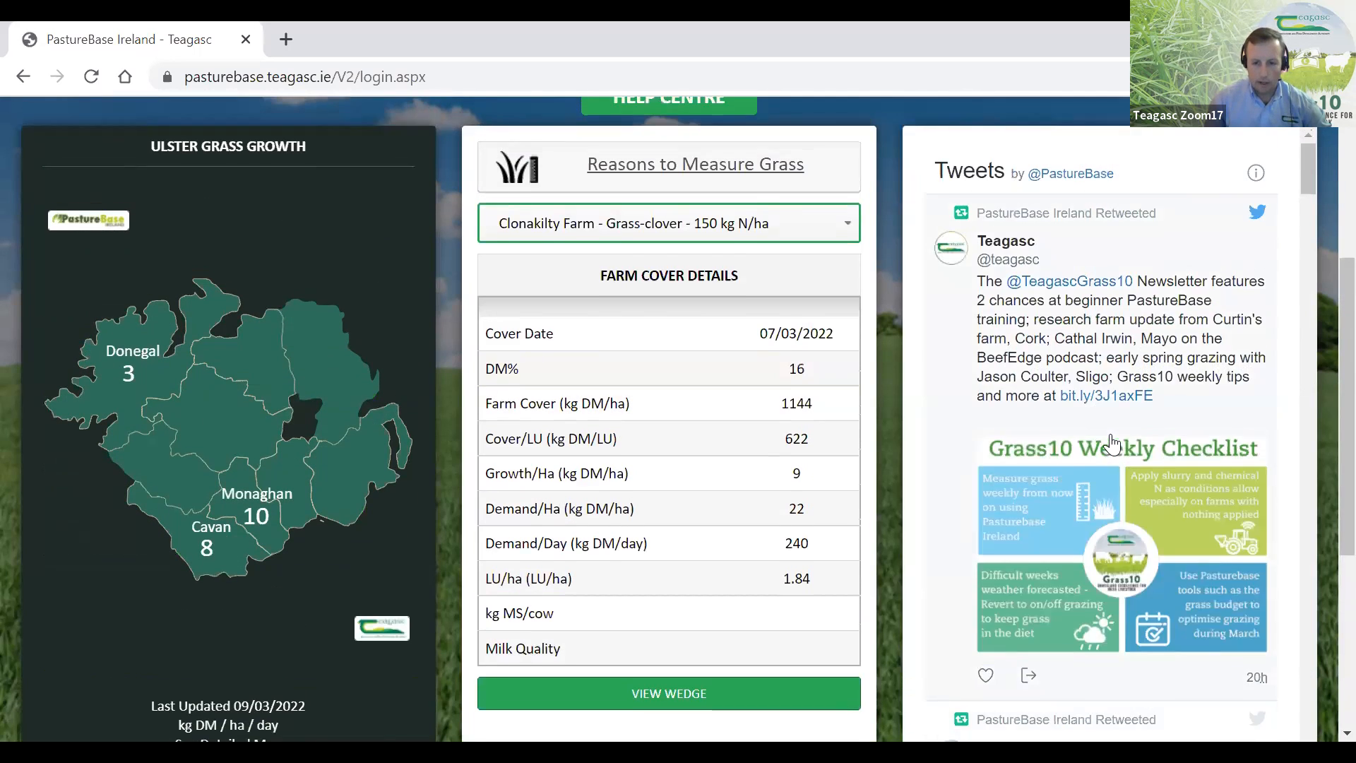
scroll(1112, 444, "up", 2)
scroll(1222, 486, "down", 4)
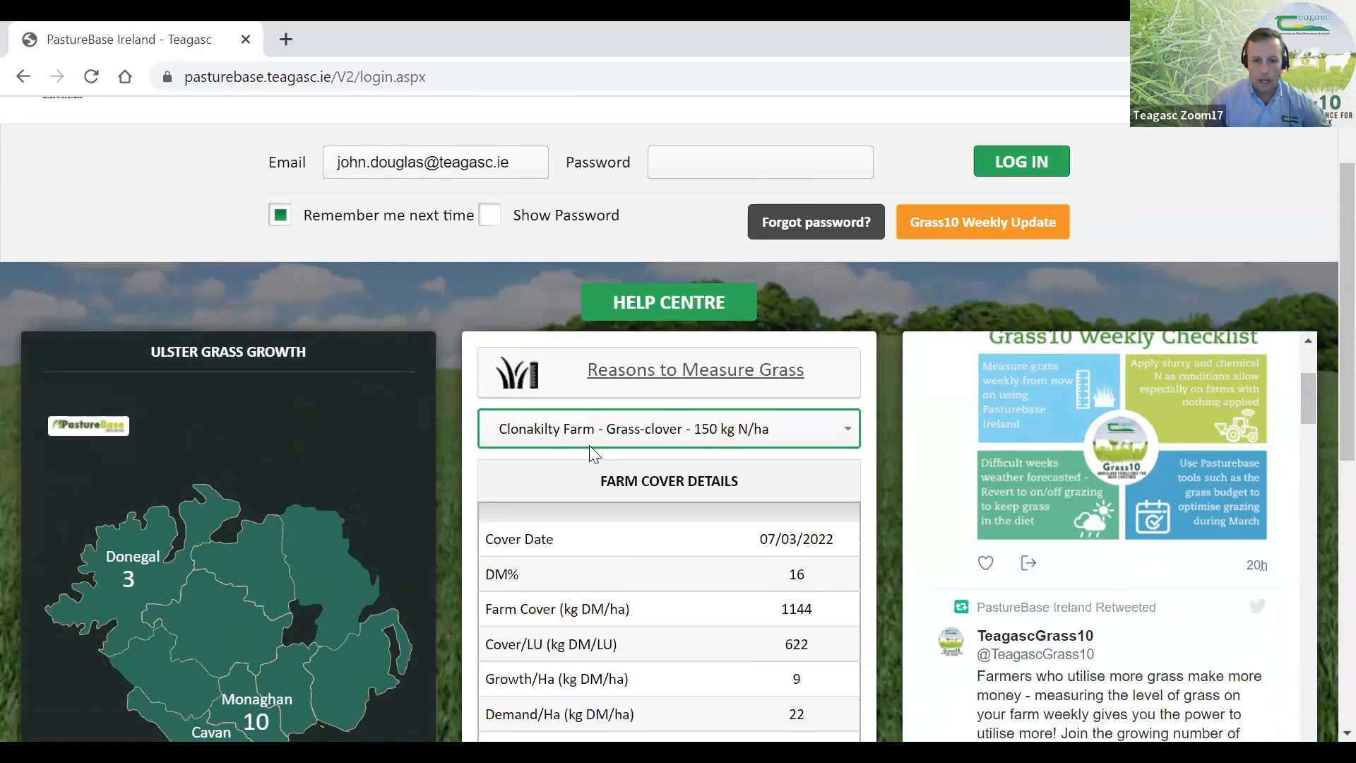
scroll(589, 445, "down", 3)
scroll(759, 226, "up", 3)
scroll(781, 294, "down", 3)
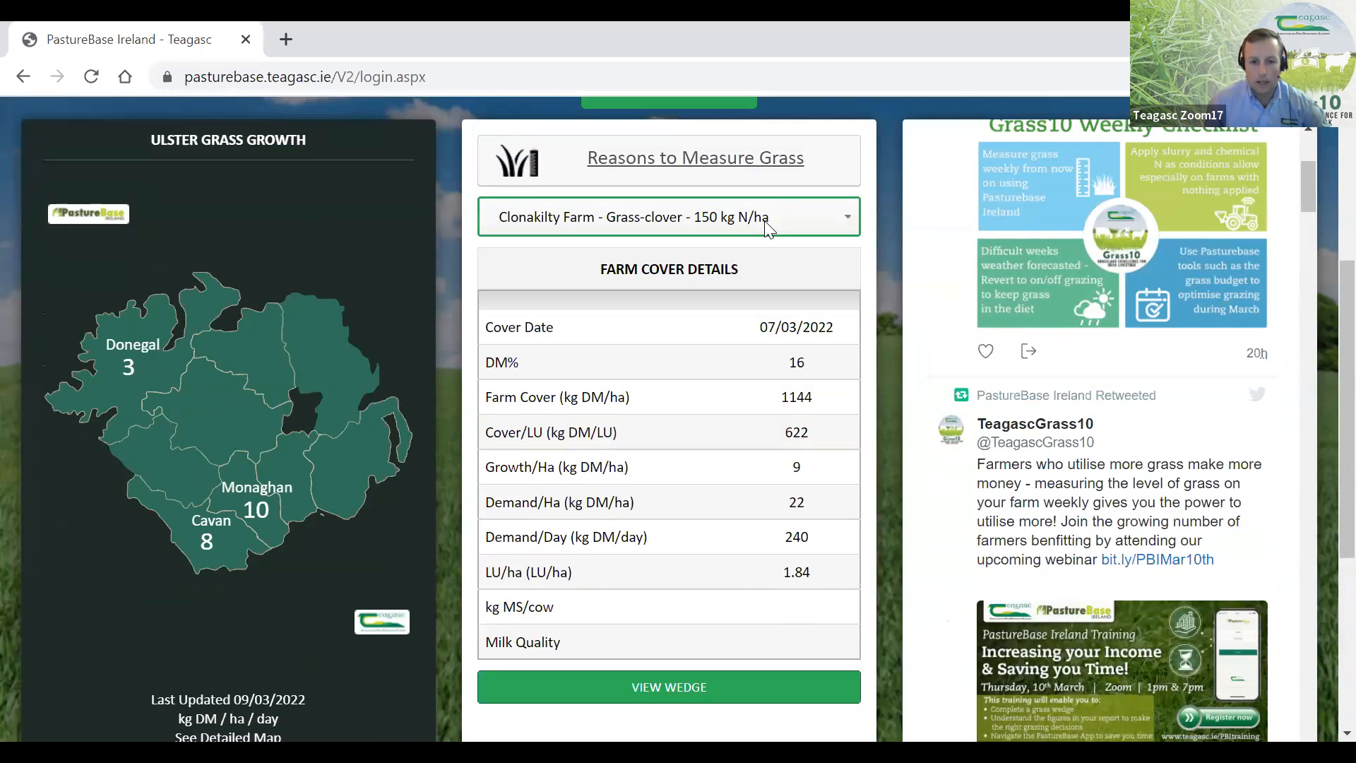
left_click(671, 223)
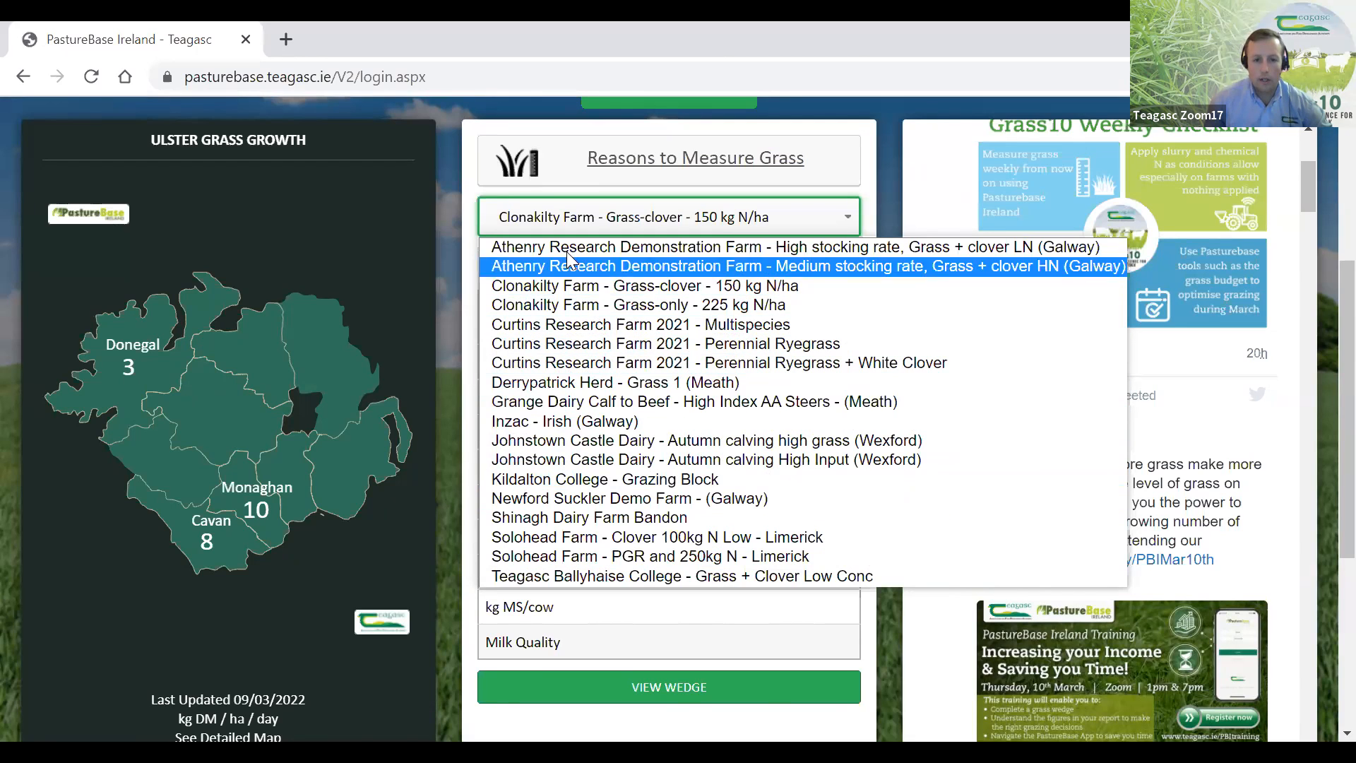
left_click(451, 231)
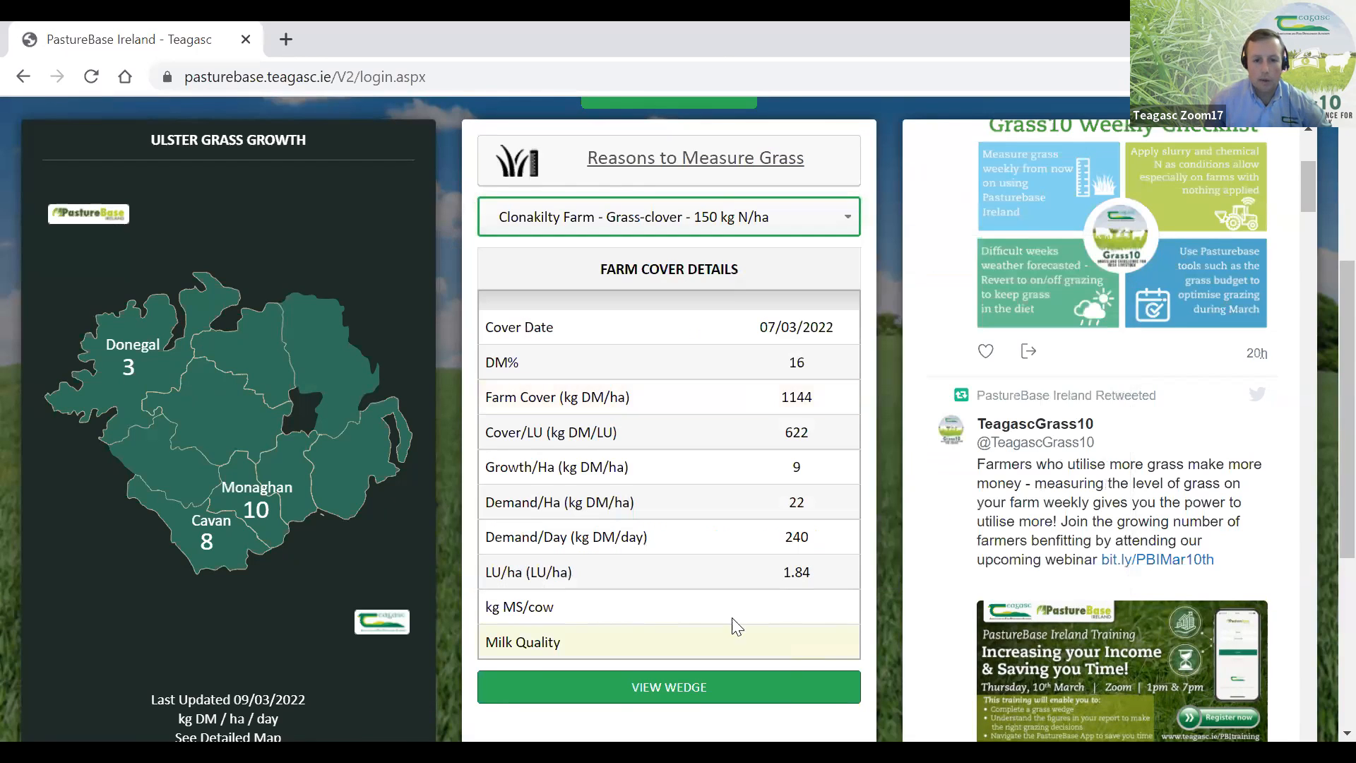
- Open the Help Centre and look through the categories of PastureBase Ireland help documents
scroll(634, 384, "up", 5)
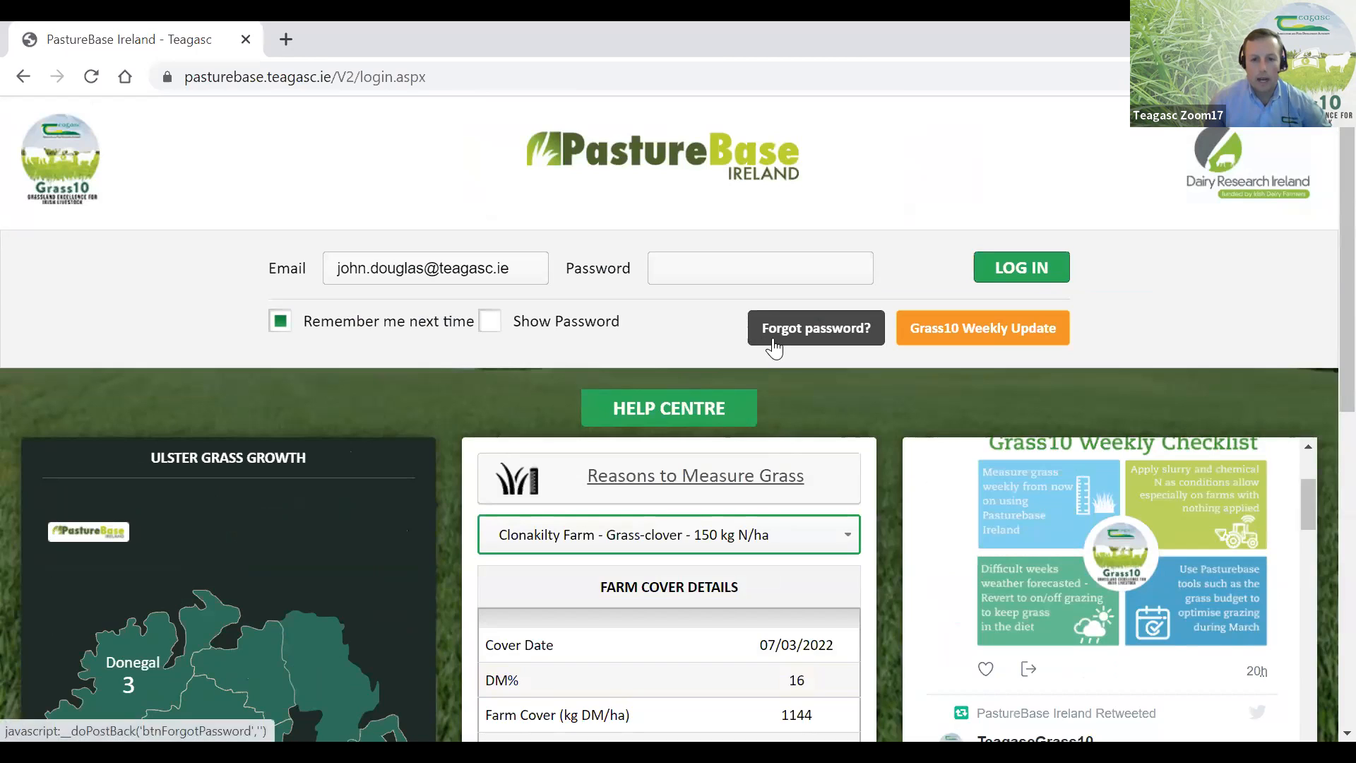
left_click(669, 409)
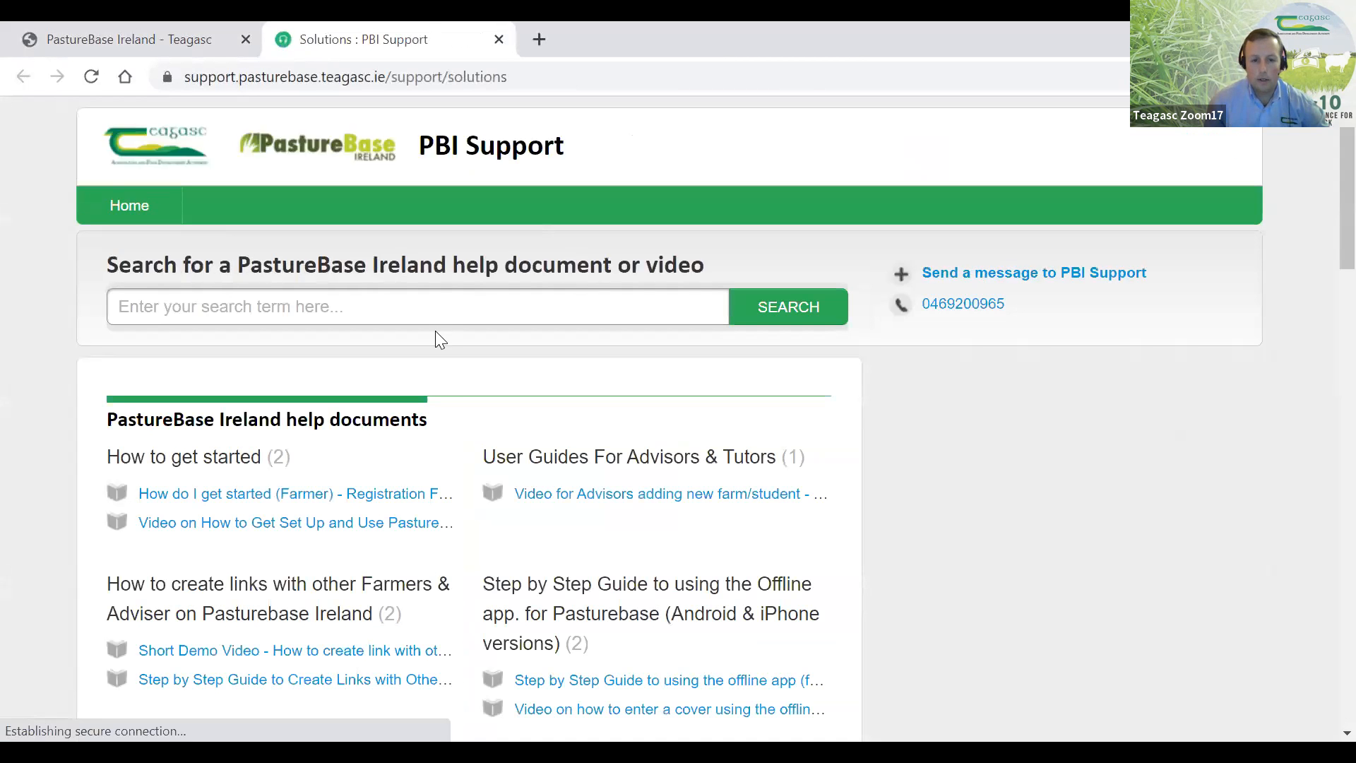
scroll(442, 343, "down", 3)
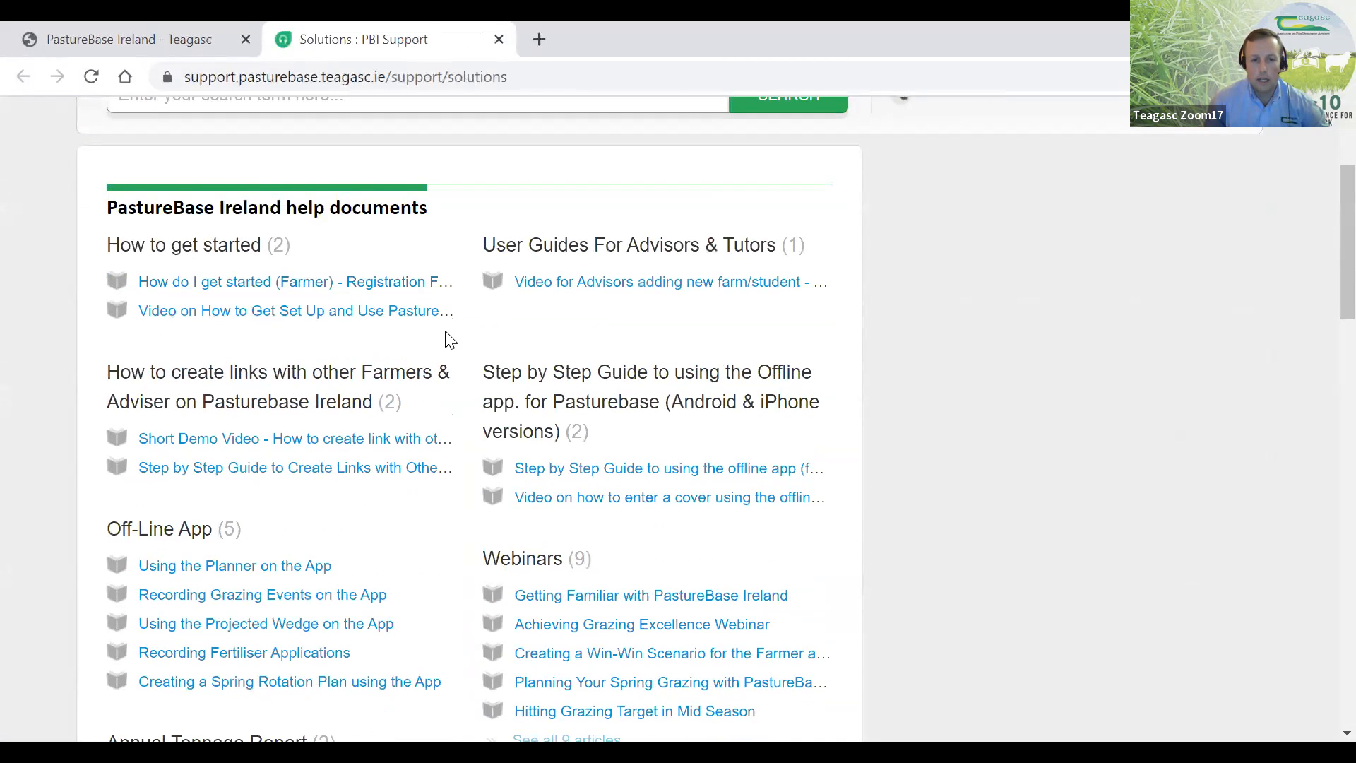
scroll(445, 339, "down", 2)
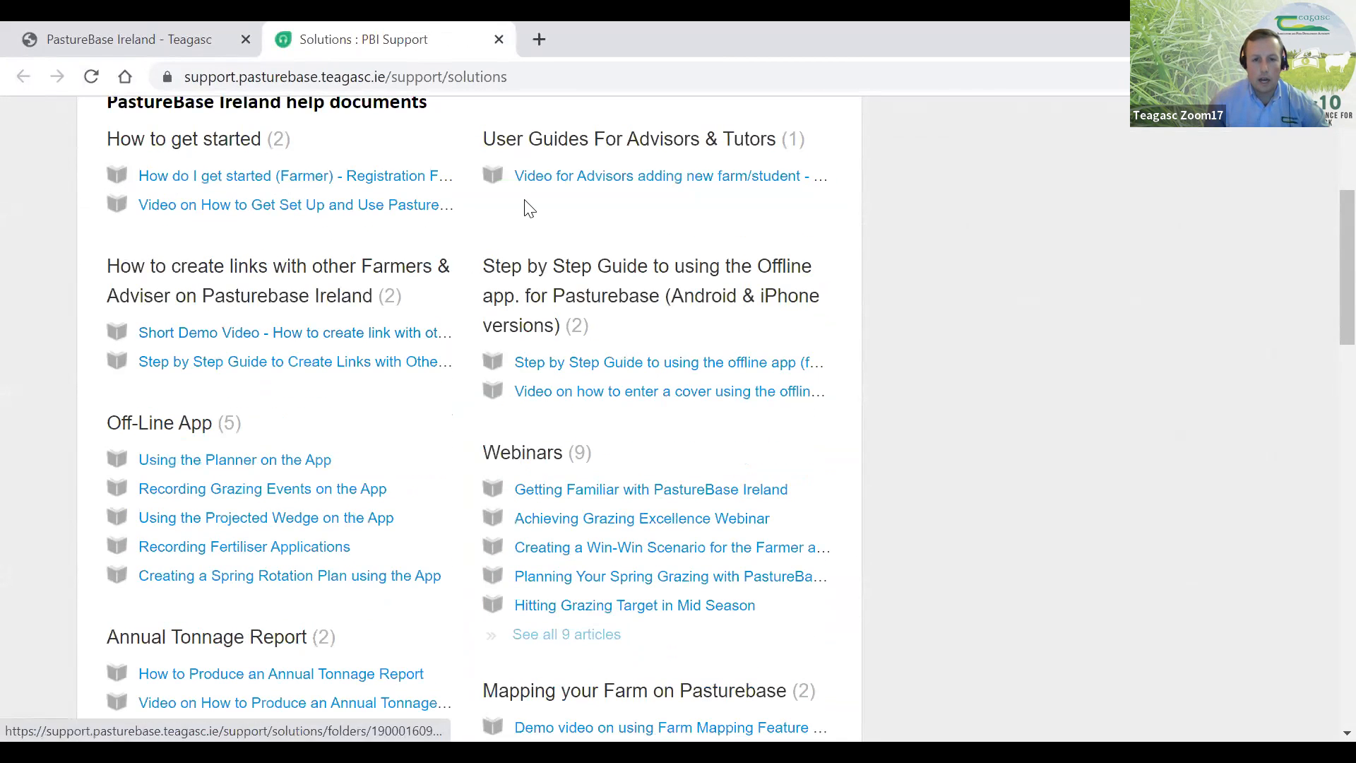
scroll(569, 570, "down", 3)
scroll(572, 569, "down", 3)
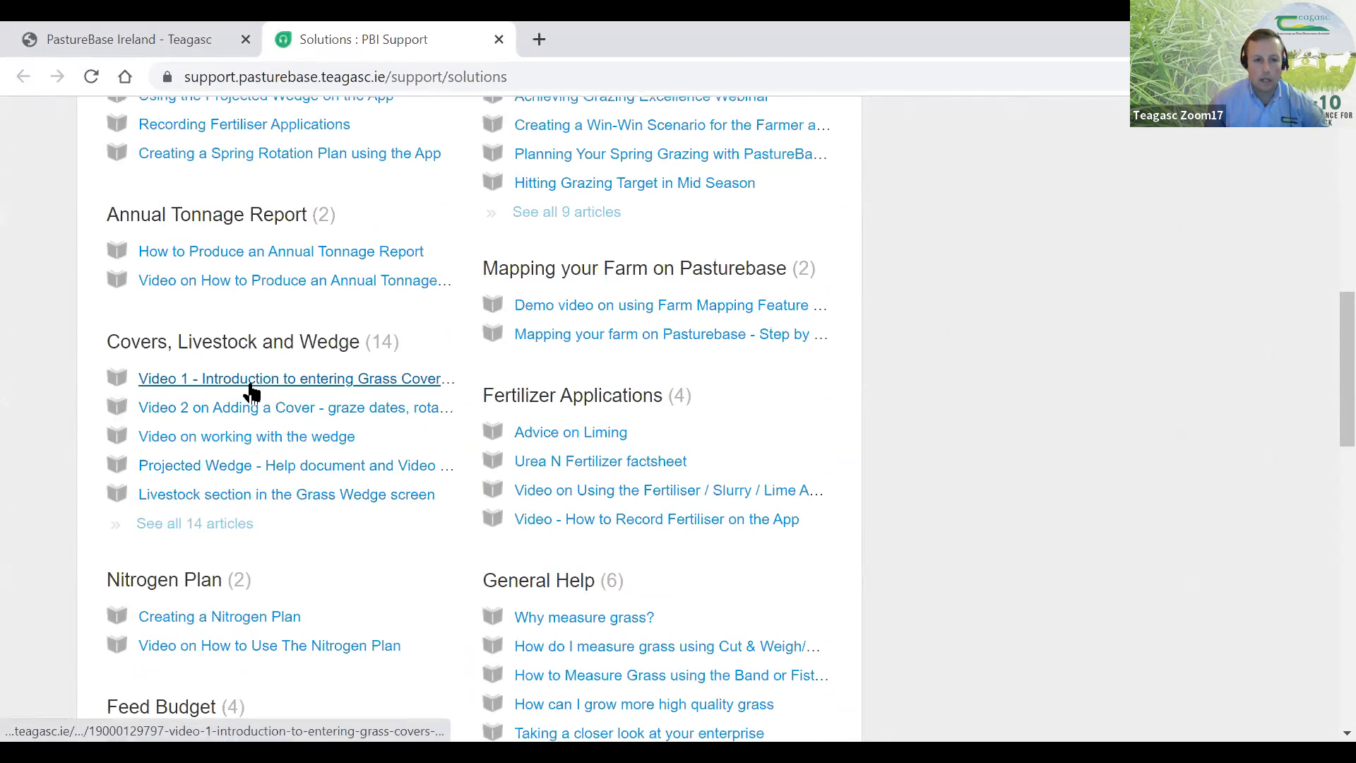
scroll(253, 392, "up", 3)
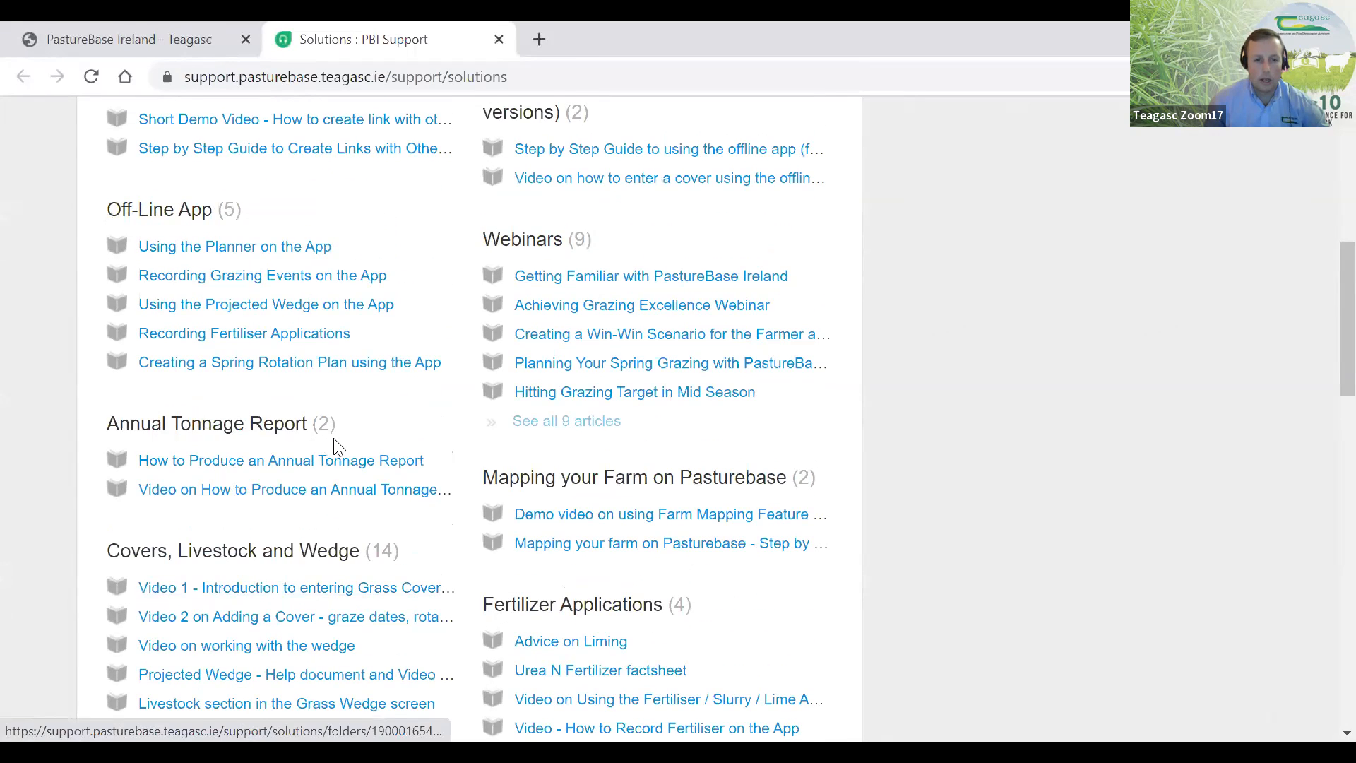
scroll(332, 448, "down", 4)
scroll(337, 448, "up", 8)
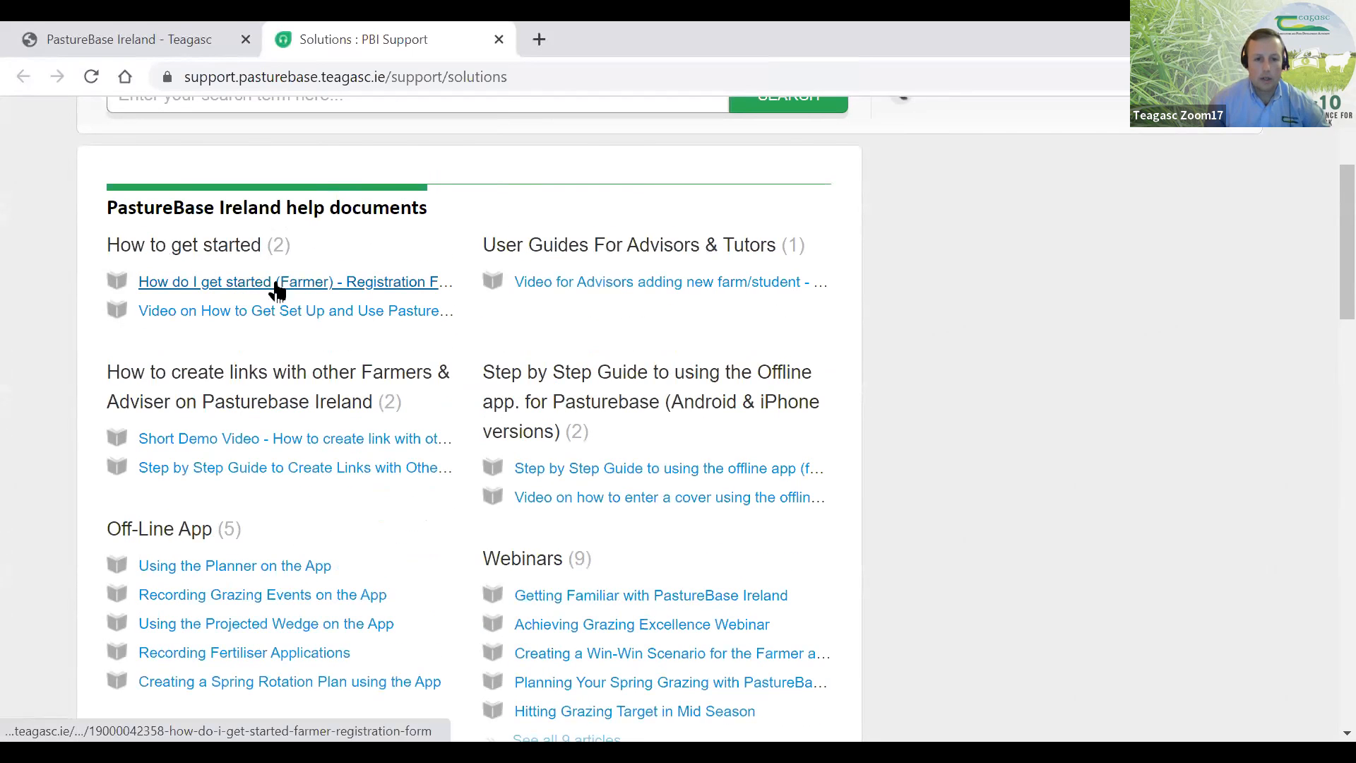
- Open the article "How do I get started (Farmer) - Registration Form" and its attached Registration Form 2022 PDF
left_click(264, 289)
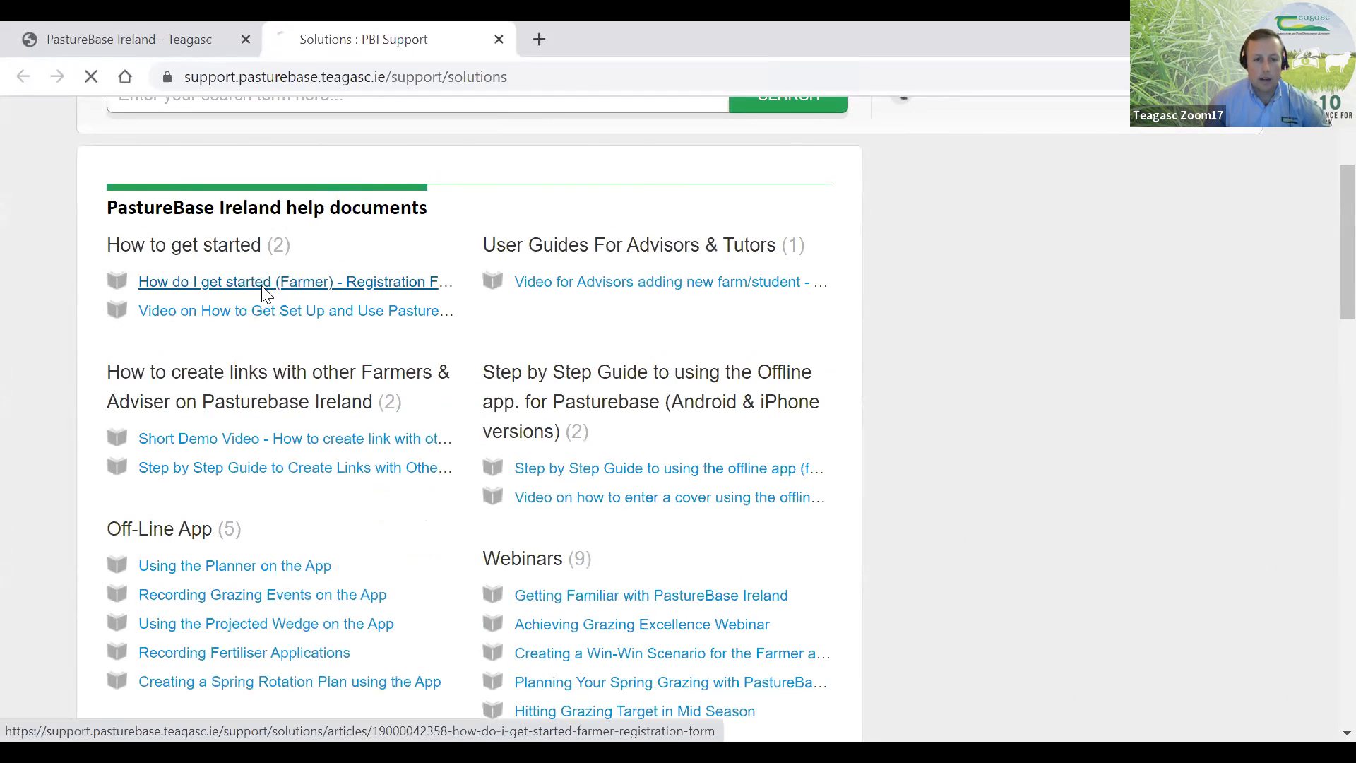
scroll(266, 388, "down", 3)
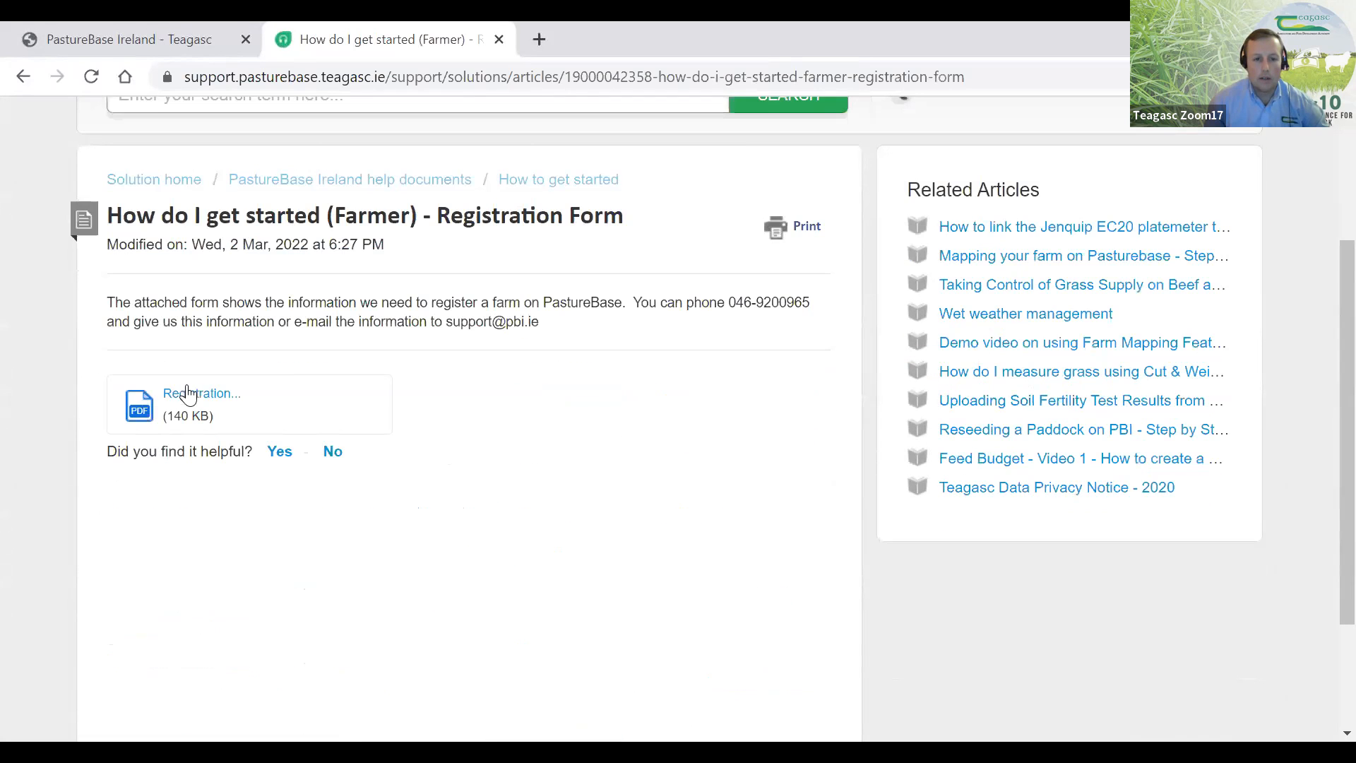
left_click(187, 405)
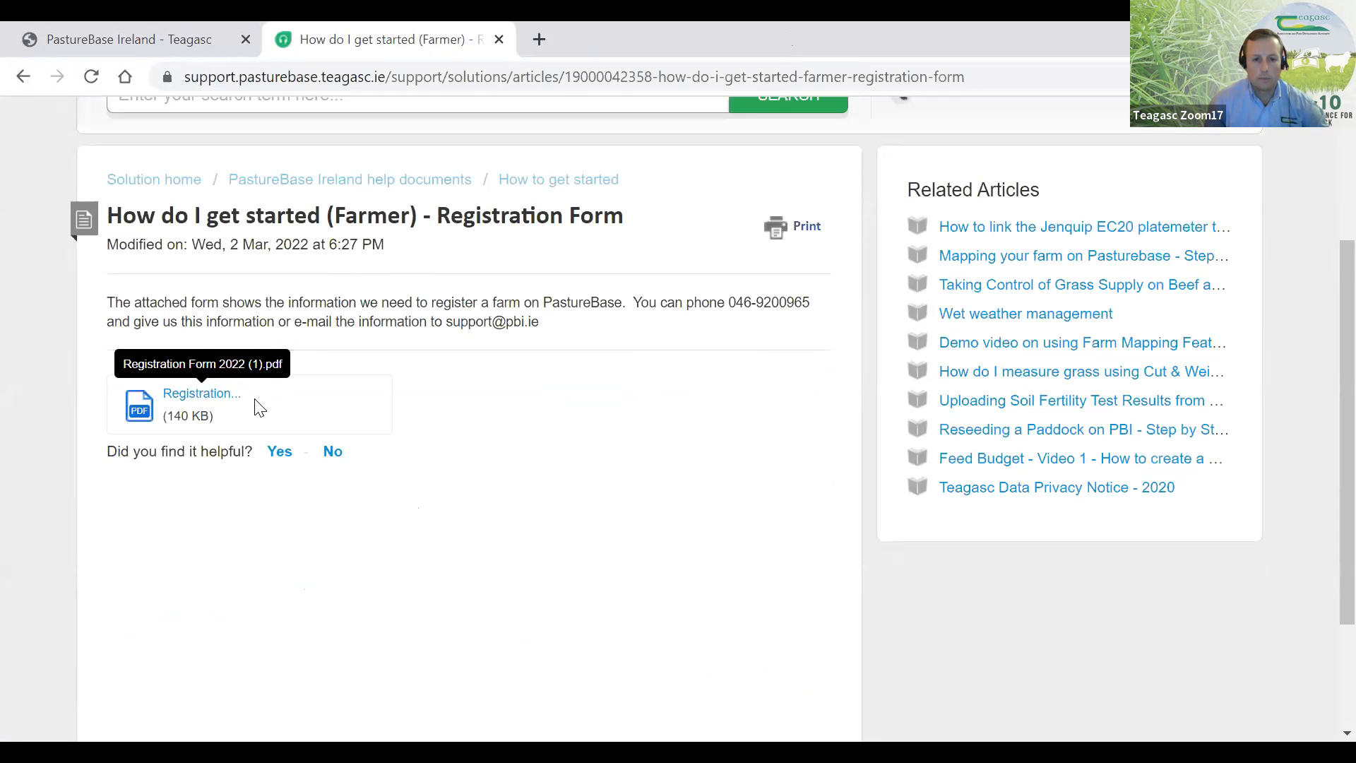
scroll(469, 318, "up", 2)
scroll(469, 317, "up", 1)
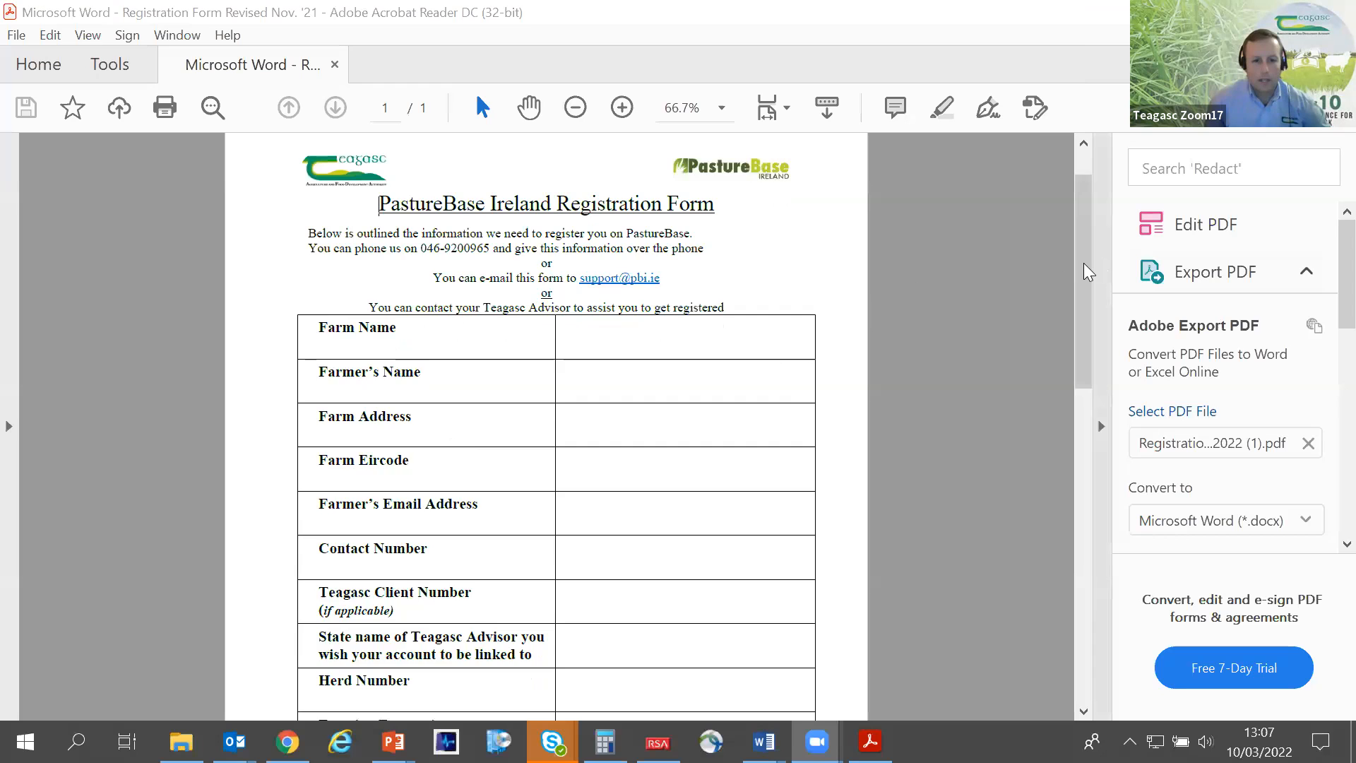
- Review the information fields requested in the PastureBase Ireland registration form, down to the end of the page
scroll(1047, 505, "down", 5)
scroll(1047, 505, "up", 3)
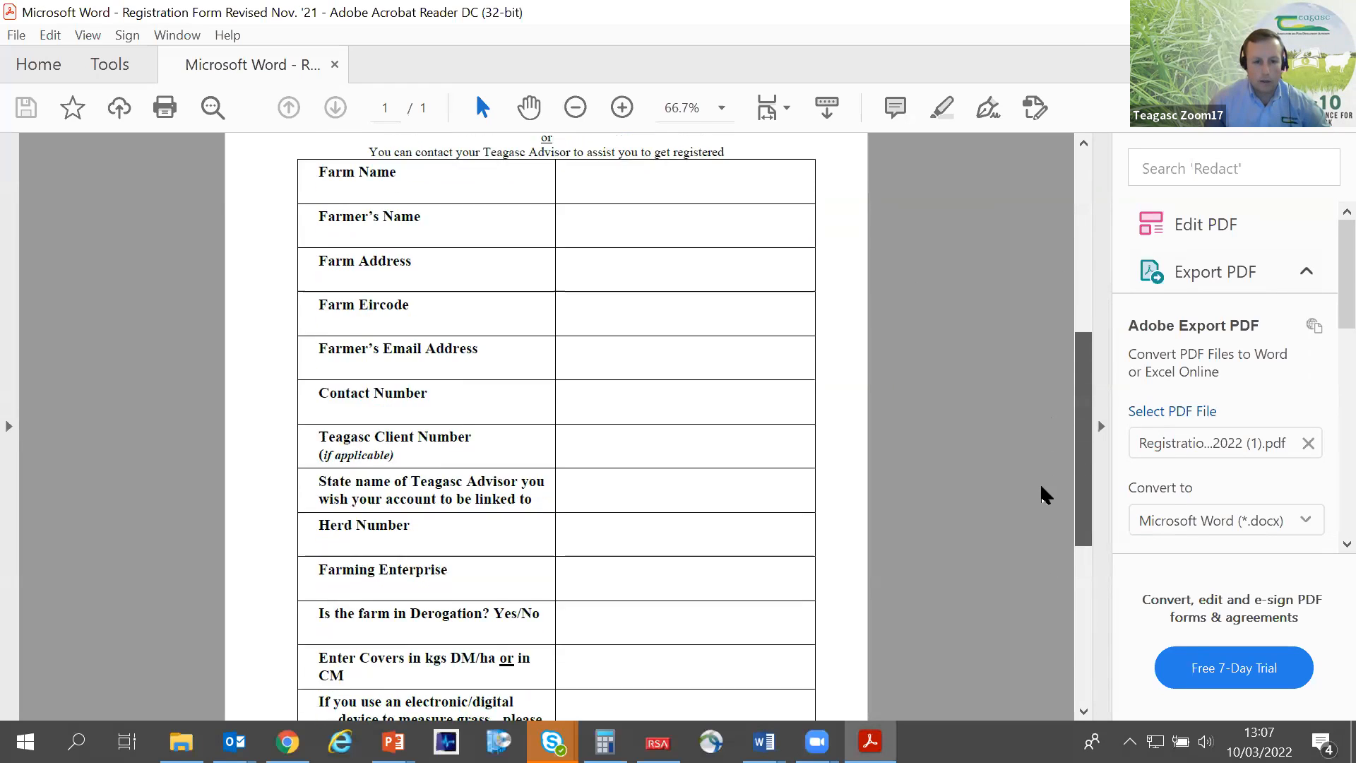
scroll(1044, 495, "down", 1)
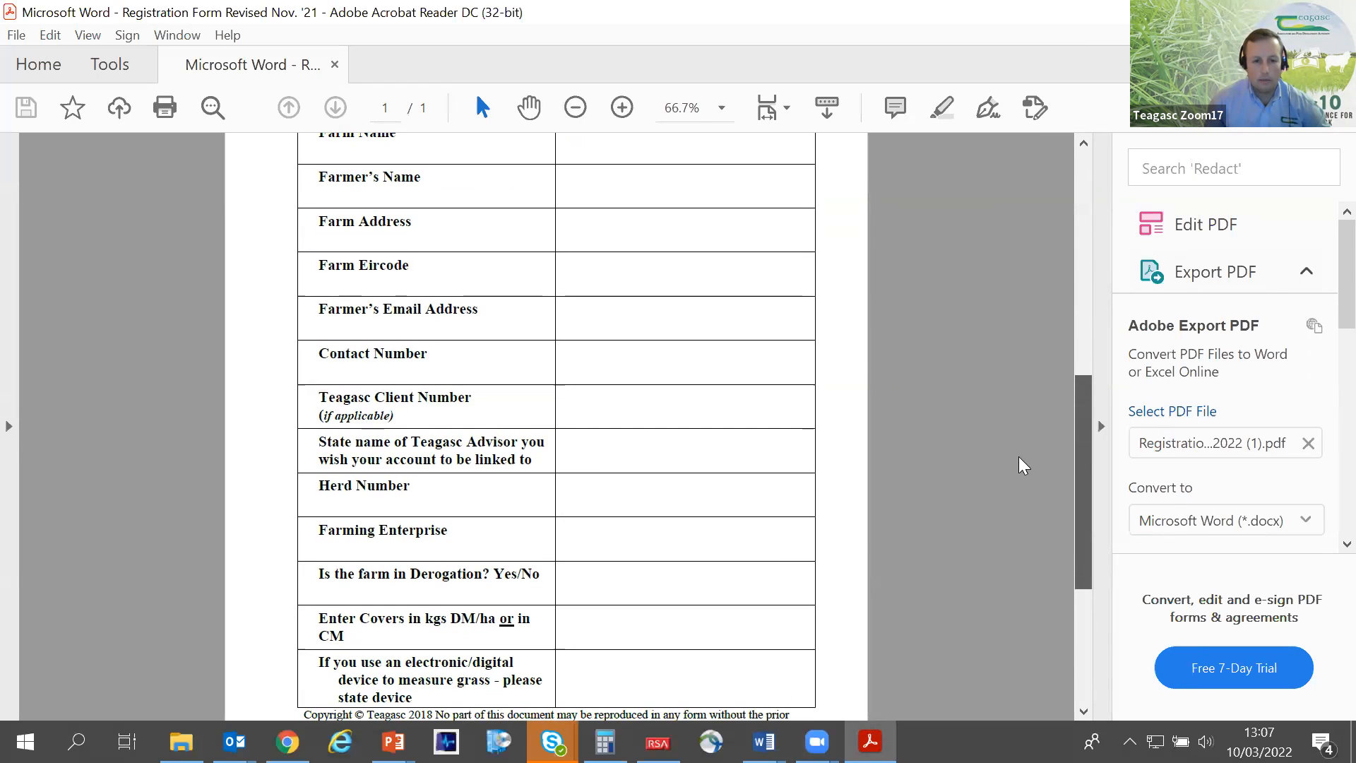
scroll(1024, 438, "up", 2)
scroll(1026, 424, "down", 2)
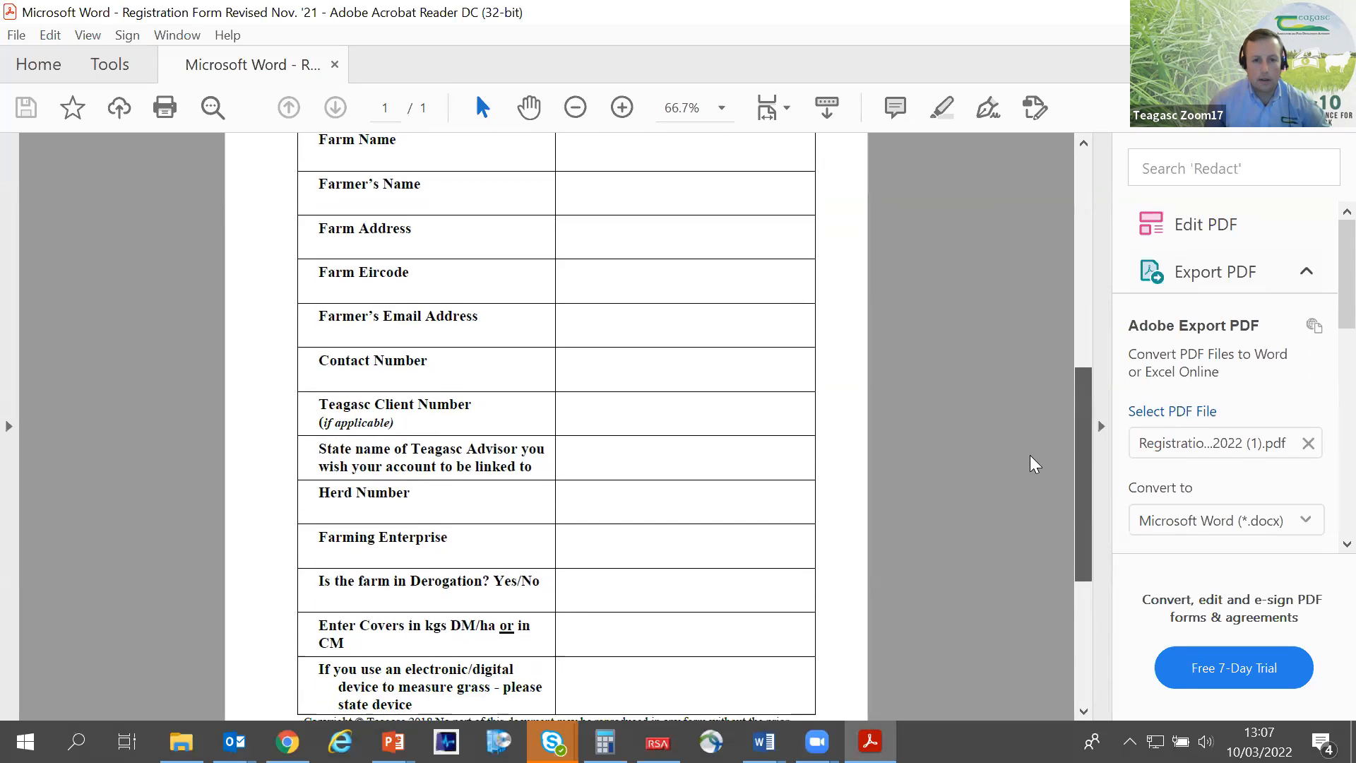
scroll(1027, 494, "down", 2)
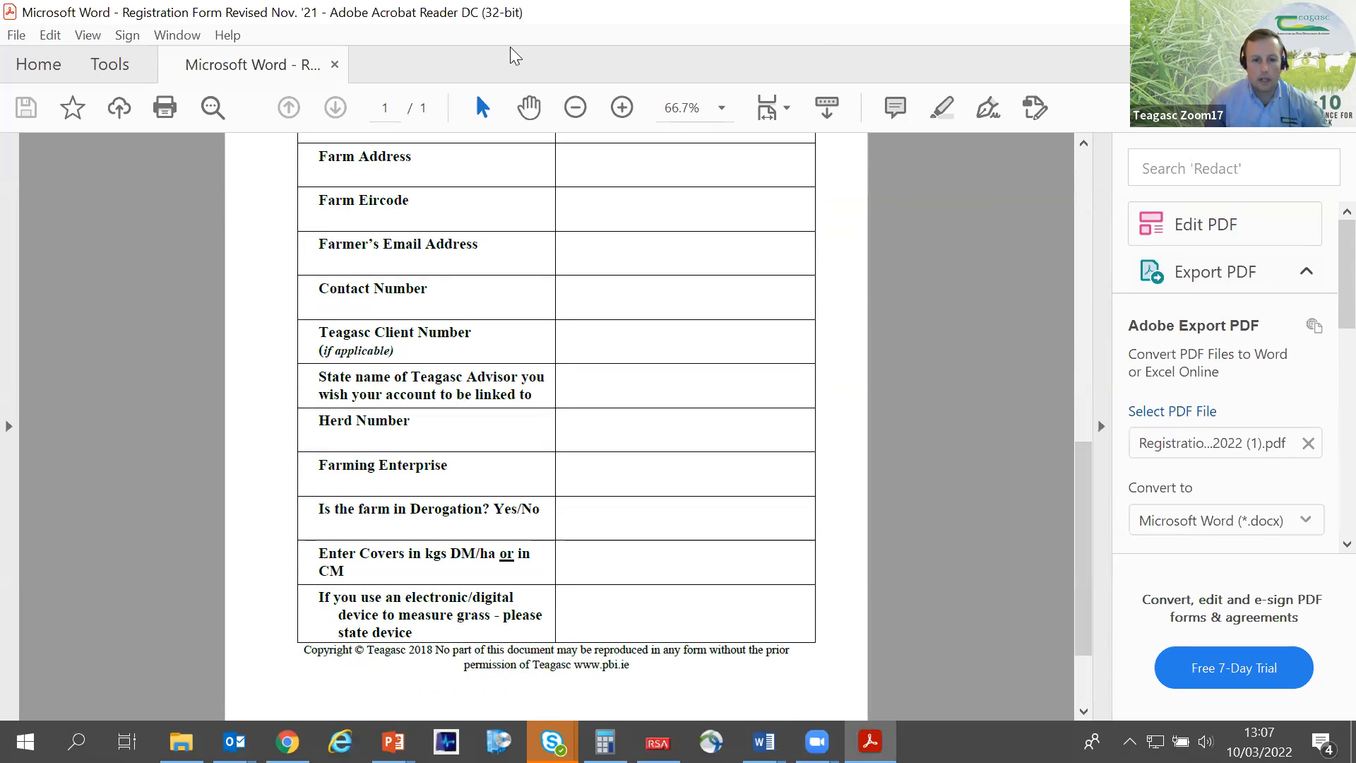
- Switch back to the PastureBase Ireland login page in the browser and log in with the account password
key("alt+Tab")
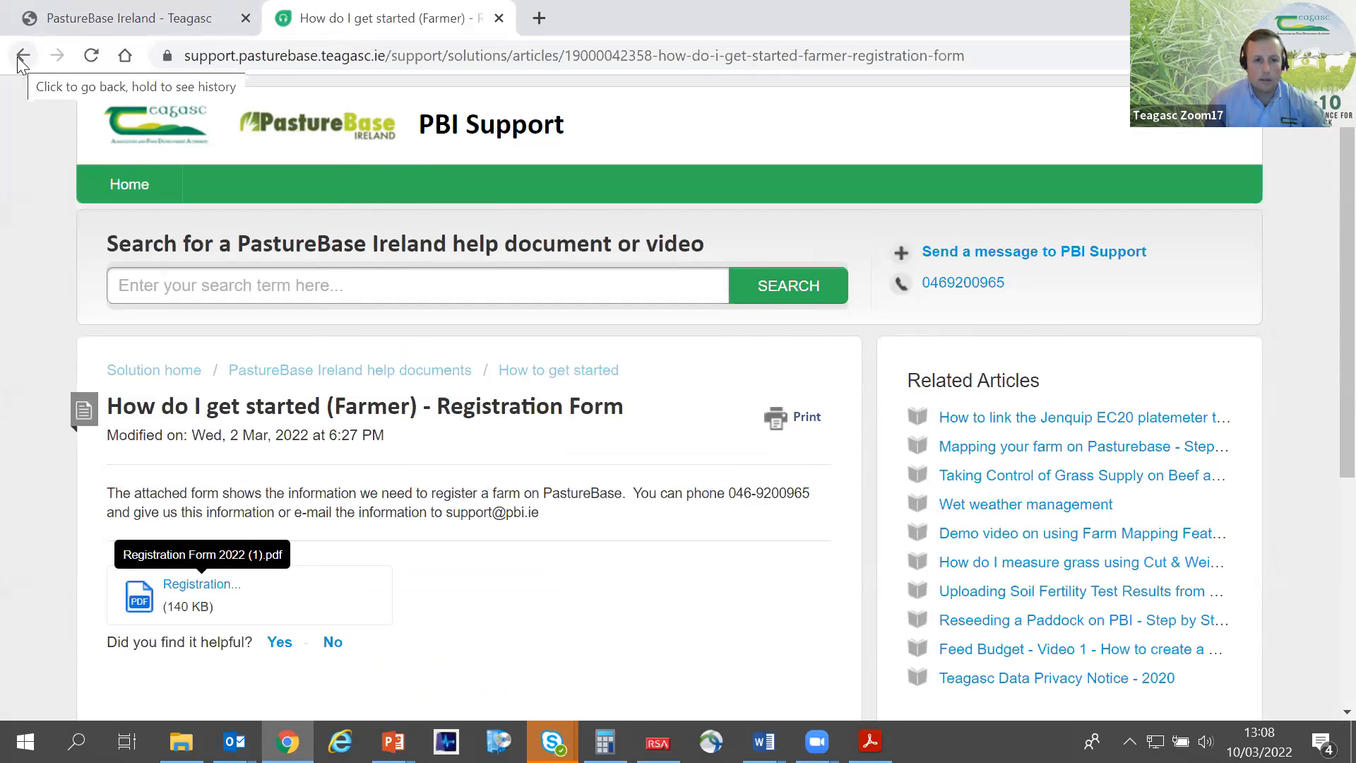
left_click(115, 16)
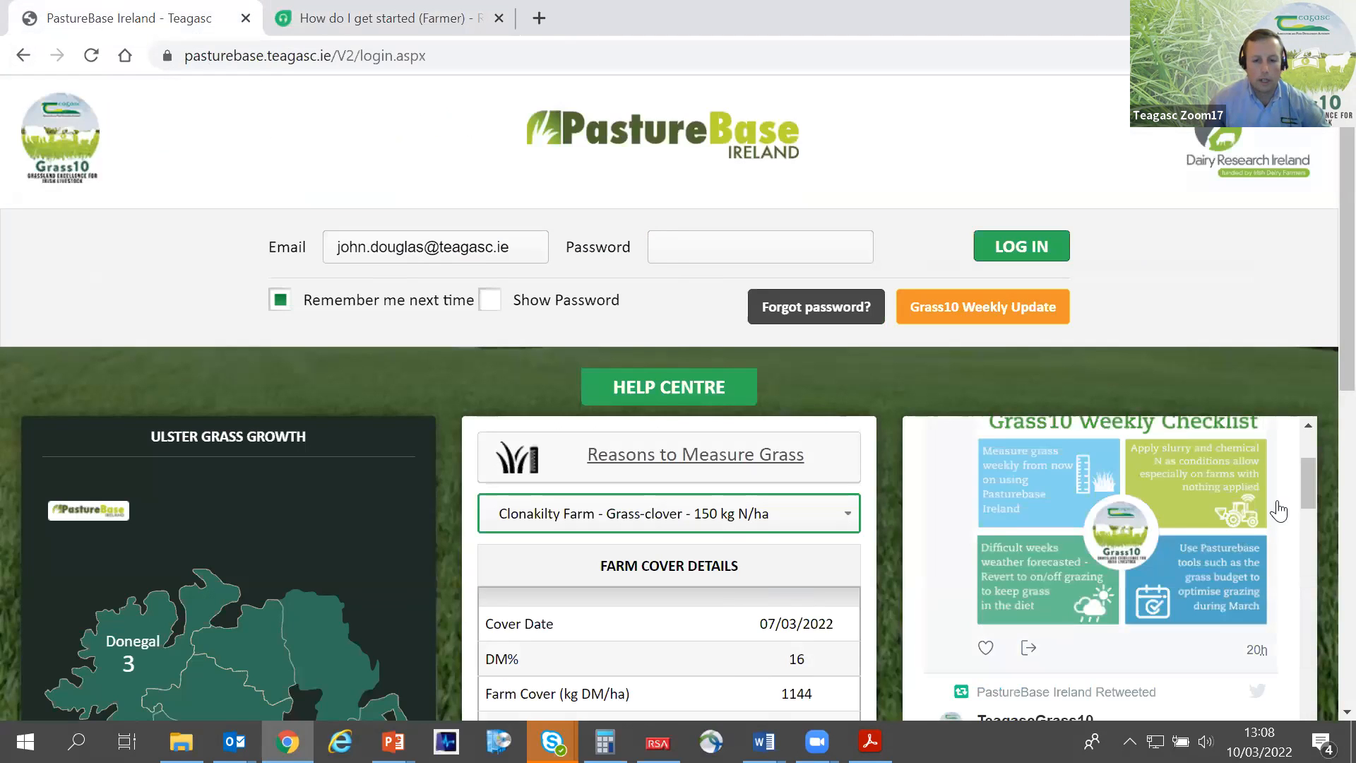
left_click(693, 249)
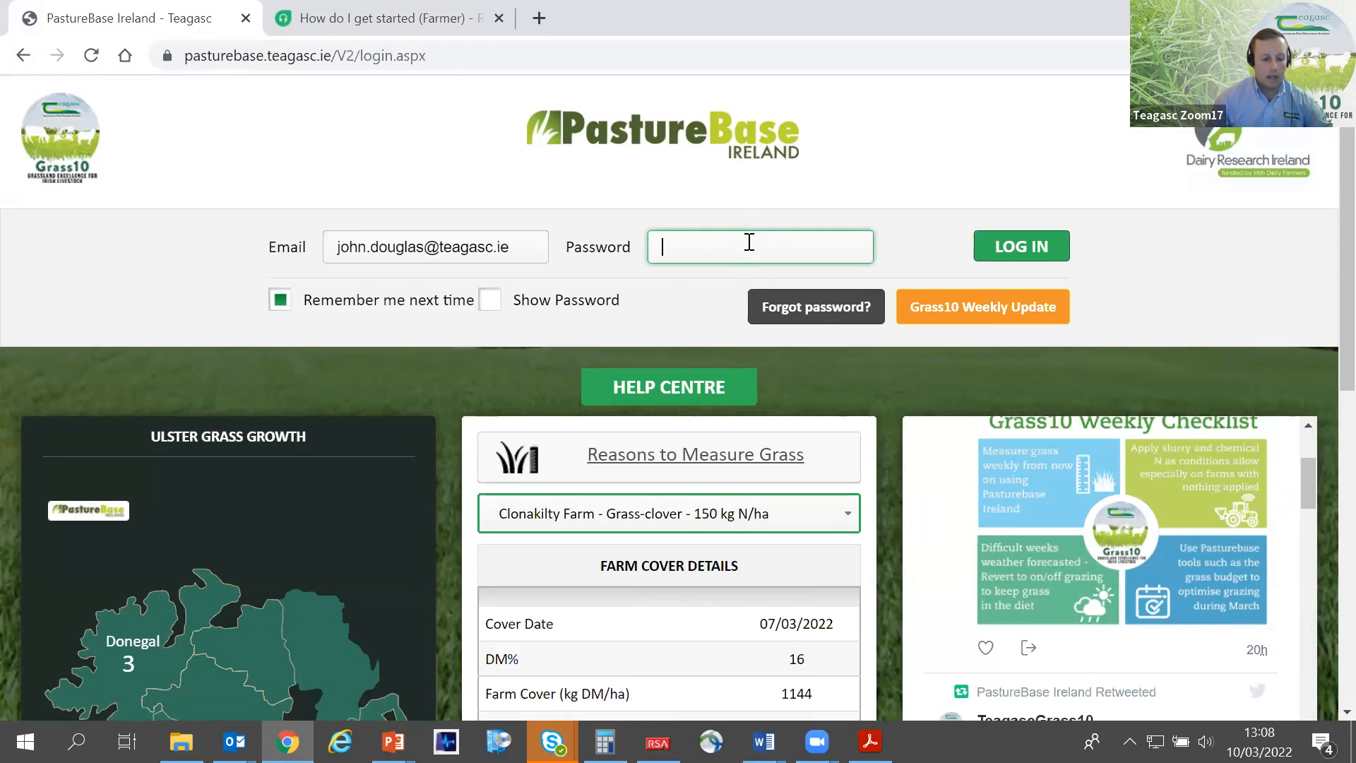
type("•••")
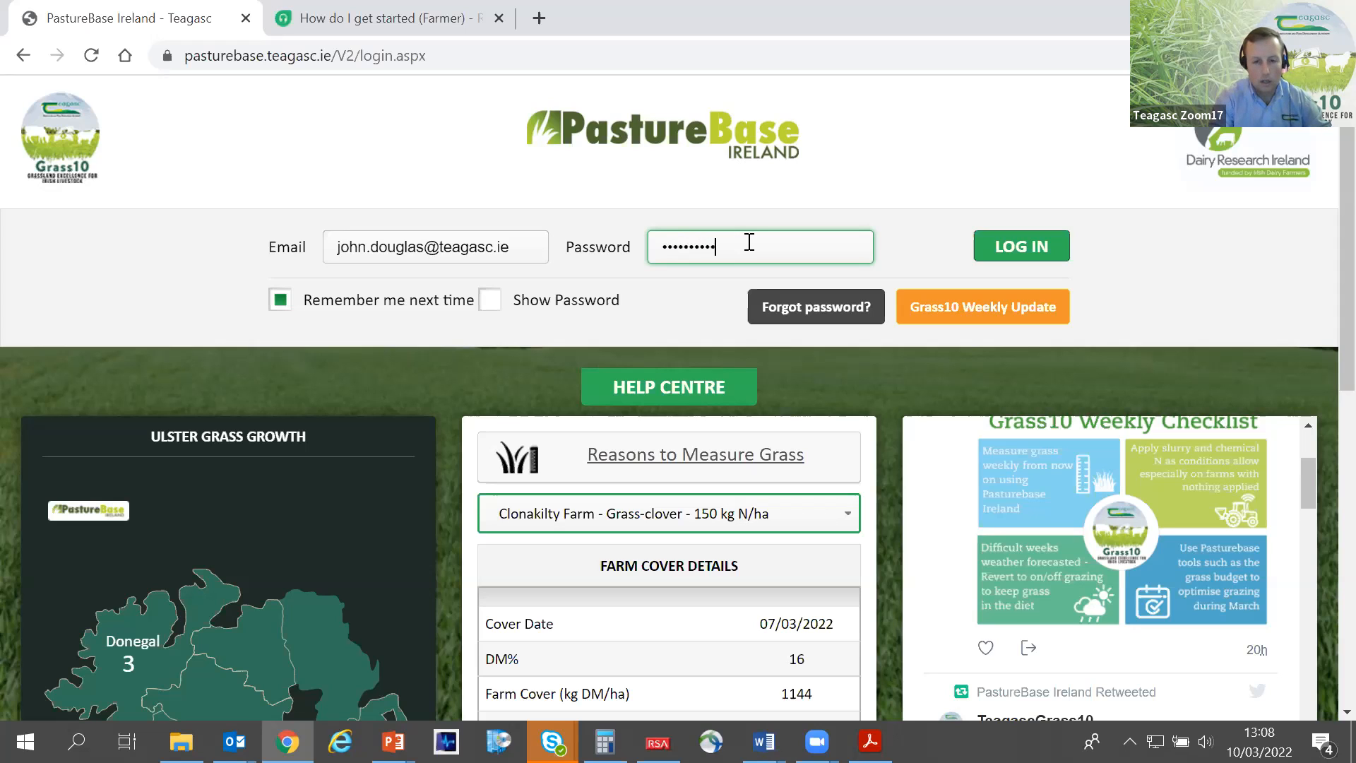
key("Return")
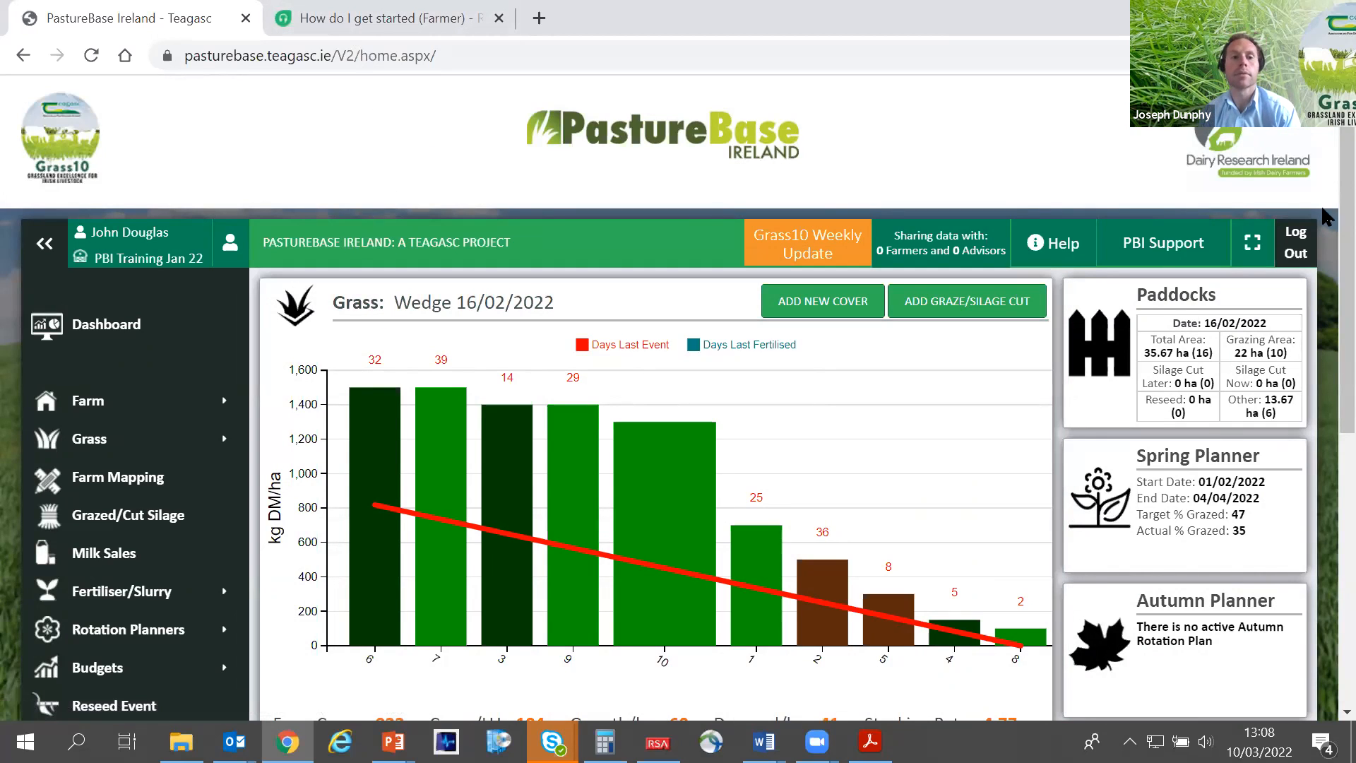
- Log out of the training farm account and log back in with the account e-mail and password
left_click(1310, 250)
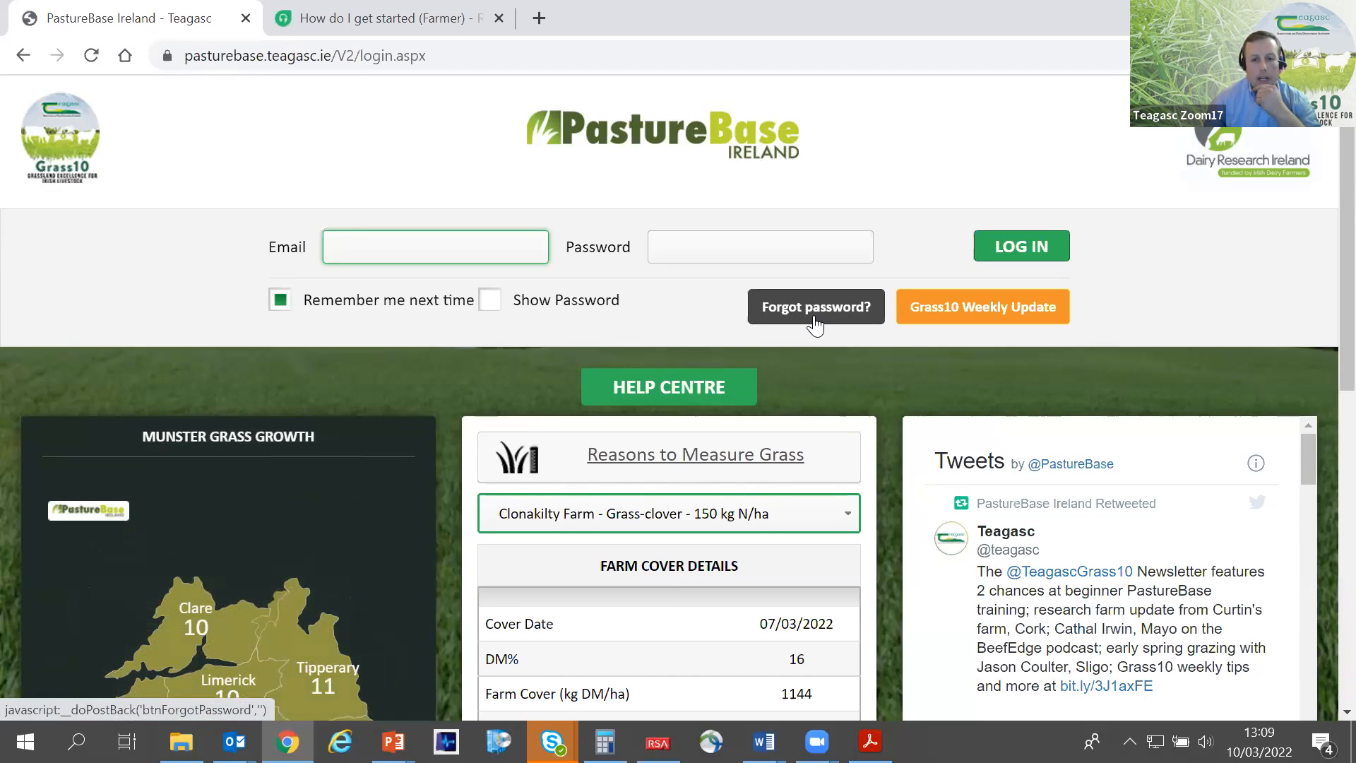
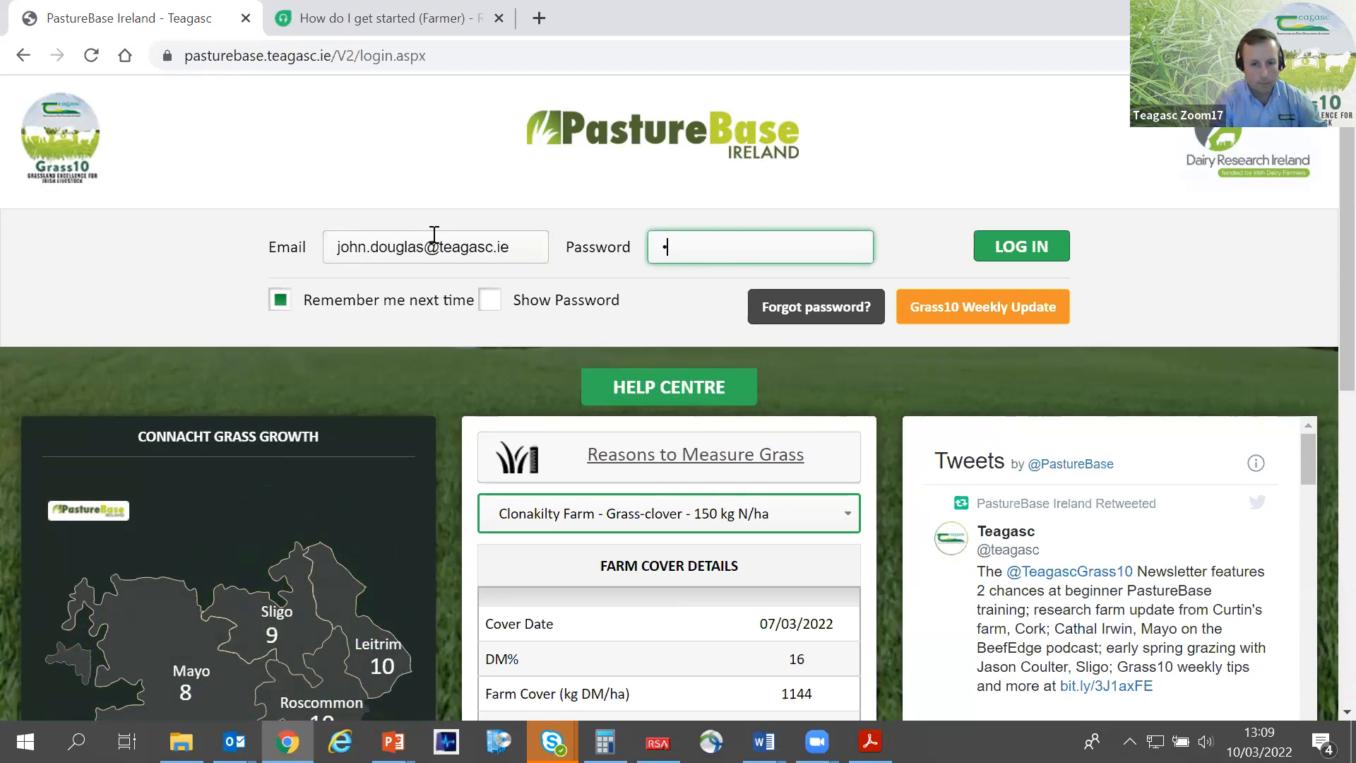
type("•")
key("Return")
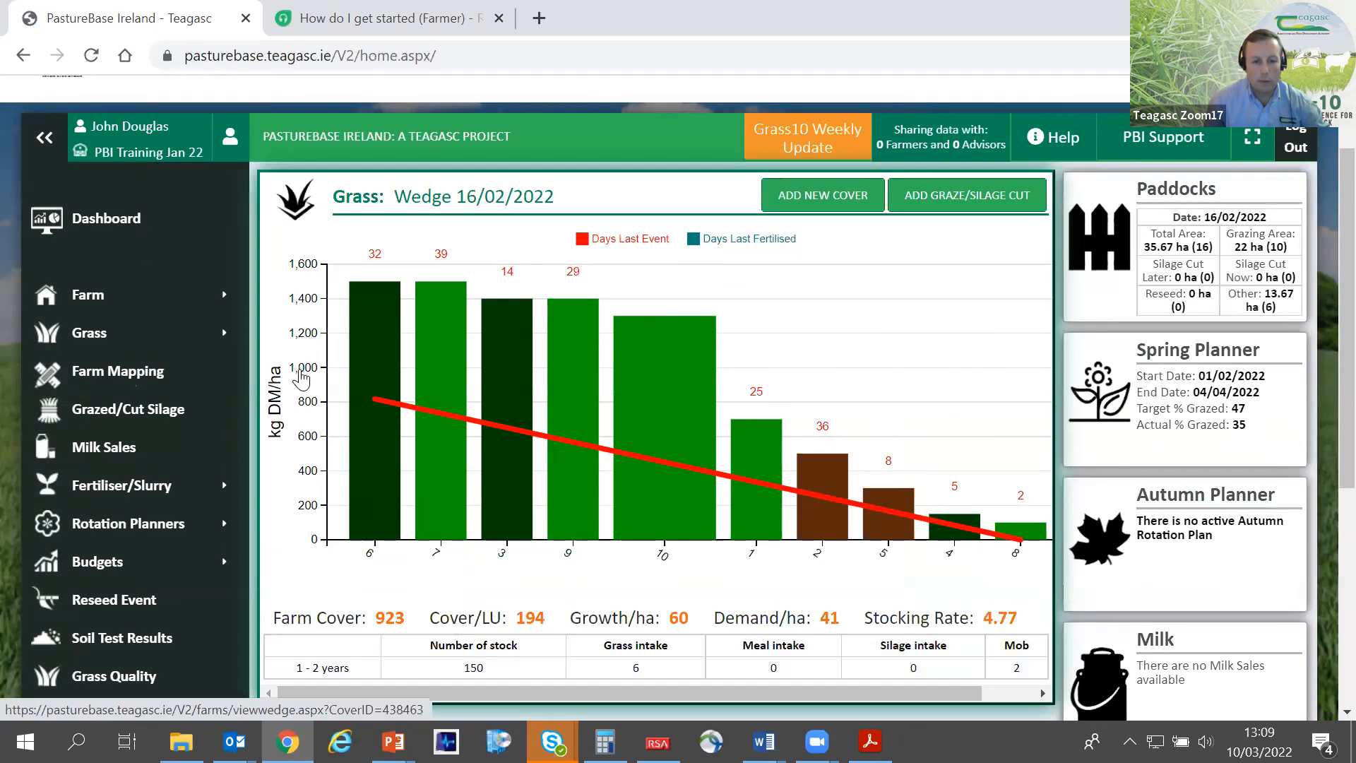
- Look through the dashboard's navigation sections, from Farm and Grass to Rotation Planners, Admin Section and the available Reports
mouse_move(170, 324)
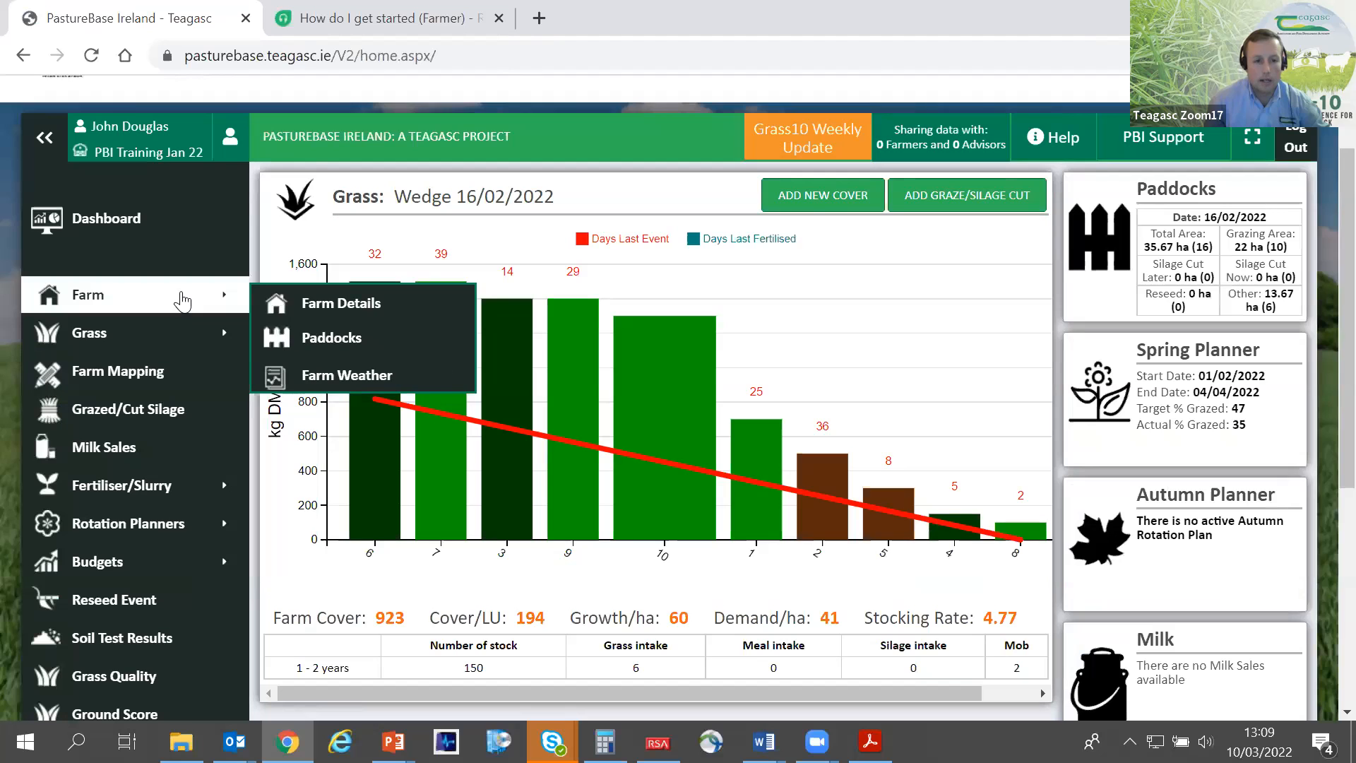
scroll(138, 494, "down", 3)
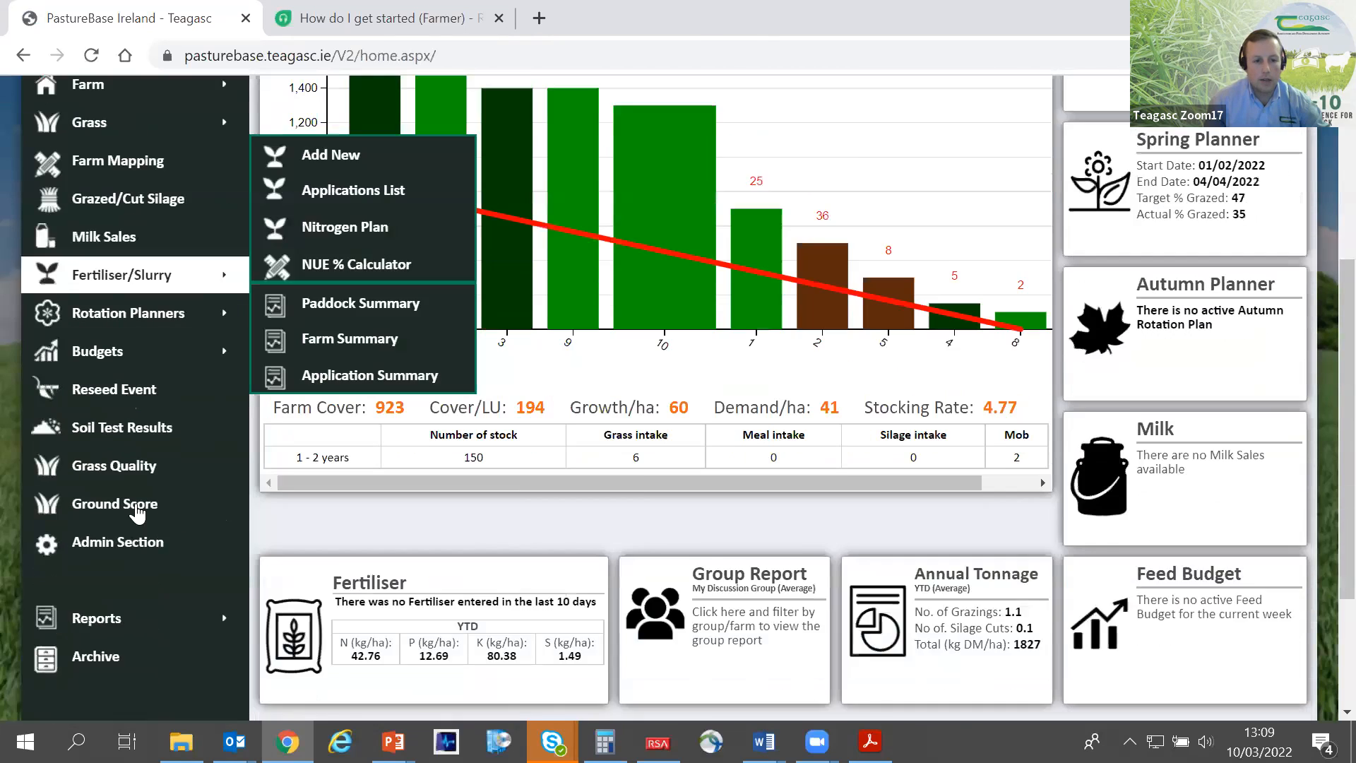
scroll(137, 513, "down", 1)
scroll(103, 424, "up", 5)
mouse_move(92, 308)
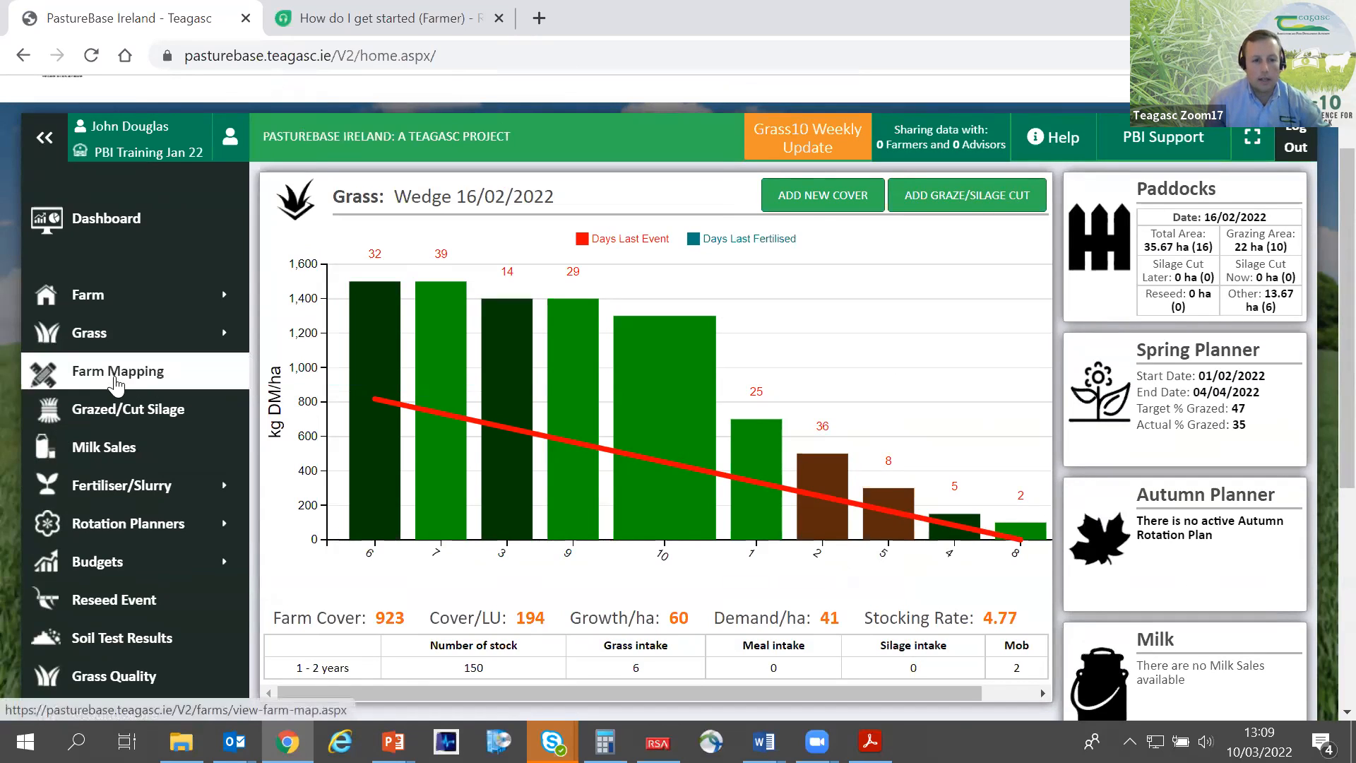
scroll(124, 382, "down", 1)
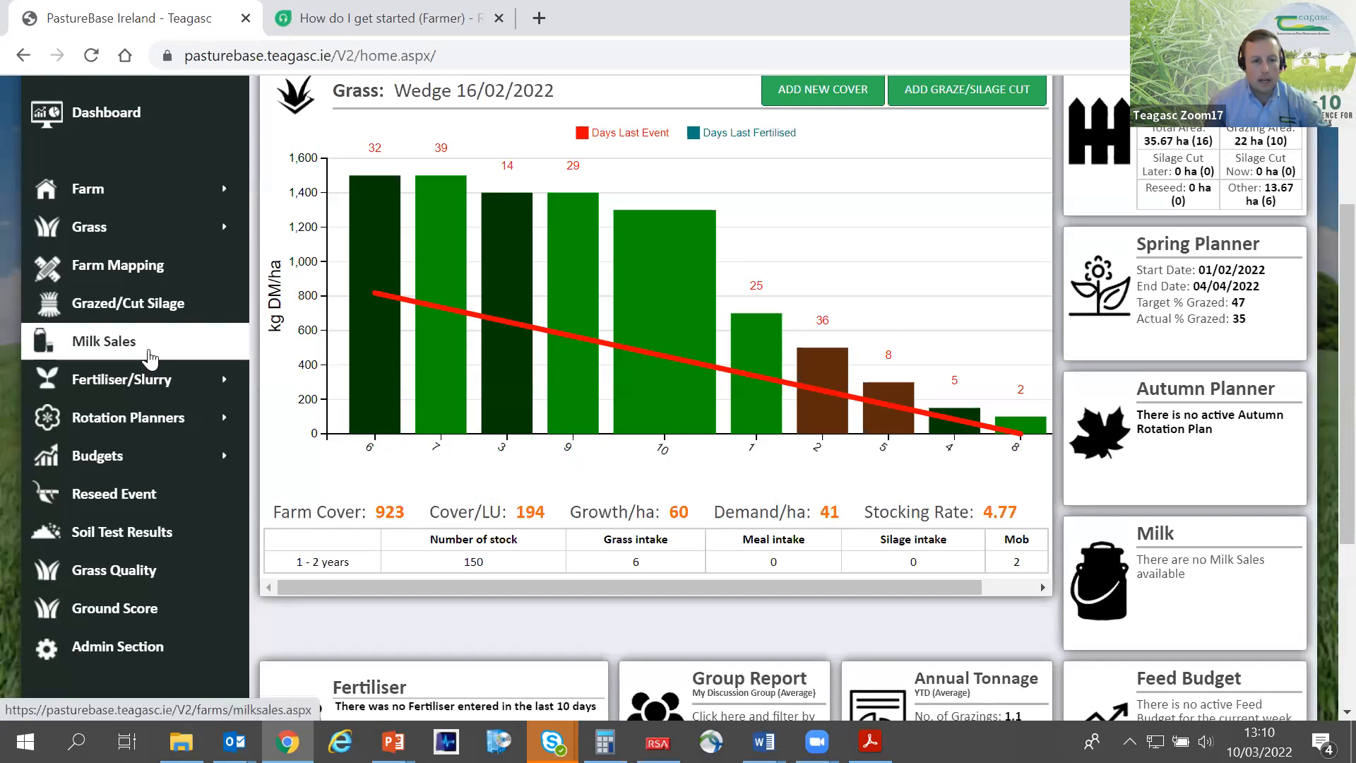
scroll(128, 280, "down", 2)
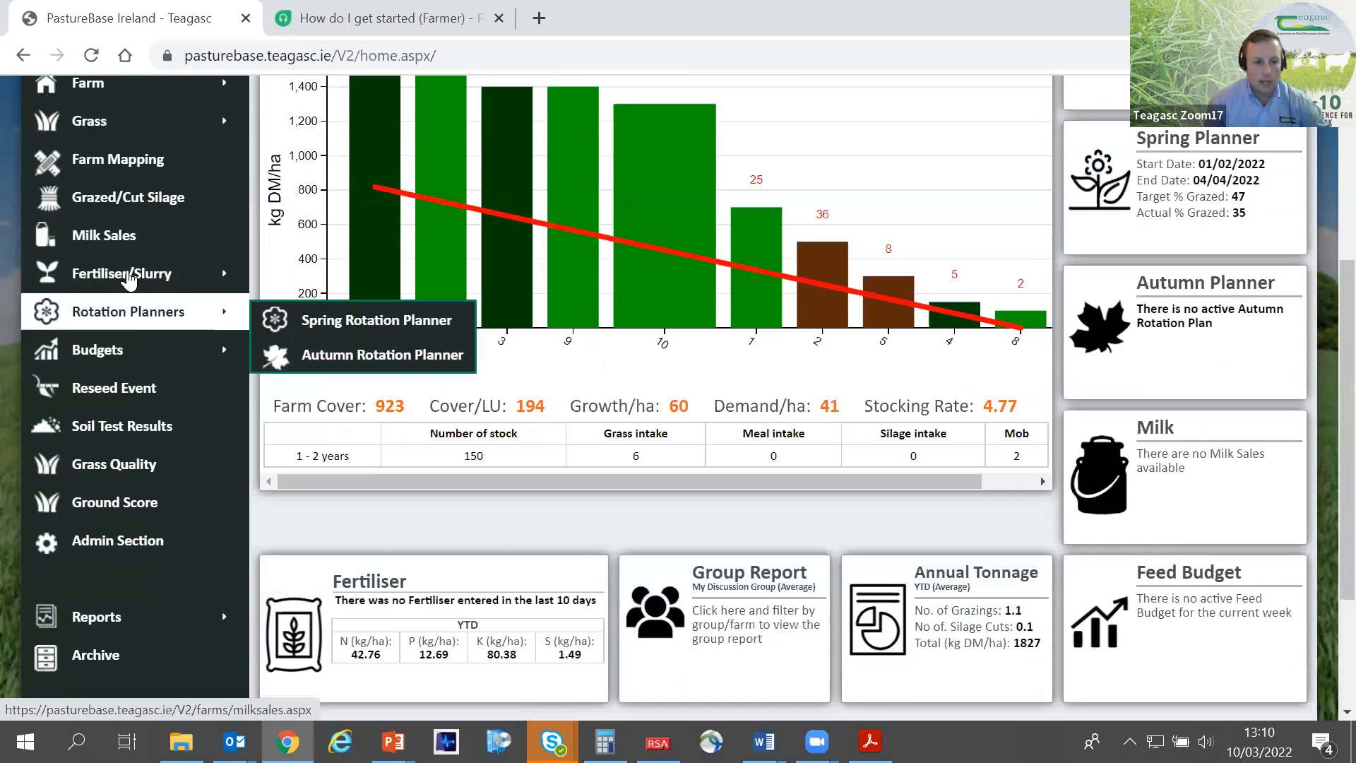
mouse_move(92, 282)
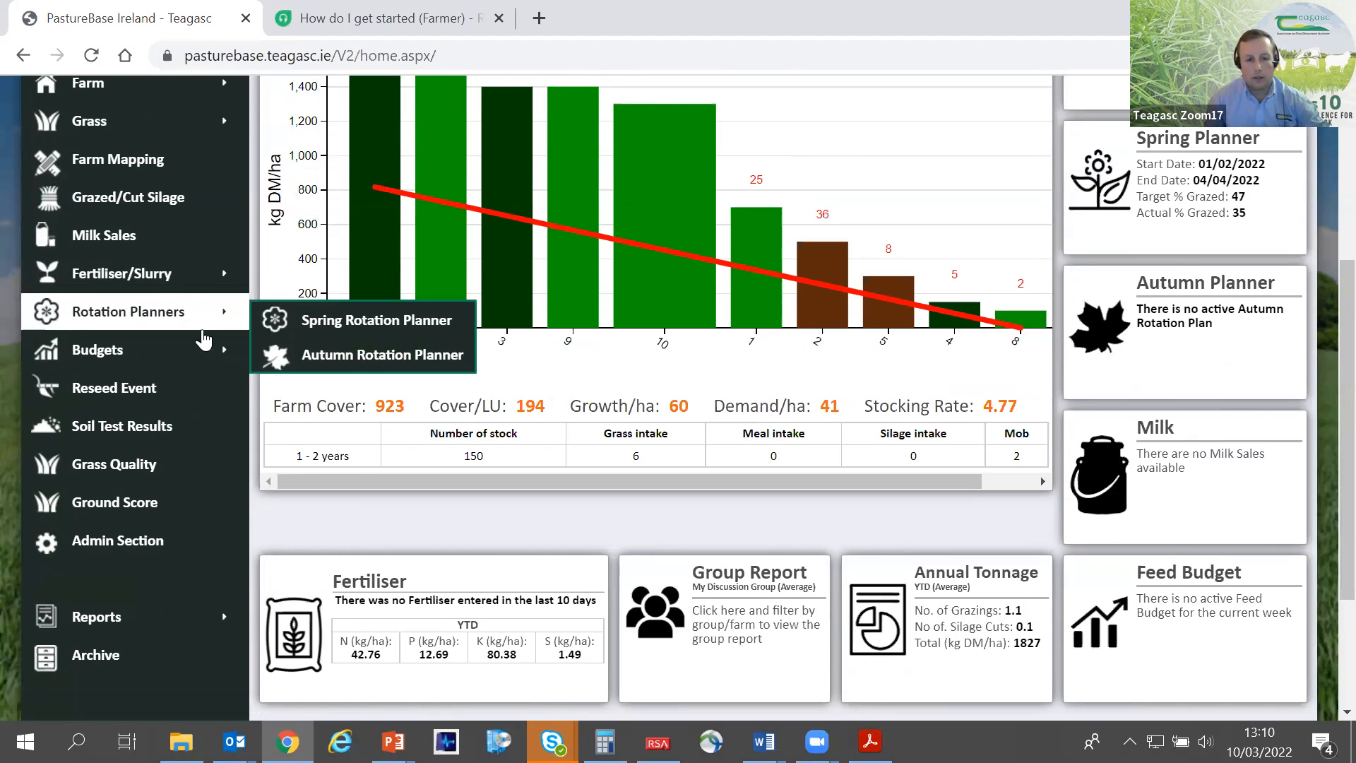
mouse_move(193, 351)
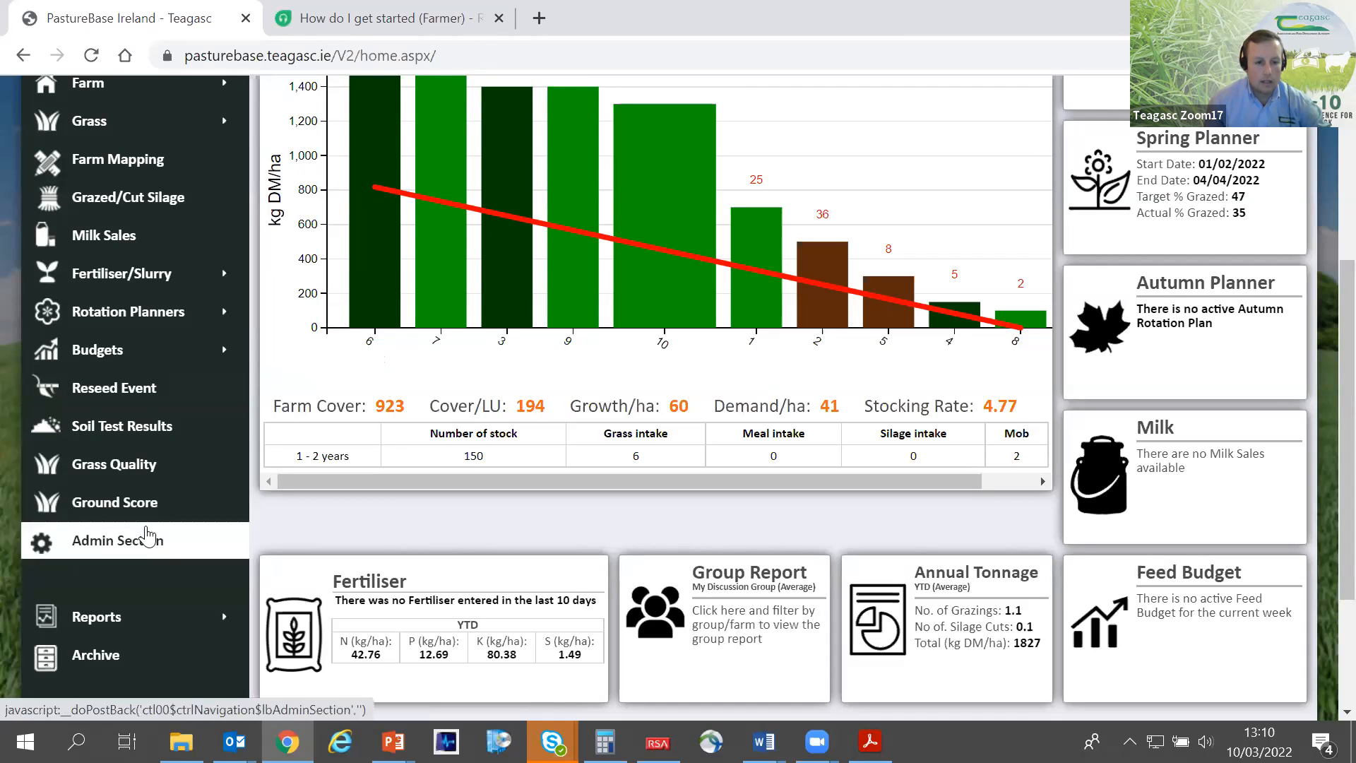
scroll(159, 540, "down", 2)
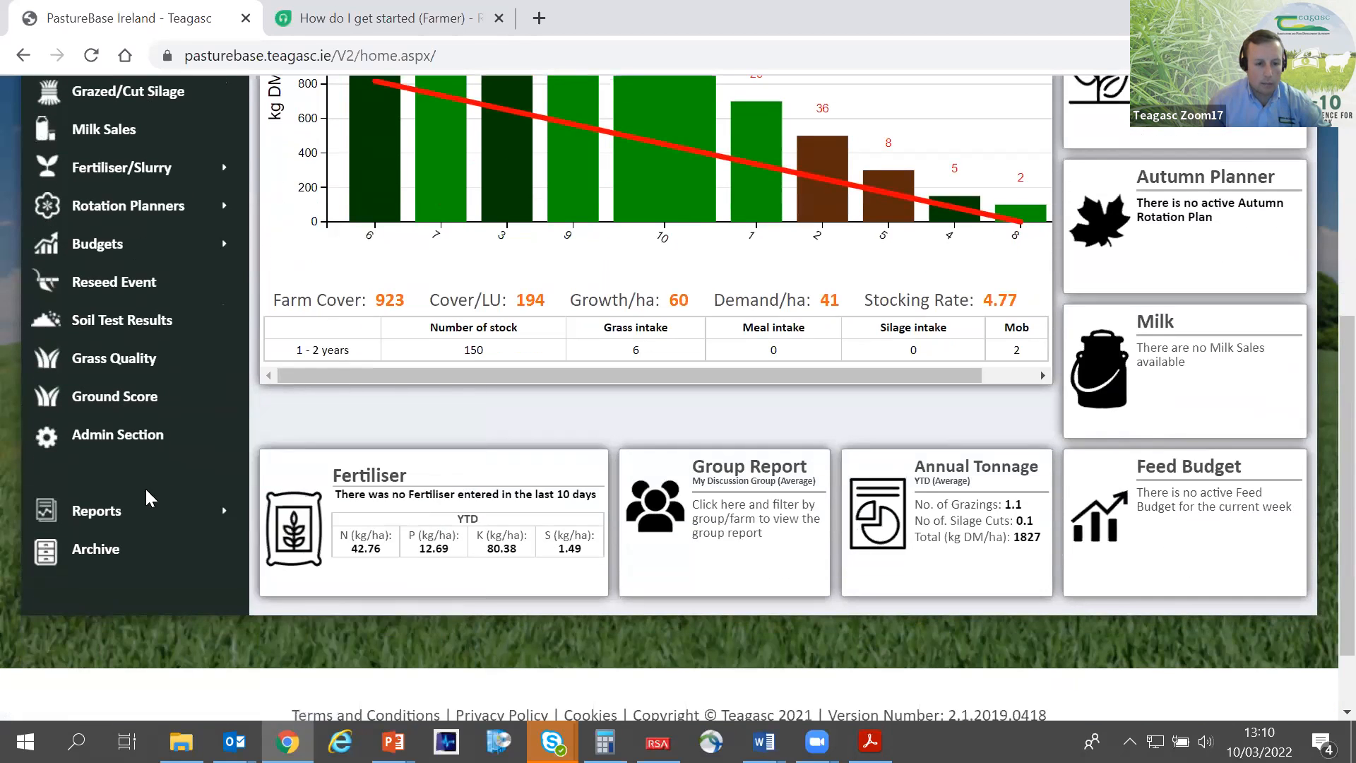
mouse_move(149, 507)
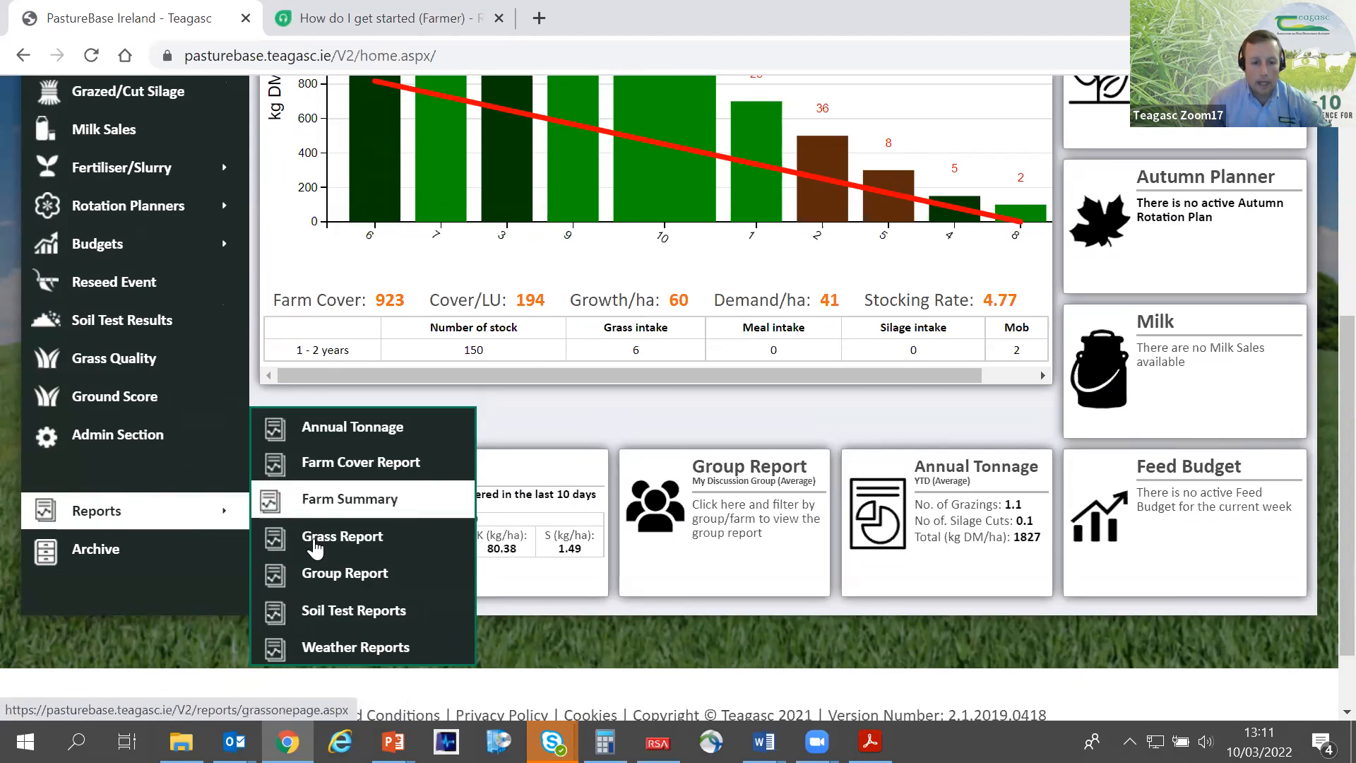
scroll(281, 550, "up", 3)
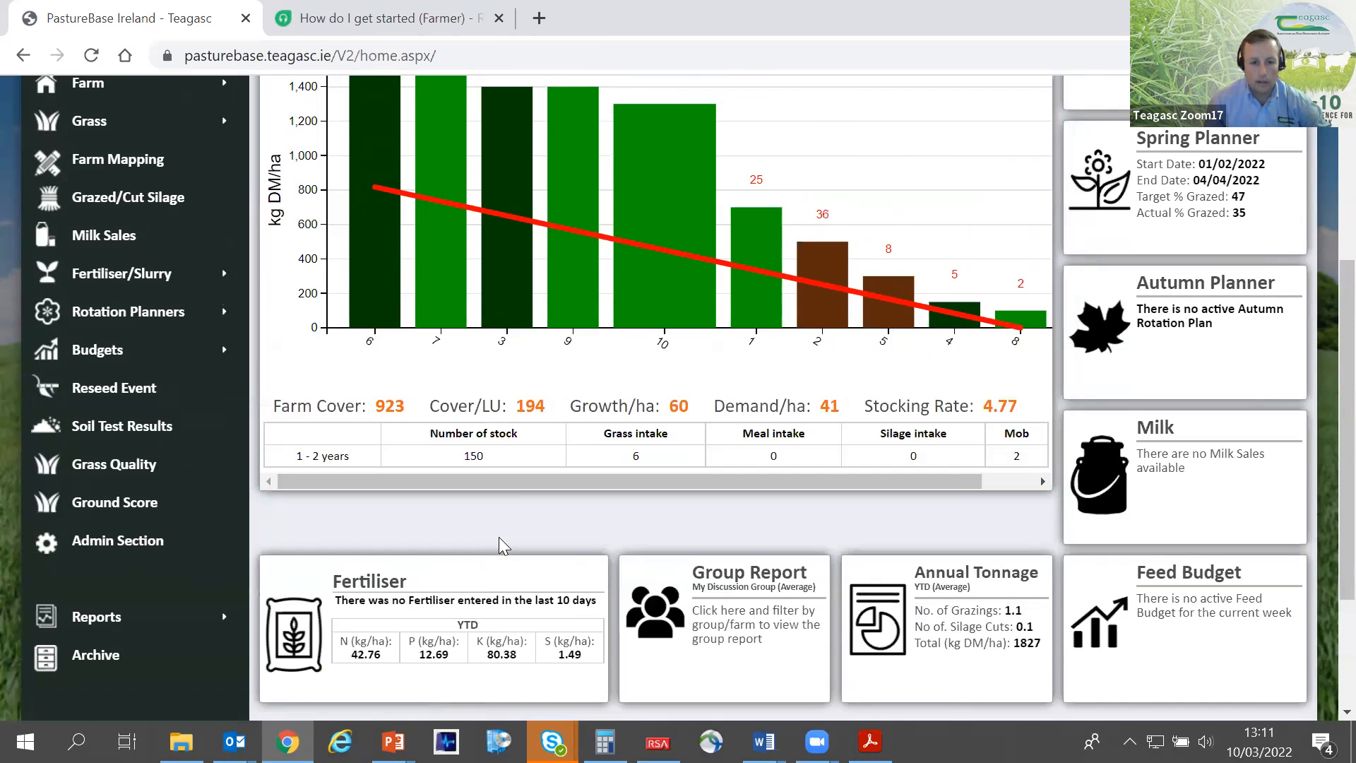
- Open the farm's Paddocks list, collapse the side navigation and view all listed paddocks
scroll(499, 537, "up", 3)
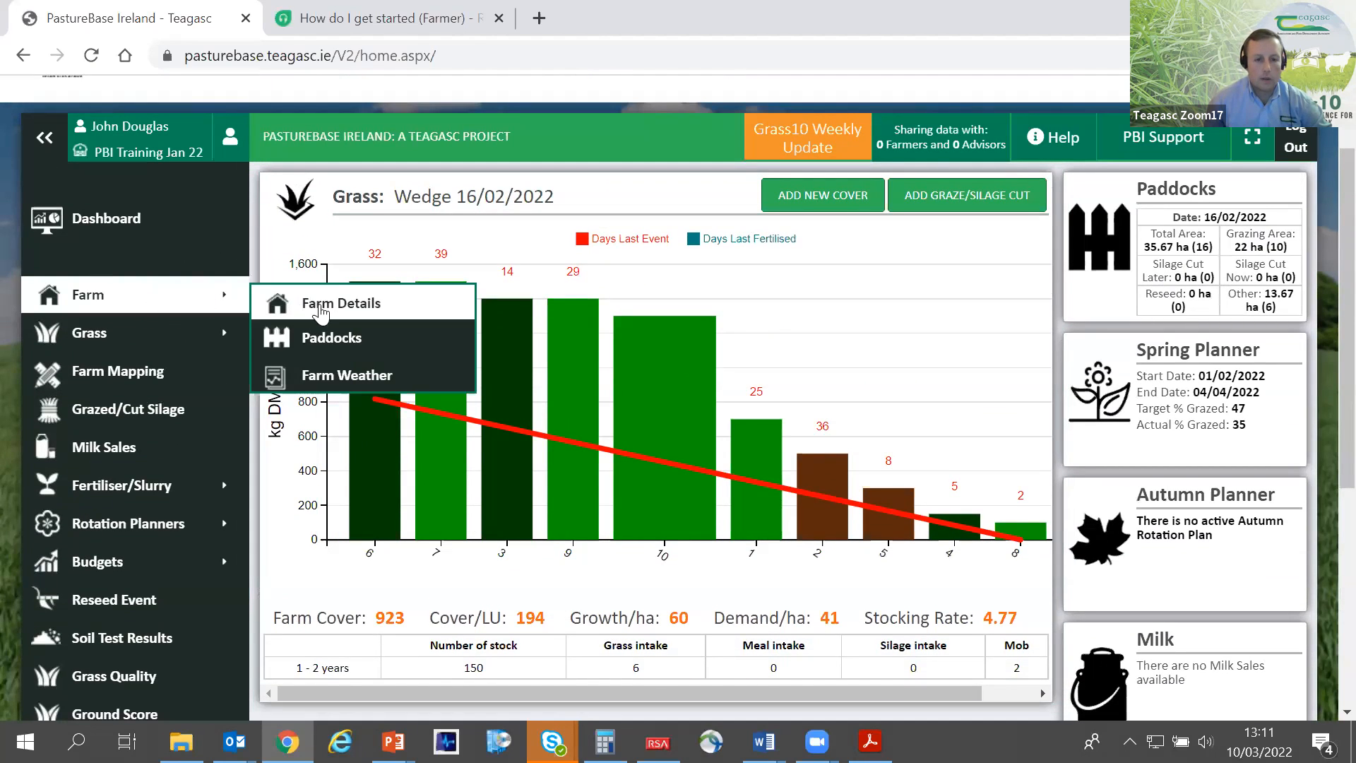
left_click(327, 337)
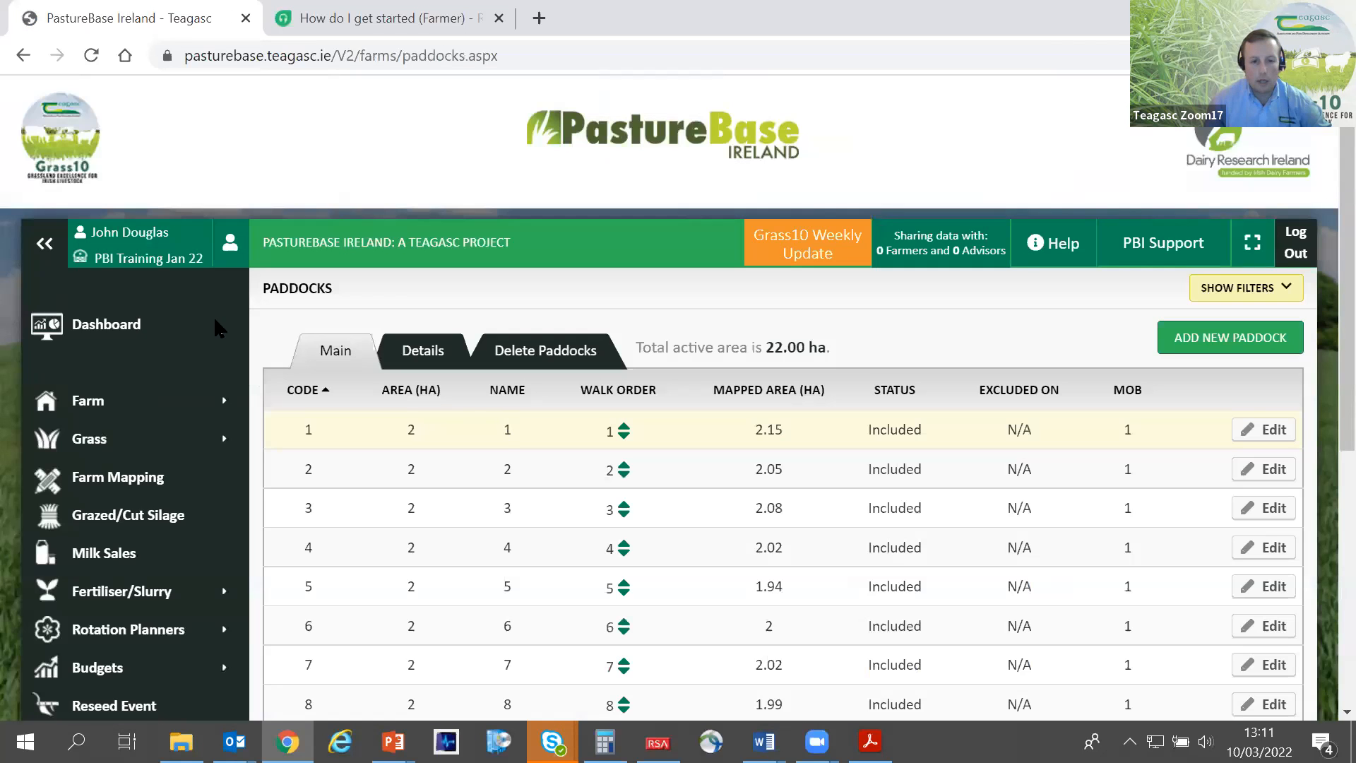
left_click(51, 249)
scroll(384, 423, "down", 5)
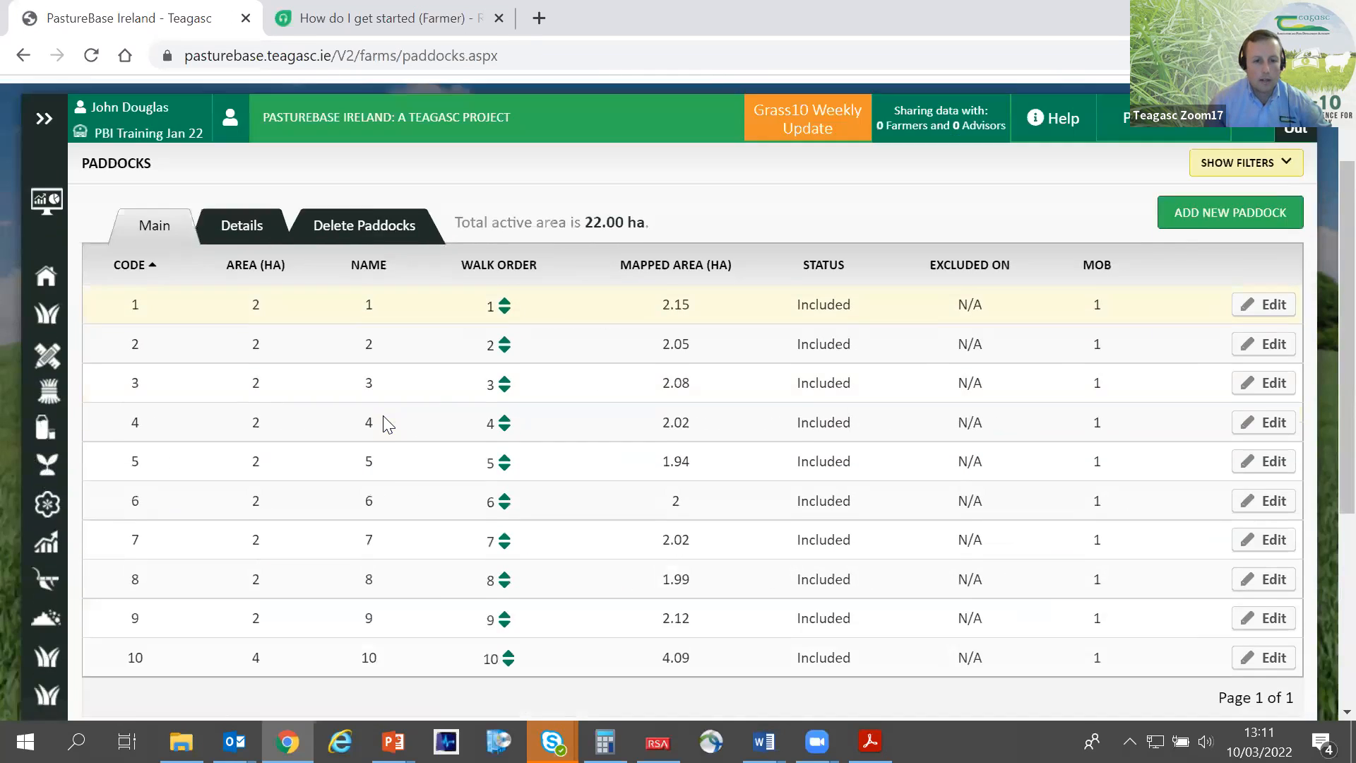
scroll(241, 194, "up", 3)
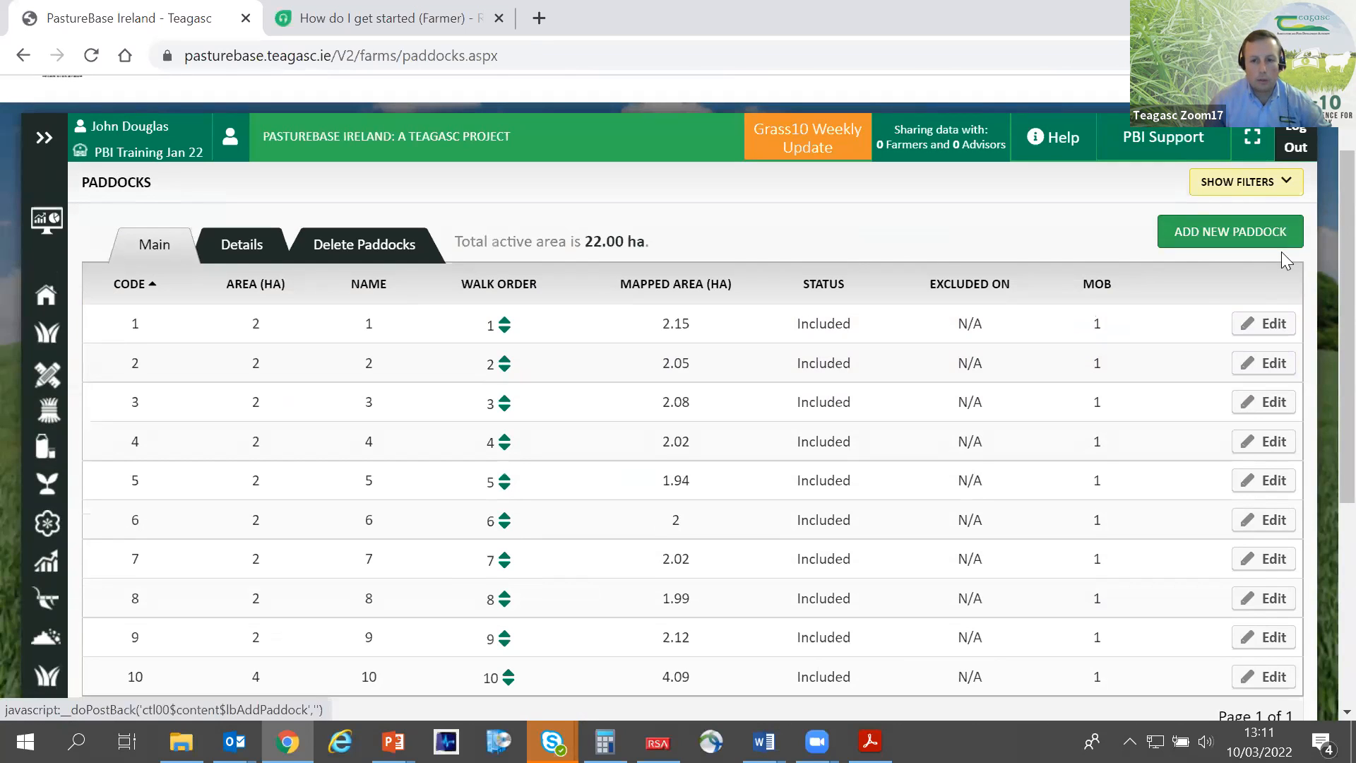
- Create a new paddock entry with code 11 and an area of 1 ha
left_click(1198, 252)
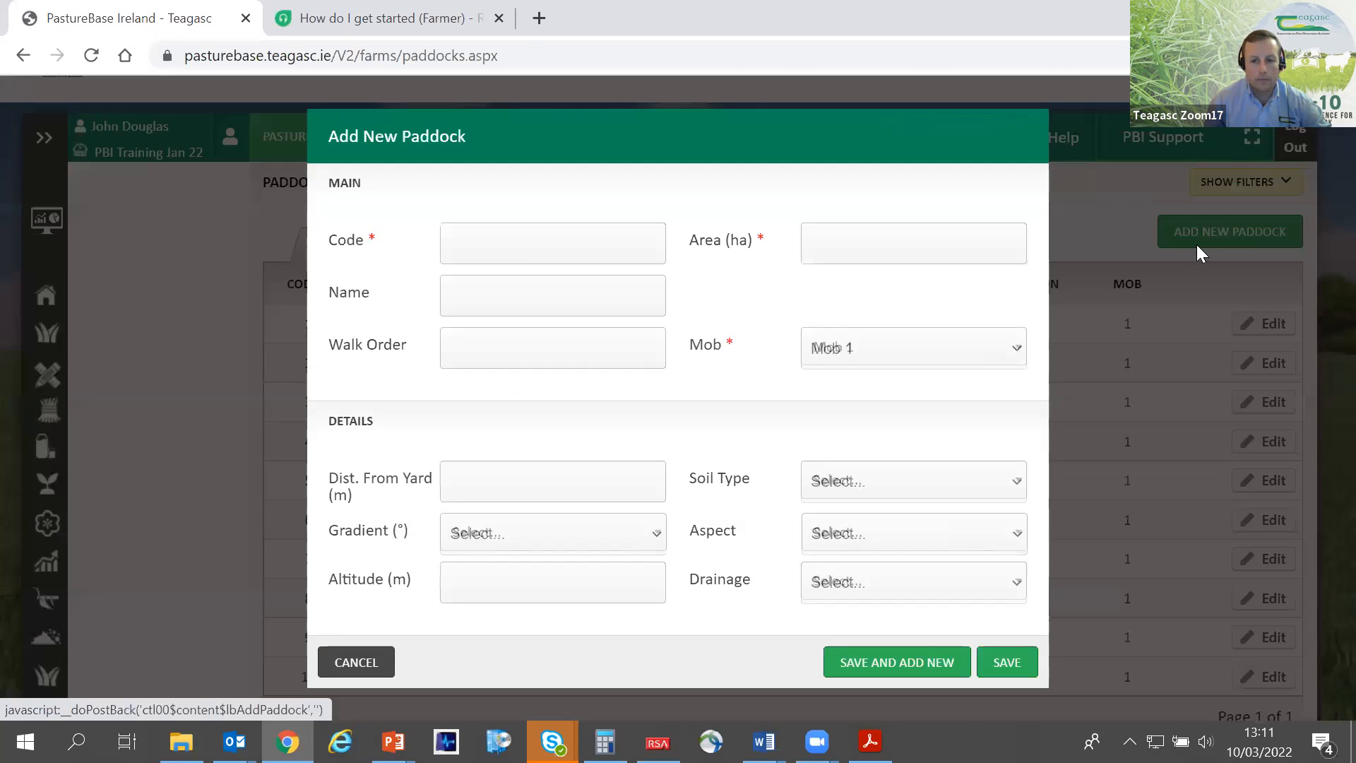
left_click(571, 237)
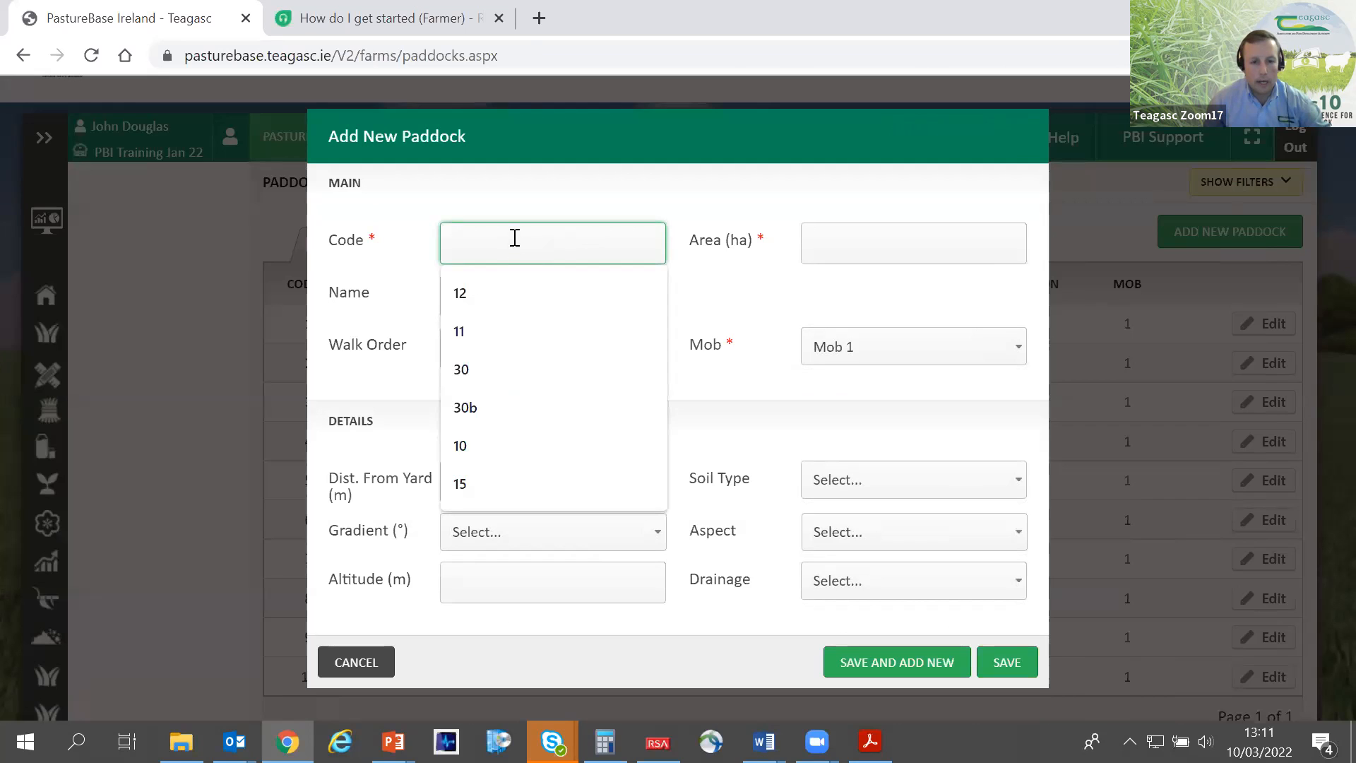
type("11")
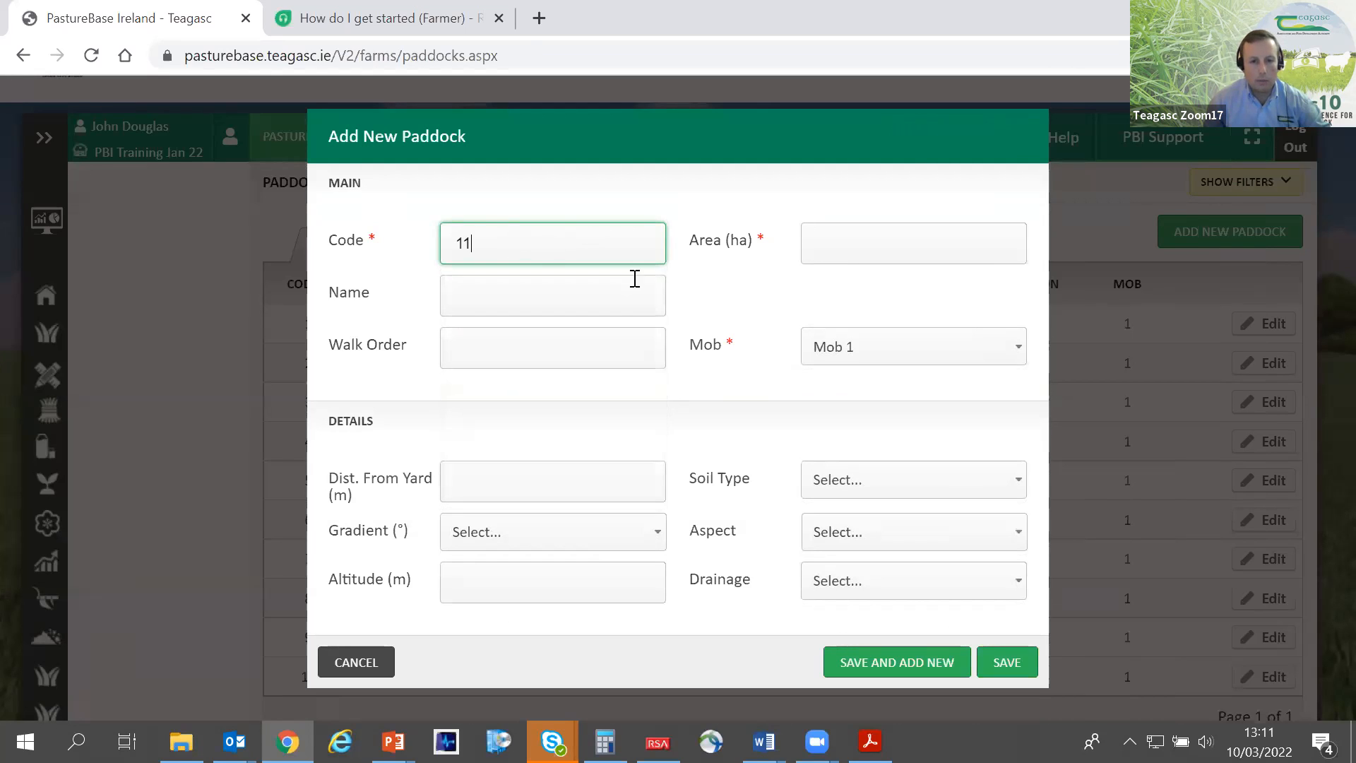
left_click(838, 241)
type("1")
left_click(781, 295)
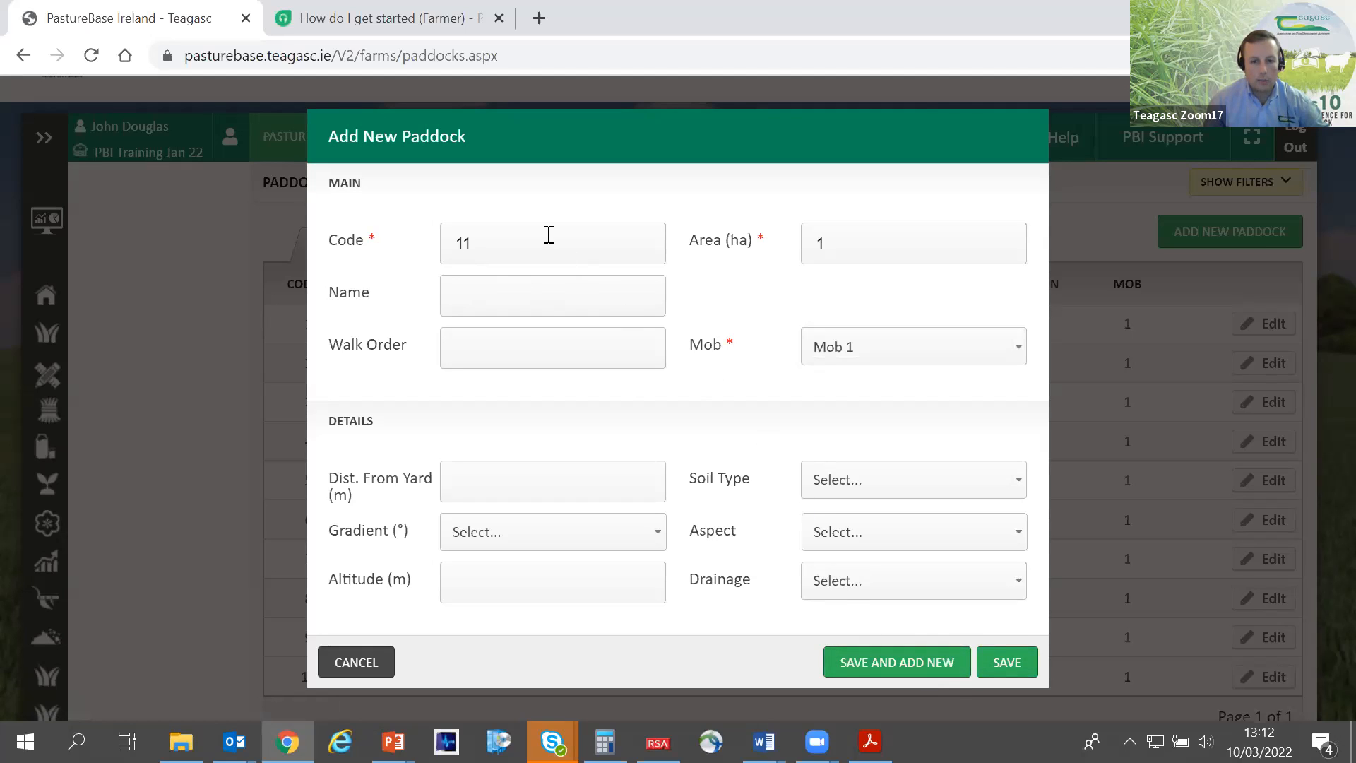
- Examine the new paddock form's required Code and Area fields and the optional Name and Walk Order fields
left_click_drag(489, 243, 430, 240)
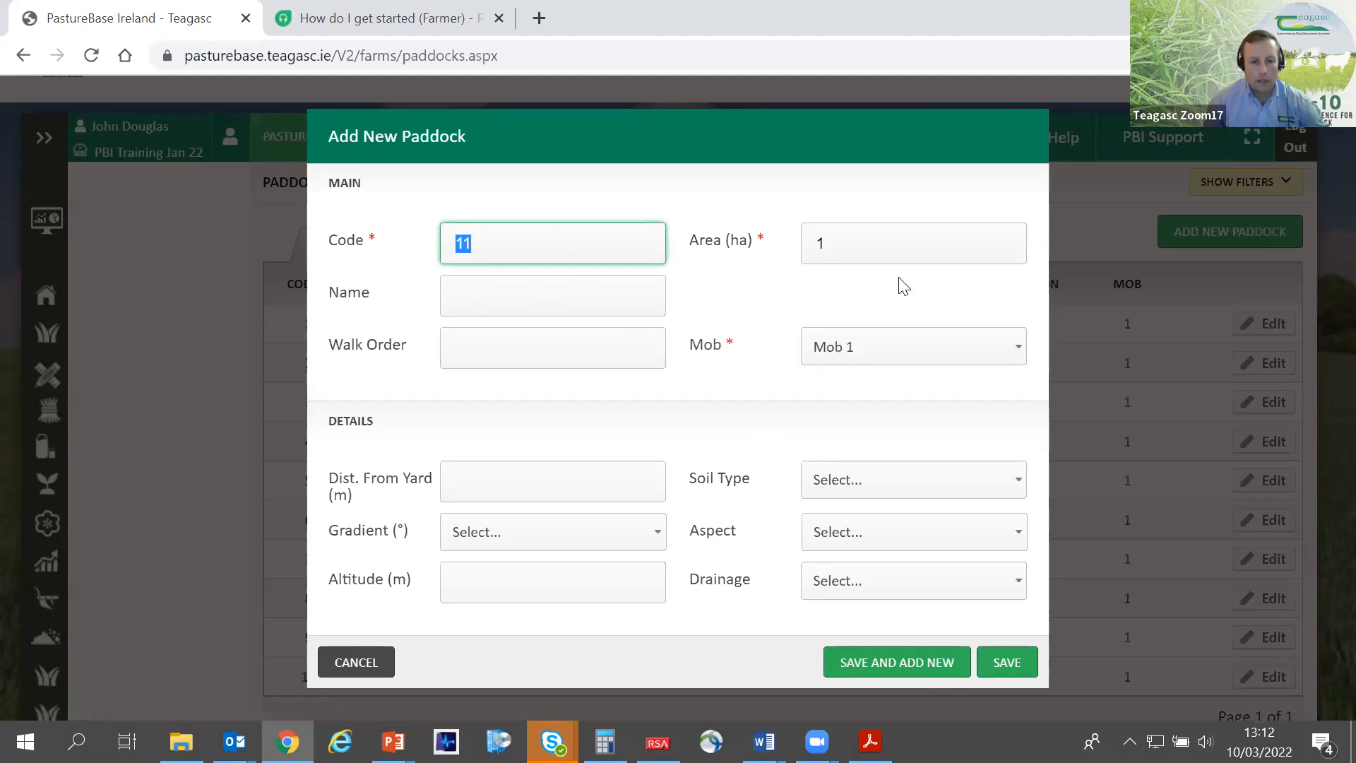
left_click_drag(871, 246, 788, 243)
left_click(594, 292)
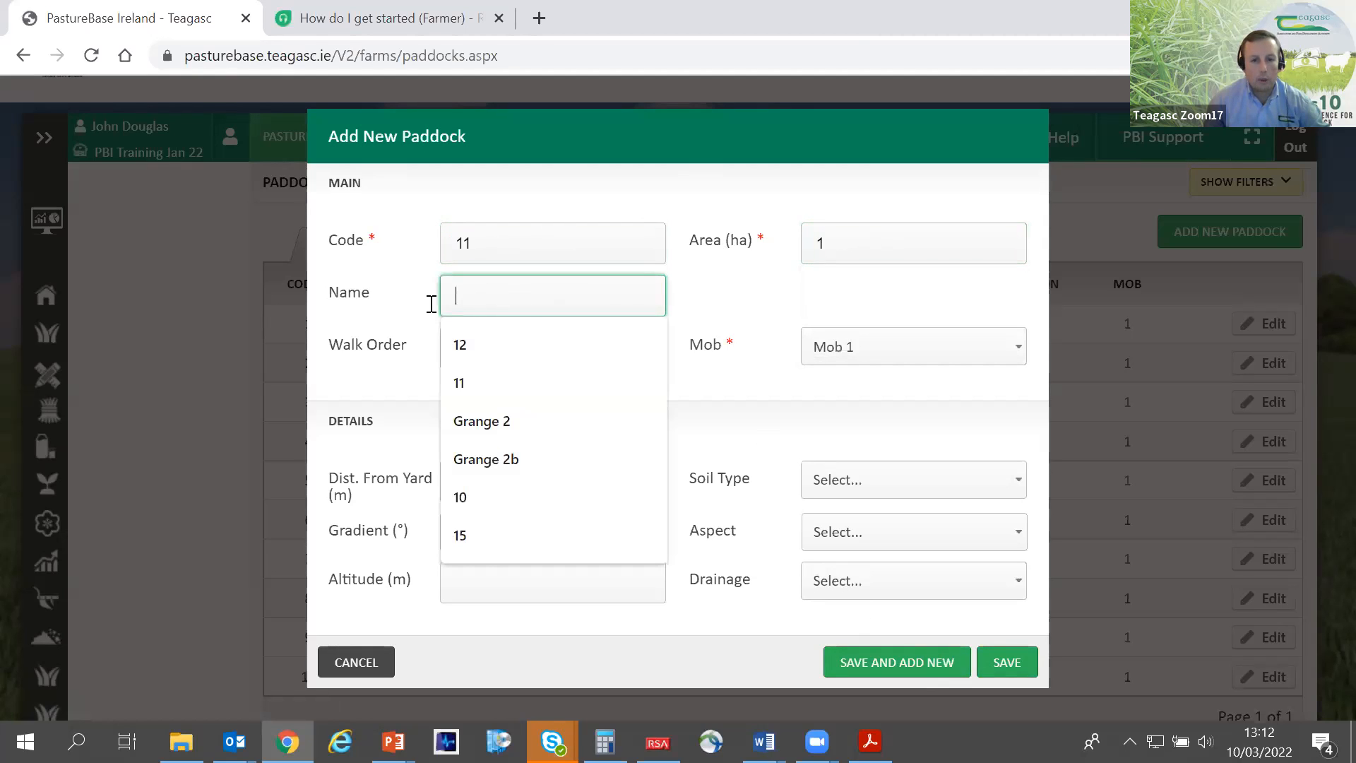
left_click(772, 311)
left_click(585, 356)
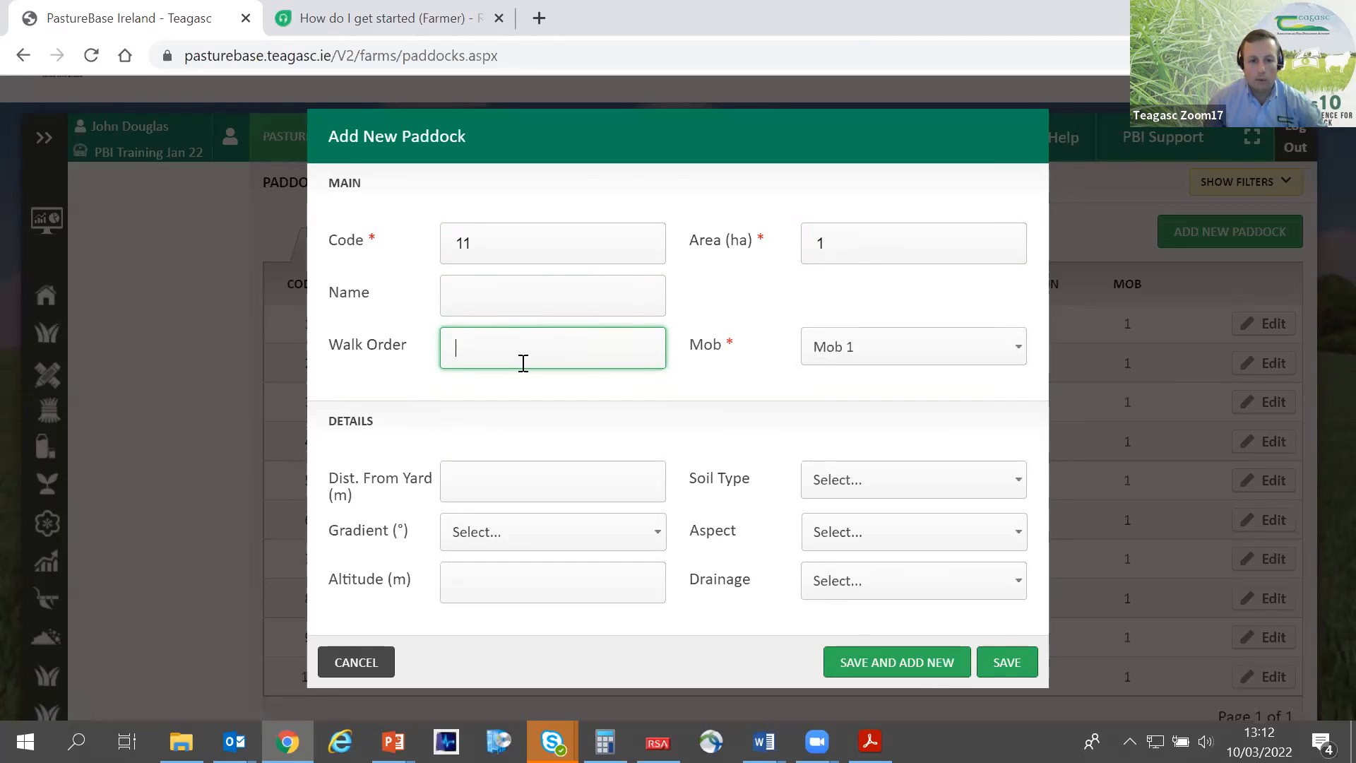
key("BackSpace")
left_click(831, 245)
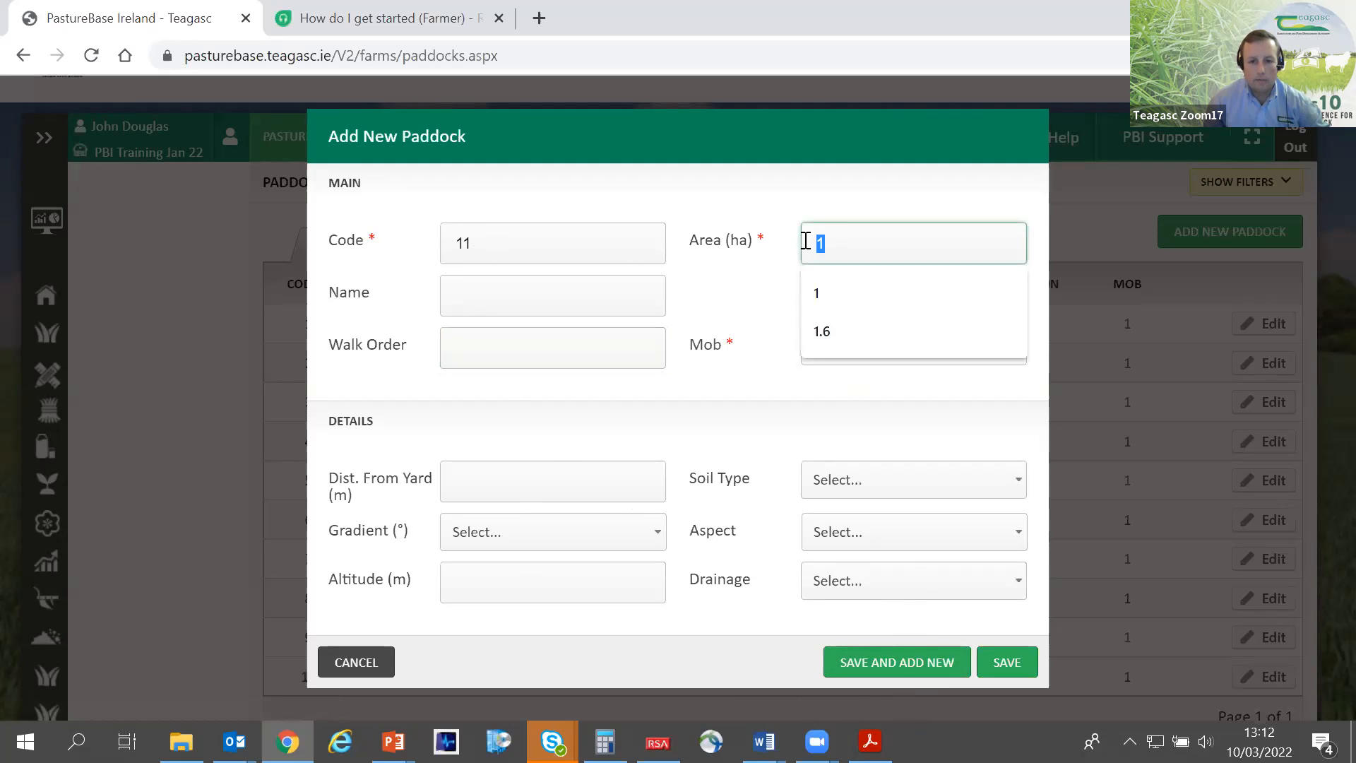
left_click(787, 272)
left_click(833, 242)
double_click(817, 245)
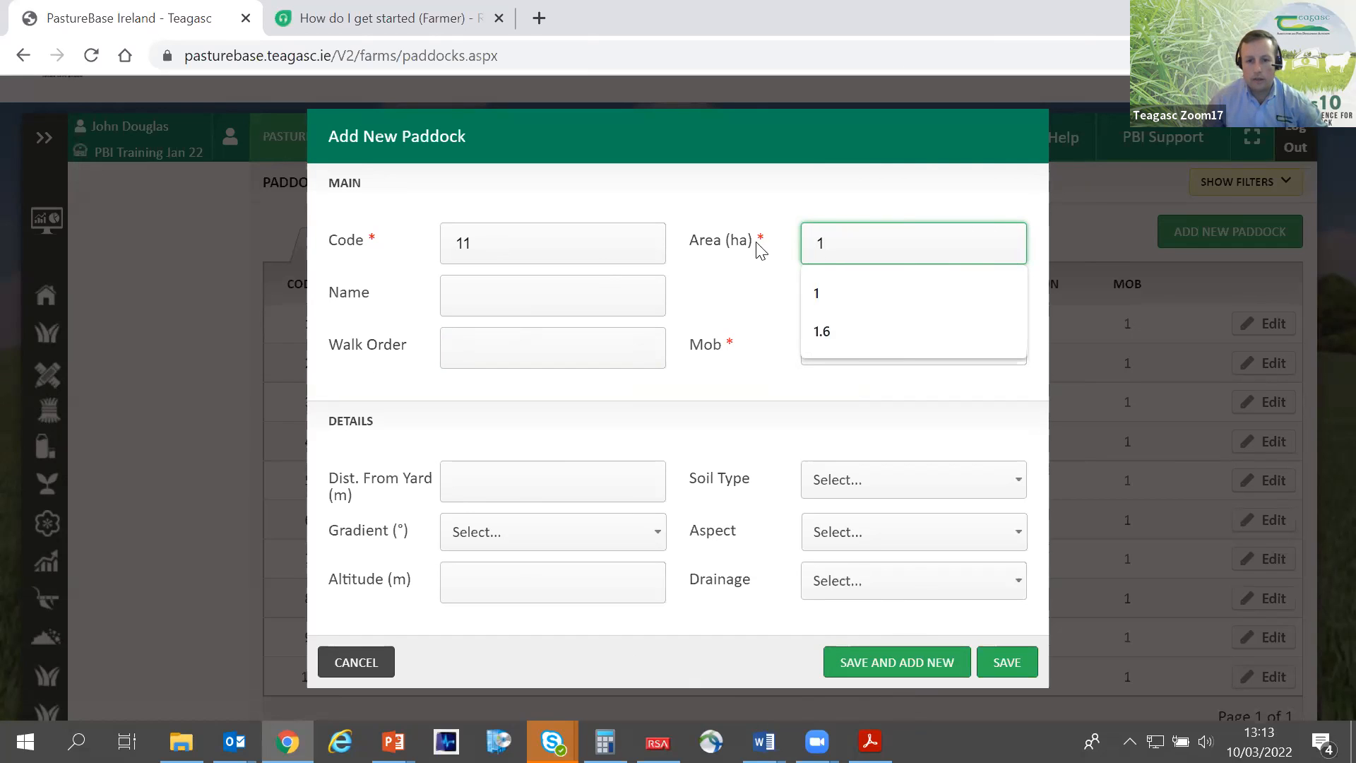
- Save paddock 11, and add and save another paddock with code 12 and an area of 1 ha
left_click(934, 665)
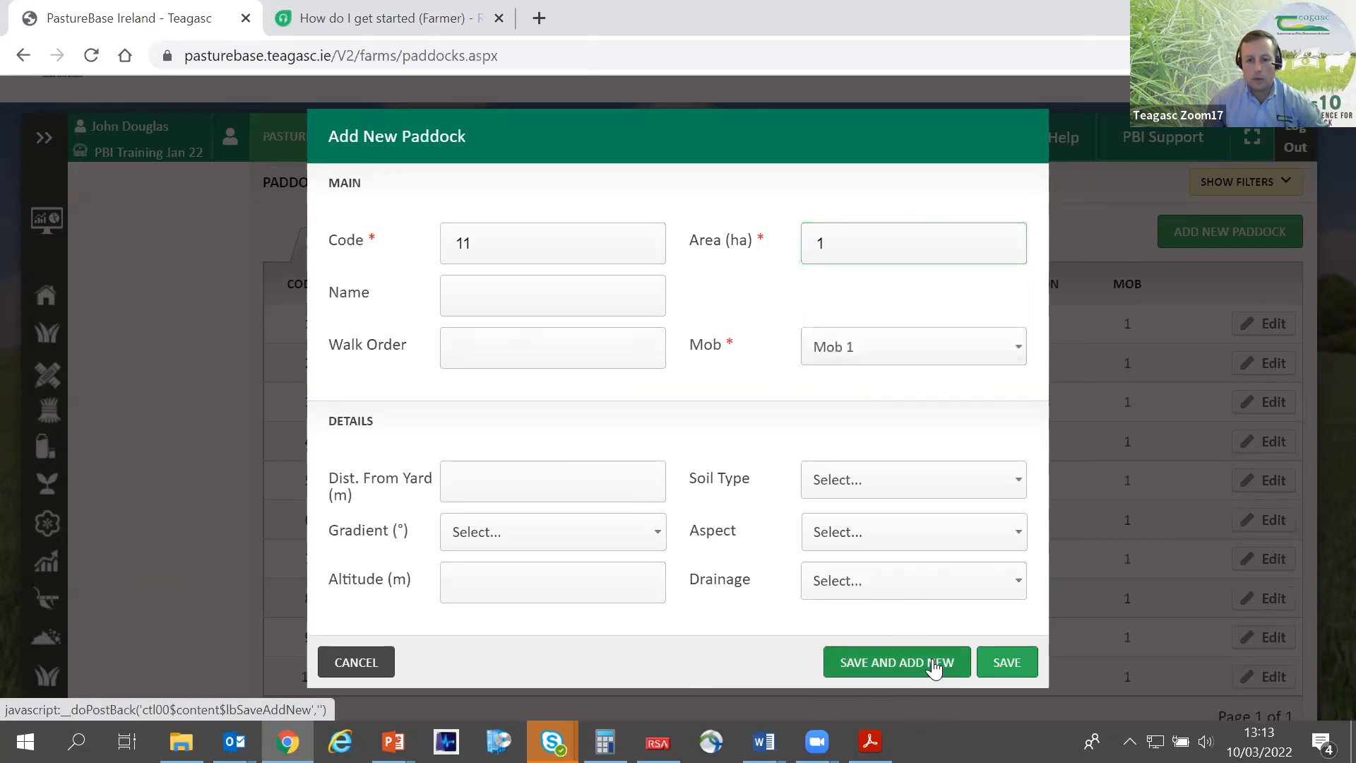
left_click(518, 238)
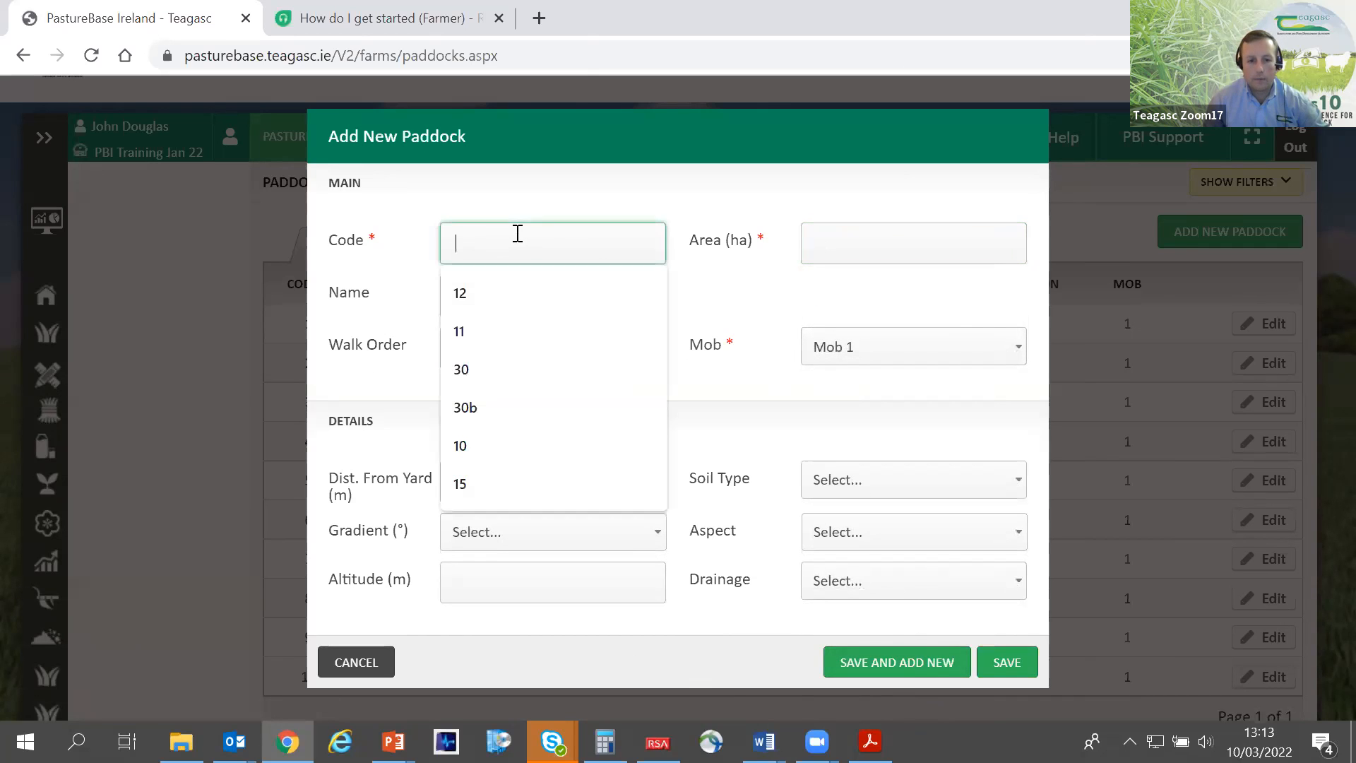
type("12")
left_click(874, 250)
type("1")
left_click(755, 298)
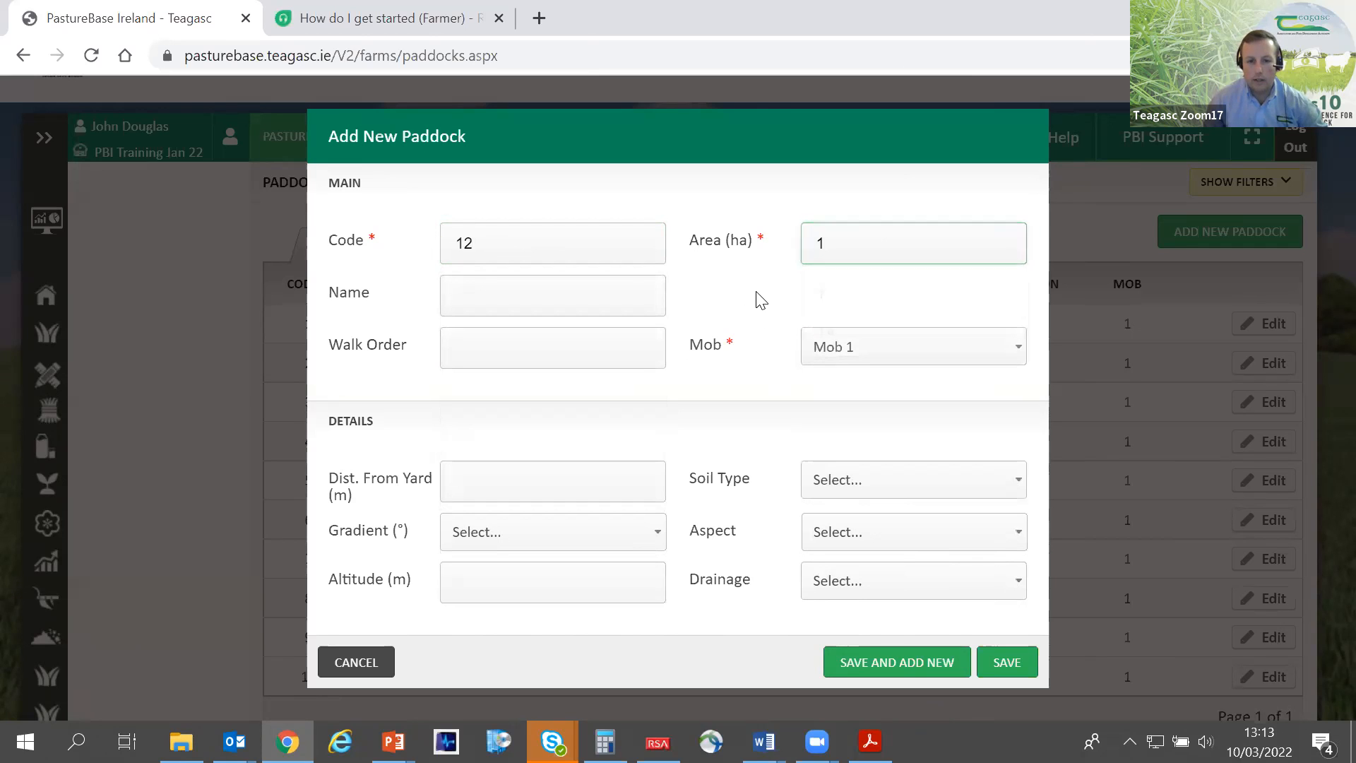
left_click(999, 668)
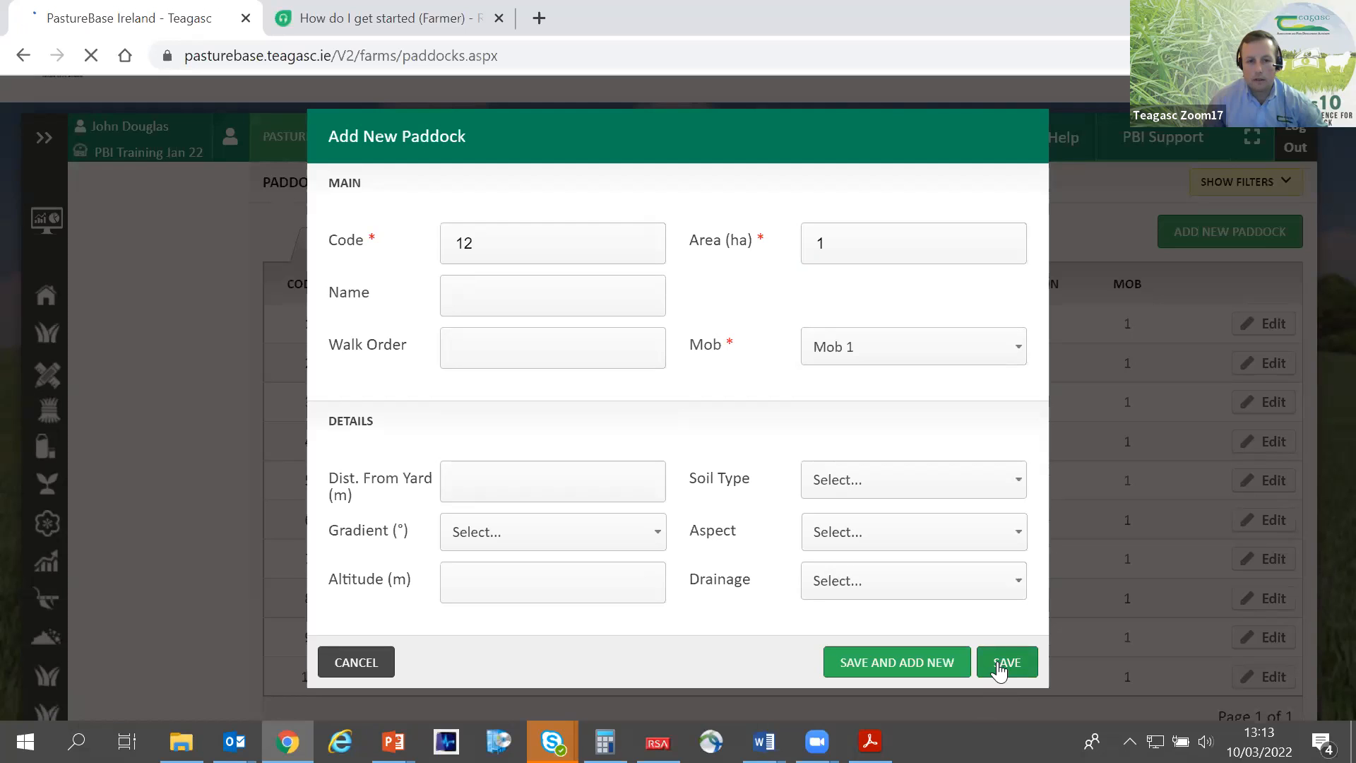
- Review the paddock list, checking the walk order of paddocks 11 and 12 and the total active area
scroll(811, 521, "down", 5)
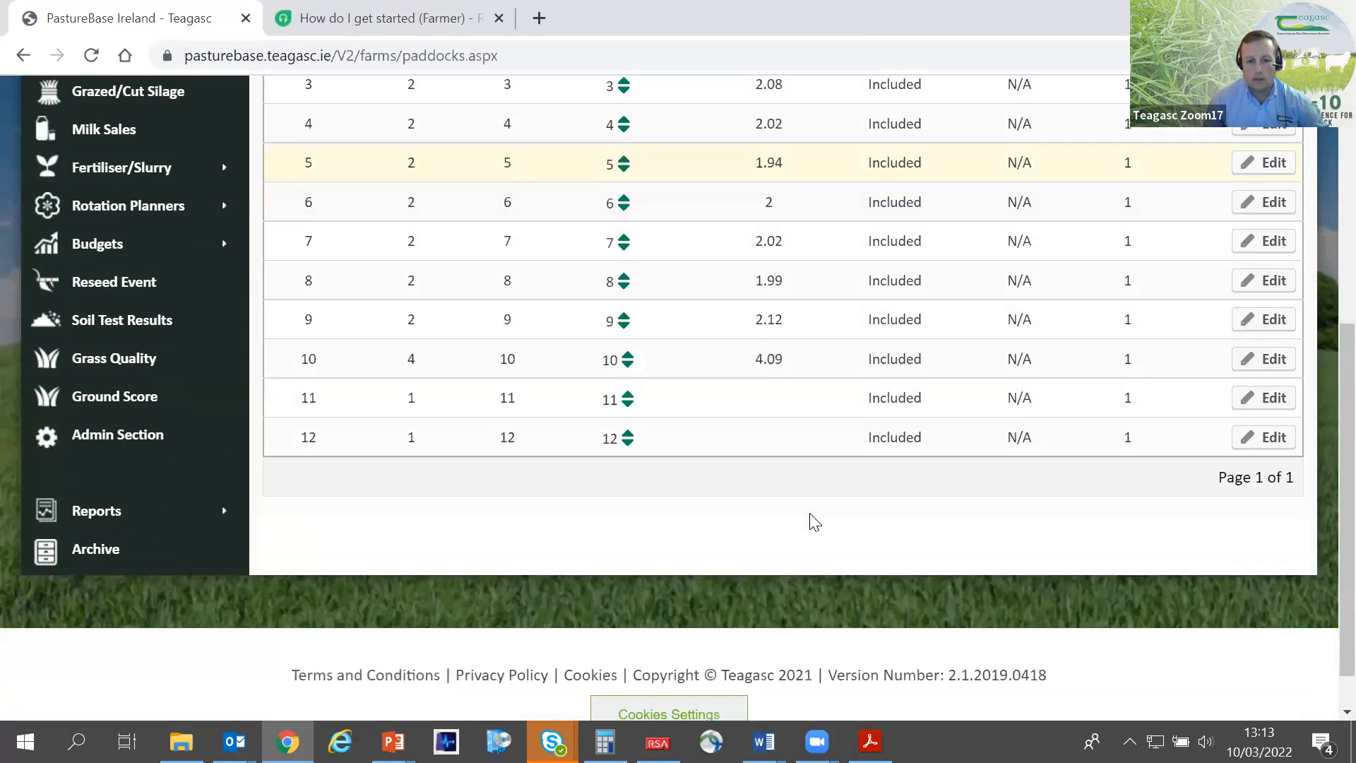
scroll(584, 432, "up", 1)
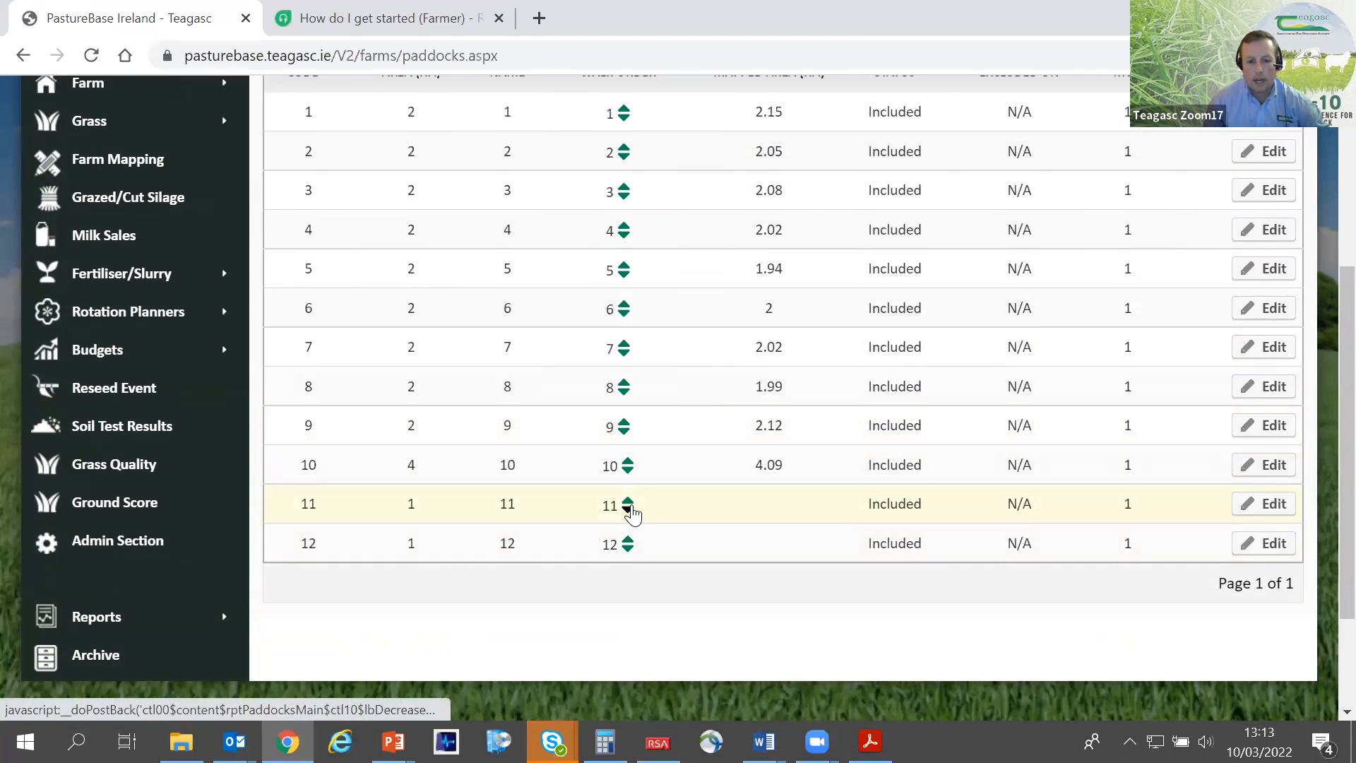
scroll(625, 508, "up", 1)
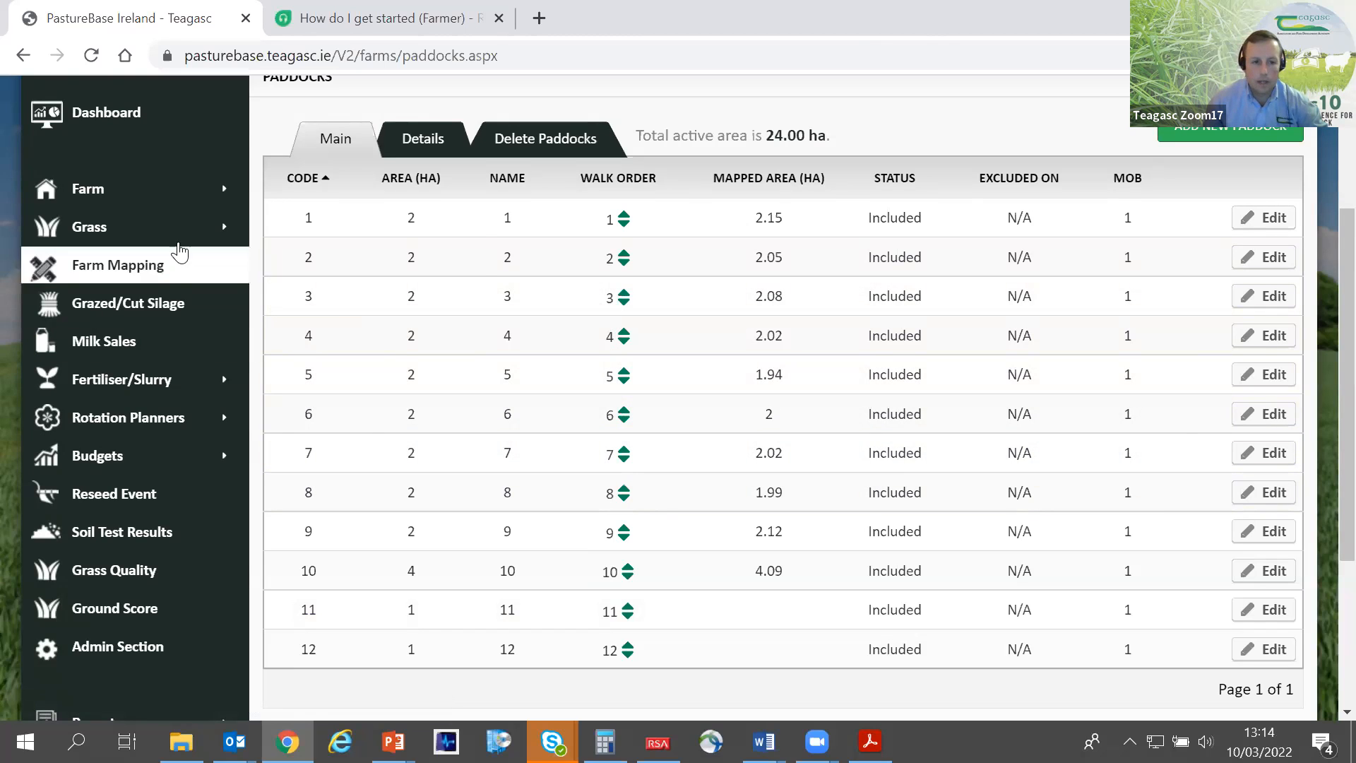
mouse_move(180, 242)
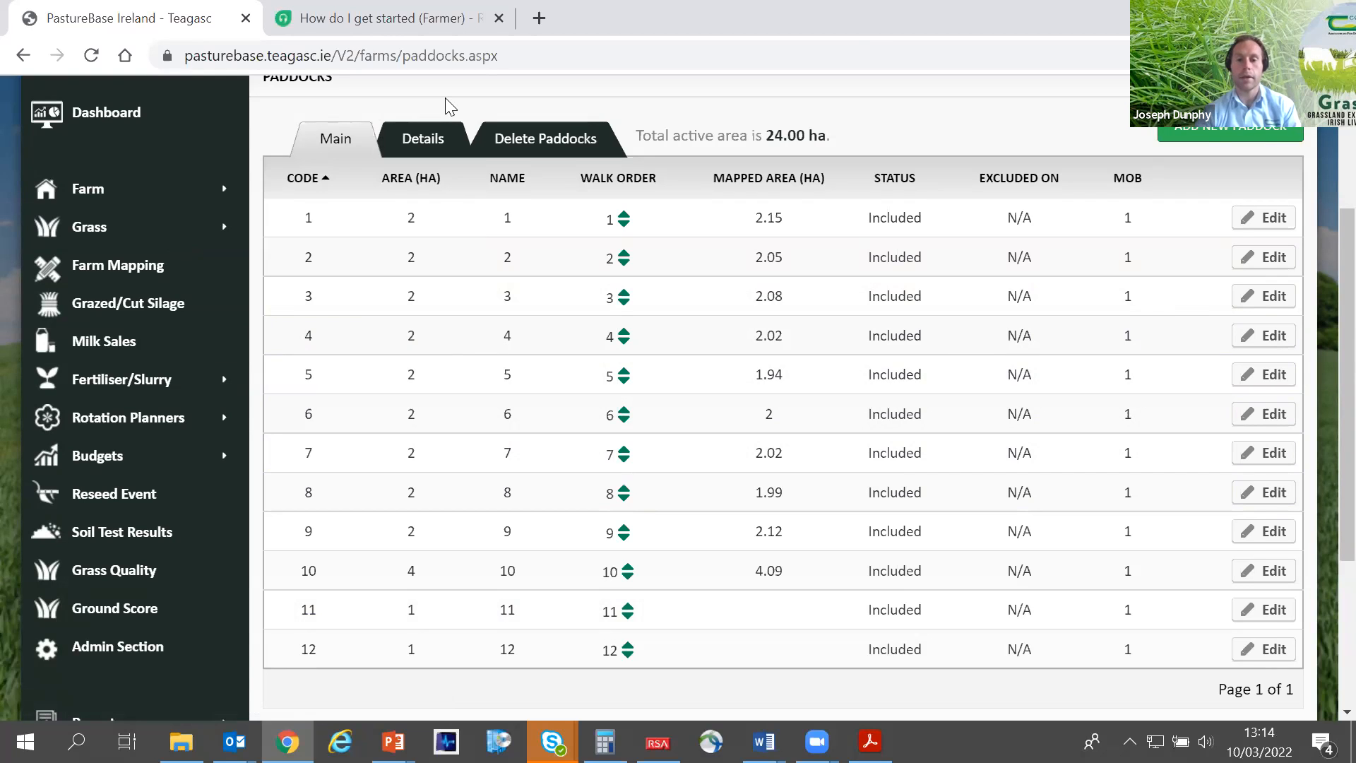
- Open the farm mapping page and look over mapped paddocks 1 to 10 as a whole
left_click(177, 273)
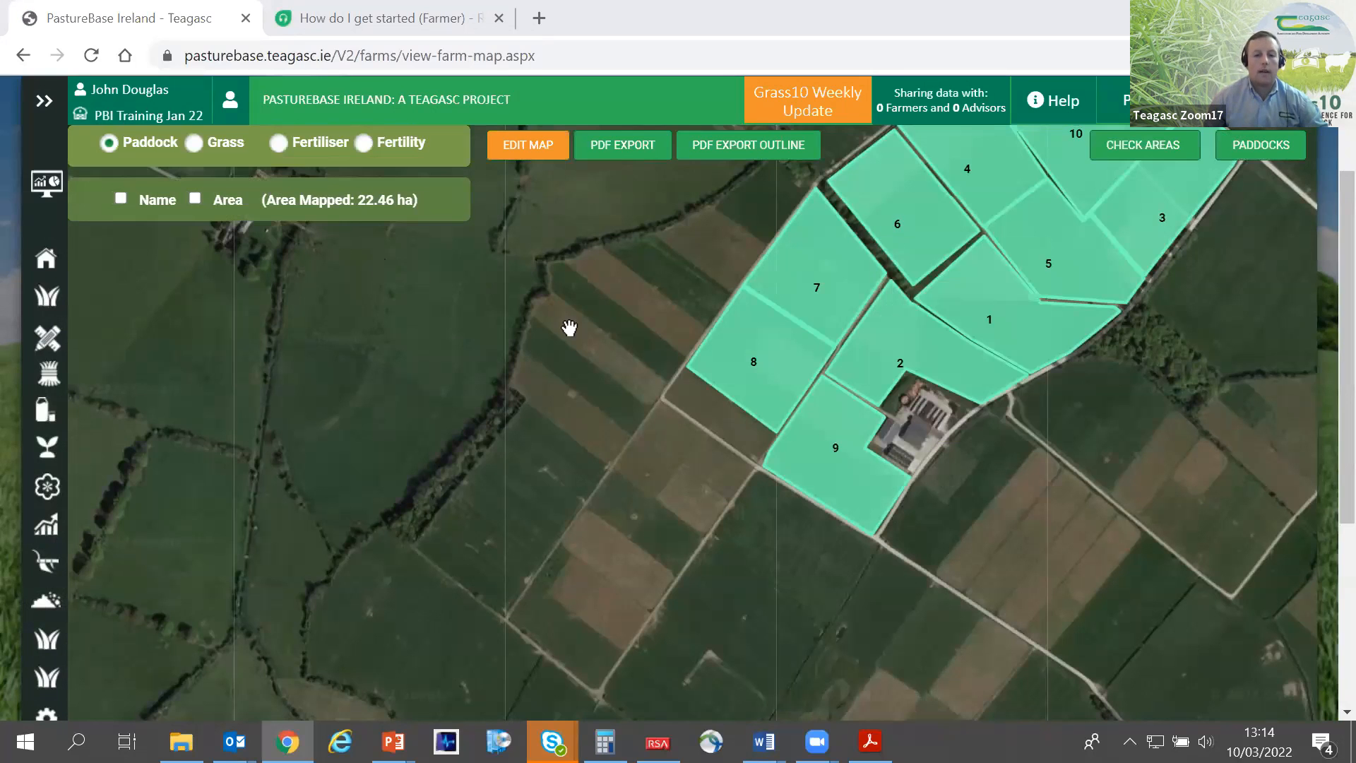
left_click_drag(548, 462, 316, 515)
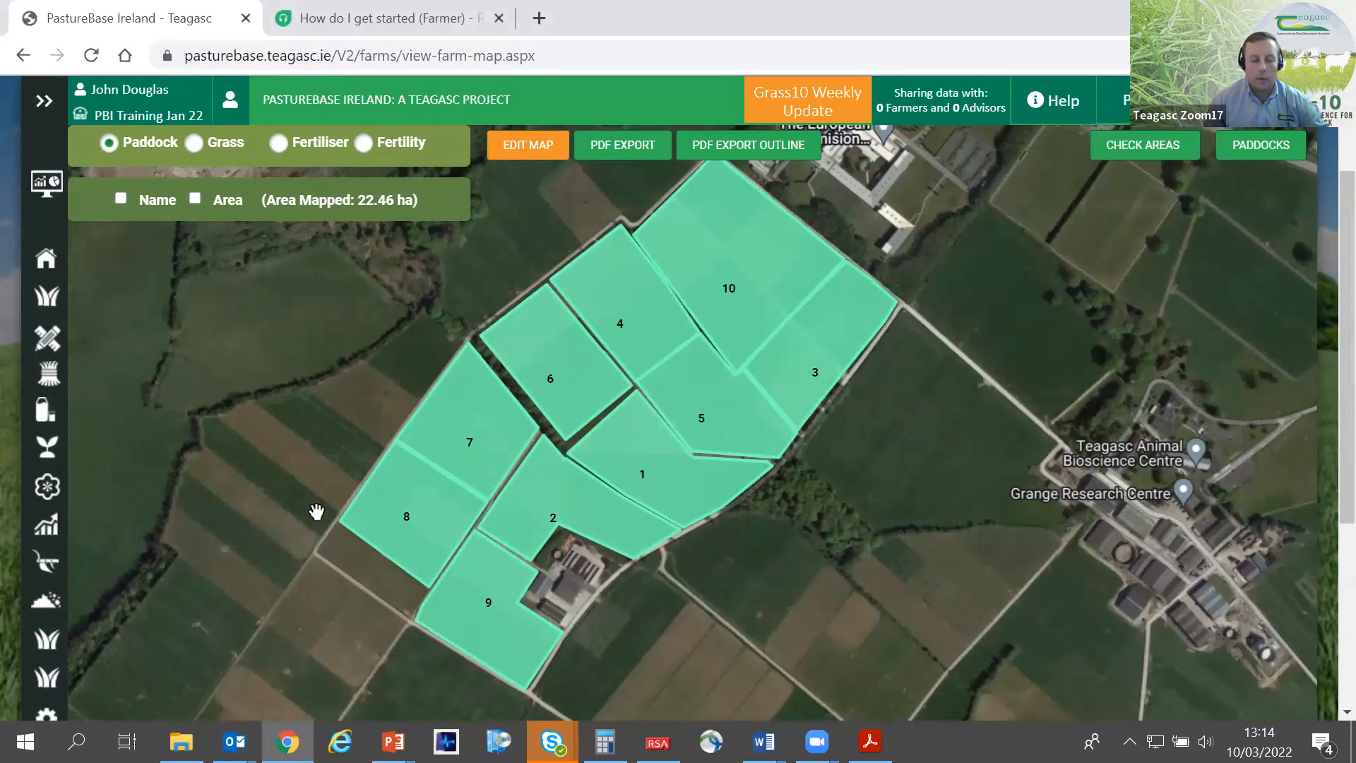
scroll(416, 368, "down", 2)
left_click_drag(530, 372, 593, 395)
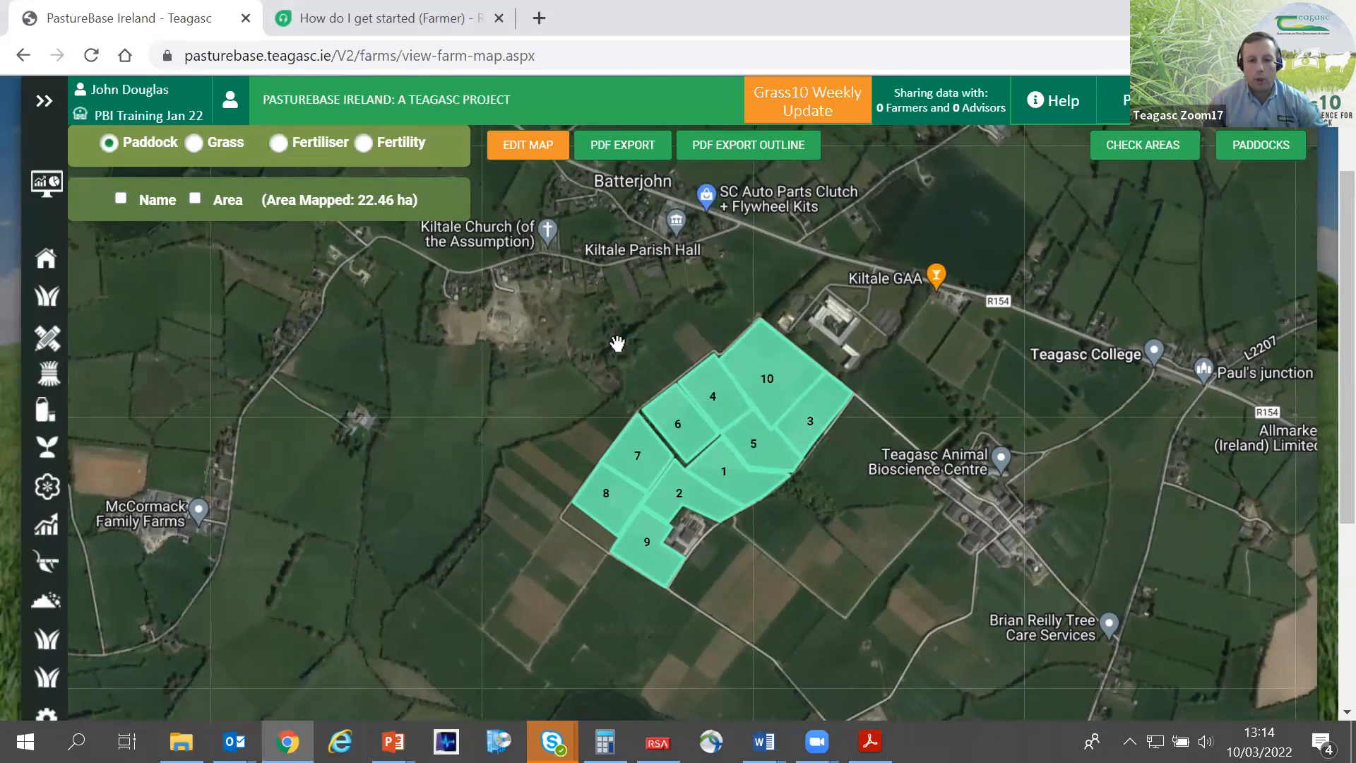
left_click(734, 349)
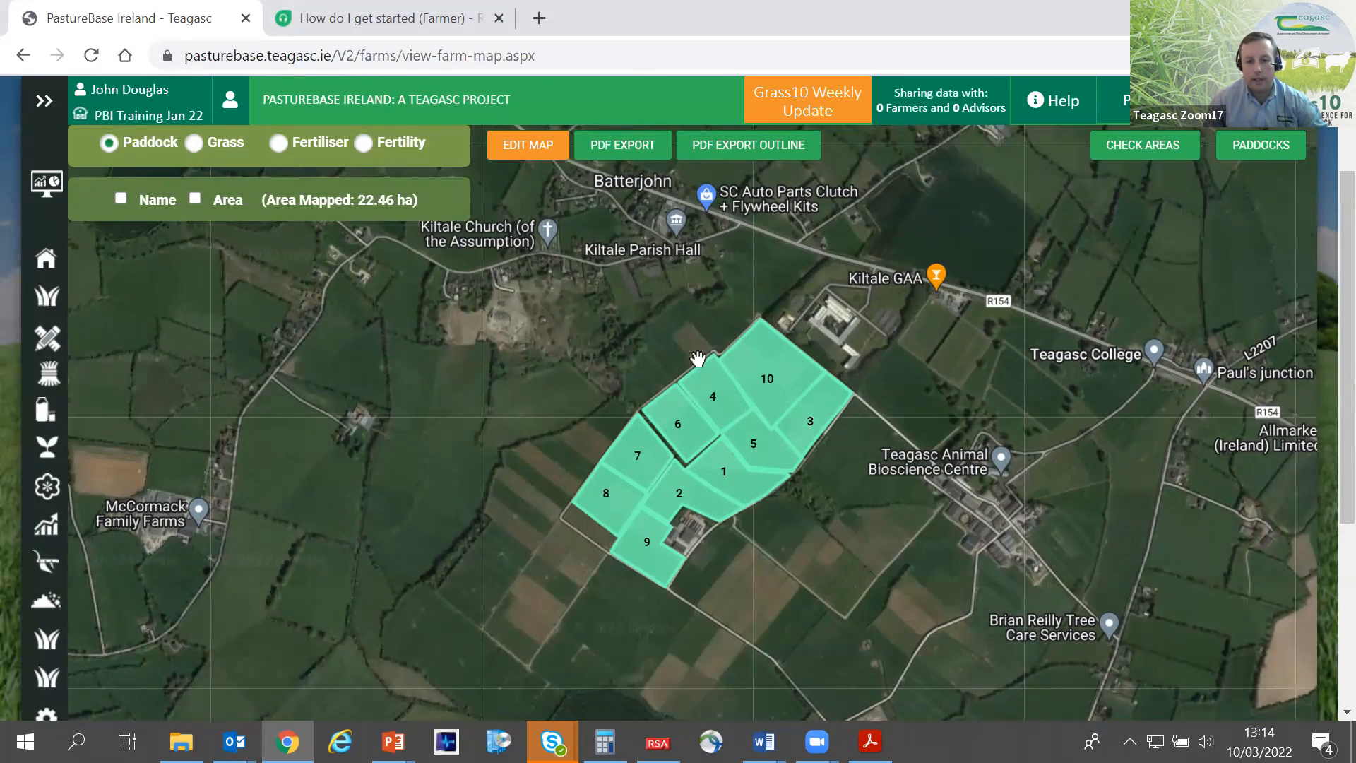
- Examine where the farm lies within the wider region on the map, and return to the mapped paddocks
scroll(595, 346, "up", 1)
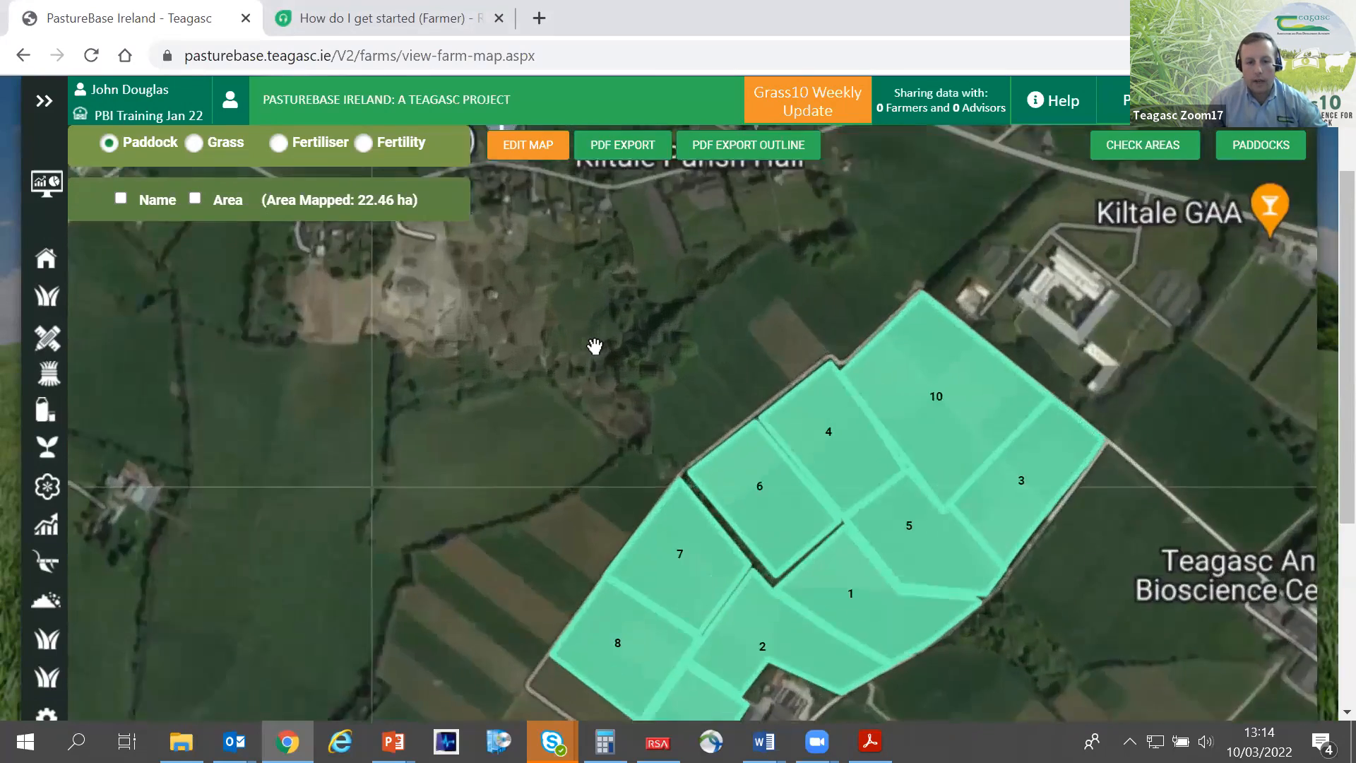
scroll(596, 346, "down", 2)
scroll(593, 346, "up", 1)
scroll(594, 345, "down", 3)
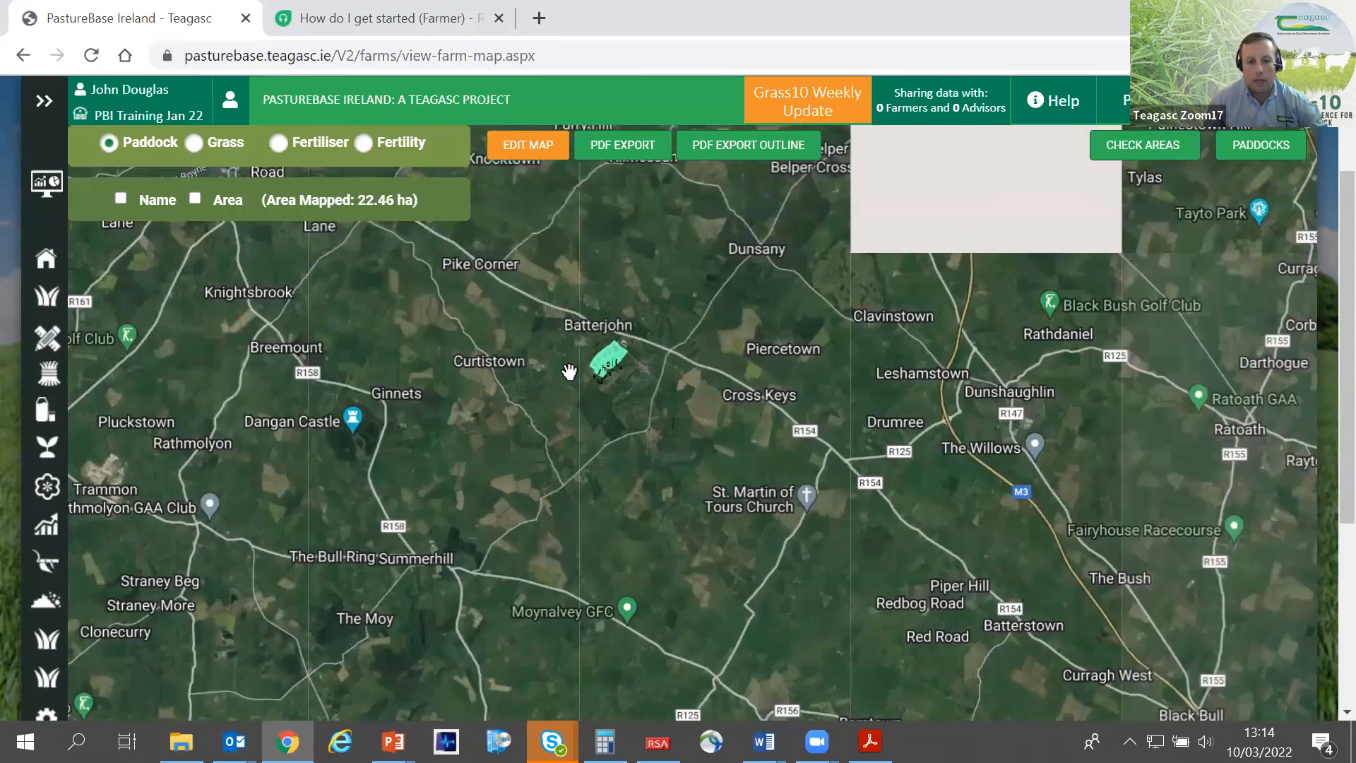
scroll(569, 373, "down", 2)
left_click_drag(617, 421, 795, 293)
scroll(473, 372, "up", 2)
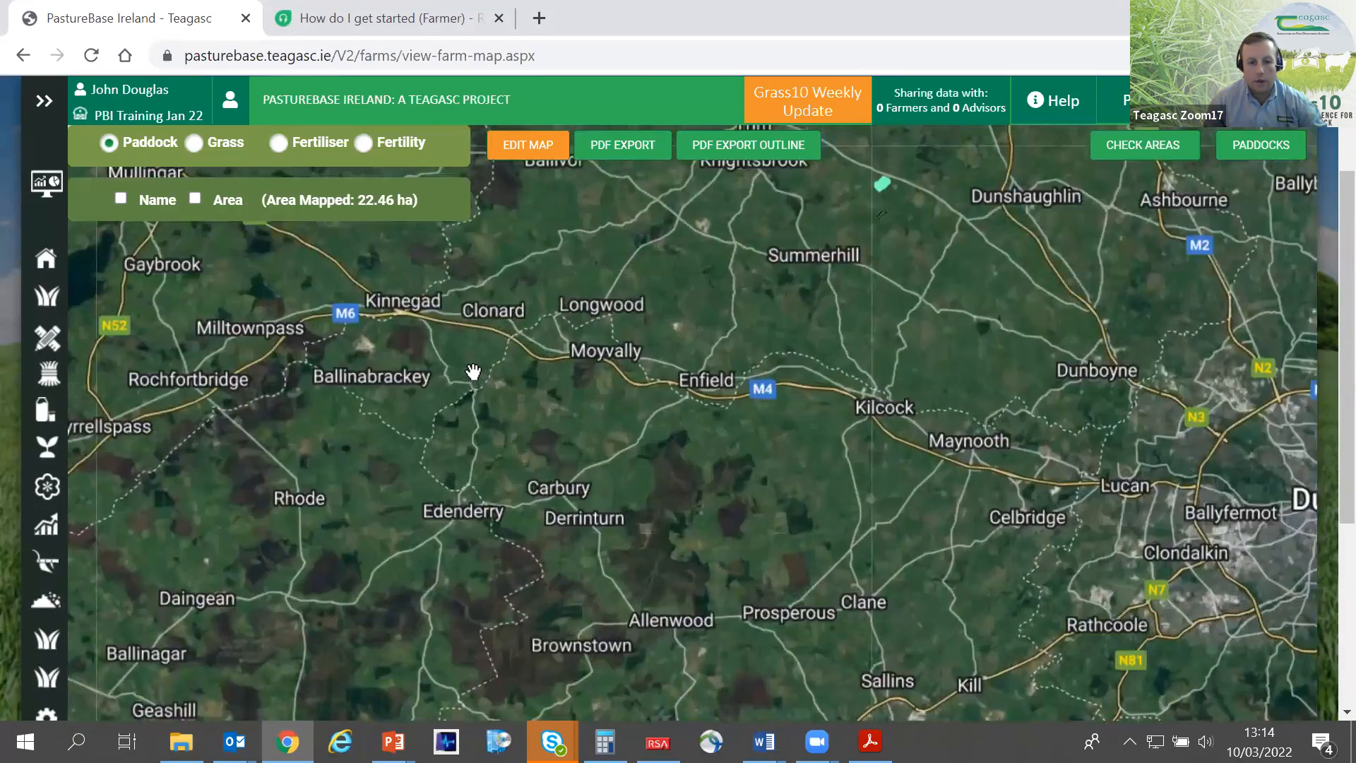
scroll(474, 370, "down", 2)
left_click_drag(666, 431, 548, 646)
scroll(630, 490, "up", 2)
scroll(616, 449, "up", 1)
left_click_drag(614, 418, 626, 523)
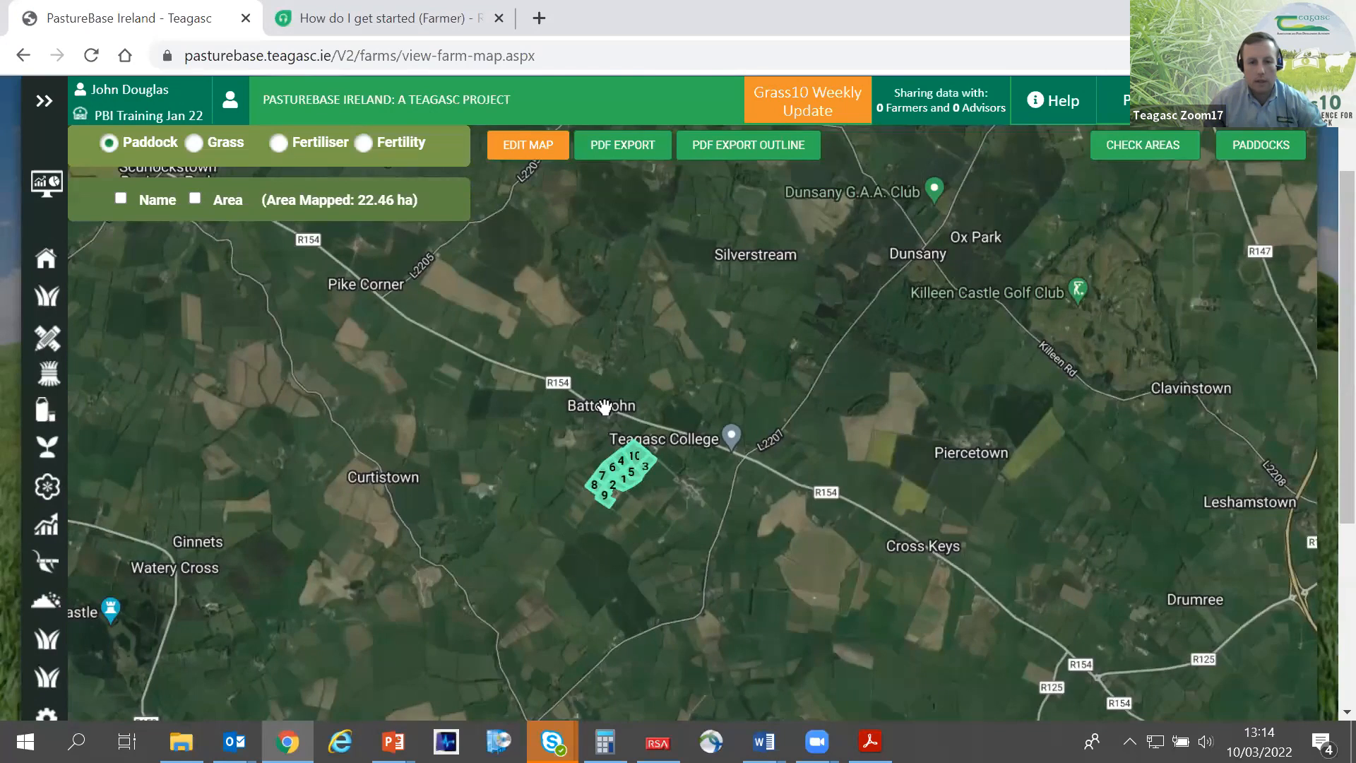
scroll(605, 403, "up", 4)
scroll(633, 500, "down", 2)
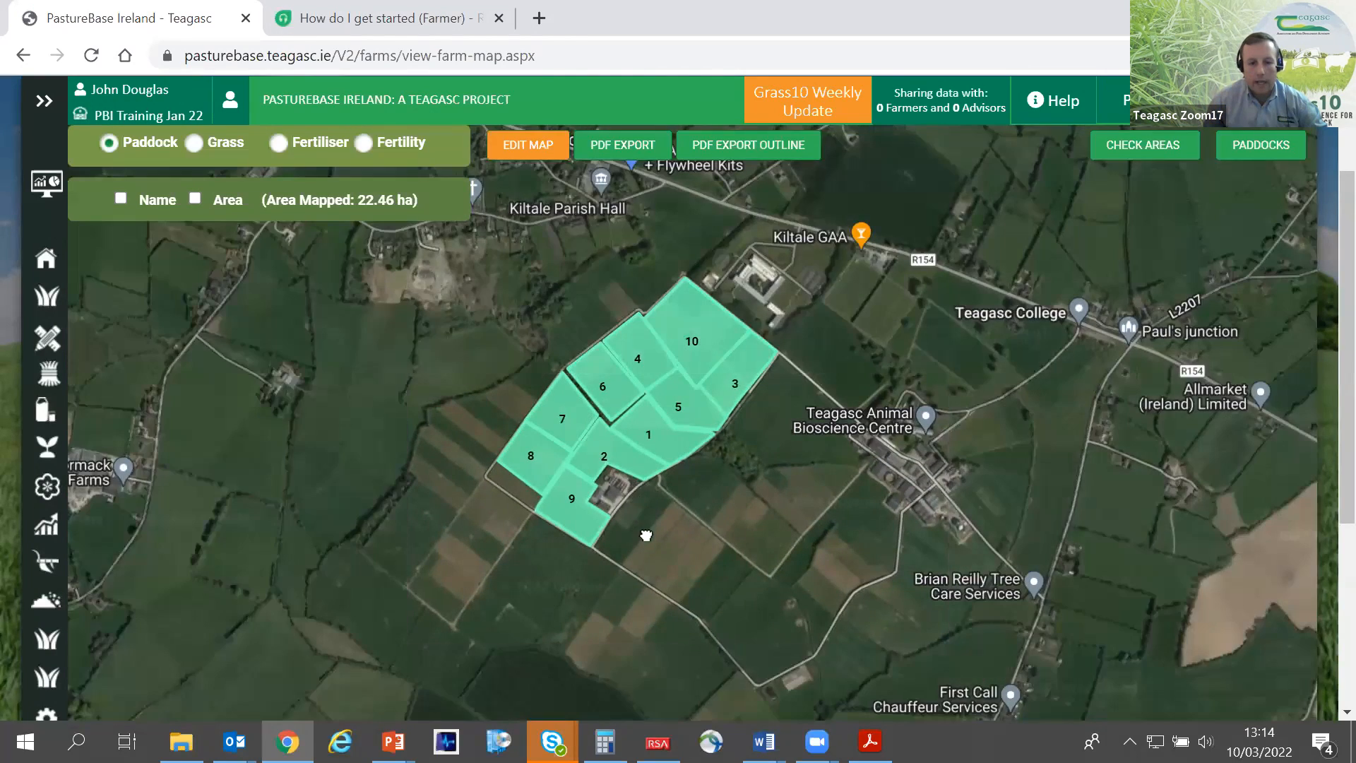
left_click_drag(645, 528, 679, 524)
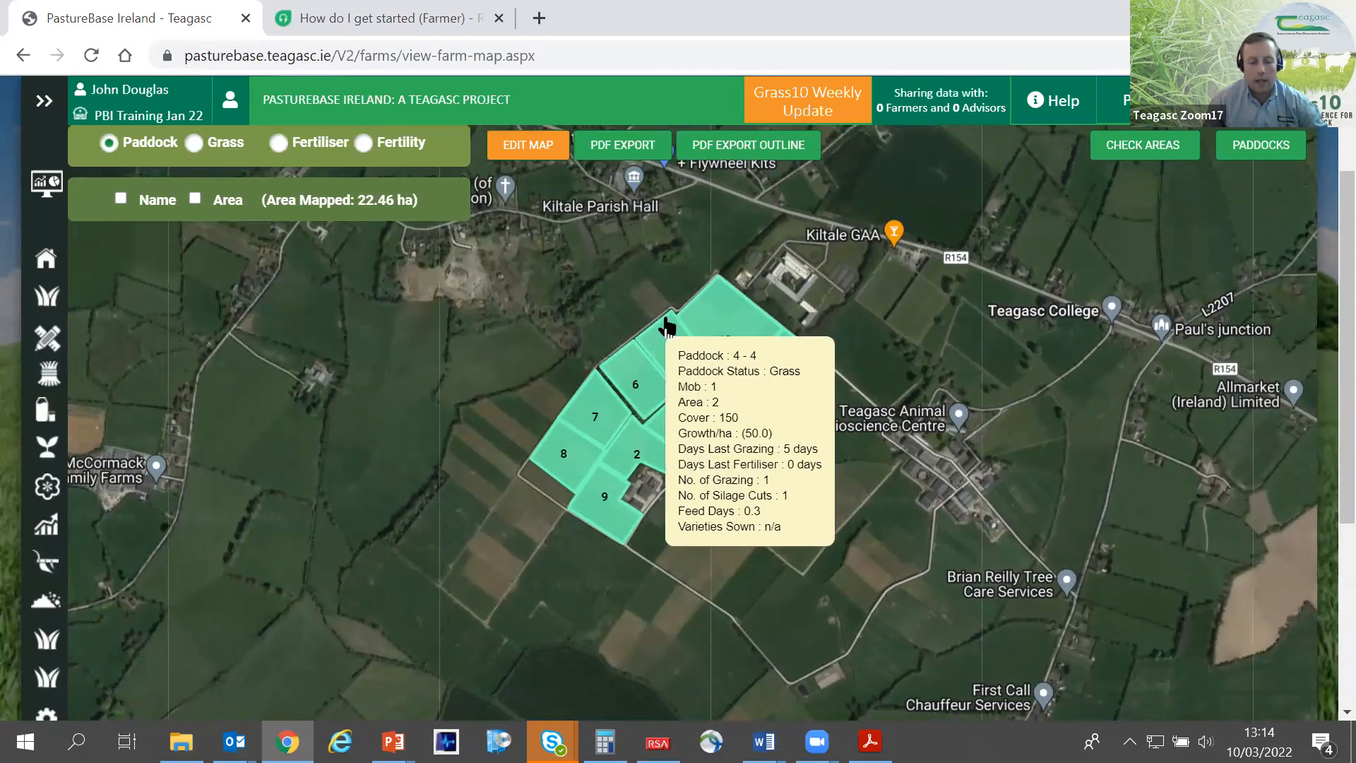
- Open the farm map for editing and delete the two unlinked shapes south-west of paddock 8
left_click(517, 150)
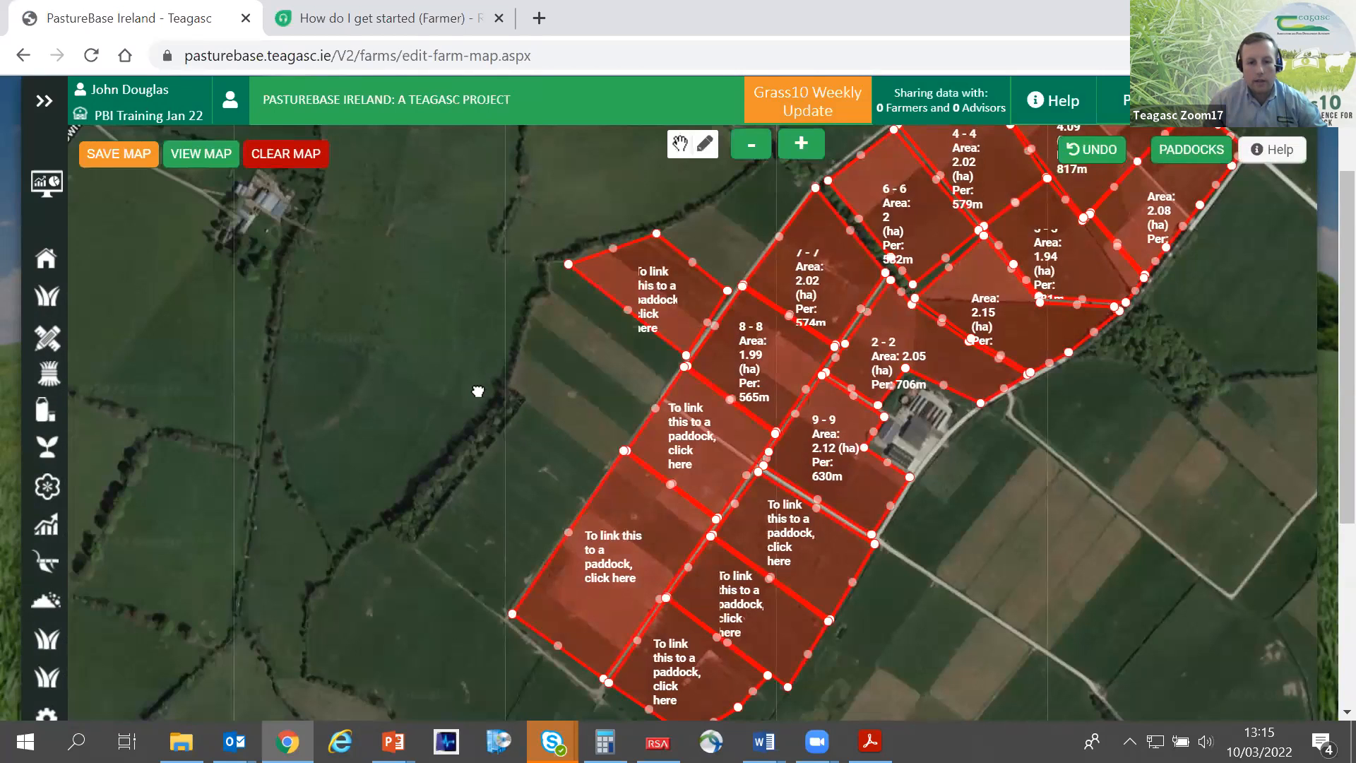
left_click(641, 434)
left_click(856, 470)
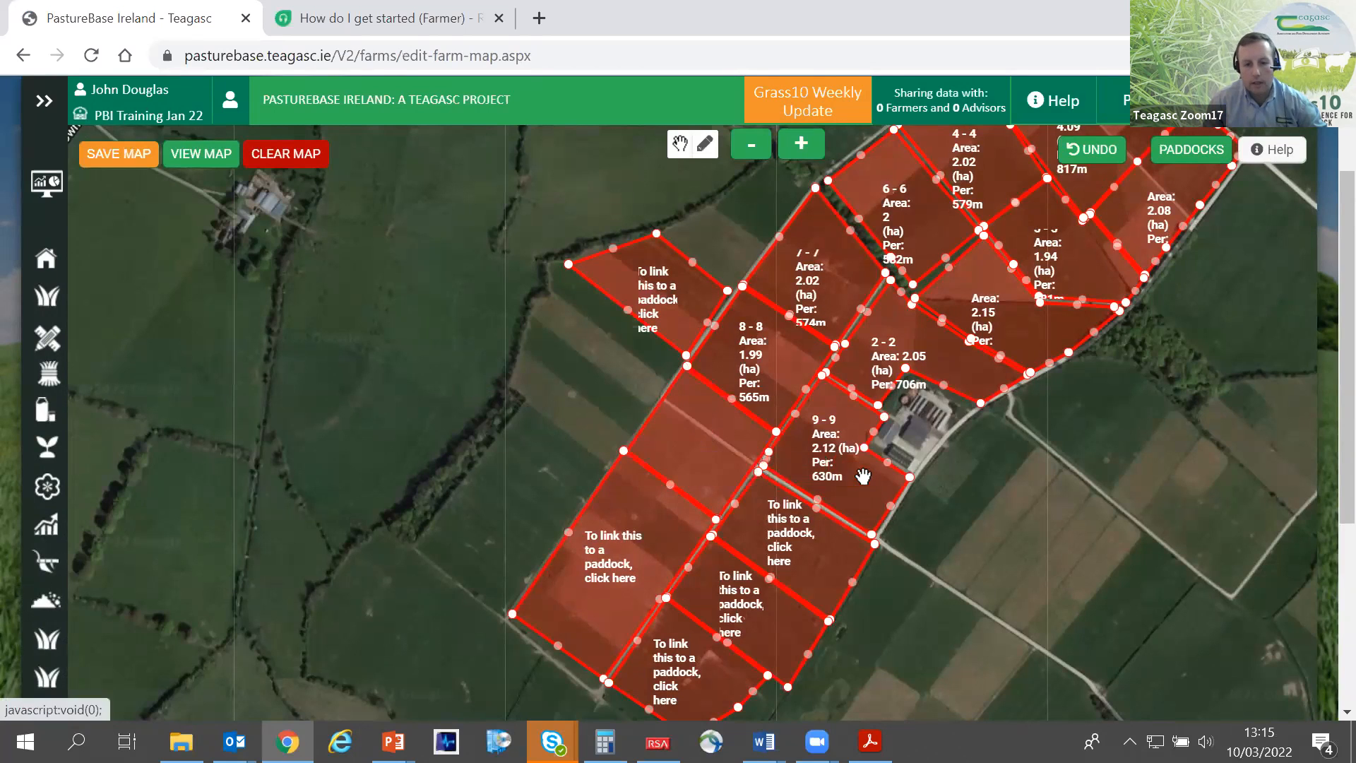
left_click(618, 528)
left_click(844, 572)
- Delete the three unlinked shapes south-west of paddock 9 and the one north-west of paddock 8
left_click(790, 552)
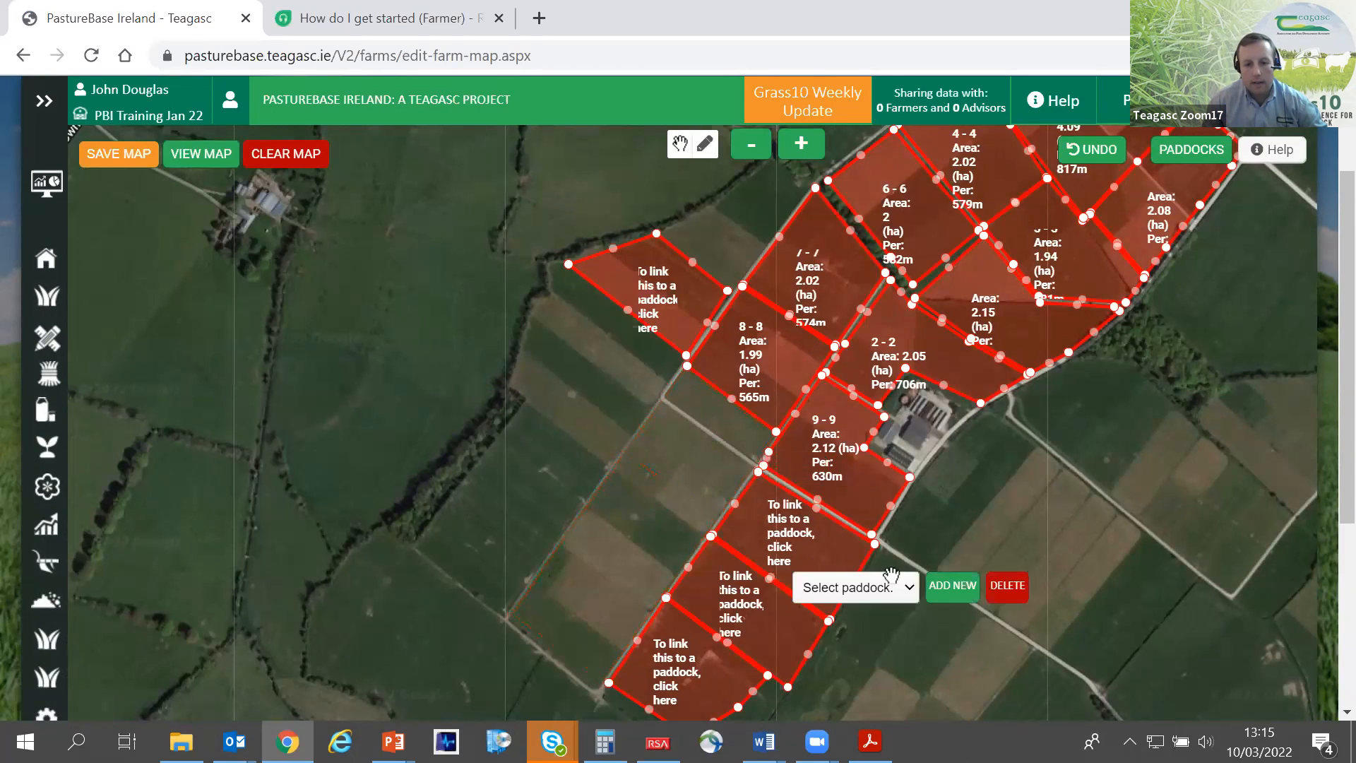
left_click(997, 589)
left_click(813, 620)
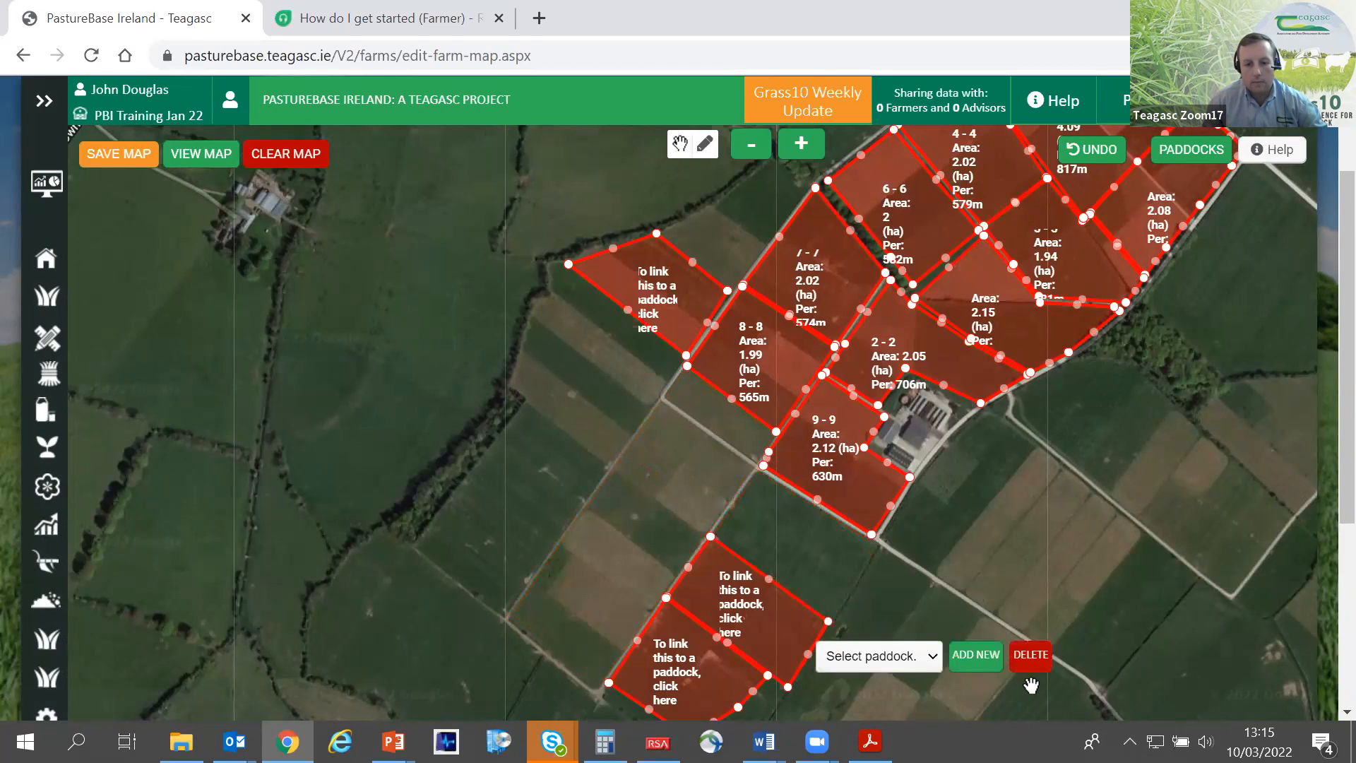
left_click(1029, 660)
left_click(718, 671)
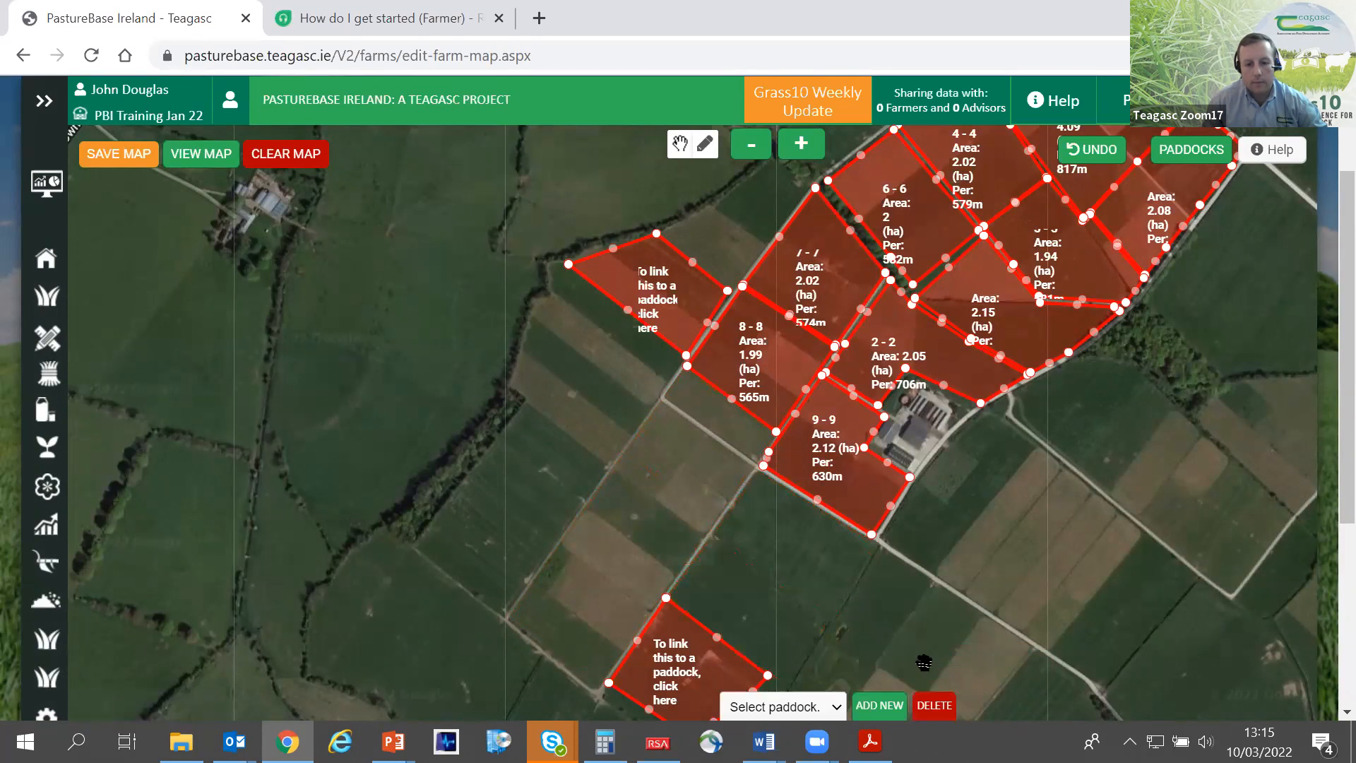
left_click(931, 708)
left_click(679, 334)
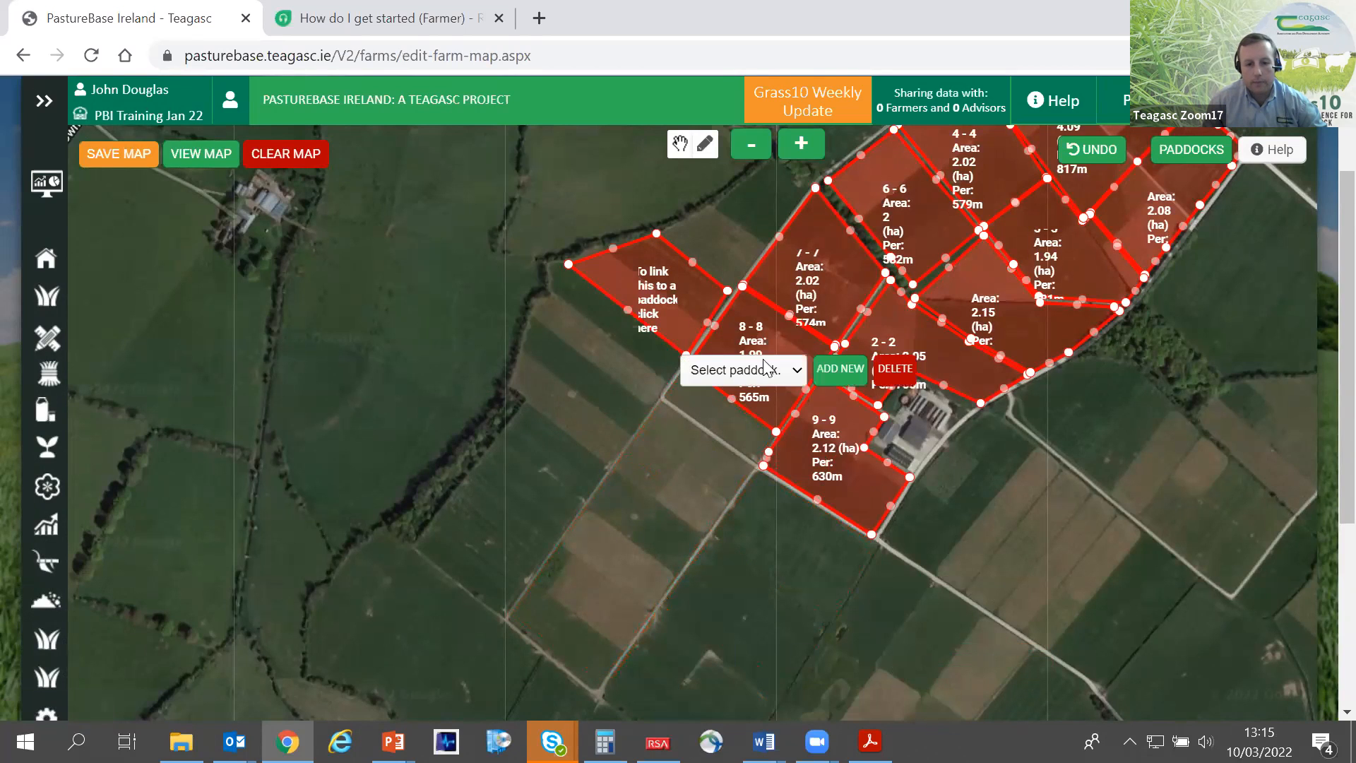
left_click(910, 375)
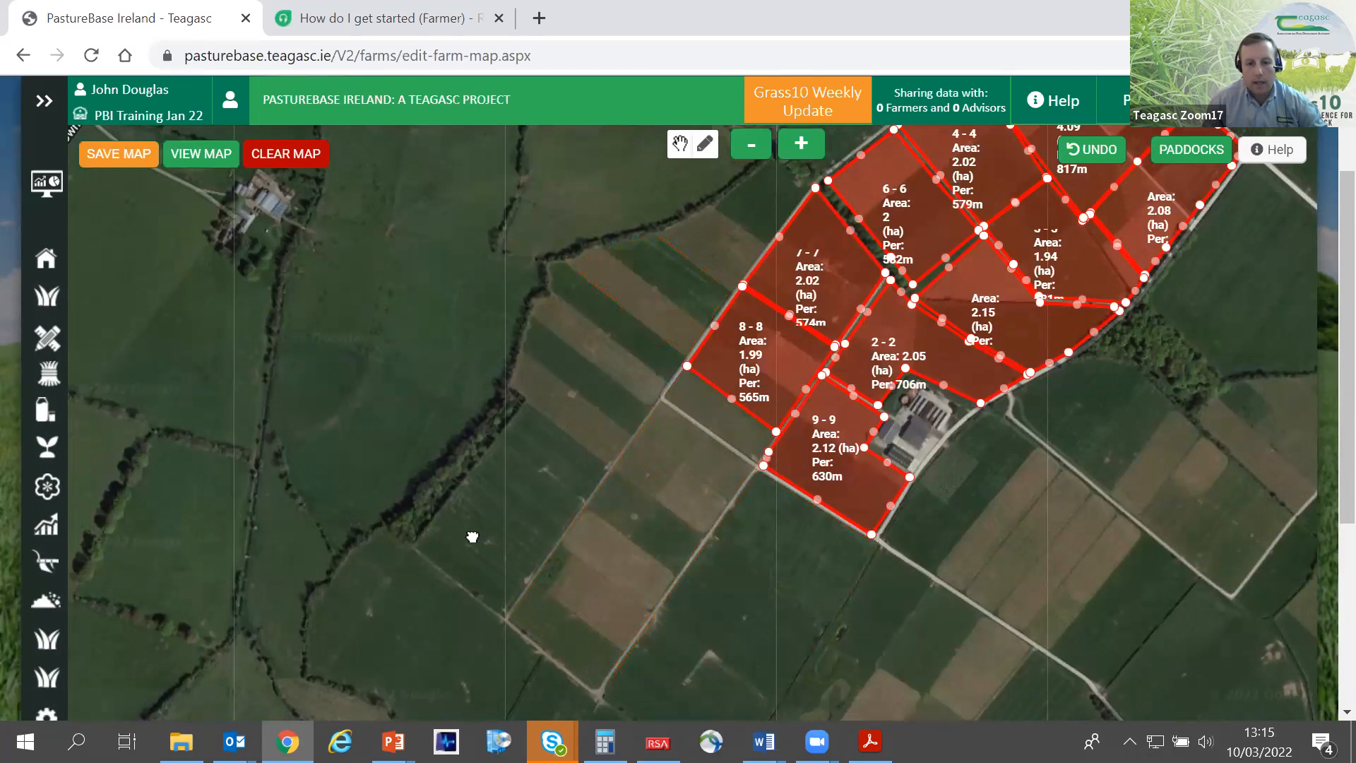
- Draw a closed four-sided shape of about 1.62 ha along the south-west boundary of paddock 8
left_click(706, 149)
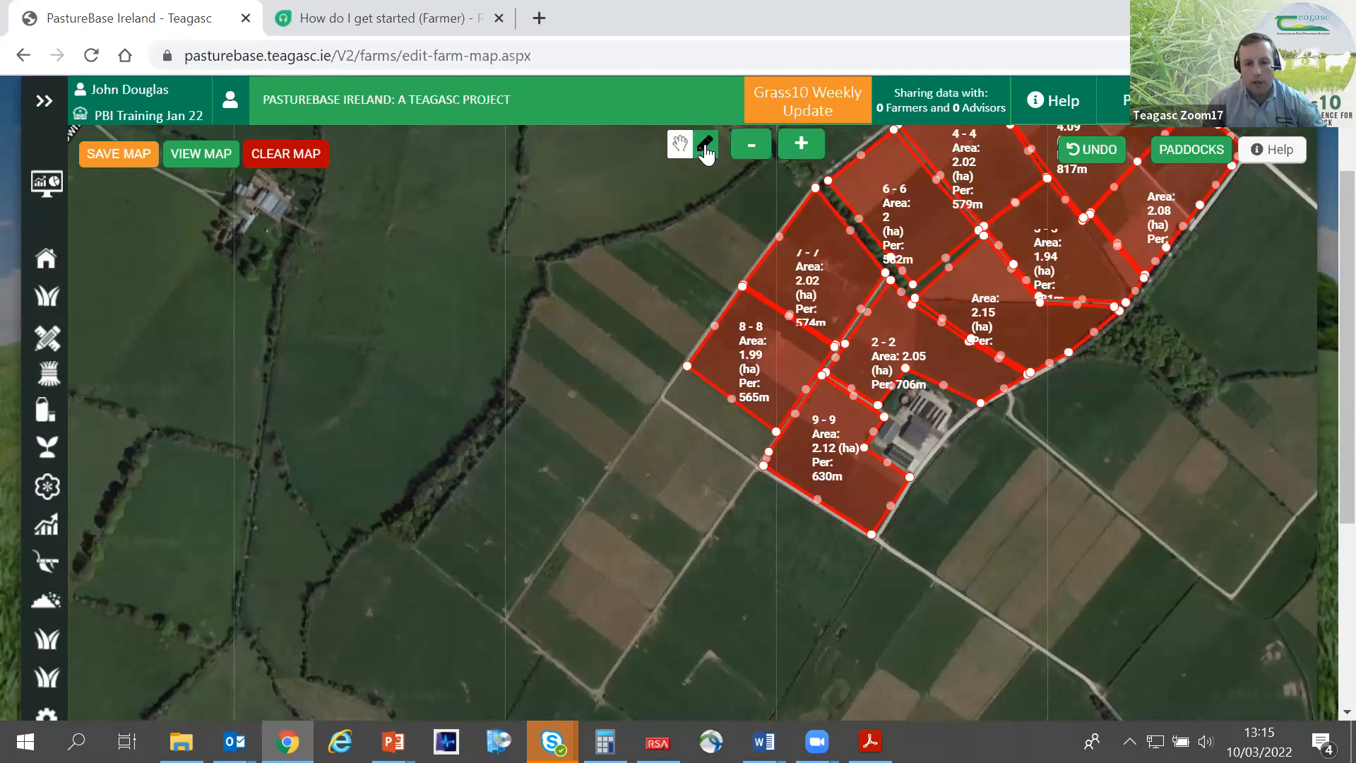
left_click(684, 370)
left_click(634, 436)
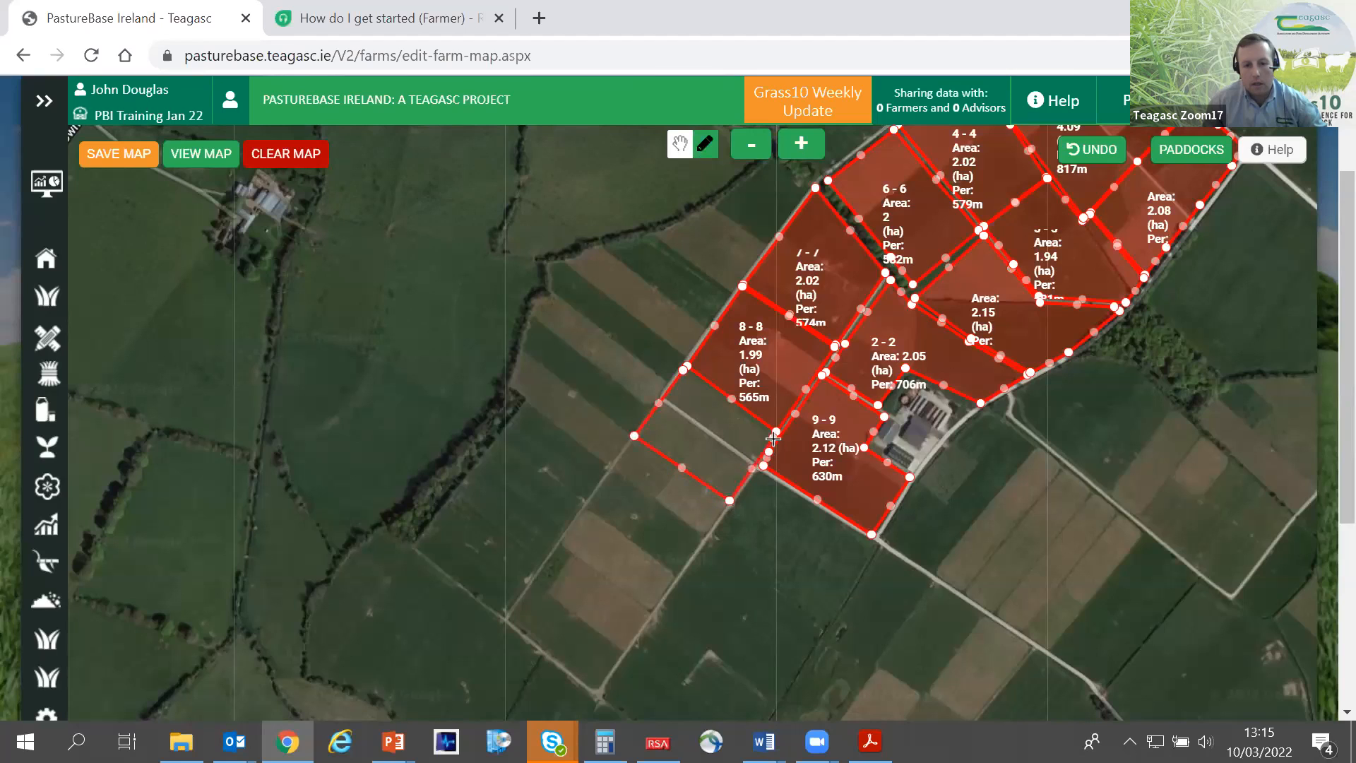
left_click(684, 373)
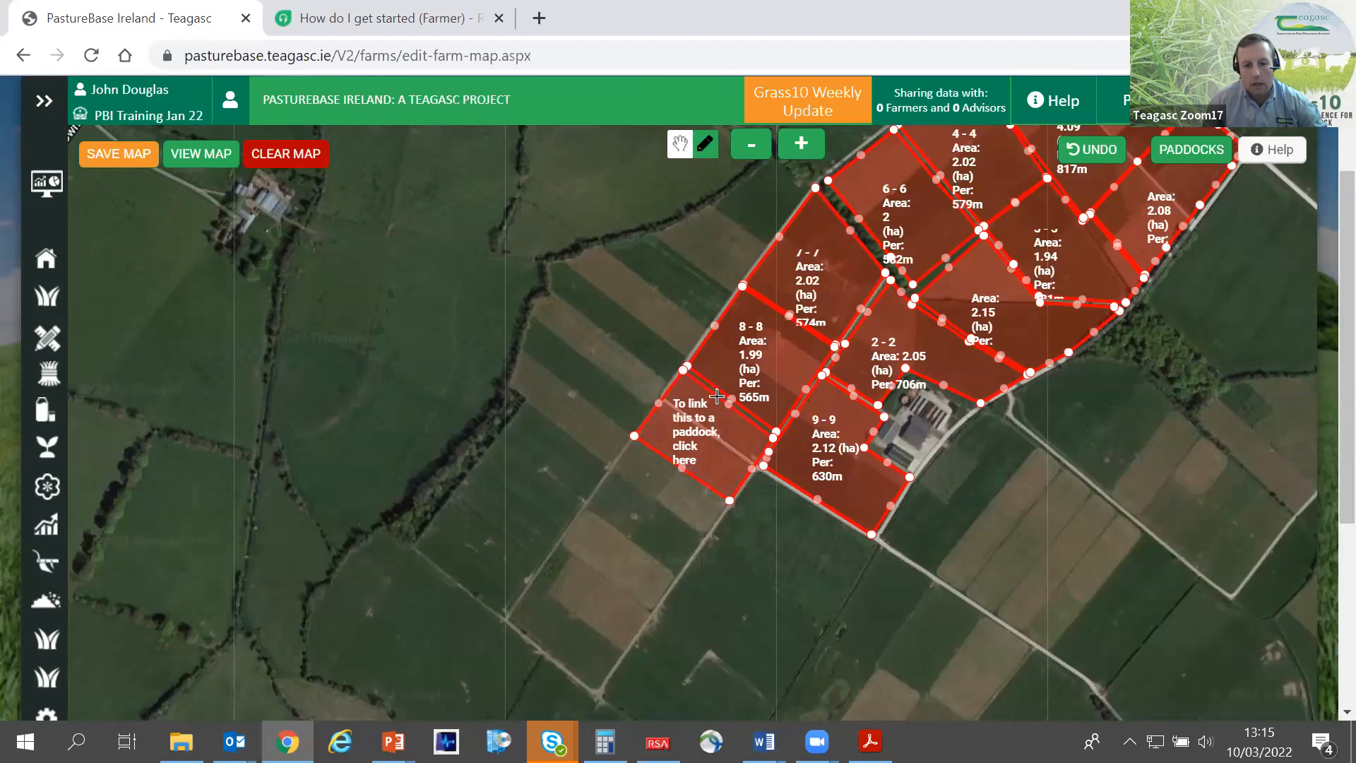
- Link the newly drawn shape beside paddock 8 to paddock 11 - 11
left_click(712, 438)
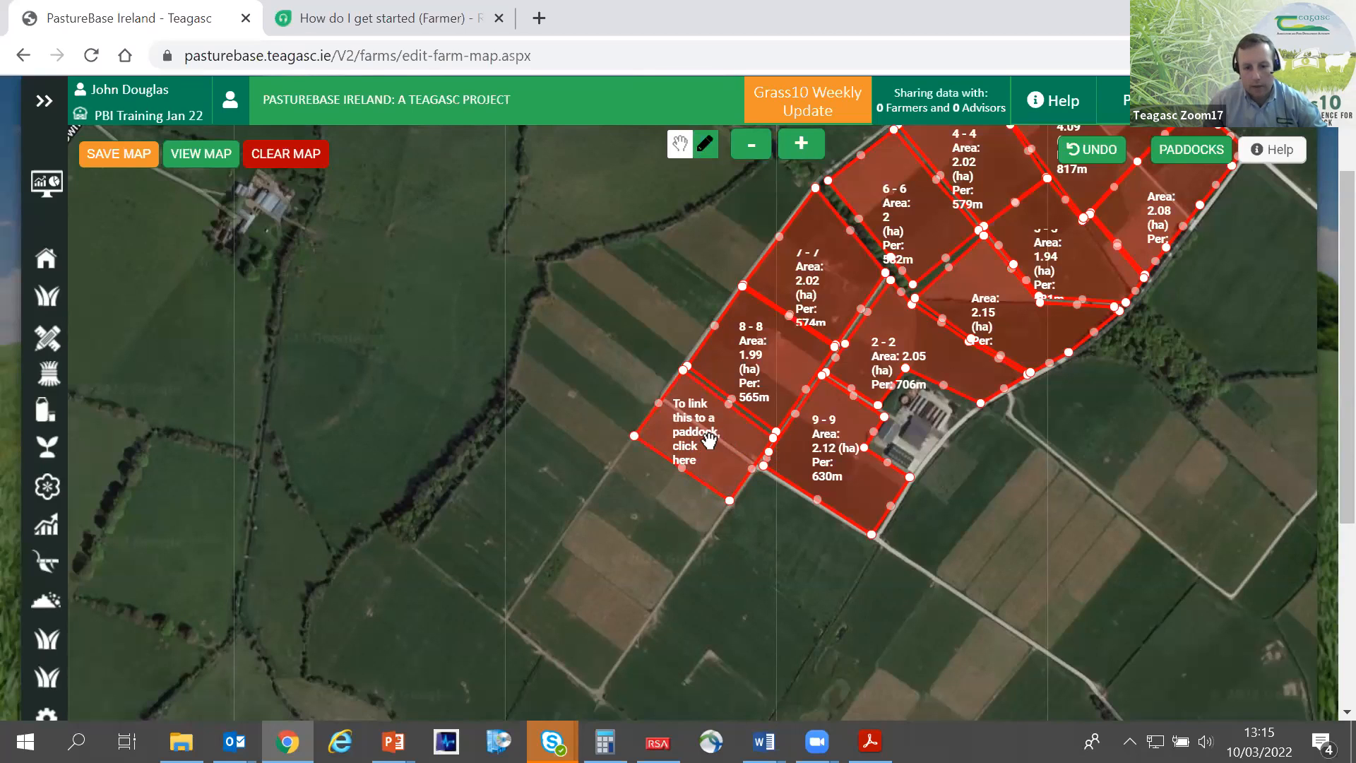
left_click(709, 440)
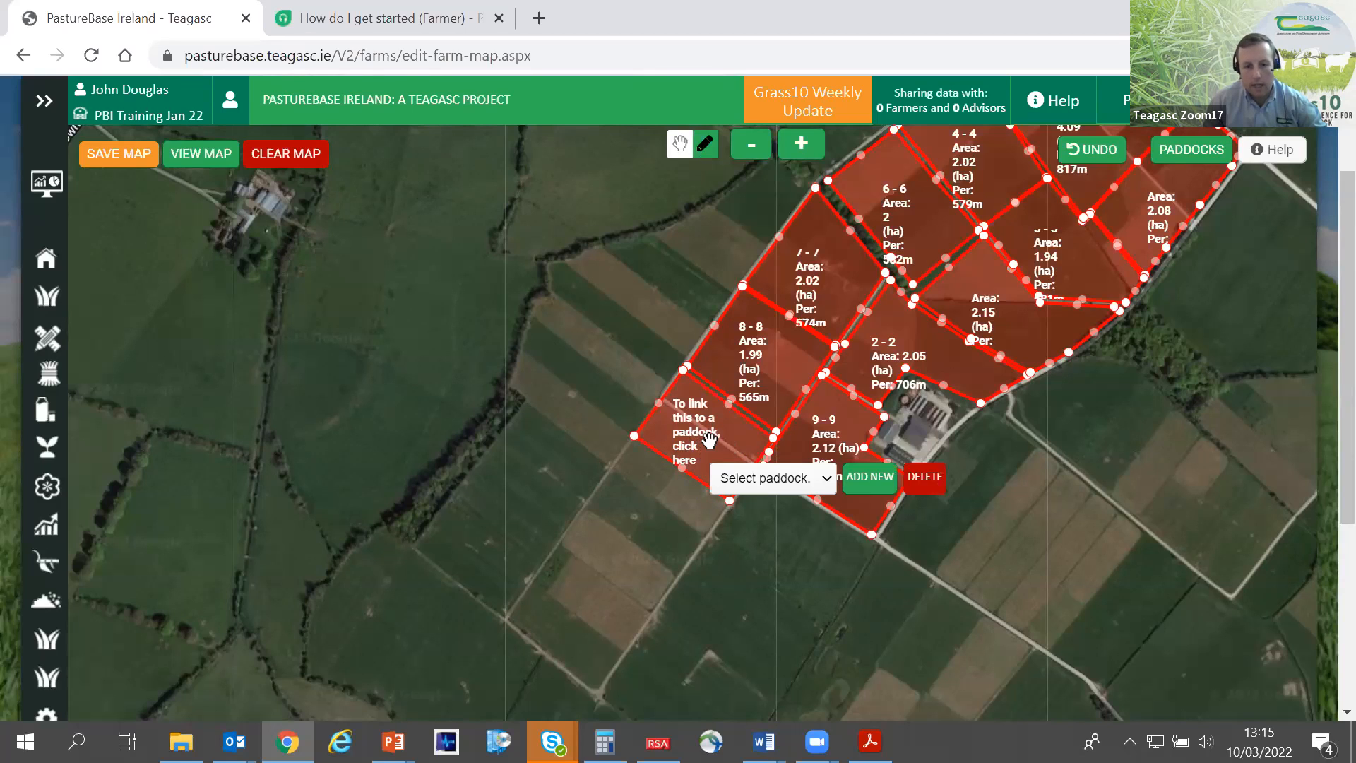
left_click(824, 480)
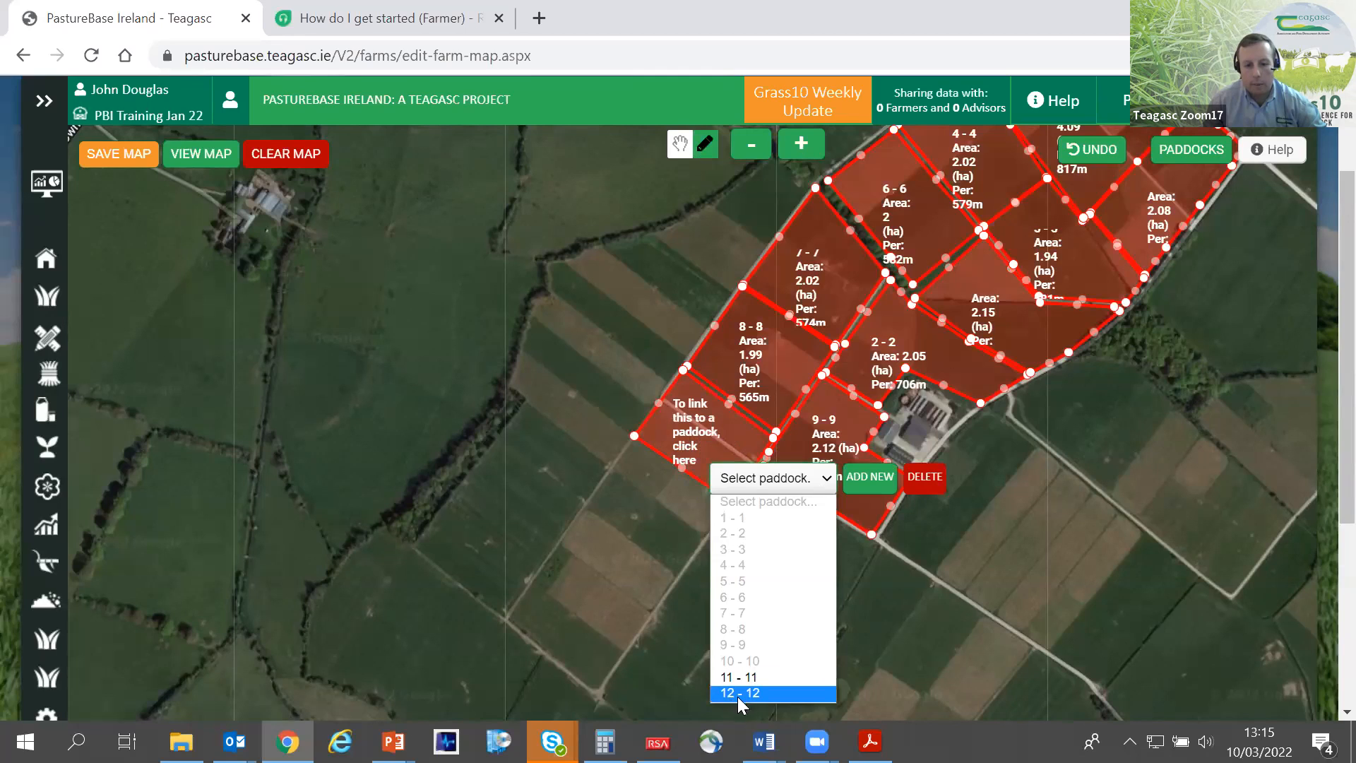
left_click(761, 678)
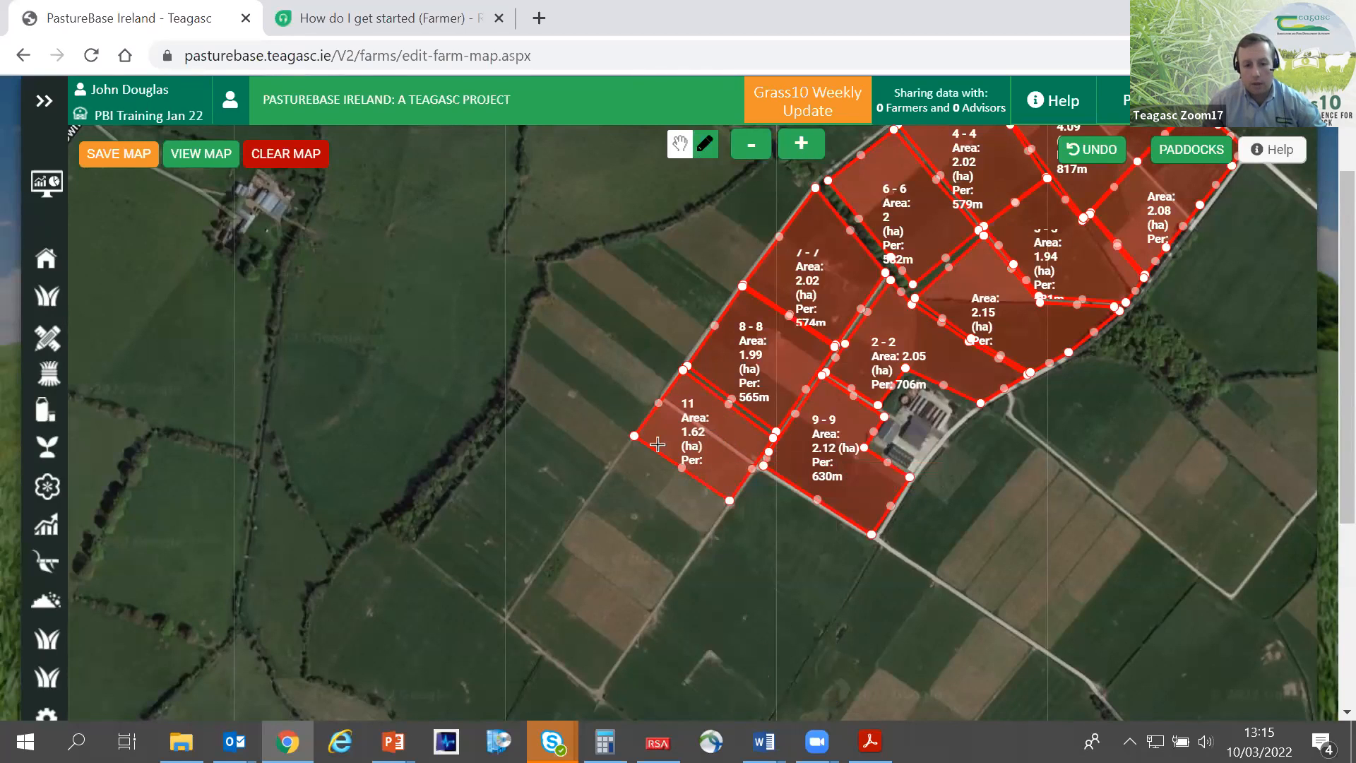
- Move paddock 11's two upper corner points onto the boundary of paddock 8, bringing its area to about 1.72 ha
left_click(680, 143)
scroll(757, 461, "up", 1)
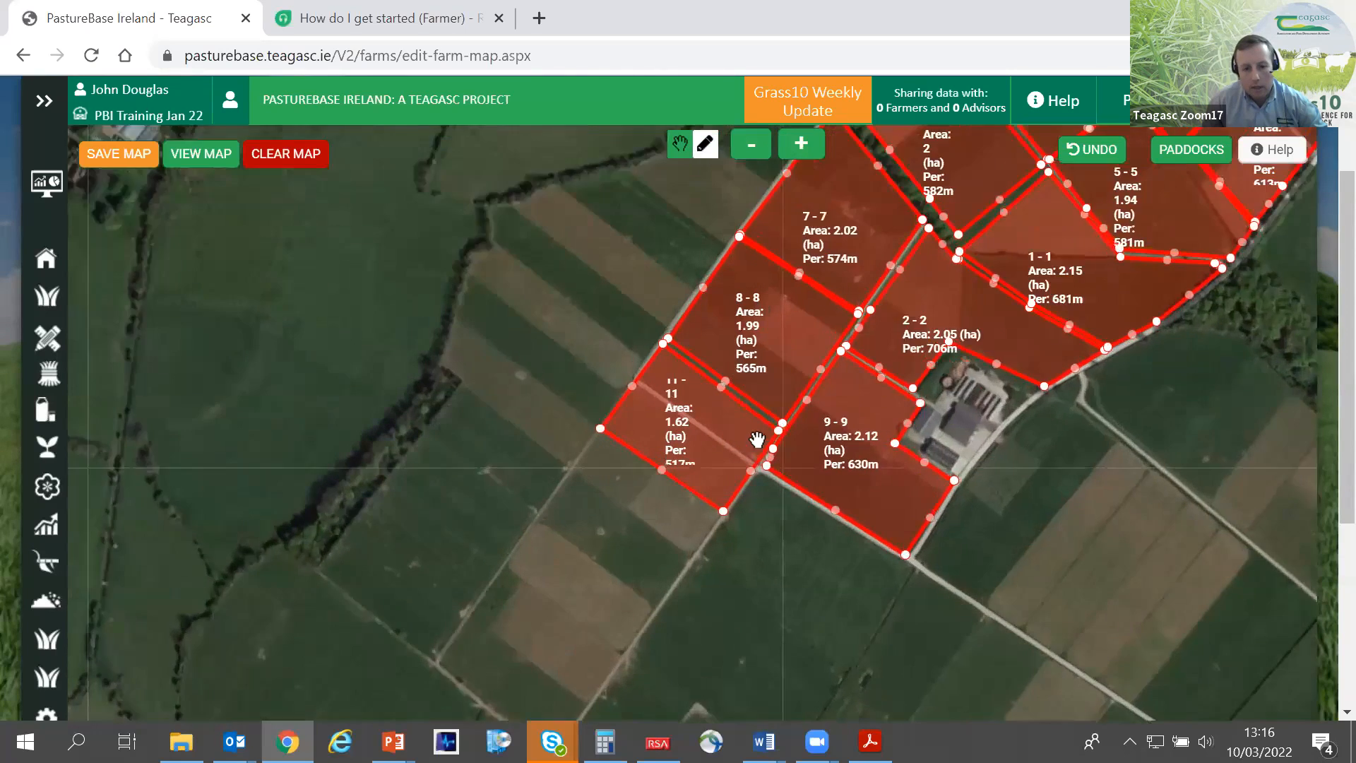
left_click_drag(789, 413, 794, 408)
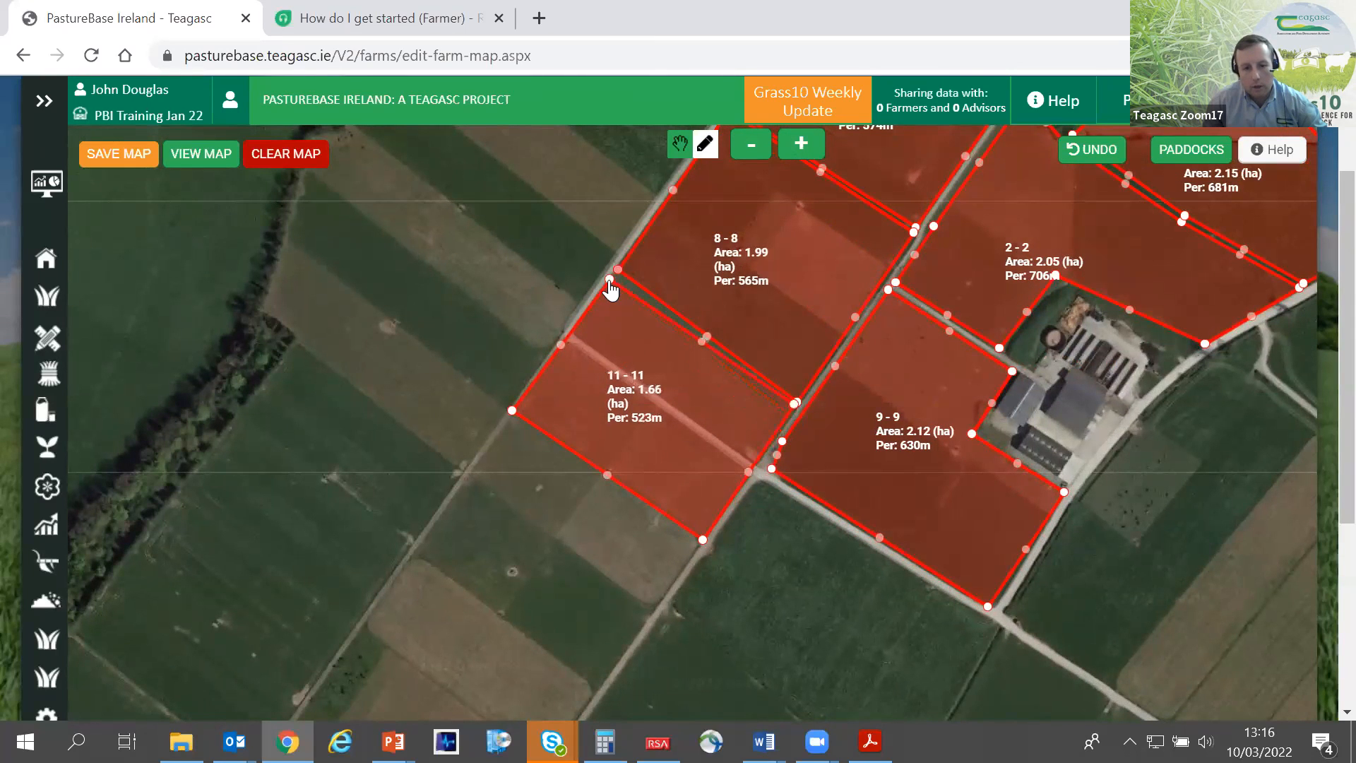
left_click_drag(612, 278, 616, 270)
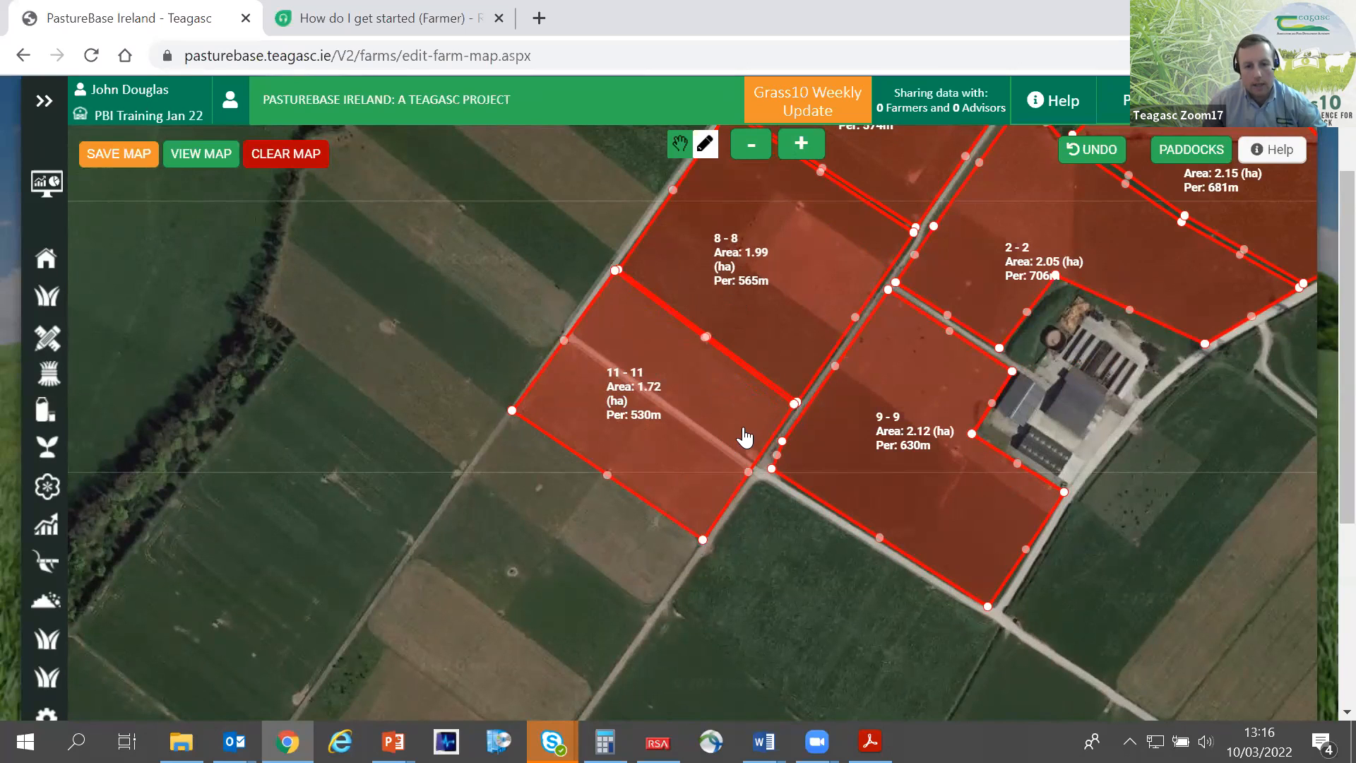
- Draw a closed four-sided shape of about 1.83 ha along the south-west boundary of paddock 11
left_click(705, 146)
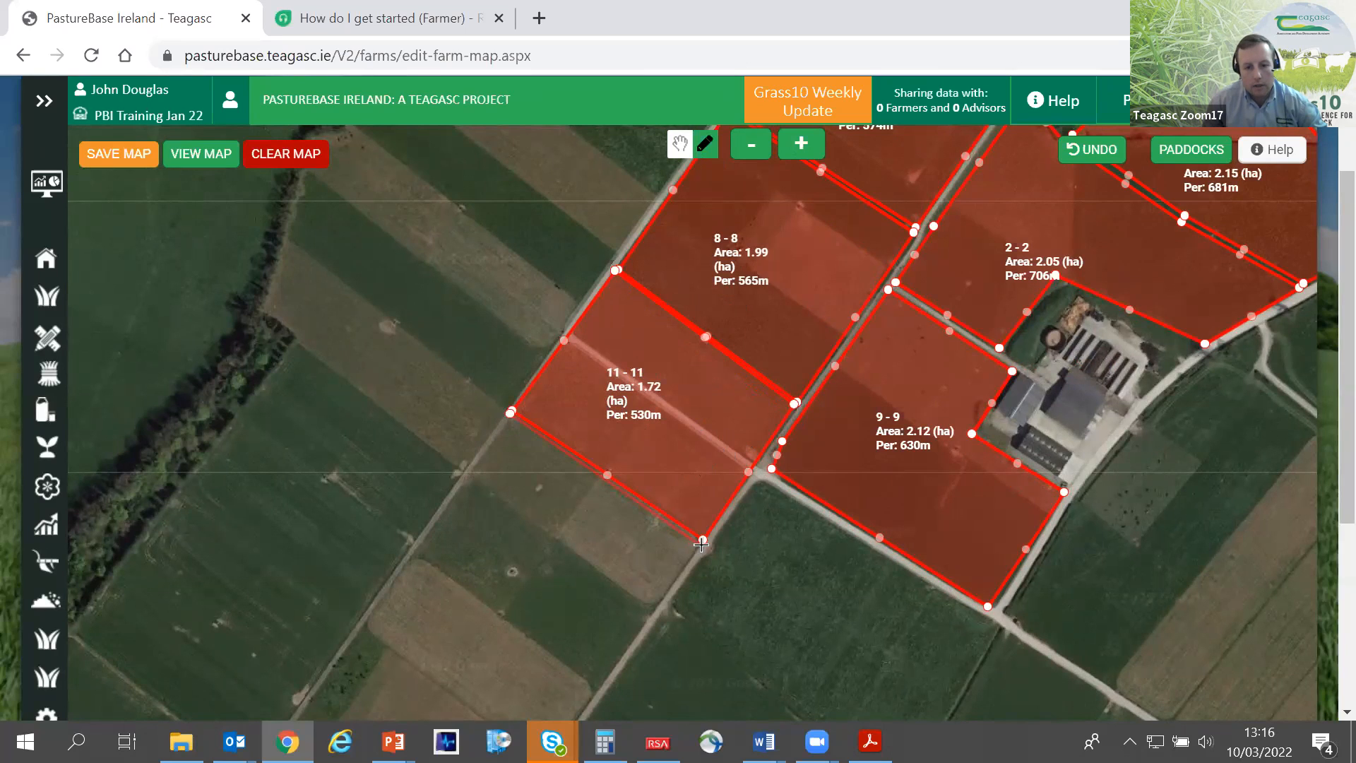
left_click(593, 692)
left_click(415, 558)
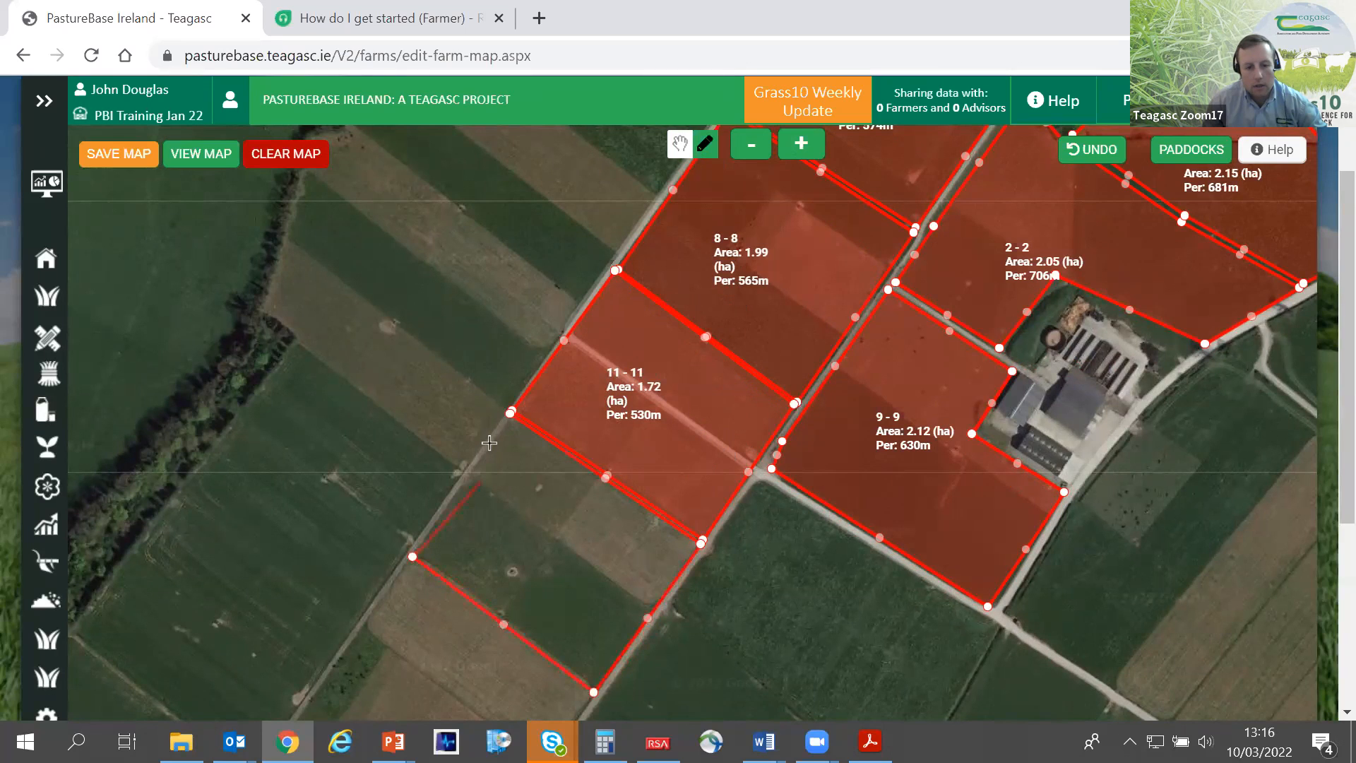
left_click(509, 415)
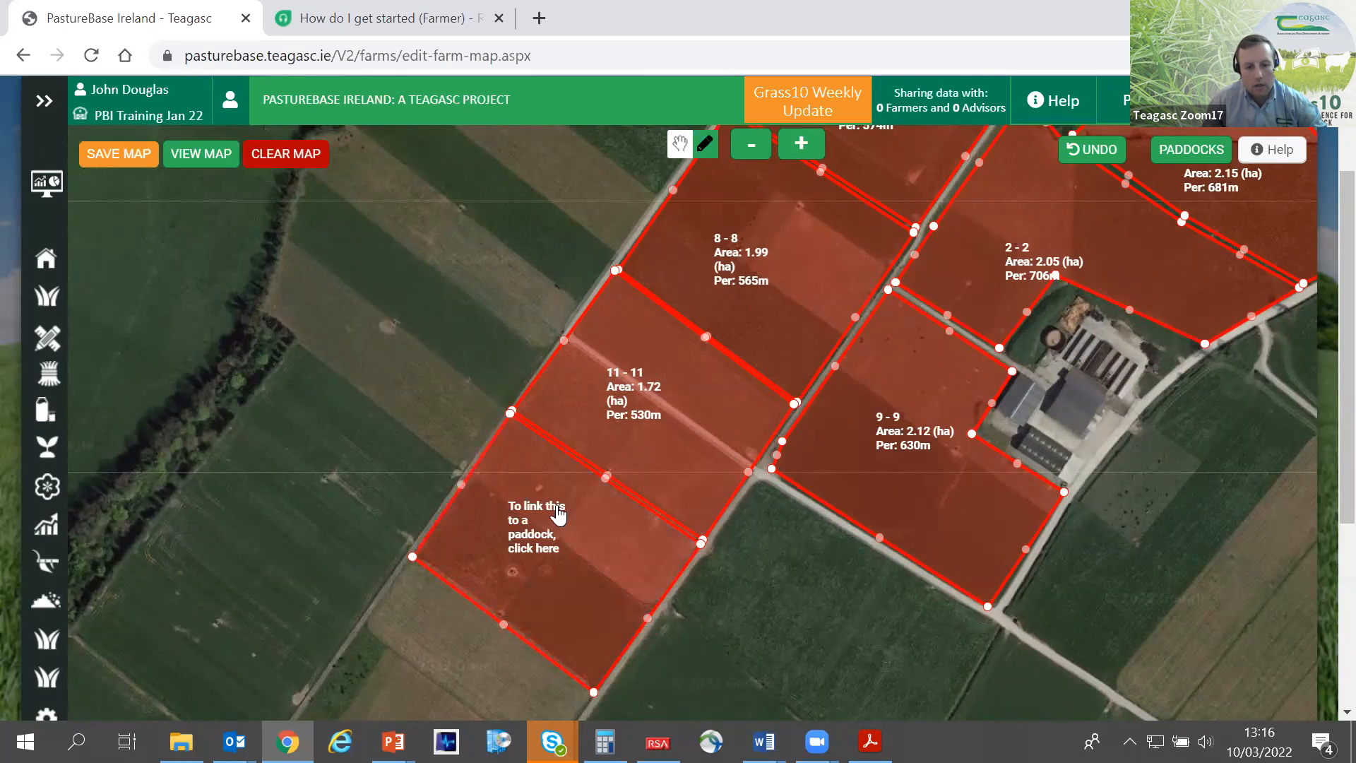
- Link the new shape south-west of paddock 11 to paddock 12 - 12
left_click(564, 538)
left_click(615, 568)
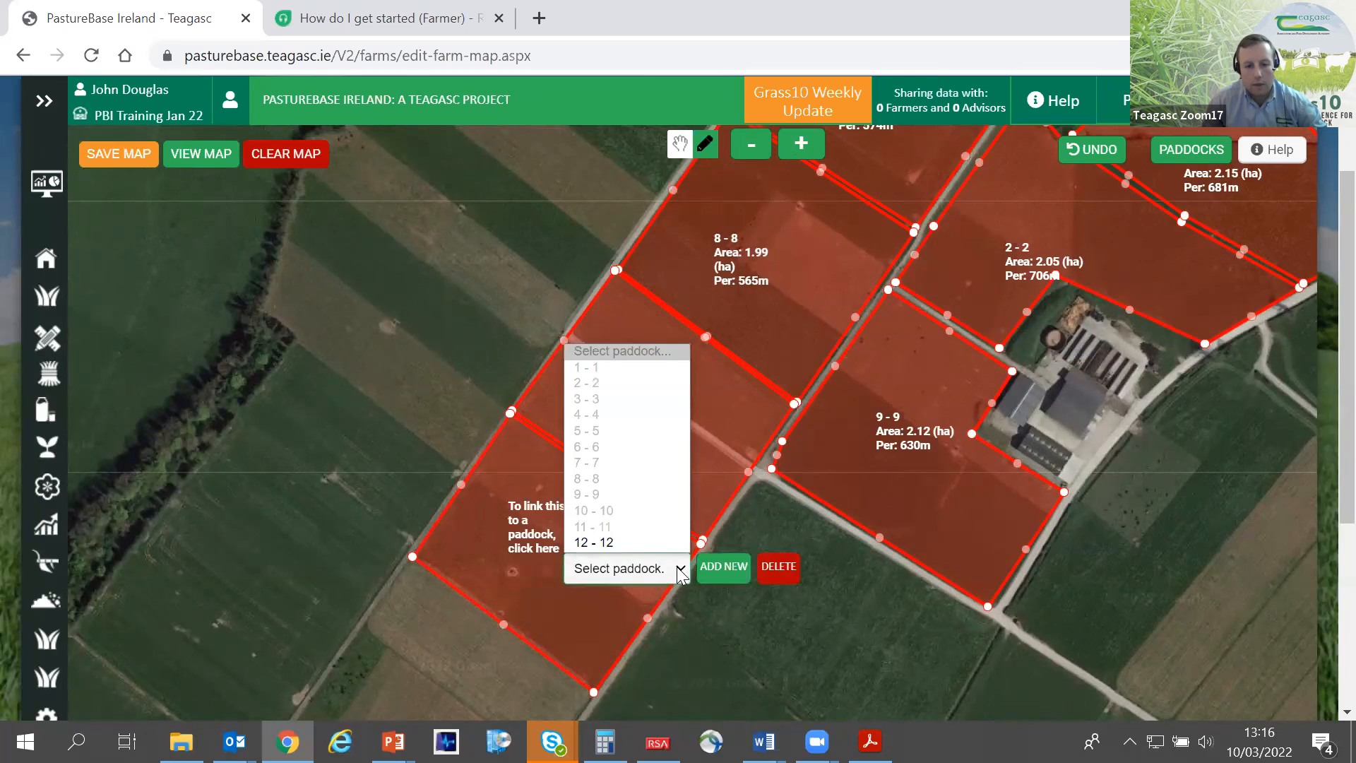
left_click(616, 543)
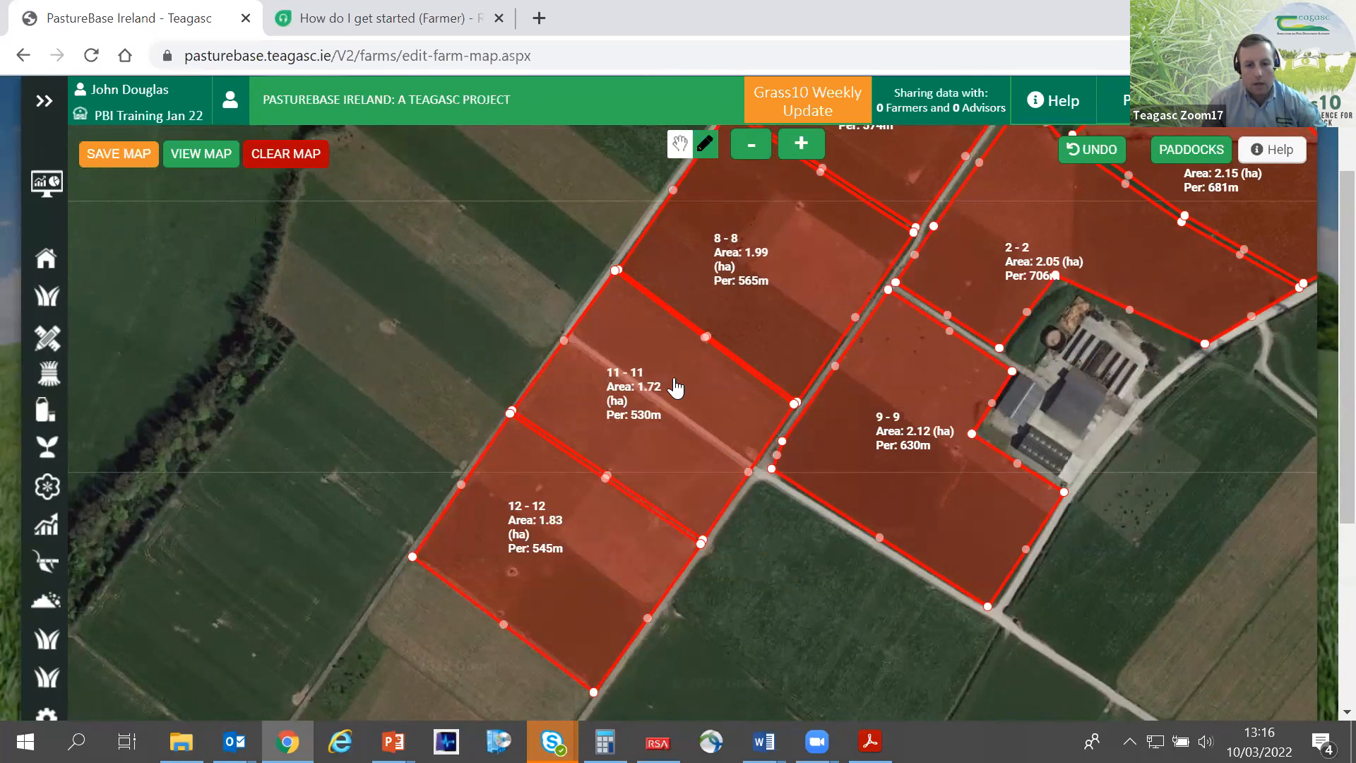
scroll(674, 386, "down", 1)
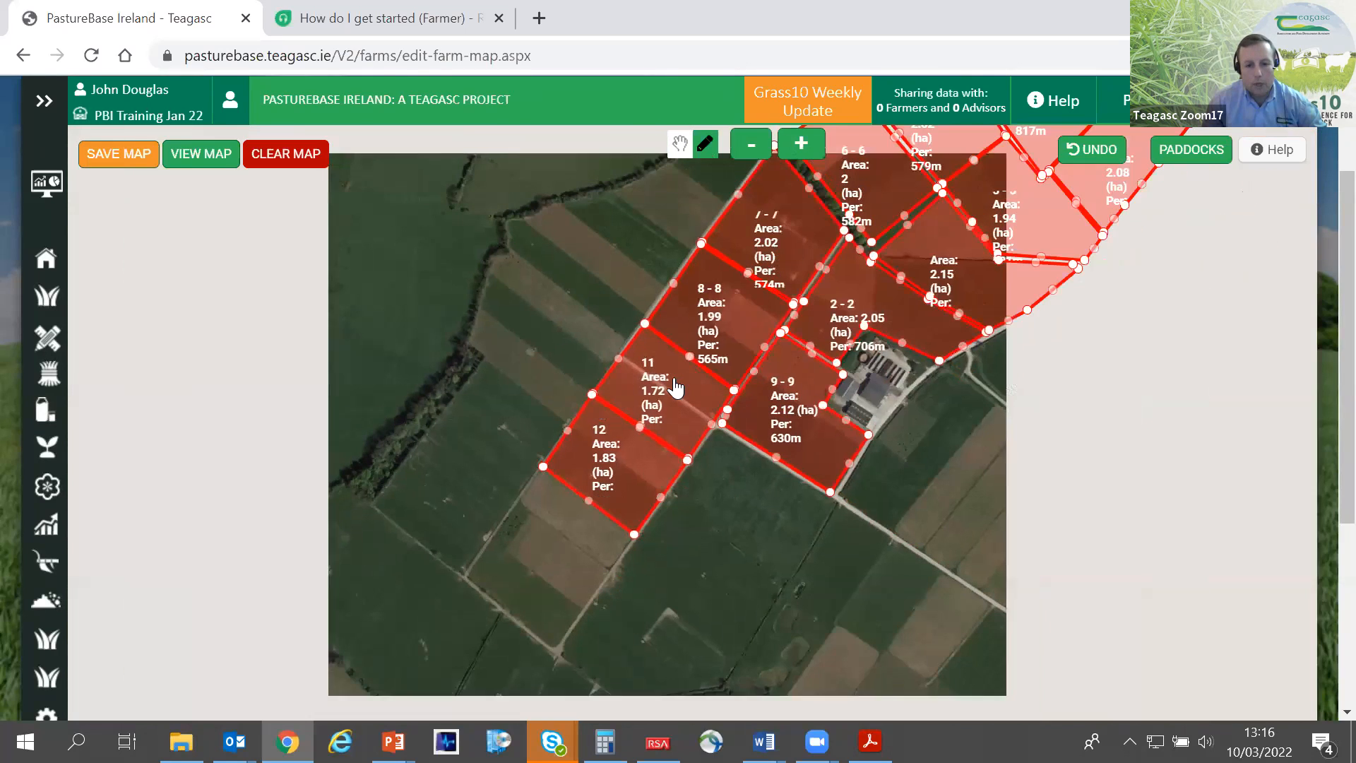
scroll(532, 364, "up", 2)
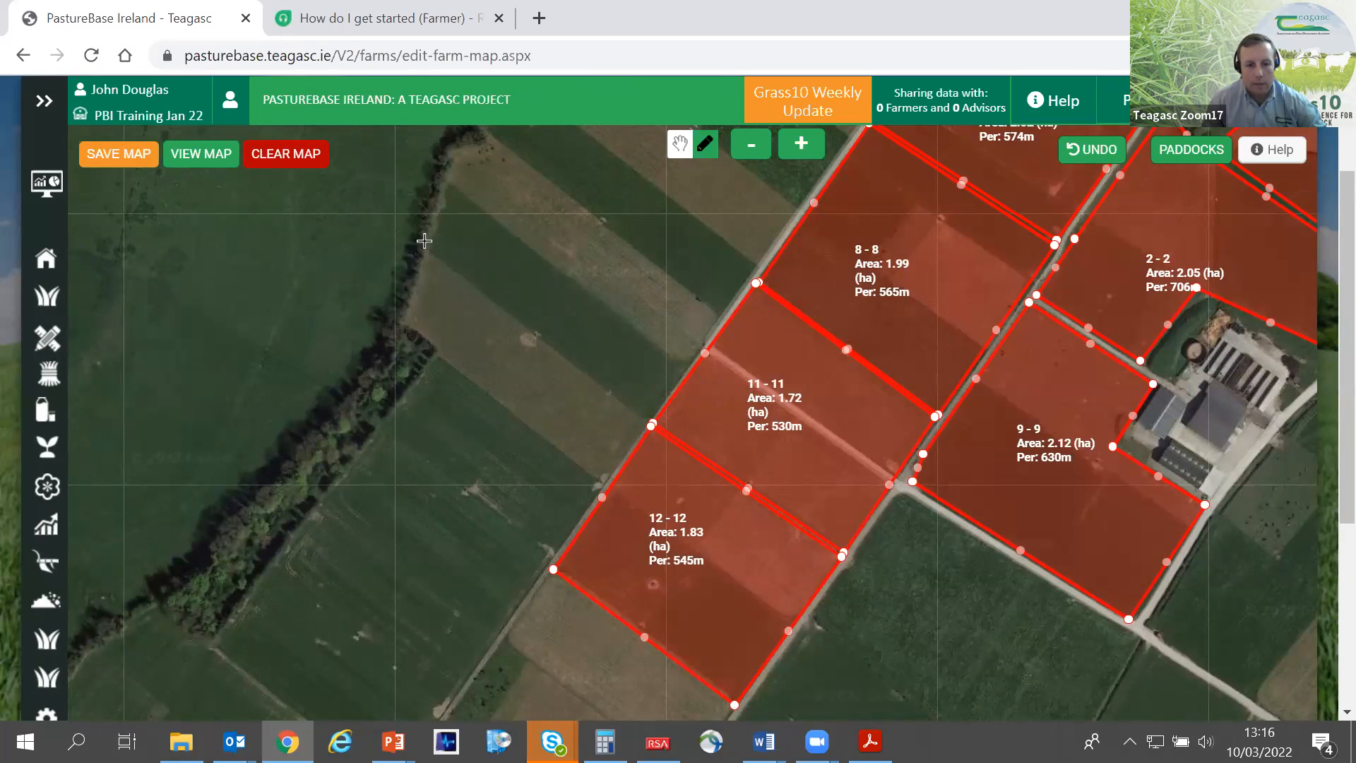
scroll(939, 501, "down", 2)
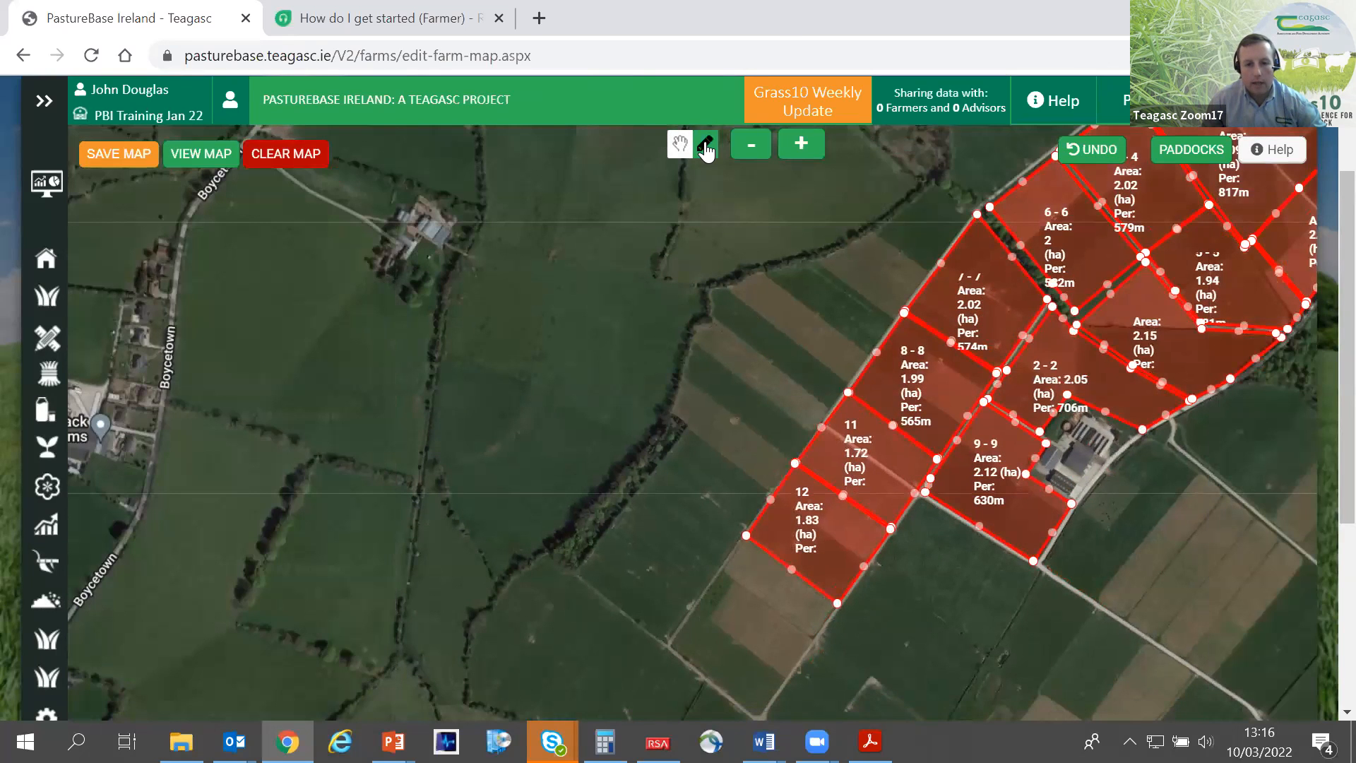
- Save the farm map with paddocks 11 and 12 and open it in viewing mode
left_click(680, 144)
left_click_drag(807, 272, 467, 367)
scroll(413, 383, "down", 2)
scroll(518, 413, "up", 2)
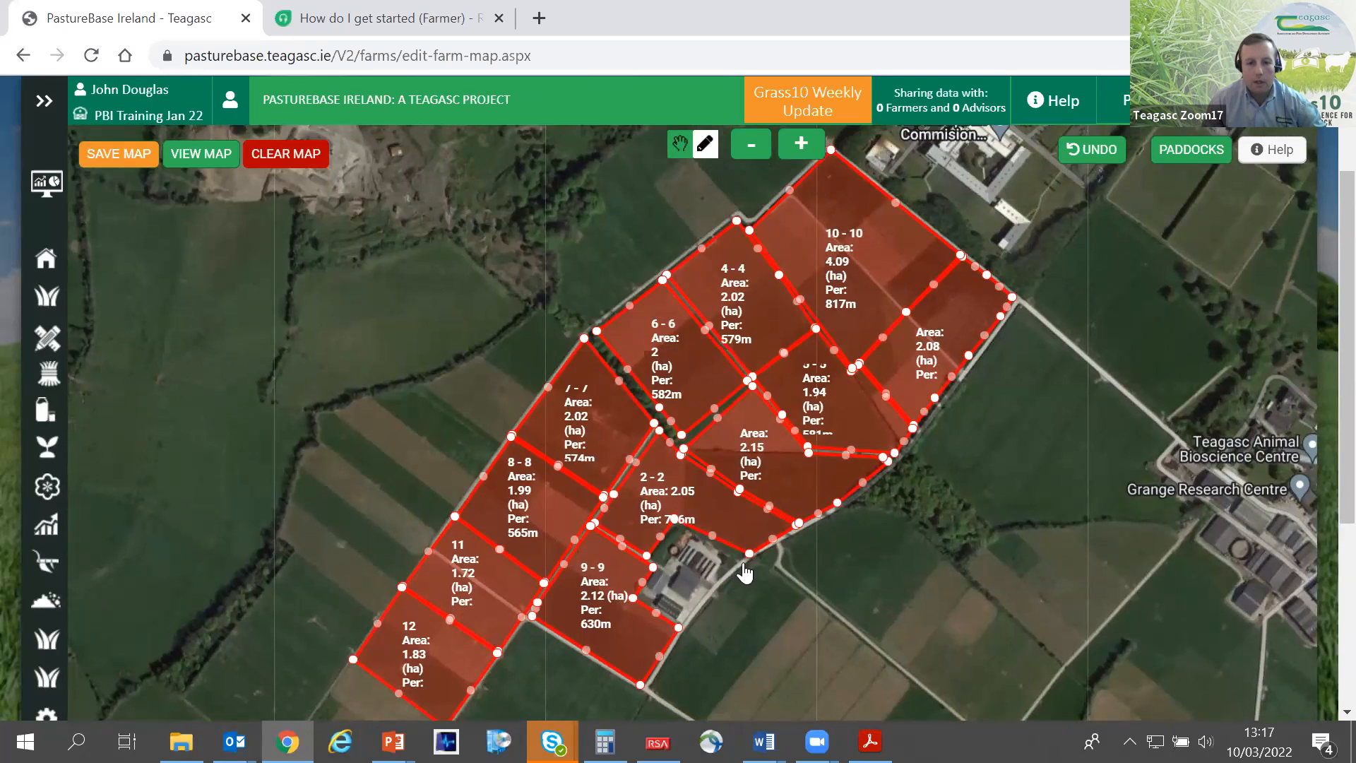
left_click(122, 156)
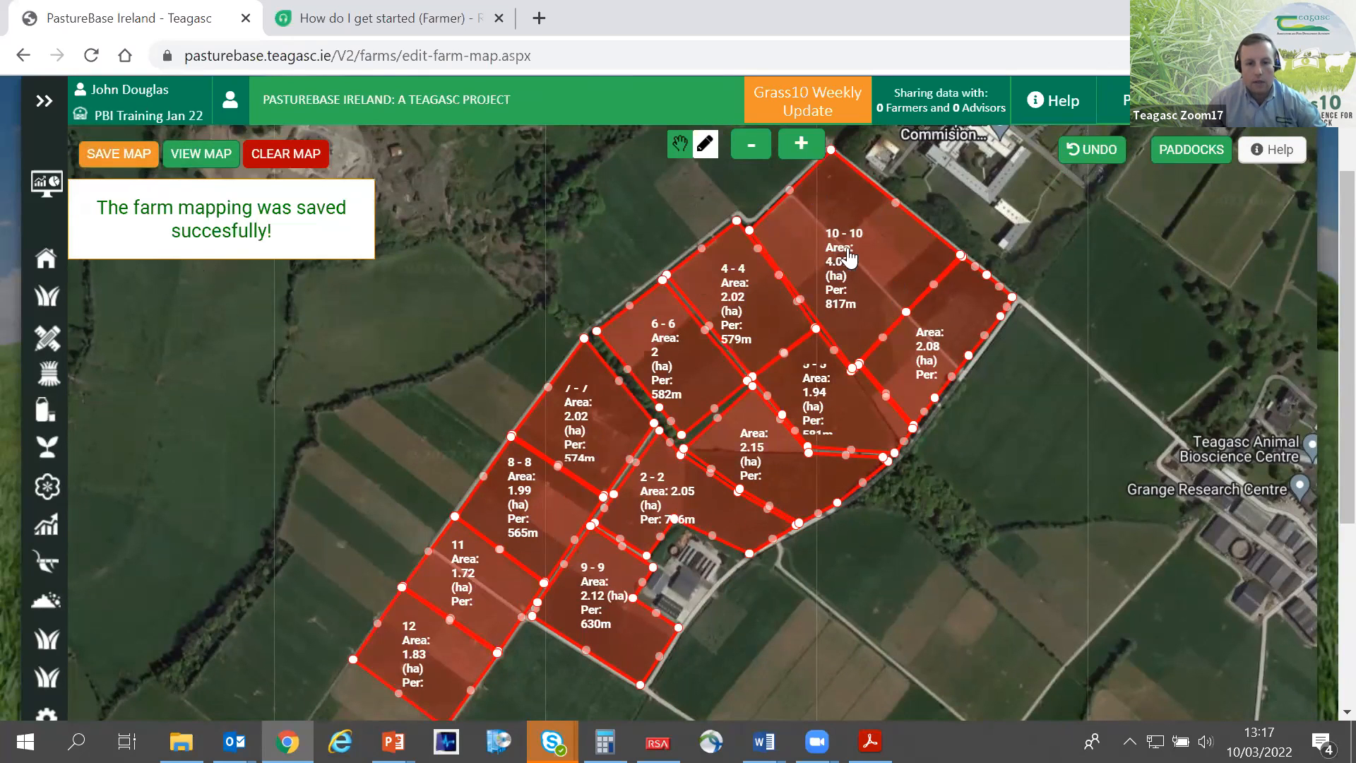
left_click(201, 157)
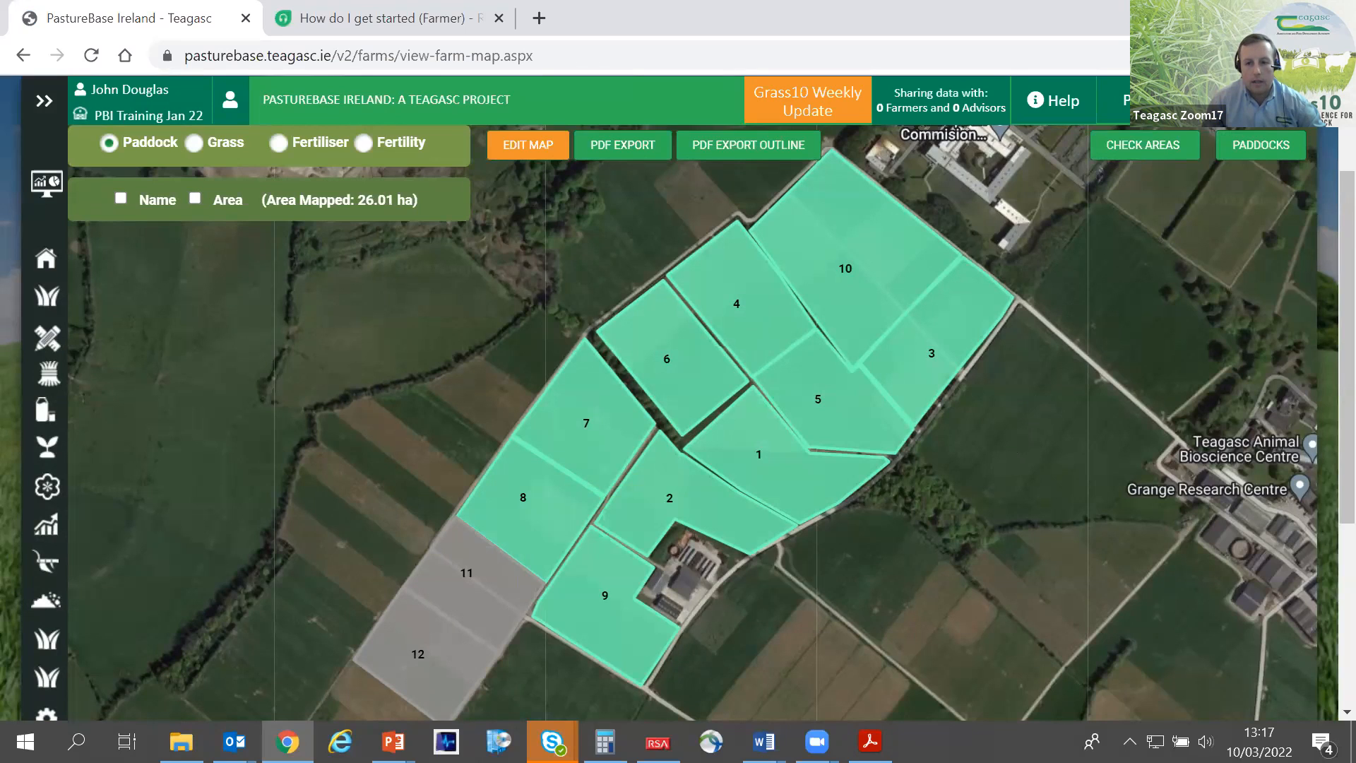
- Check the paddock areas and save the mapped areas of 1.72 ha for paddock 11 and 1.83 ha for paddock 12
left_click(1148, 158)
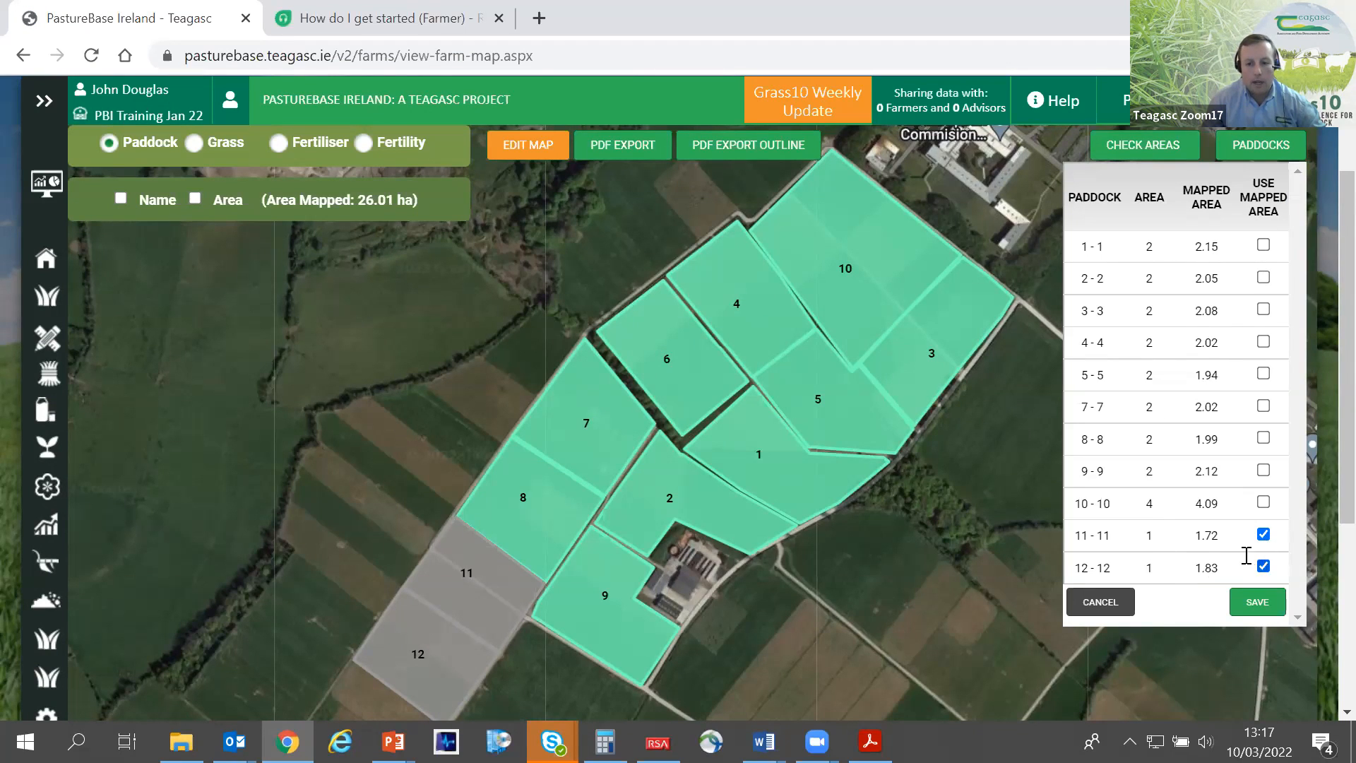
double_click(1199, 543)
left_click_drag(1217, 571, 1199, 567)
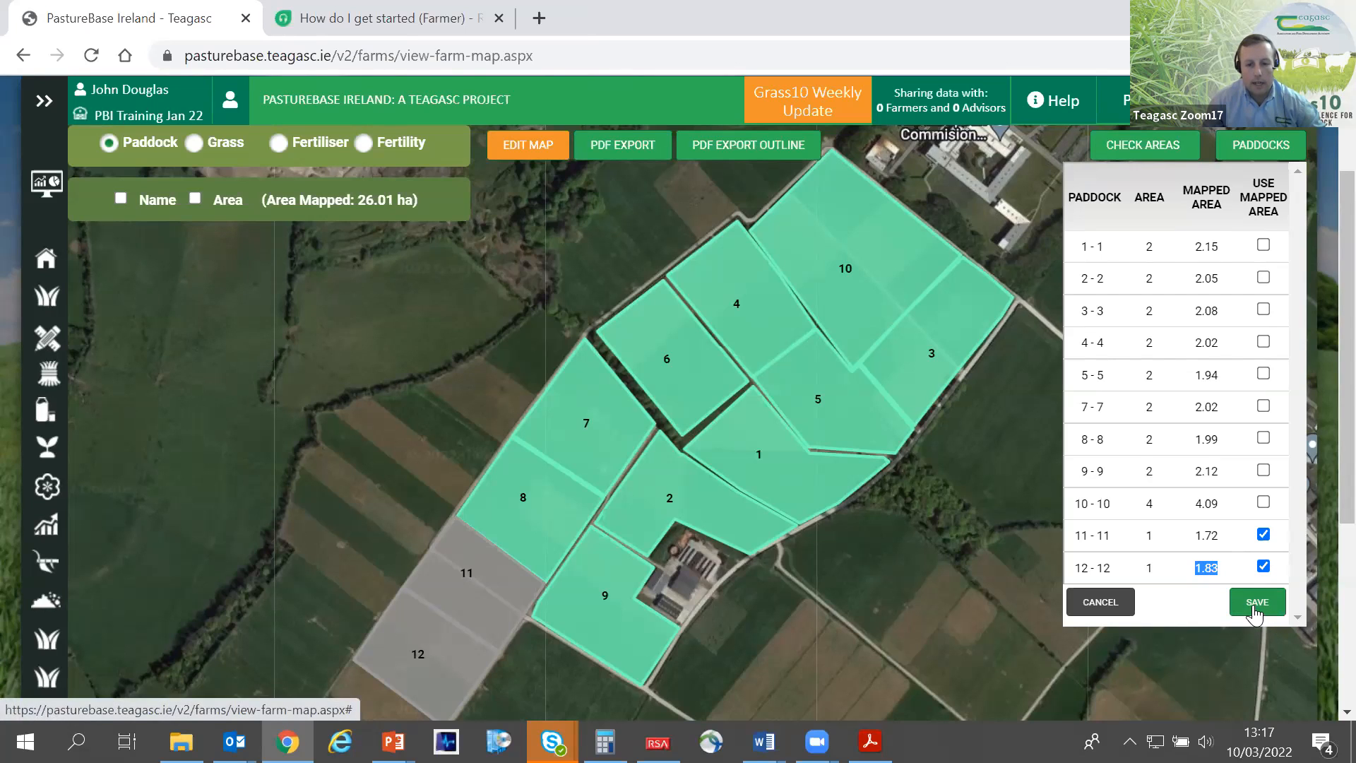
left_click(1255, 603)
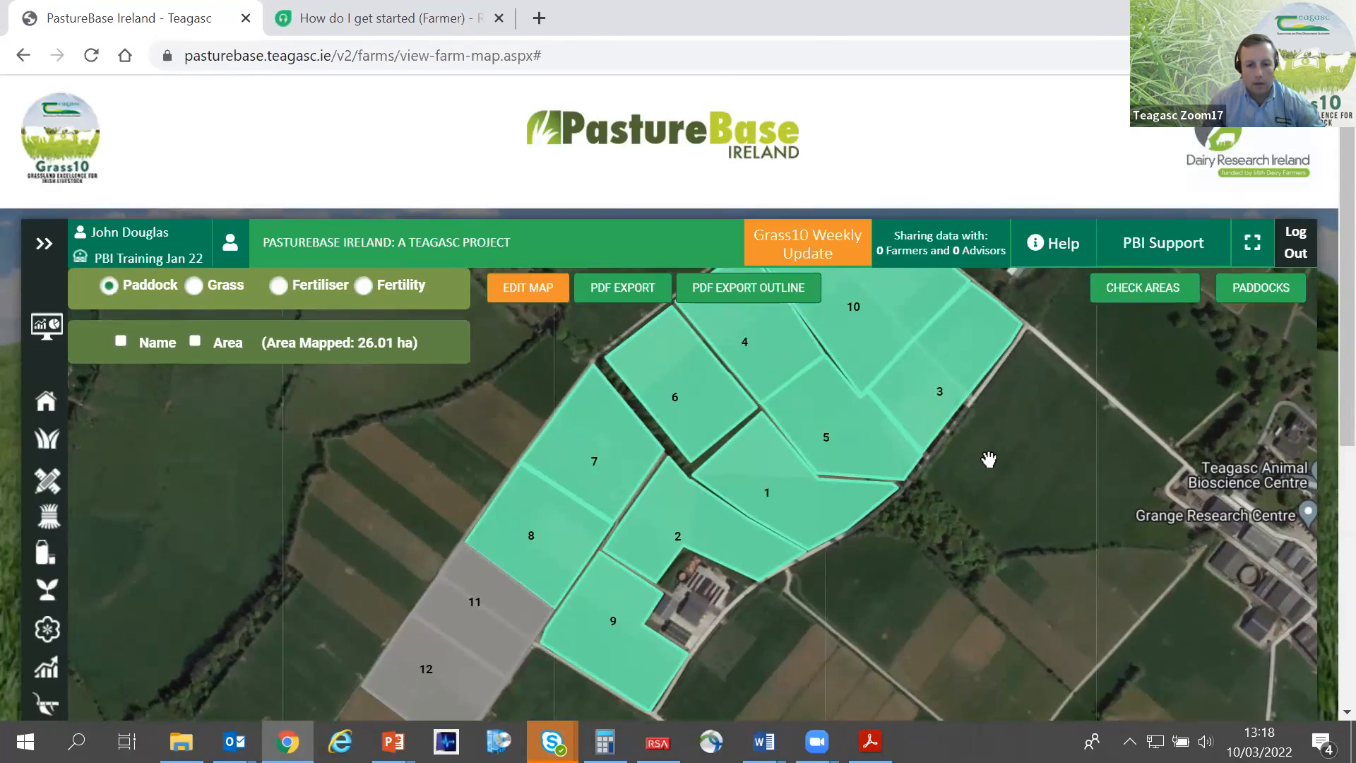
- Display the Grass layer with the cover (CV) of each paddock on the farm map
scroll(986, 459, "down", 2)
left_click_drag(904, 496, 817, 523)
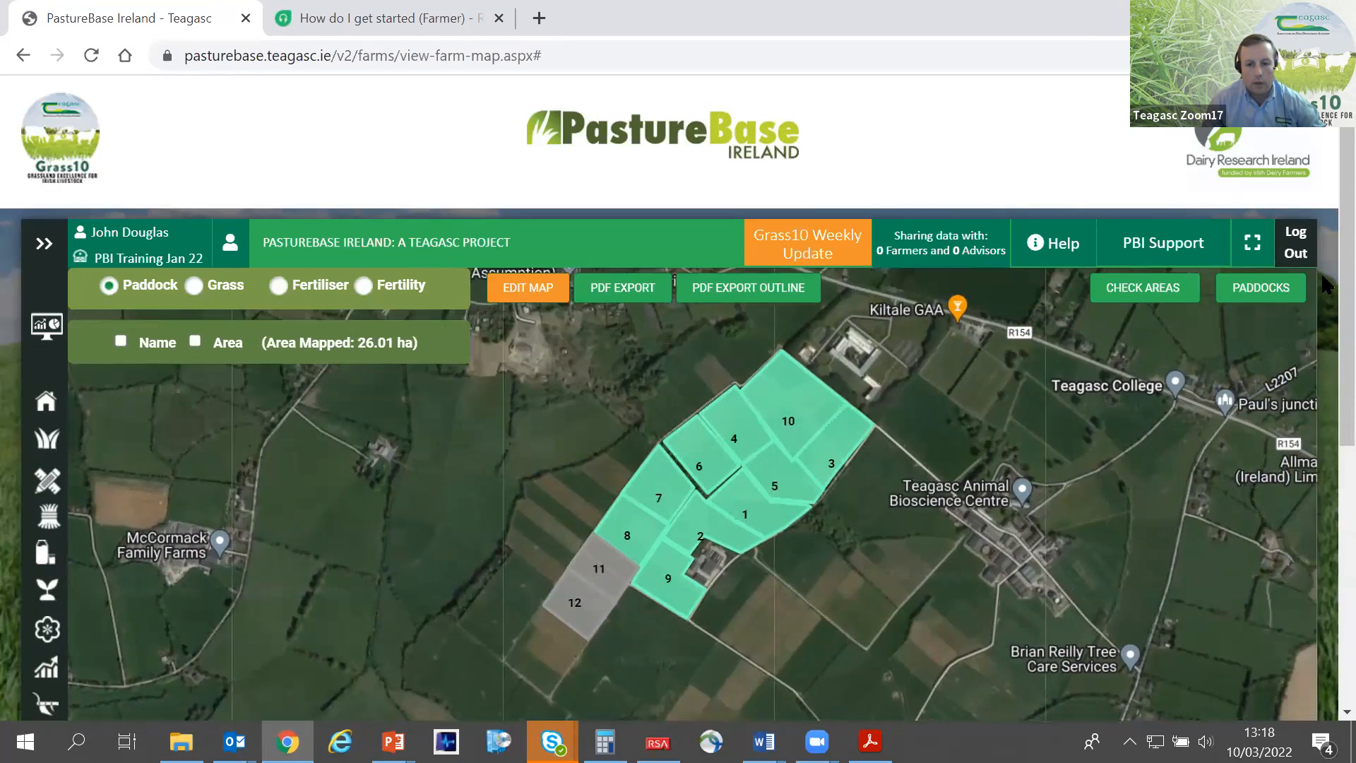
scroll(1326, 289, "down", 3)
left_click_drag(863, 333, 850, 456)
scroll(870, 459, "up", 2)
left_click_drag(875, 511, 877, 521)
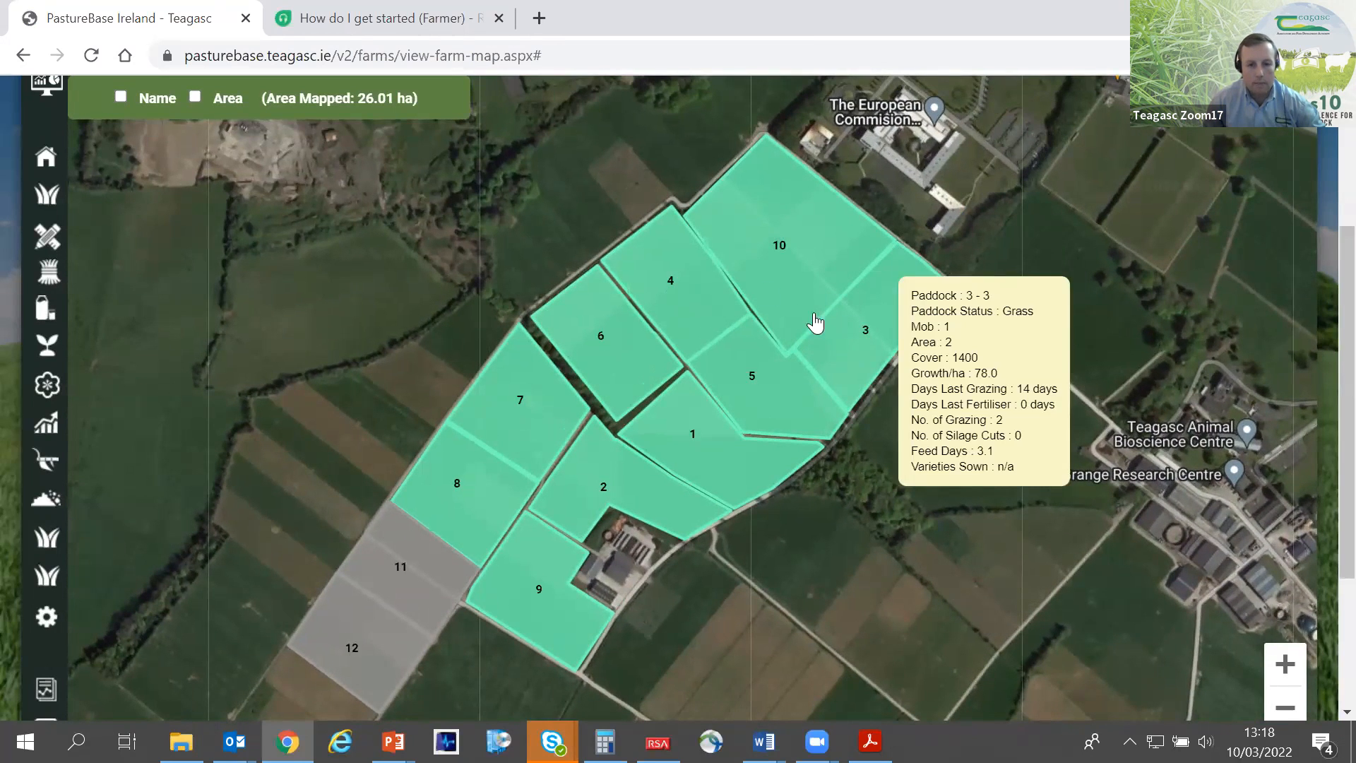
scroll(1325, 268, "up", 1)
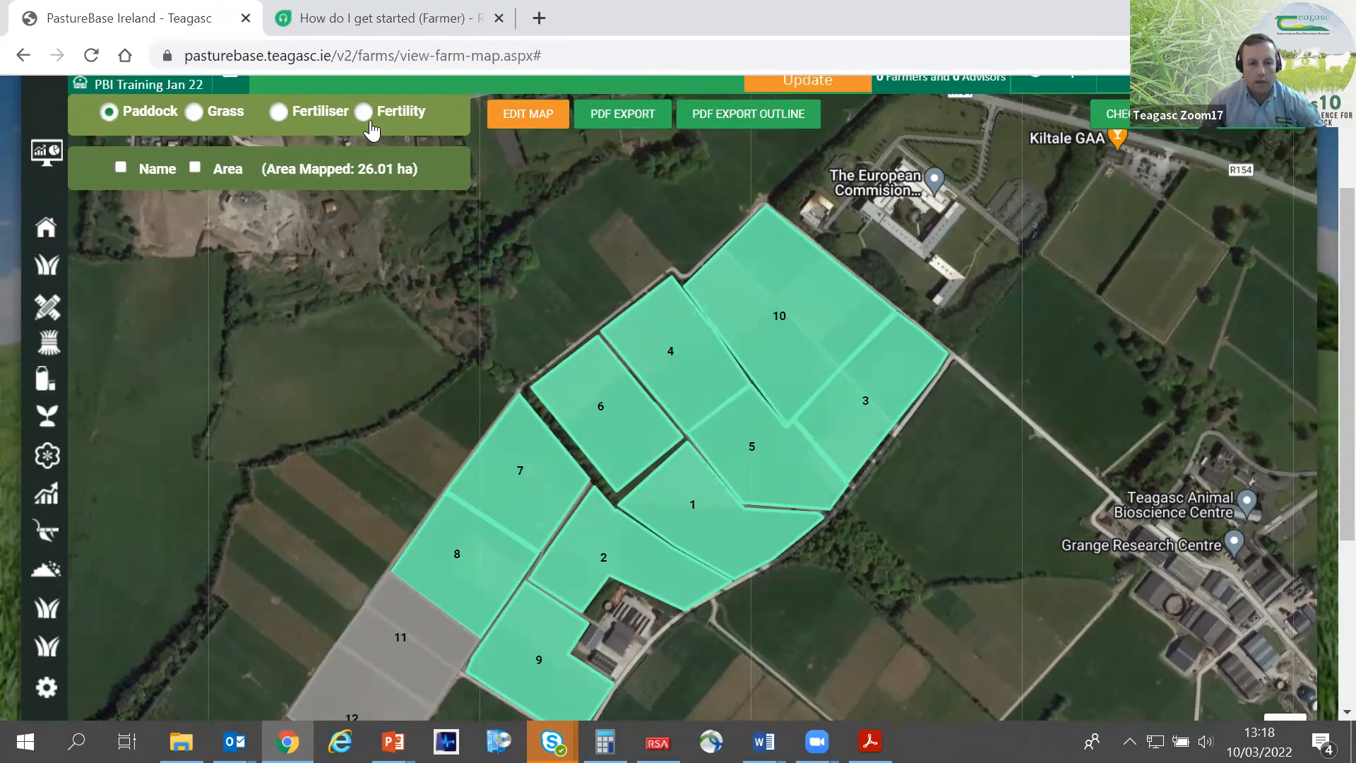
left_click(193, 113)
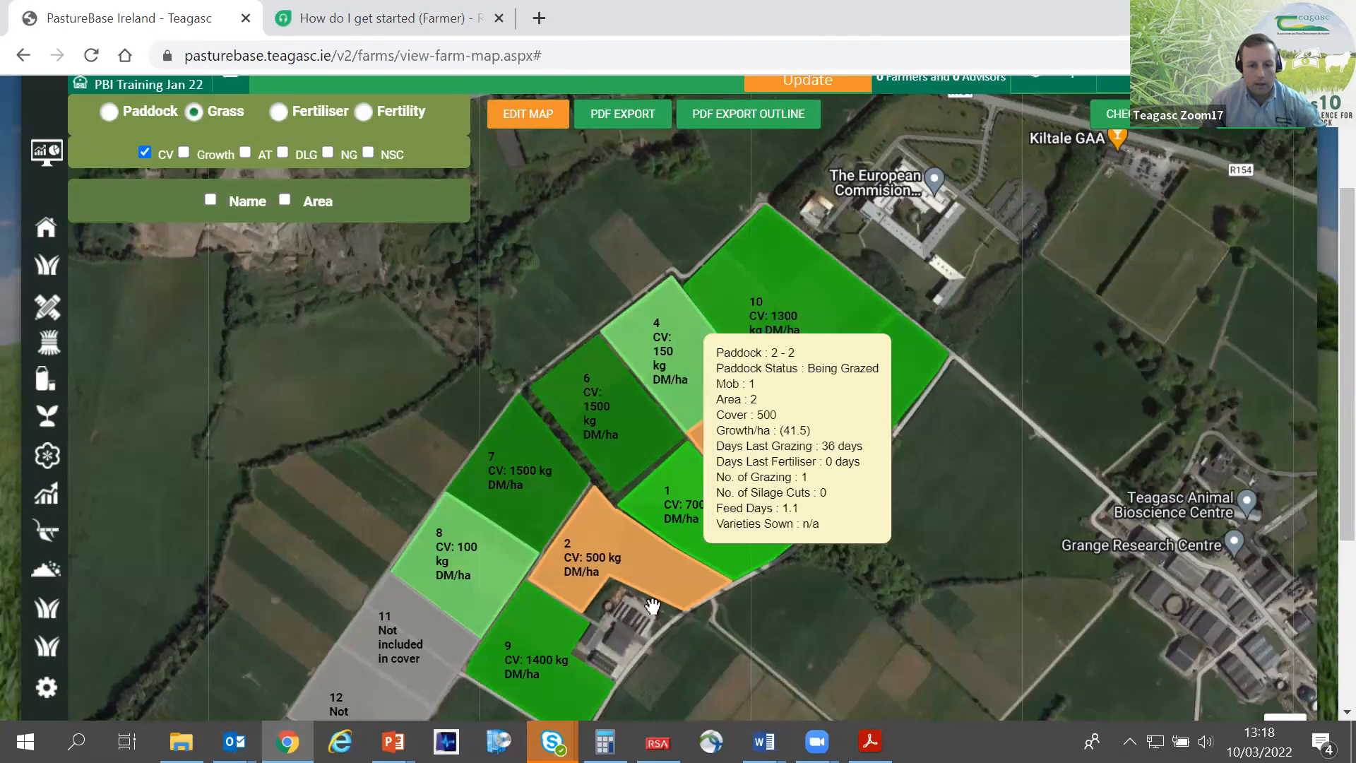
left_click_drag(486, 349, 555, 290)
left_click_drag(503, 297, 481, 305)
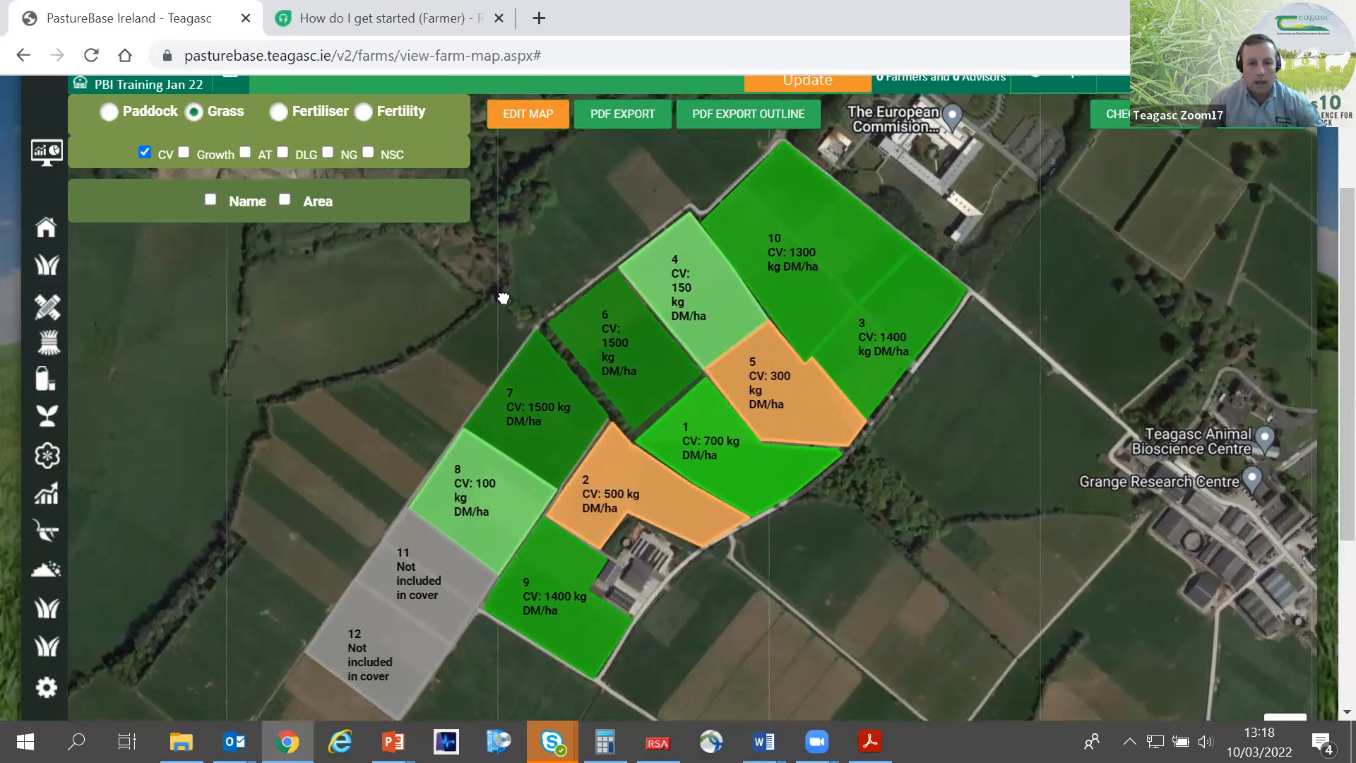
- Export the grass cover outline map, enlarged by one zoom level, as a PDF and look it over in Acrobat Reader
left_click(736, 117)
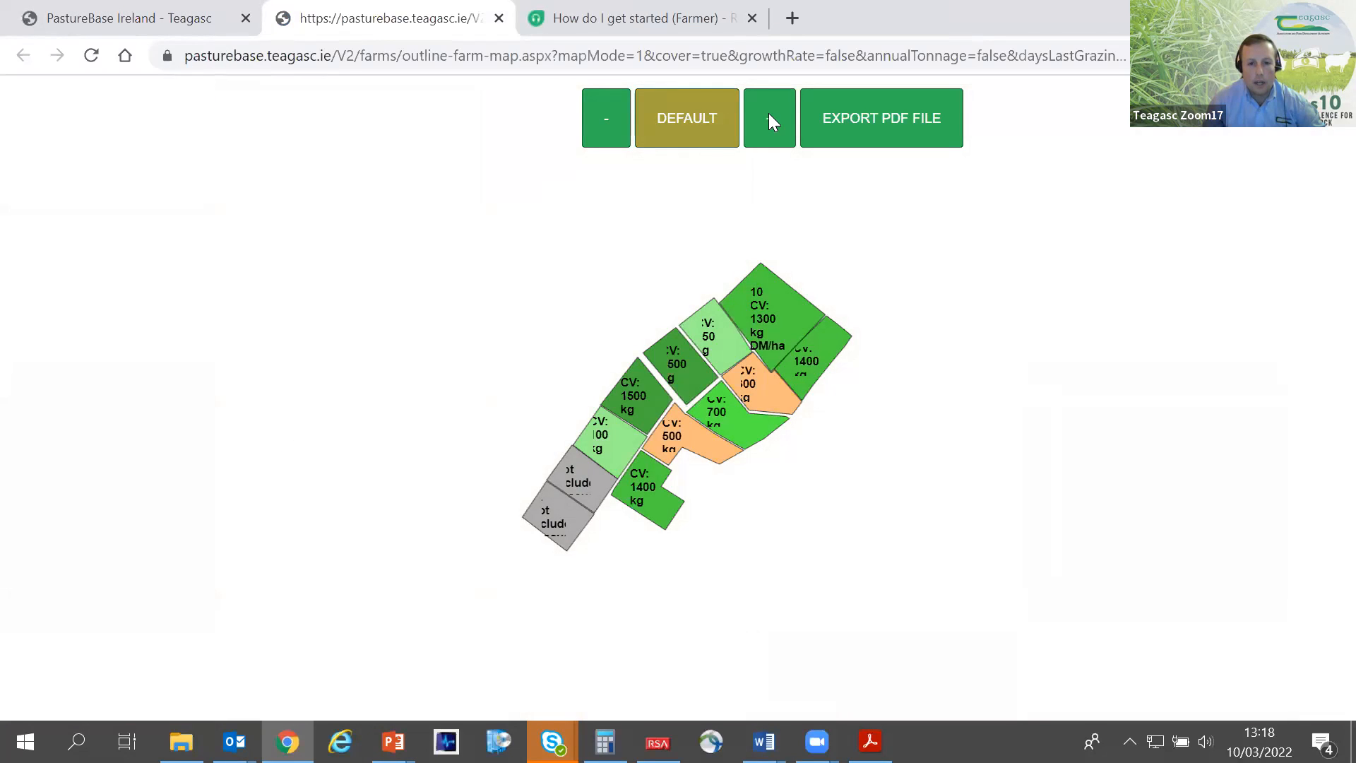
left_click(769, 117)
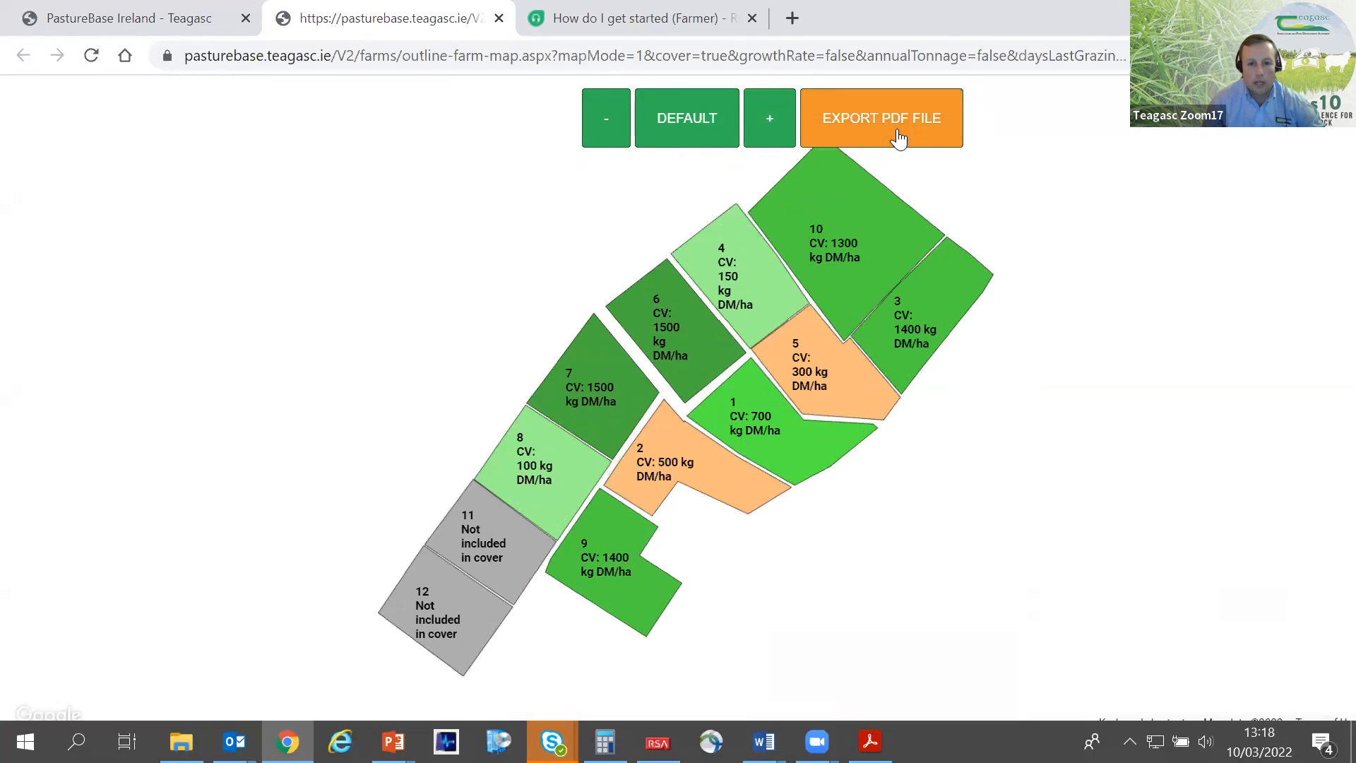
left_click(919, 131)
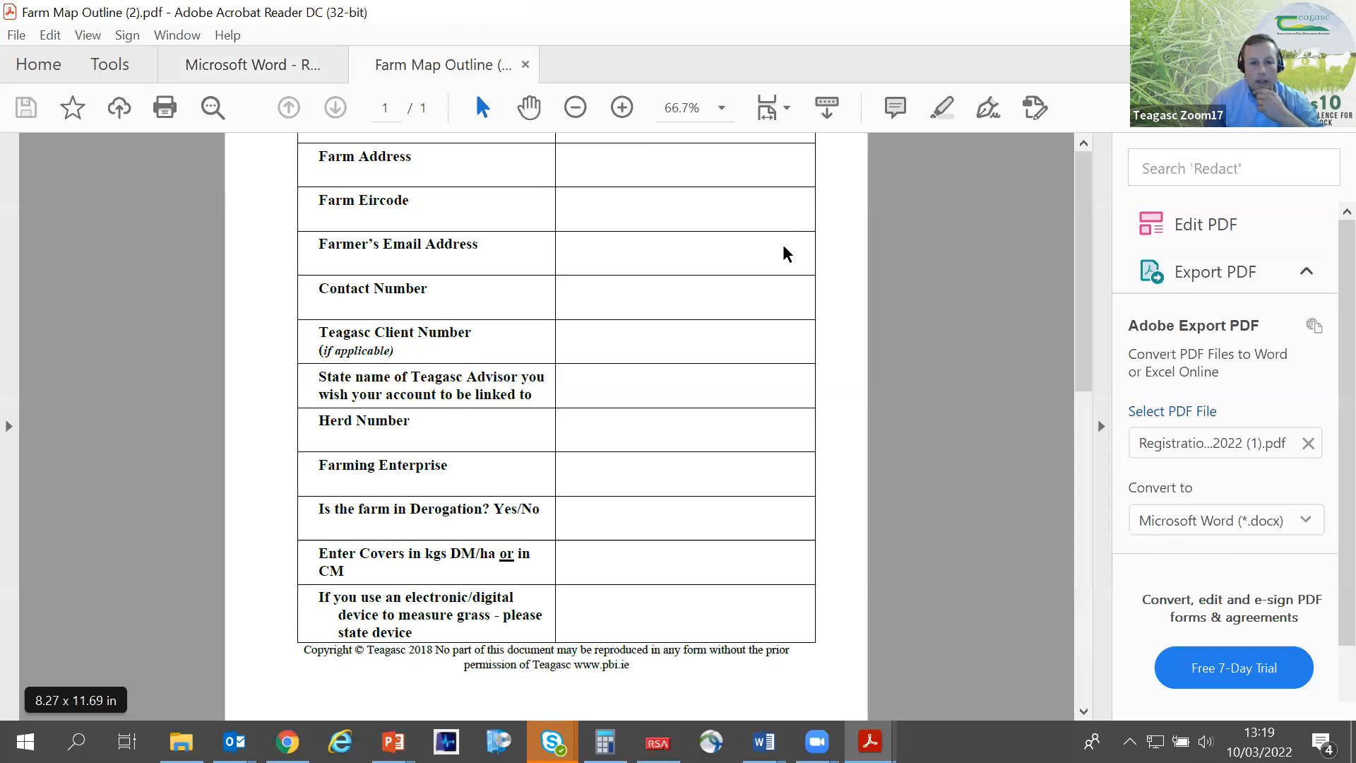
scroll(1066, 383, "down", 3)
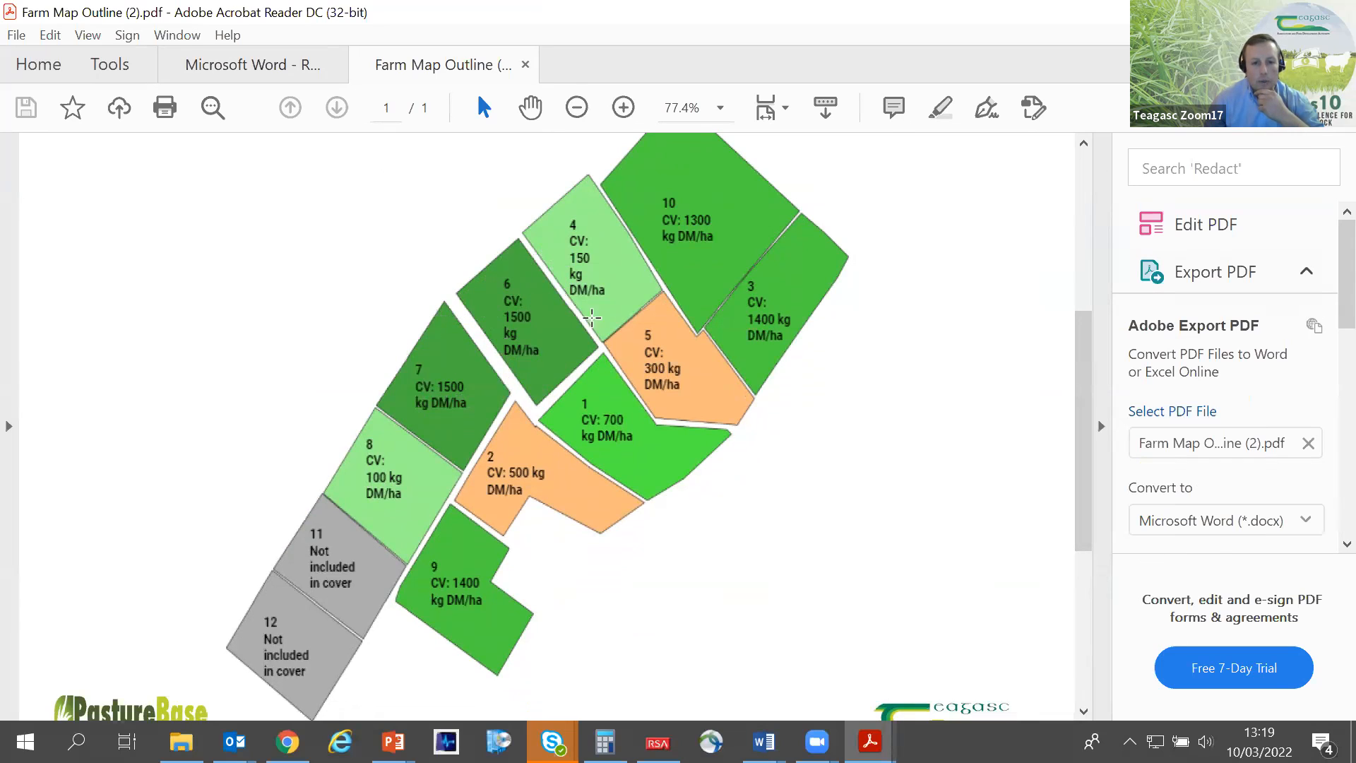
left_click_drag(1082, 398, 1064, 472)
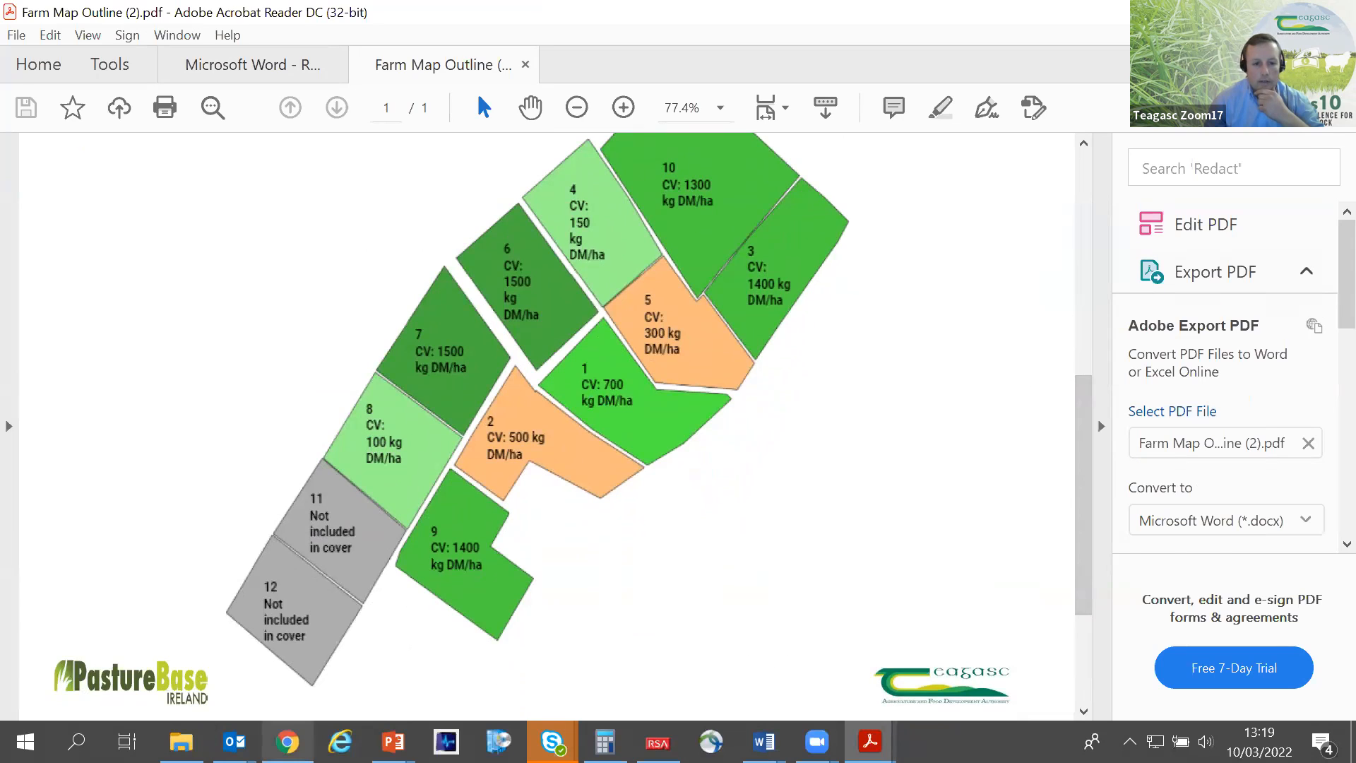
- Return to the farm map in Chrome and display the Fertility layer with soil pH for each paddock
left_click(287, 742)
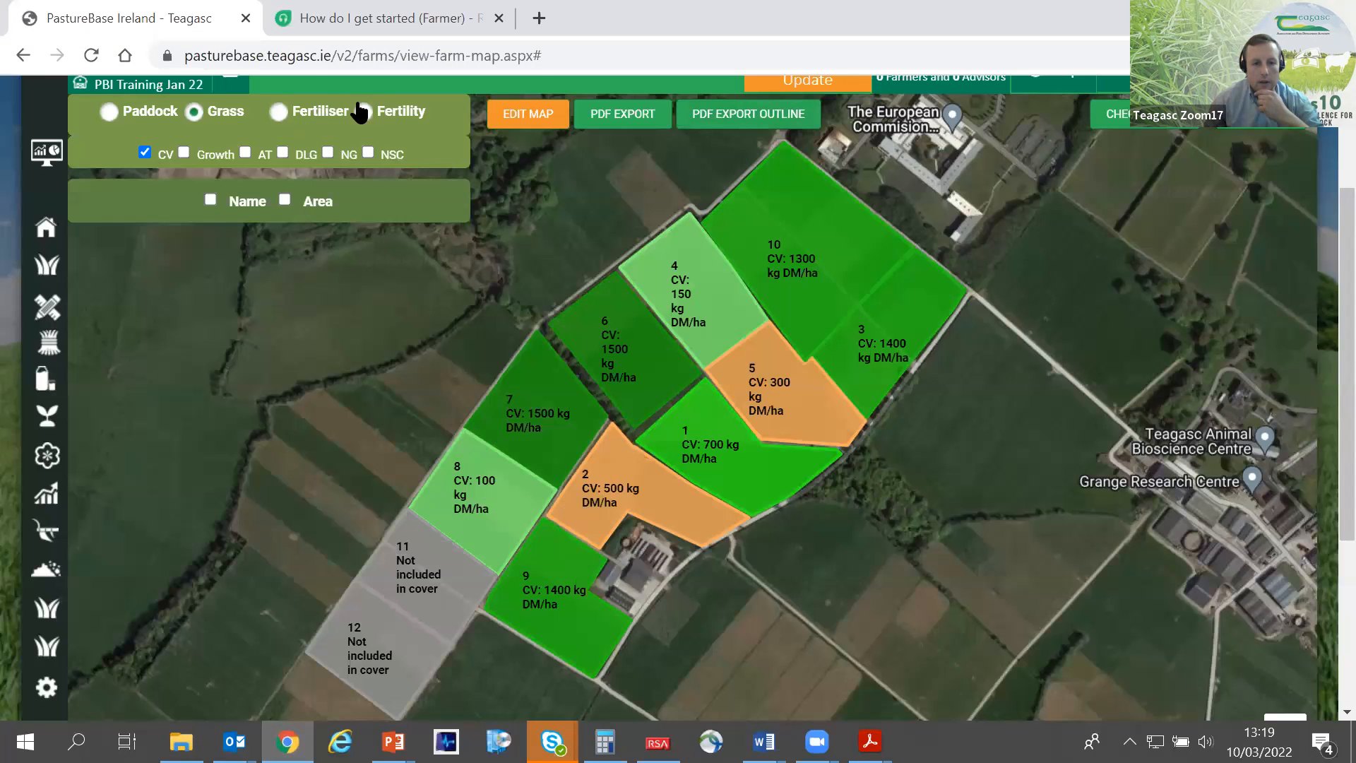
left_click(362, 111)
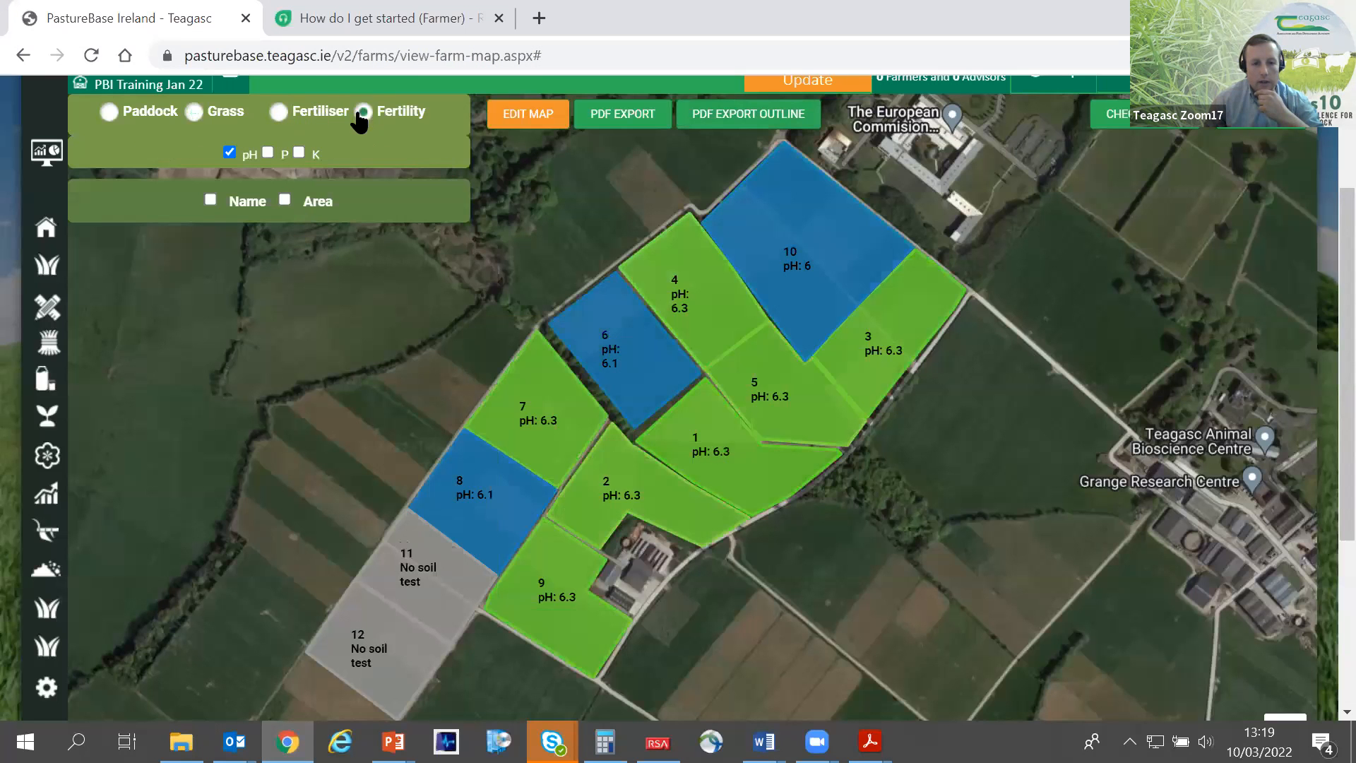
left_click(230, 153)
left_click(228, 152)
left_click(227, 152)
- Display the paddocks' phosphorus (P) levels on the fertility map, followed by only their potassium (K) levels
left_click(267, 152)
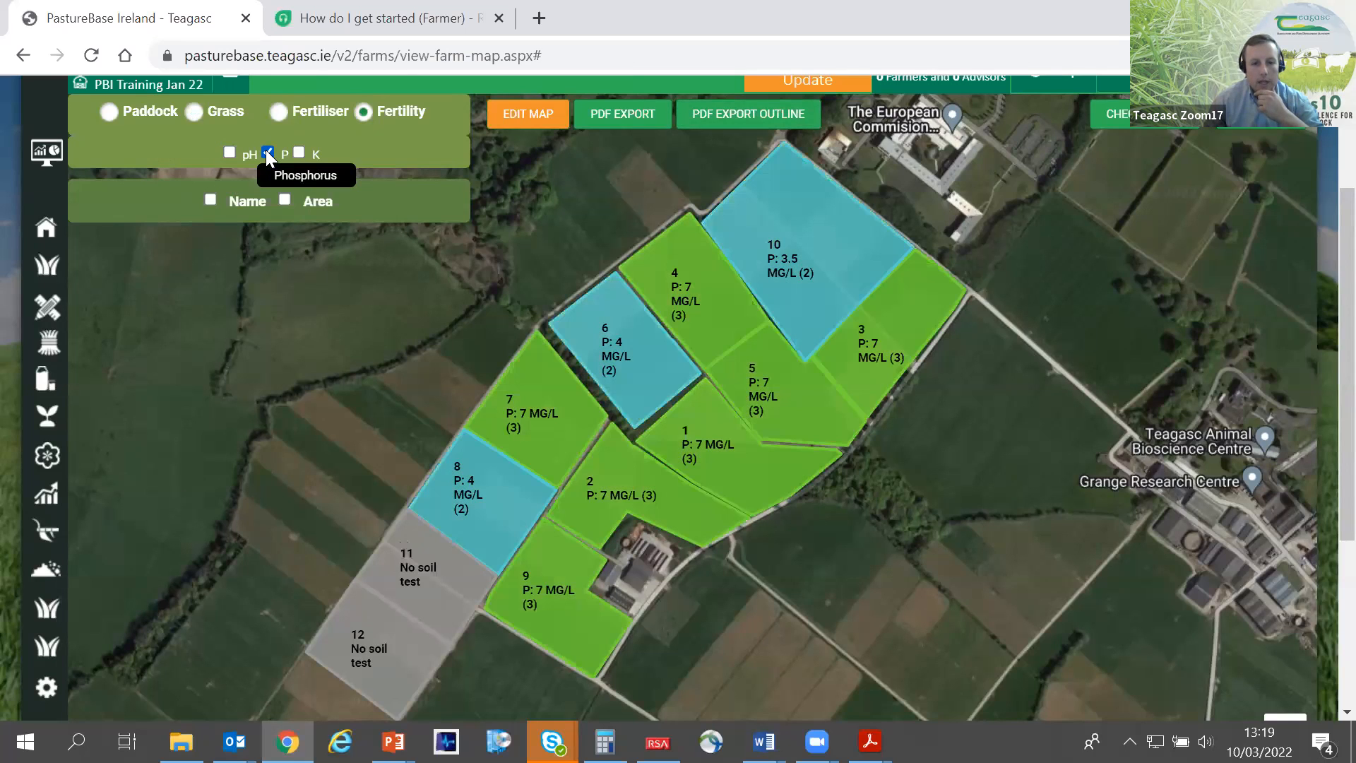
left_click(267, 152)
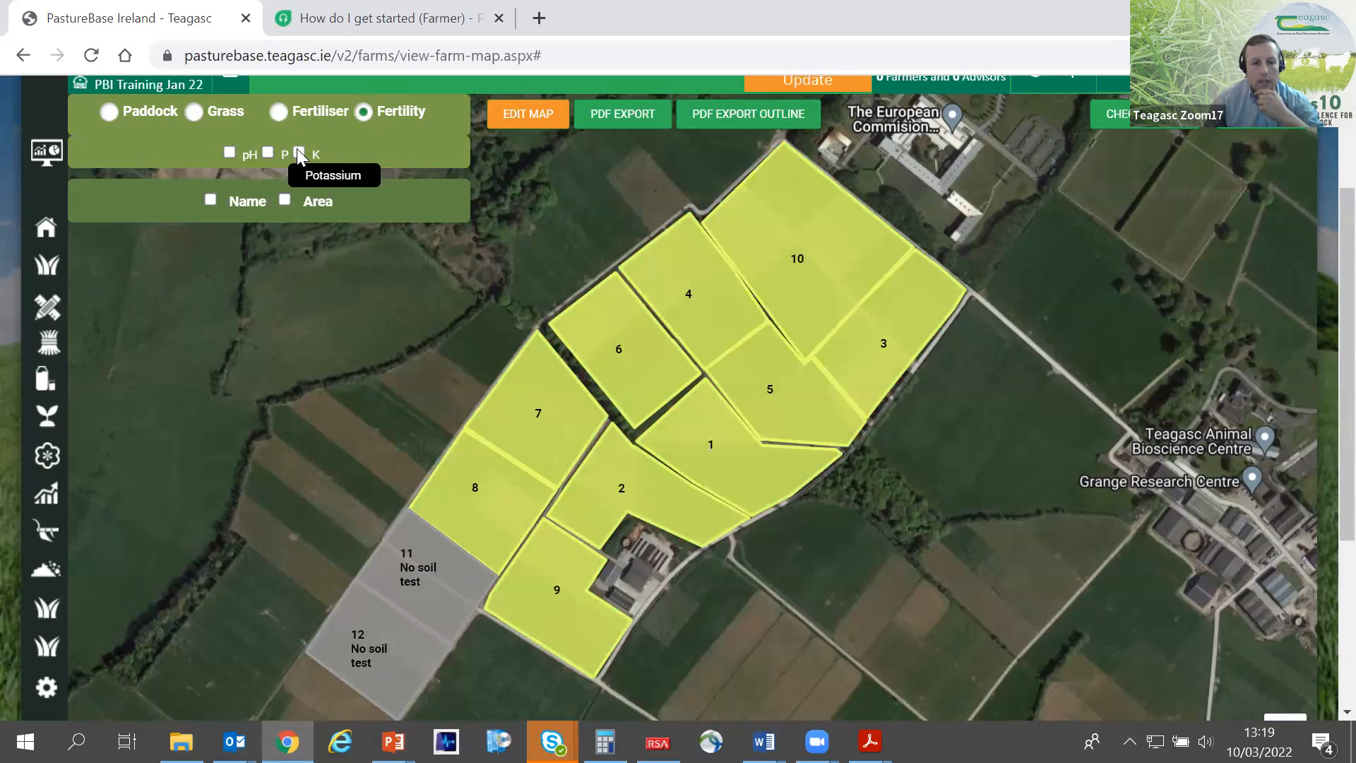
left_click(298, 151)
left_click(298, 153)
left_click(298, 152)
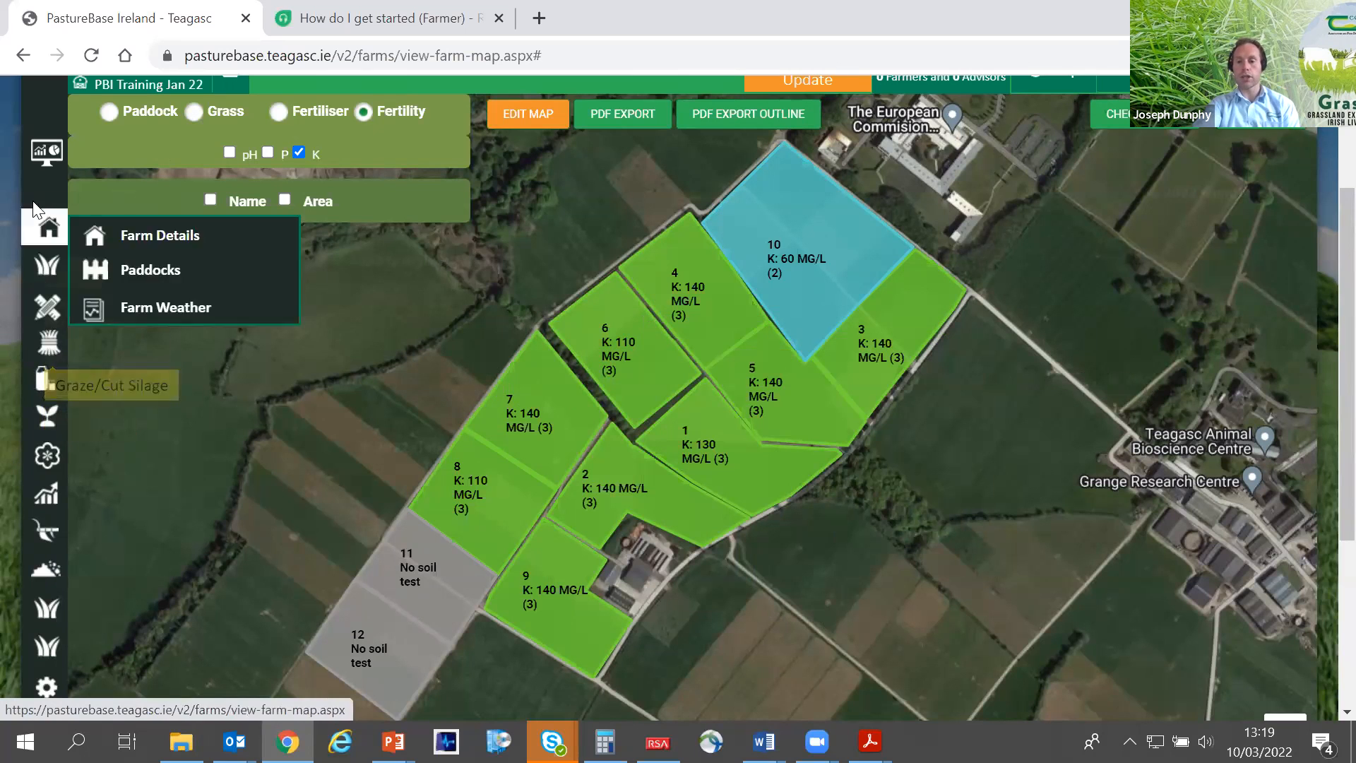
- Expand the site navigation and change the fertility map from potassium to soil pH only
scroll(45, 120, "up", 3)
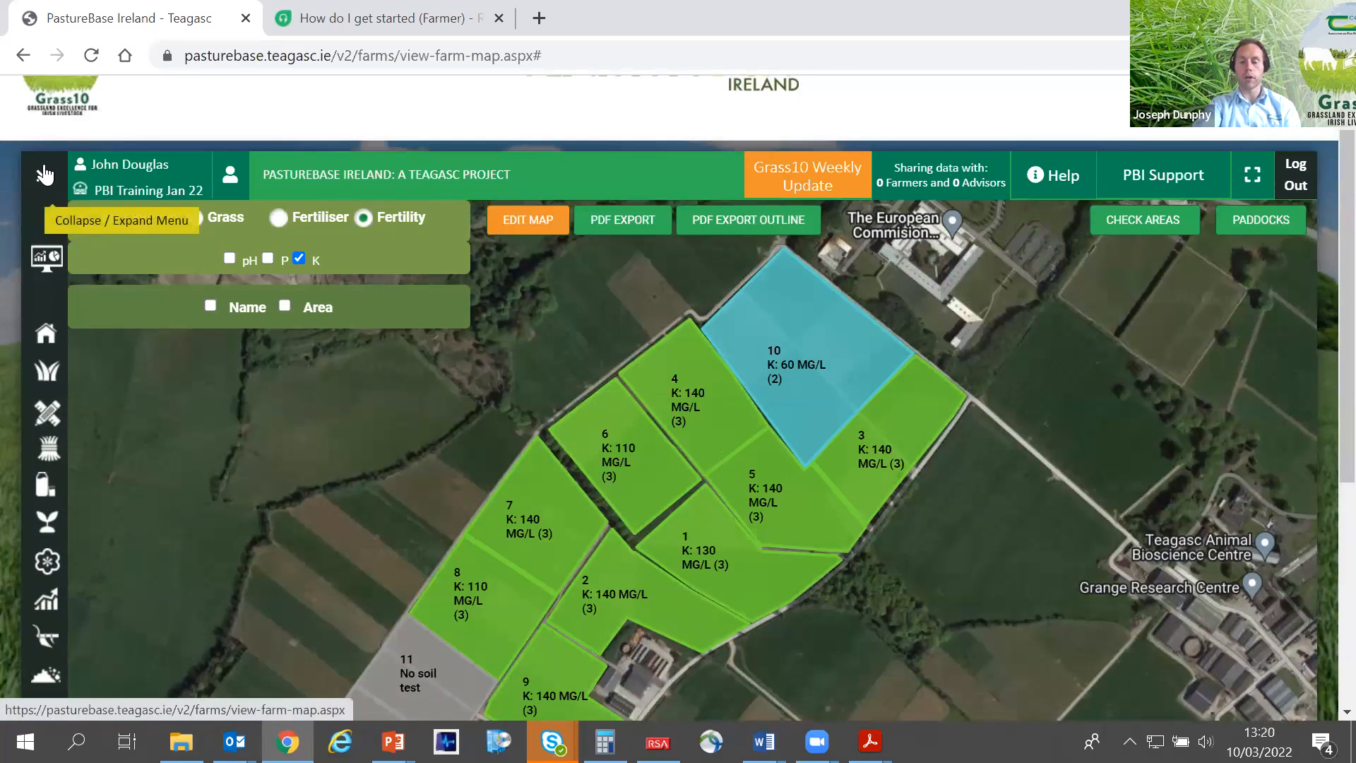
left_click(44, 175)
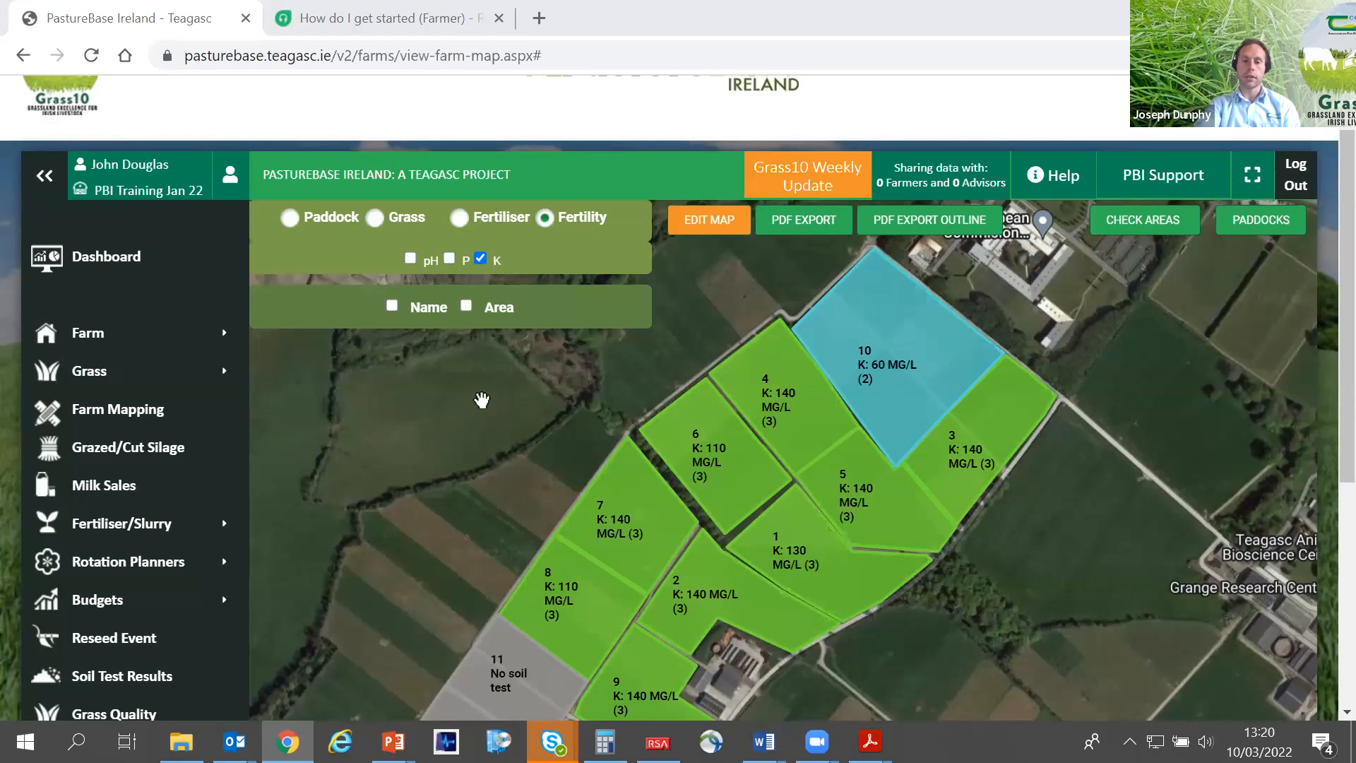
mouse_move(156, 541)
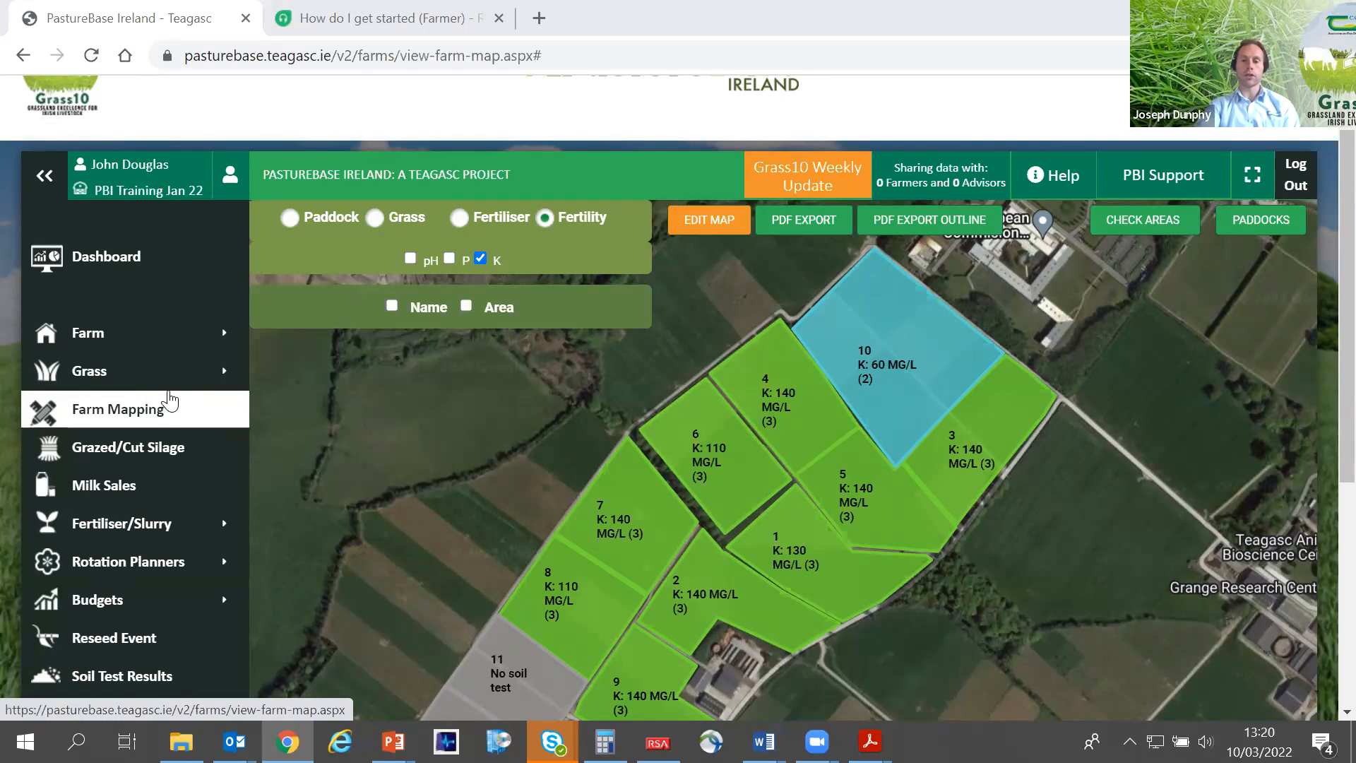
mouse_move(173, 379)
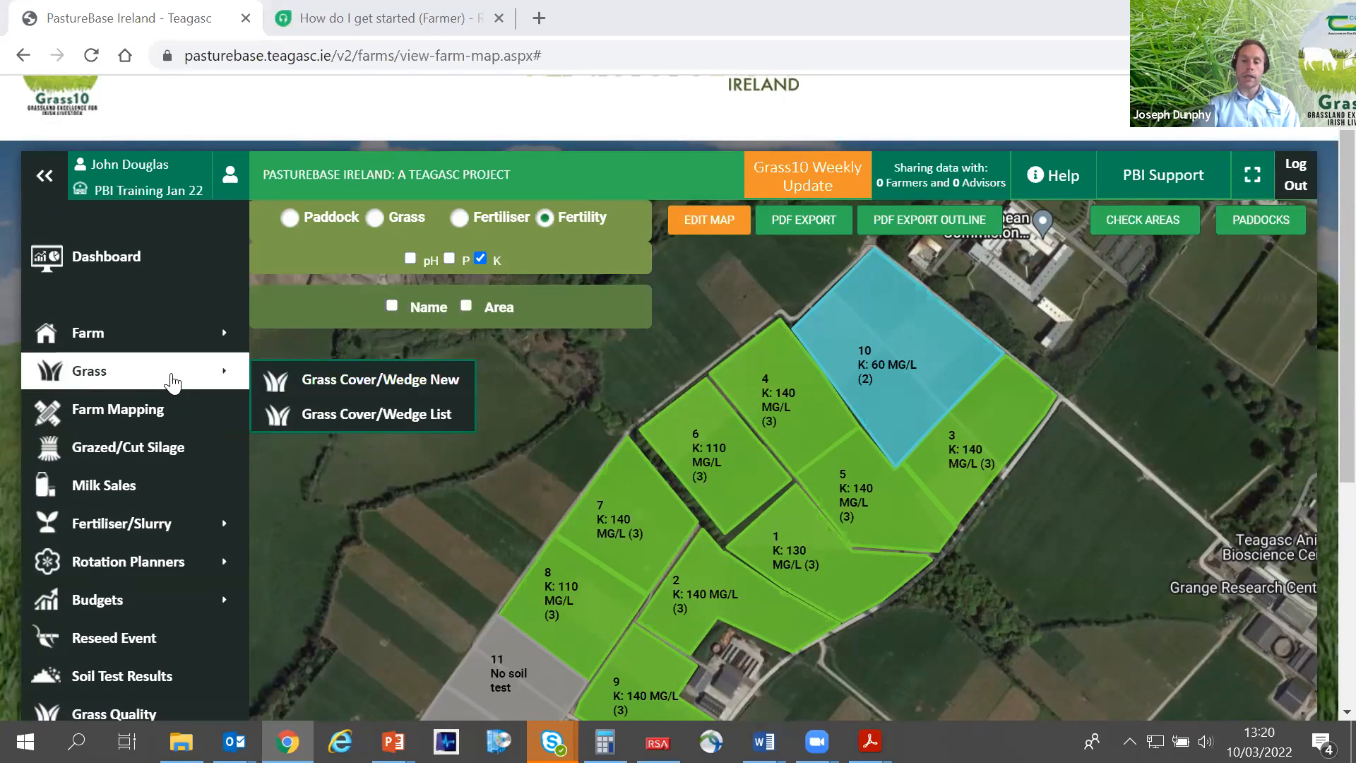
left_click(410, 257)
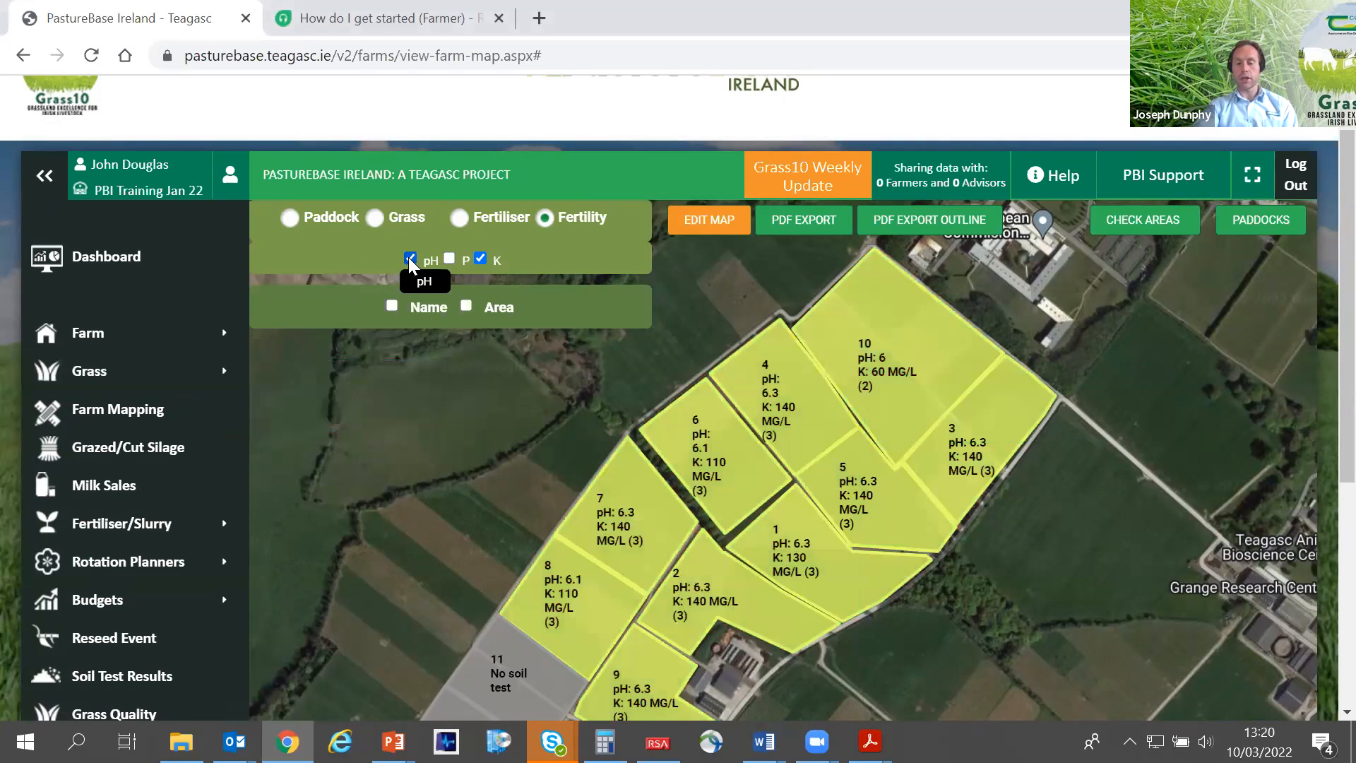
left_click(476, 258)
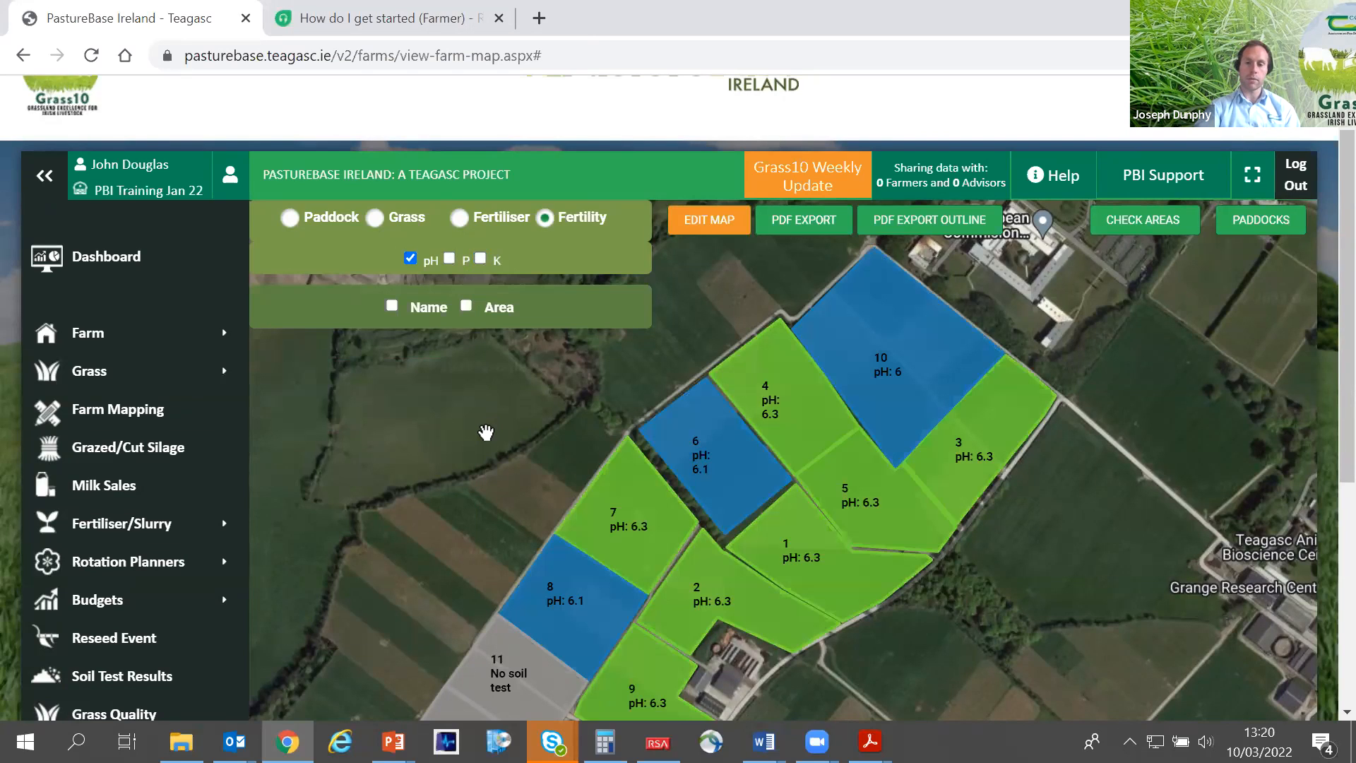
mouse_move(536, 506)
left_mouse_down()
mouse_move(565, 435)
mouse_move(531, 456)
mouse_move(532, 480)
left_mouse_up()
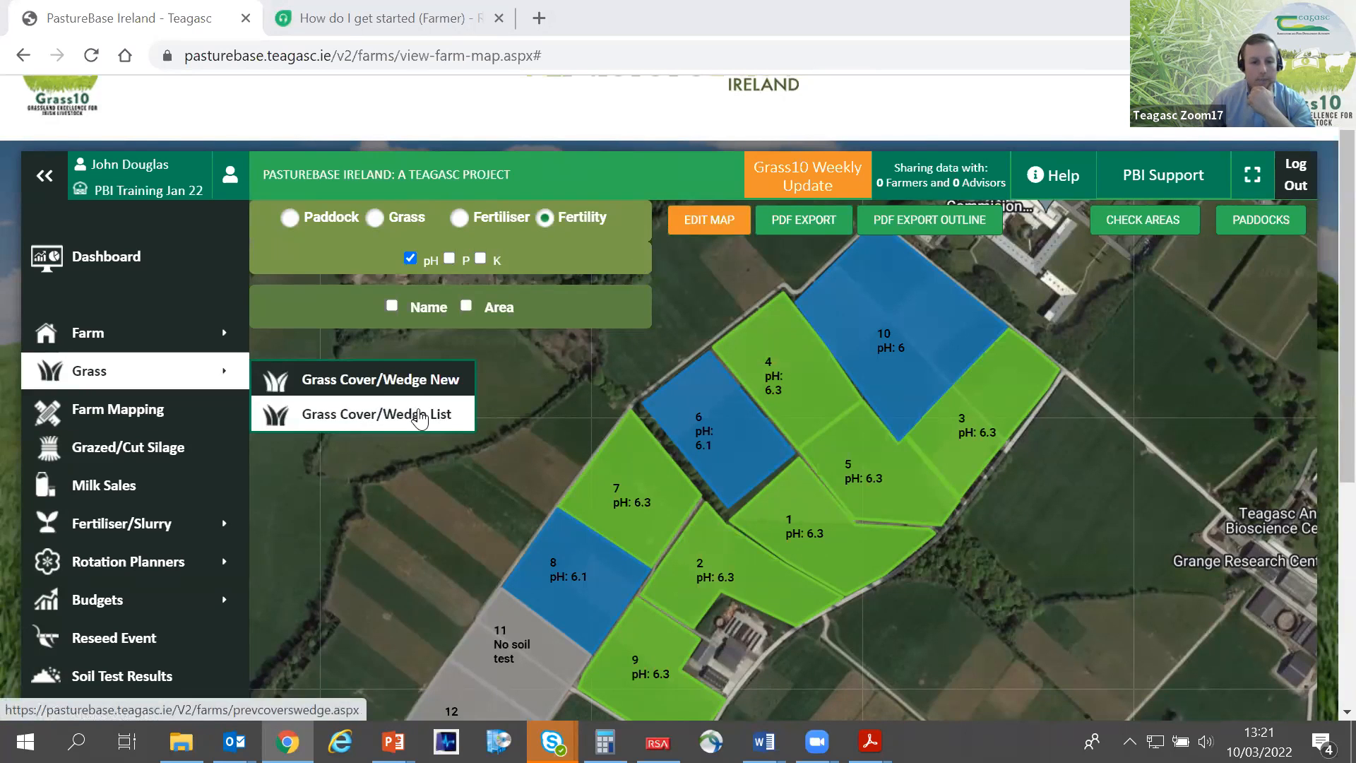
- Open the list of grass covers and wedges and examine the date of the 16/02/2022 cover
left_click(364, 421)
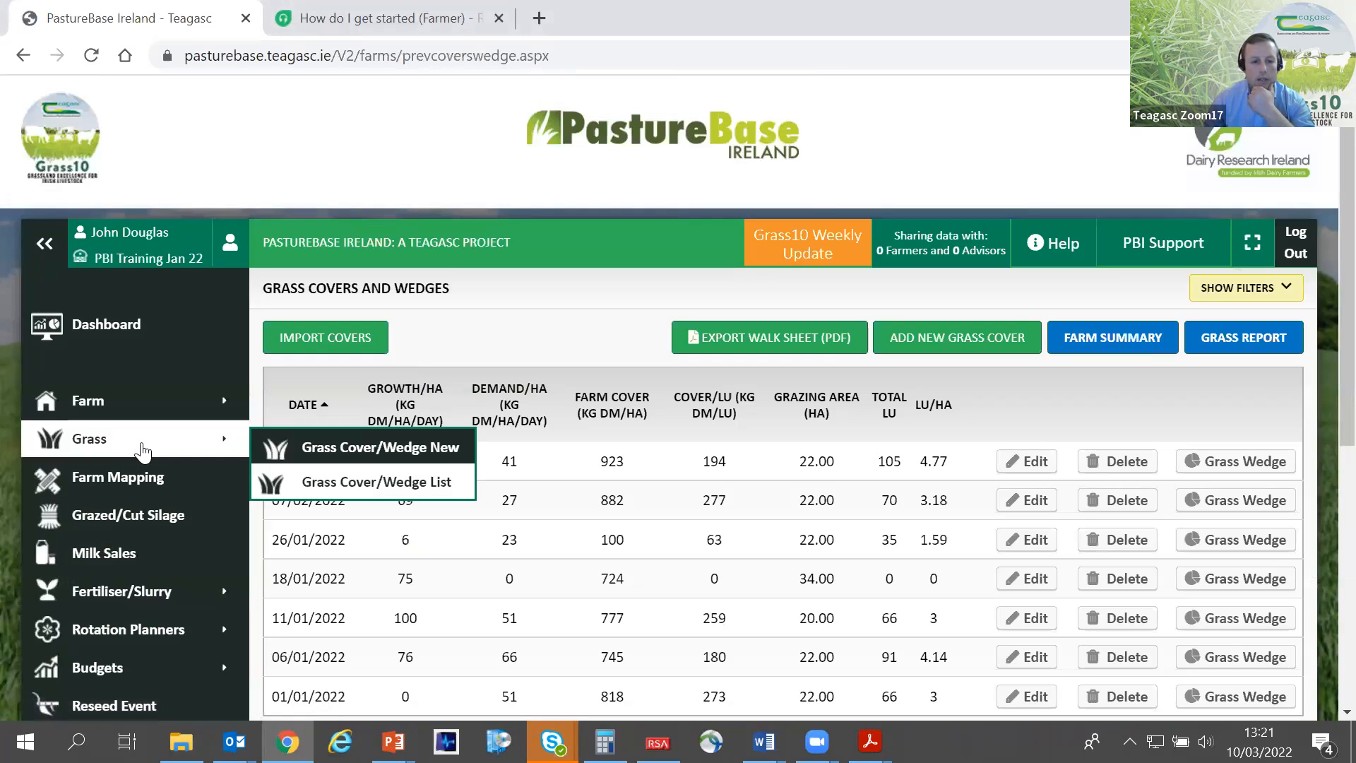
scroll(537, 487, "down", 3)
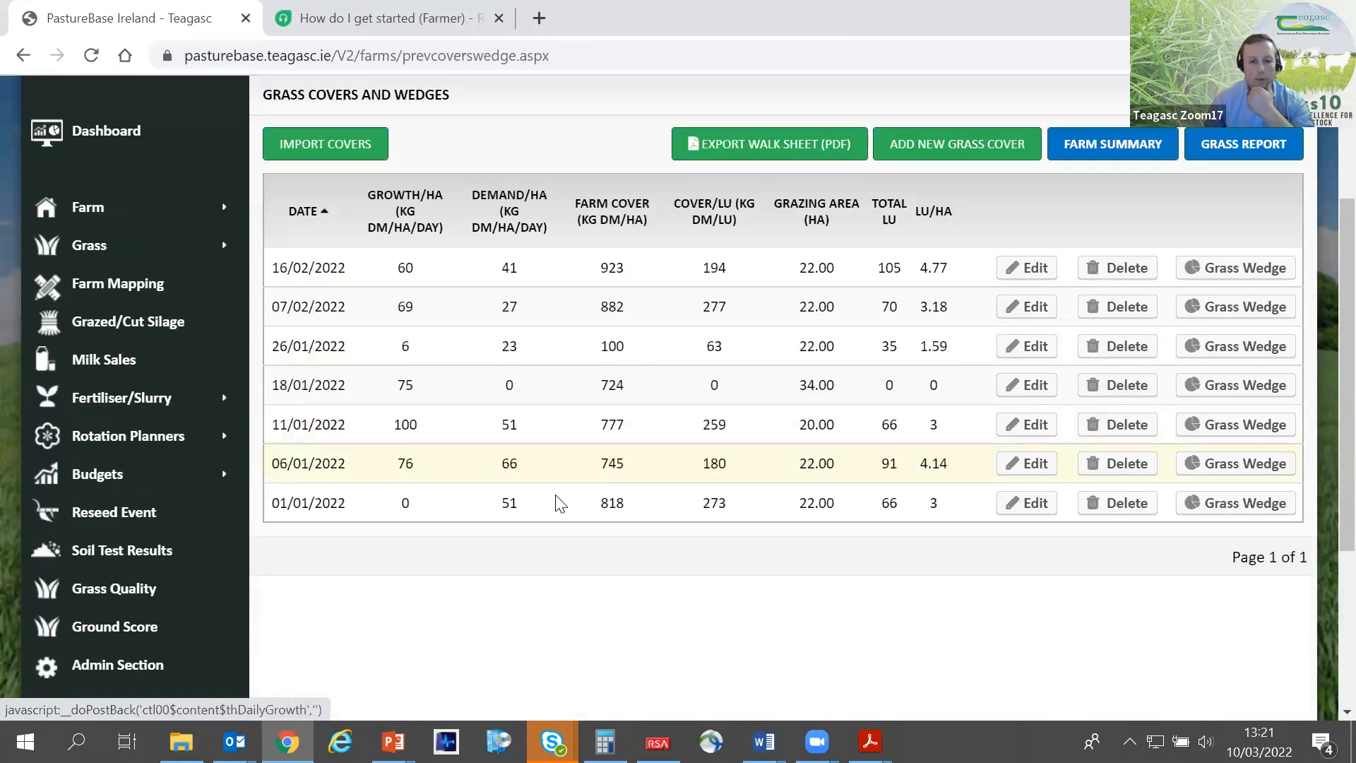
scroll(559, 487, "up", 3)
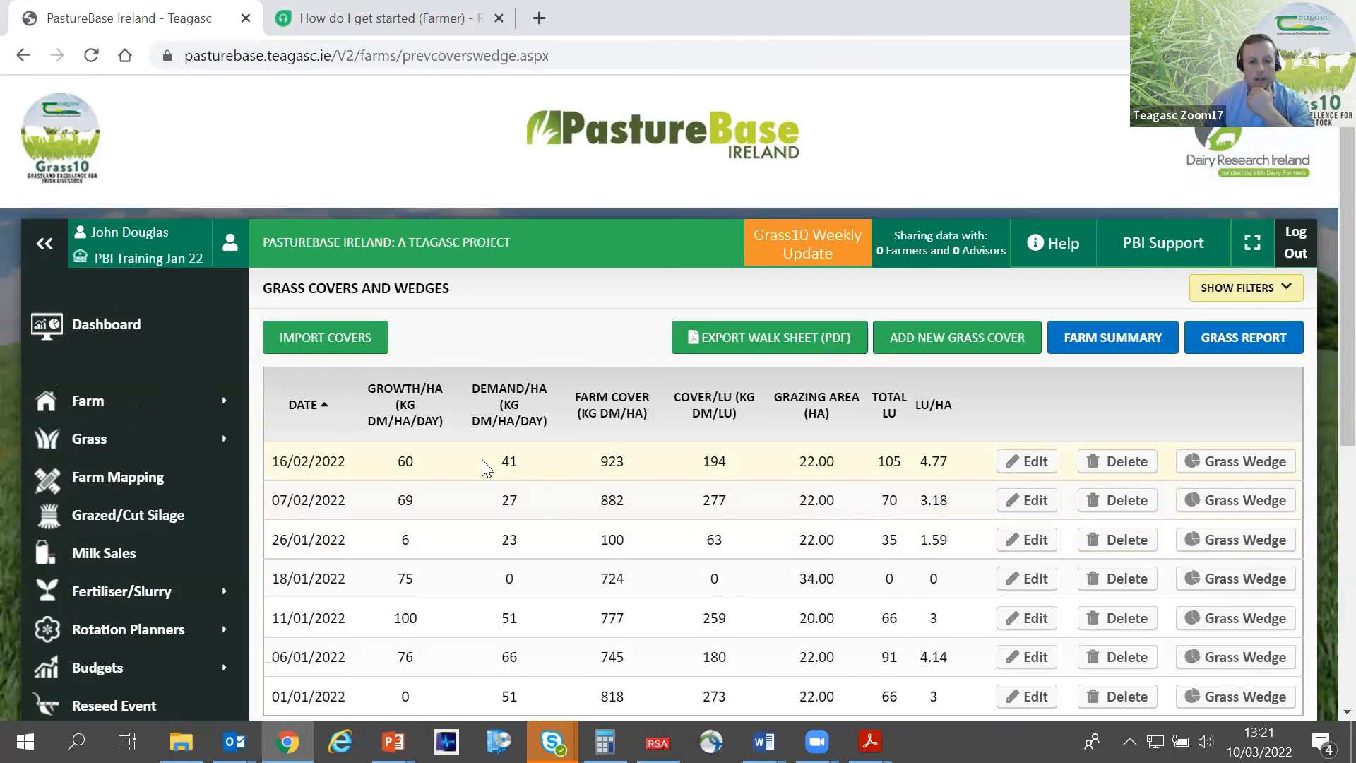
left_click_drag(349, 463, 282, 453)
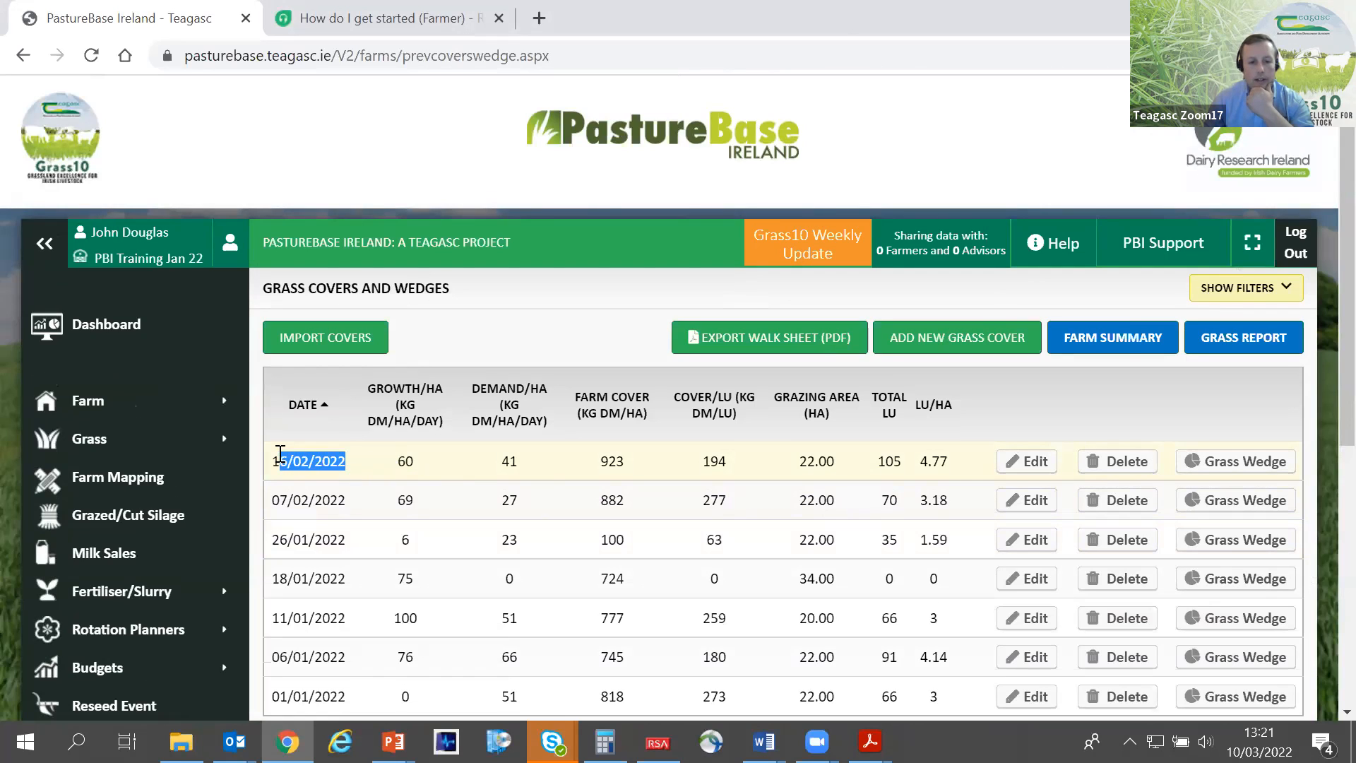
left_click(341, 461)
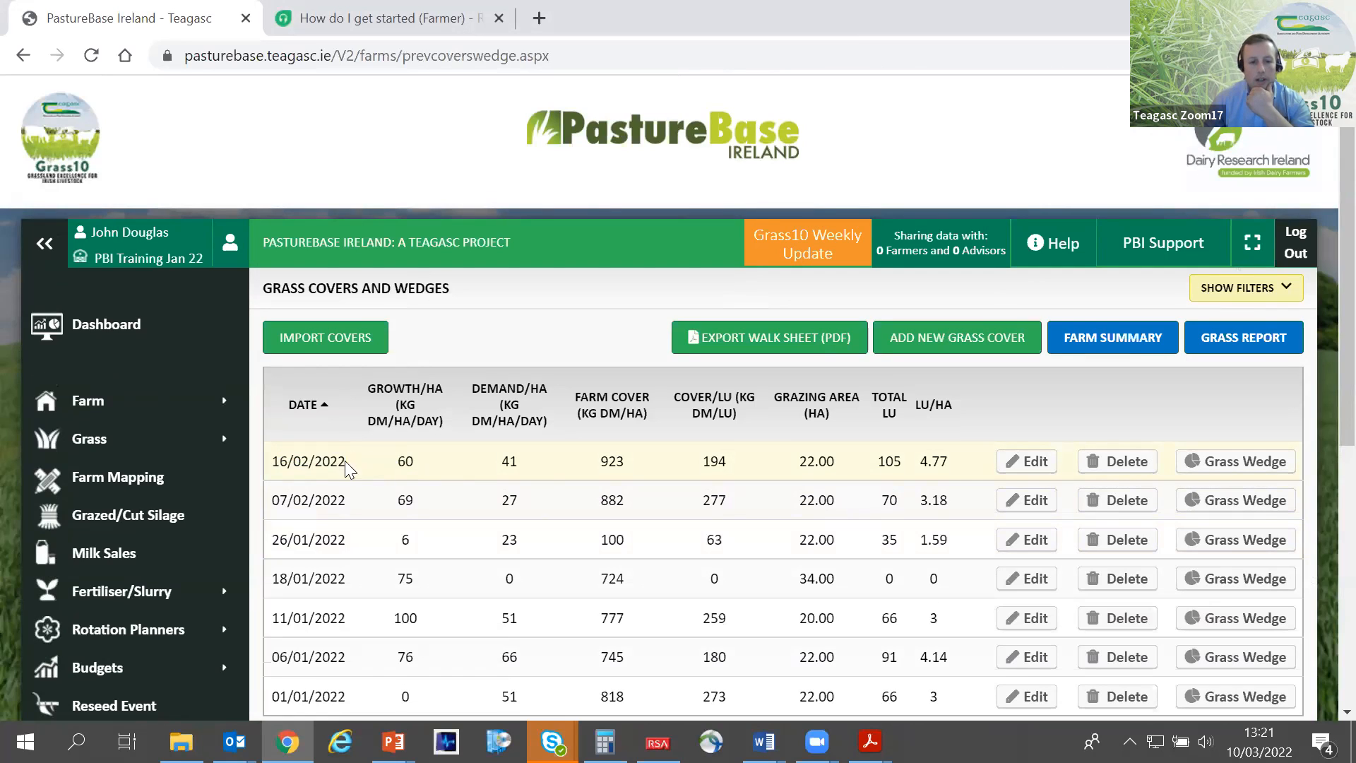
left_click_drag(346, 461, 279, 461)
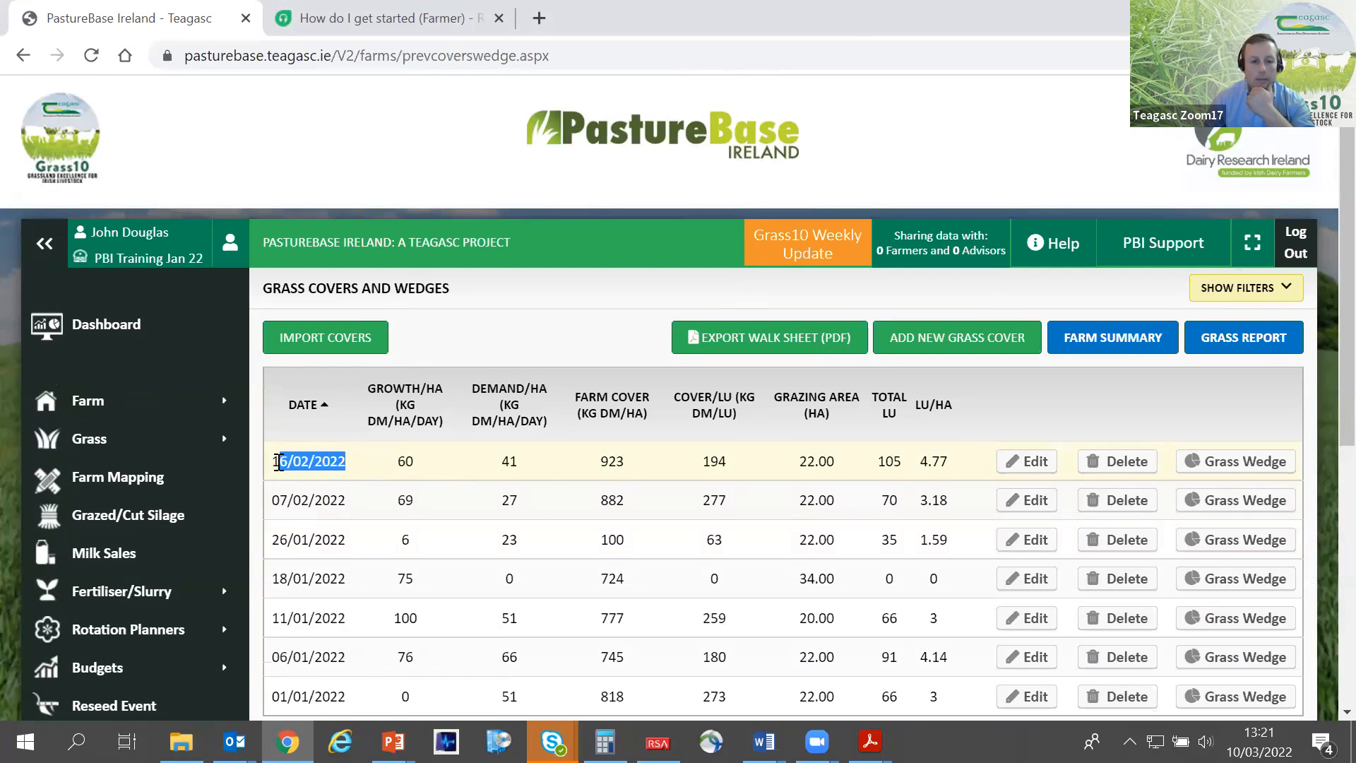
left_click_drag(349, 463, 274, 462)
left_click(360, 461)
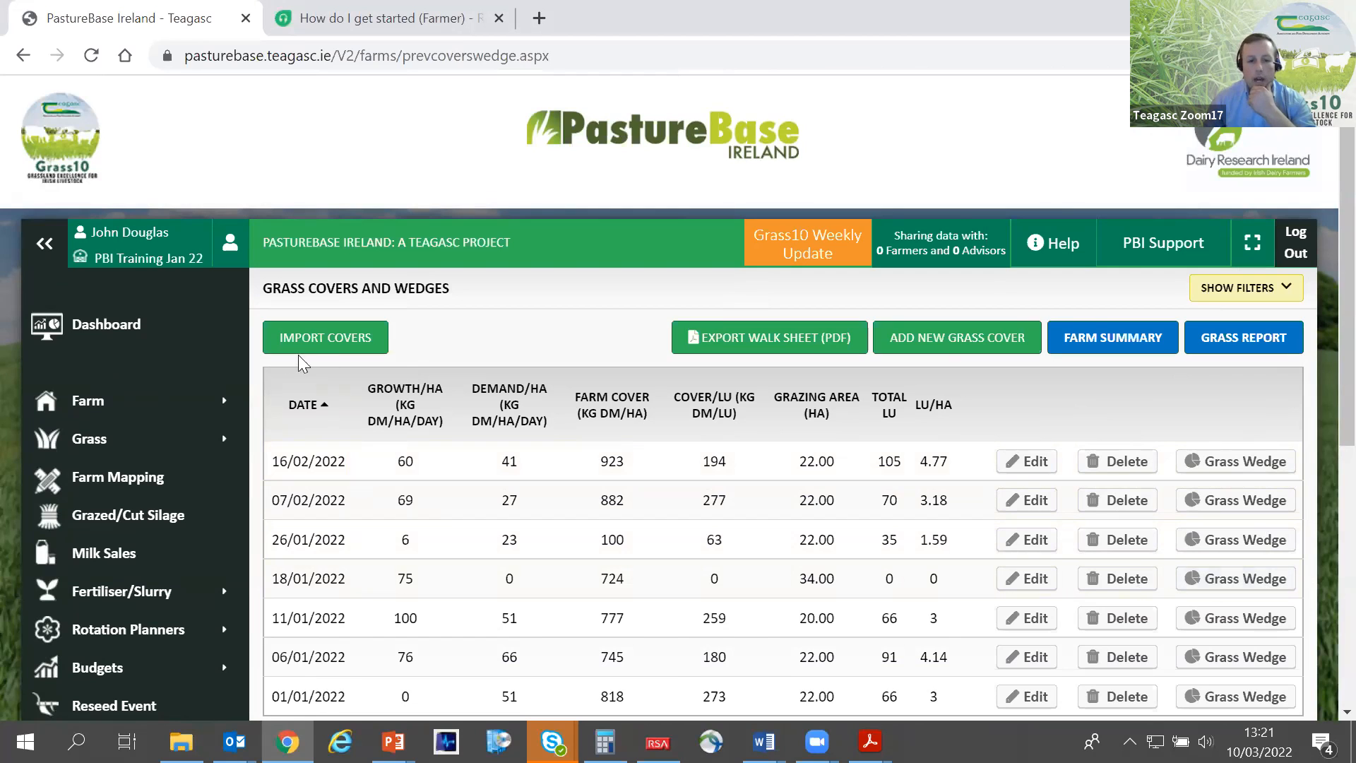
- Add a new grass cover with measurement date 10/03/2022 and collapse the site navigation to widen the measurements table
left_click(45, 243)
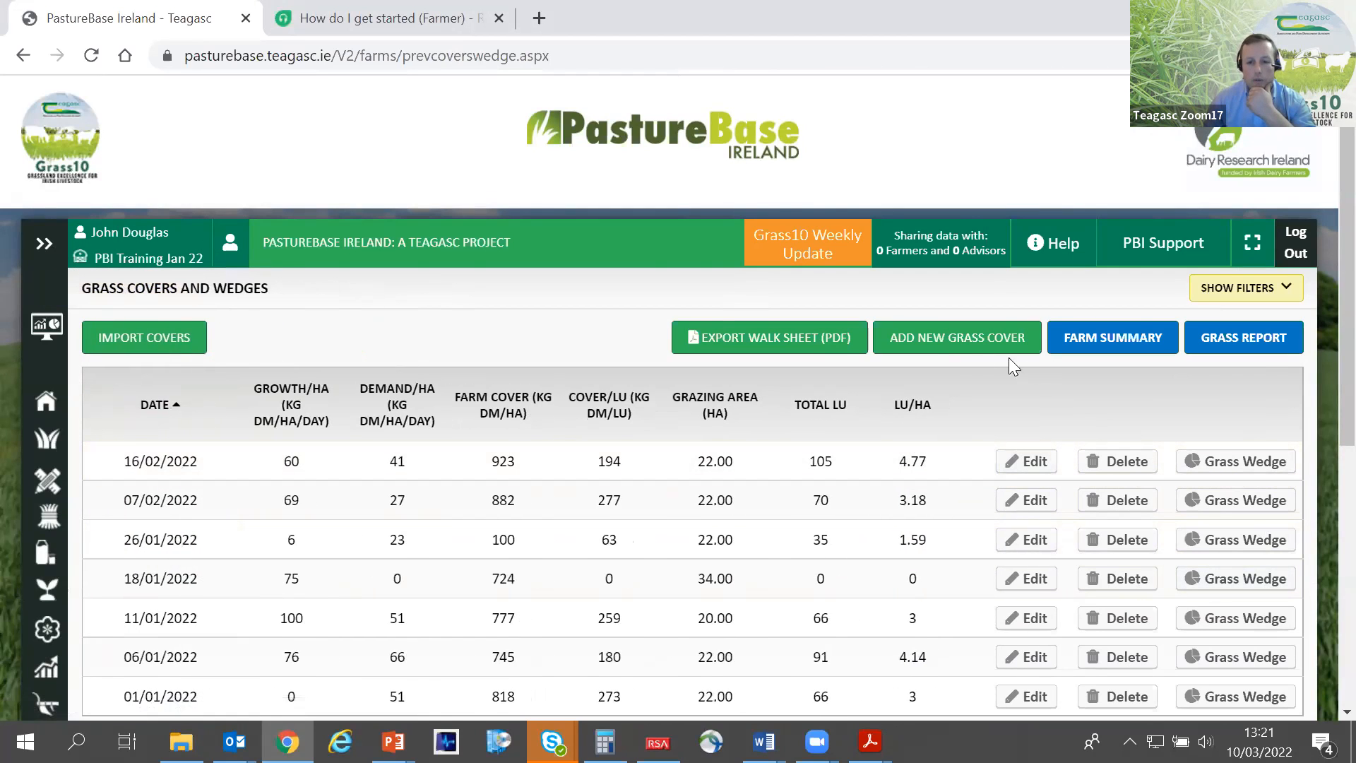
left_click(967, 337)
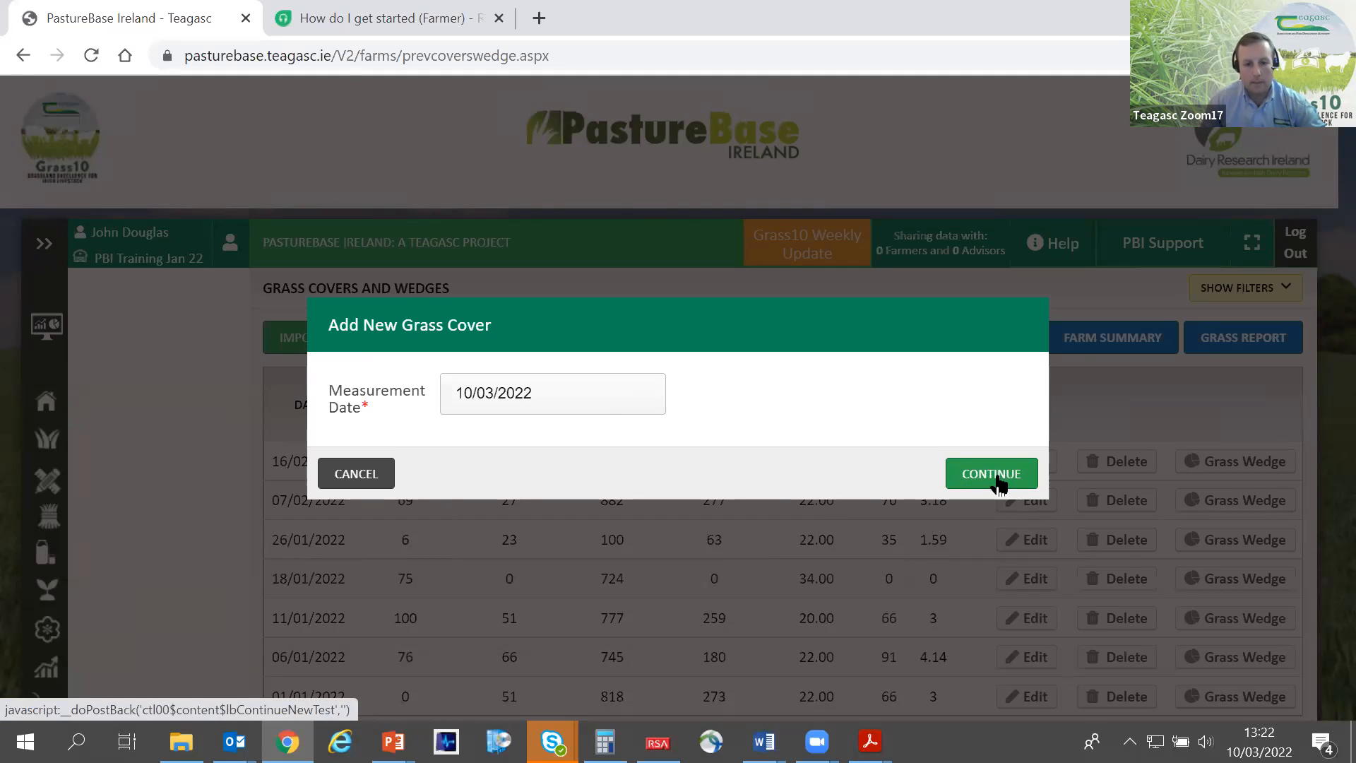
left_click(998, 483)
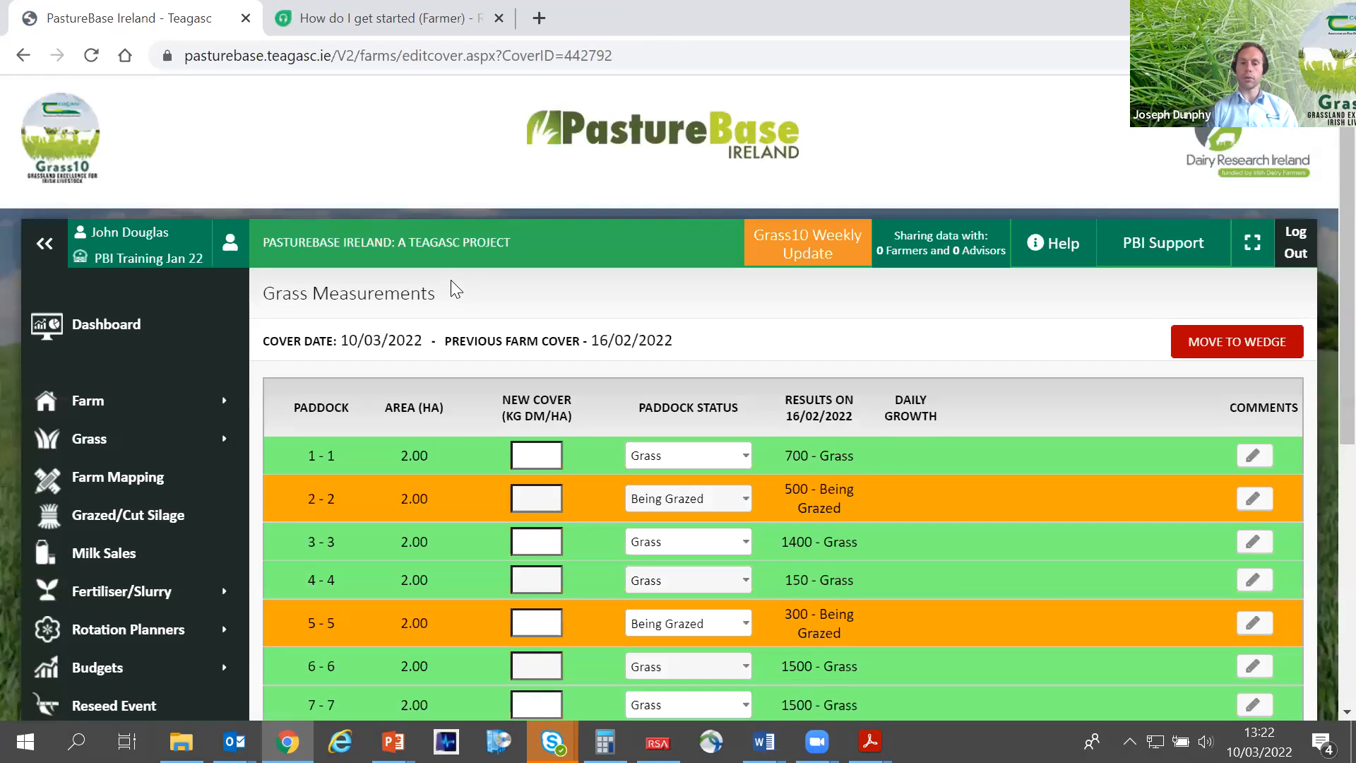
left_click(43, 244)
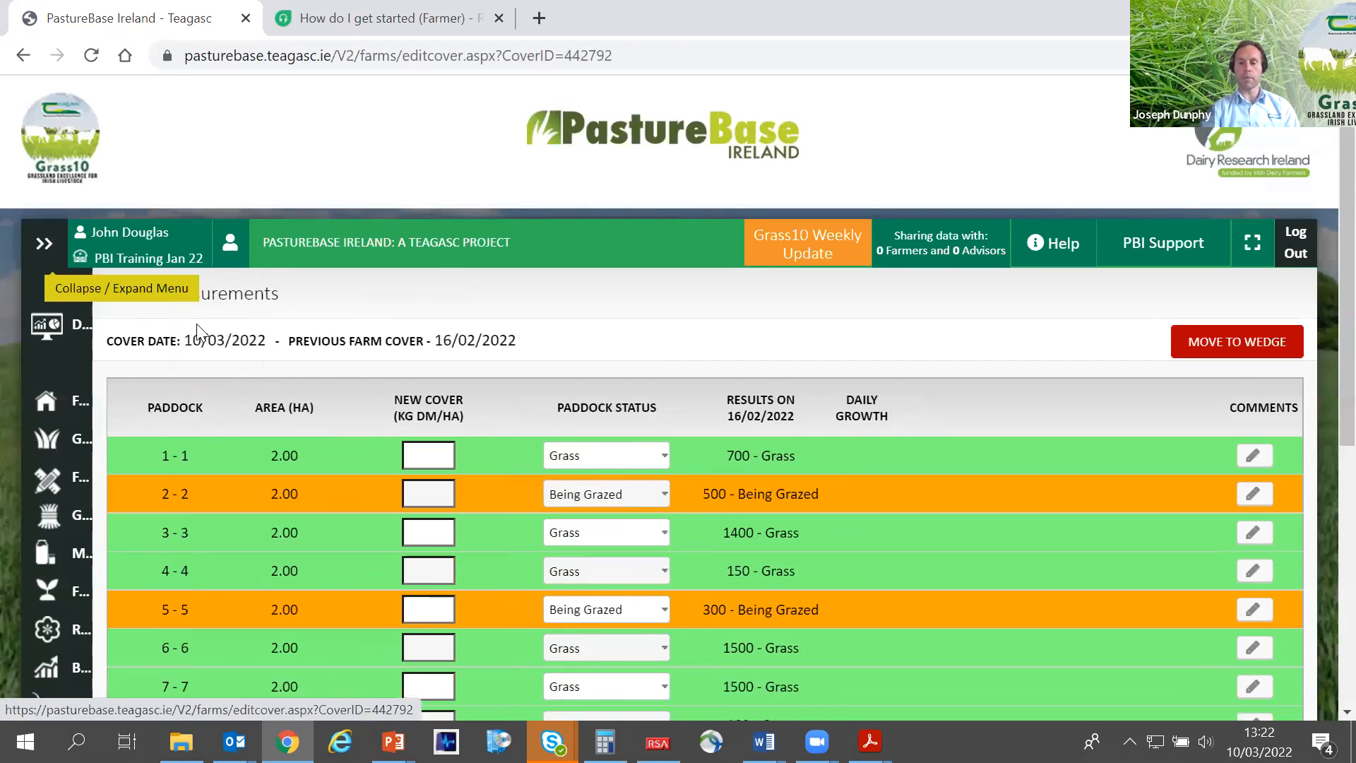
- Examine the paddock list and the New Cover and Paddock Status columns of the grass measurements table
scroll(522, 451, "down", 2)
scroll(522, 458, "down", 2)
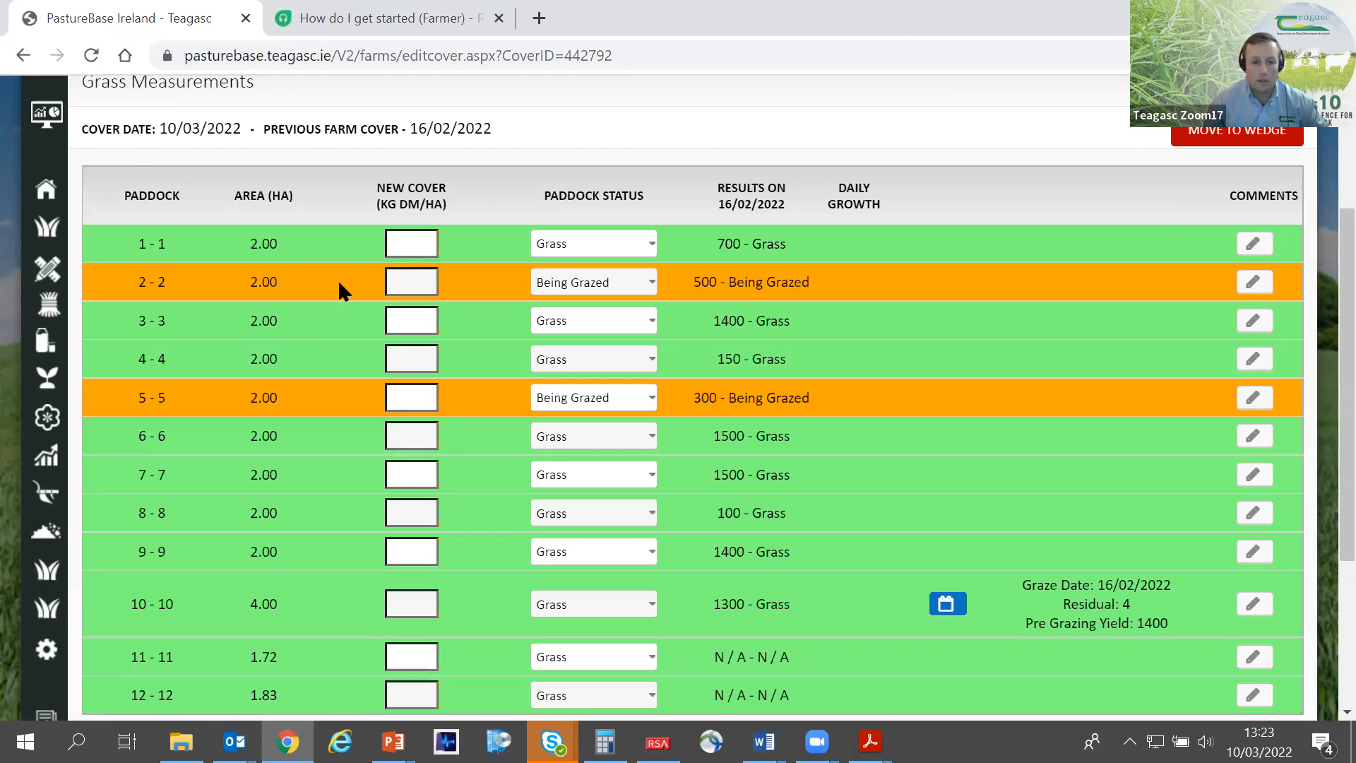
left_click(422, 242)
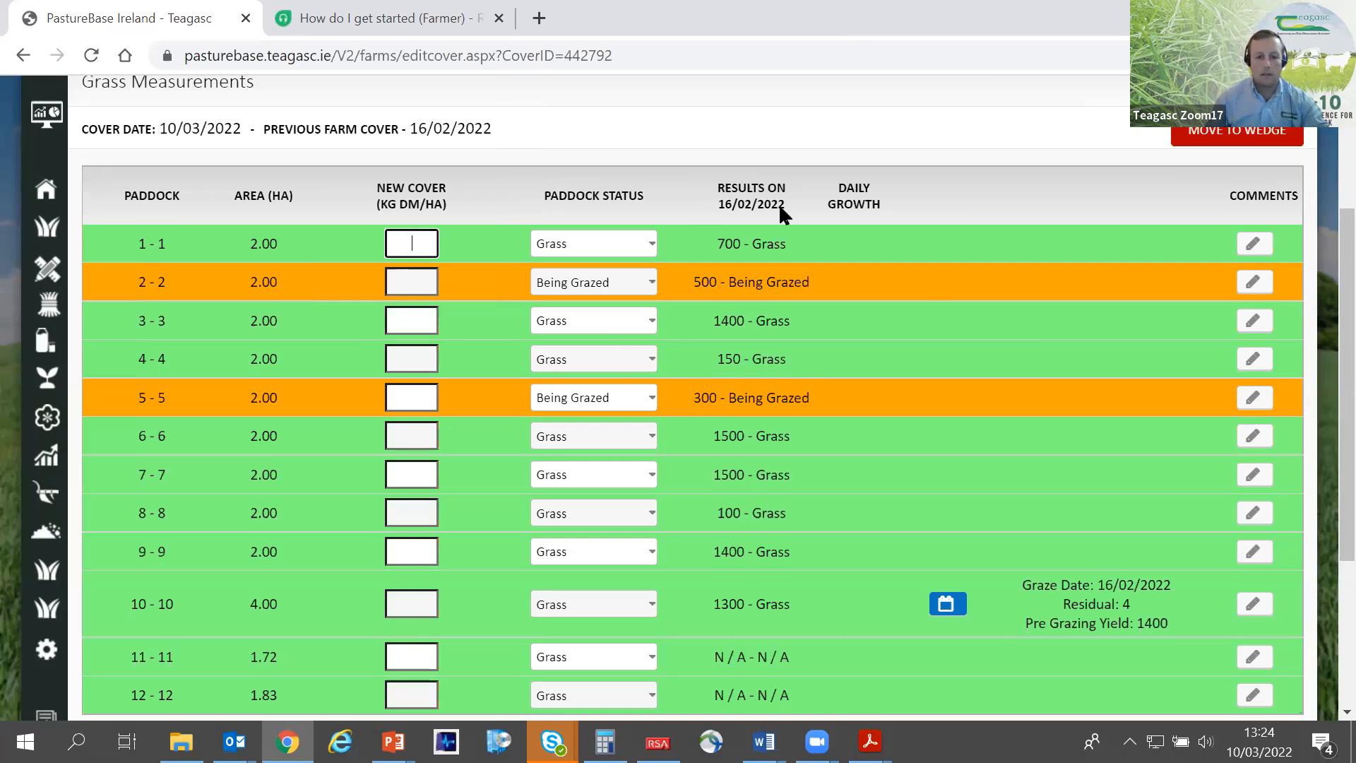
scroll(618, 329, "down", 3)
scroll(492, 297, "up", 4)
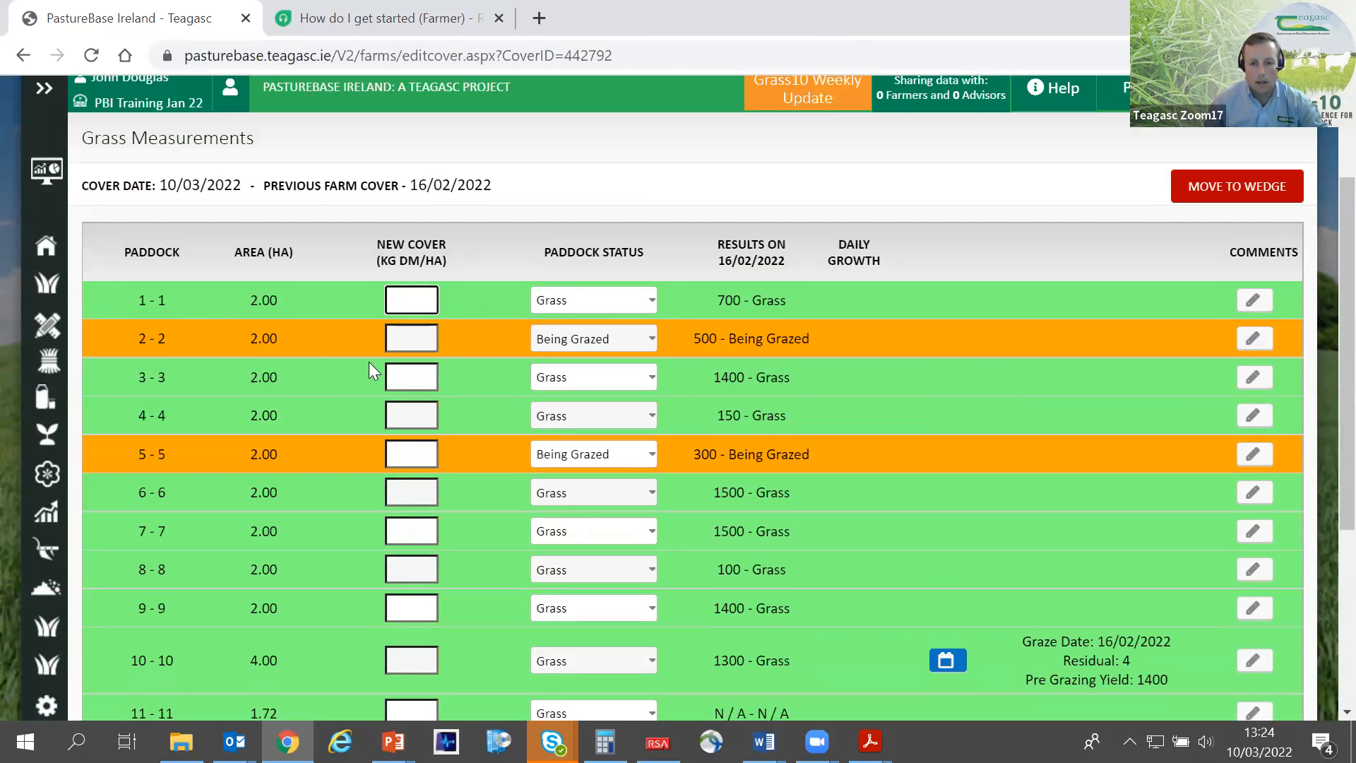
scroll(353, 352, "down", 2)
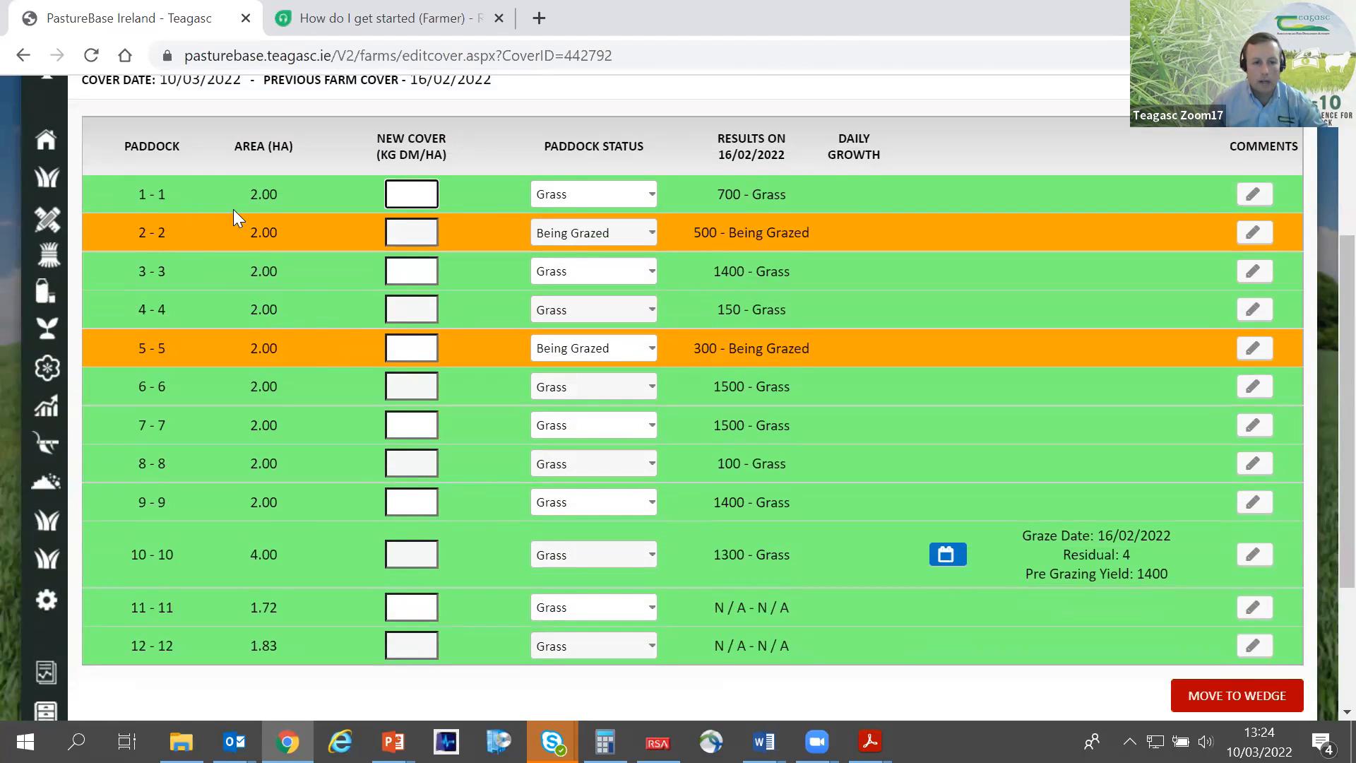
left_click_drag(130, 193, 169, 196)
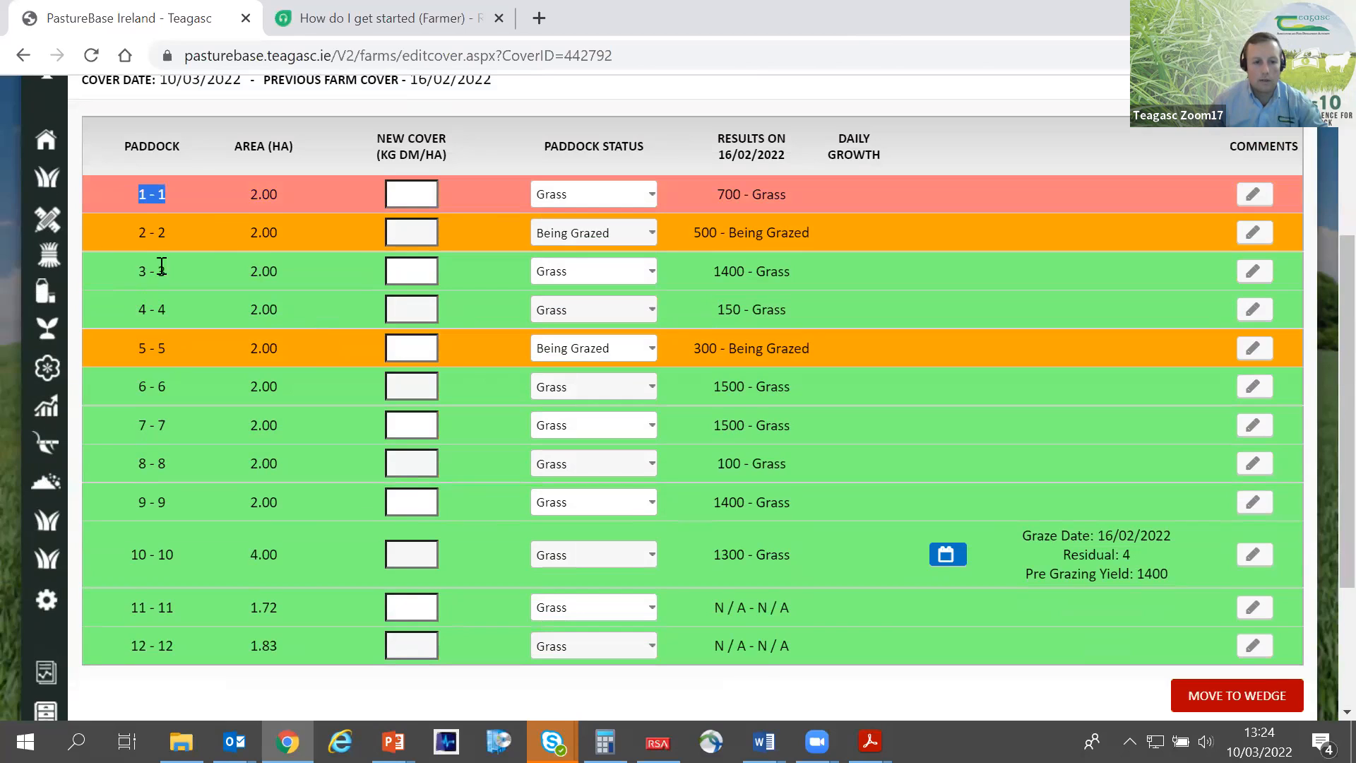
left_click(200, 194)
left_click_drag(454, 154, 360, 132)
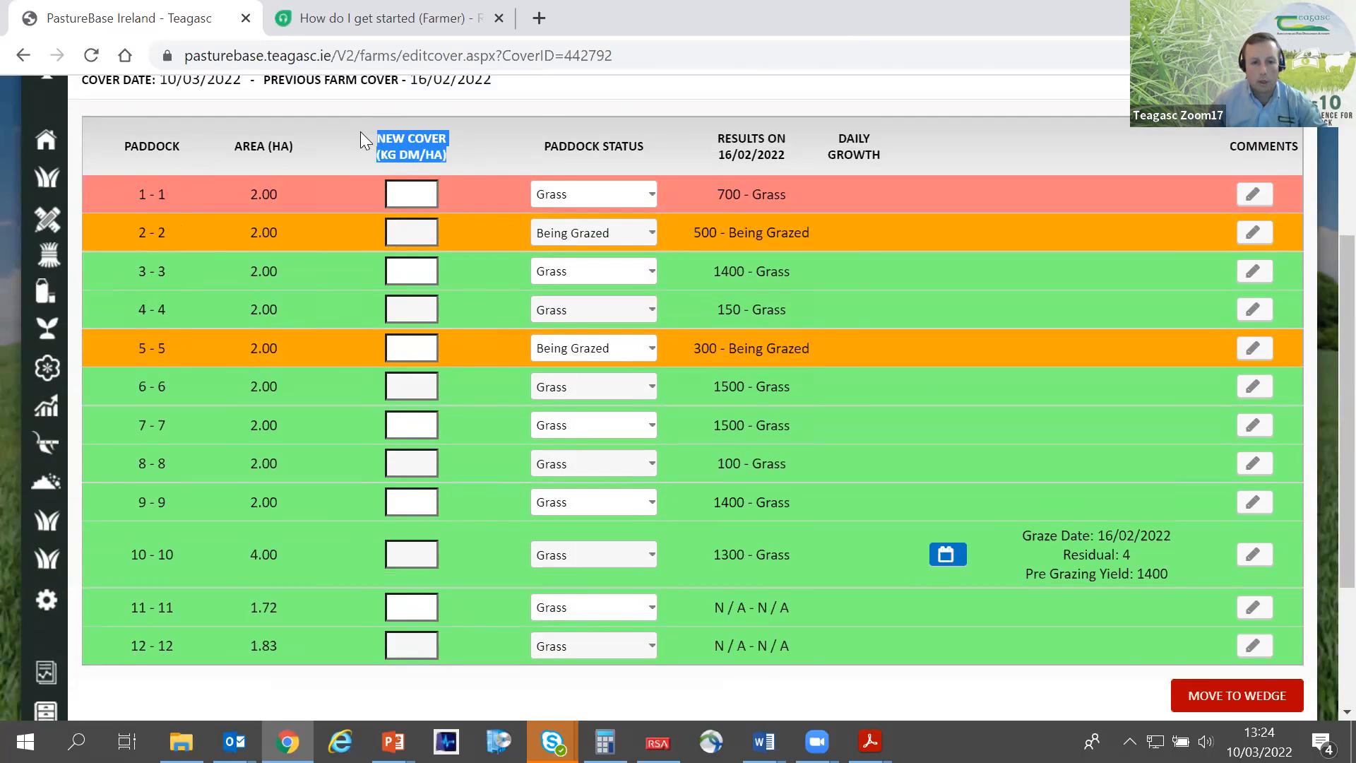
left_click_drag(641, 141, 579, 164)
- Review the status options for paddocks 1 and 2, trying Grass on paddock 2 and restoring Being Grazed
left_click(633, 203)
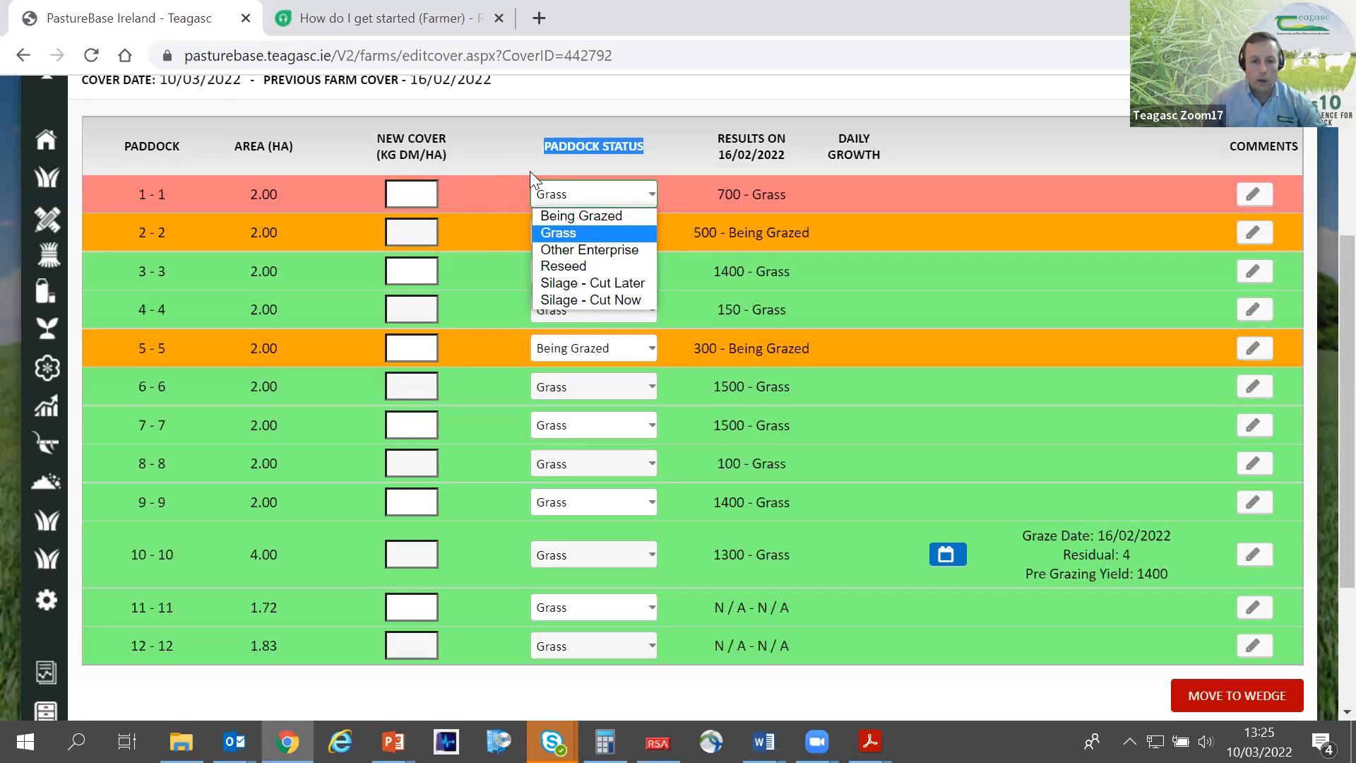
left_click(588, 201)
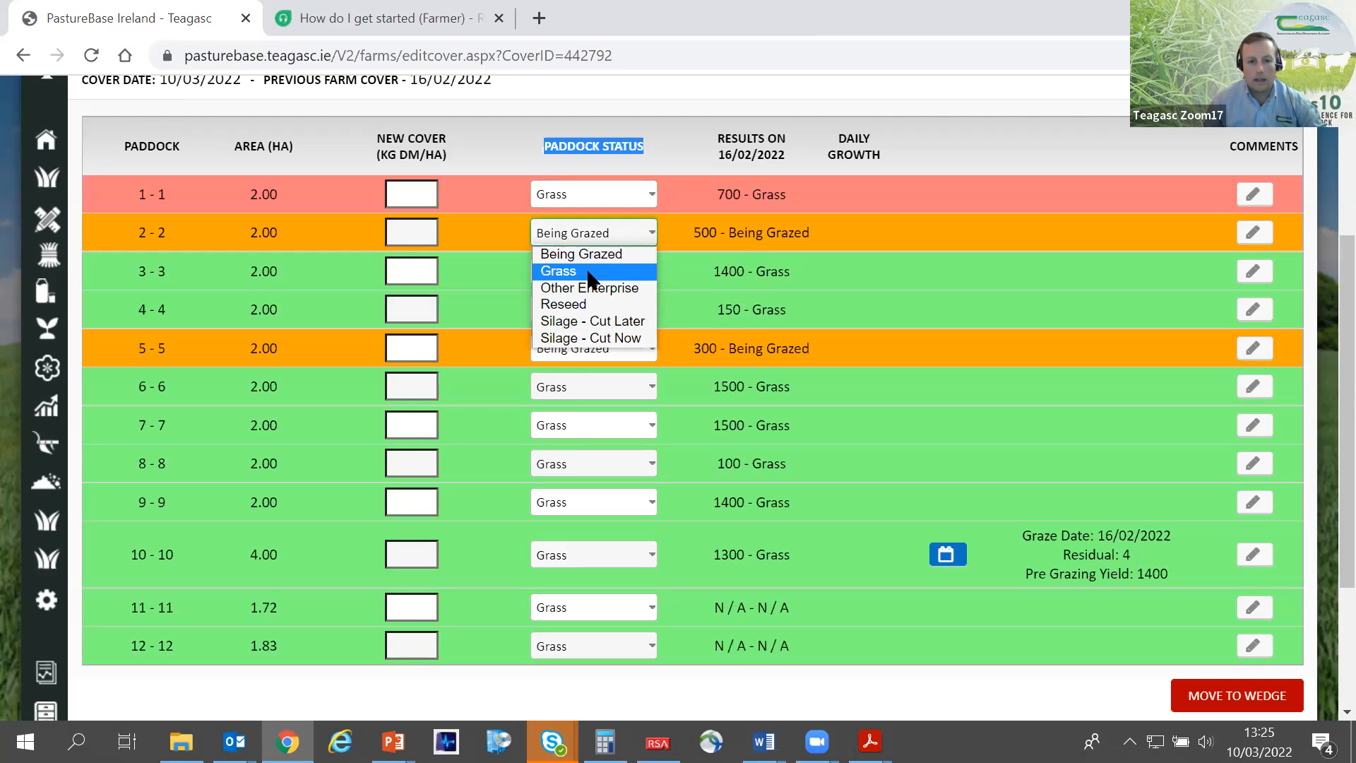
left_click(590, 273)
left_click(583, 234)
left_click(579, 255)
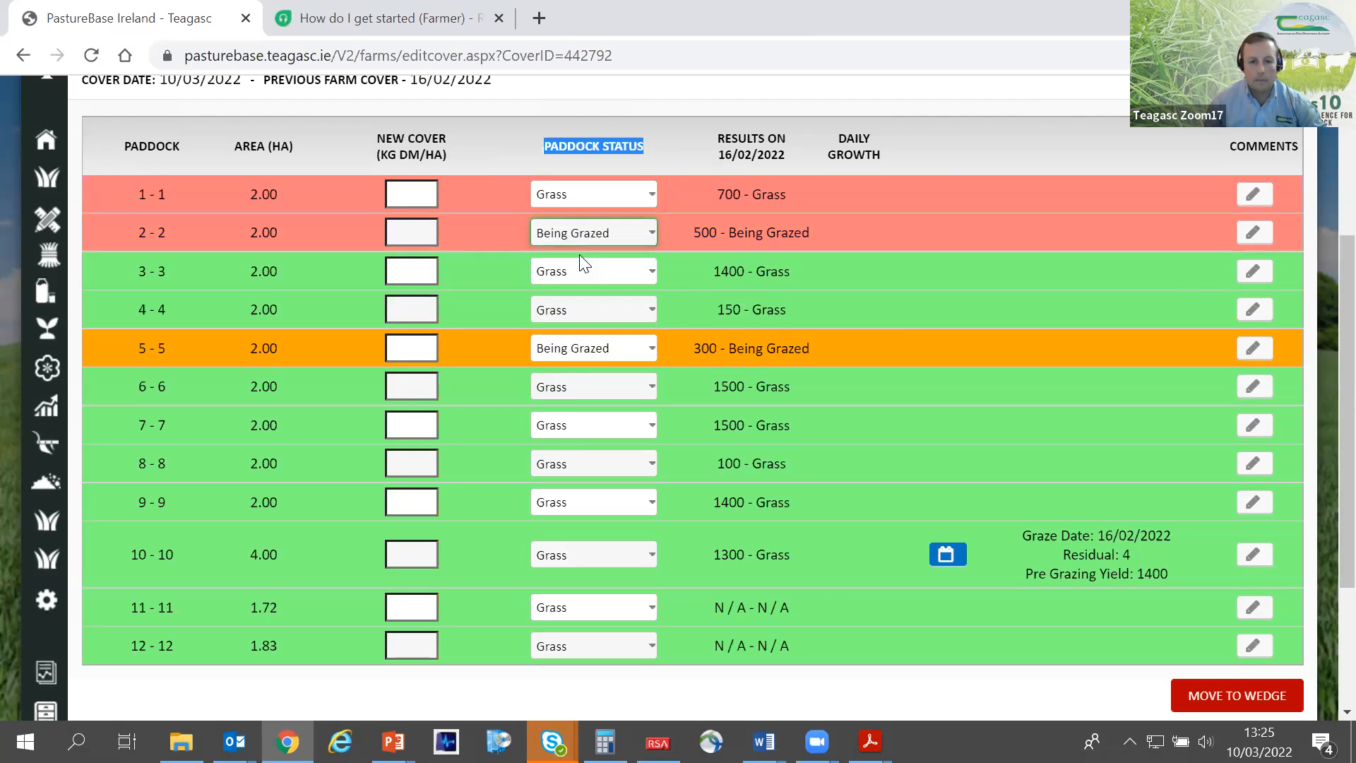
left_click(591, 199)
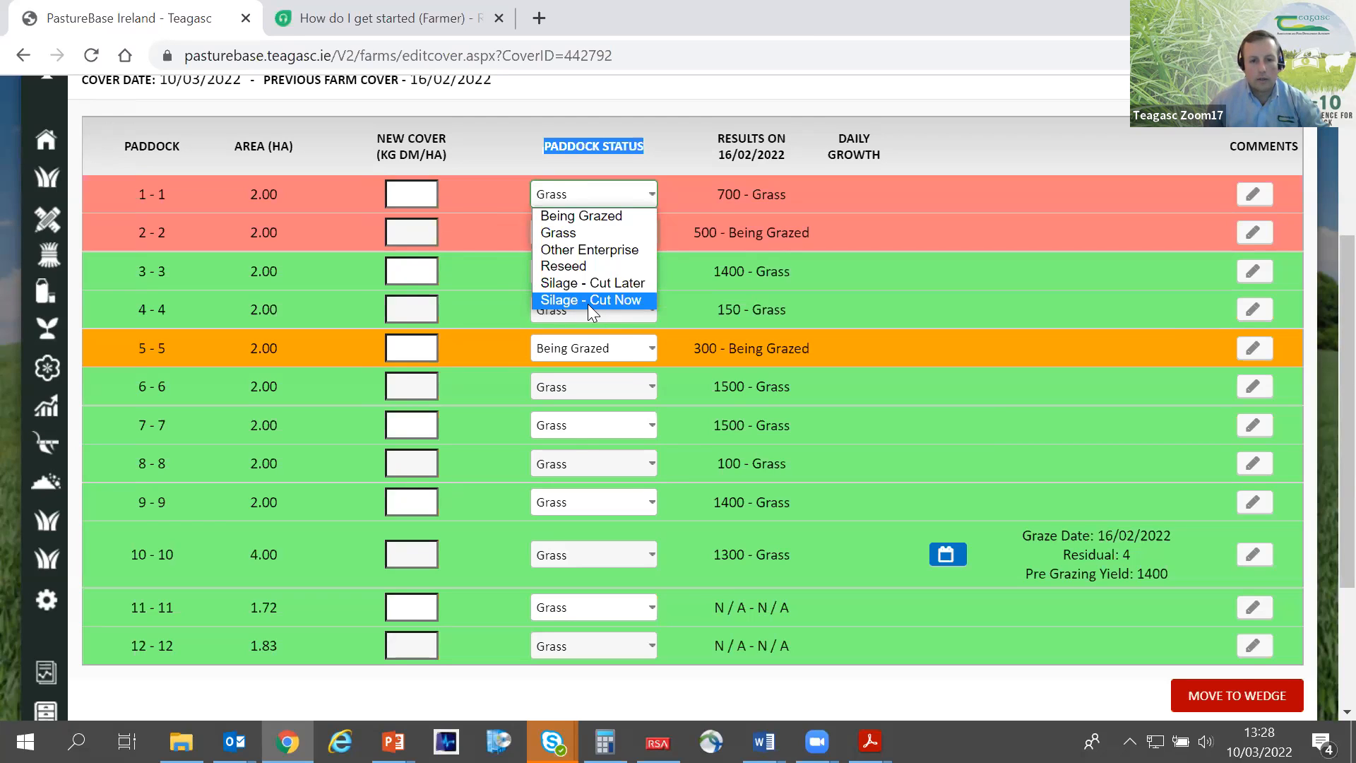
left_click(419, 191)
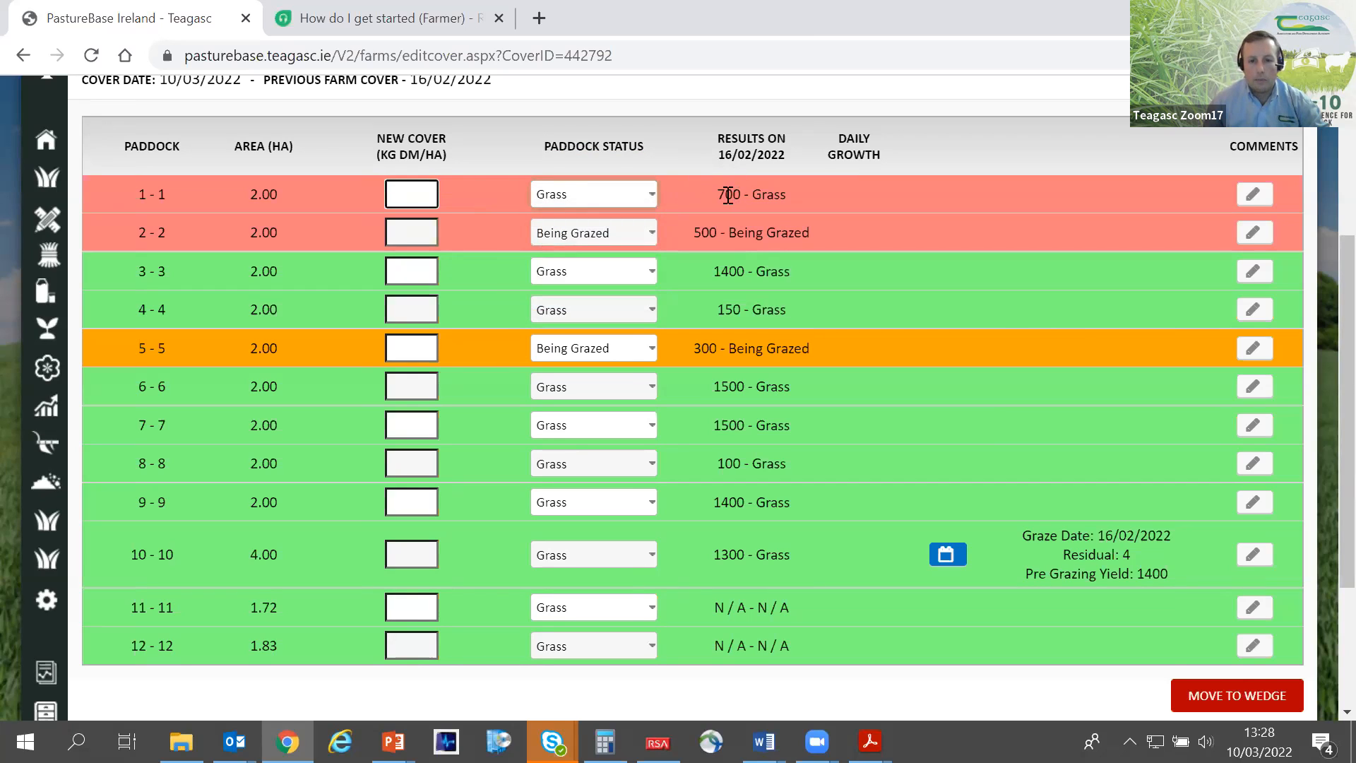
- Set paddock 1's new cover to 1000 kg DM/ha and check its previous result and daily growth
mouse_move(727, 194)
left_mouse_down()
mouse_move(733, 283)
mouse_move(721, 194)
left_mouse_up()
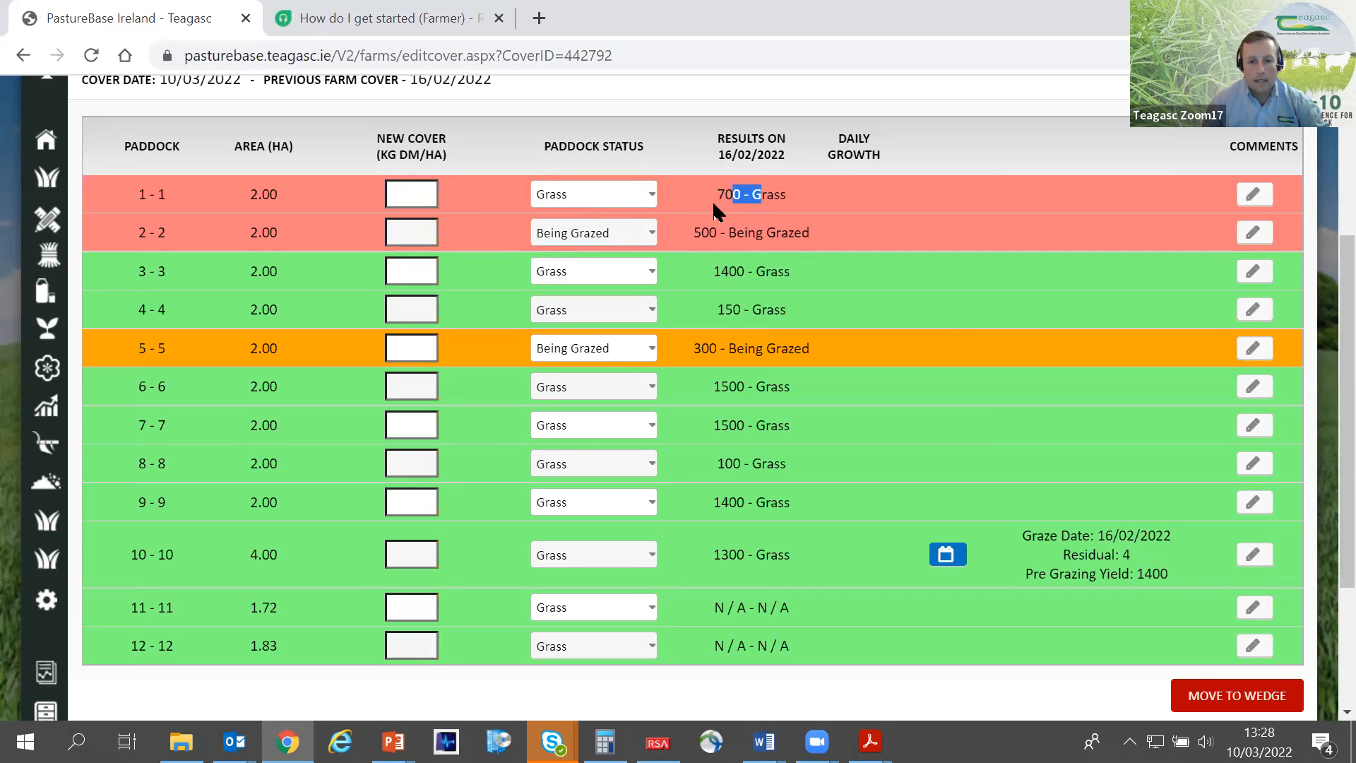
left_click(860, 191)
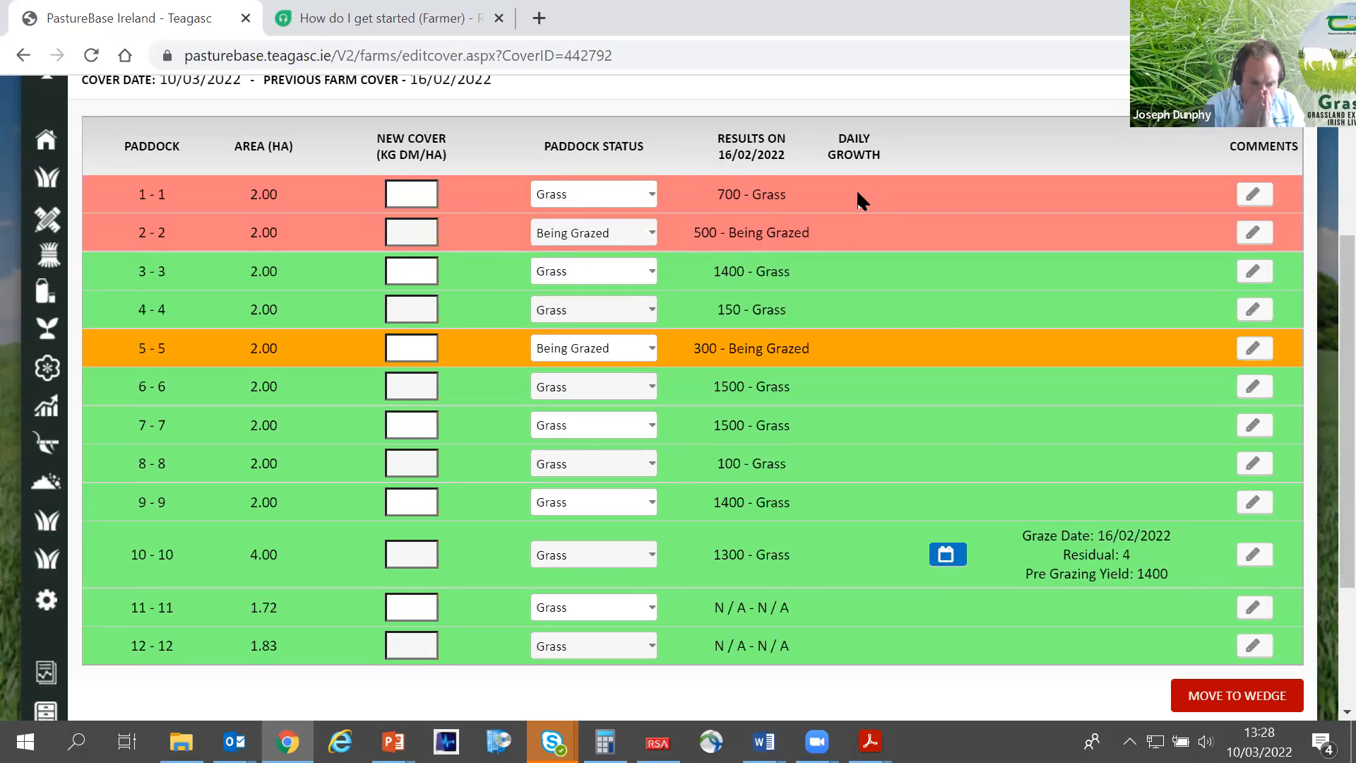
left_click(415, 190)
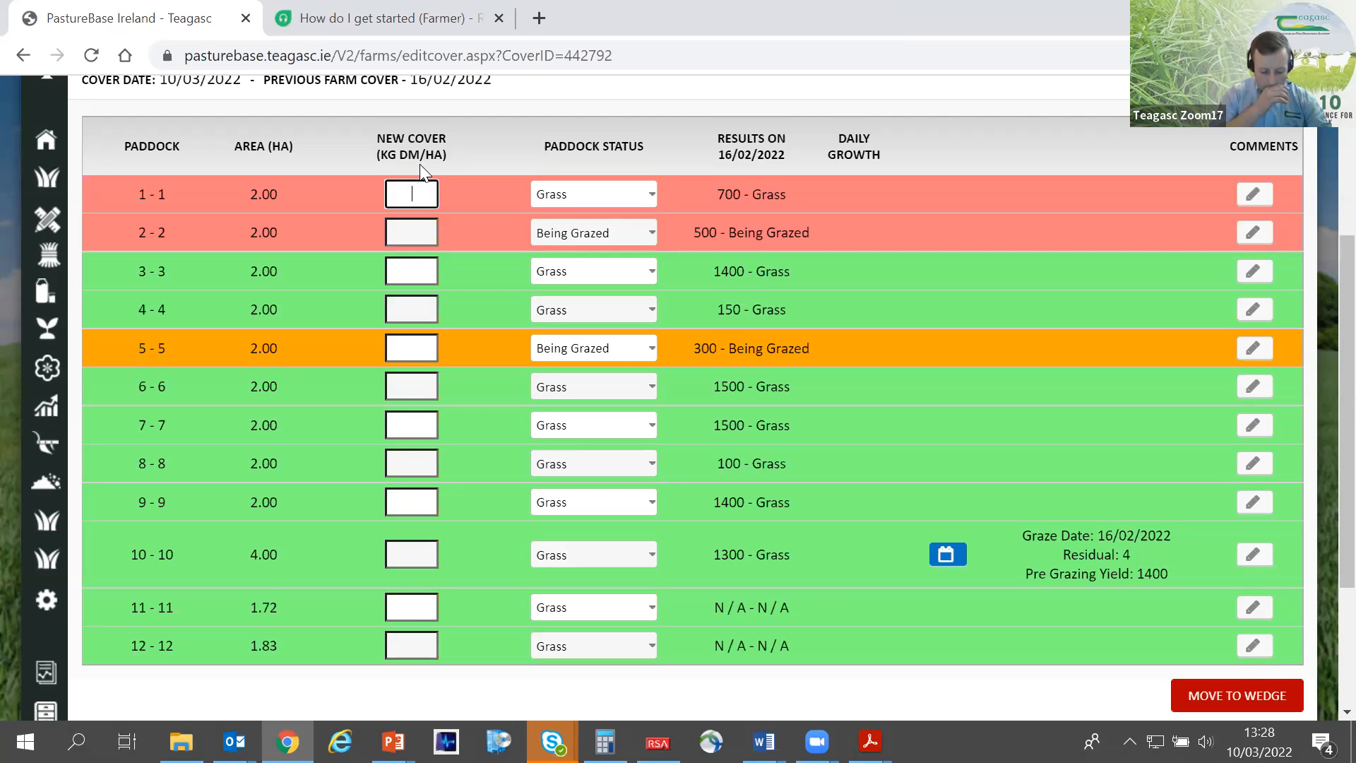
type("000")
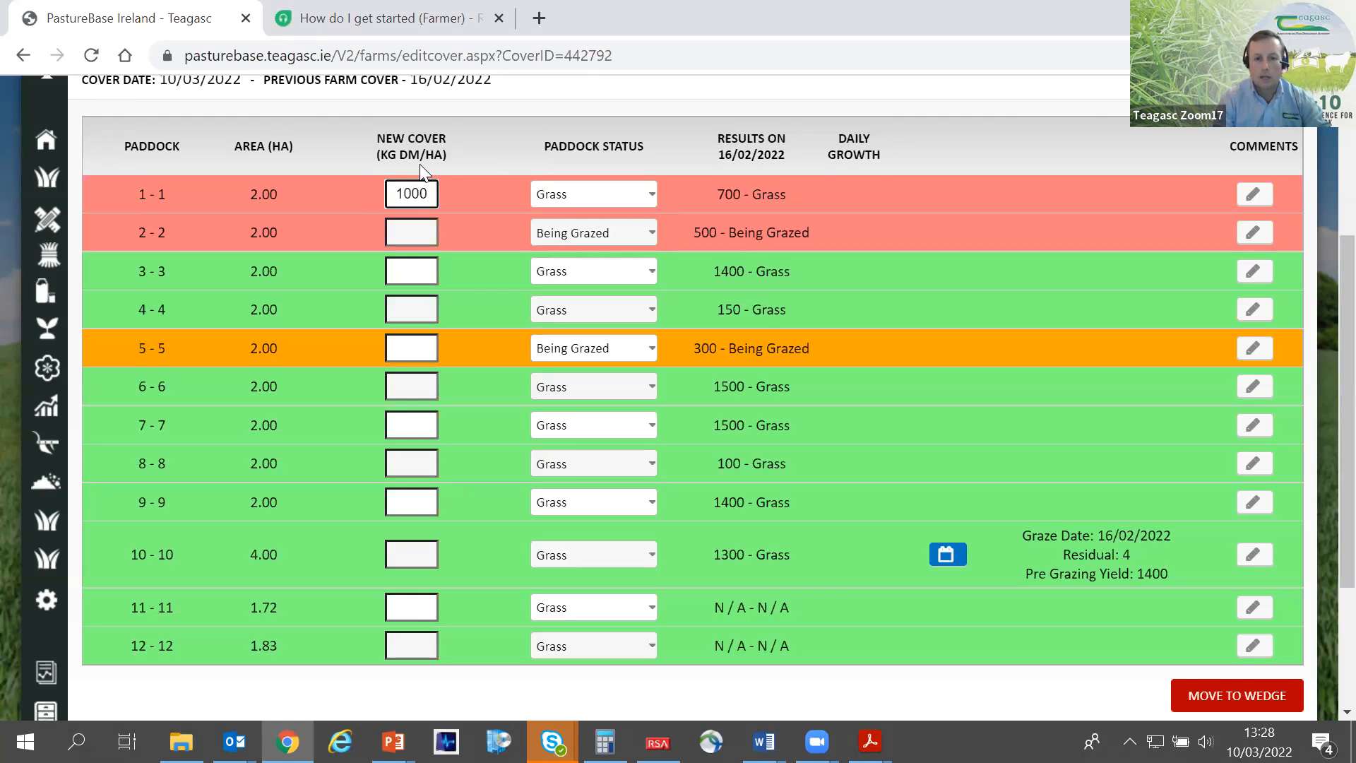
key("Tab")
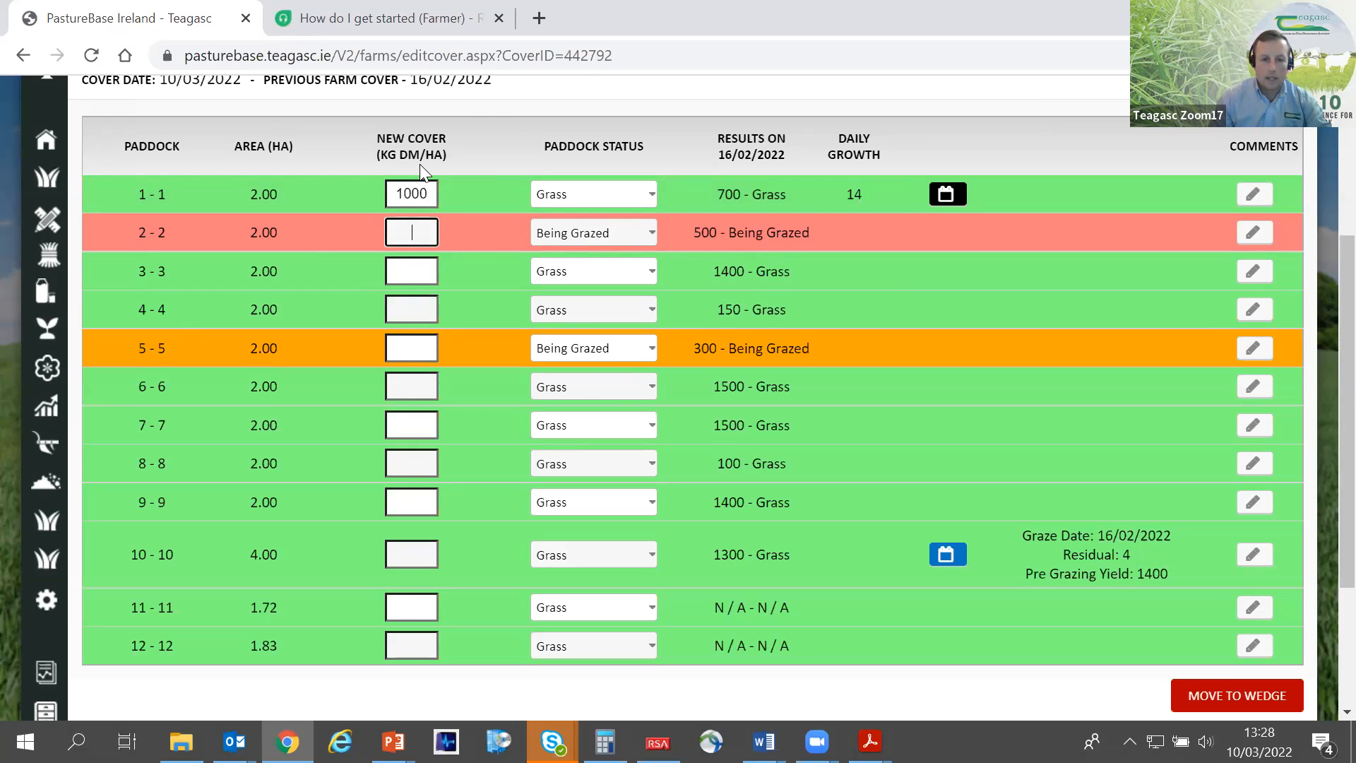
double_click(735, 194)
left_click(864, 195)
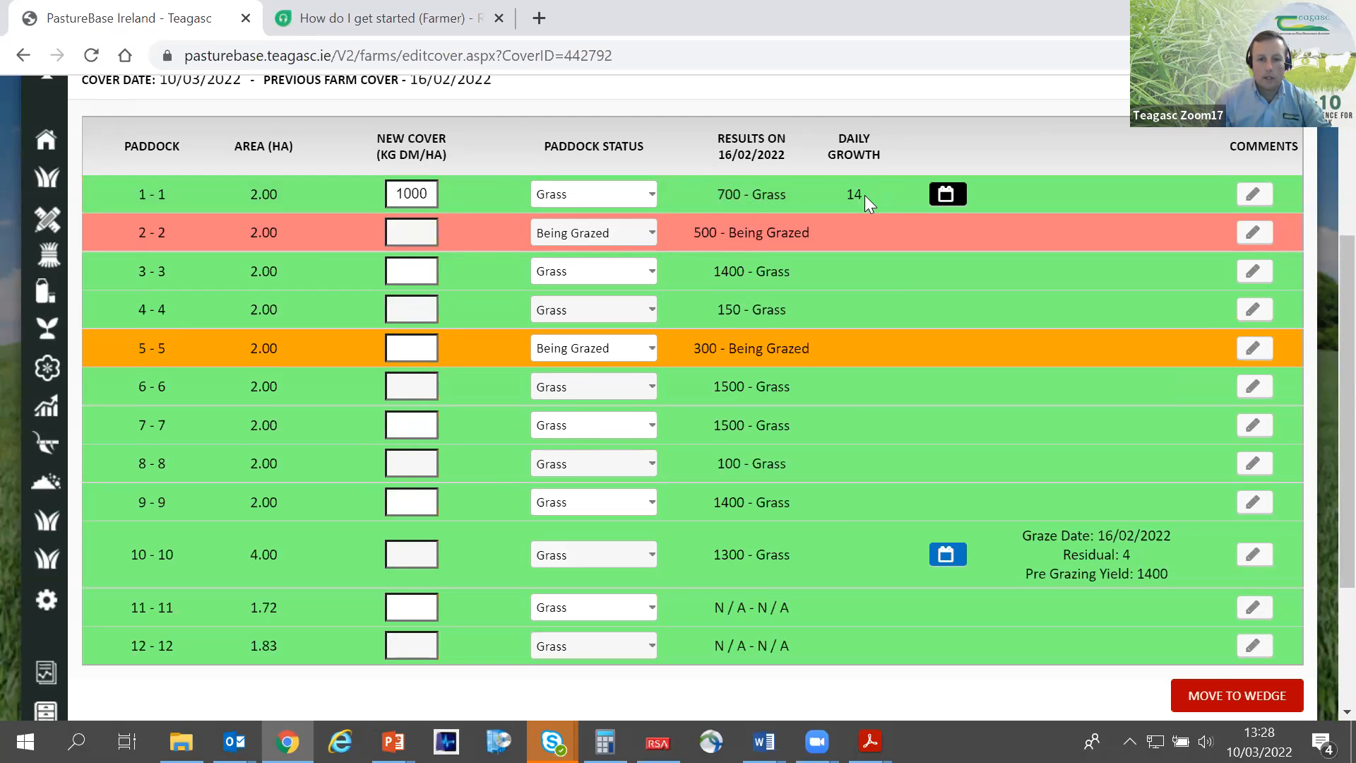
left_click(872, 198)
- Set paddock 2's new cover to 300 kg DM/ha and its status to Grass
left_click(415, 234)
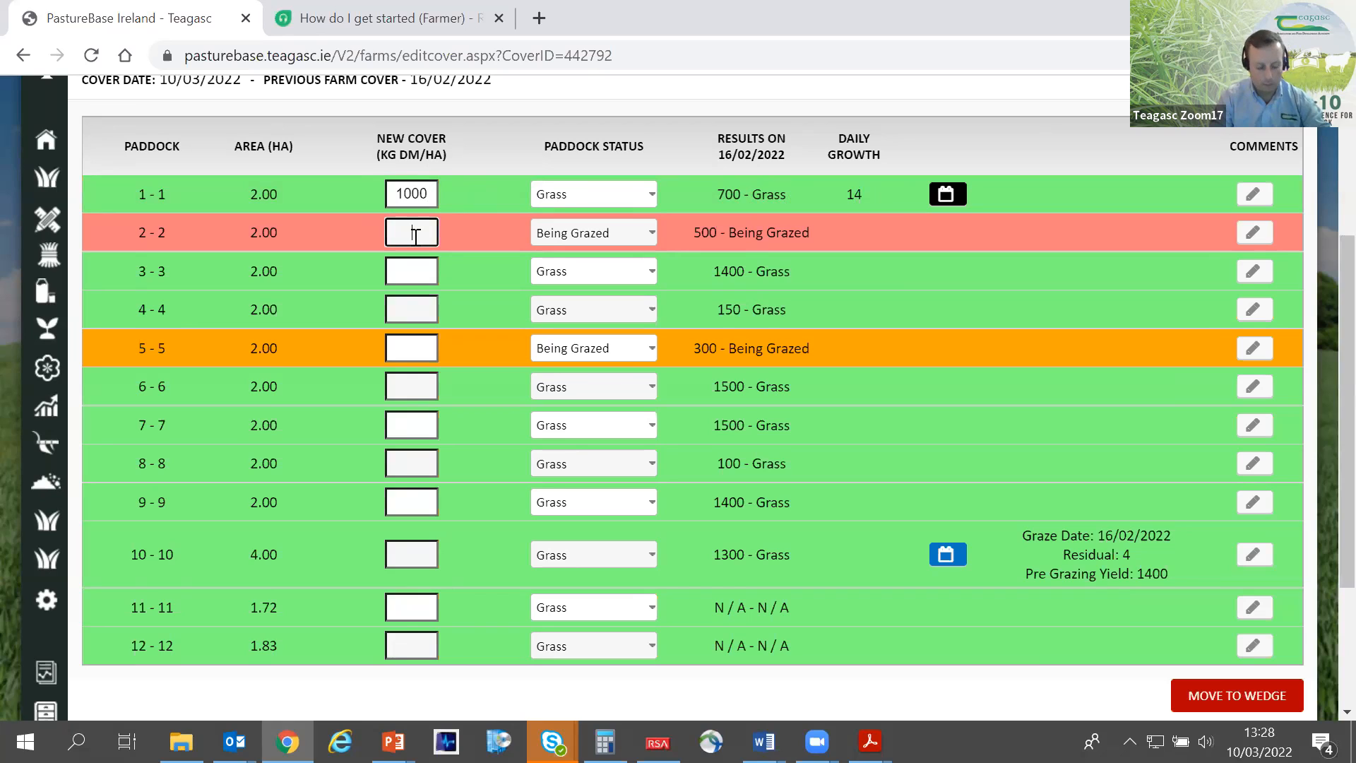
type("300")
key("Tab")
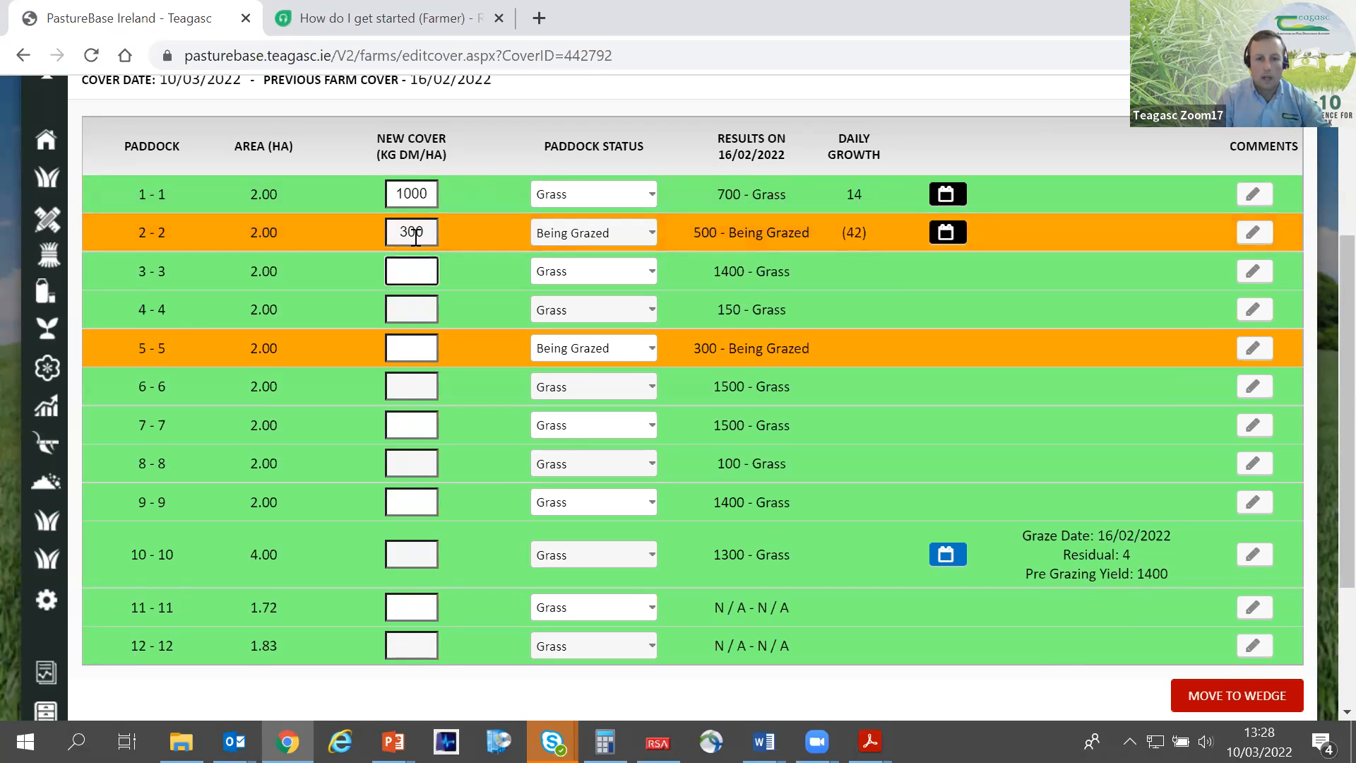
left_click(611, 232)
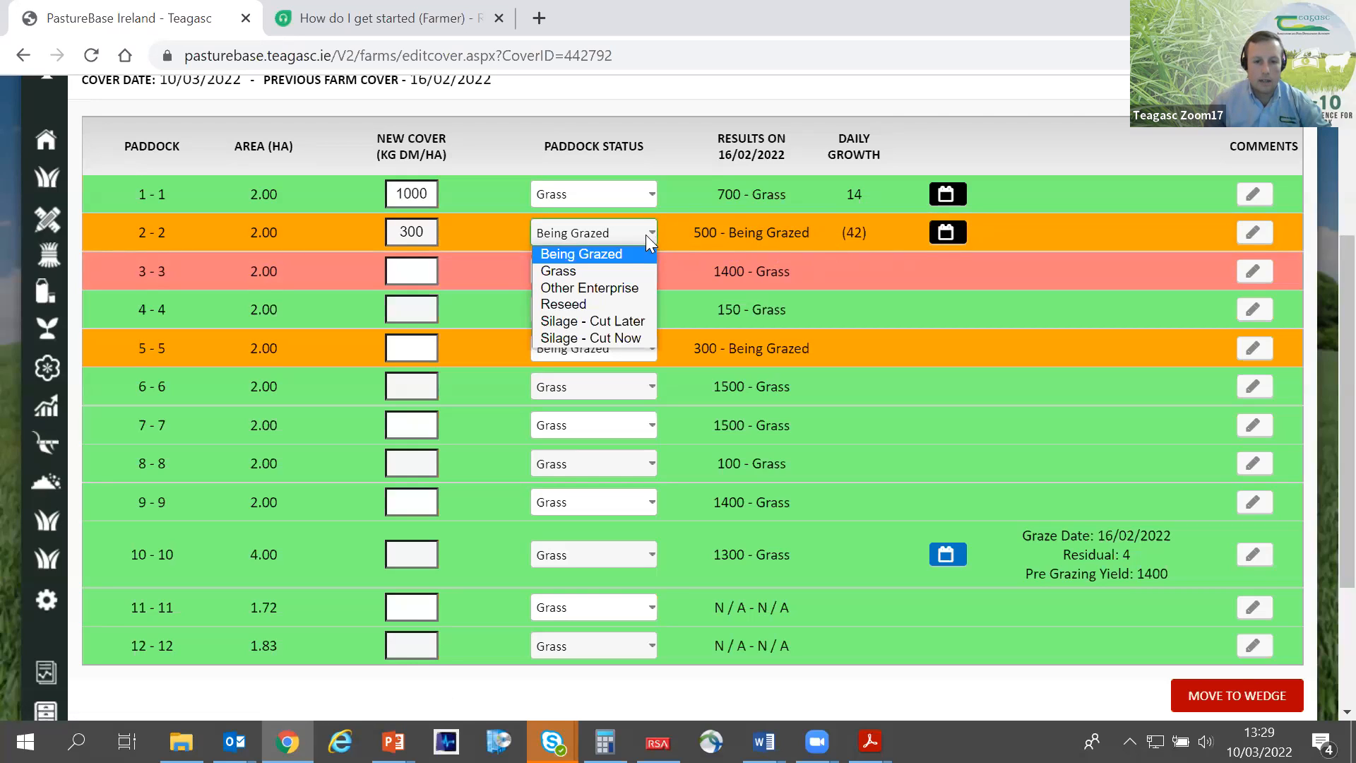
left_click(601, 268)
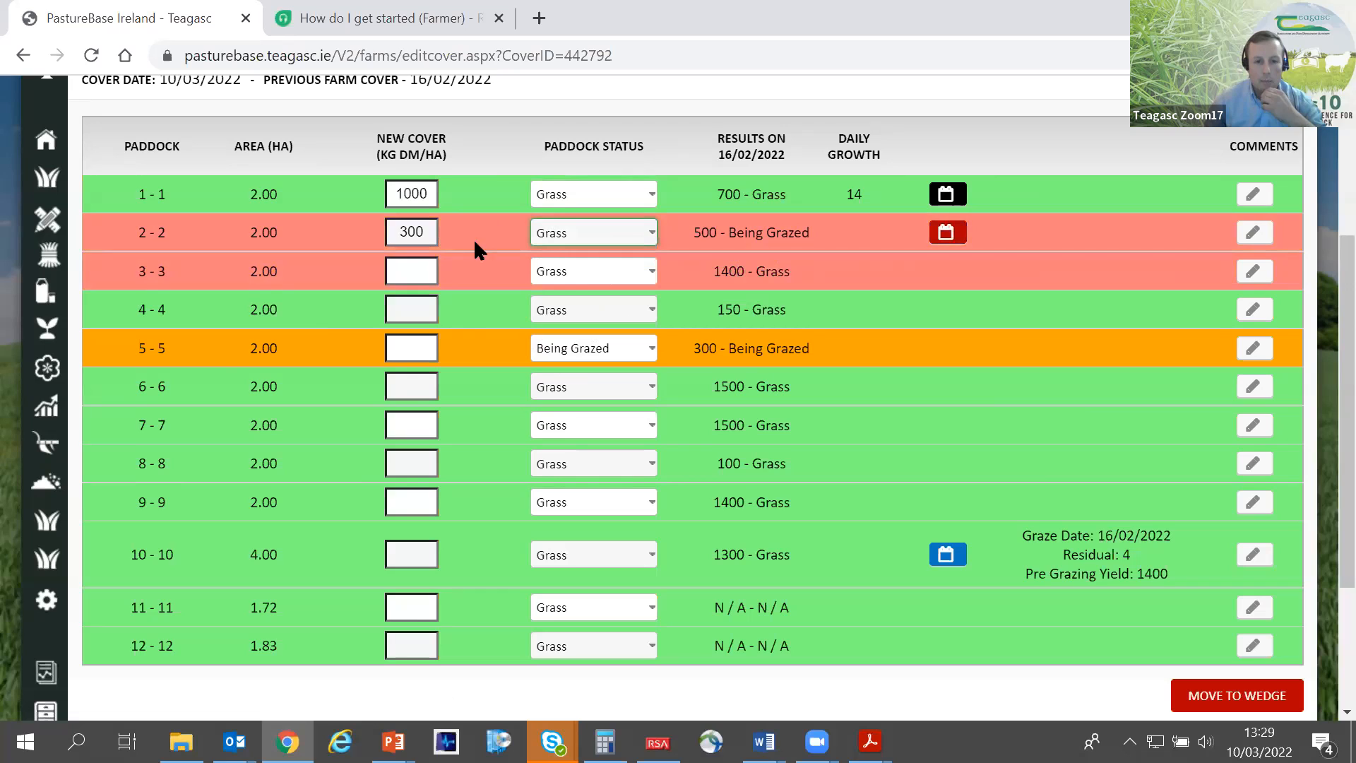
left_click(402, 278)
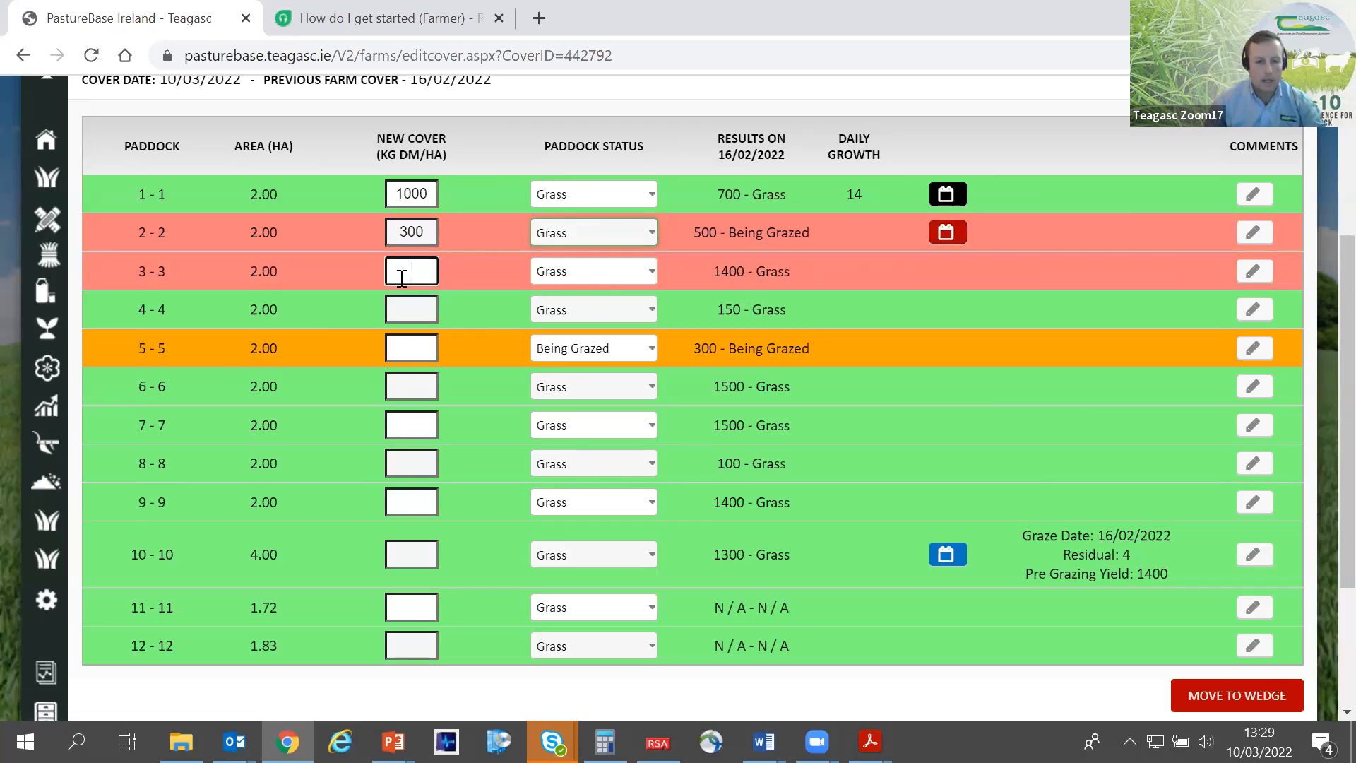
- Record paddock 2's grazing date as 22/02/2022 with a pre-grazing yield of 1200 kg DM/ha and save the event
left_click(947, 233)
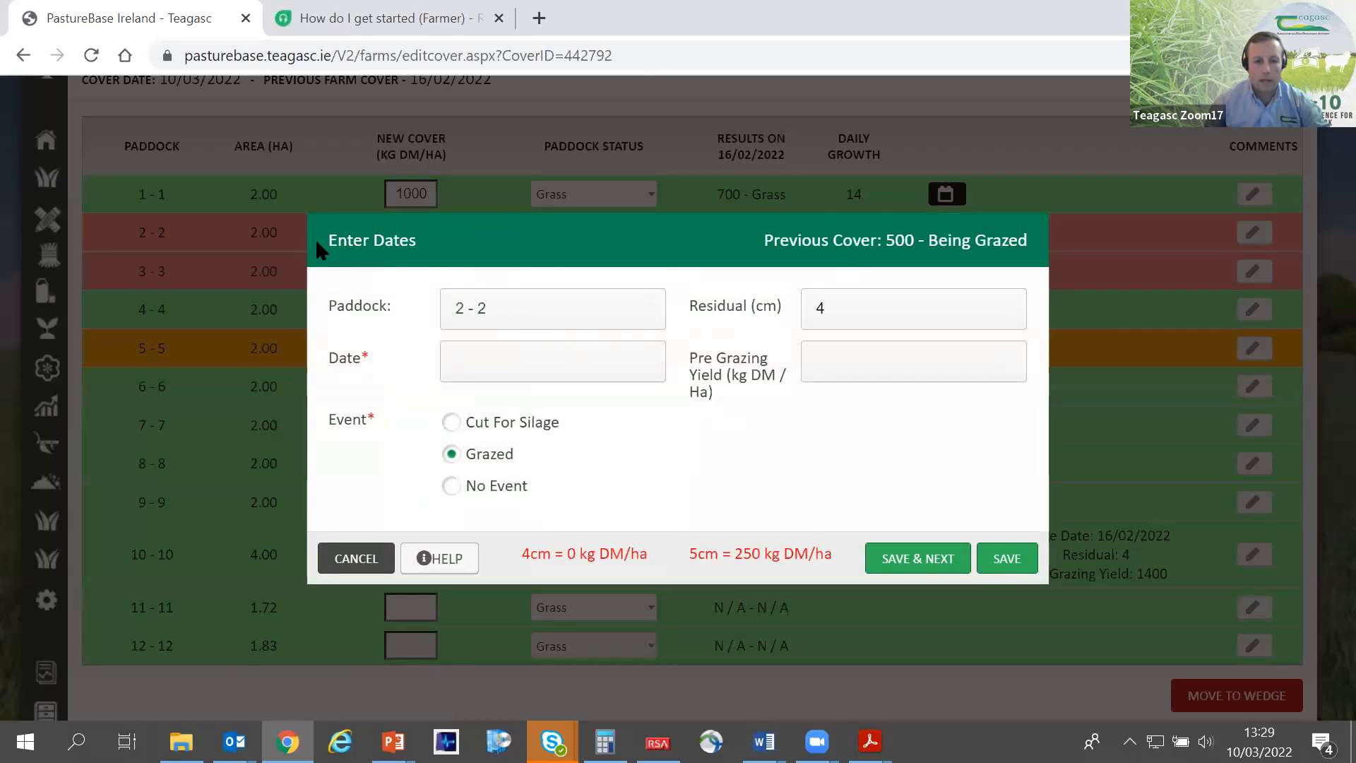
left_click(529, 353)
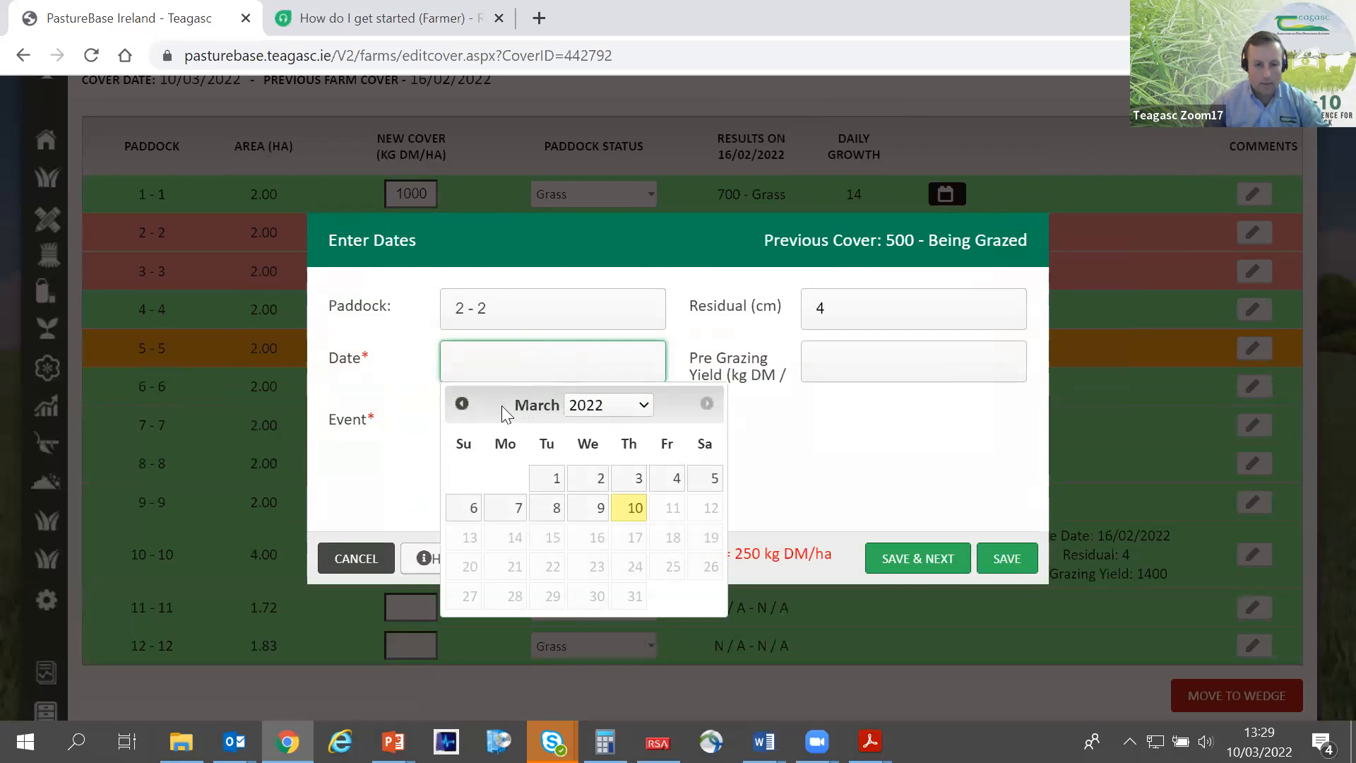
left_click(462, 404)
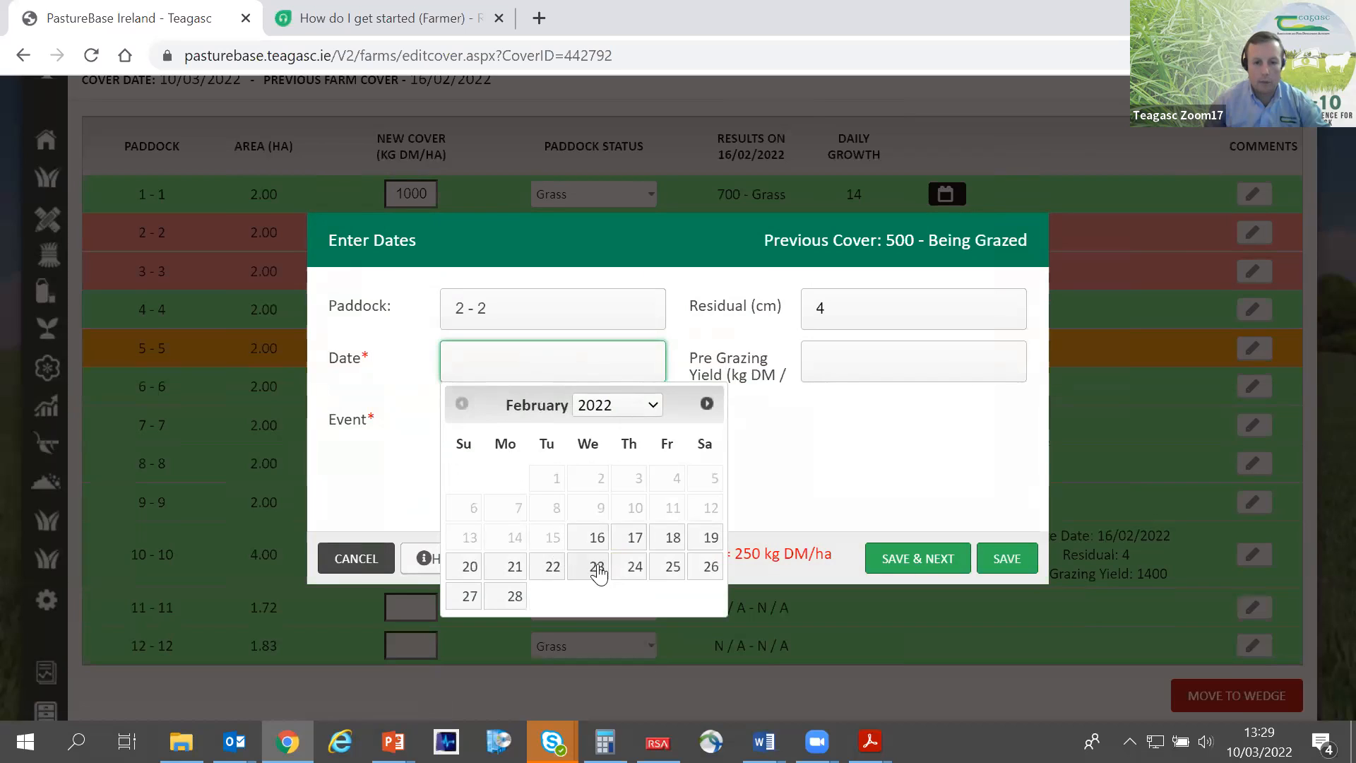
left_click(555, 569)
left_click(831, 368)
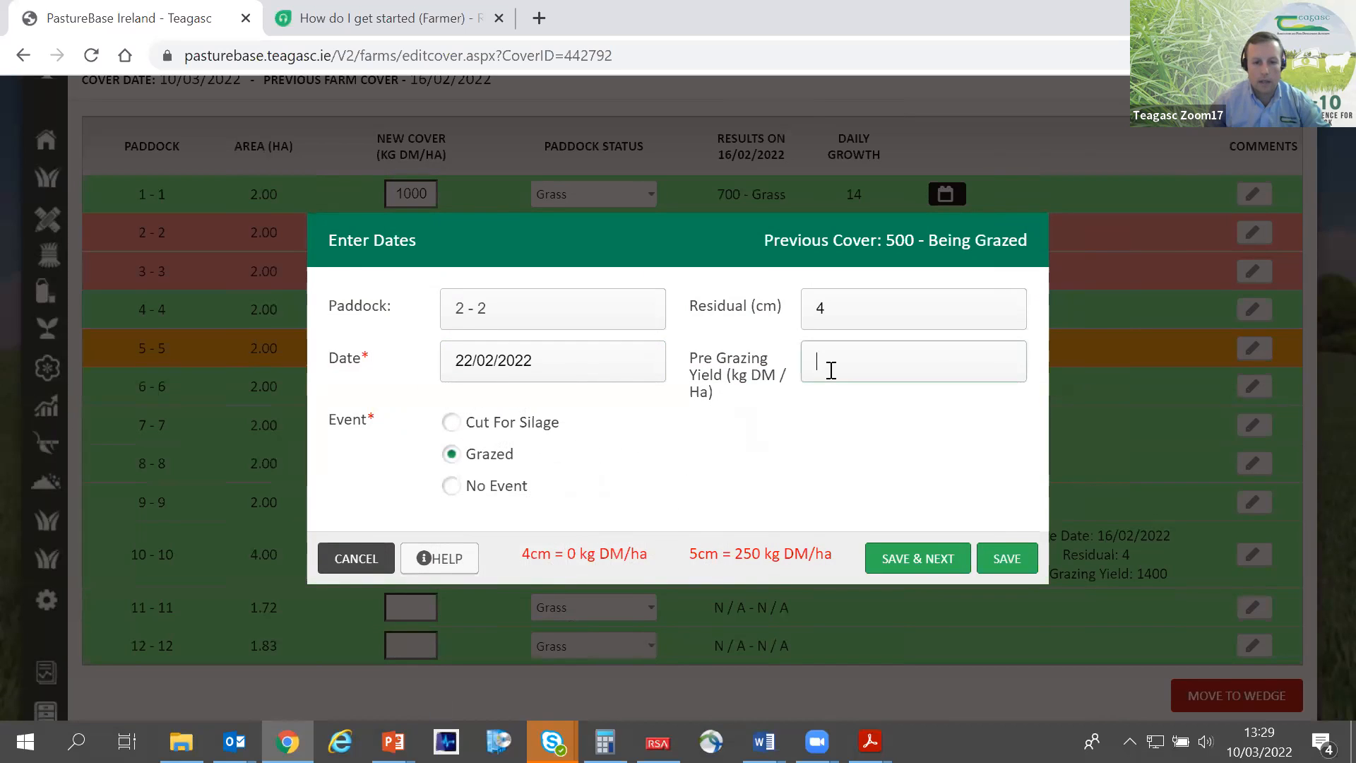
type("1200")
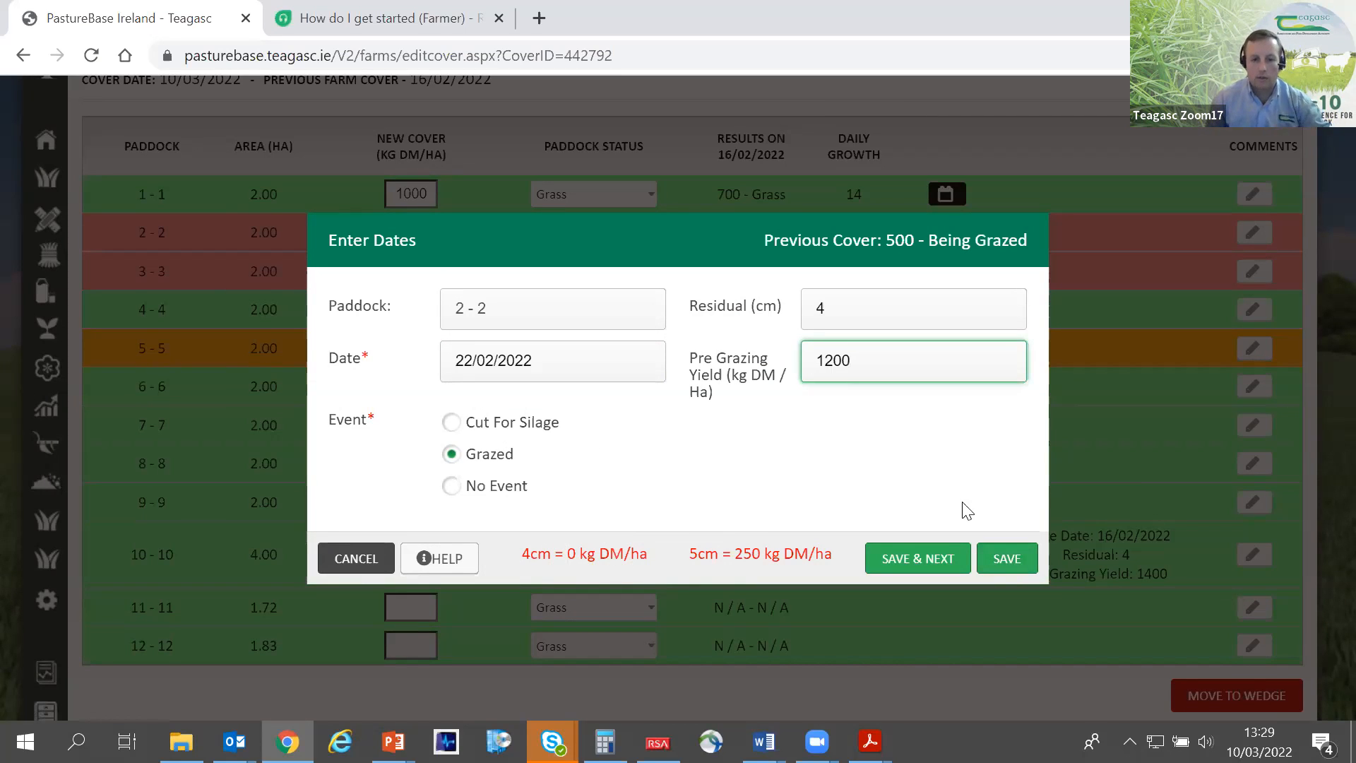
left_click(1007, 565)
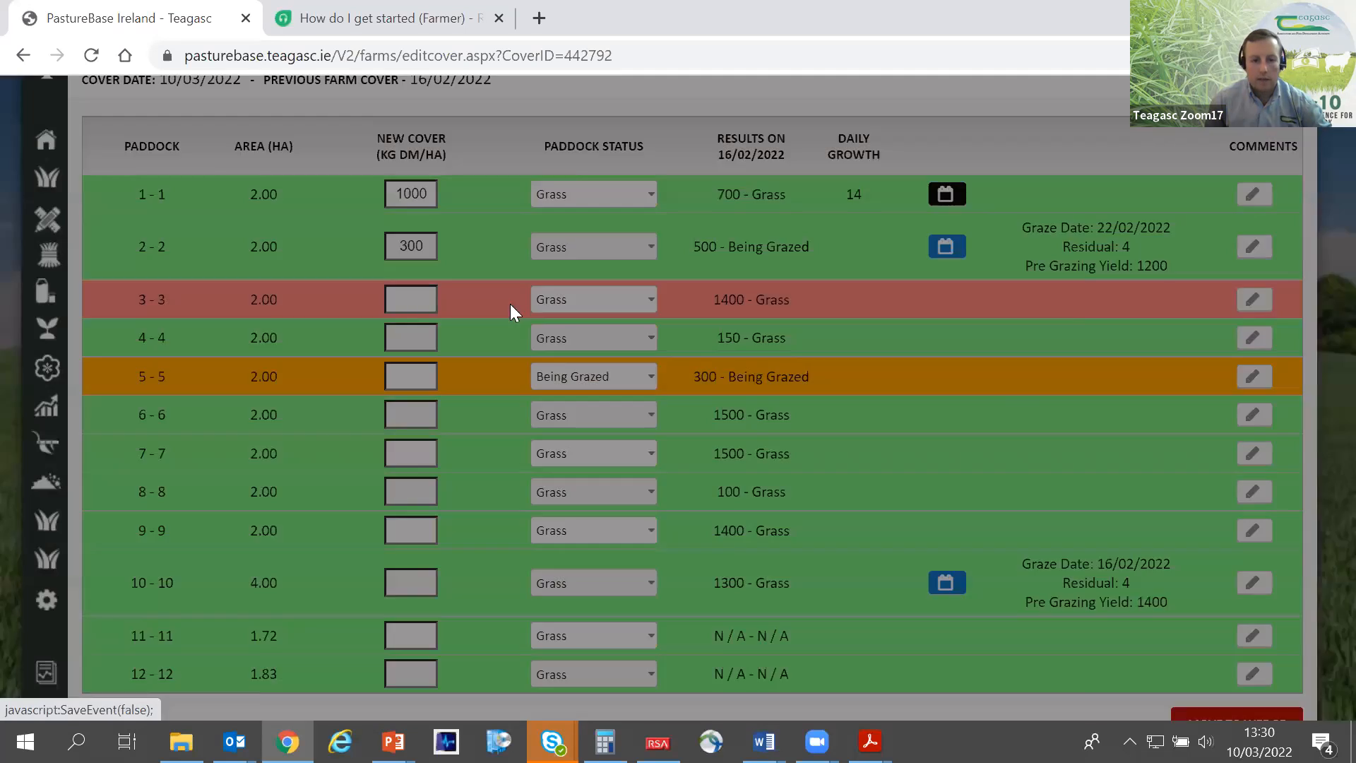
- Set paddock 3's new cover to 600 kg DM/ha with status Being Grazed, and paddock 4's new cover to 500 kg DM/ha
left_click(399, 298)
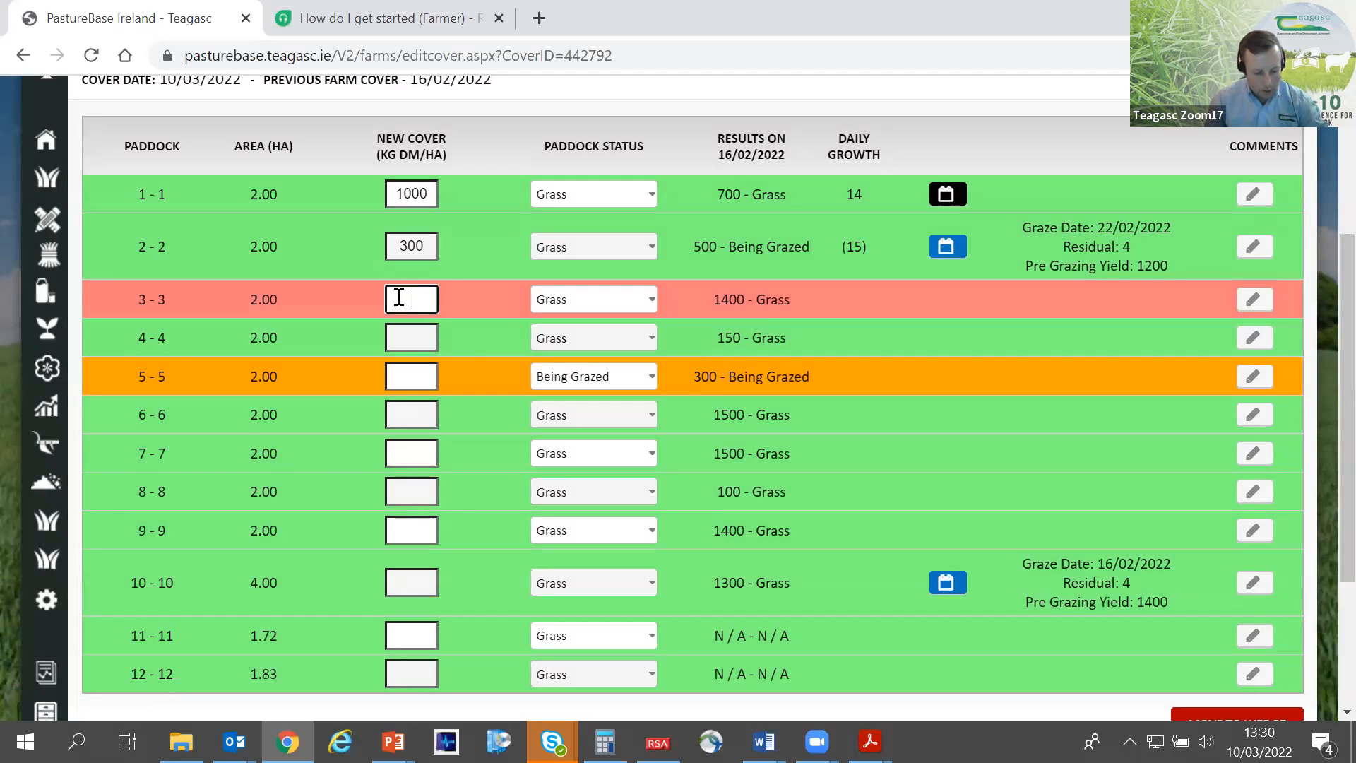
type("600")
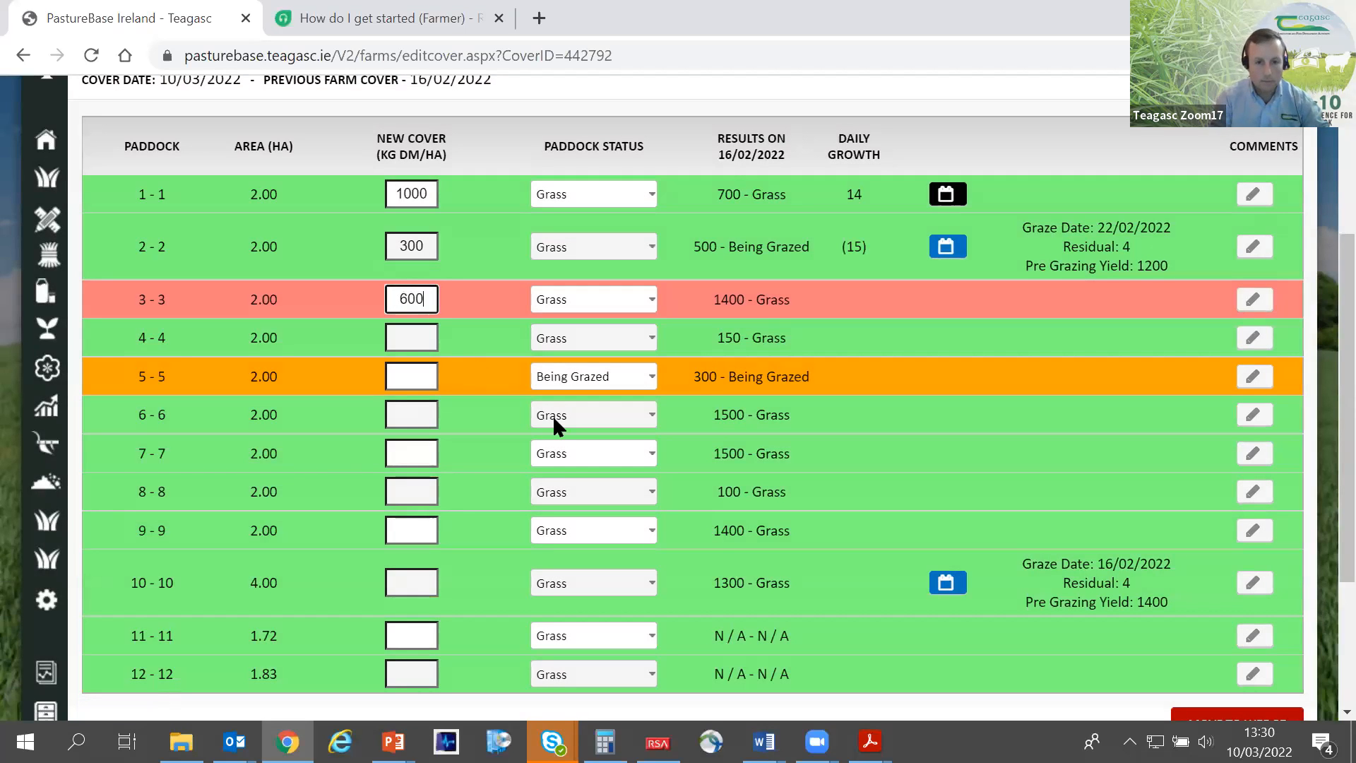
left_click(609, 306)
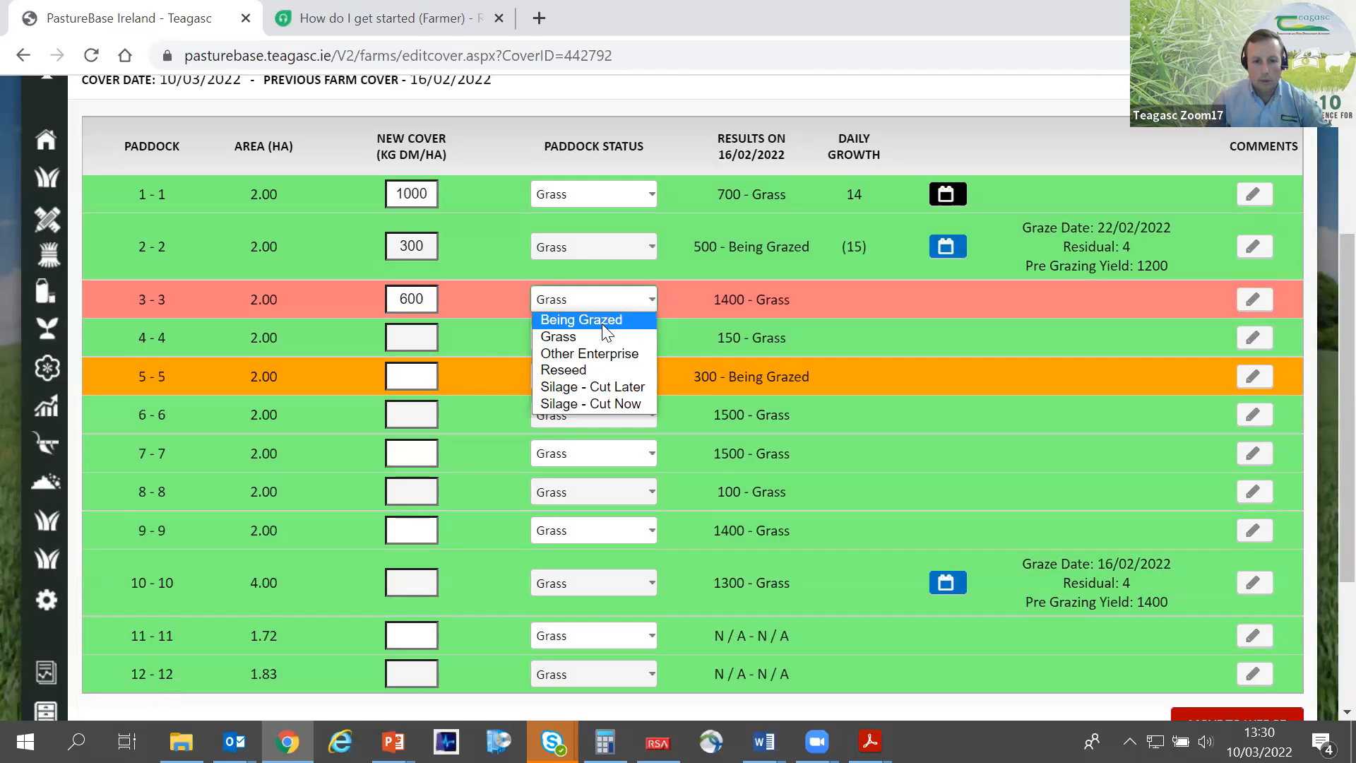
left_click(586, 317)
left_click(407, 342)
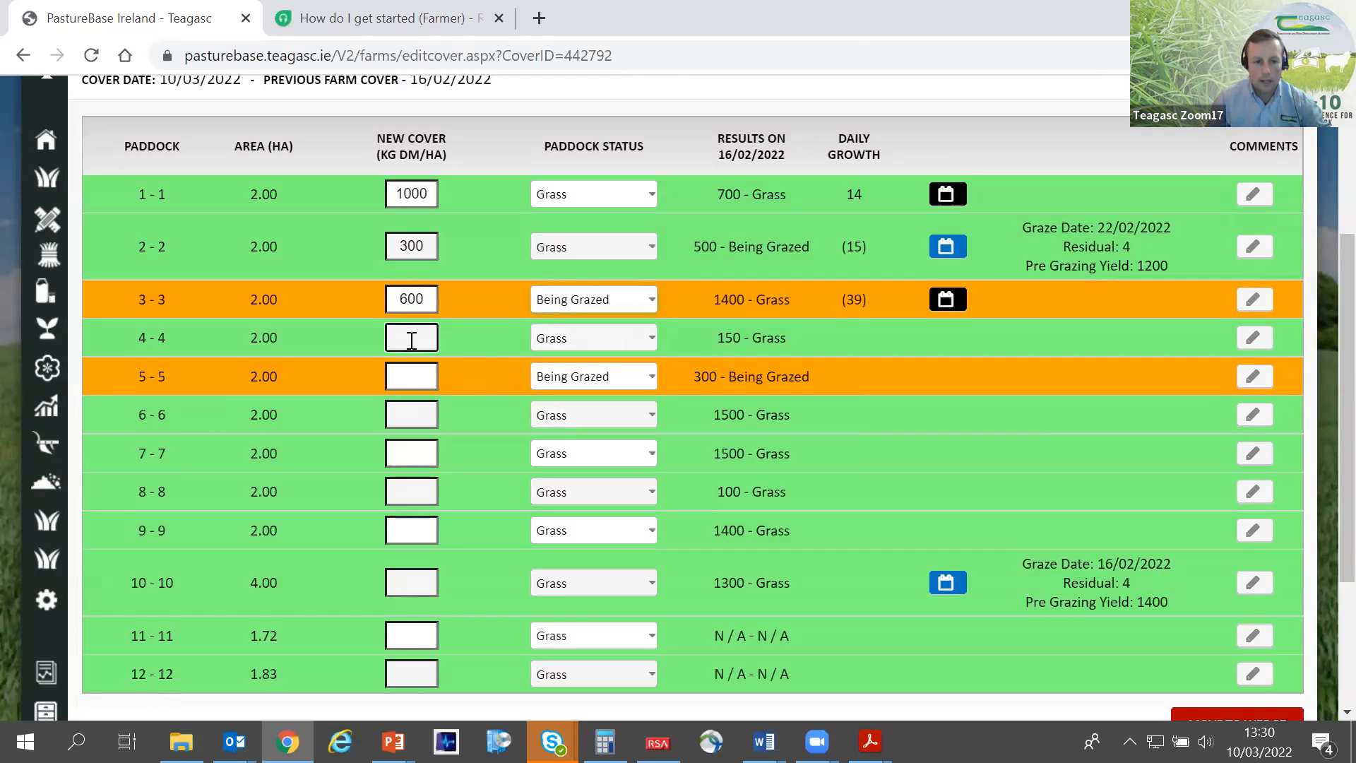
type("500")
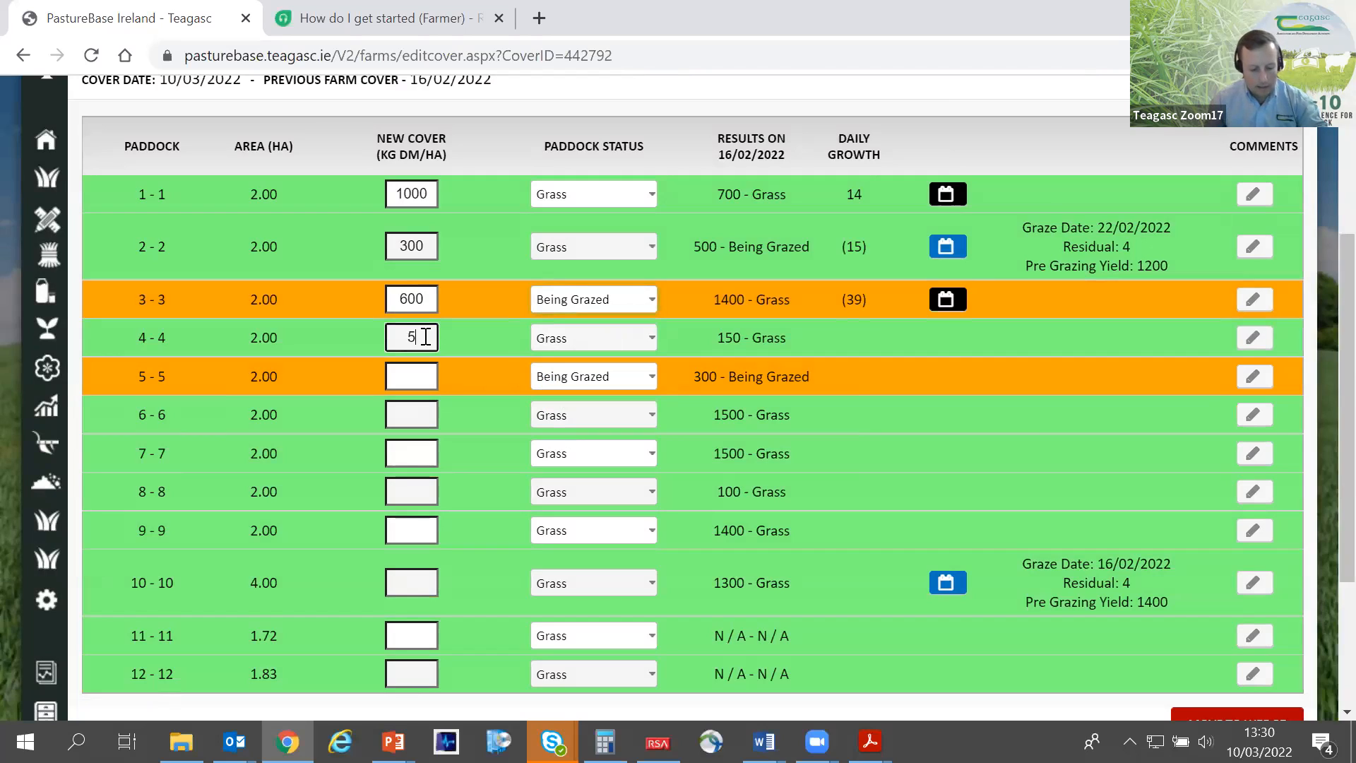
- Set paddock 5's new cover to 200 kg DM/ha and its status to Grass
left_click(431, 378)
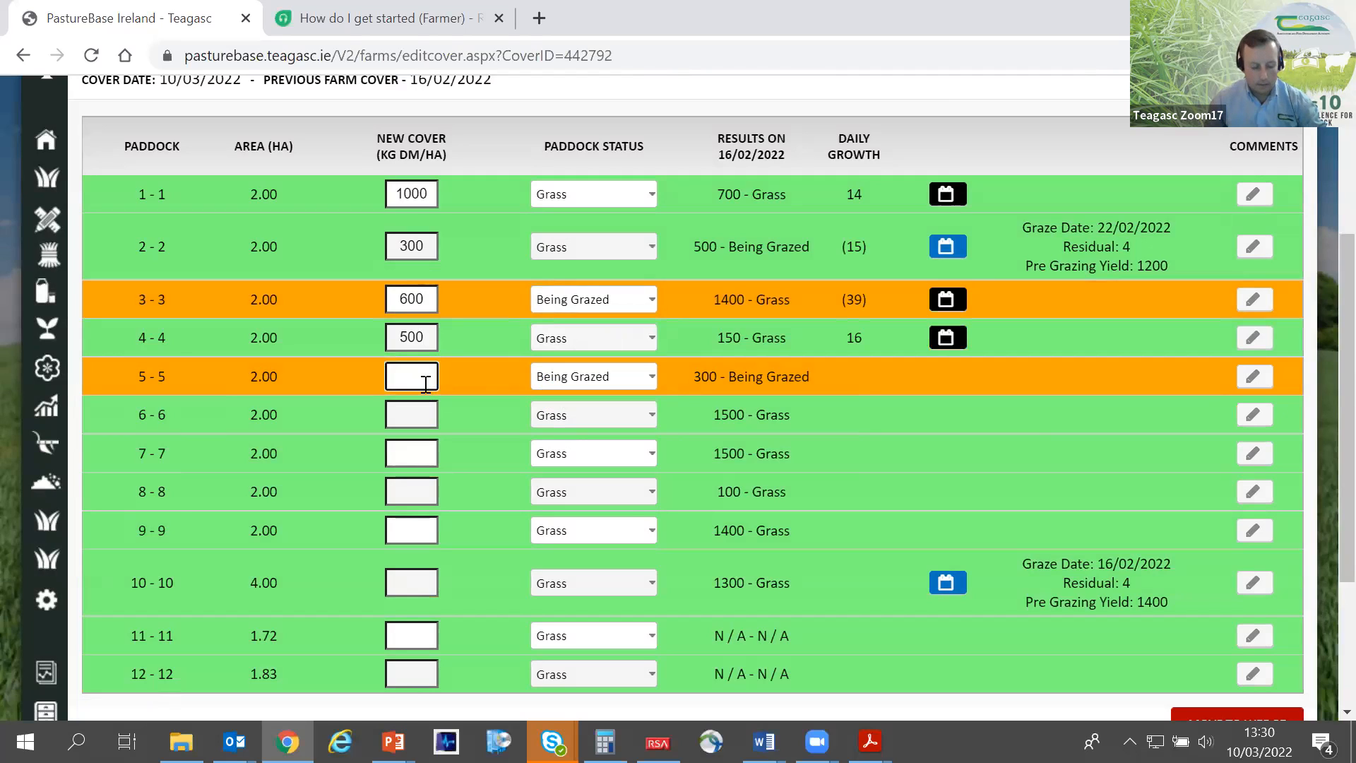
type("200")
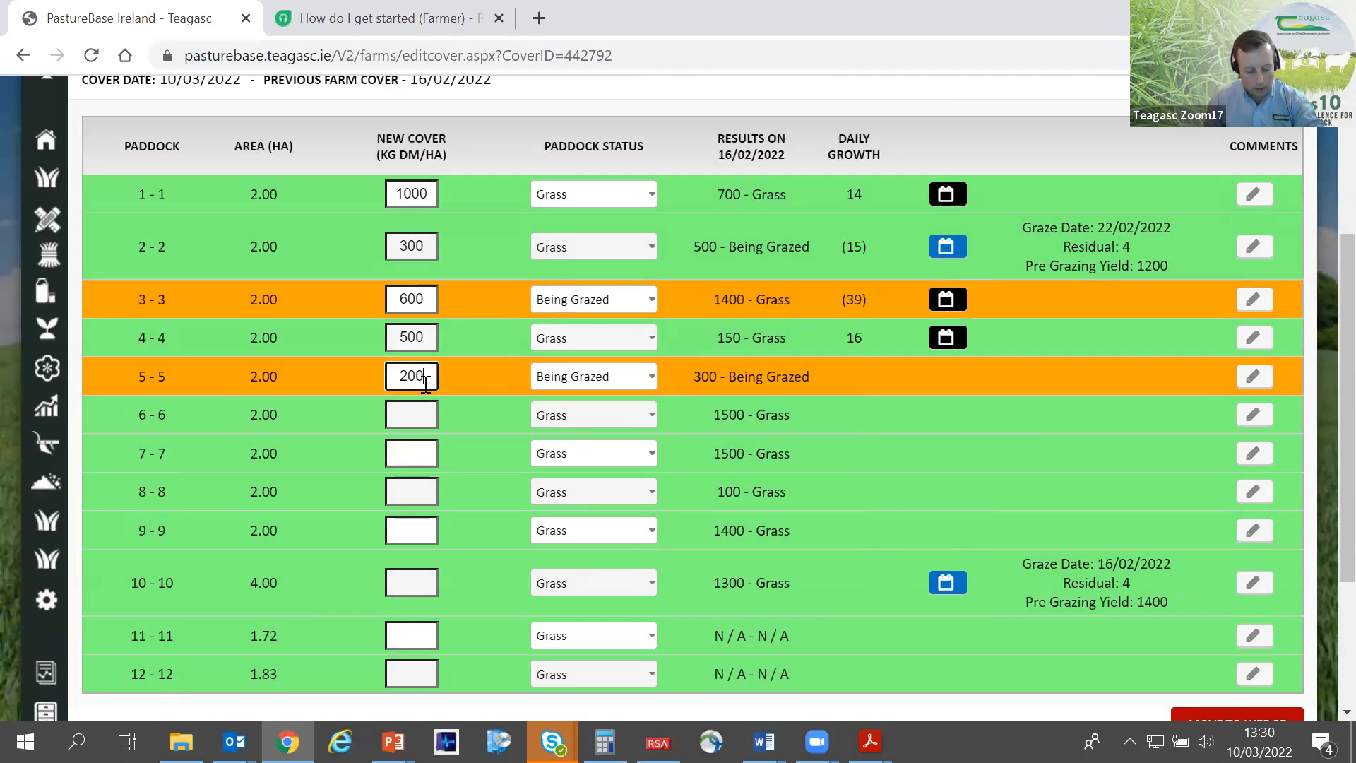
left_click(540, 385)
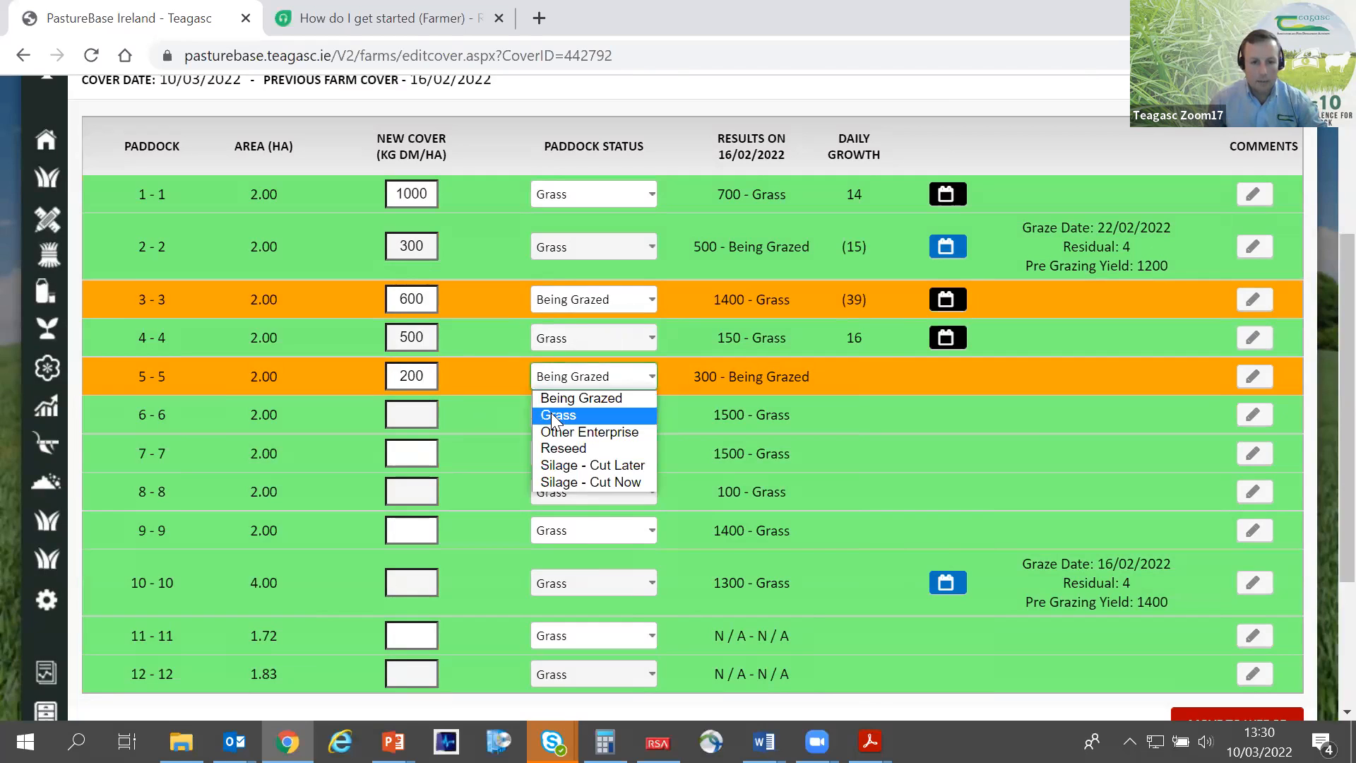
left_click(551, 412)
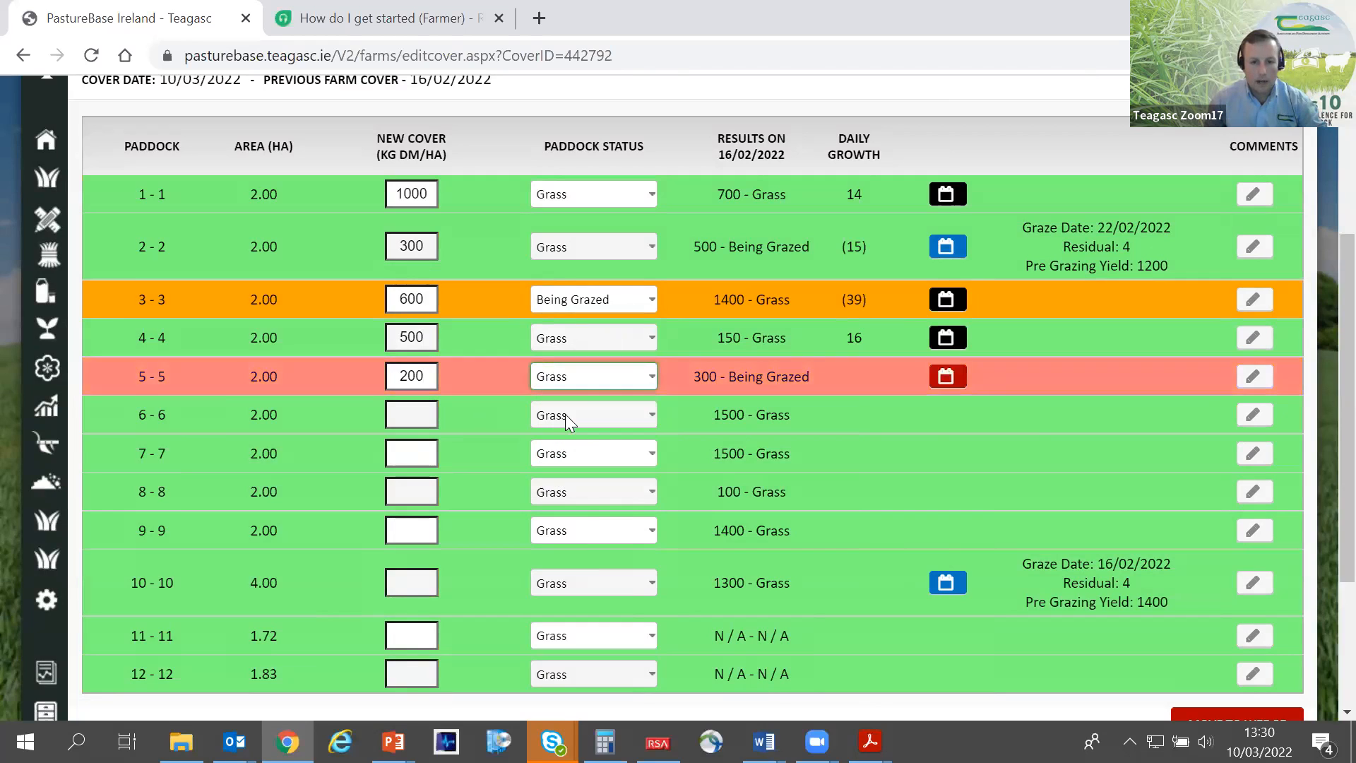
- Enter paddock 5's grazing date as 28/02/2022 with a pre-grazing yield of 1300 kg DM/ha
left_click(942, 385)
left_click(633, 364)
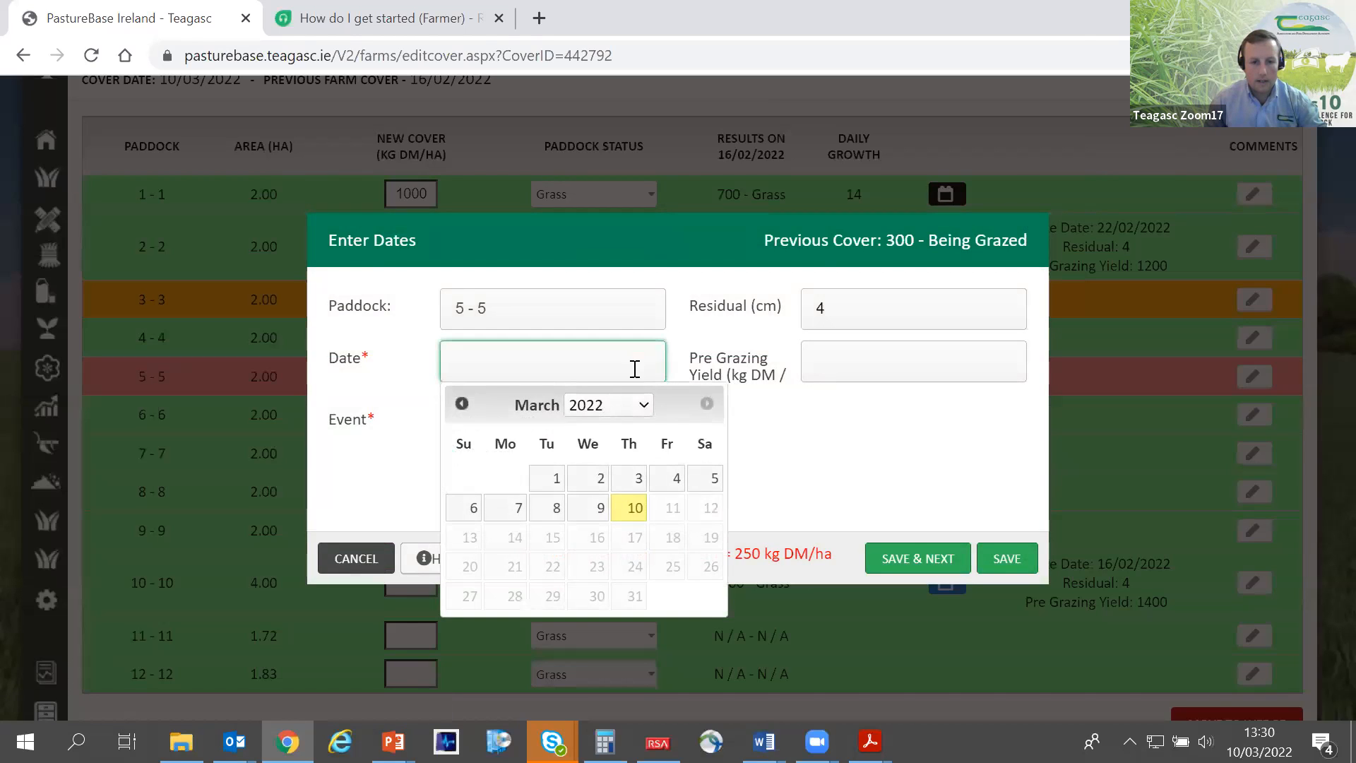
left_click(460, 397)
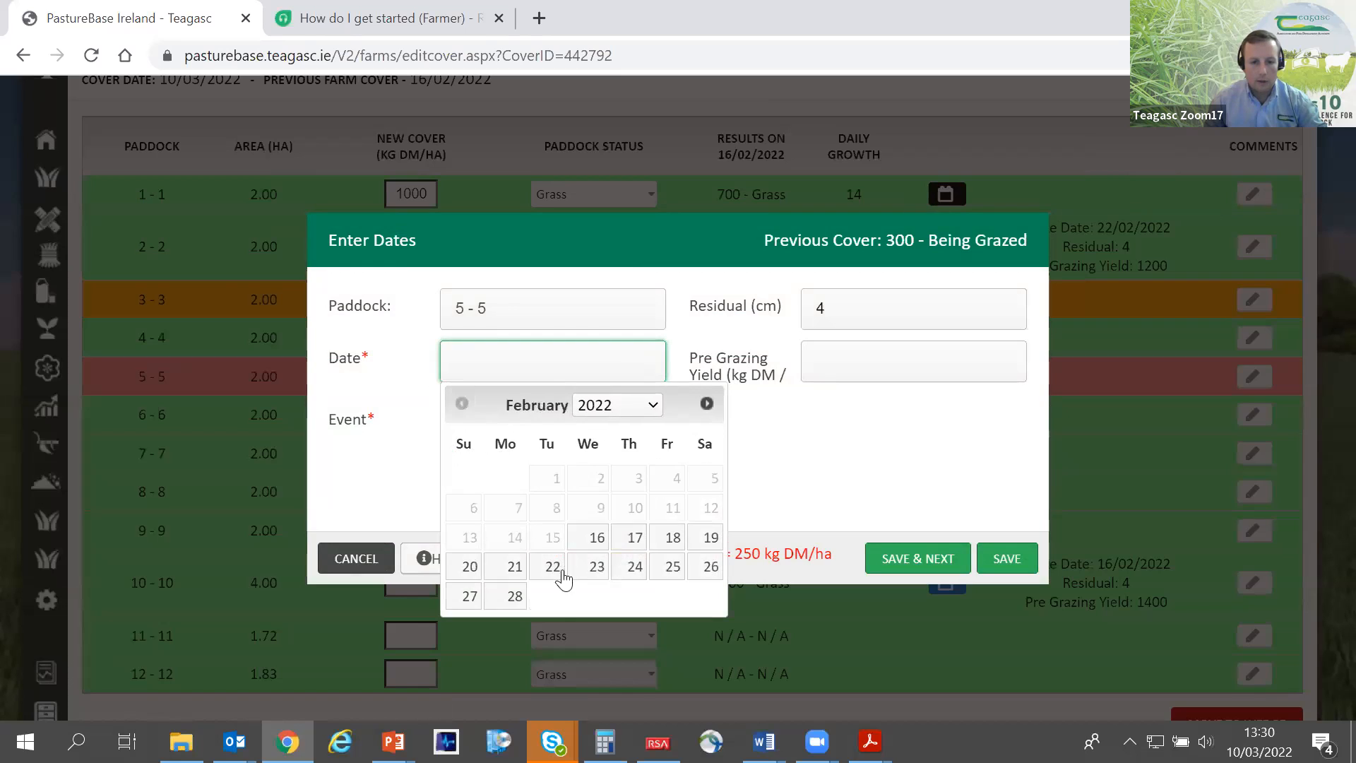
left_click(525, 598)
left_click(840, 358)
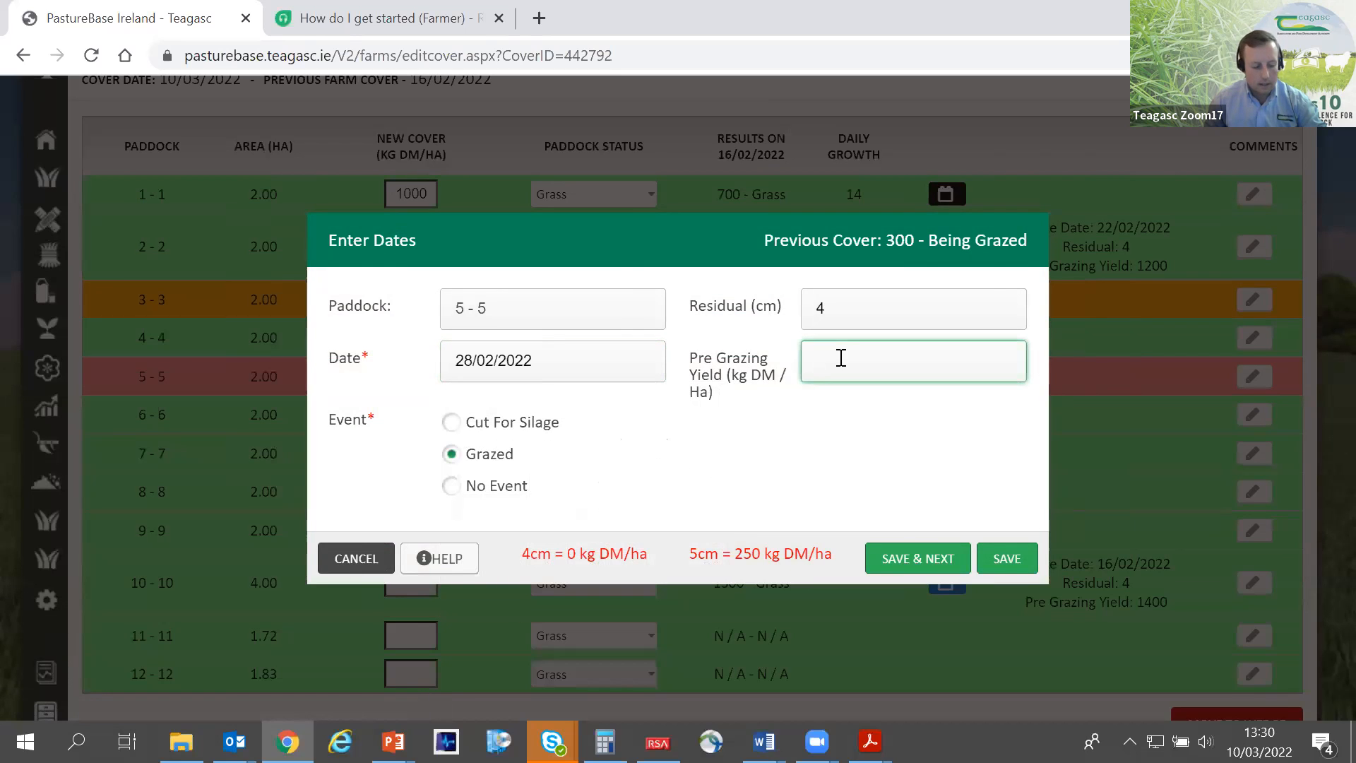
type("1300")
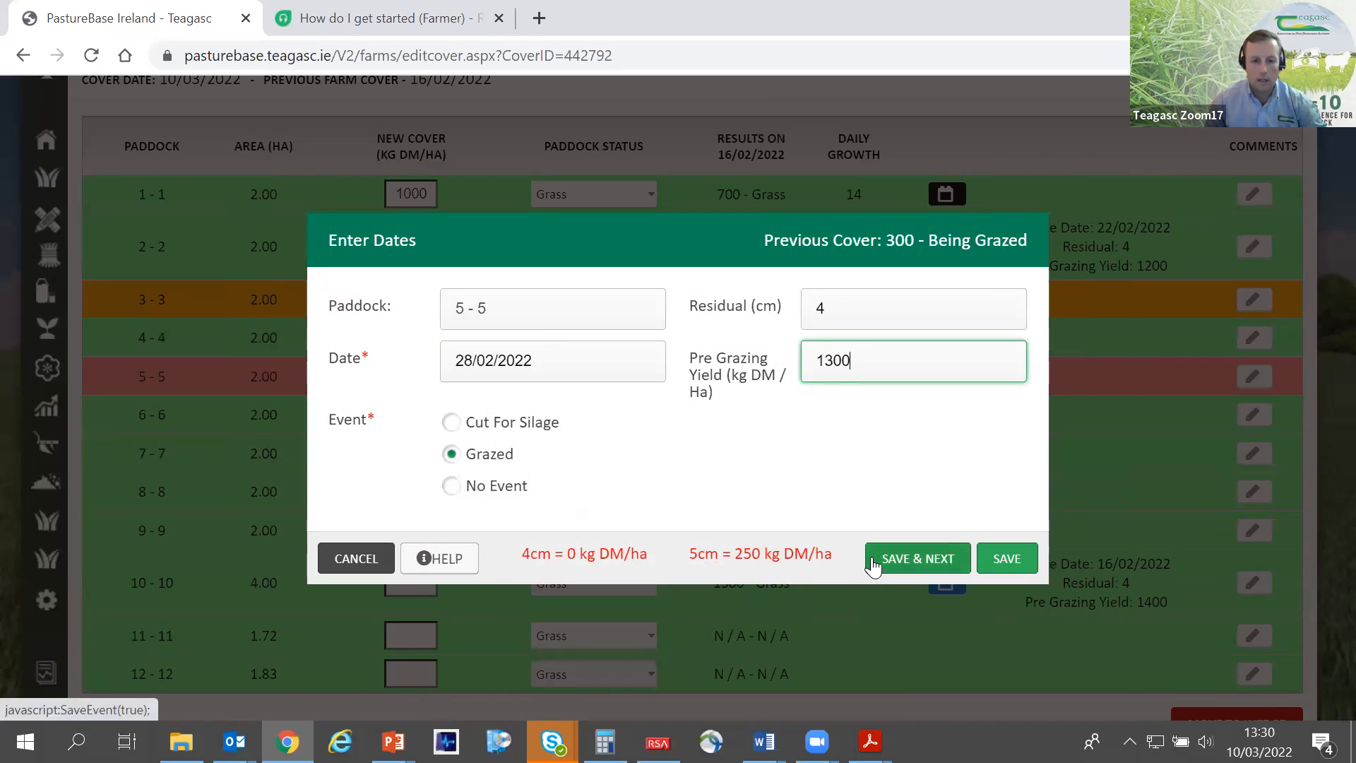
- Examine the silage yield and bale calculation fields of paddock 5's Cut For Silage event, and return the event to Grazed
left_click(451, 426)
left_click(835, 356)
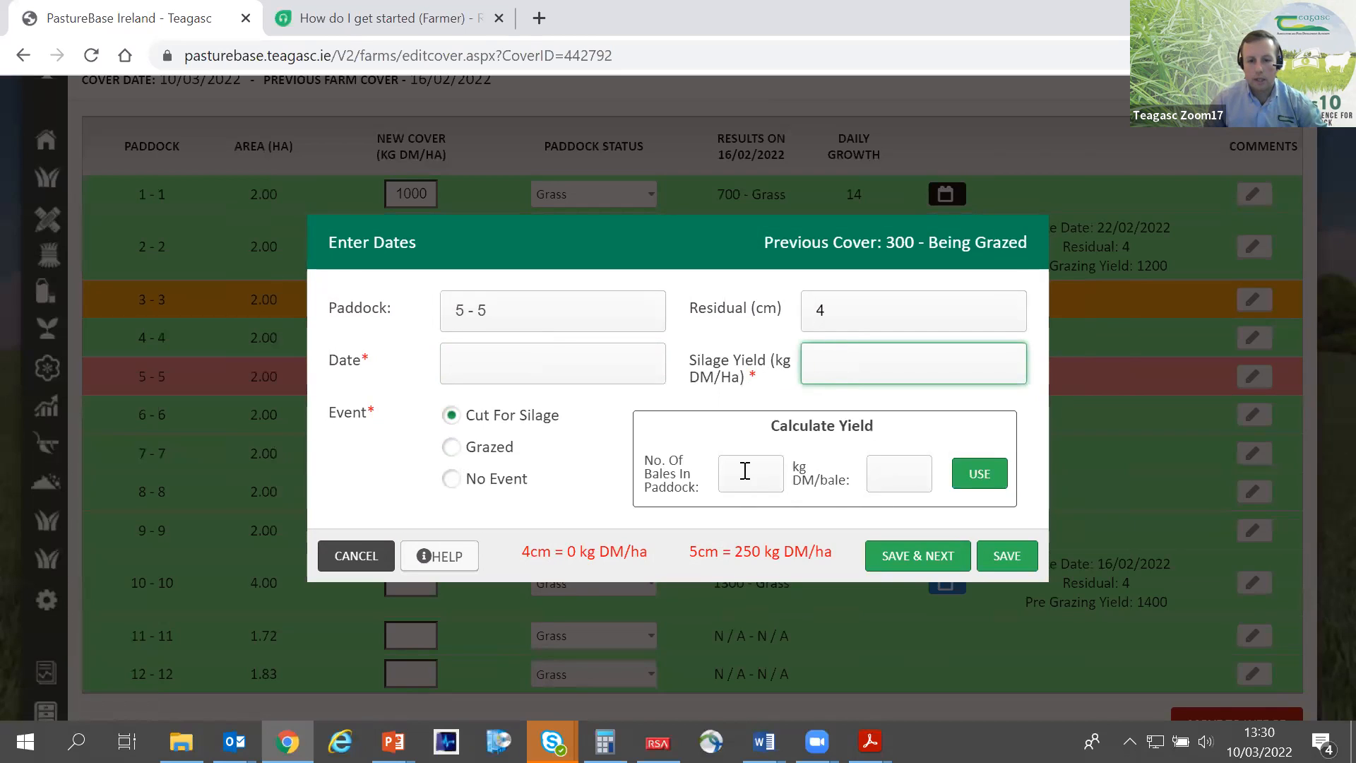
left_click_drag(695, 488, 638, 472)
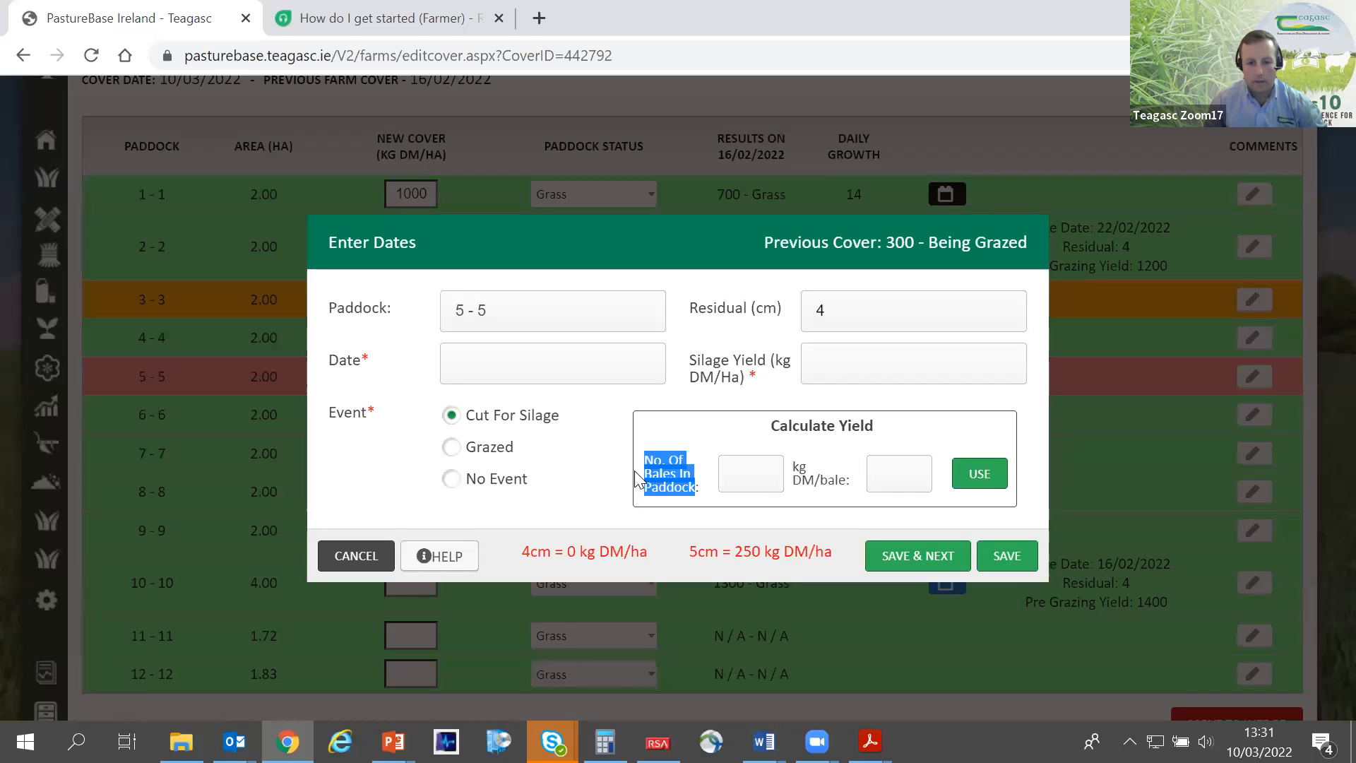
left_click(734, 475)
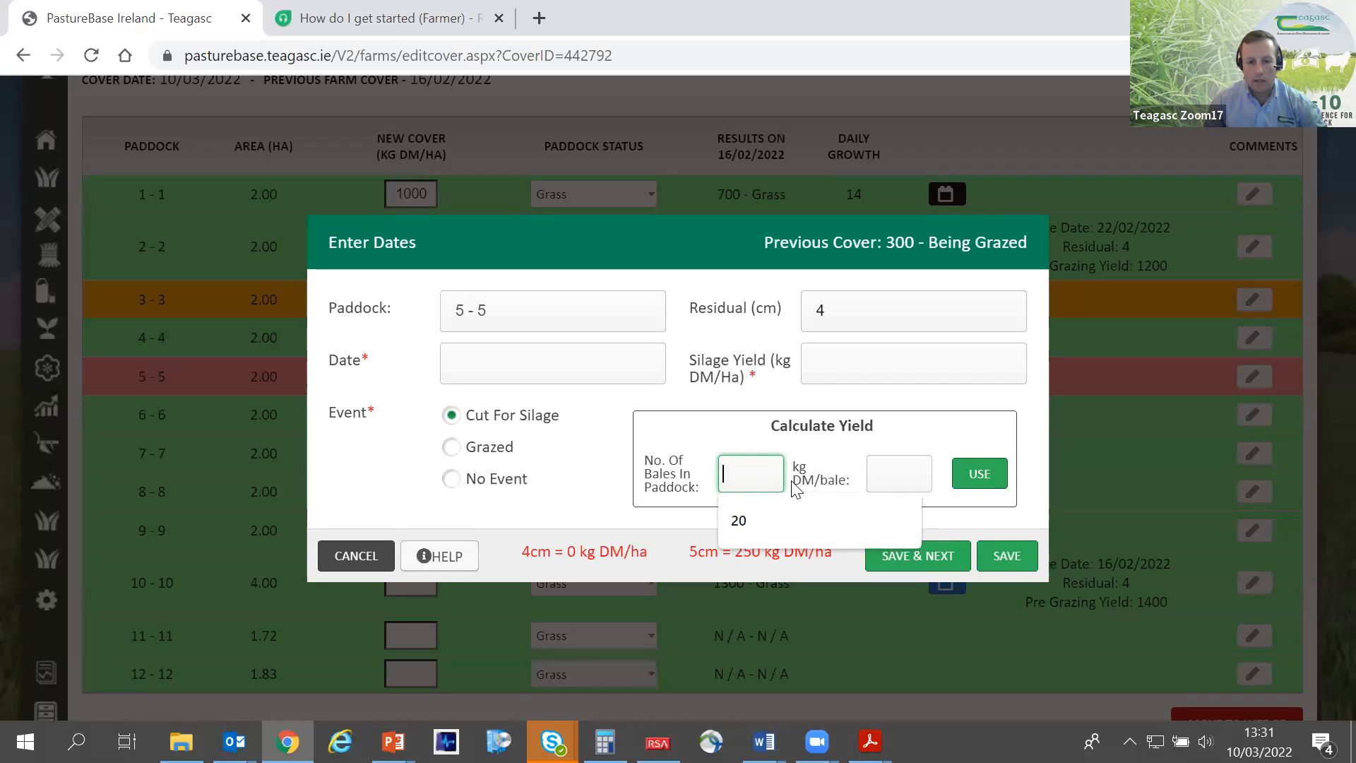
left_click(740, 378)
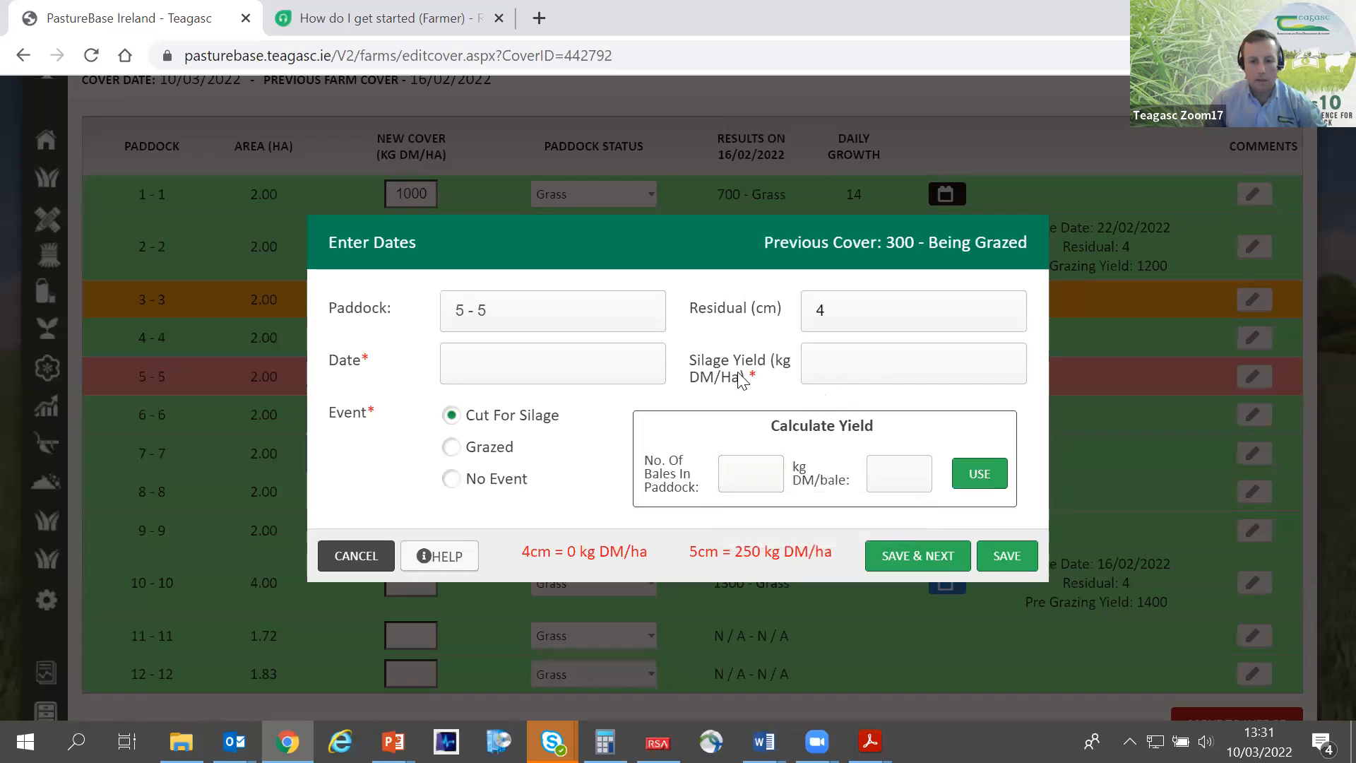
left_click(452, 447)
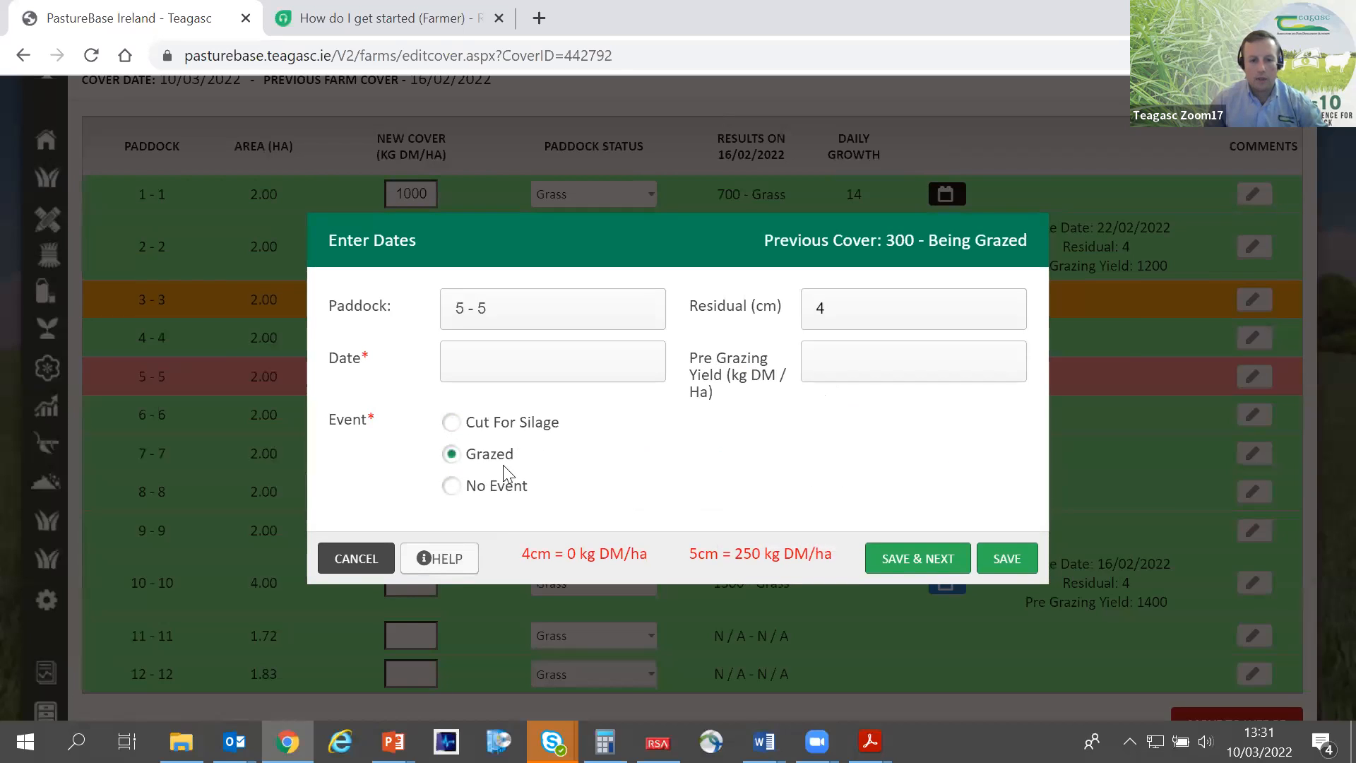
- Record paddock 5's grazing event on 28/02/2022 with a pre-grazing yield of 1300 kg DM/ha and save it
left_click(597, 353)
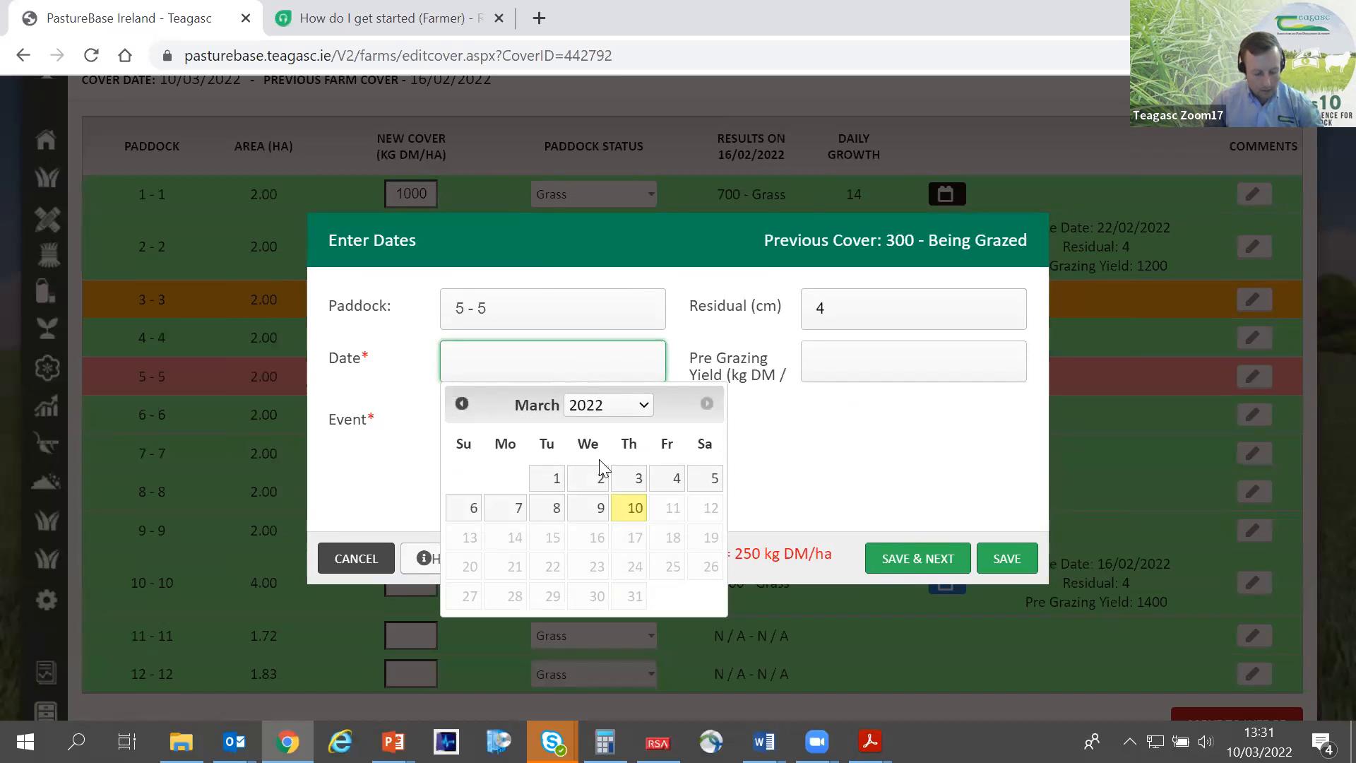
left_click(461, 403)
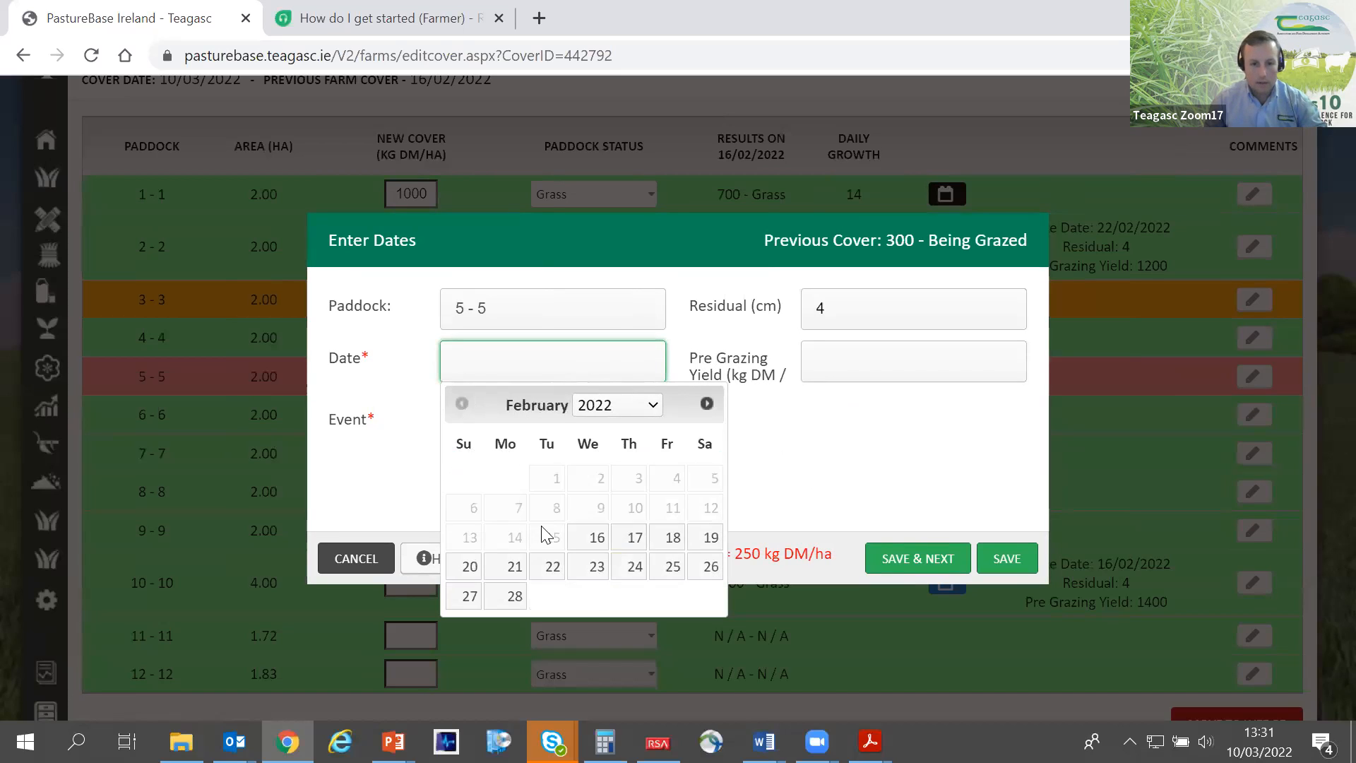
left_click(504, 598)
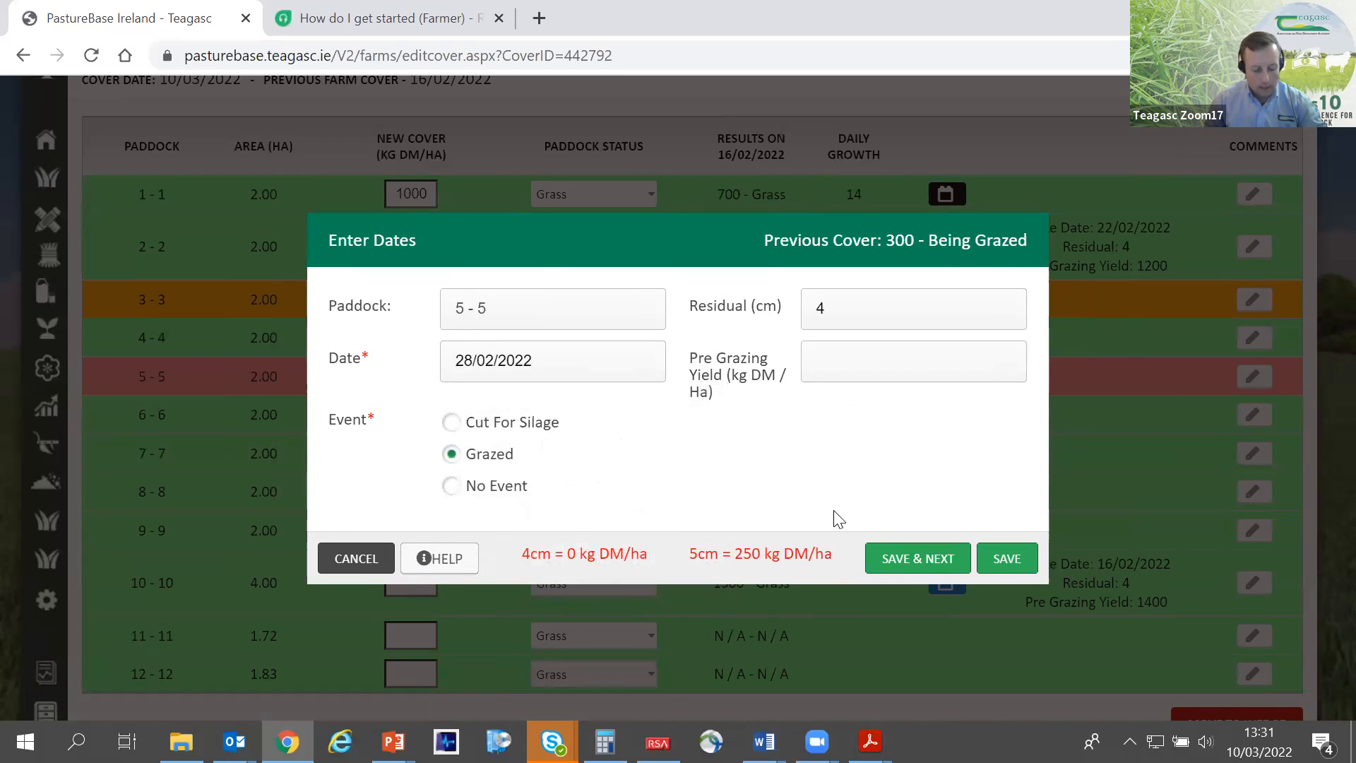
left_click(867, 360)
type("1300")
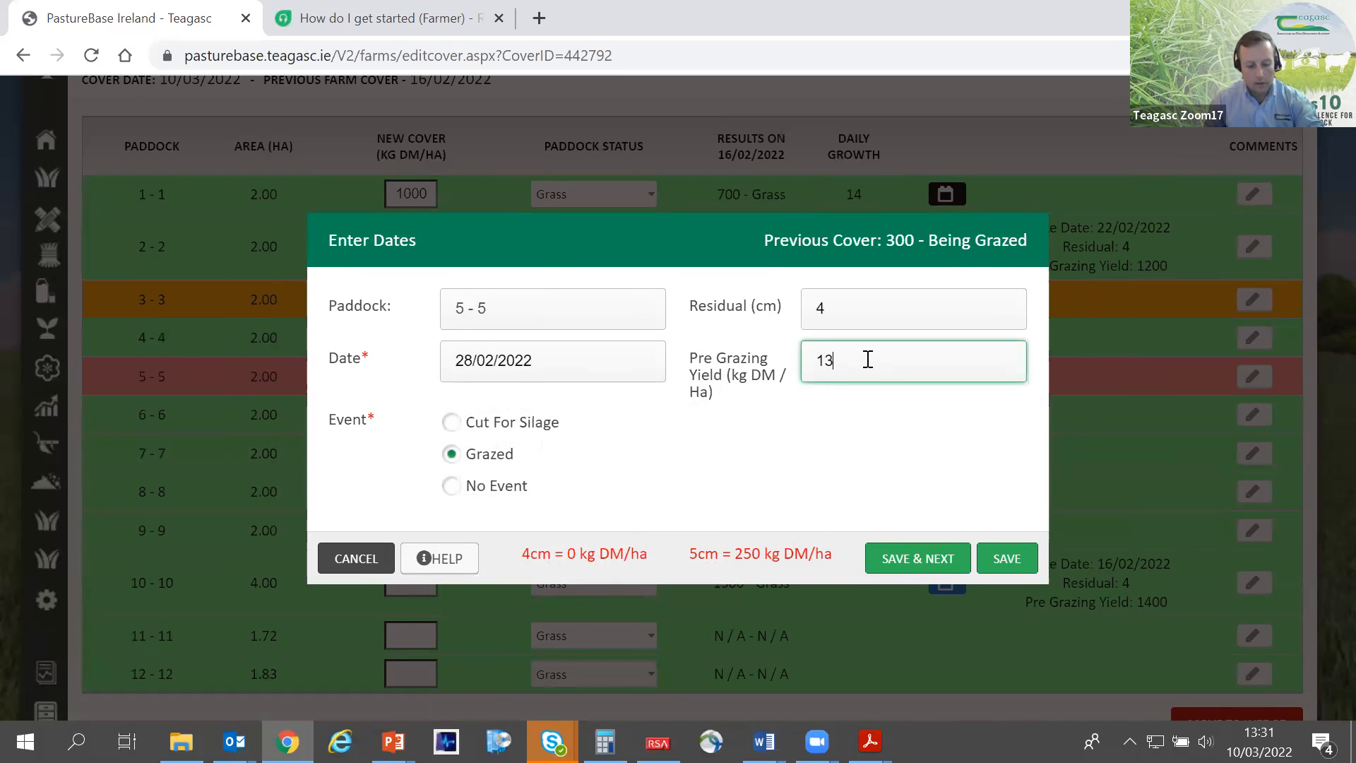
left_click(1011, 561)
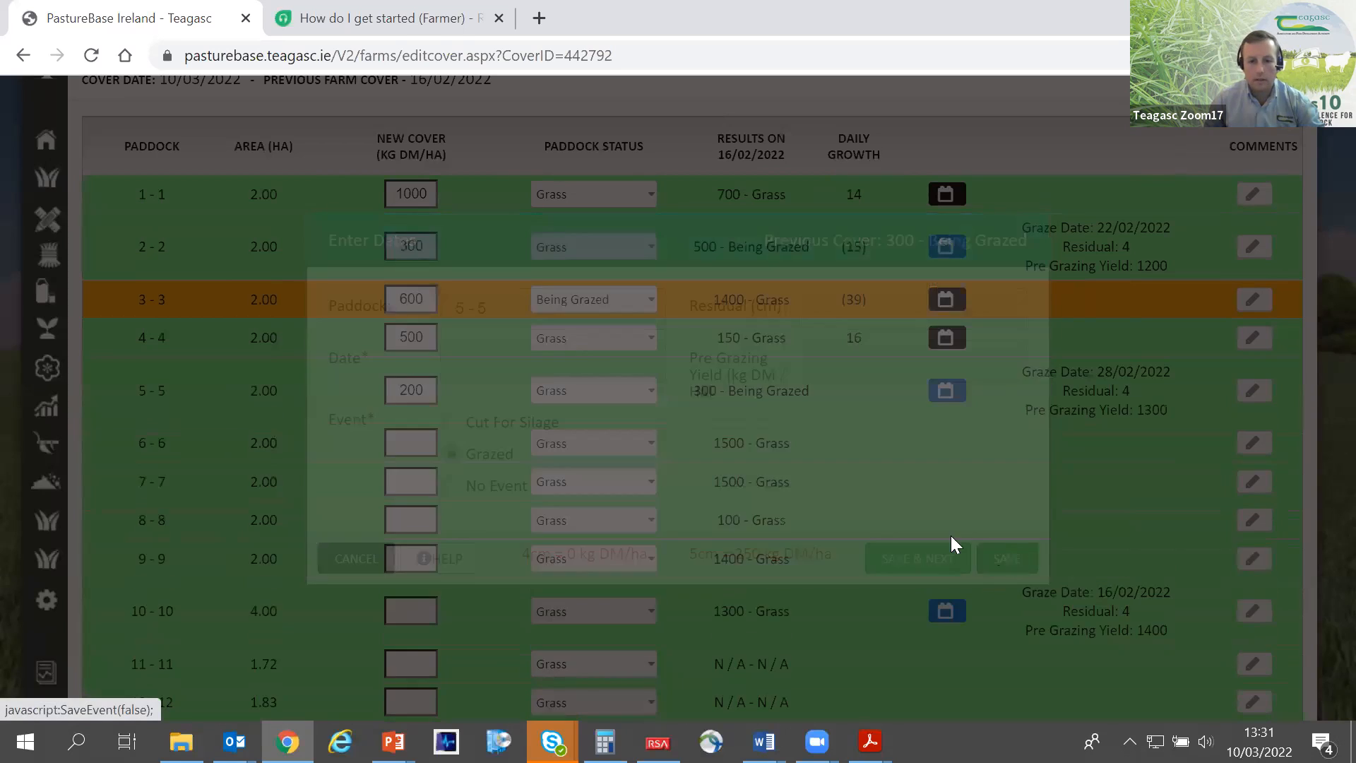
- Set paddock 6's new cover to 150 kg DM/ha and compare it with the paddock's previous result
scroll(435, 381, "down", 2)
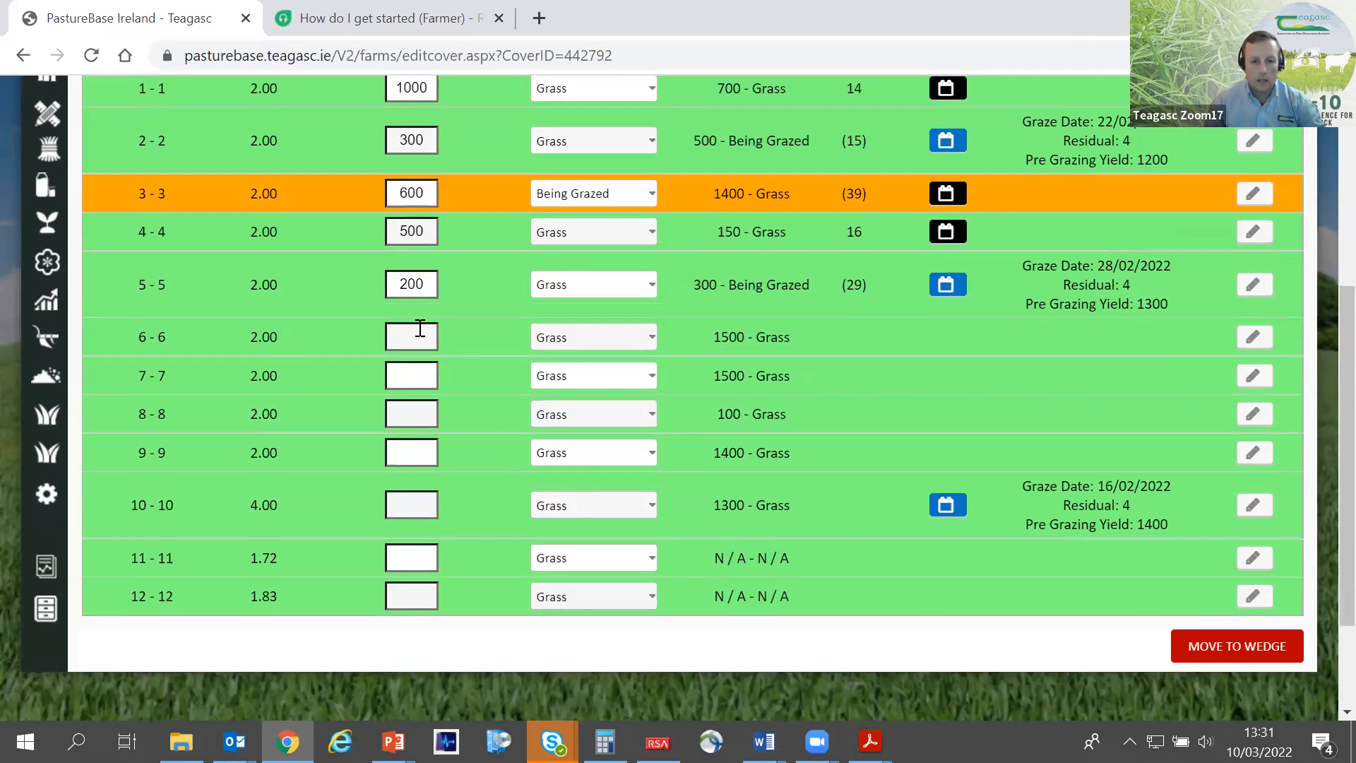
left_click(411, 336)
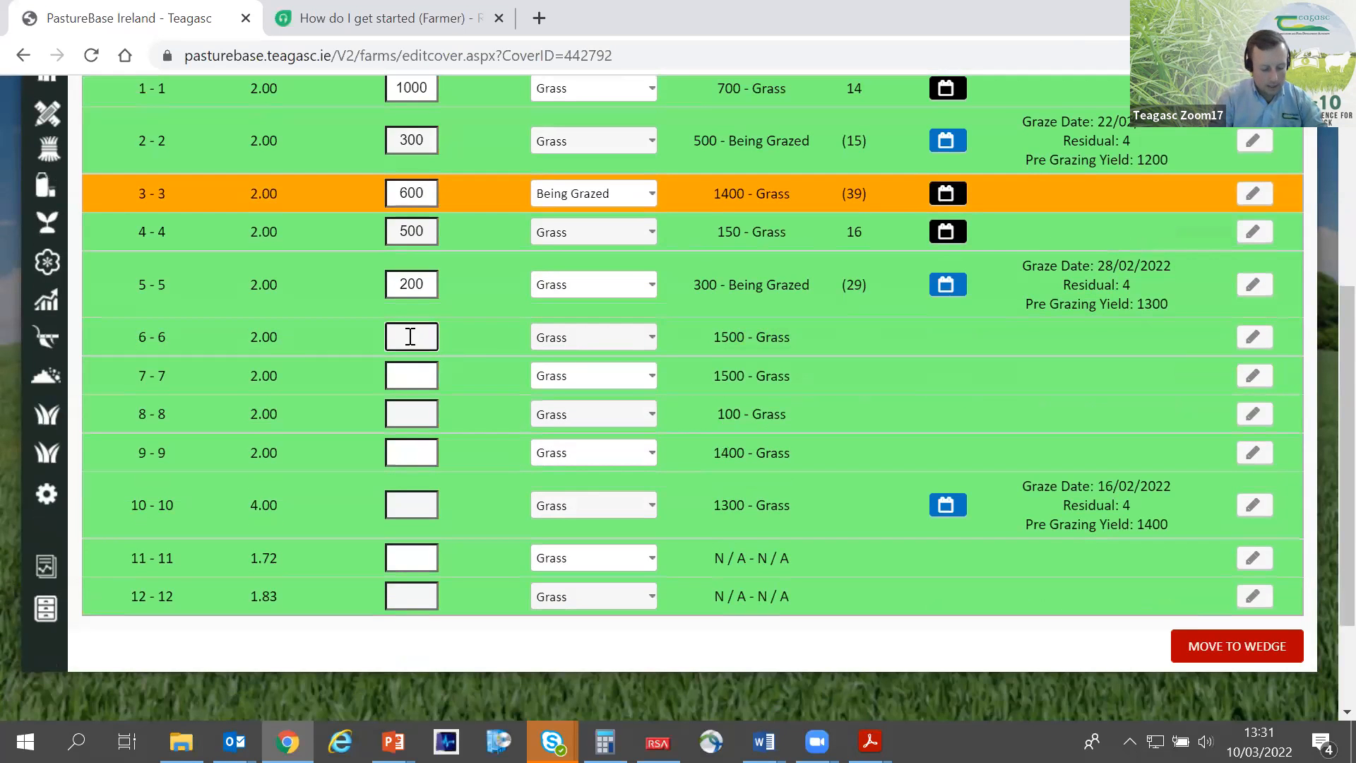
type("150")
key("Tab")
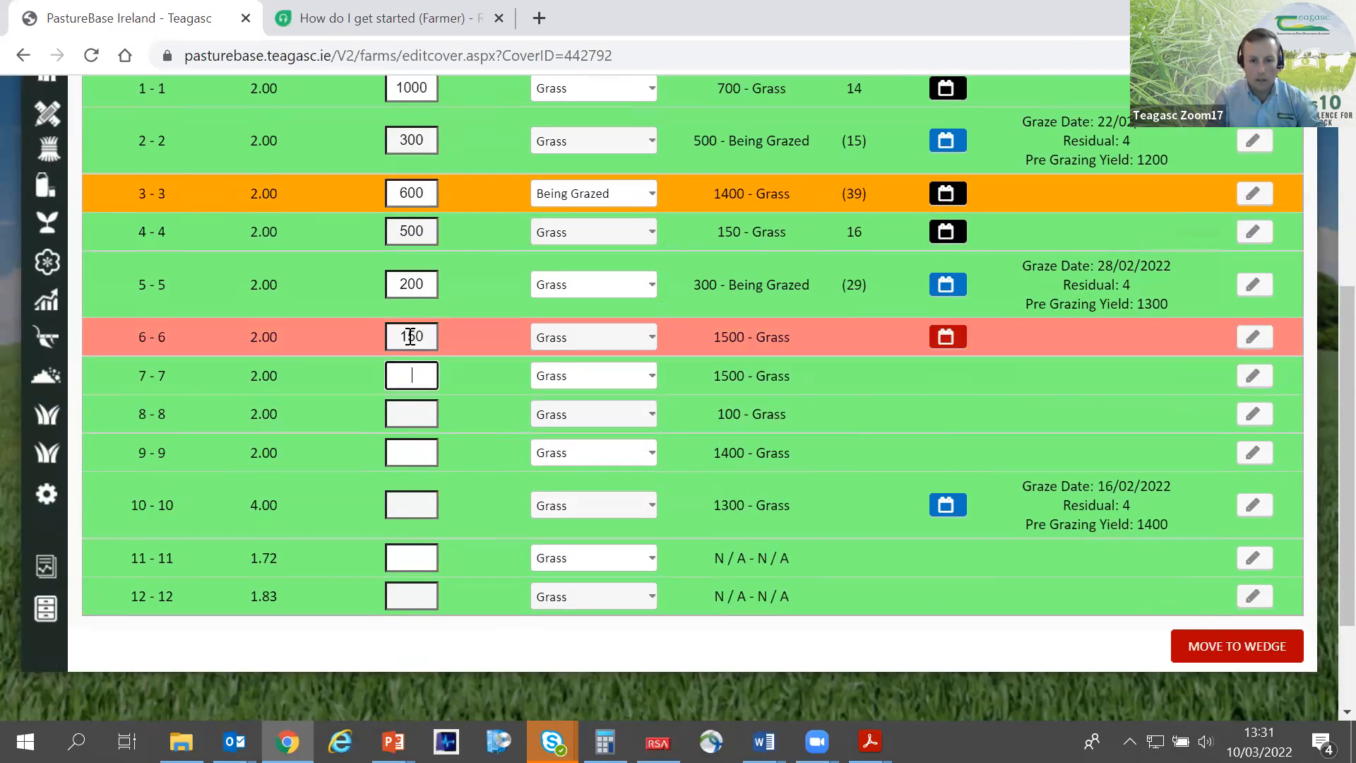
double_click(736, 337)
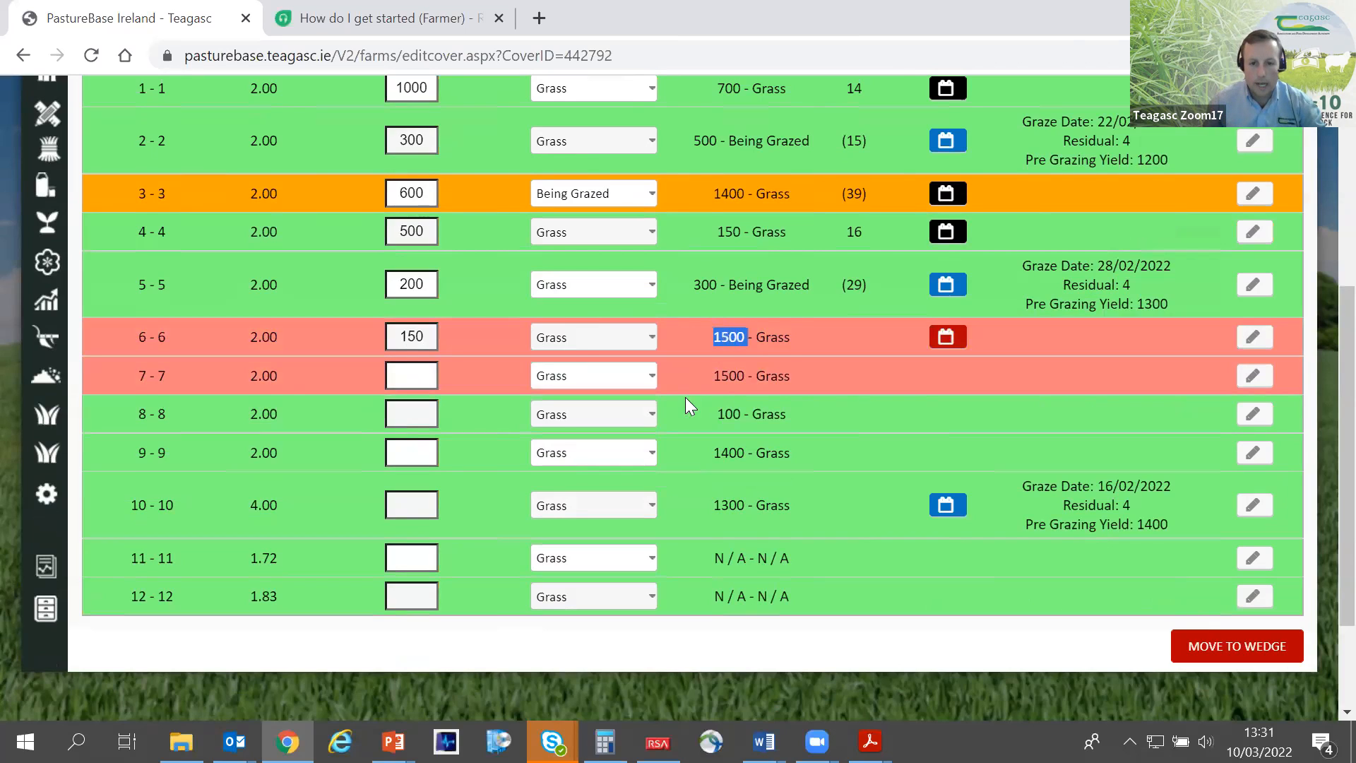
double_click(422, 337)
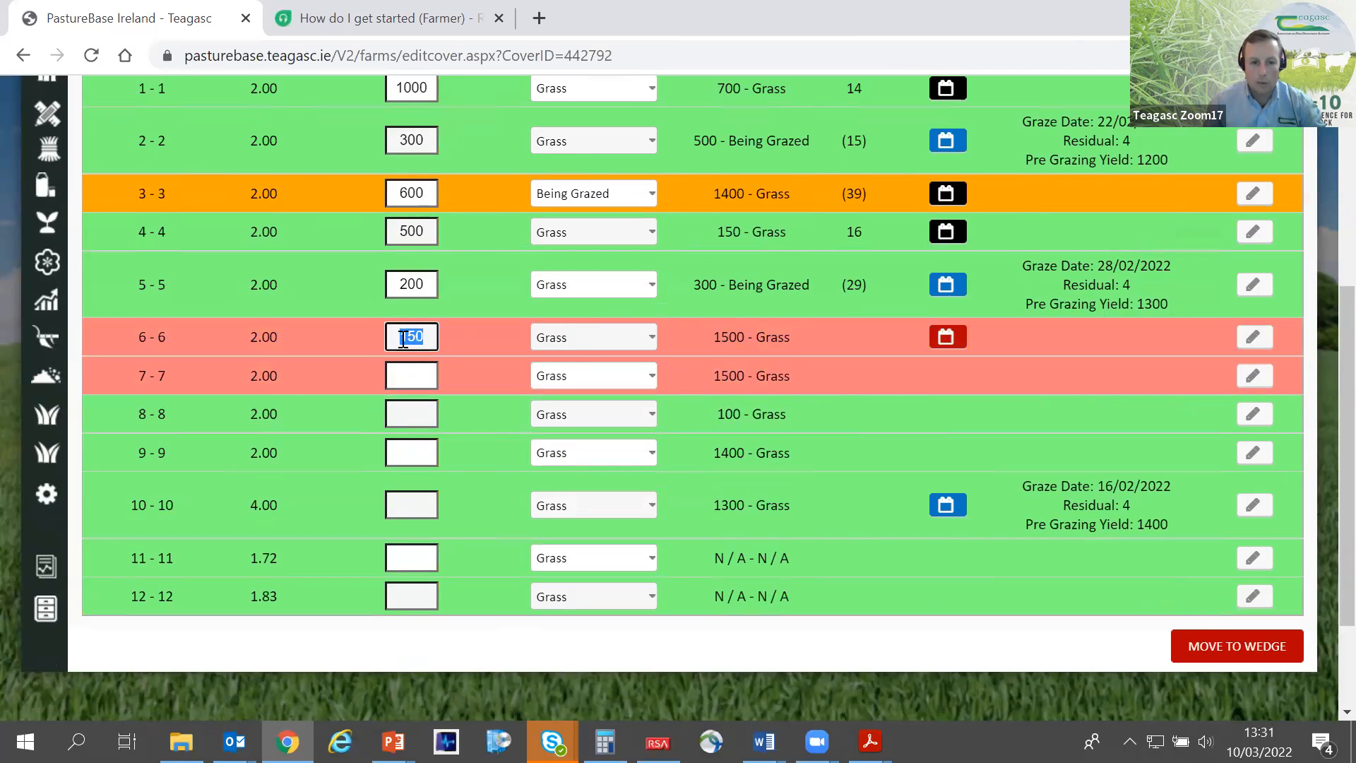
- Record paddock 6's grazing date as 05/03/2022 with a pre-grazing yield of 1700 kg DM/ha and save the event
left_click(946, 346)
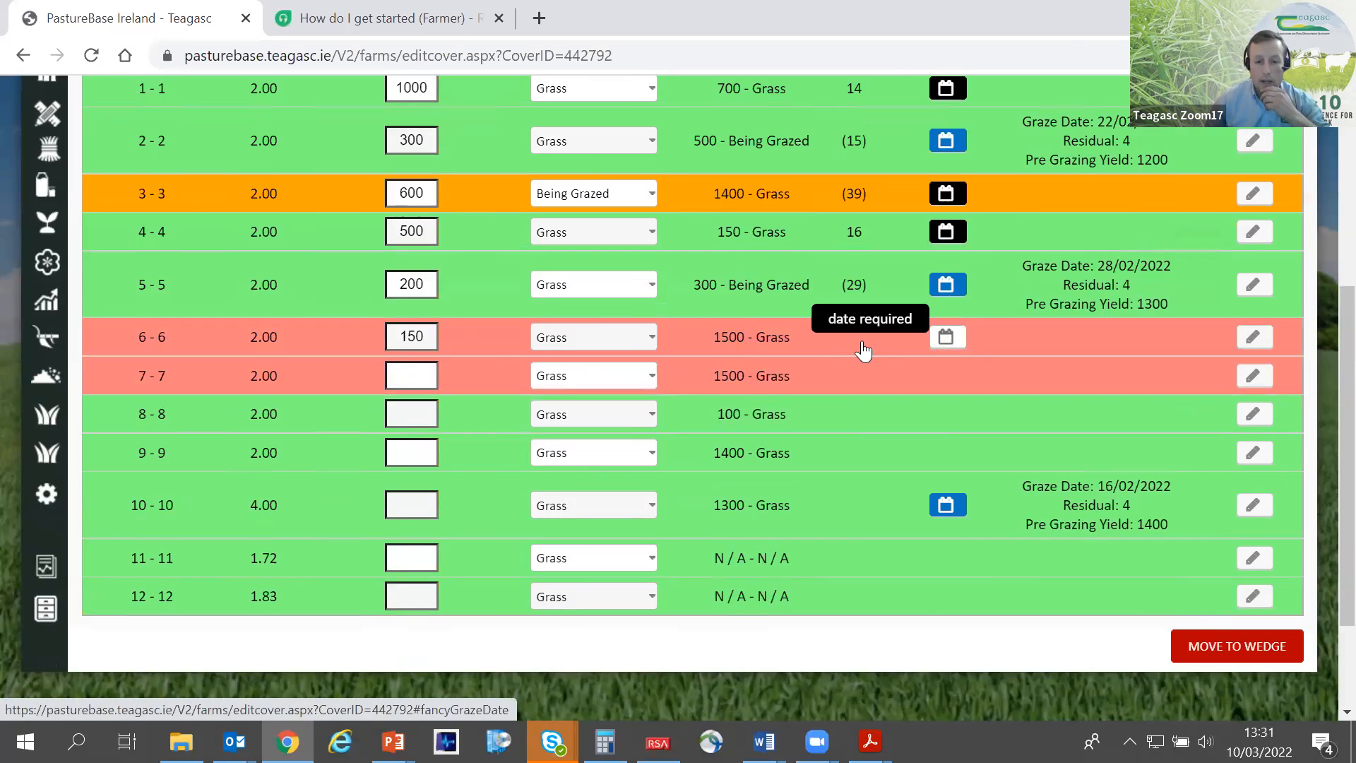
left_click(530, 367)
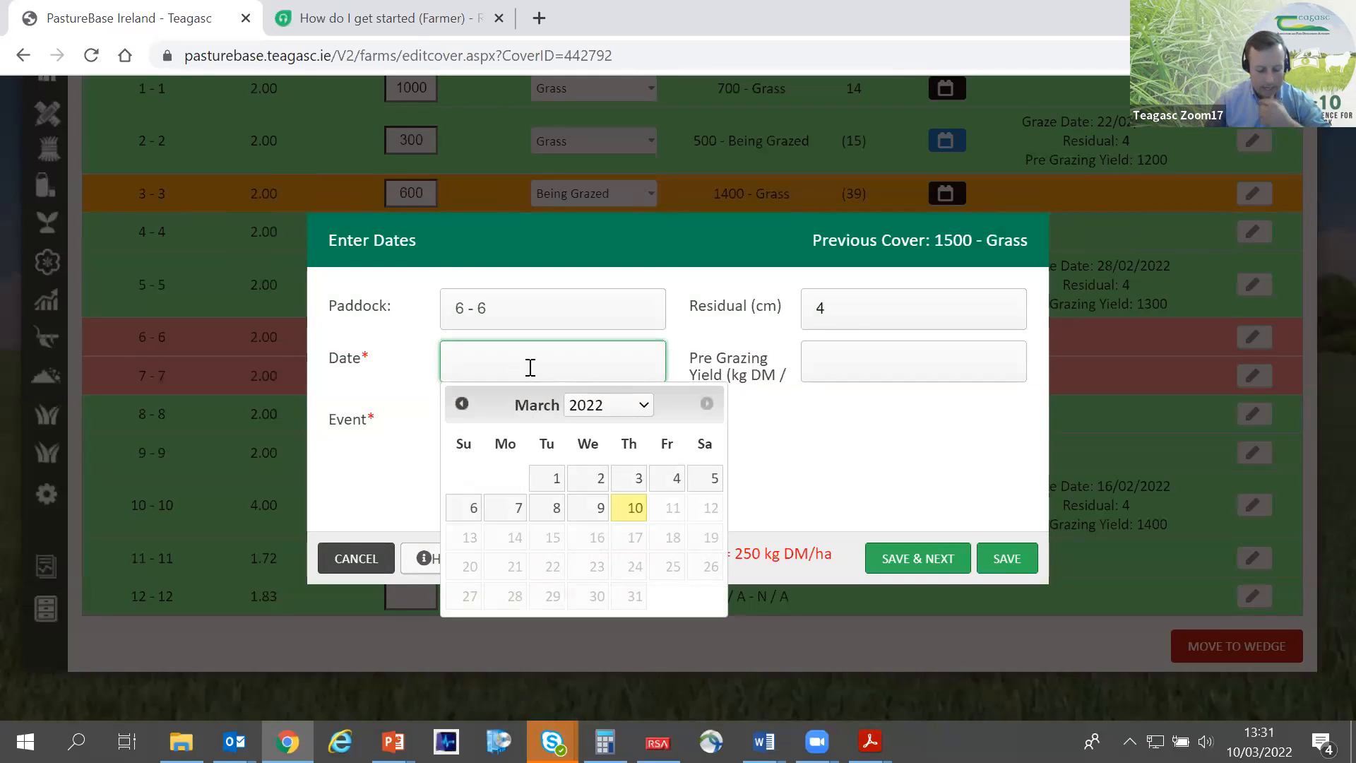
left_click(704, 478)
left_click(824, 366)
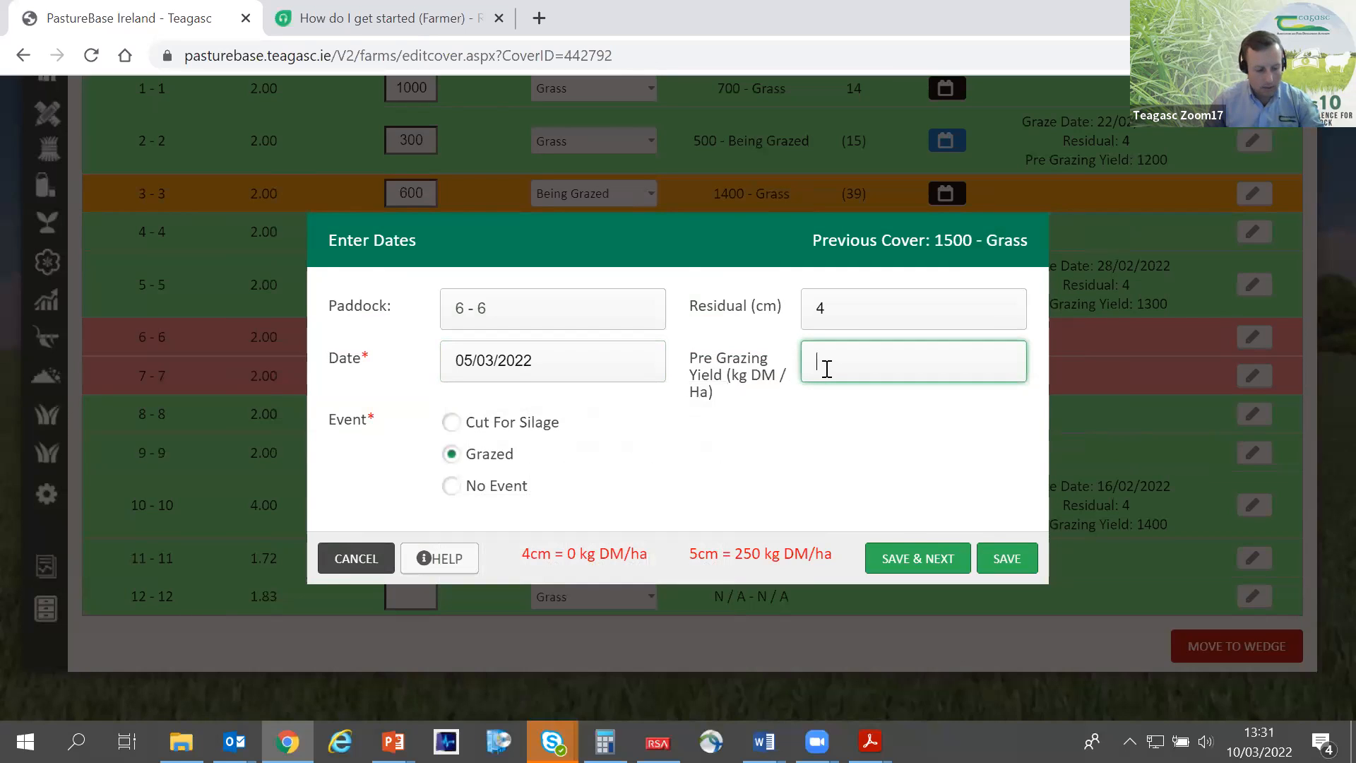
type("1000")
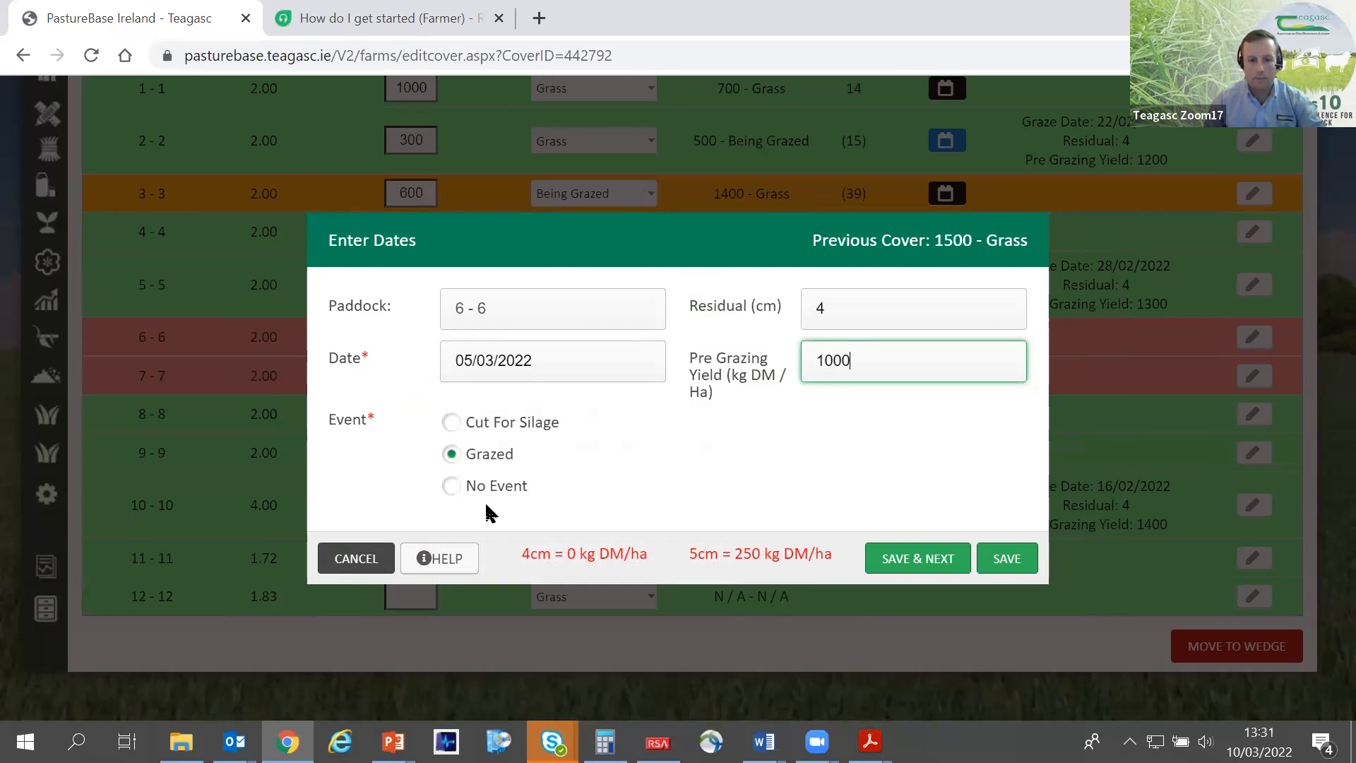
key("ctrl+a")
type("1700")
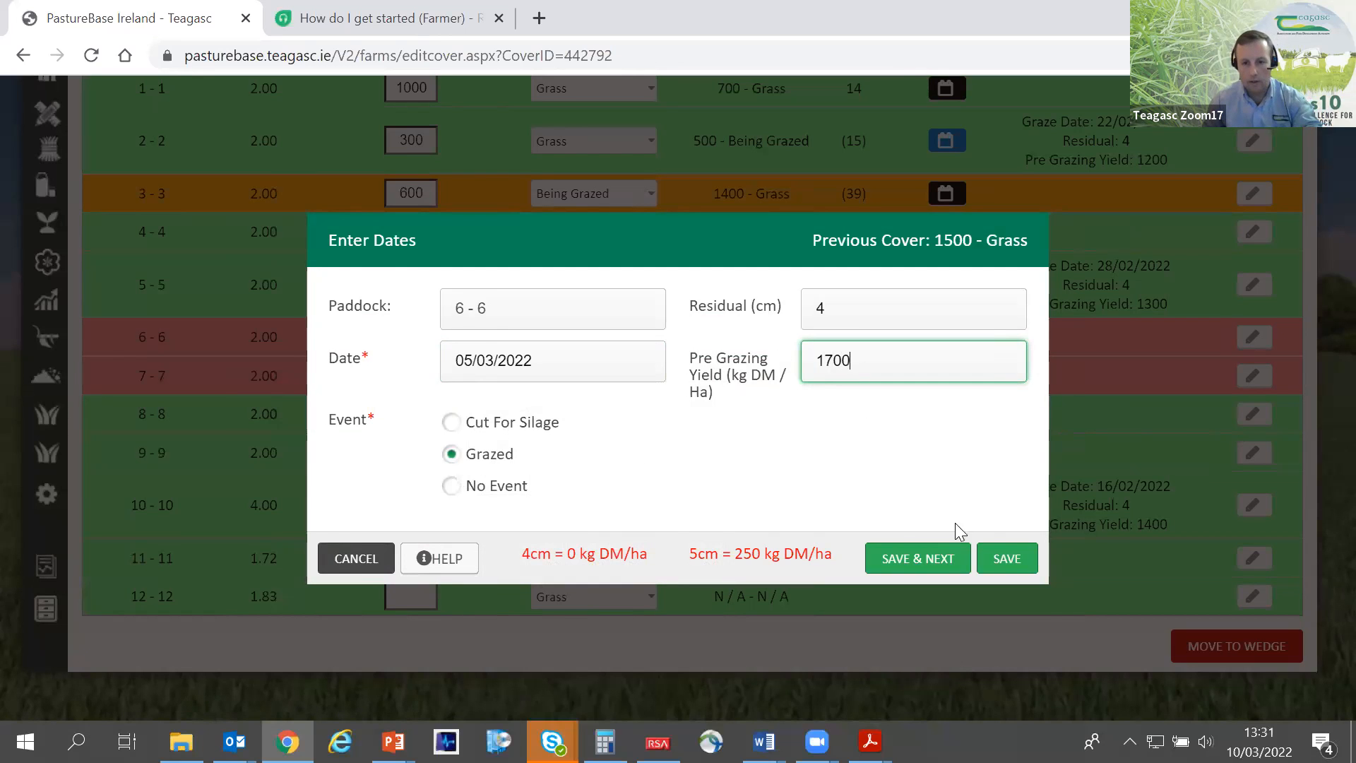
left_click(1014, 557)
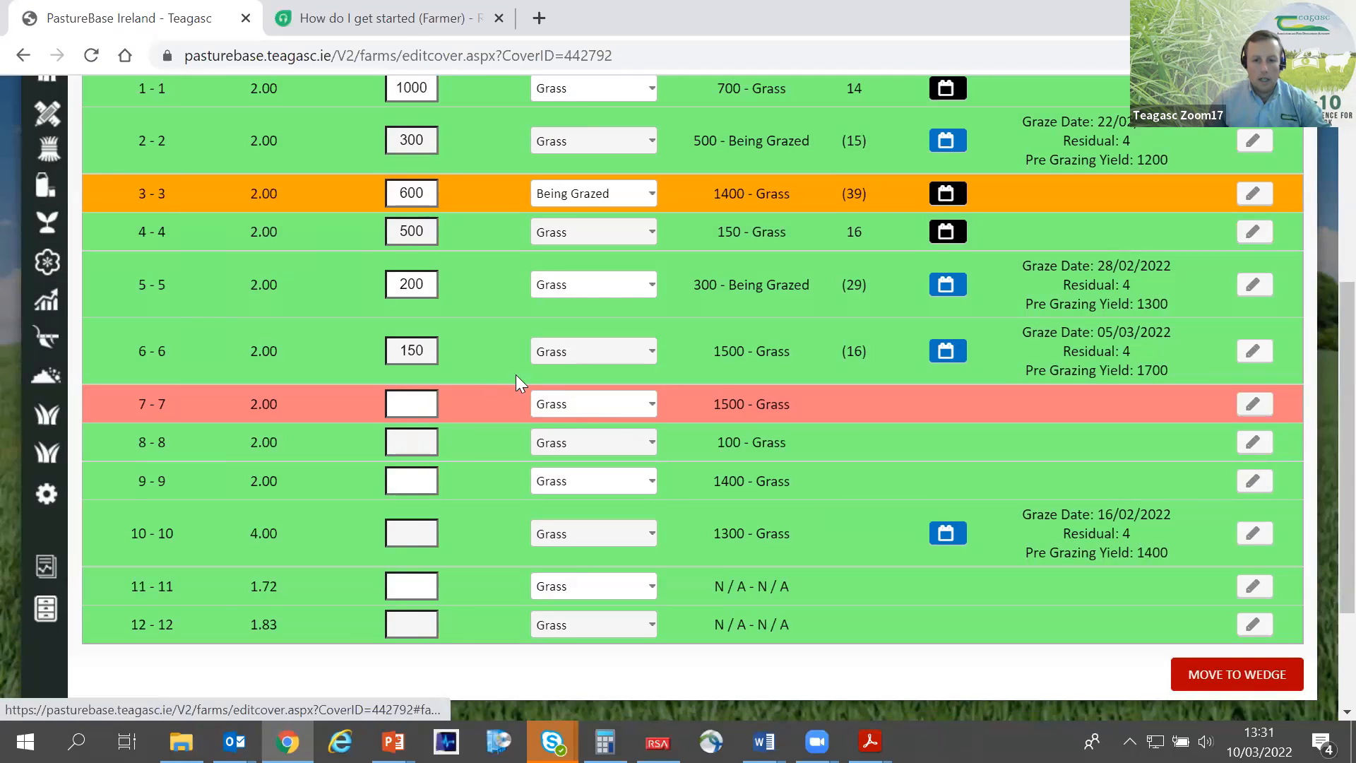
- Set paddock 7's new cover to 1900 kg DM/ha
left_click(428, 407)
type("1900")
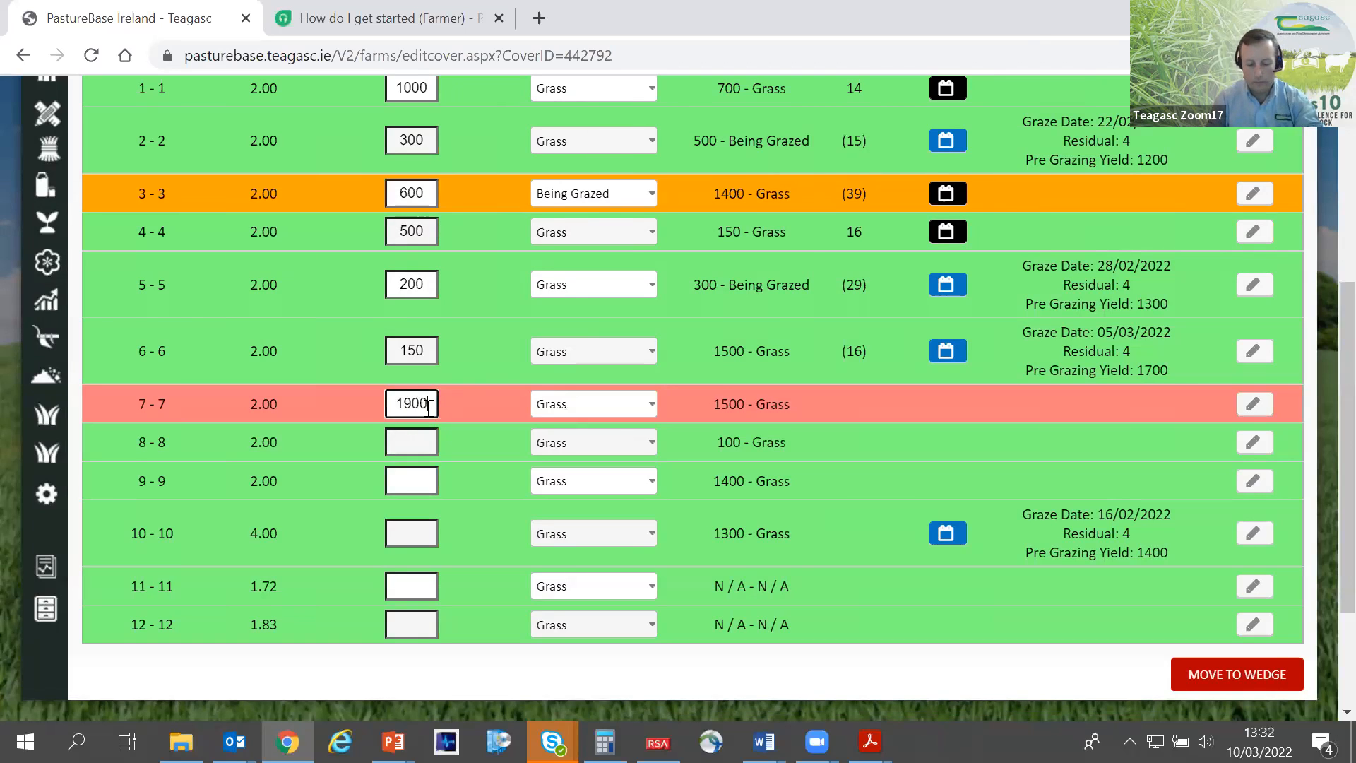
- Set the new covers of paddocks 8, 9 and 10 to 500, 1700 and 1600 kg DM/ha respectively
key("Tab")
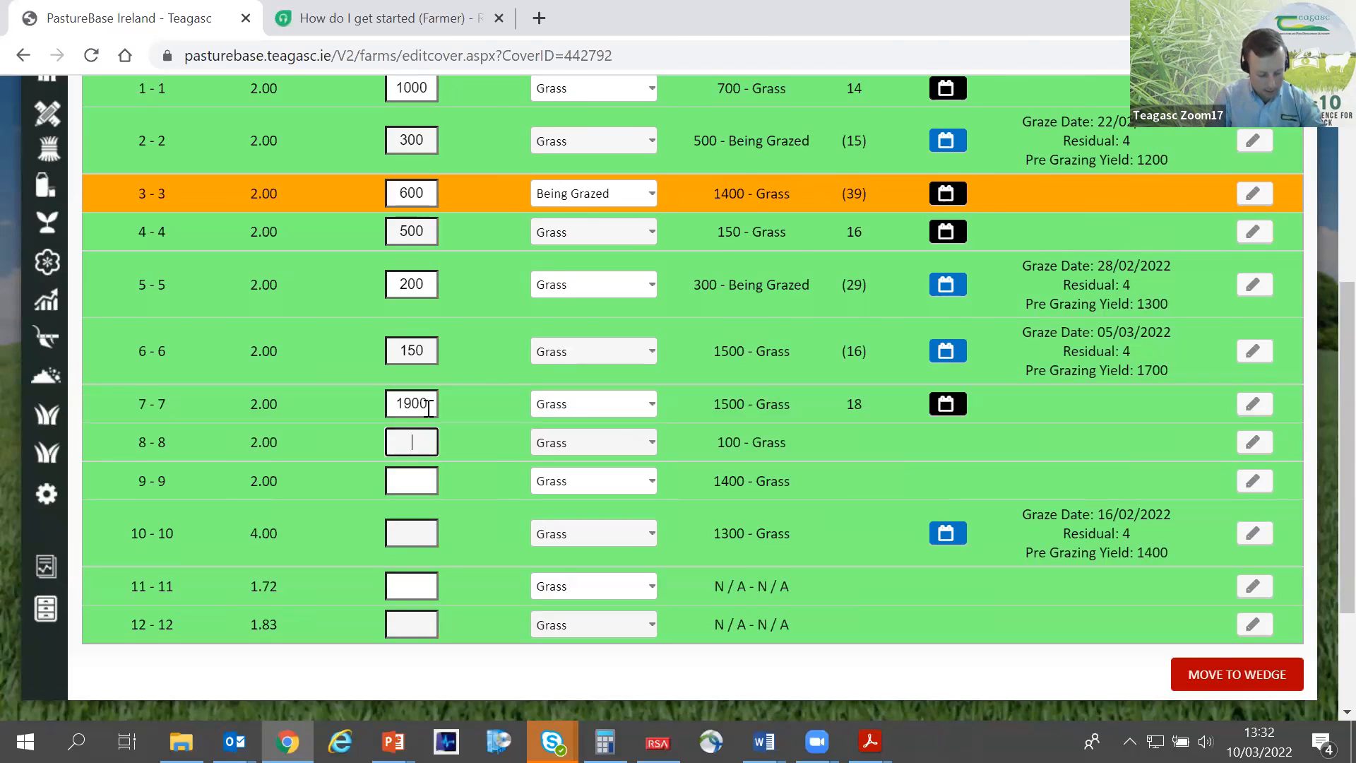
type("500")
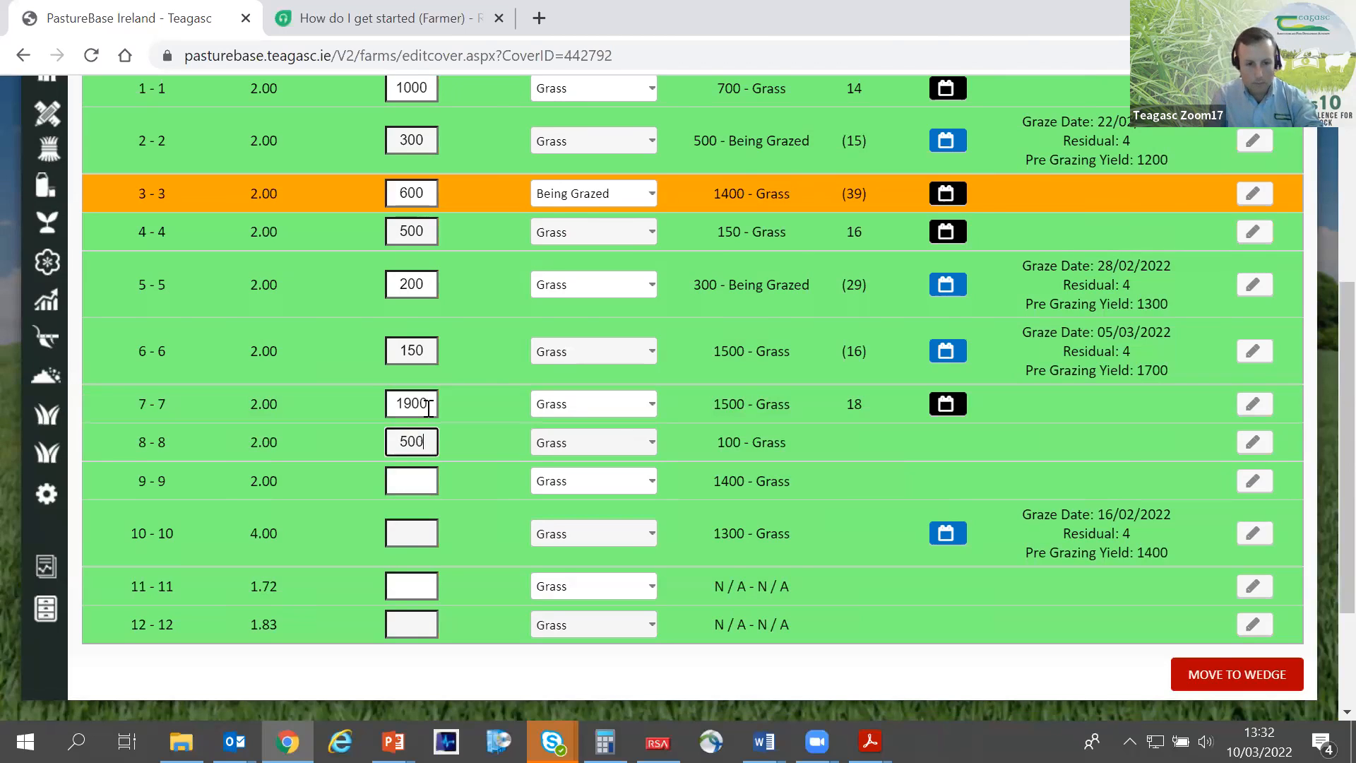
key("Tab")
type("1700")
key("Tab")
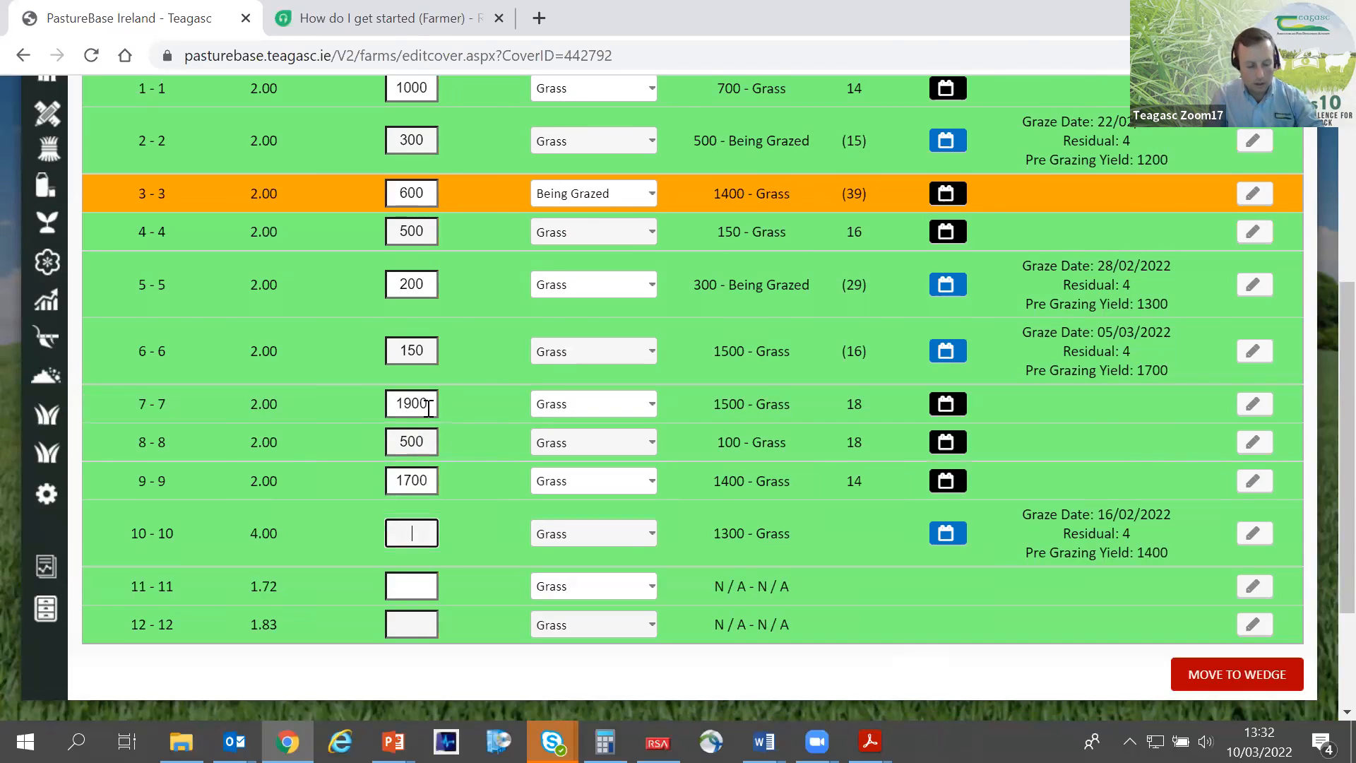
type("1600")
key("Tab")
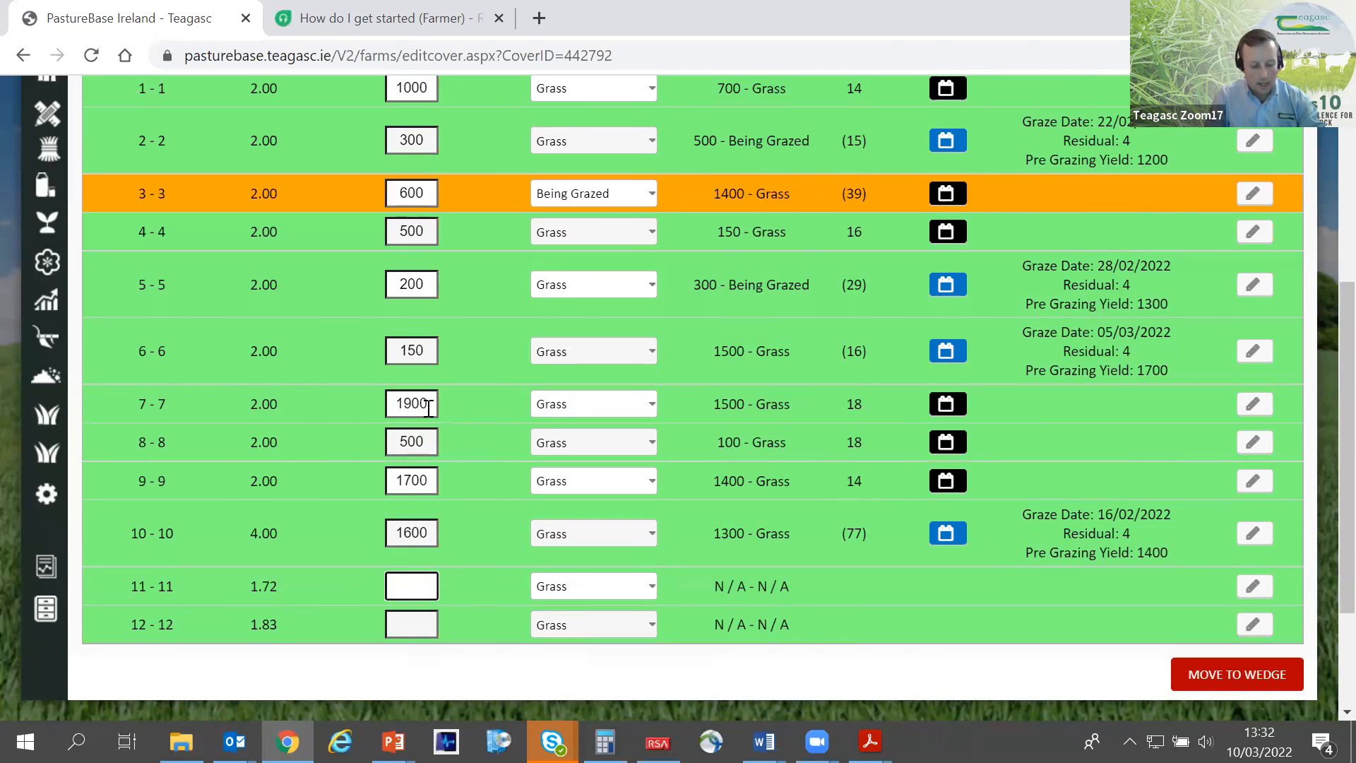
- Set the new covers of paddocks 11 and 12 to 900 kg DM/ha each
type("900")
key("Tab")
type("900")
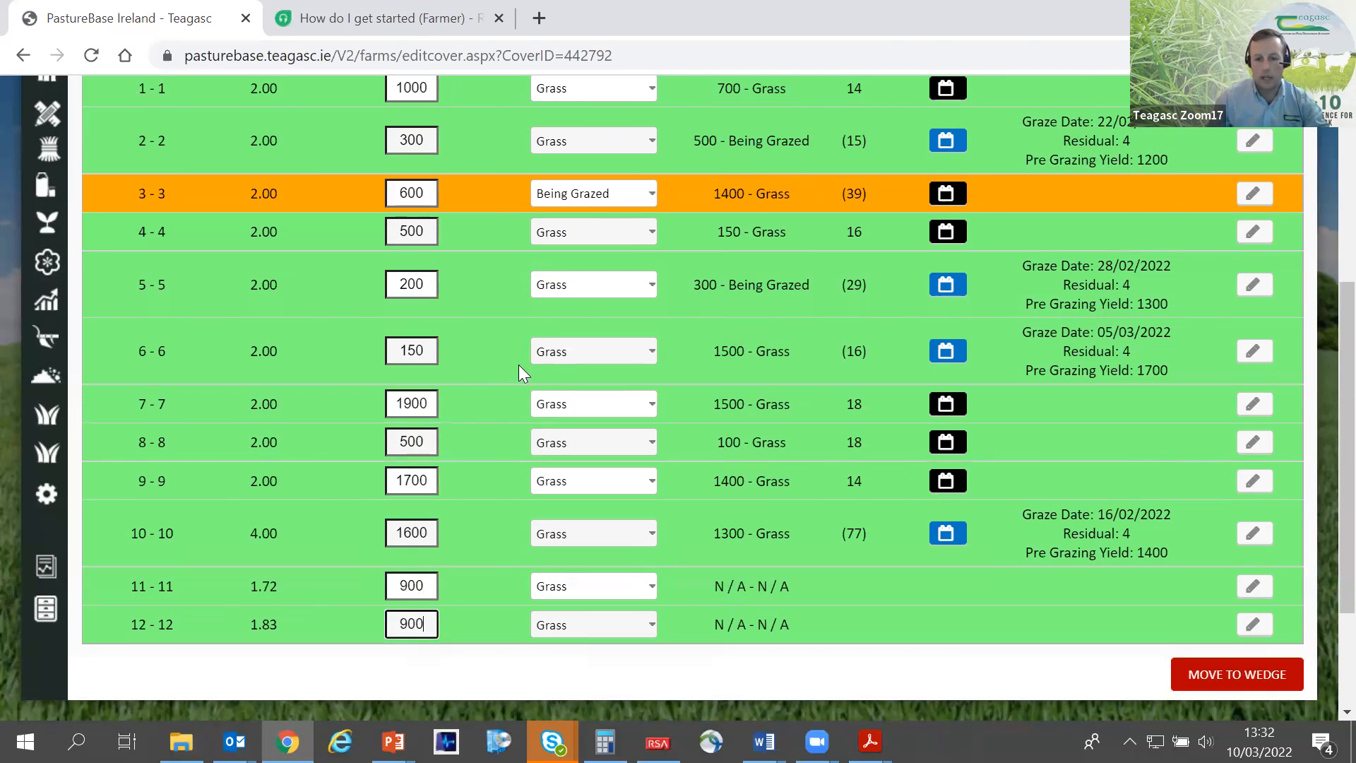
- Check the completed paddock entries, move the cover to the grass wedge, and collapse the side navigation
scroll(854, 533, "down", 3)
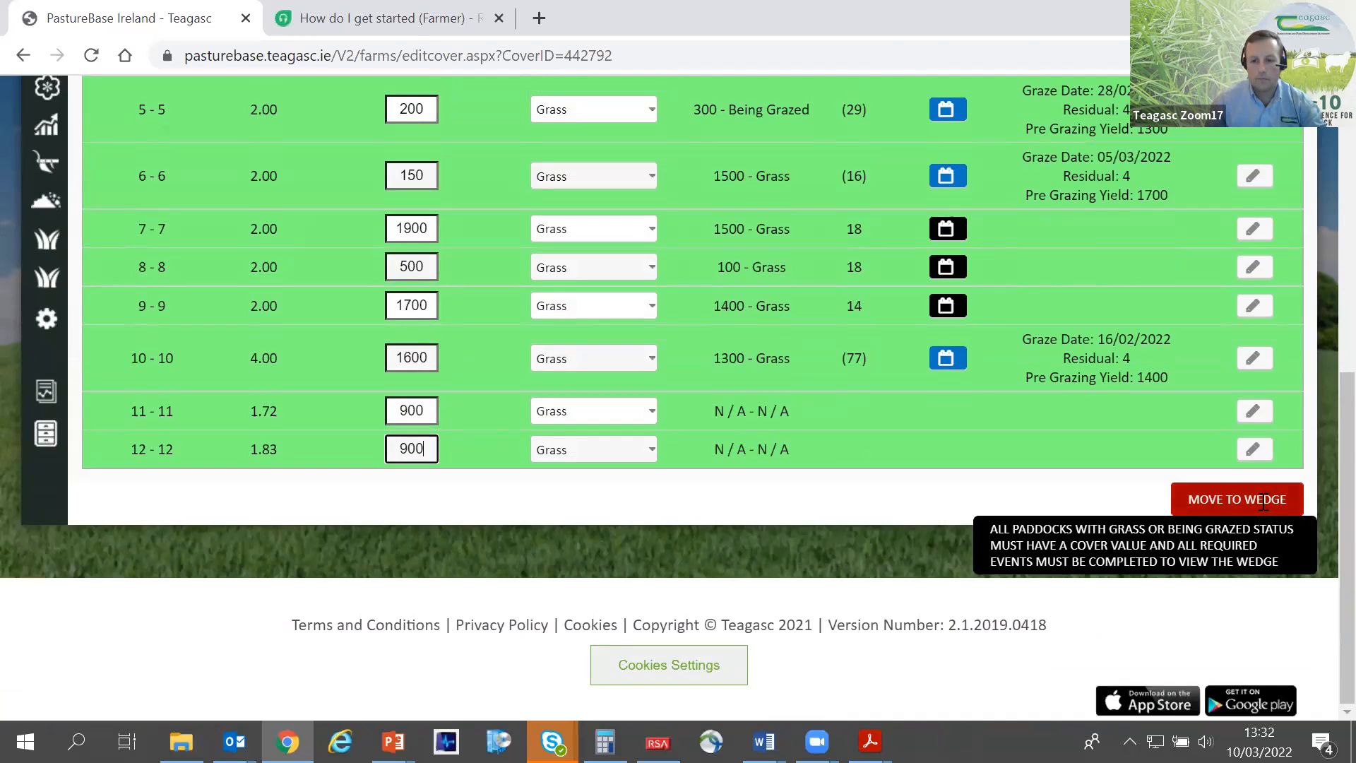
scroll(1011, 391, "up", 6)
scroll(1011, 390, "down", 3)
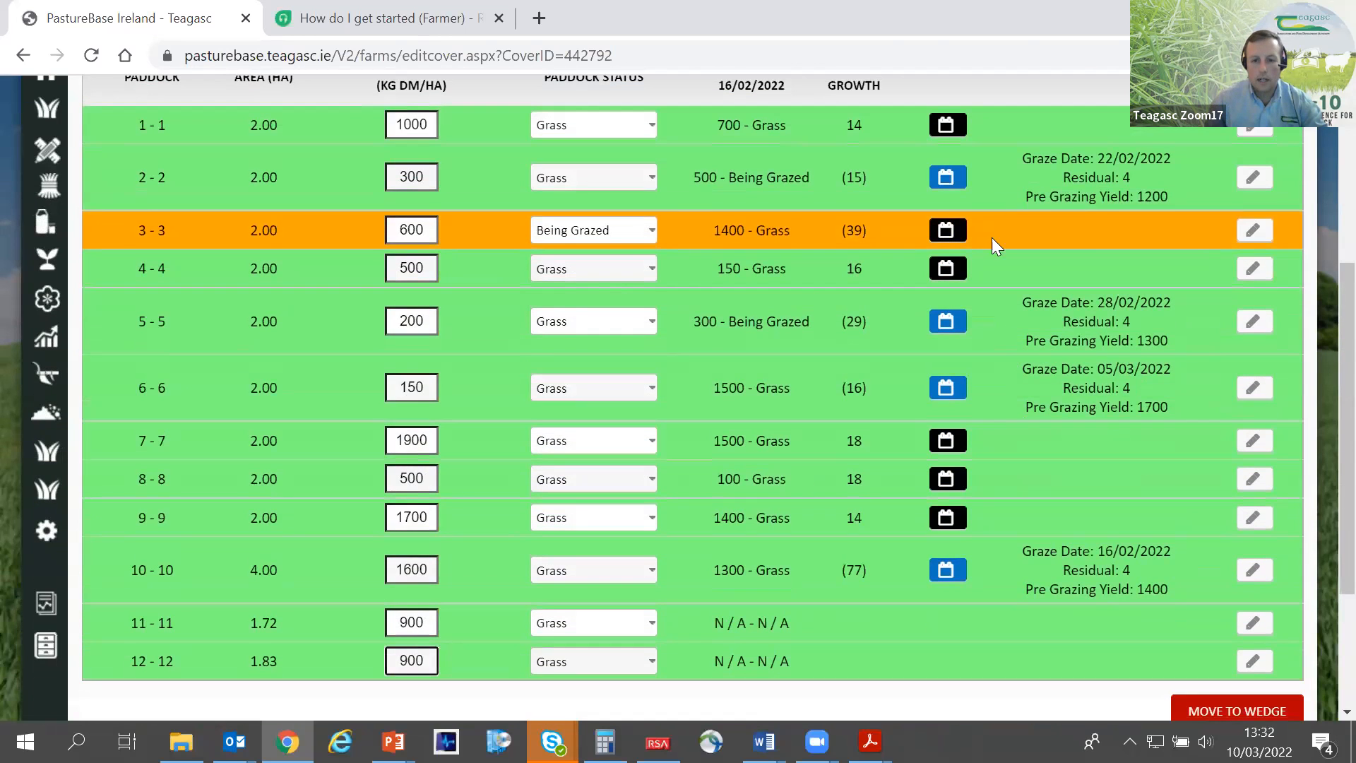
scroll(1102, 558, "down", 3)
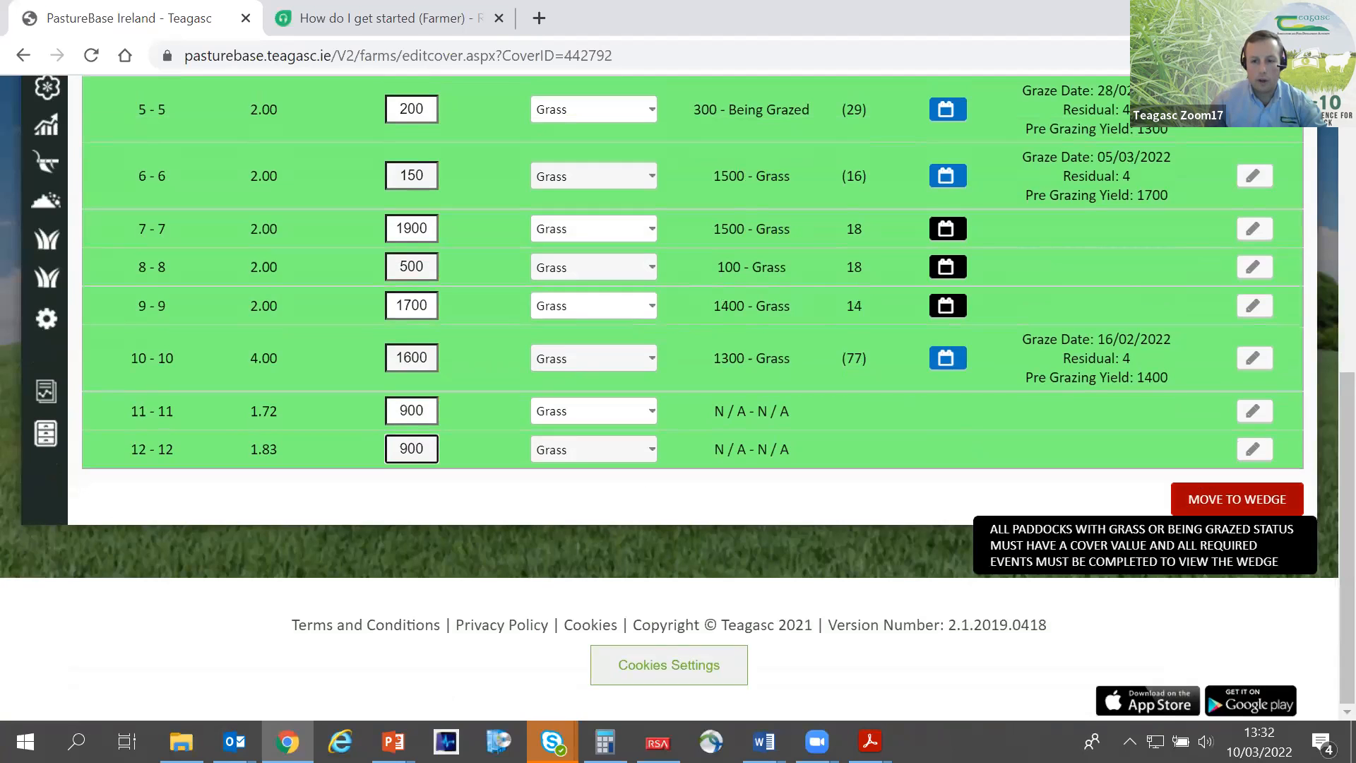
left_click(1230, 507)
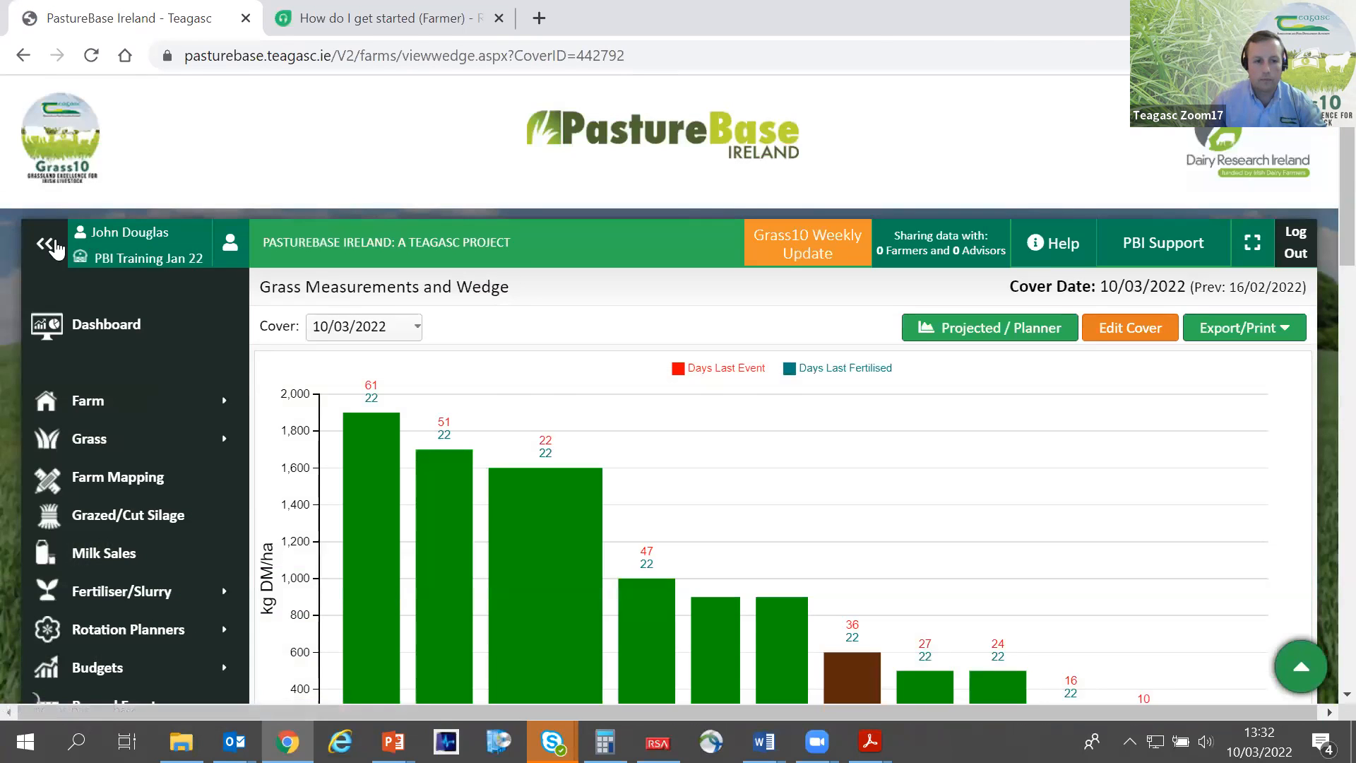
left_click(53, 247)
- Examine the grass wedge's paddock covers and days since last event and fertiliser, including the details of paddock 7
scroll(136, 328, "down", 3)
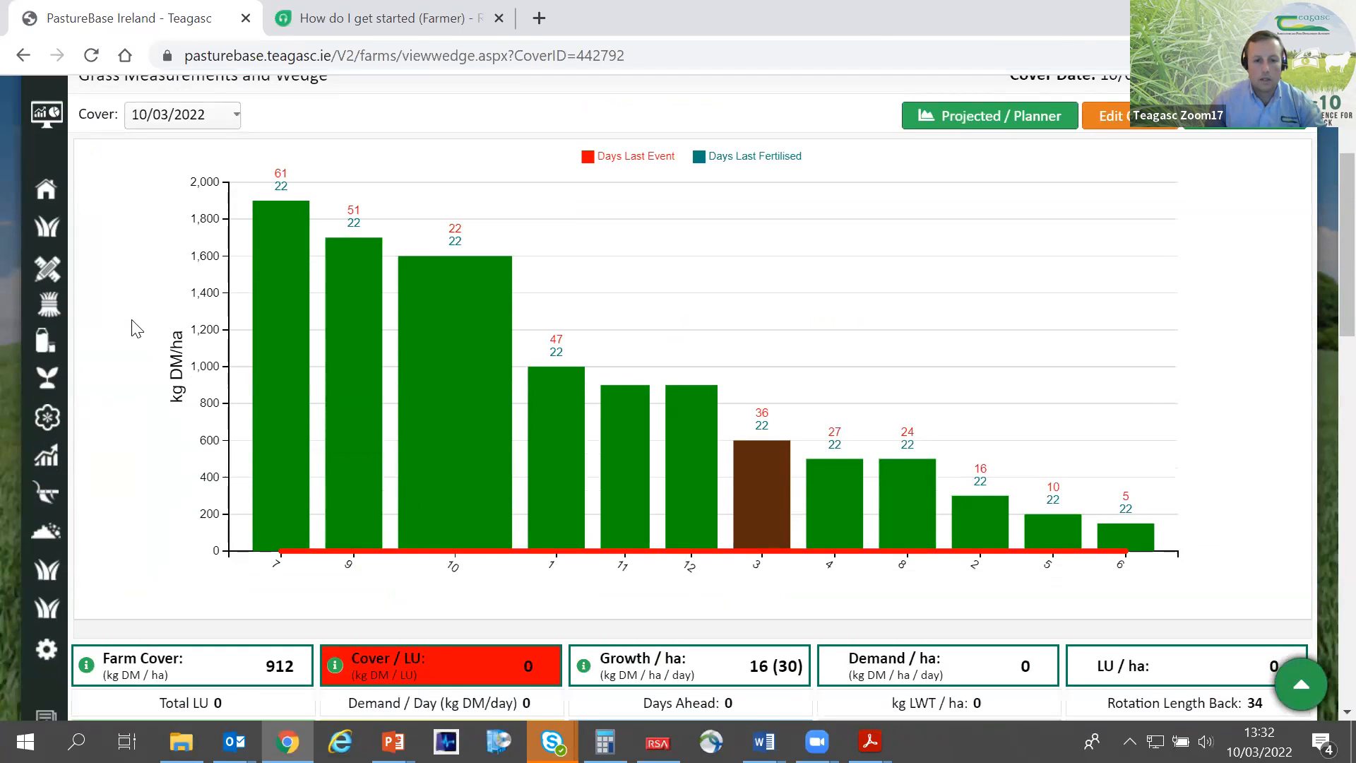
scroll(127, 333, "down", 2)
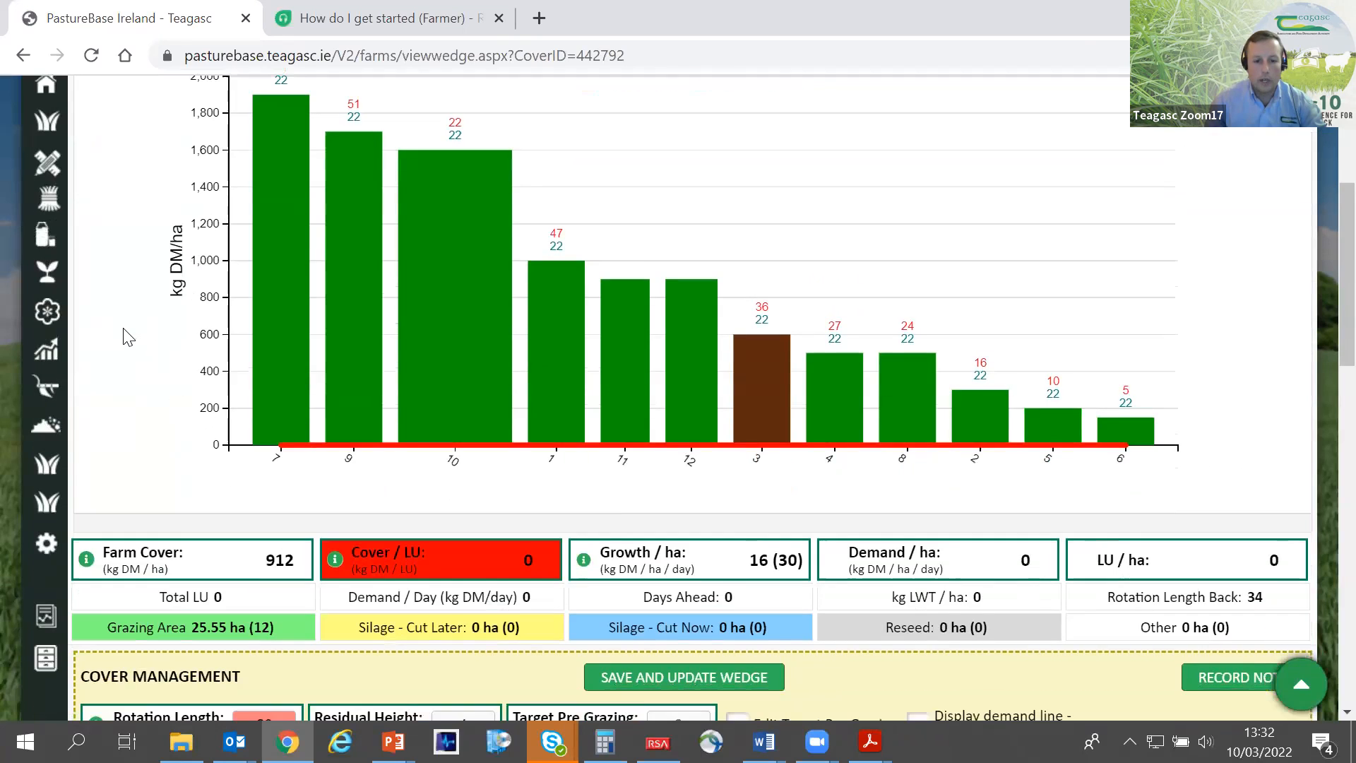
scroll(170, 357, "up", 2)
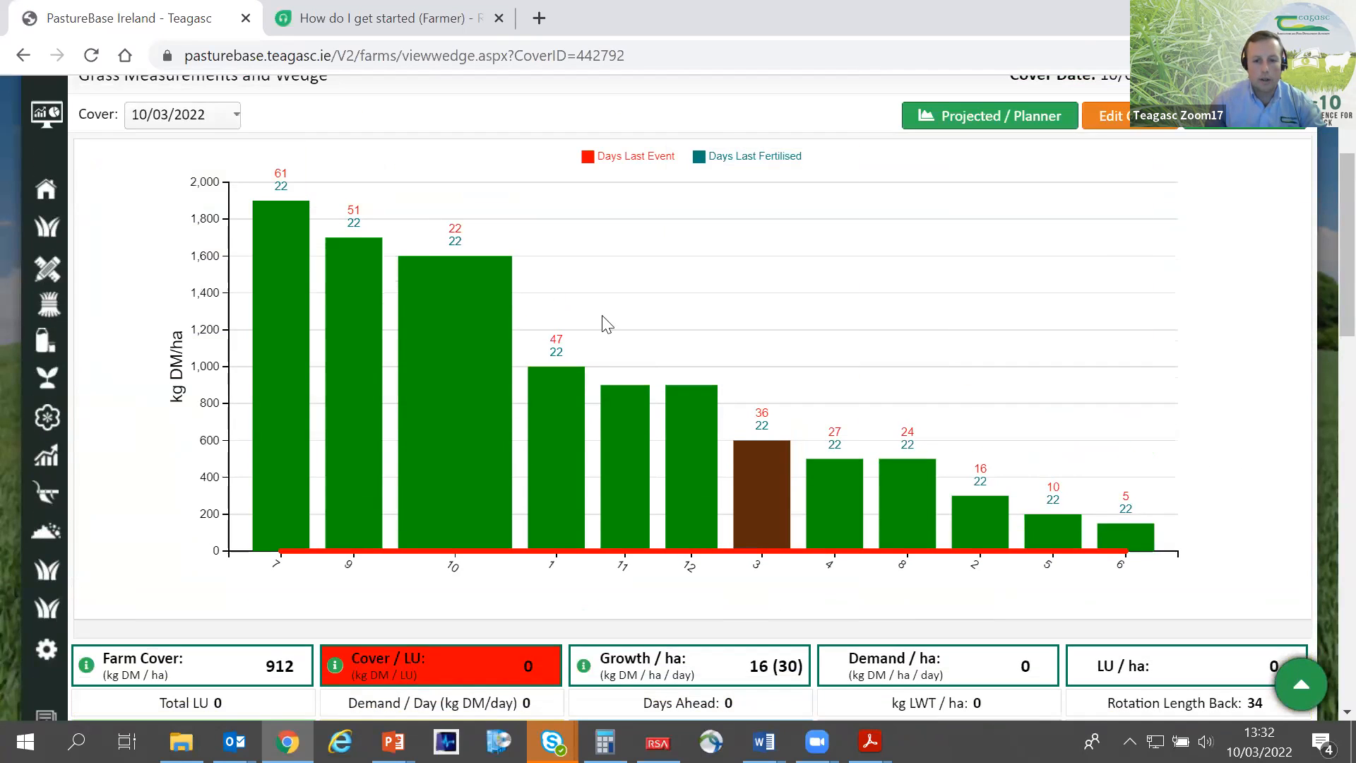
scroll(140, 294, "down", 2)
scroll(144, 275, "up", 2)
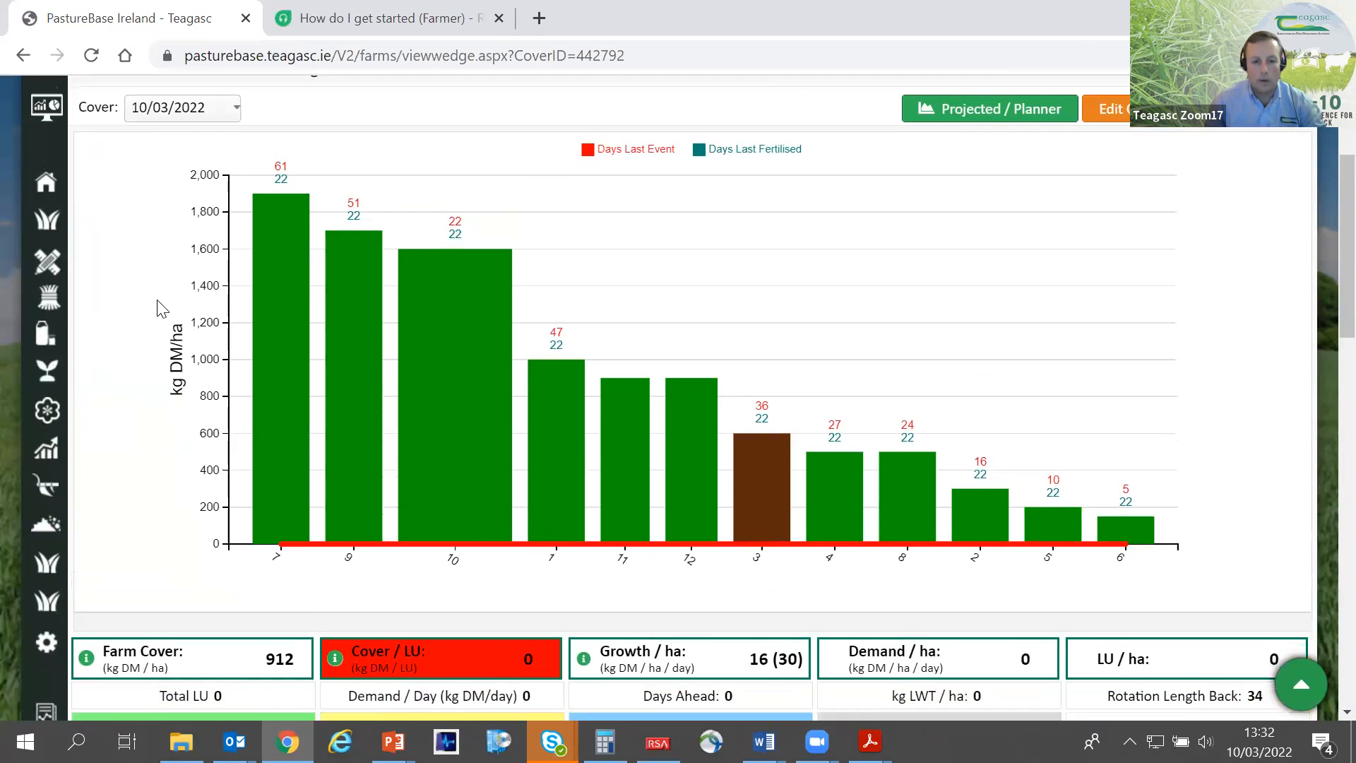
scroll(194, 328, "down", 2)
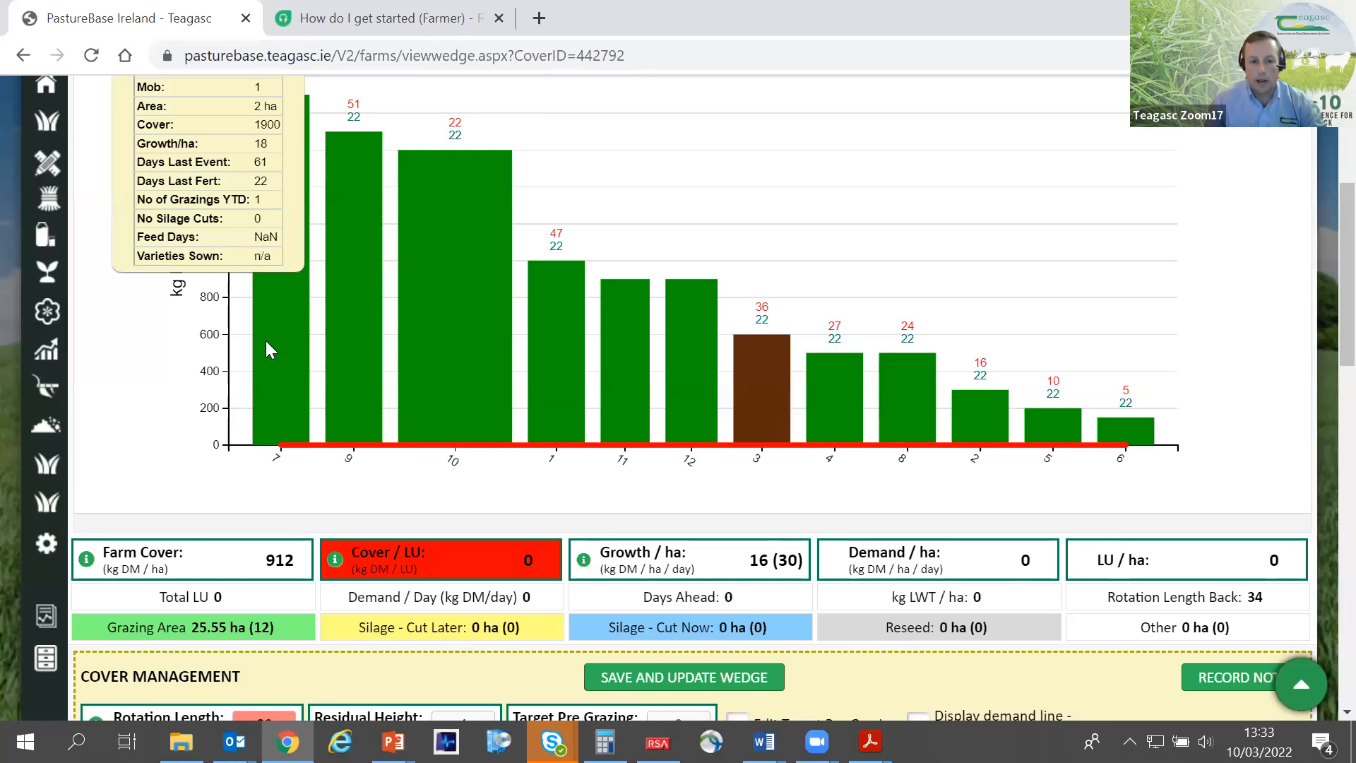
- Examine the farm summary figures and the cover management stock table, comparing growth per hectare with demand per hectare
scroll(311, 470, "down", 2)
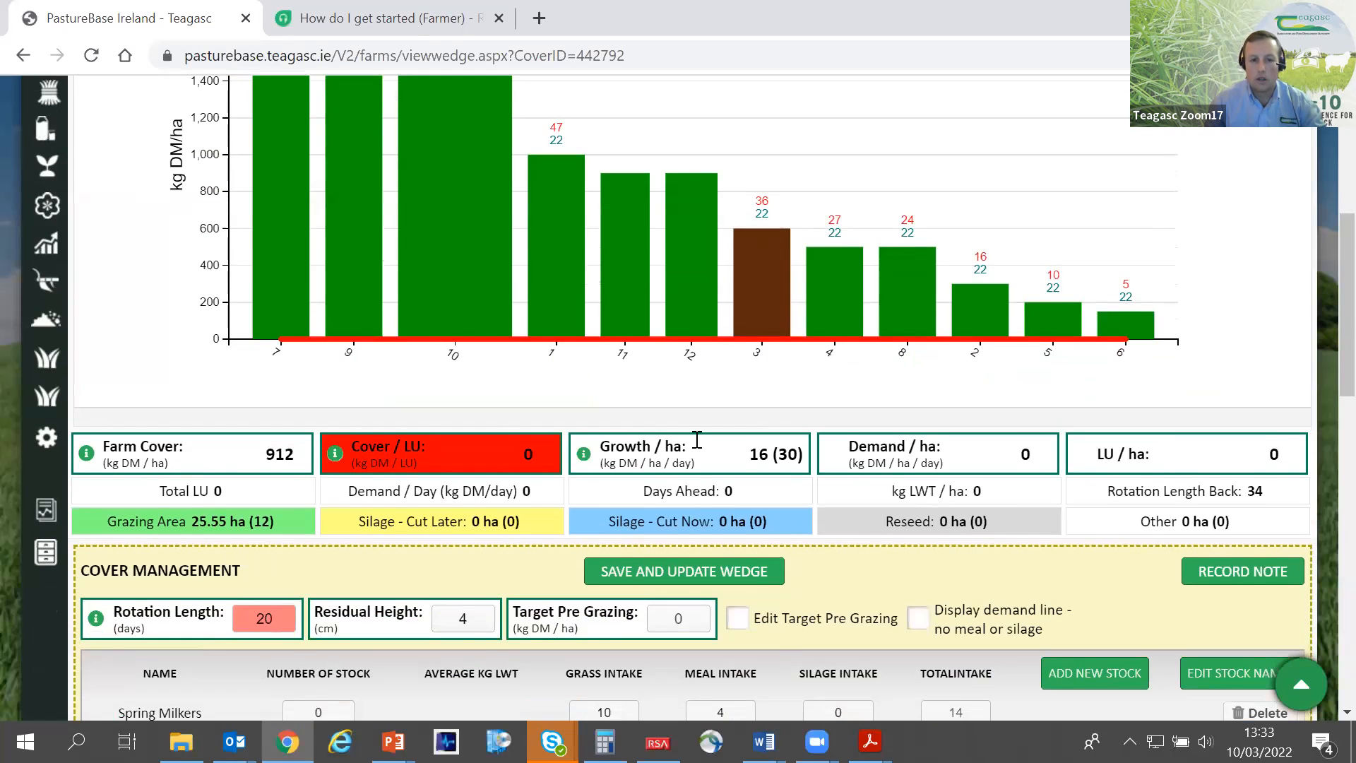
scroll(879, 487, "down", 3)
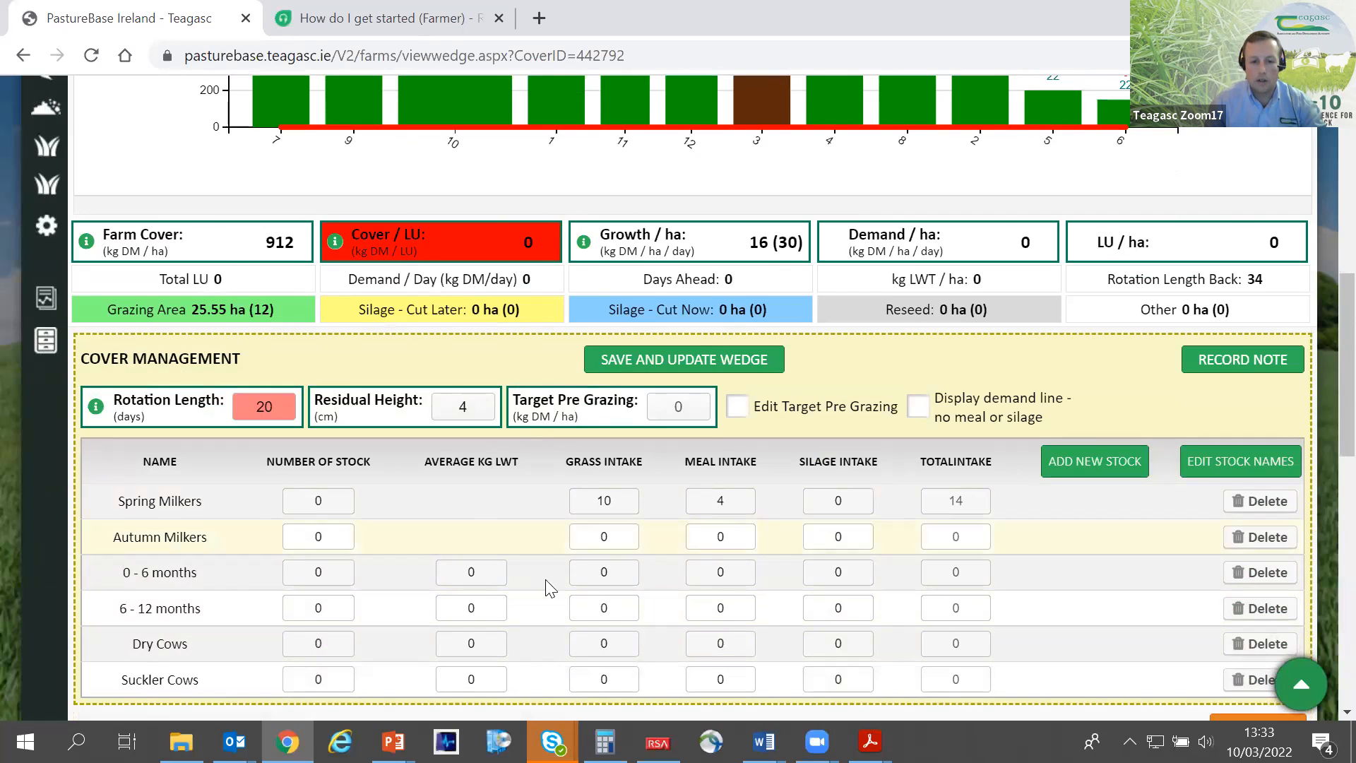
scroll(559, 484, "up", 4)
scroll(398, 272, "down", 5)
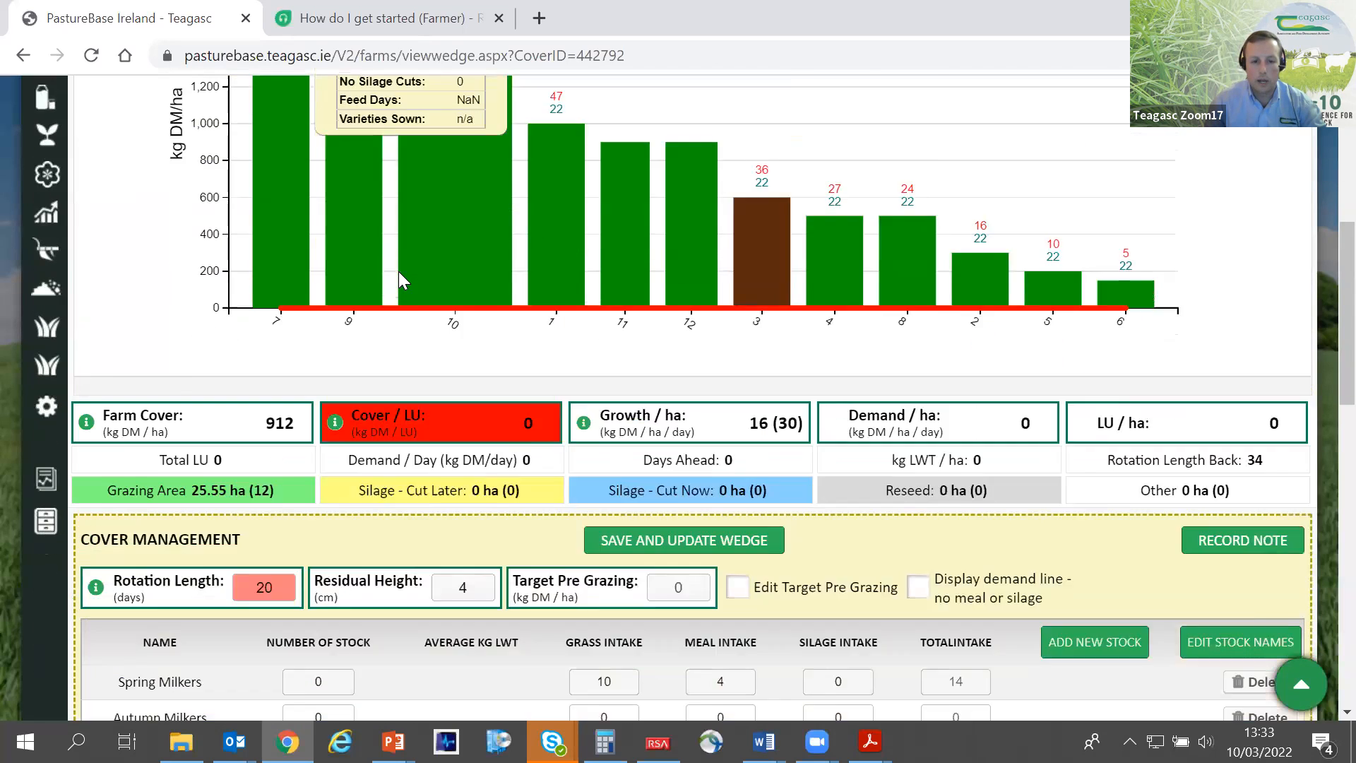
scroll(277, 240, "up", 2)
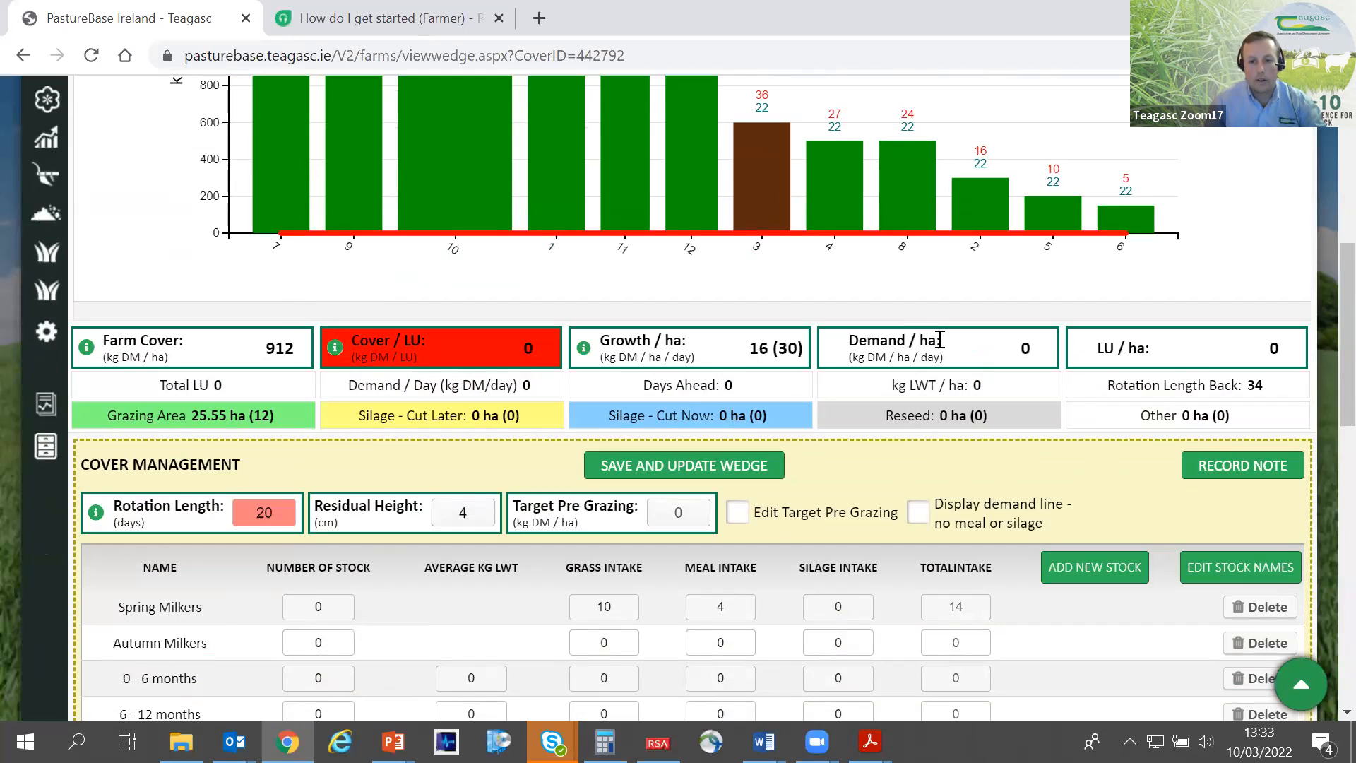
left_click_drag(939, 340, 895, 341)
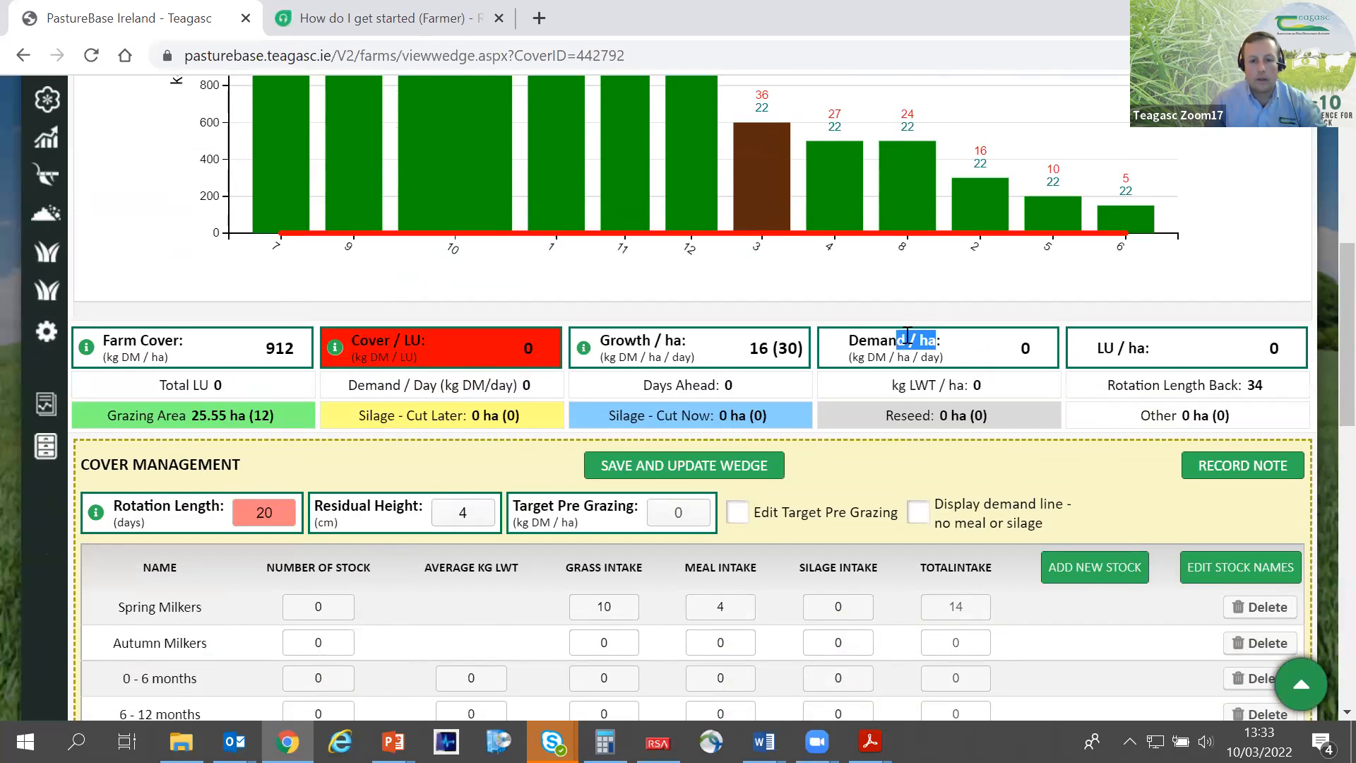
double_click(772, 349)
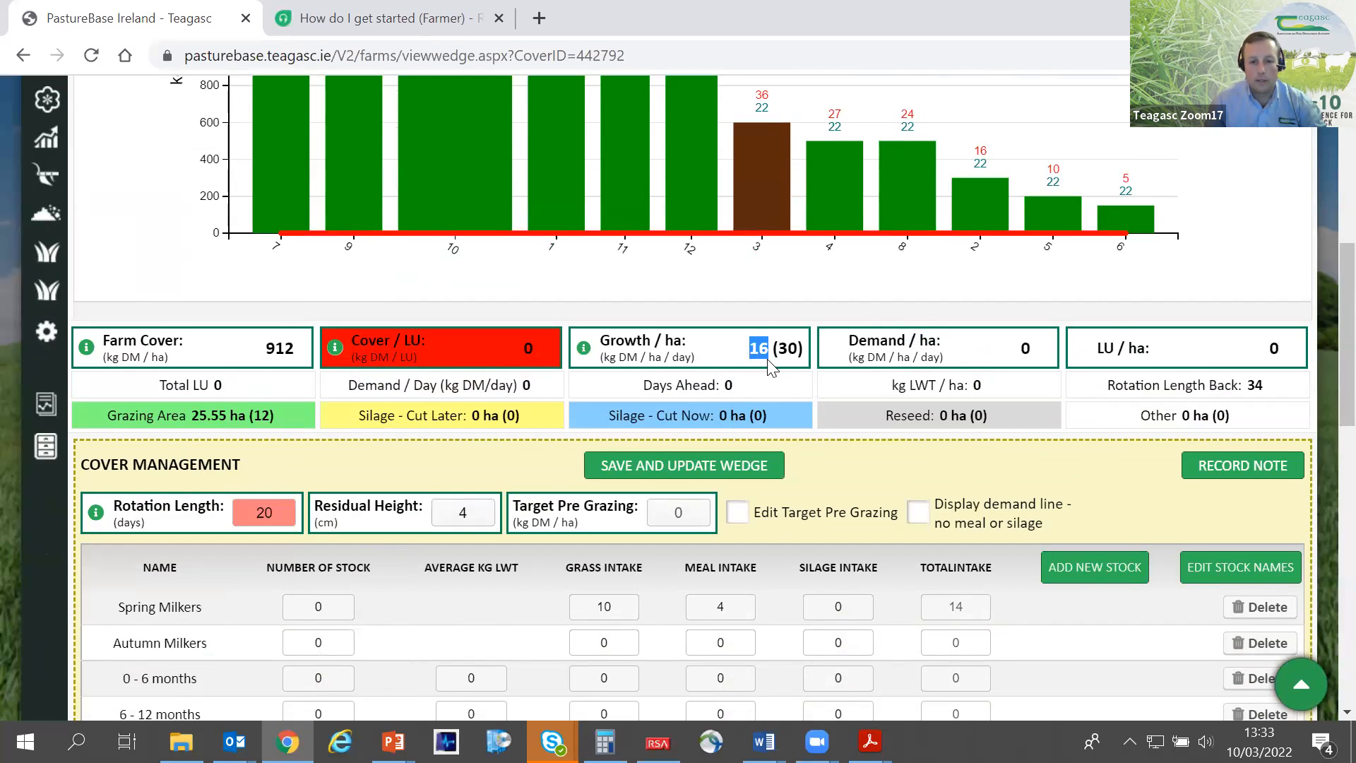
double_click(1026, 348)
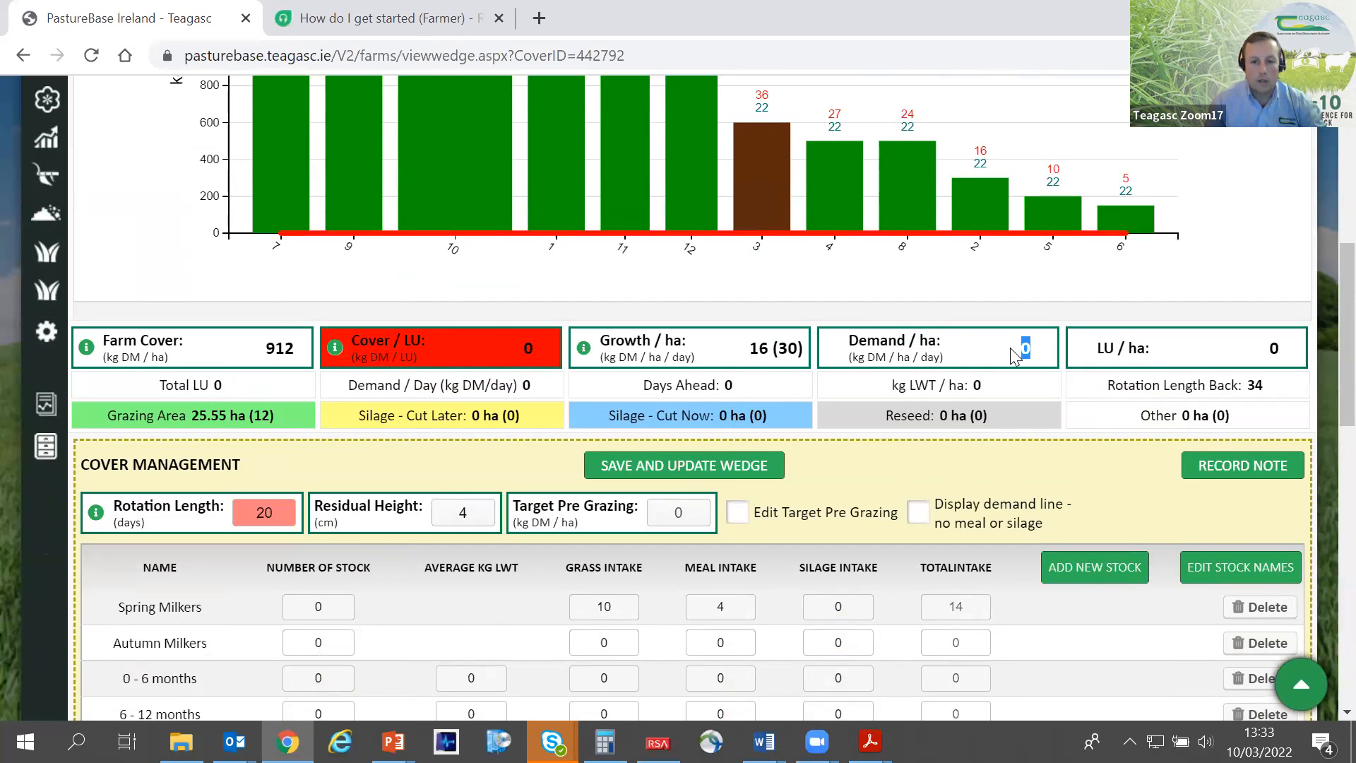
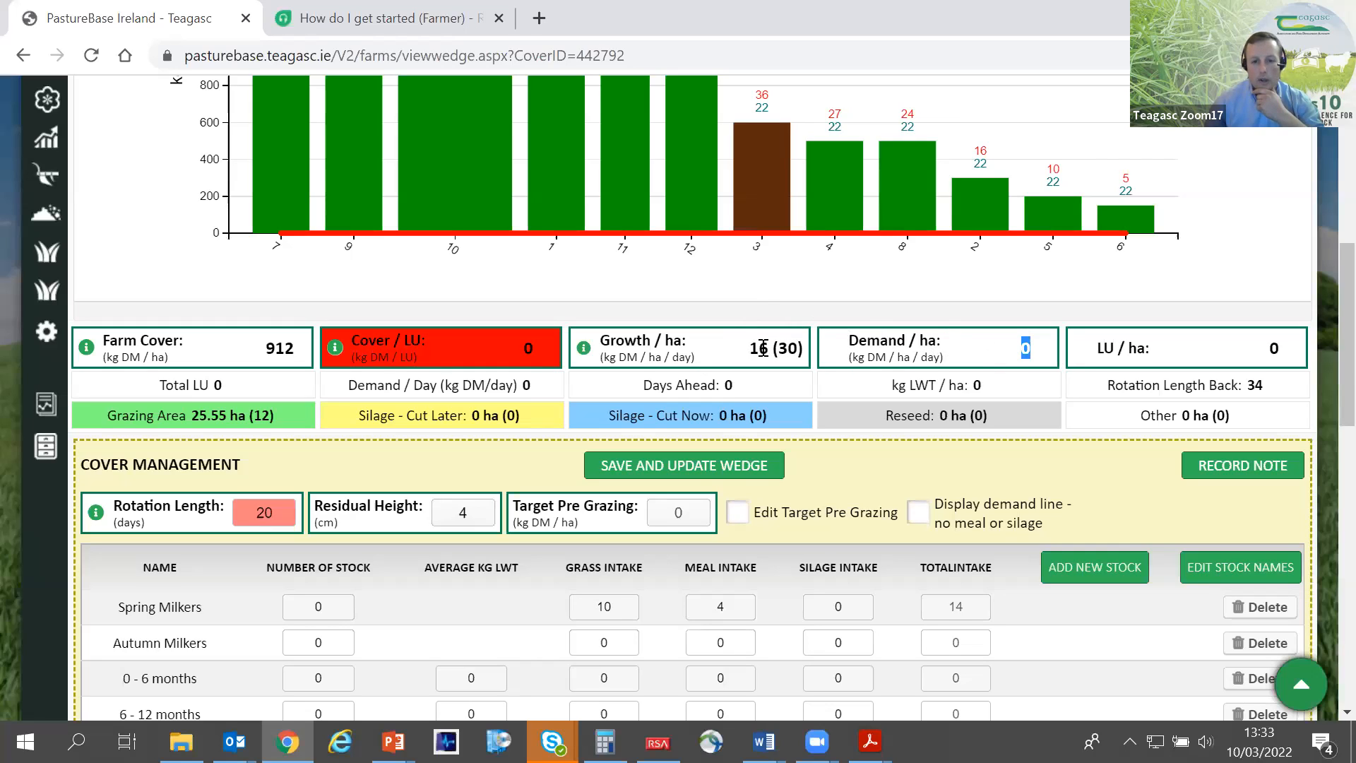
- Set the number of stock for Spring Milkers to 60 in the cover management table
left_click_drag(295, 349, 274, 348)
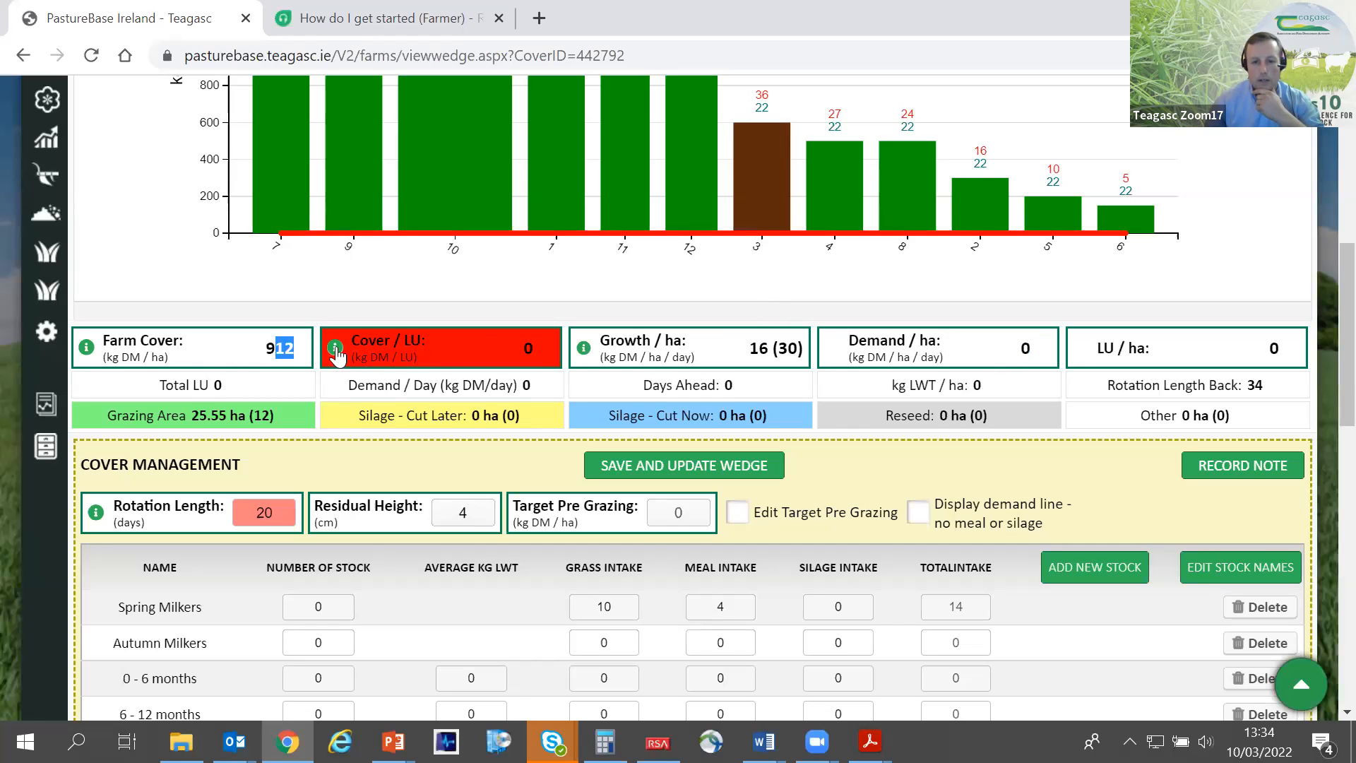
scroll(747, 379, "up", 2)
scroll(671, 395, "down", 3)
scroll(671, 387, "down", 3)
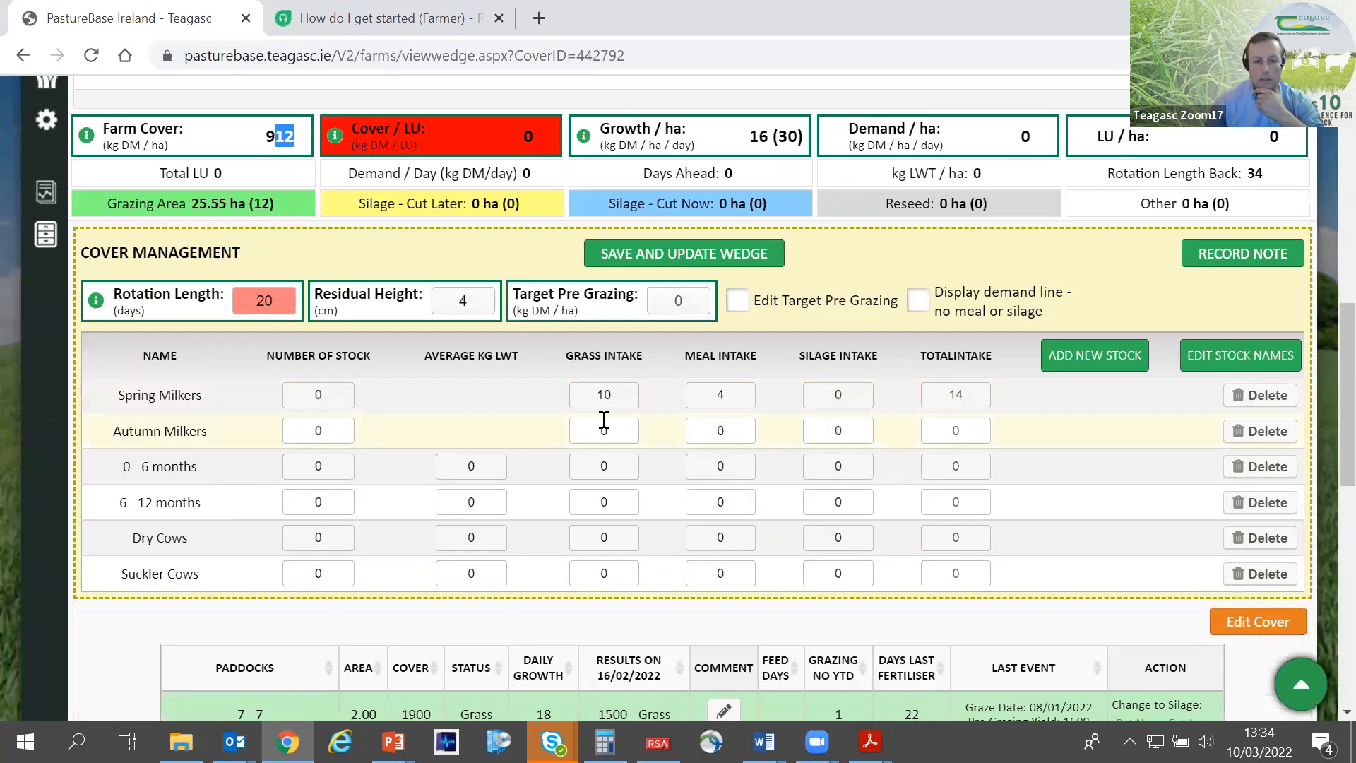
double_click(311, 395)
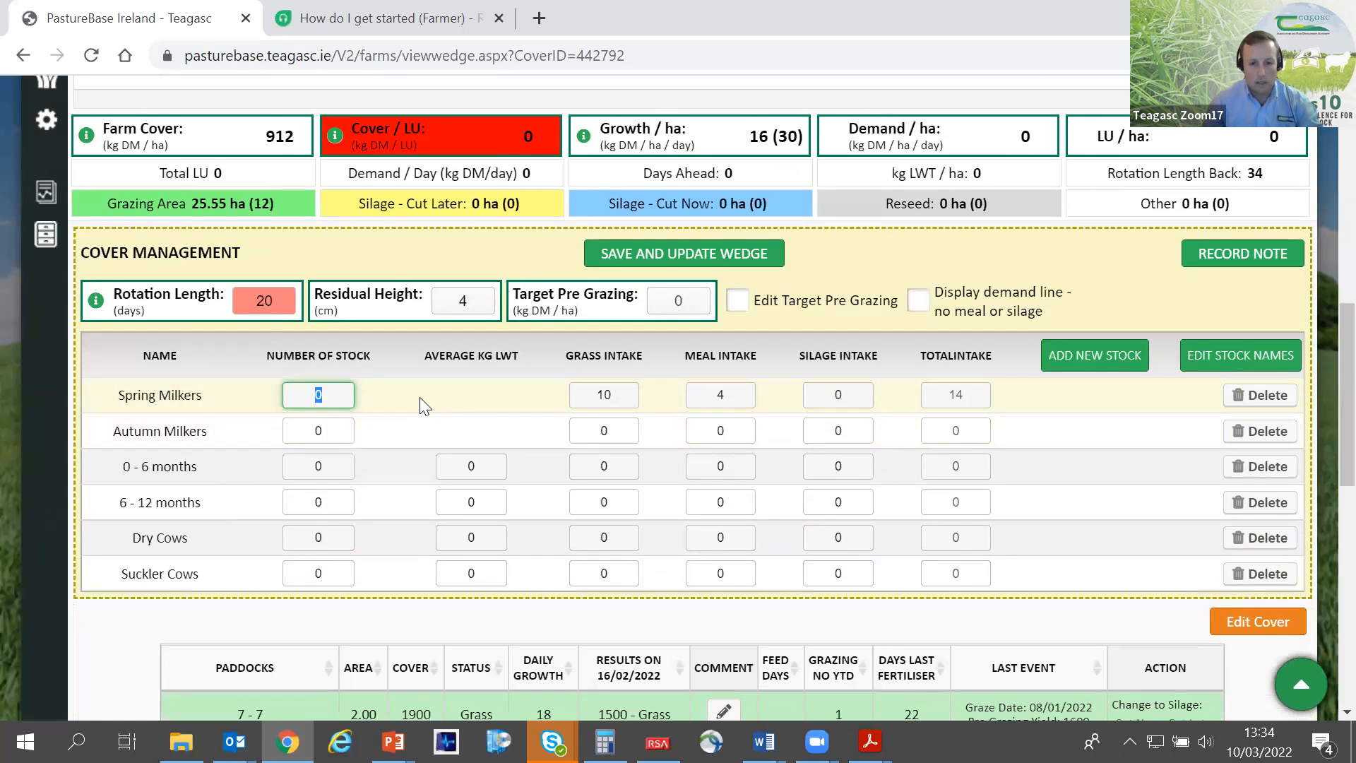
scroll(420, 397, "up", 3)
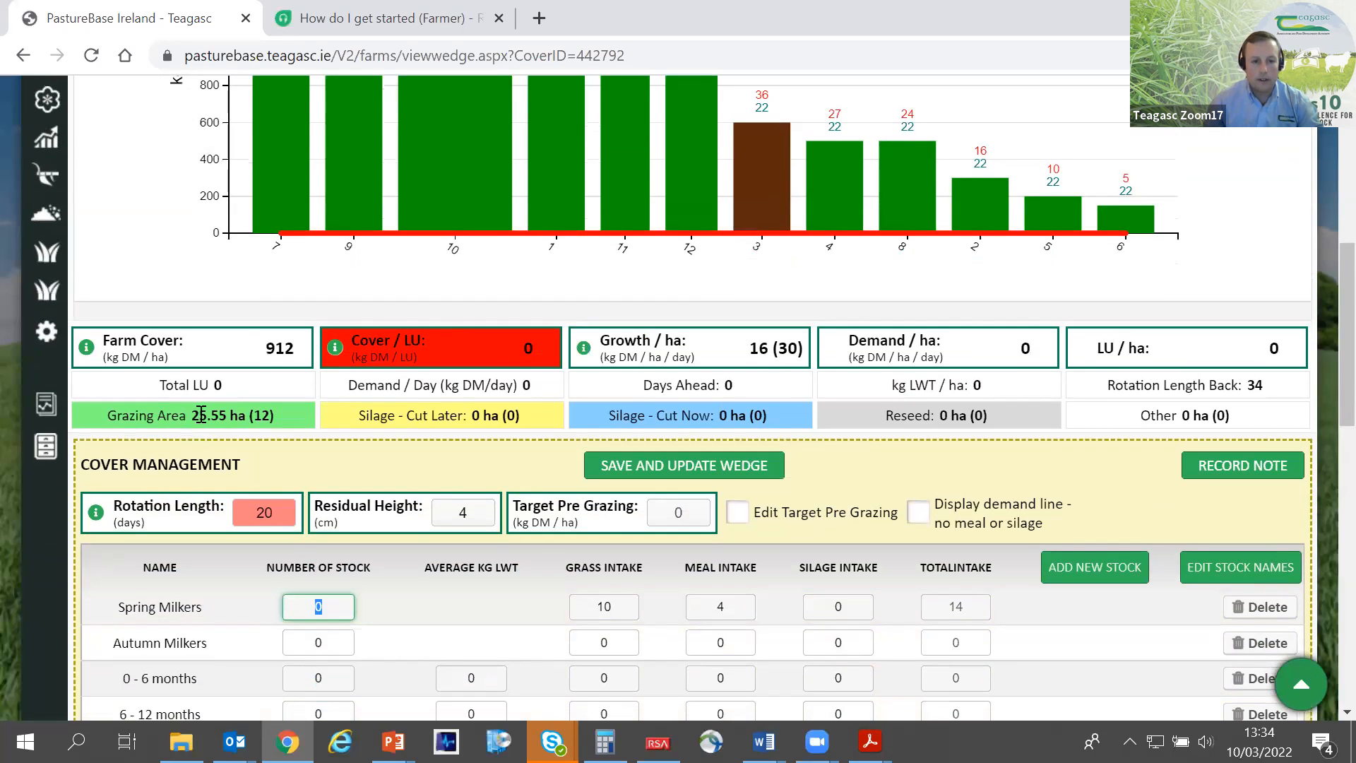
scroll(413, 523, "down", 2)
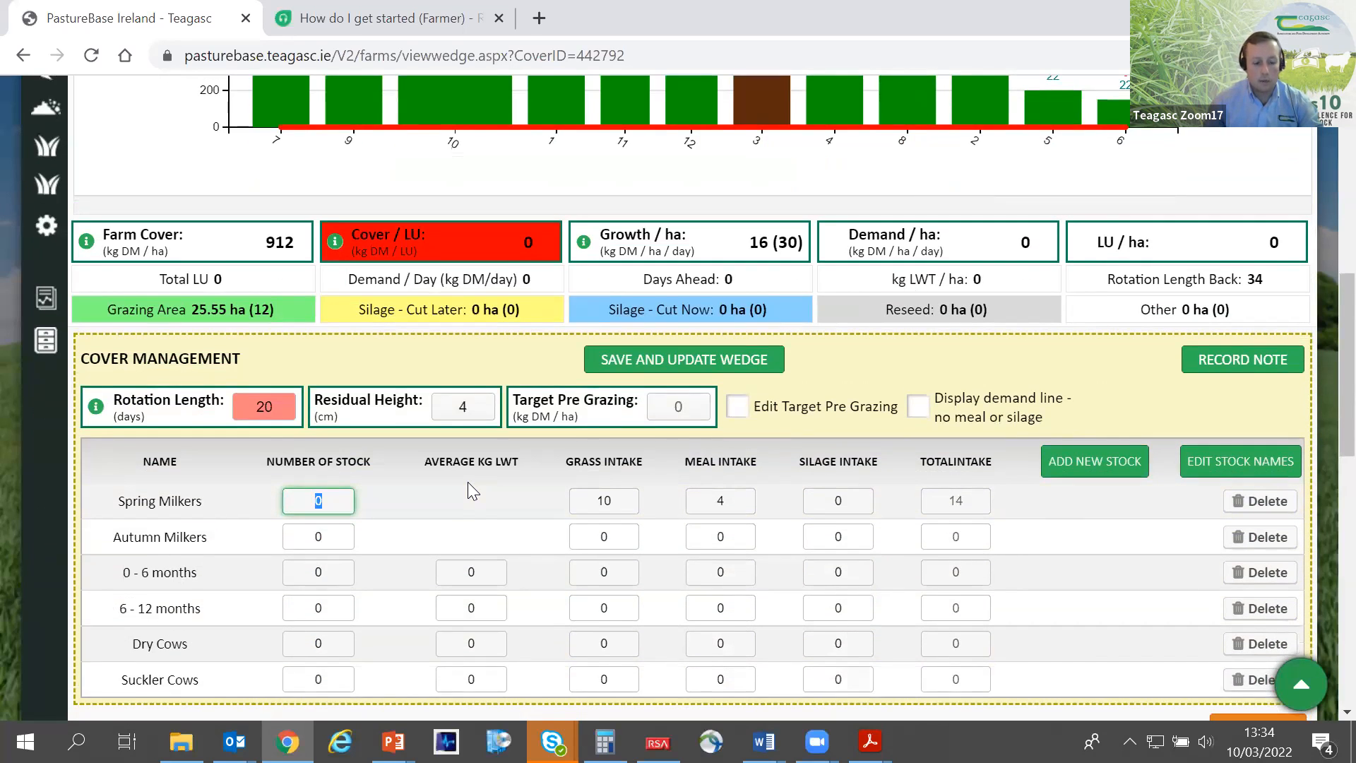
type("60")
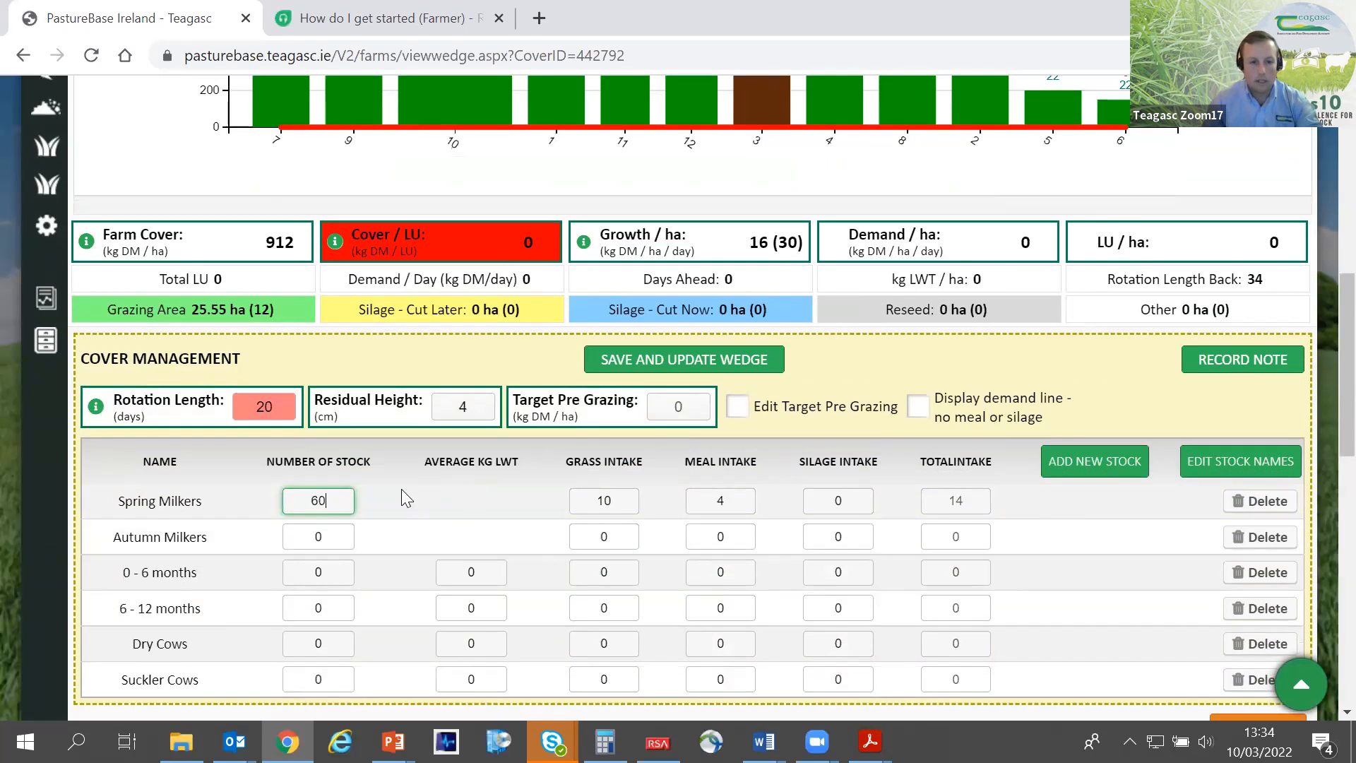
- Set the Spring Milkers' grass intake to 11, then save the stock figures and update the wedge
left_click(737, 503)
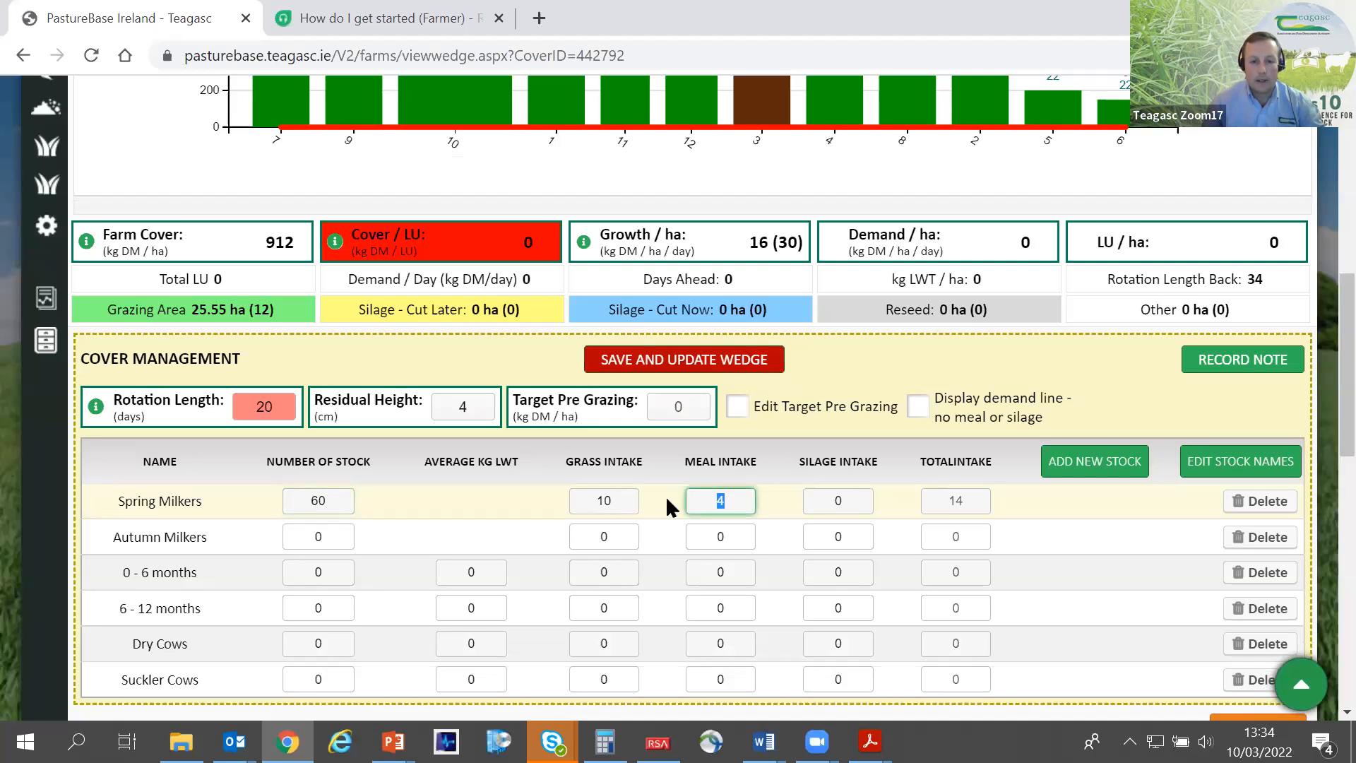
left_click_drag(610, 499, 606, 499)
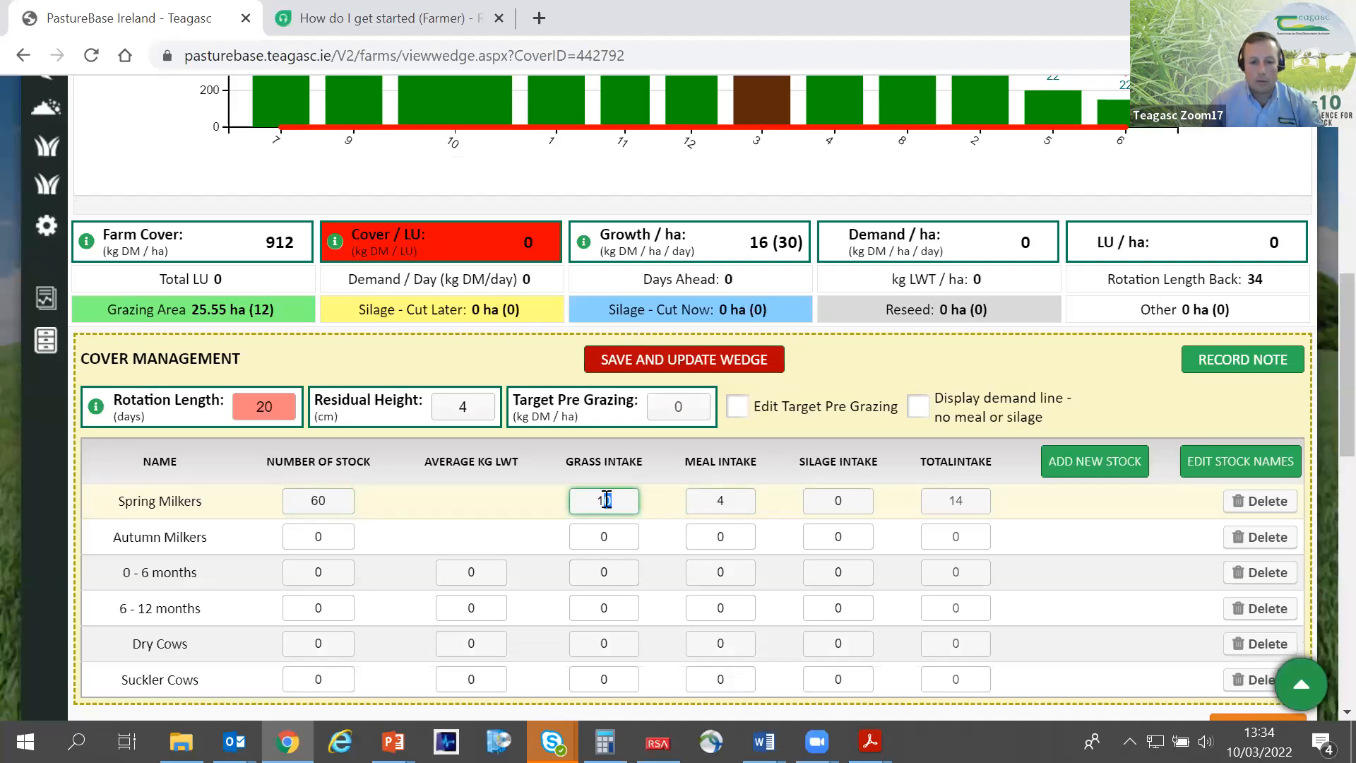
type("1")
left_click(657, 497)
scroll(662, 508, "down", 1)
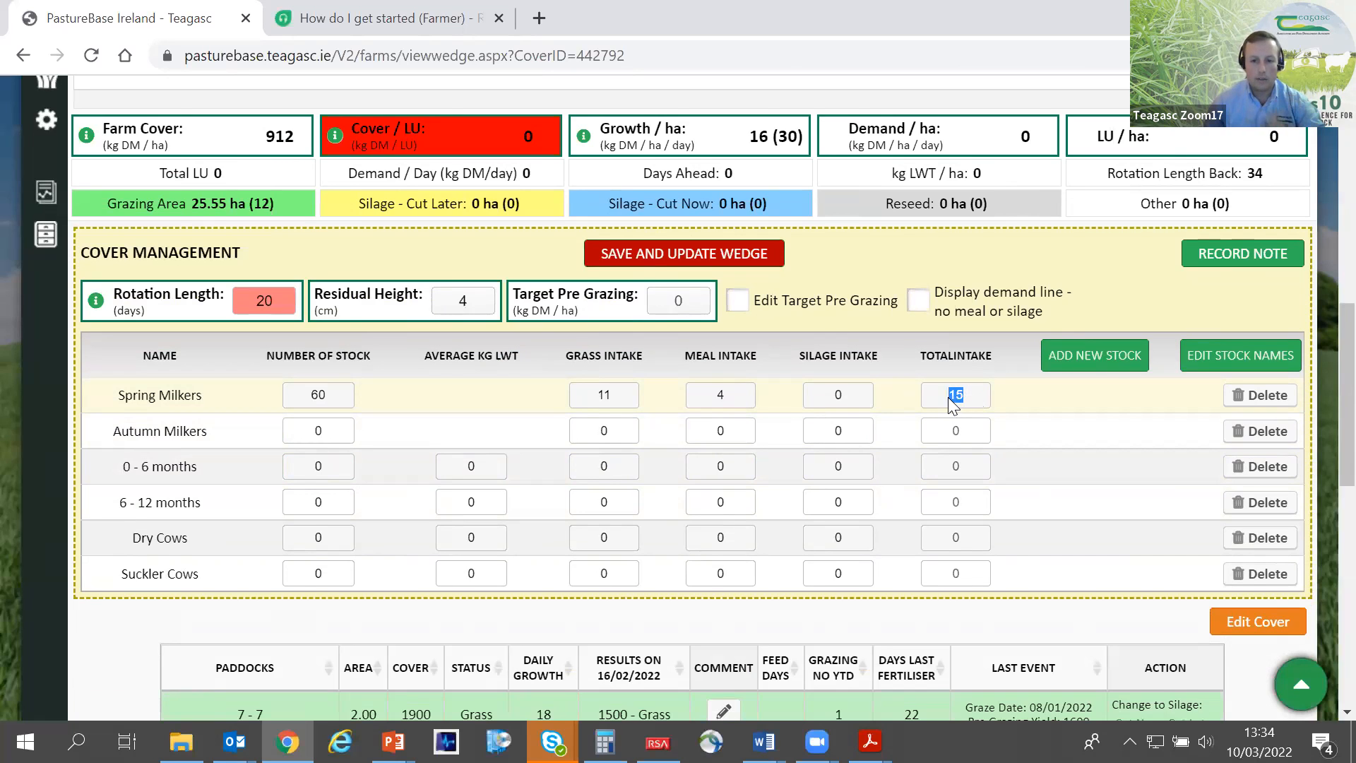
left_click(1039, 400)
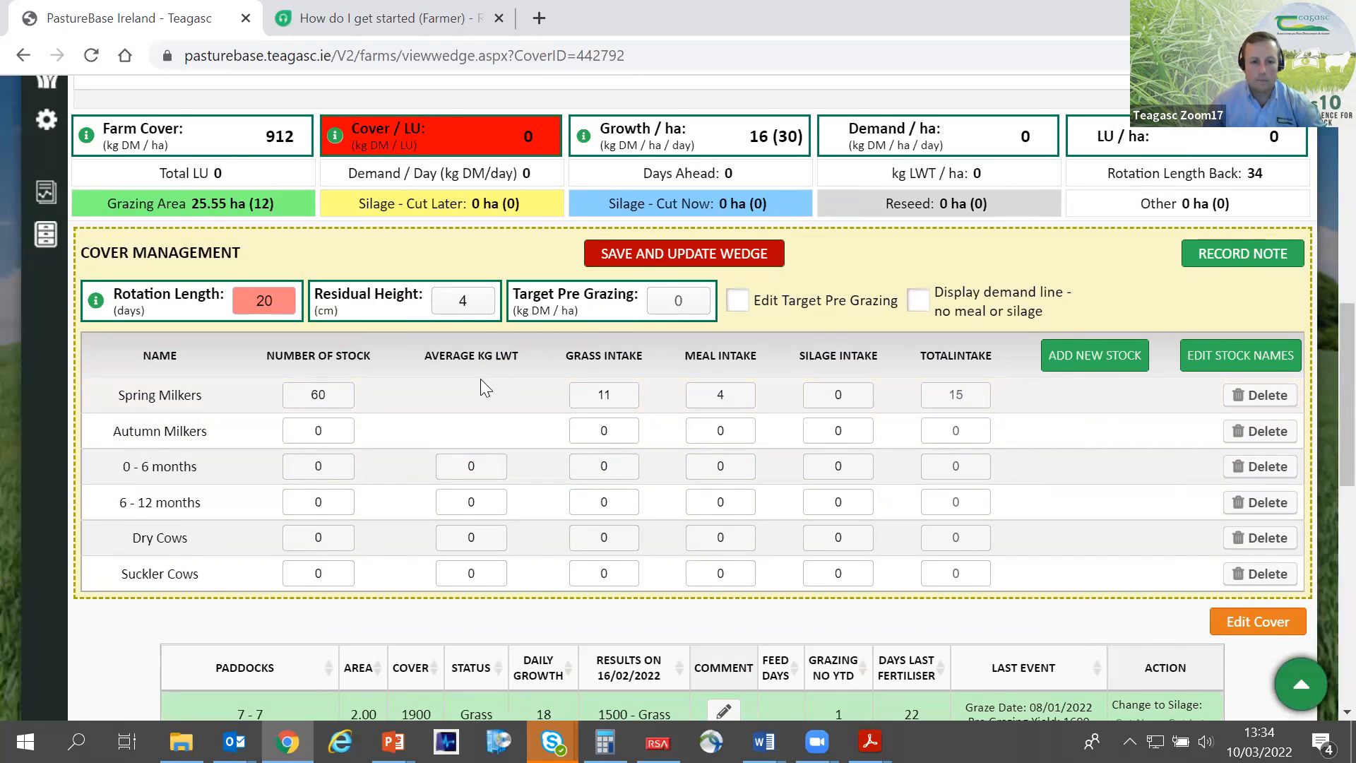
scroll(481, 380, "up", 3)
scroll(667, 381, "down", 2)
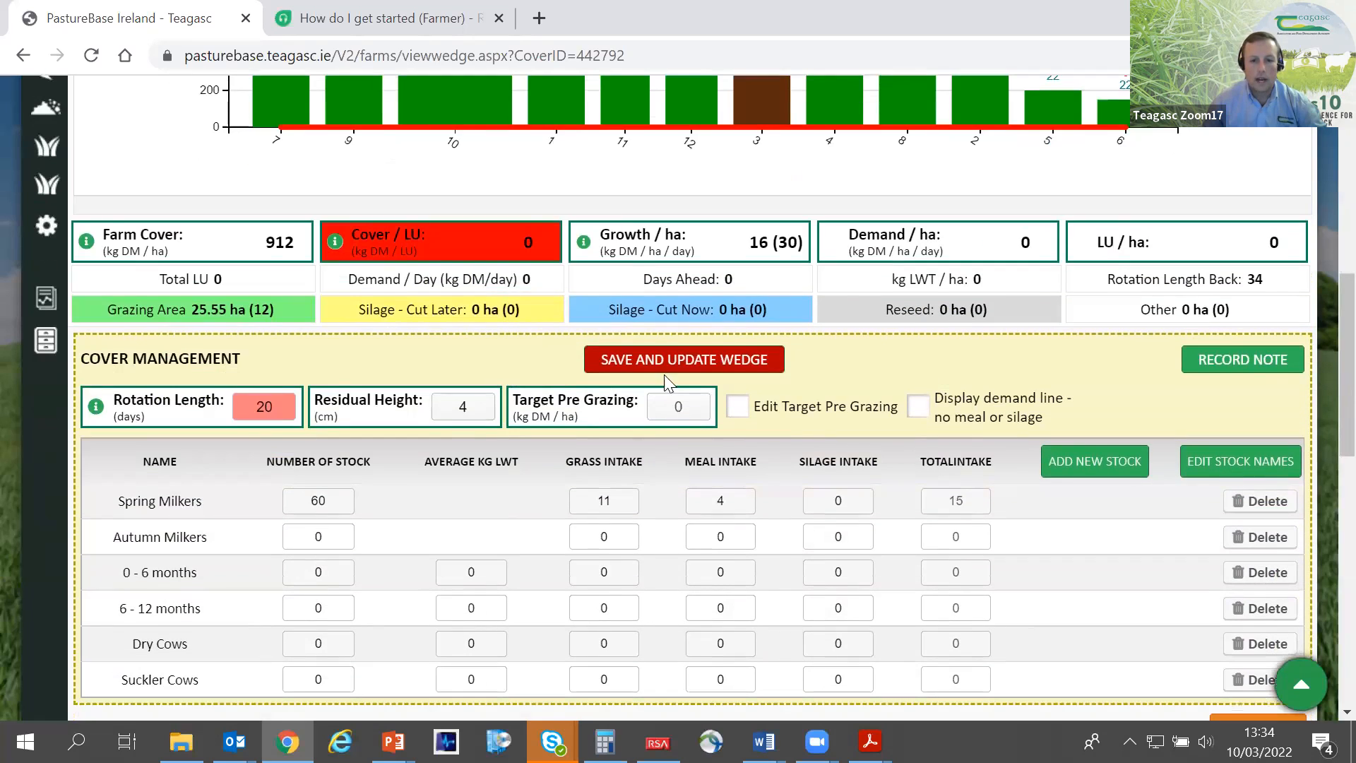
left_click(679, 364)
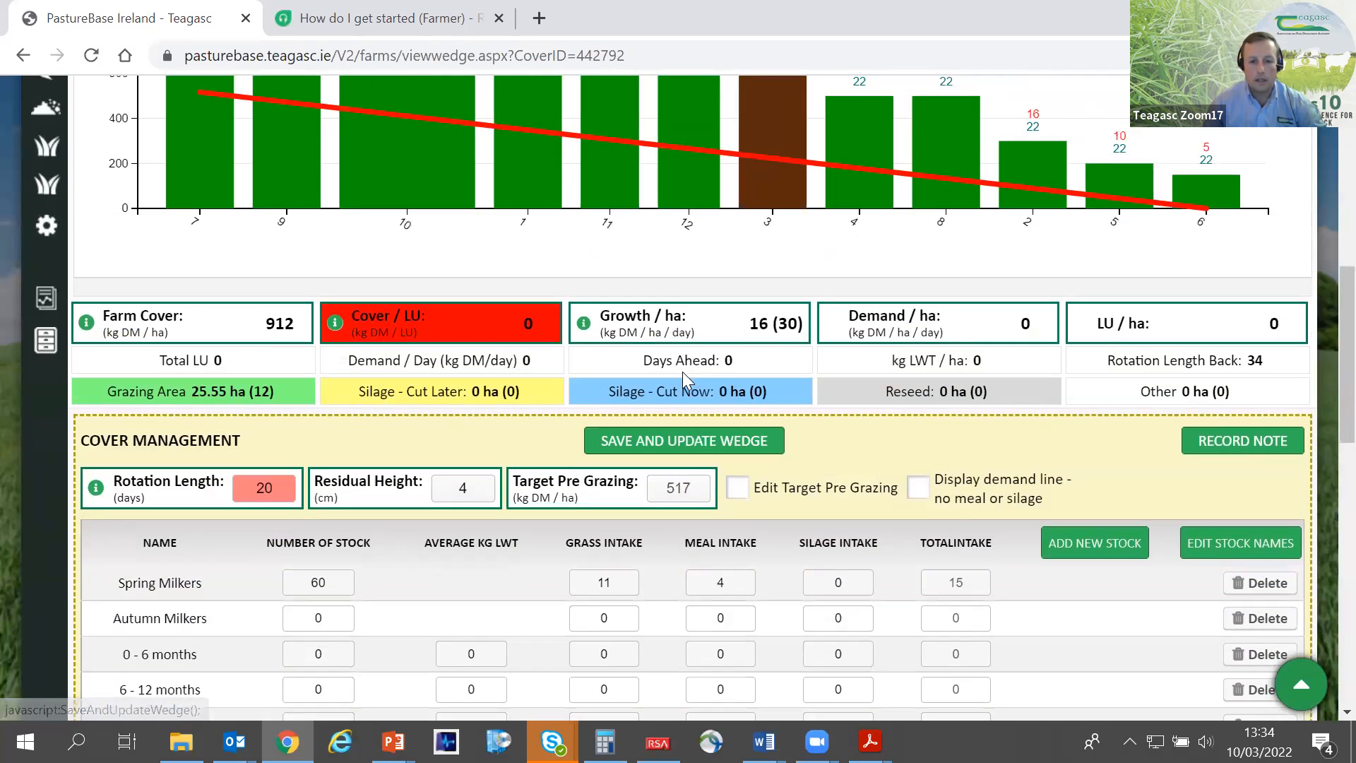
- Set the rotation length to 45 days and update the wedge with it
double_click(252, 491)
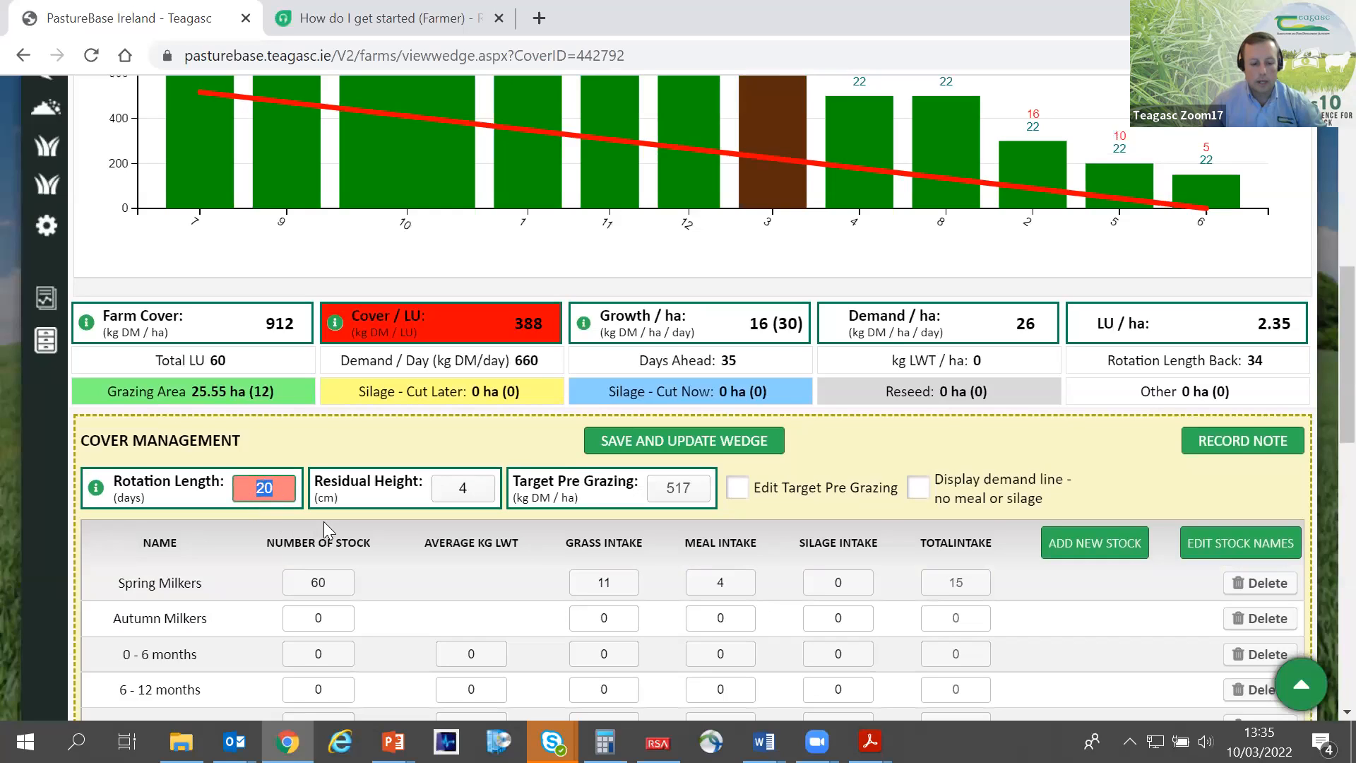
type("45")
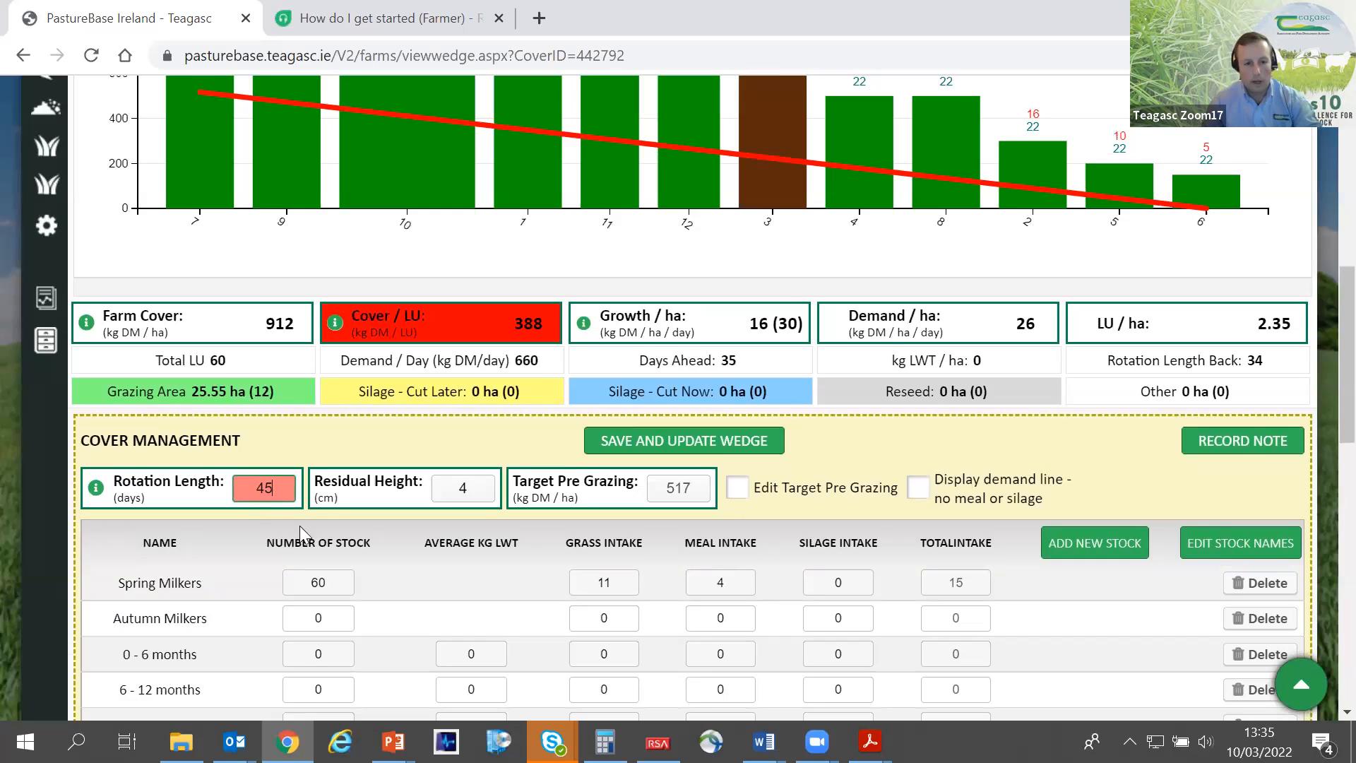
left_click(696, 452)
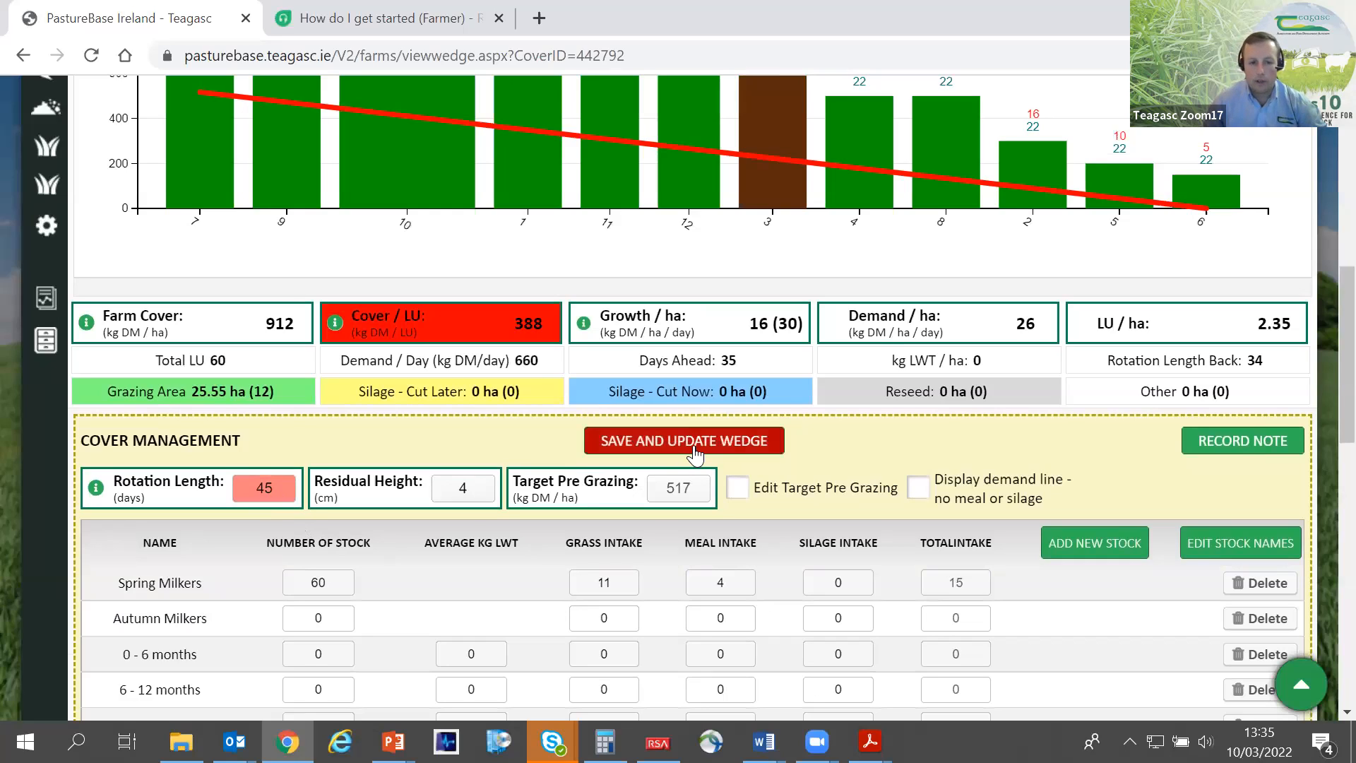
- Examine the redrawn demand line against the paddock covers and the farm summary figures, including the details of paddock 7
scroll(674, 452, "up", 2)
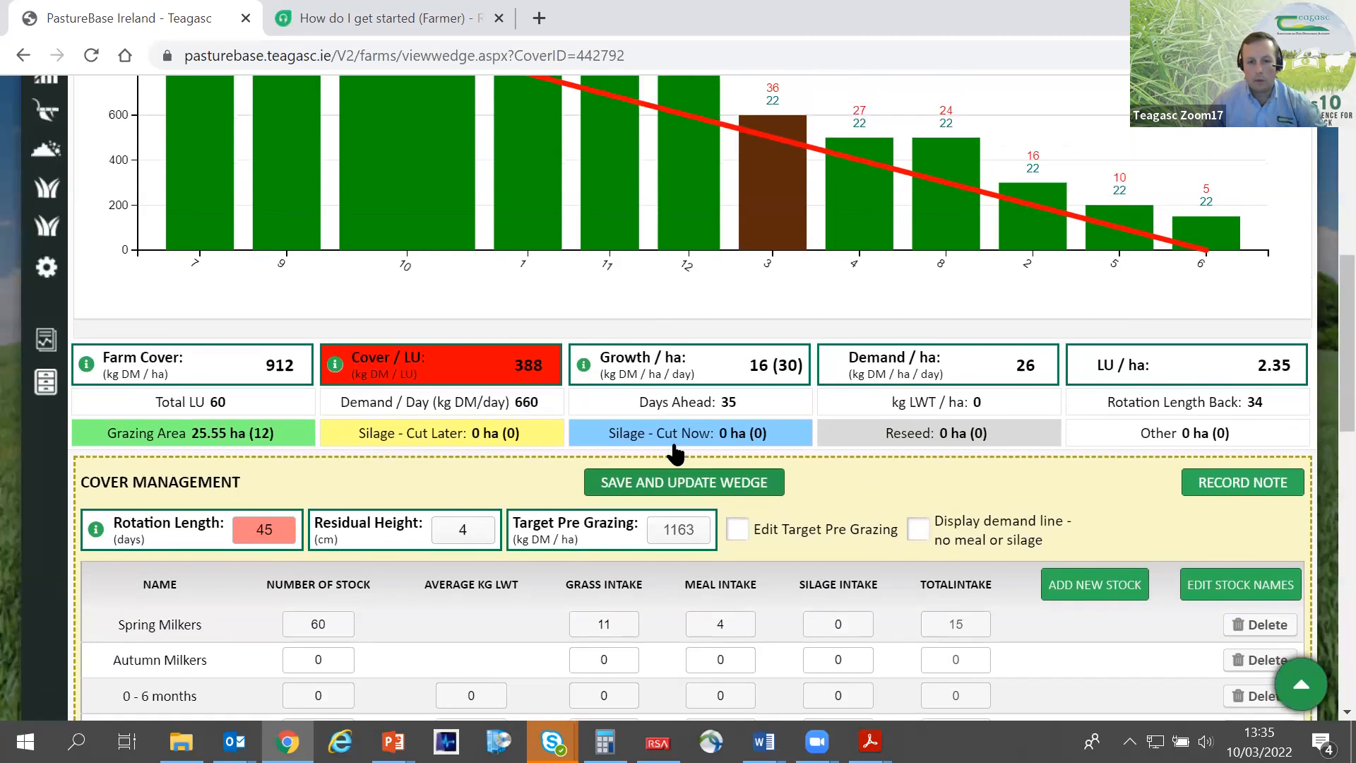
scroll(674, 452, "up", 5)
scroll(674, 444, "down", 3)
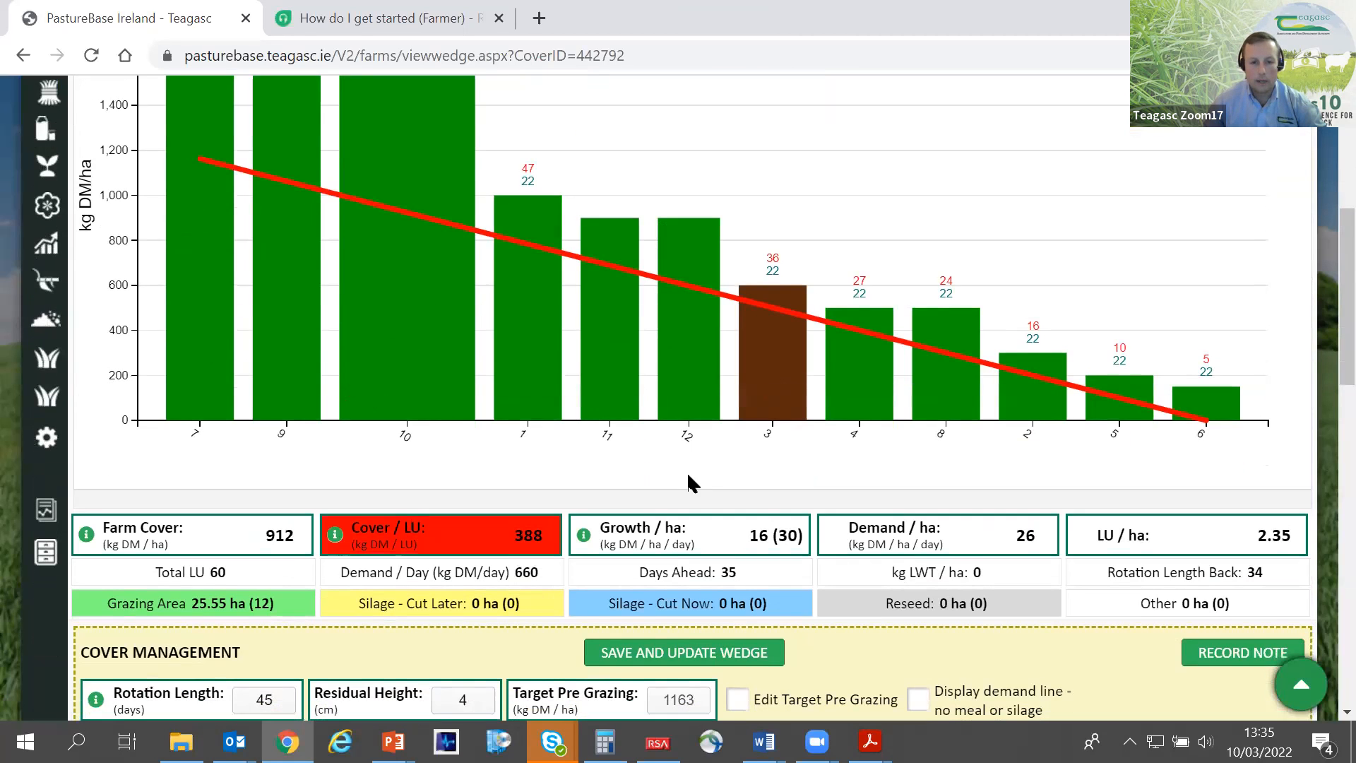
scroll(868, 468, "up", 3)
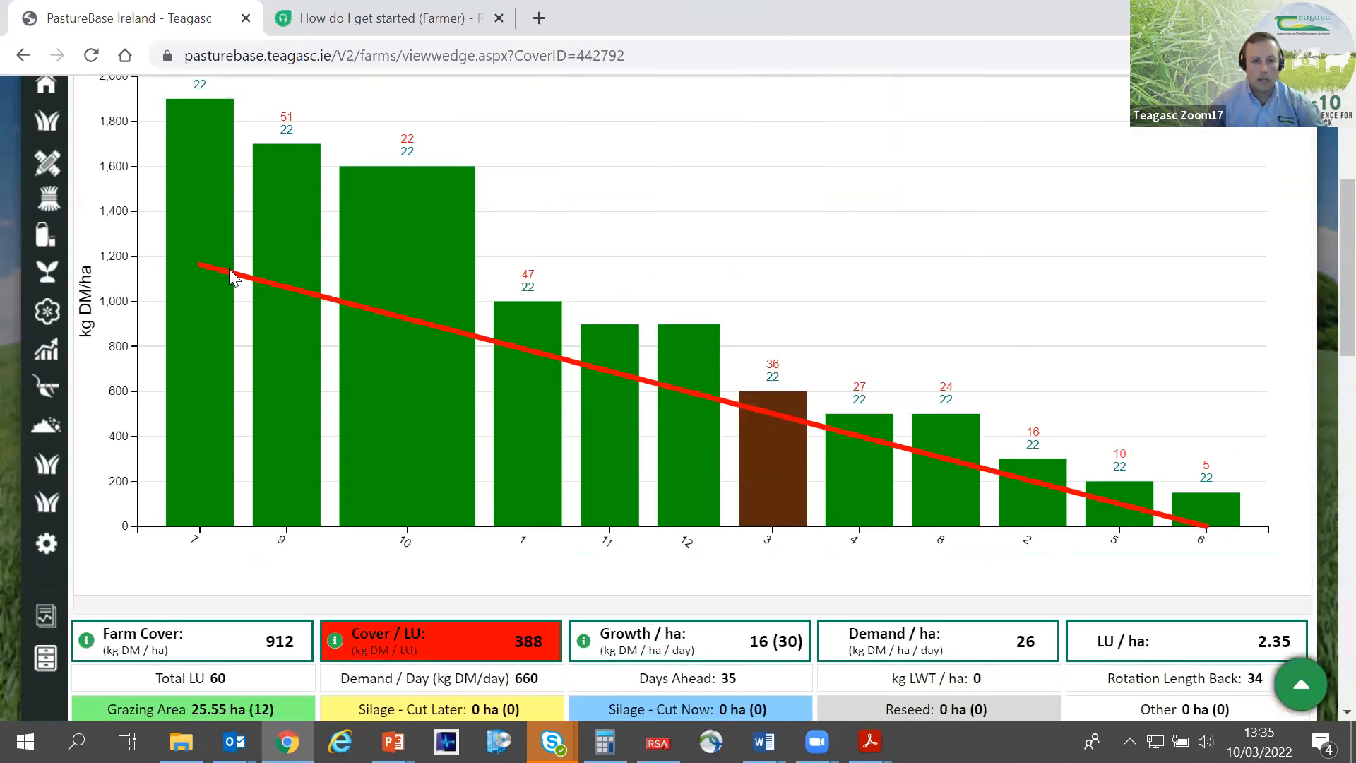
mouse_move(191, 262)
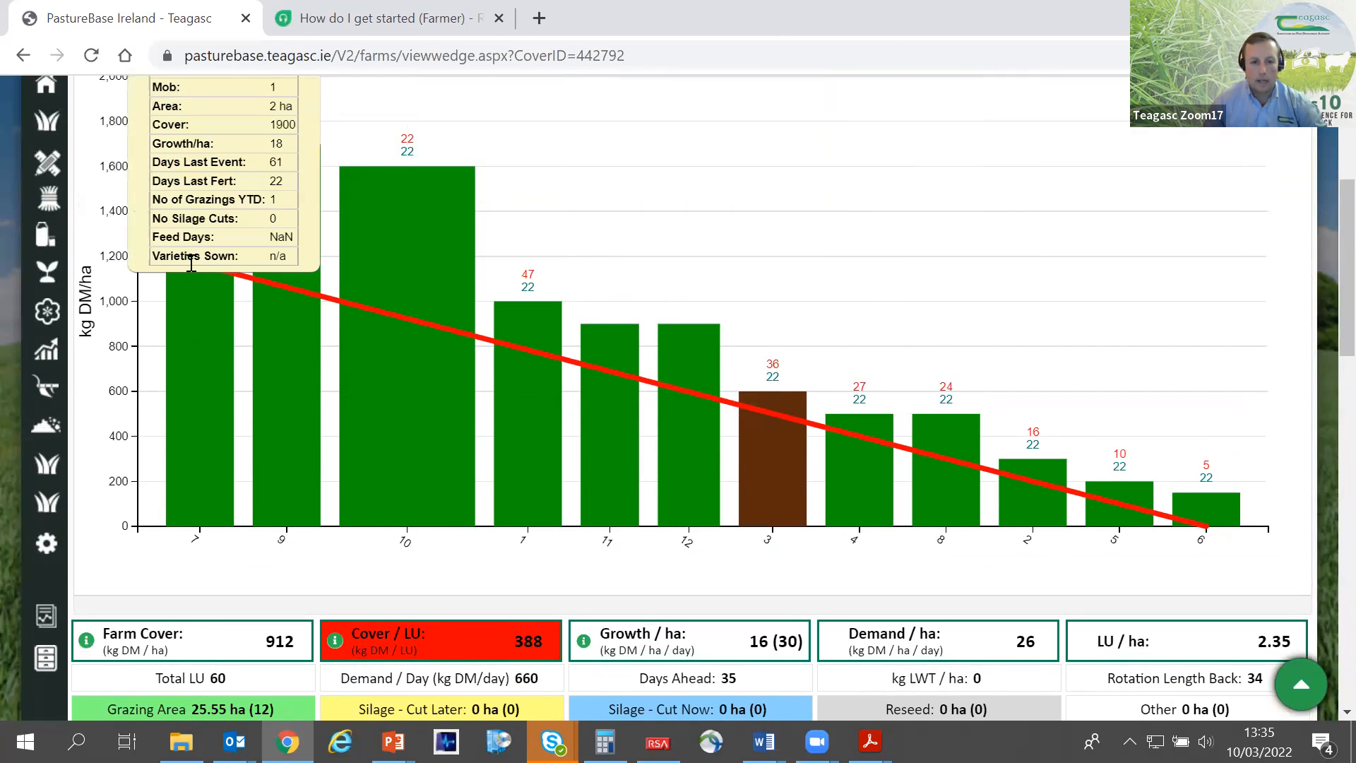
scroll(223, 285, "down", 3)
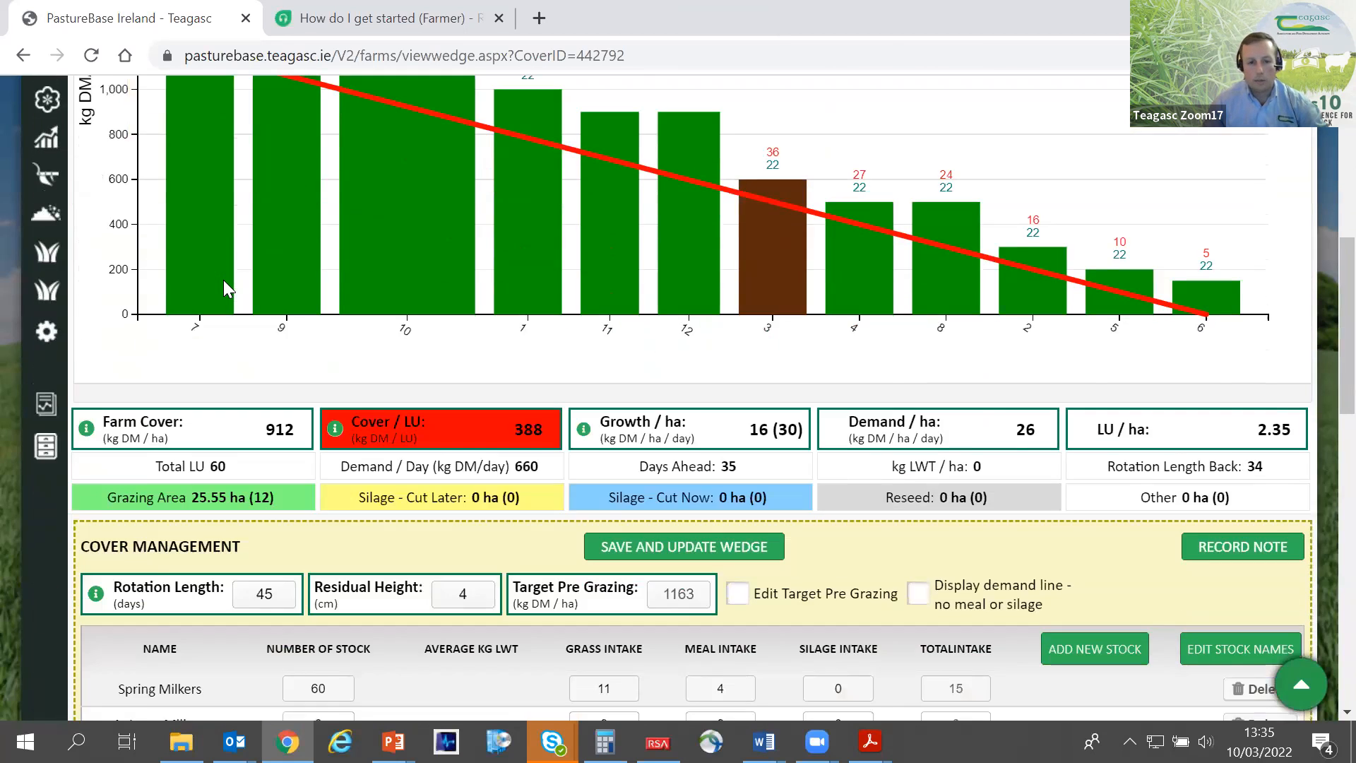
scroll(223, 279, "up", 1)
scroll(224, 283, "down", 1)
scroll(260, 364, "up", 1)
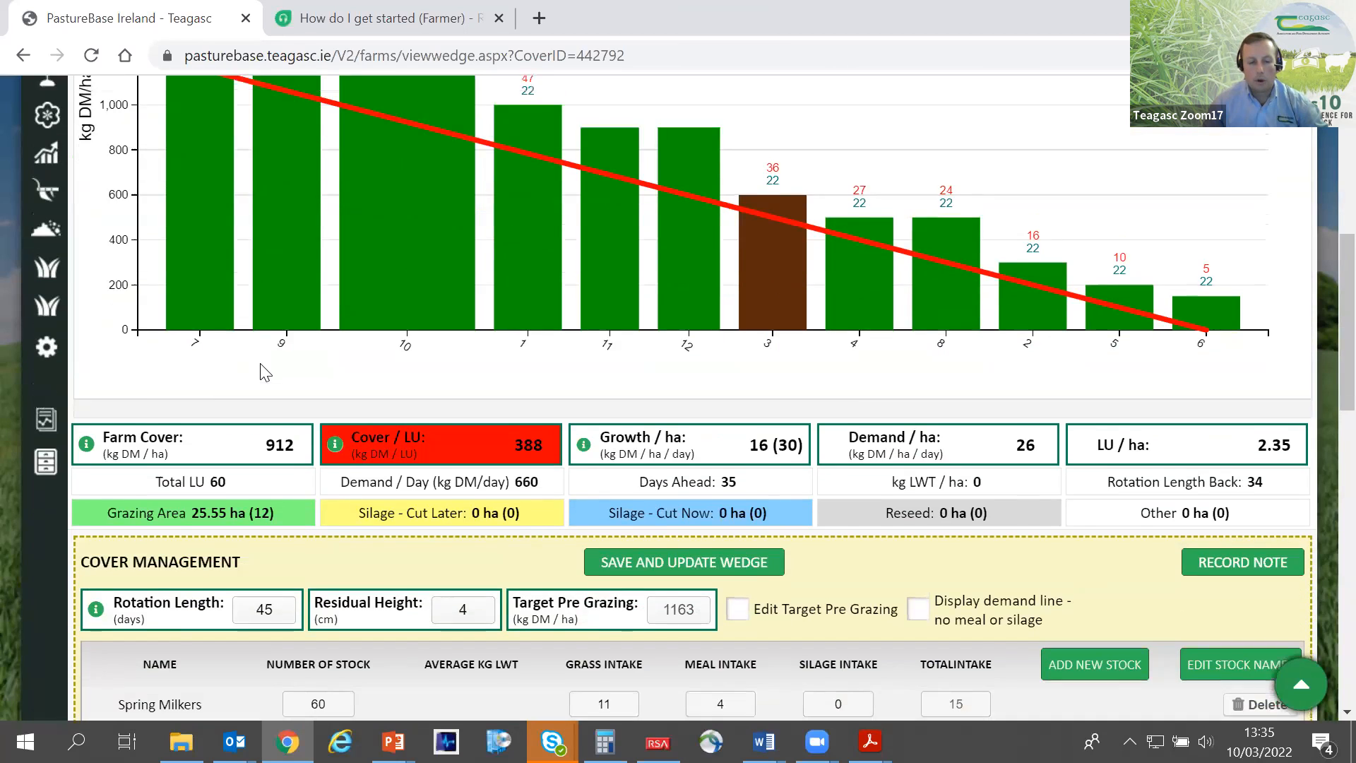
scroll(260, 363, "up", 3)
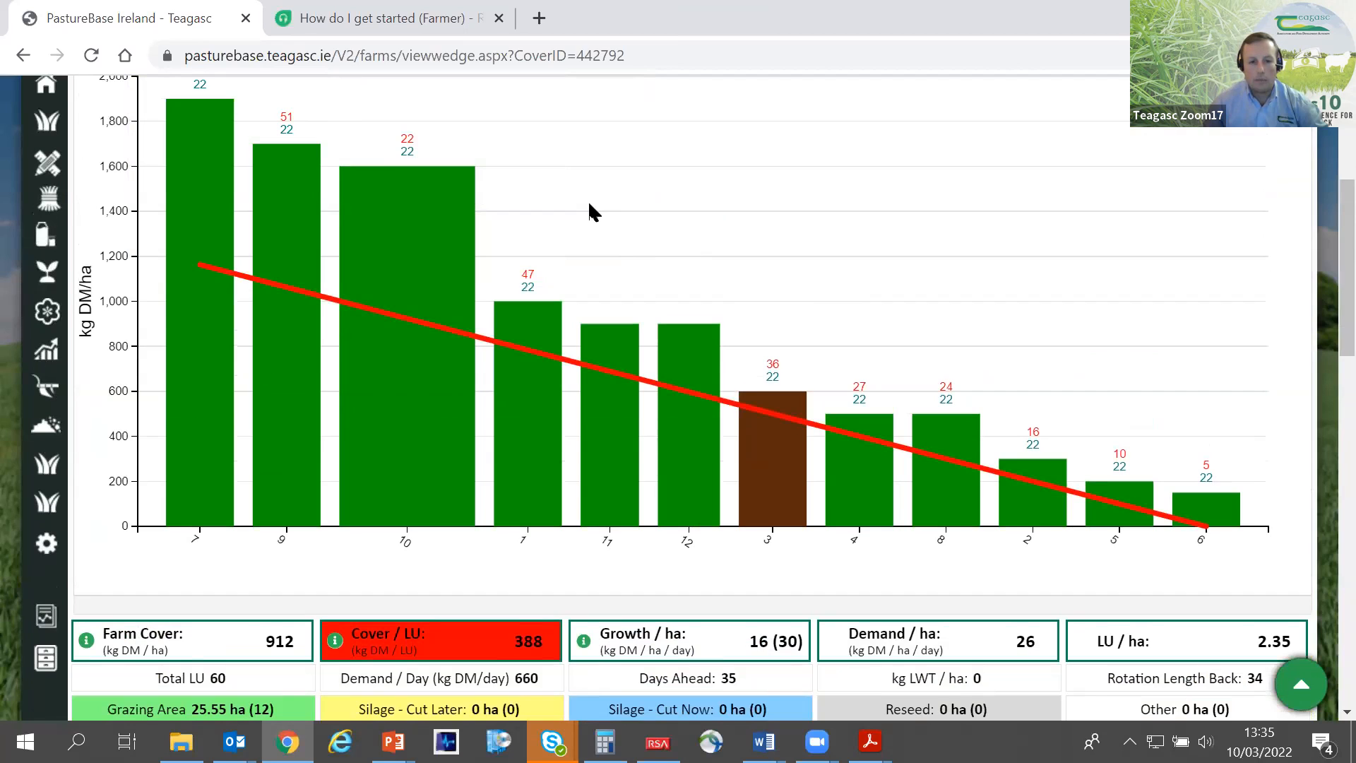
scroll(583, 216, "up", 2)
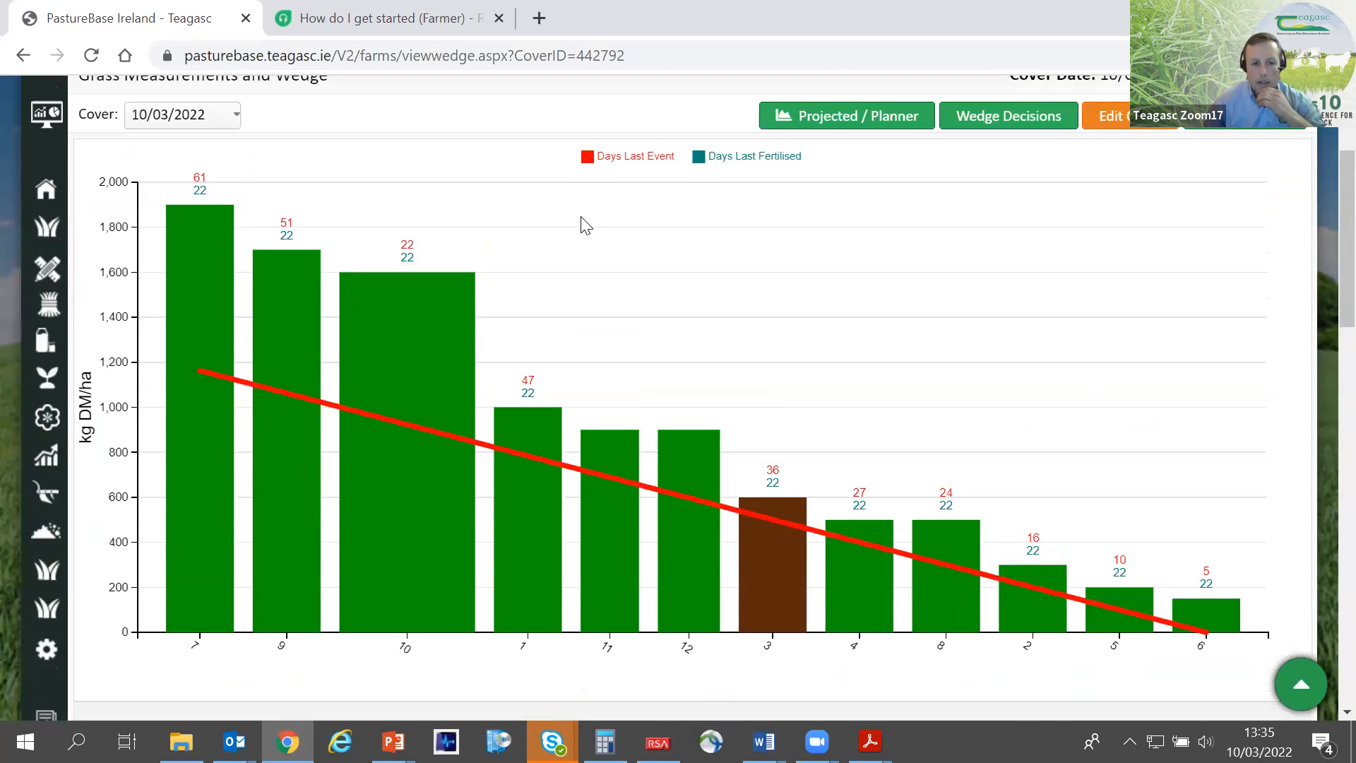
- Examine where the demand line starts on the kg DM/ha axis and which paddocks lie above or below it
left_click_drag(101, 321, 134, 332)
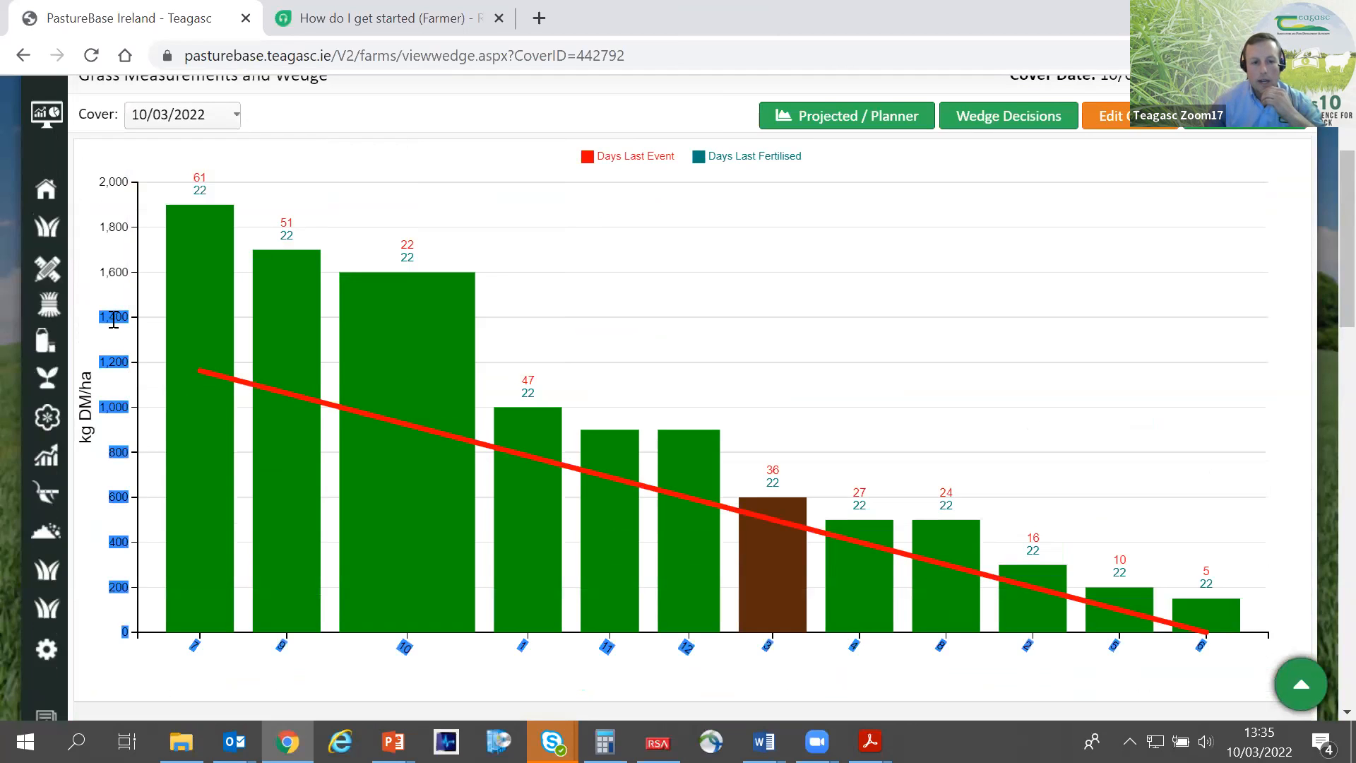
left_click(92, 339)
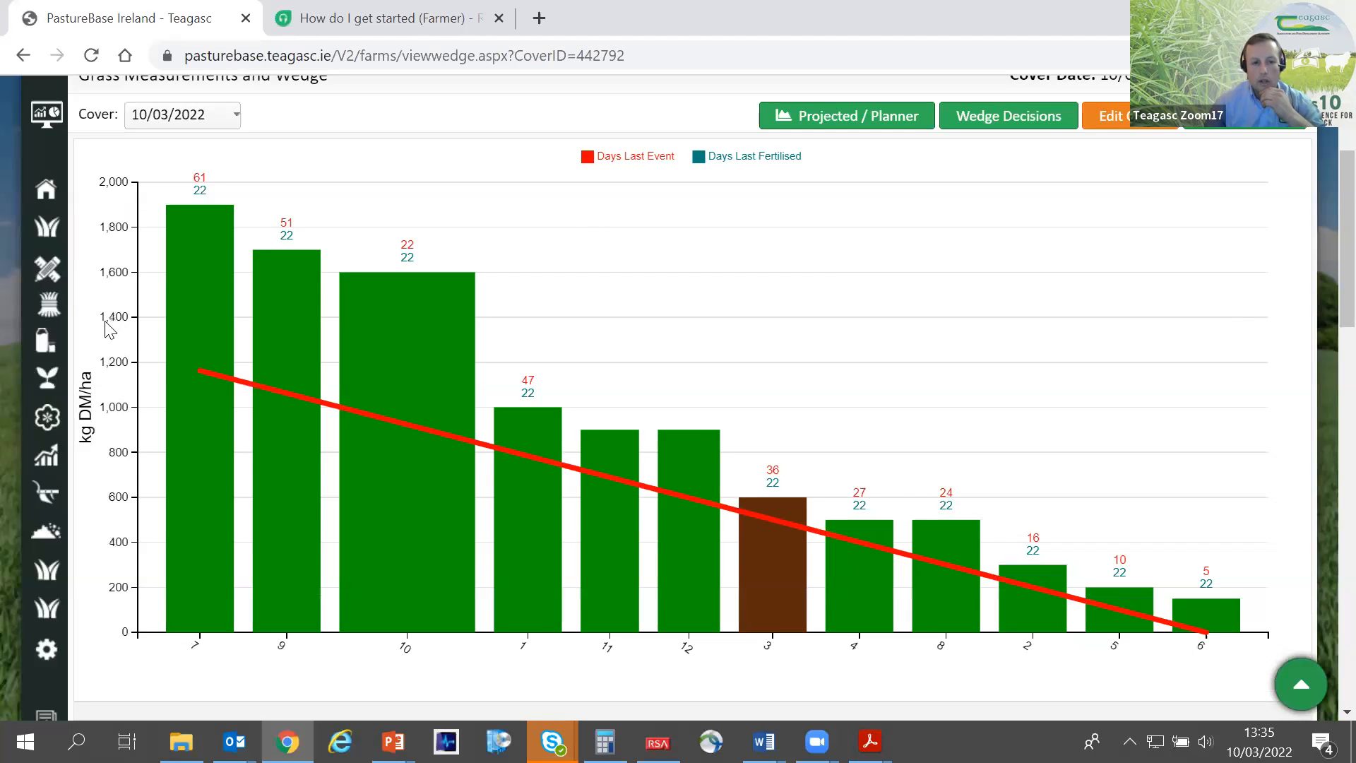
mouse_move(207, 375)
mouse_move(168, 285)
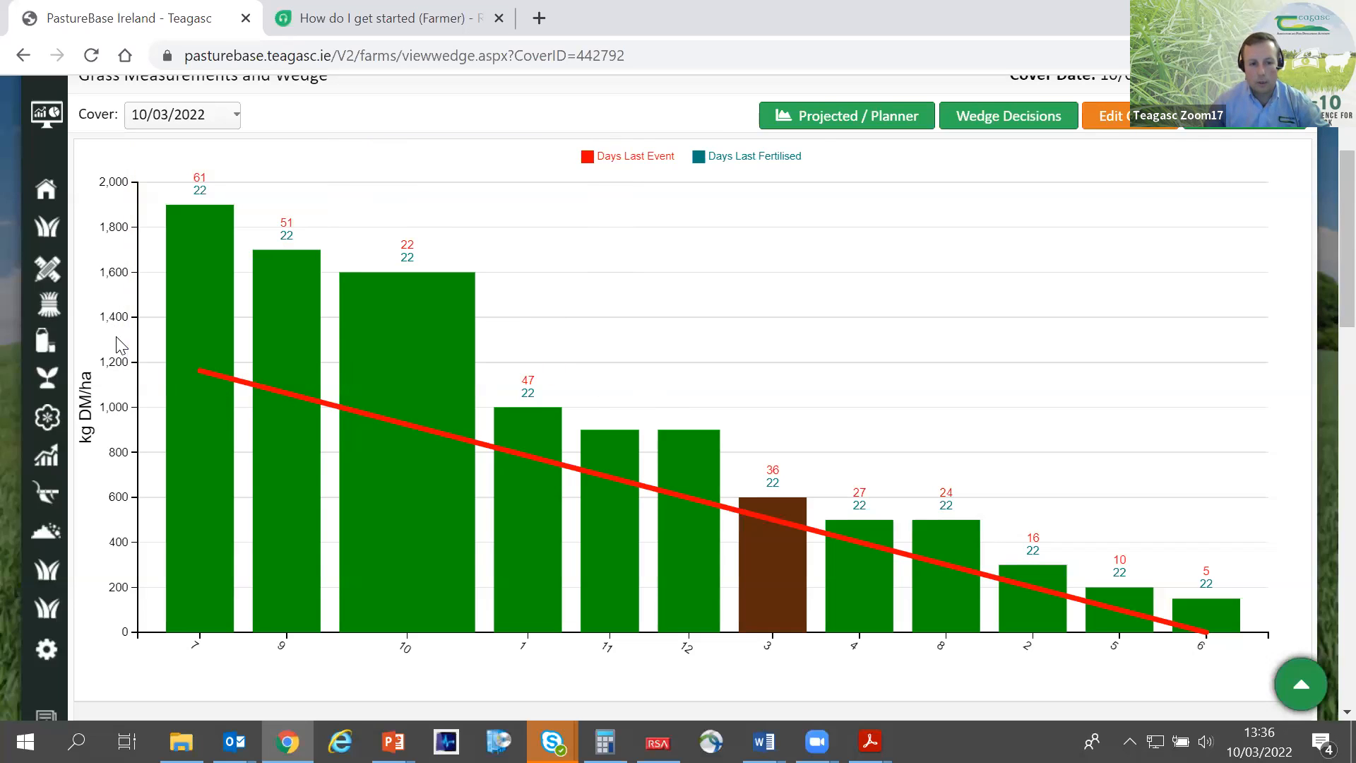
left_click_drag(143, 328, 130, 359)
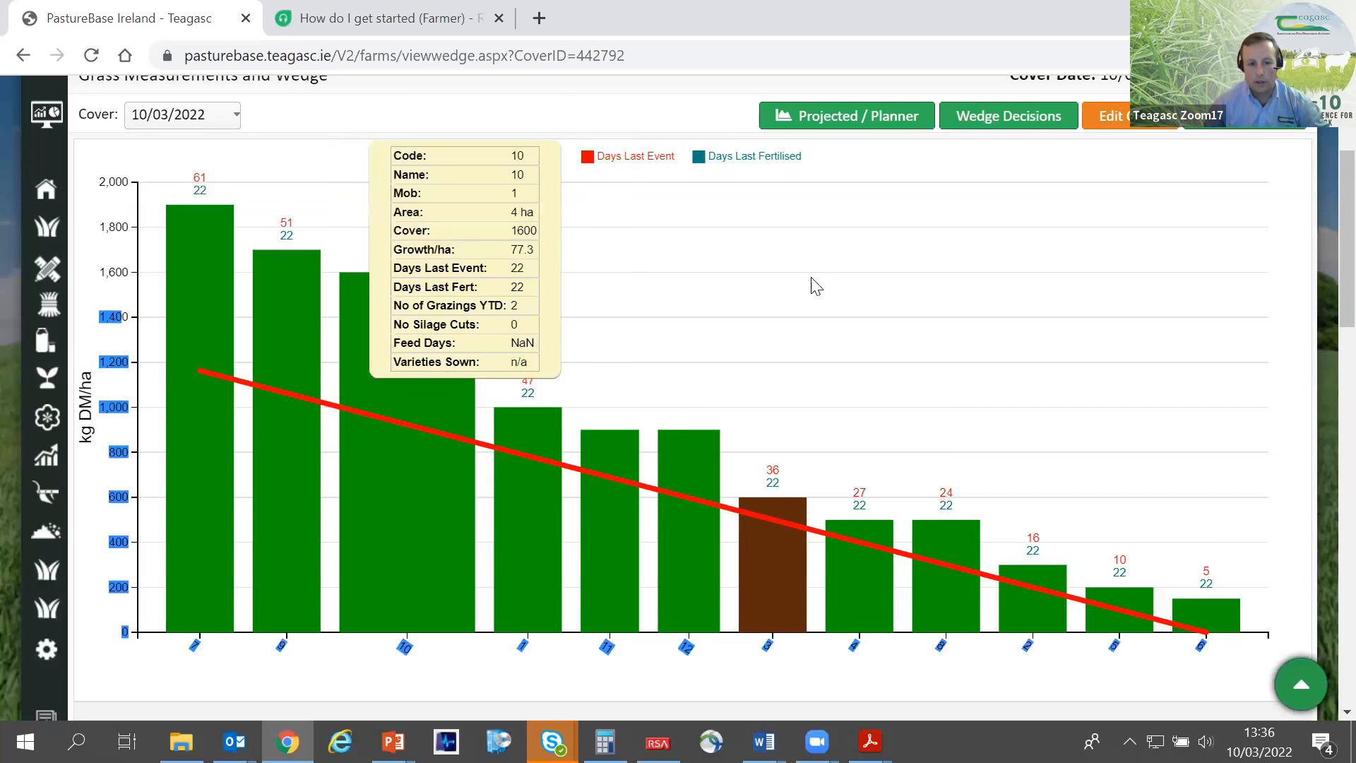
scroll(887, 304, "down", 1)
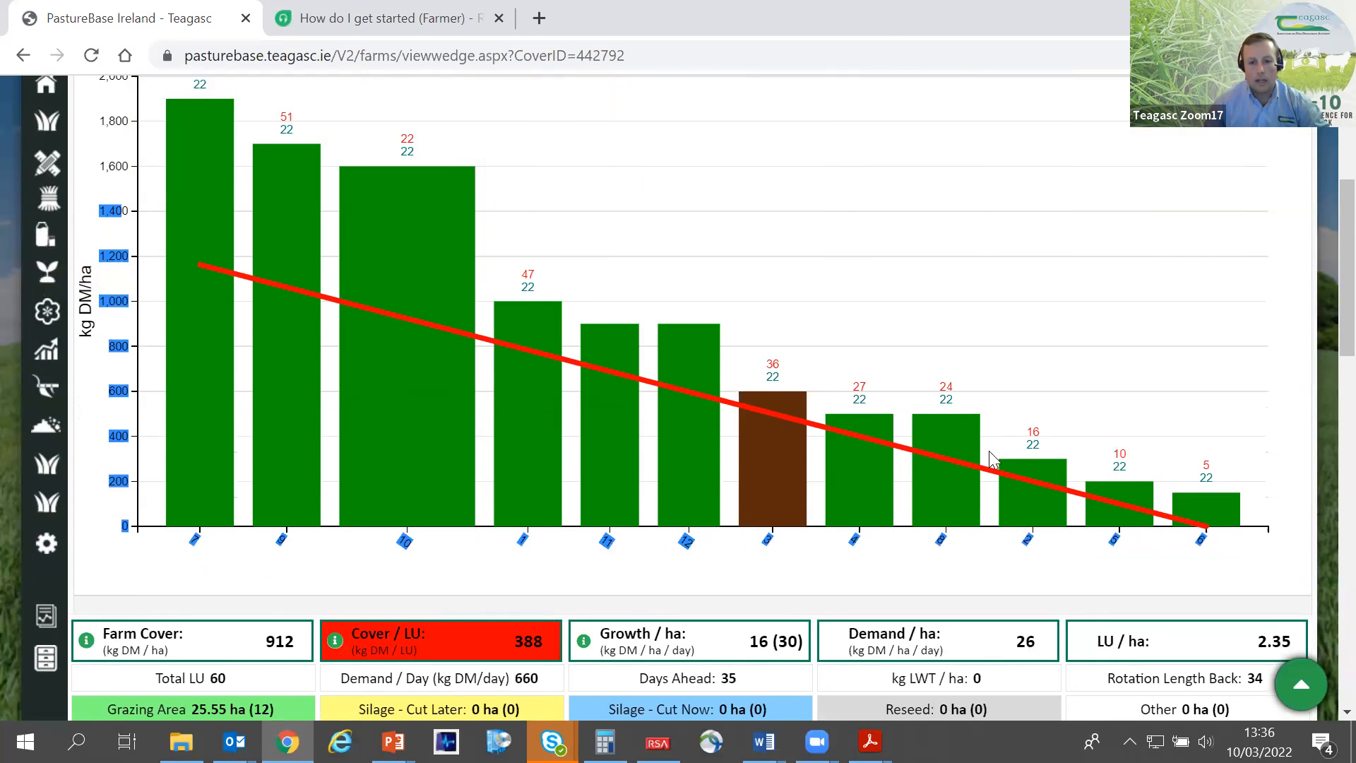
scroll(270, 264, "up", 1)
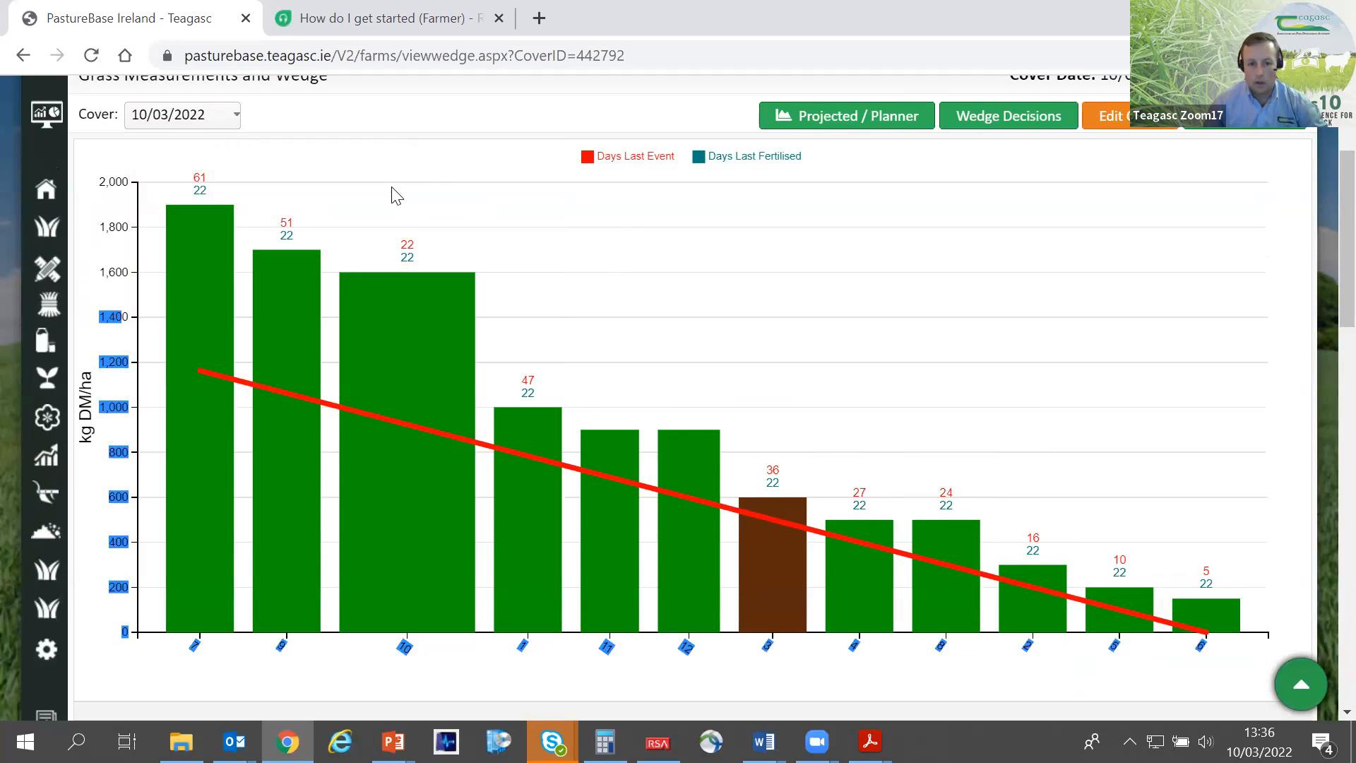
scroll(394, 218, "down", 6)
left_click(480, 261)
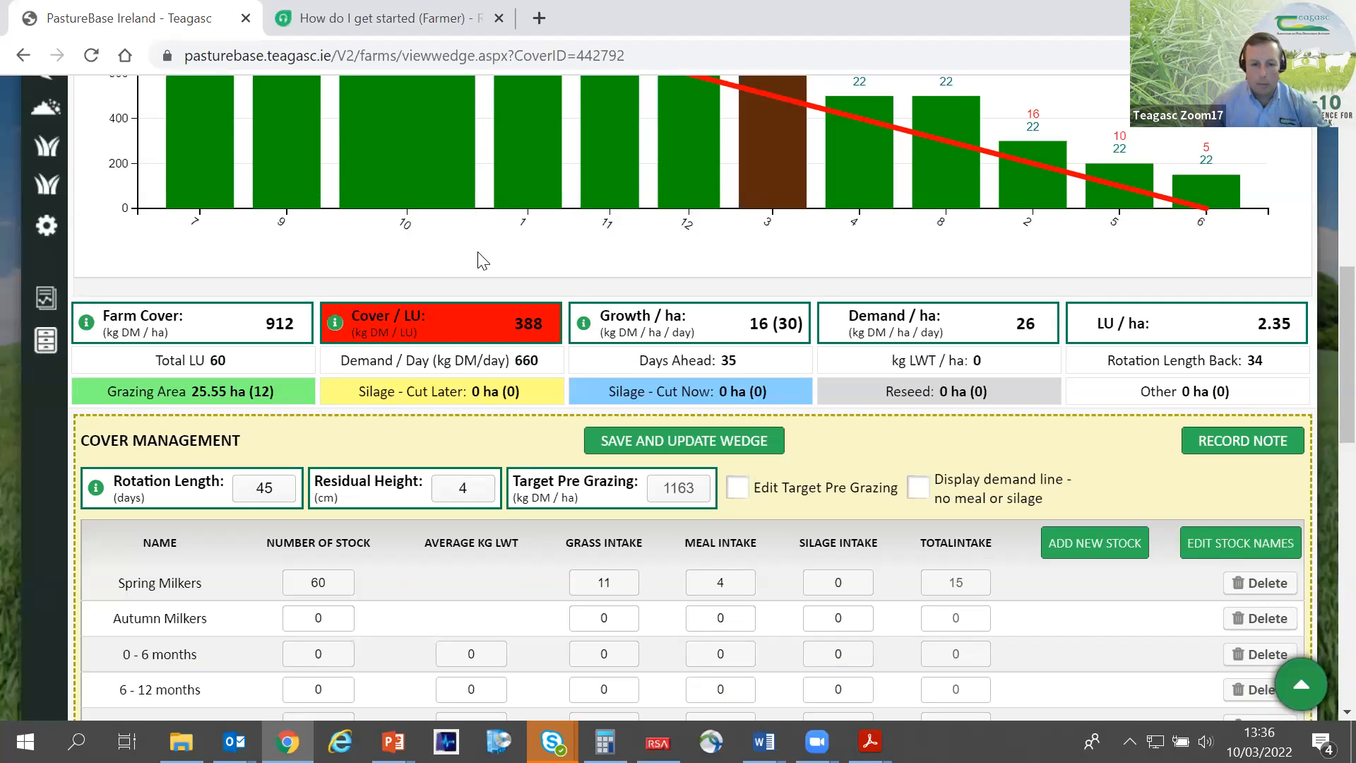
- Compare the average farm cover figure with the spread of paddock covers in the wedge, from paddock 7 to paddock 6
scroll(480, 266, "up", 2)
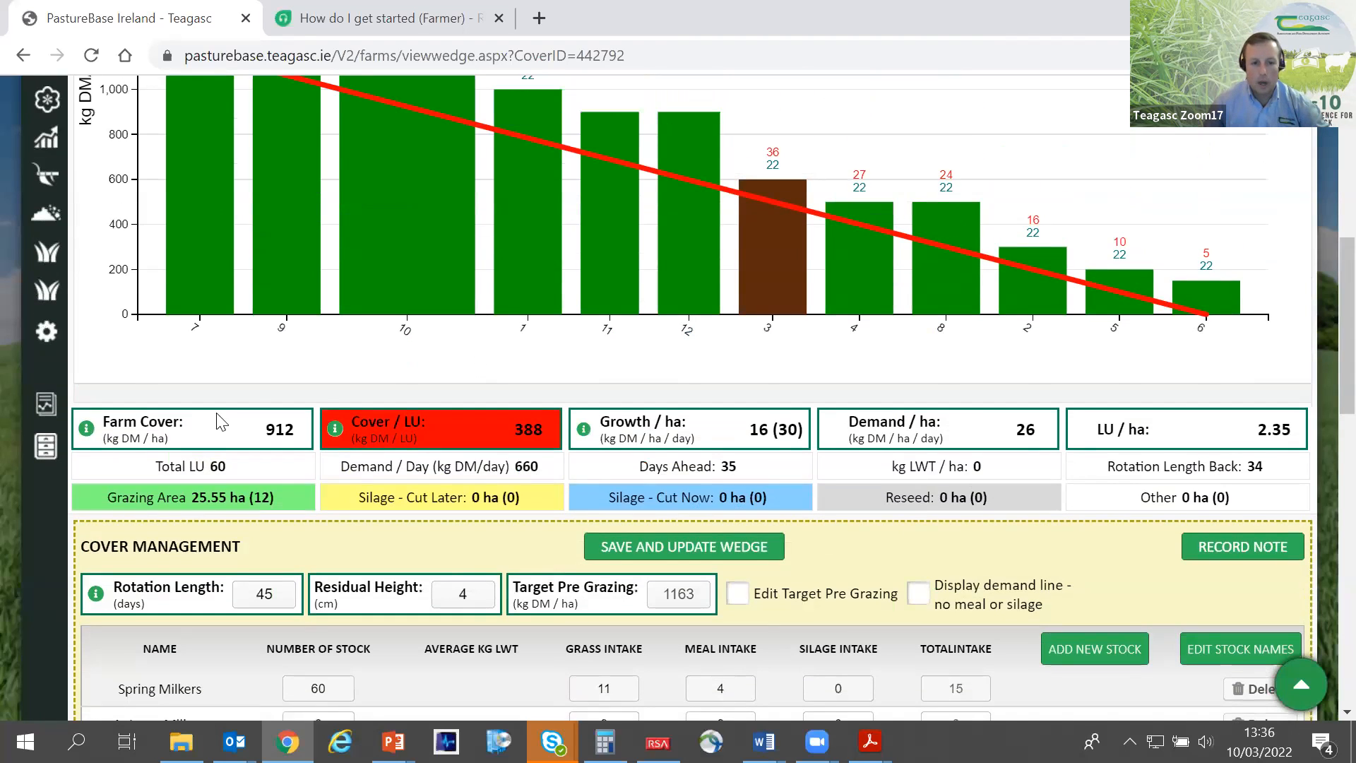
left_click_drag(303, 432, 273, 414)
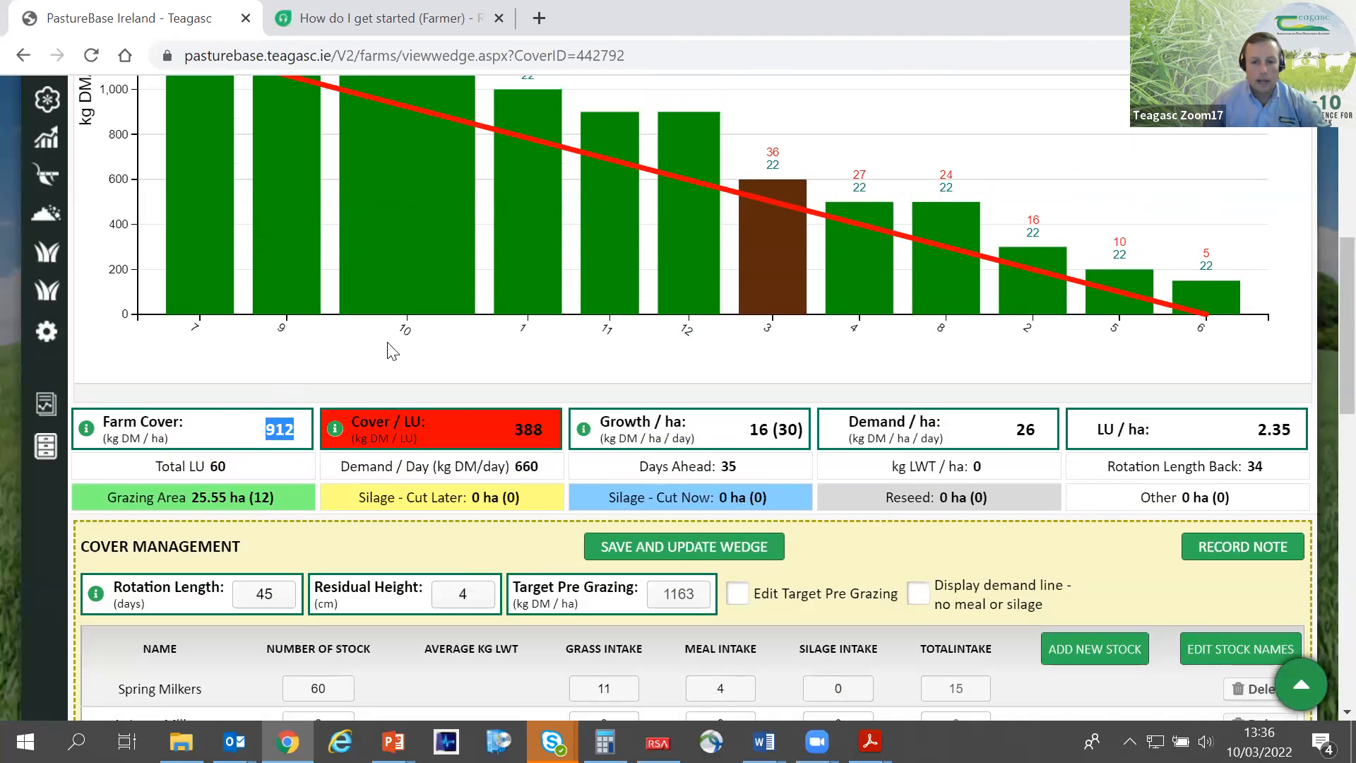
scroll(388, 351, "up", 3)
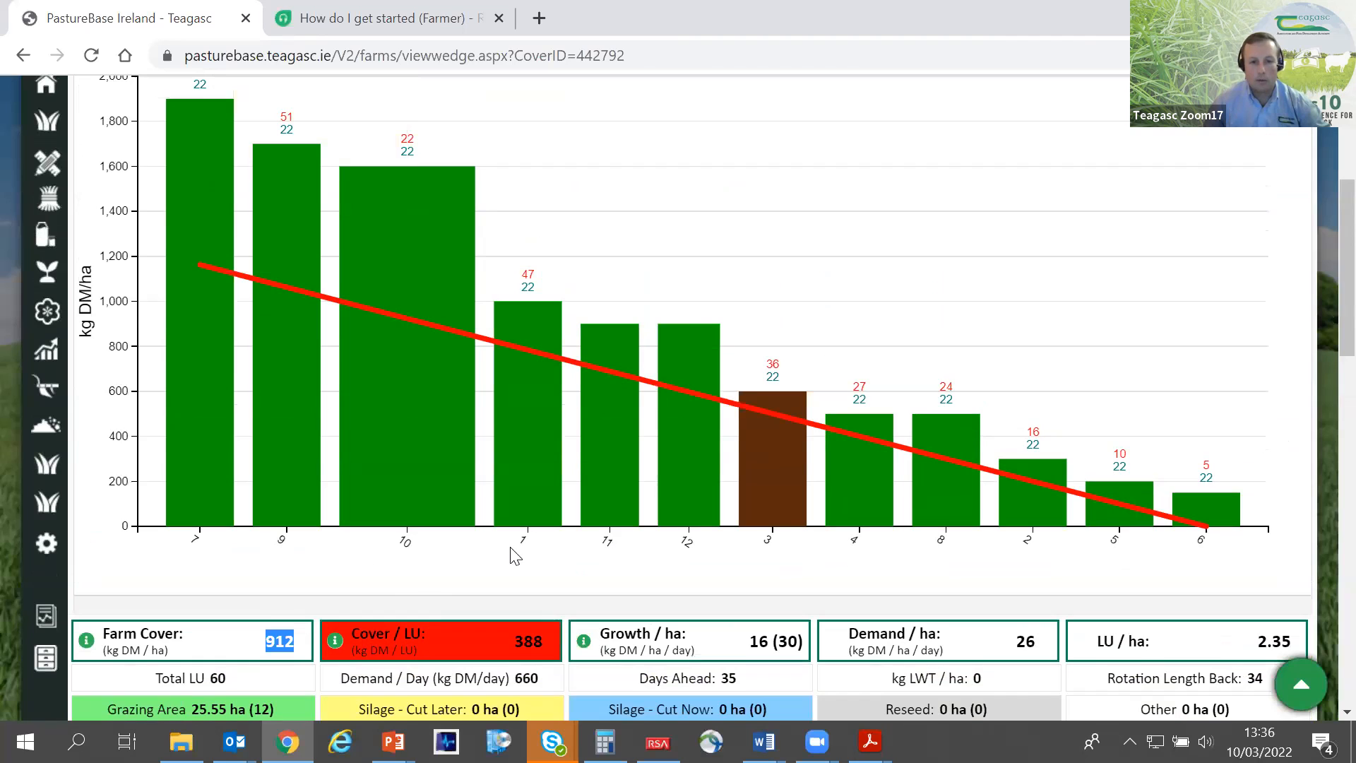
mouse_move(1232, 533)
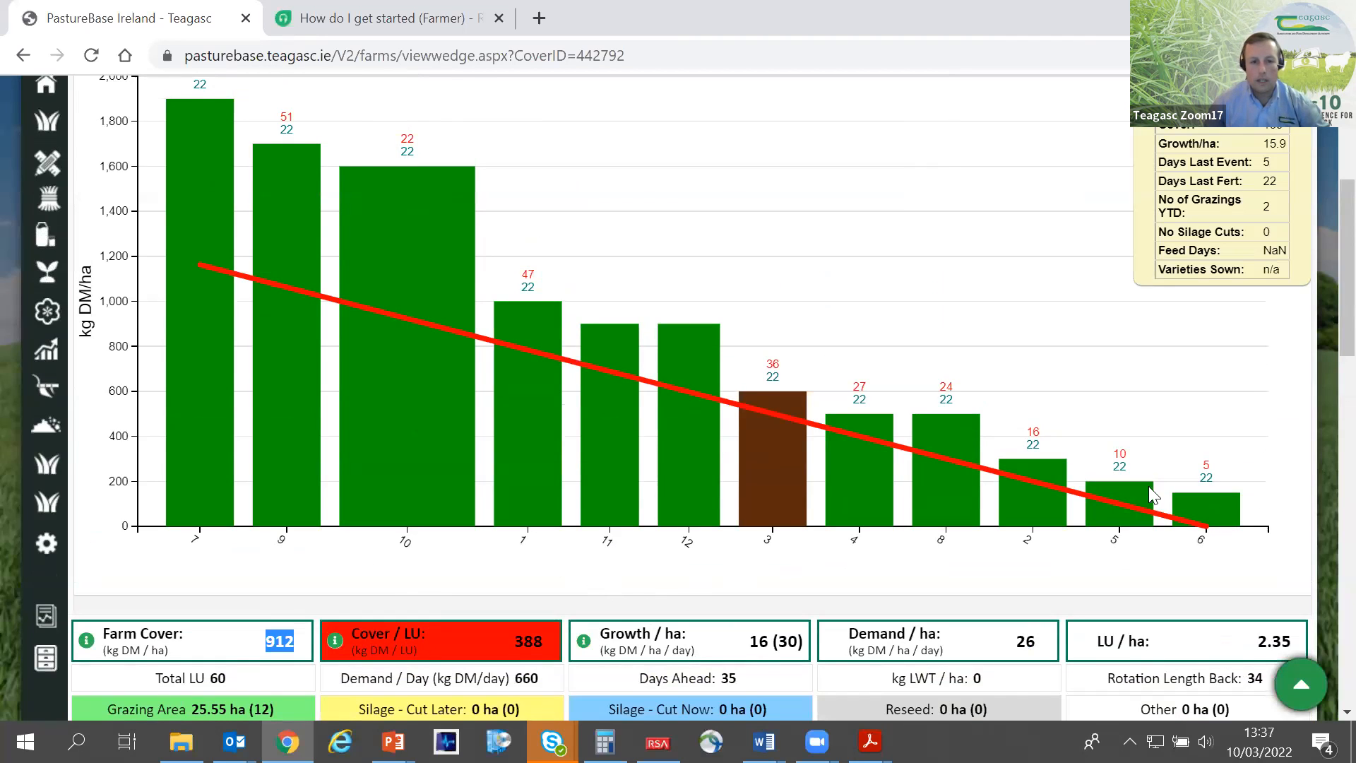
mouse_move(174, 167)
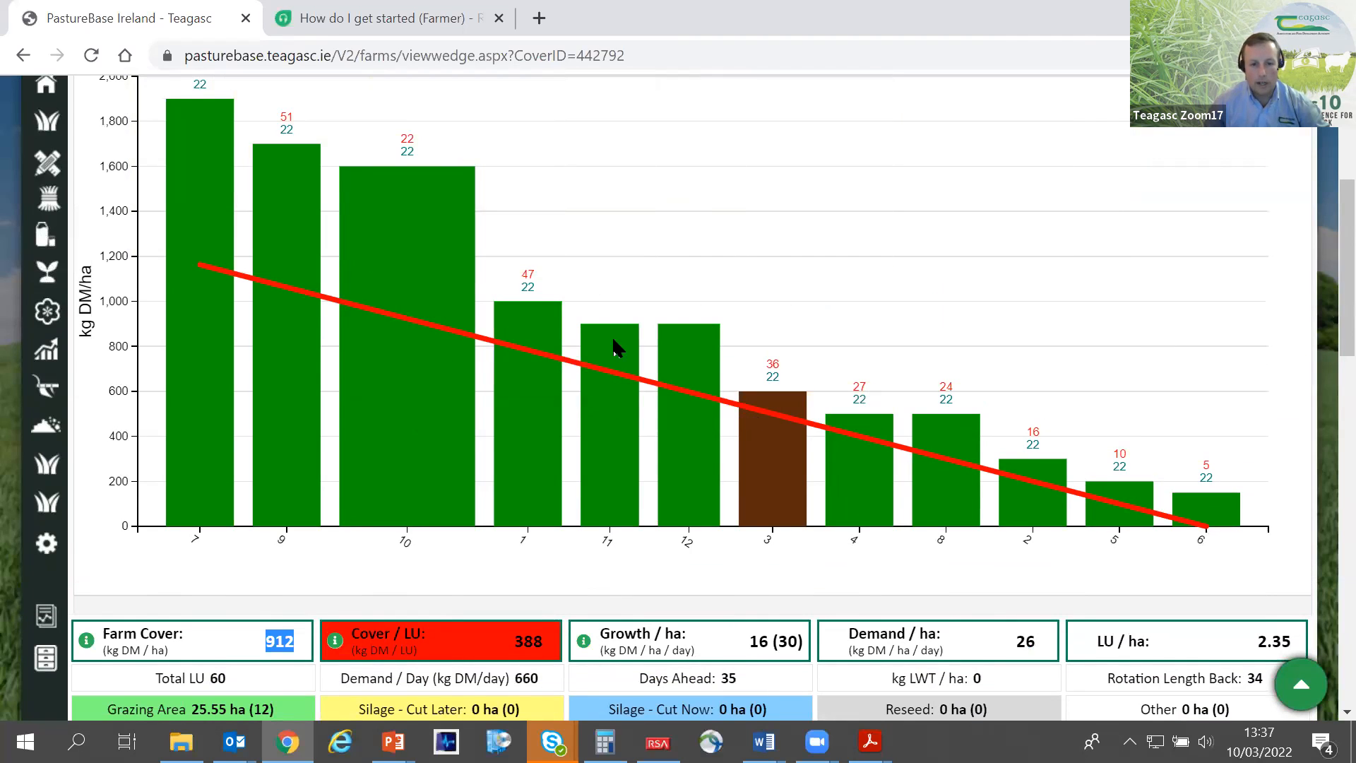
left_click(293, 647)
scroll(293, 647, "down", 1)
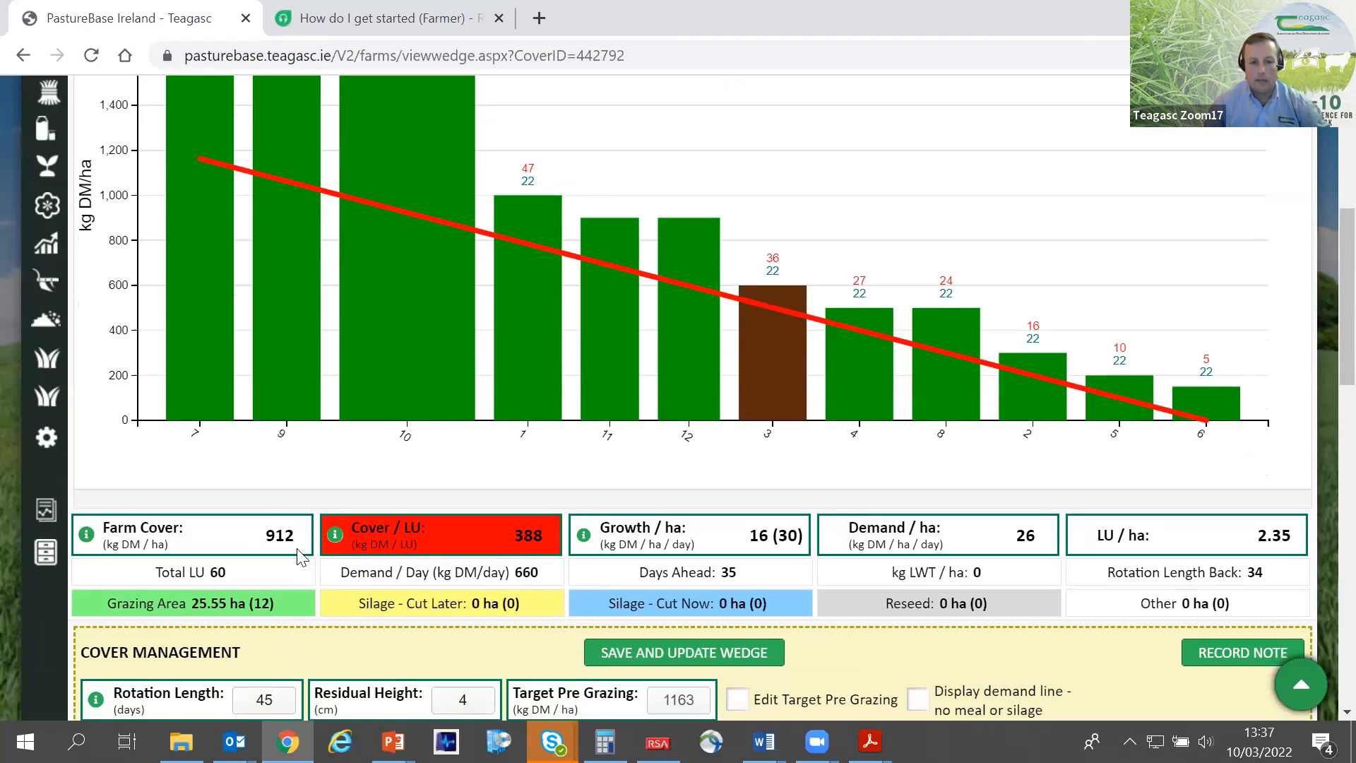
- Compare the farm cover per hectare with the cover per livestock unit in the summary figures
left_click_drag(297, 548, 264, 542)
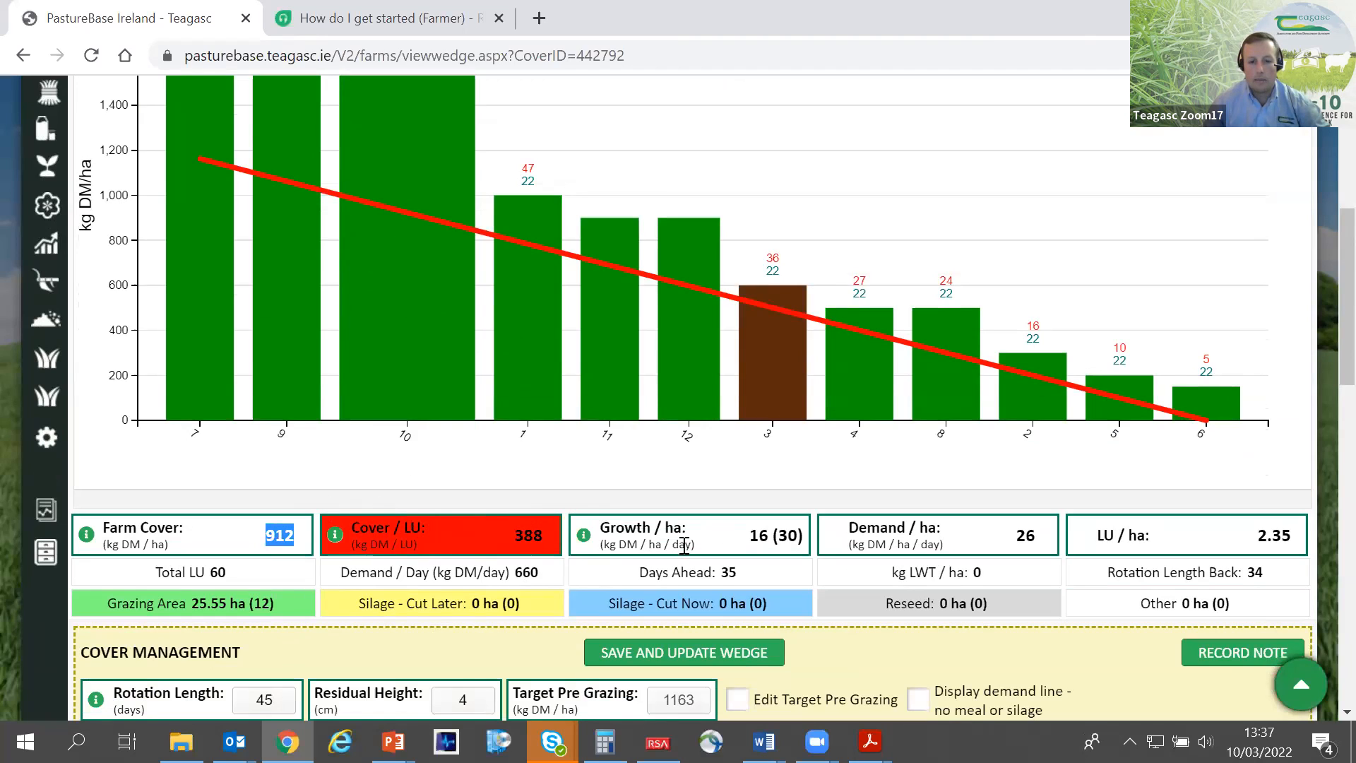
left_click(418, 530)
left_click_drag(417, 529, 397, 530)
left_click(550, 514)
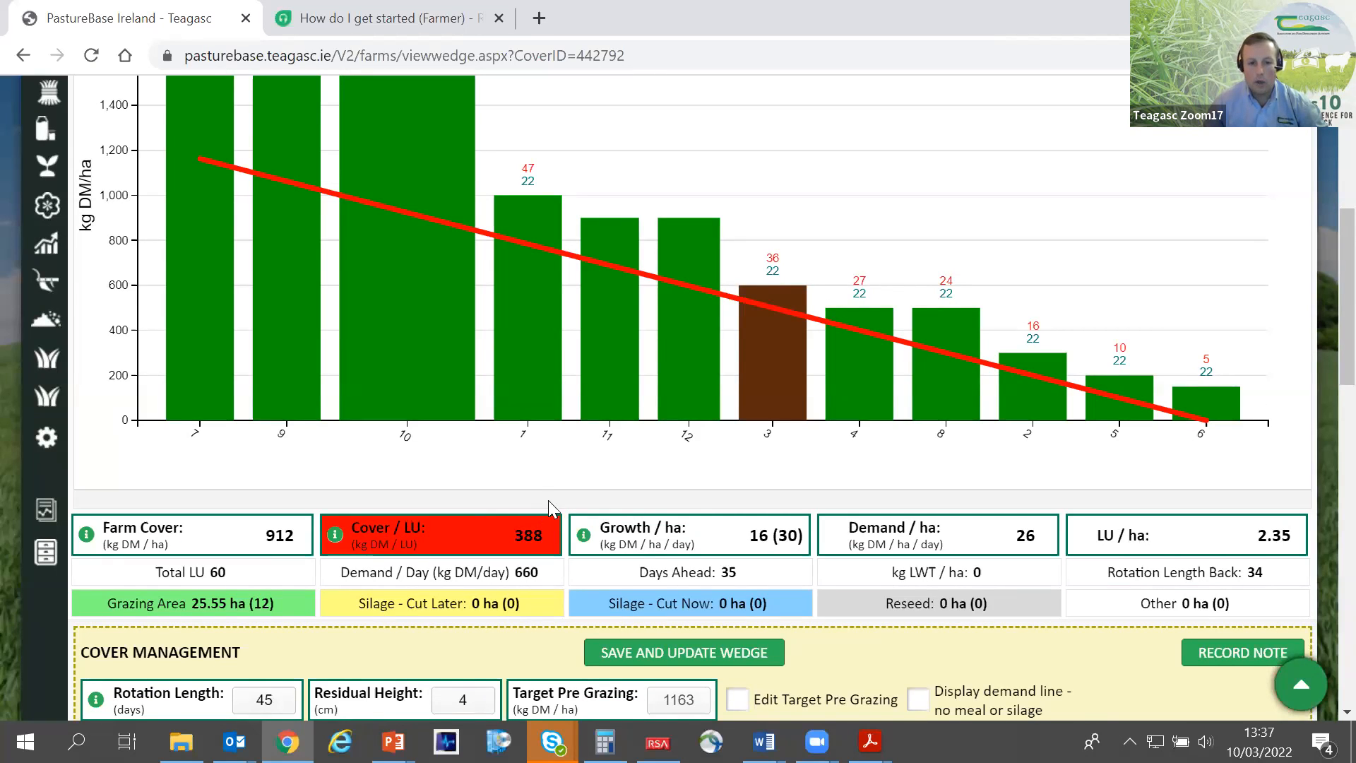
left_click_drag(544, 535, 529, 538)
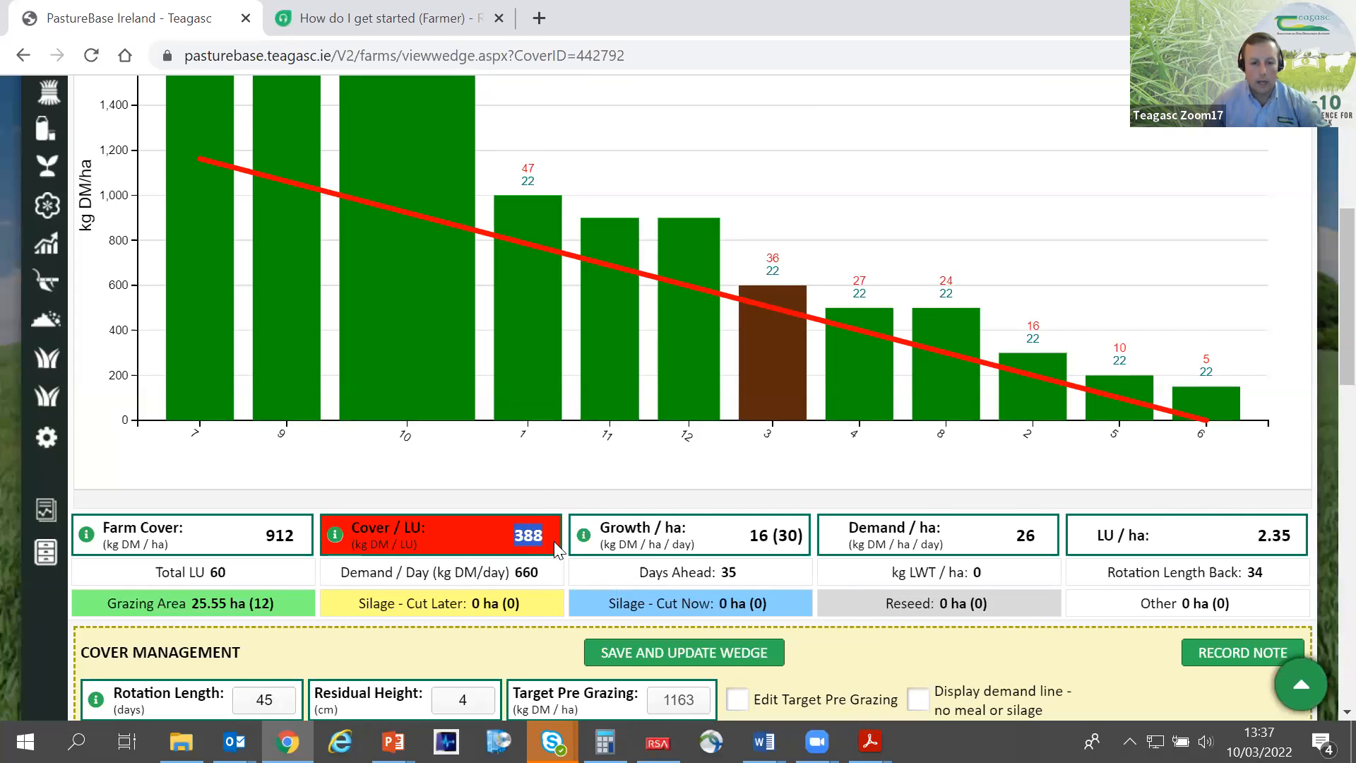
left_click_drag(297, 537, 261, 538)
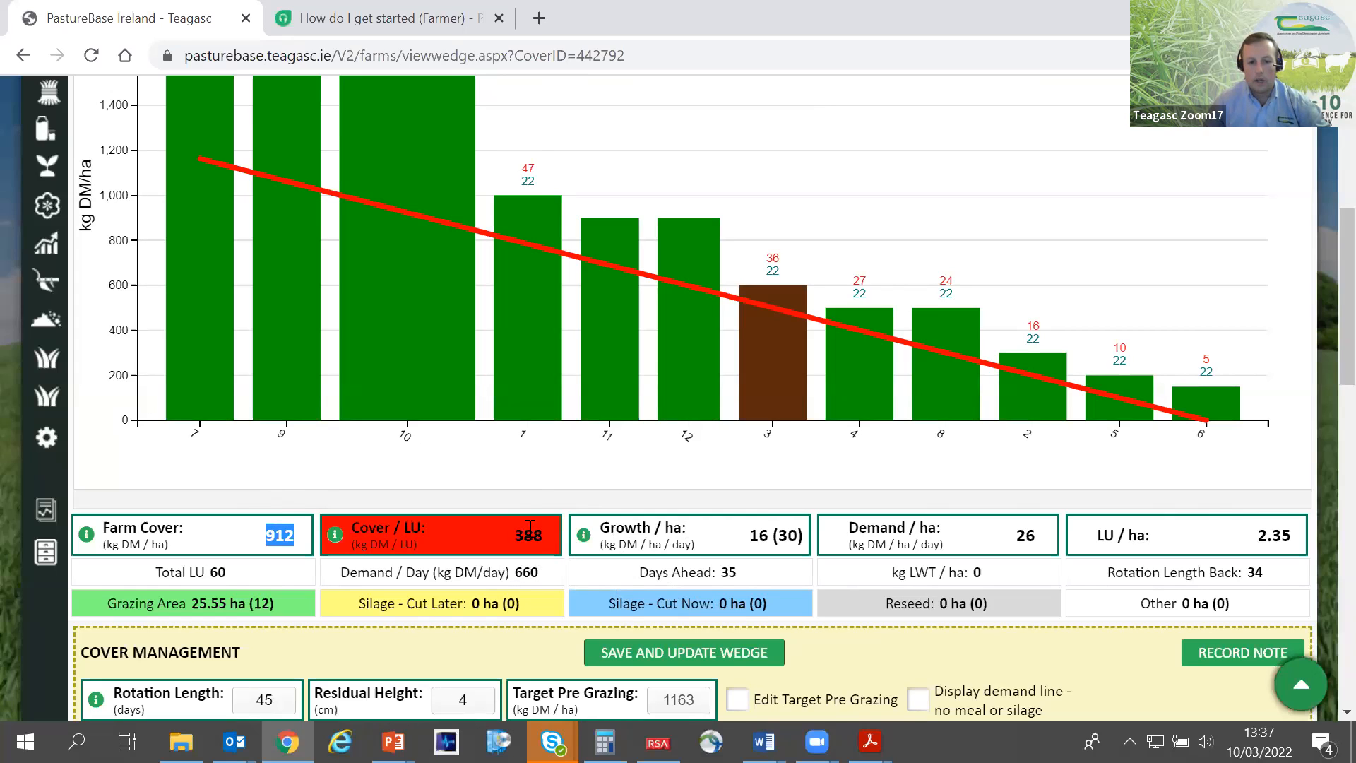
- Compare the growth per hectare figure with the demand per hectare figure below the wedge
left_click_drag(760, 552, 749, 538)
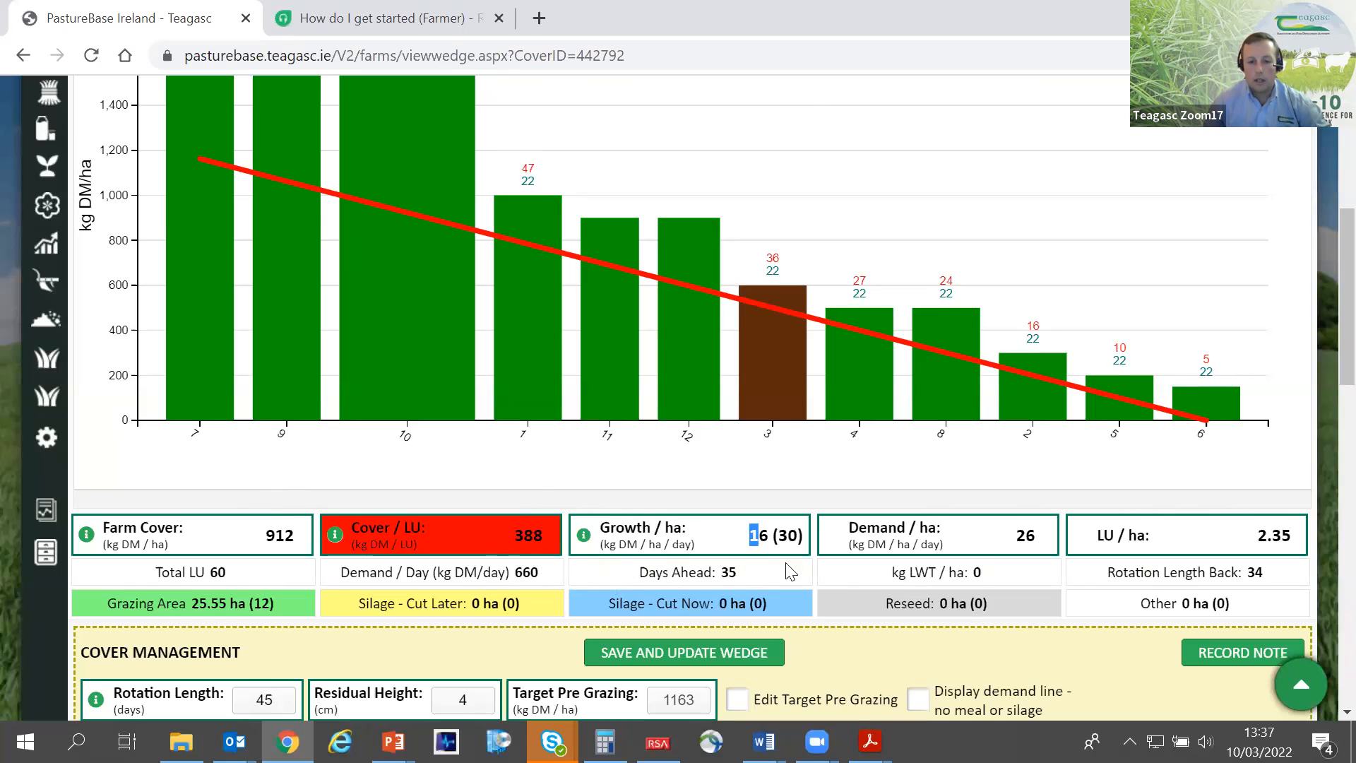
left_click_drag(1037, 535, 1018, 535)
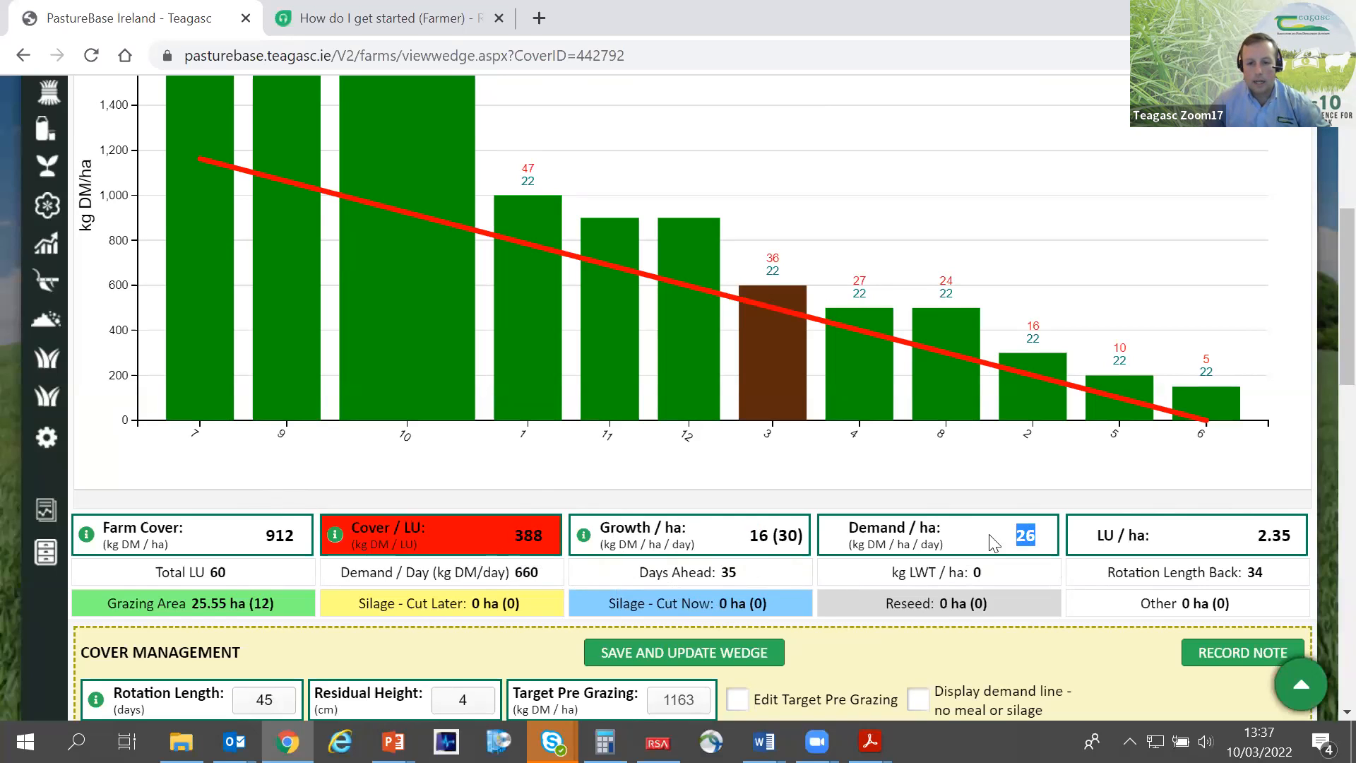
scroll(946, 536, "up", 1)
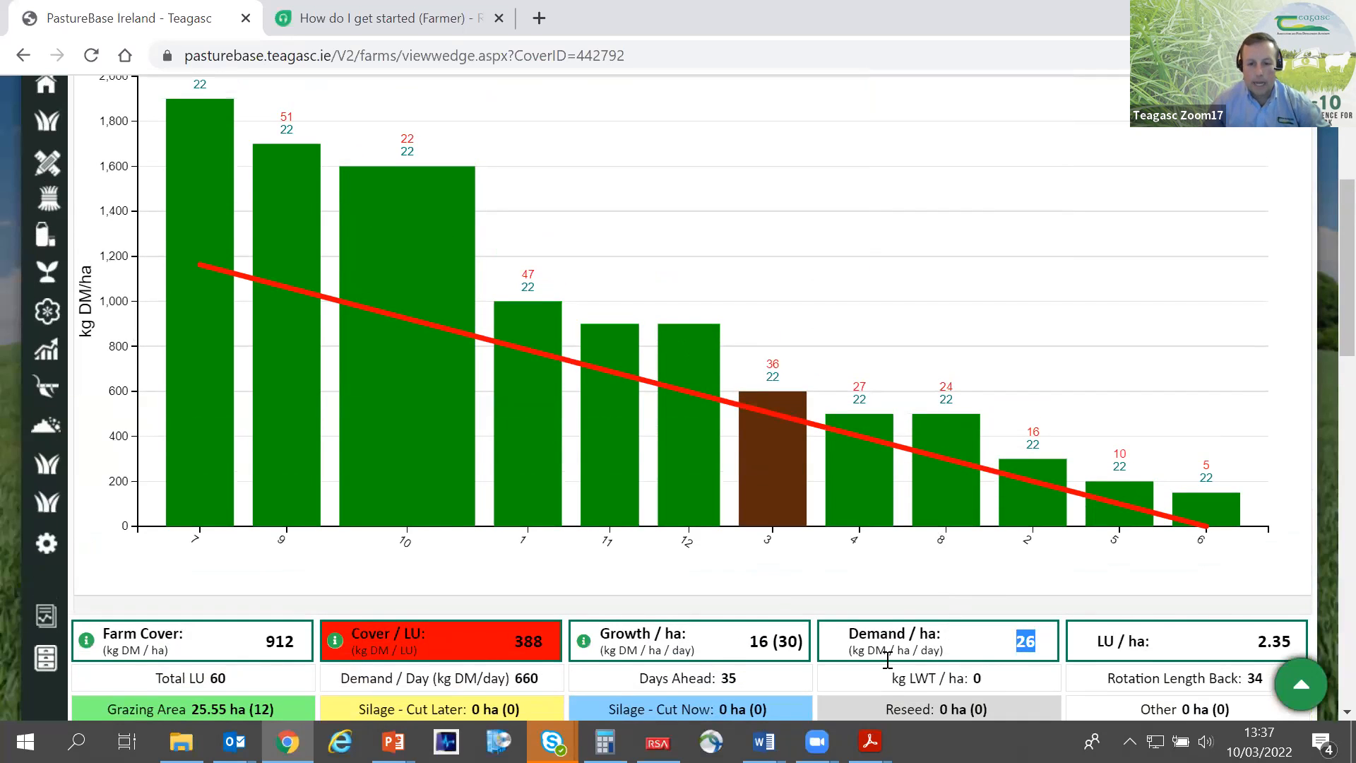
left_click(770, 641)
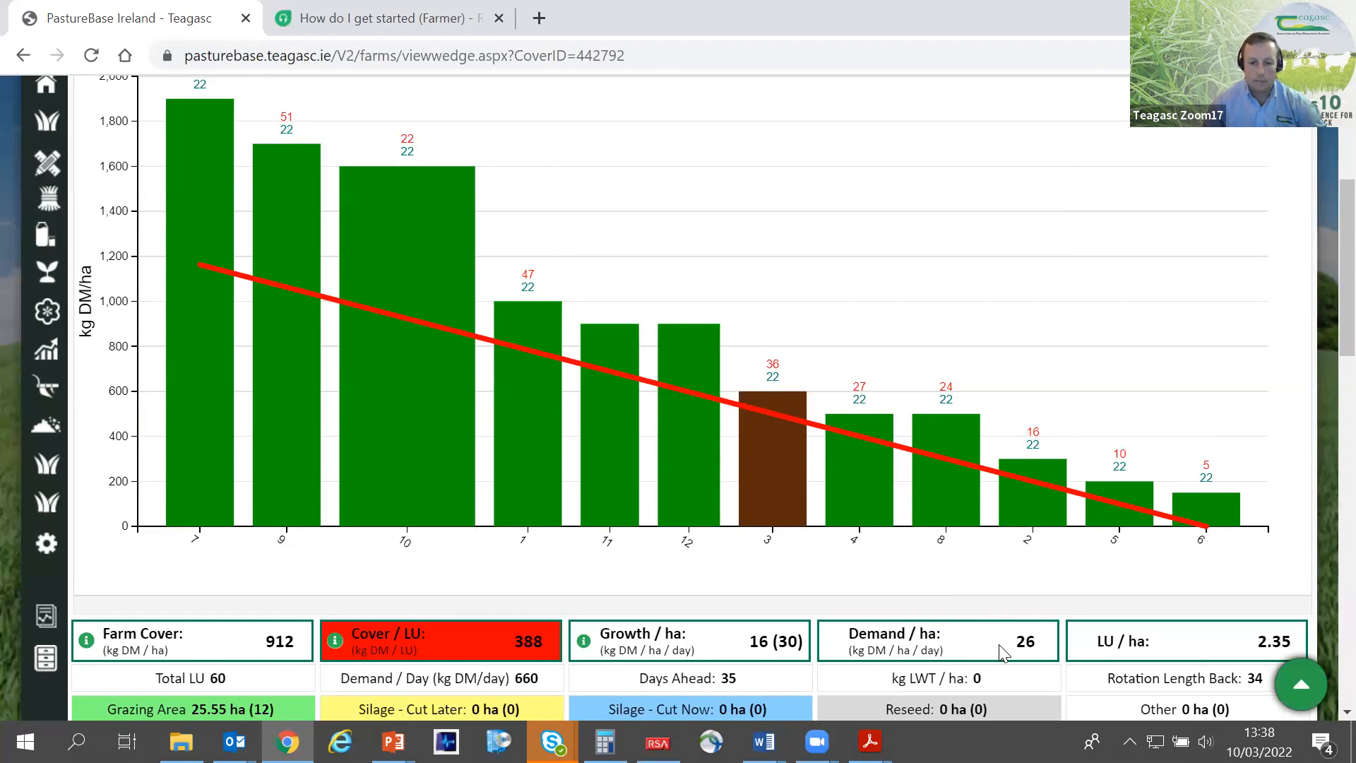
scroll(1003, 652, "down", 2)
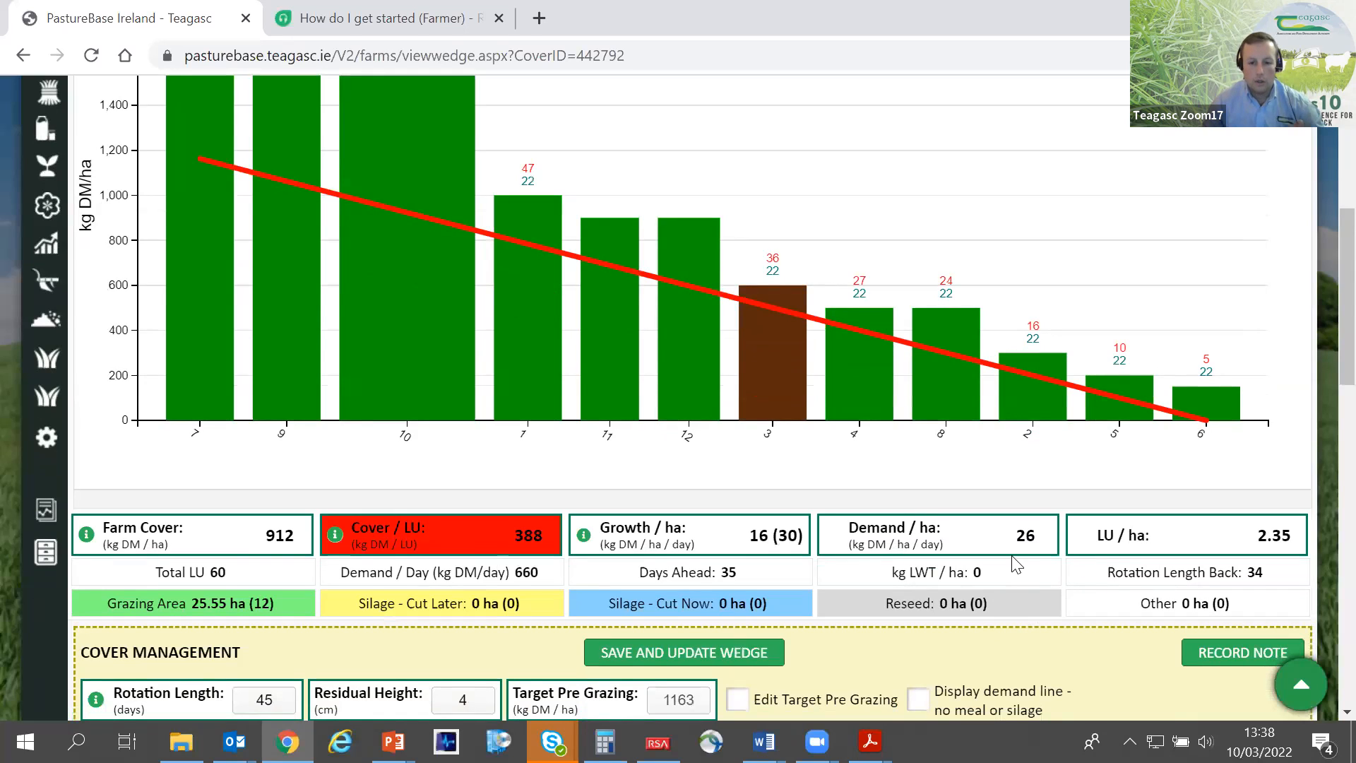
- Trace how the demand per hectare figure derives from the total daily demand and the grazing area
left_click_drag(1035, 535, 1014, 535)
left_click_drag(548, 582, 510, 587)
left_click(551, 580)
left_click_drag(208, 604, 187, 599)
left_click_drag(540, 574, 500, 572)
left_click(1022, 531)
double_click(1022, 531)
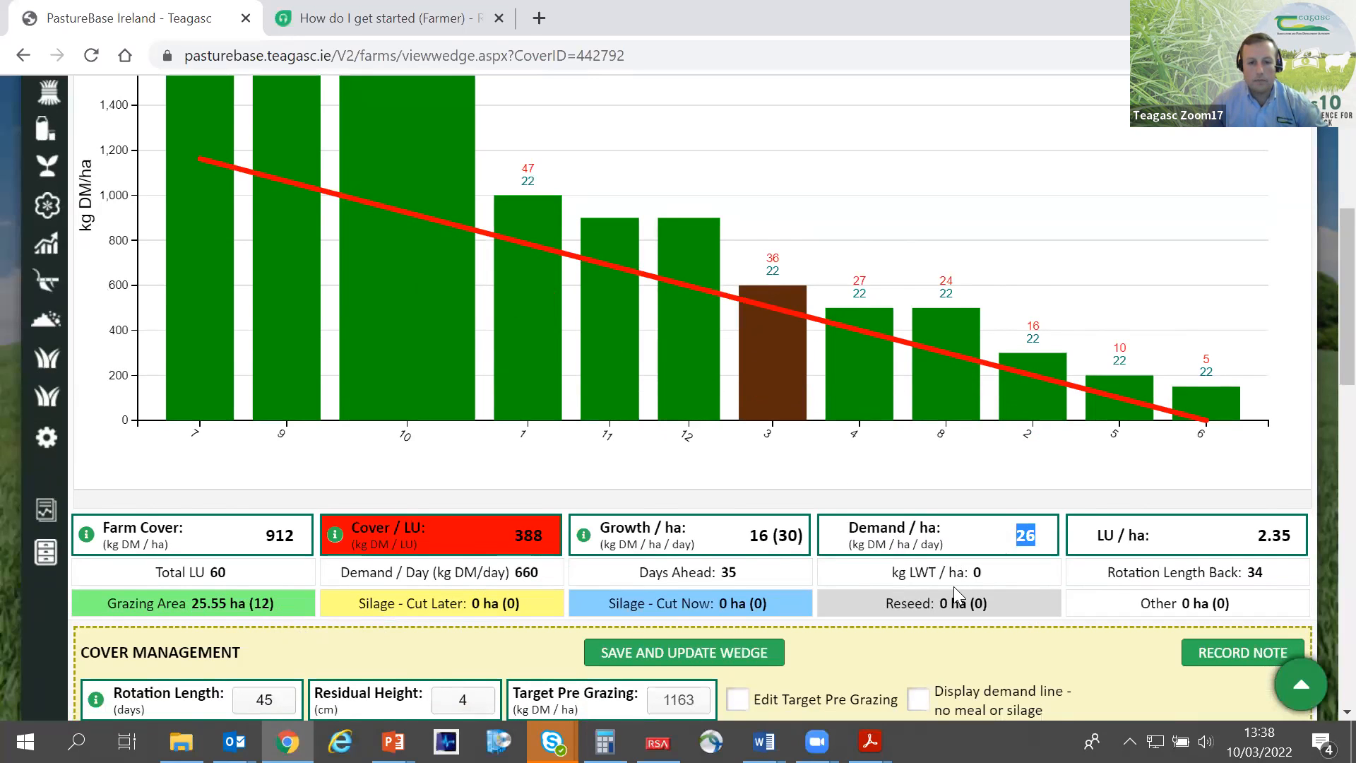
- Examine the Days Ahead figure in the farm summary
scroll(954, 586, "down", 5)
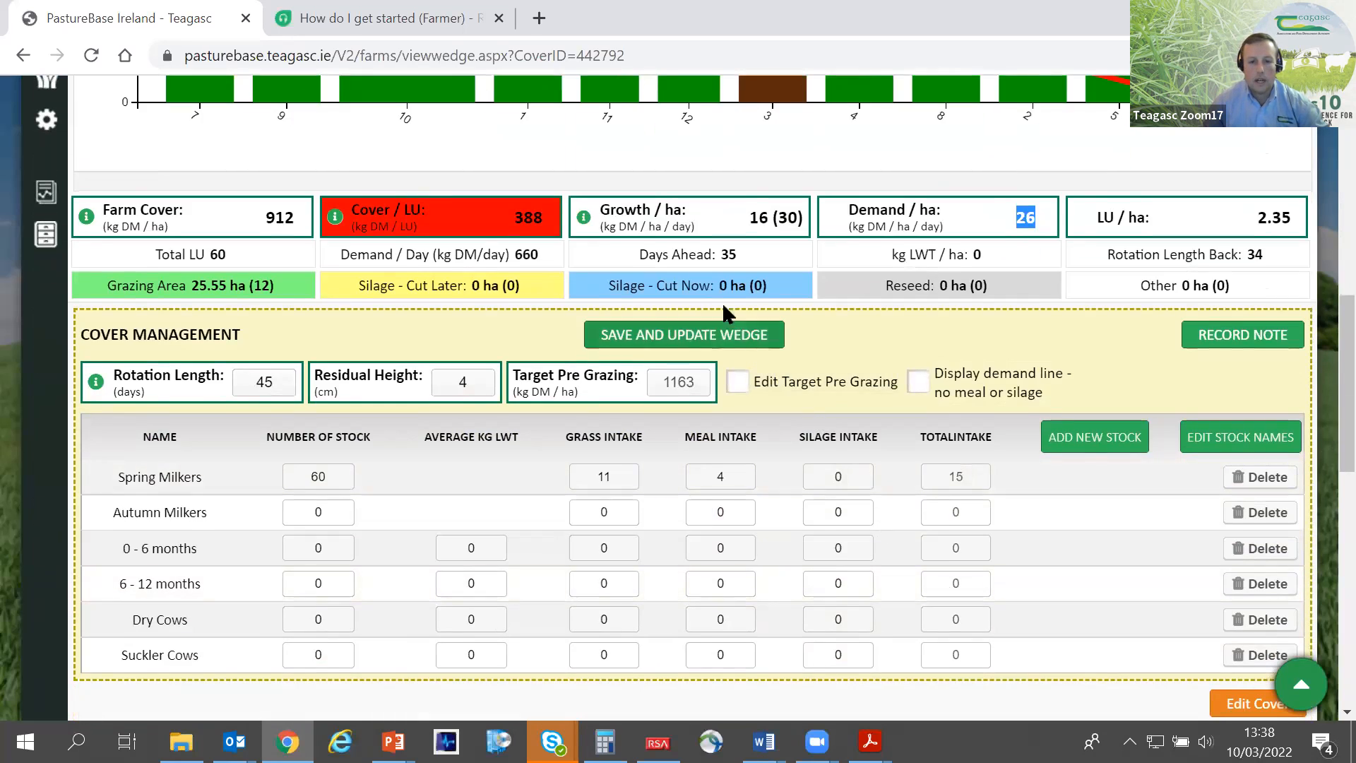
double_click(728, 255)
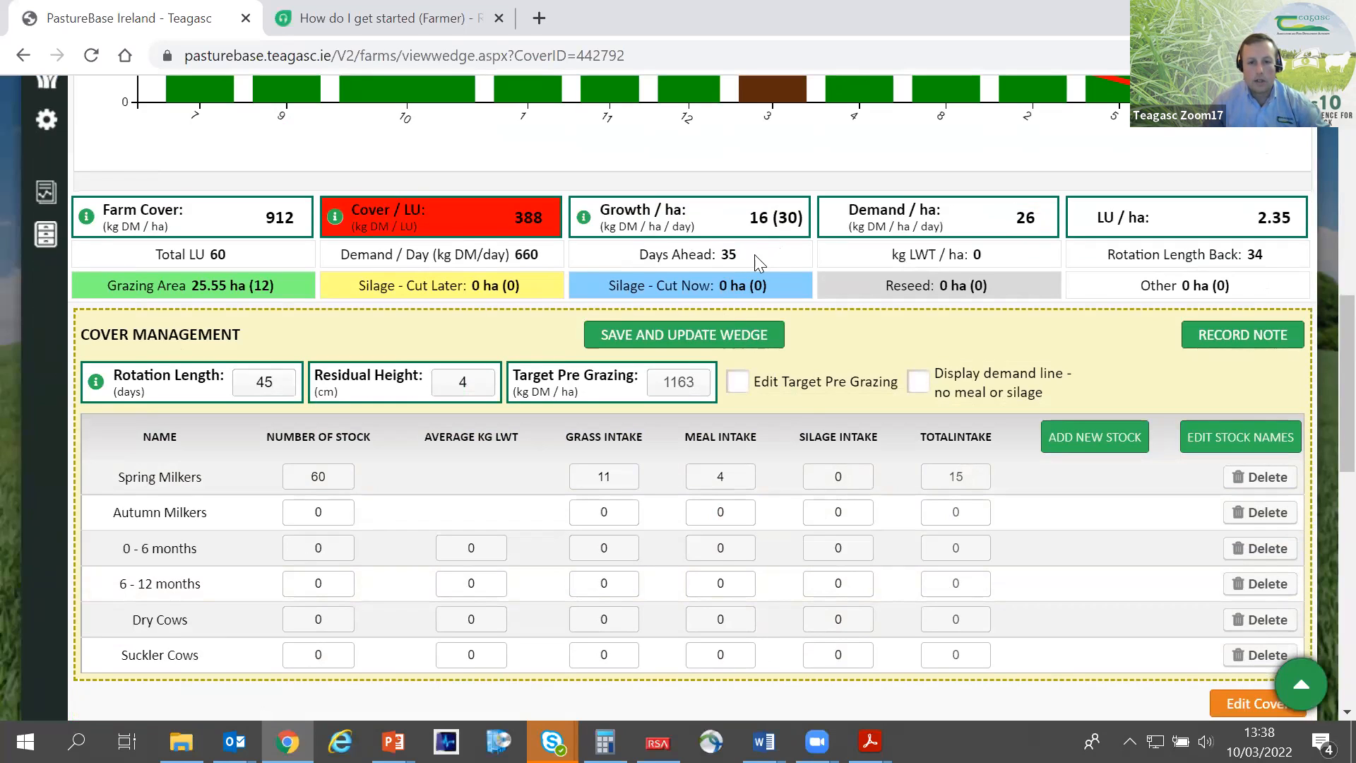
left_click(641, 253, "shift")
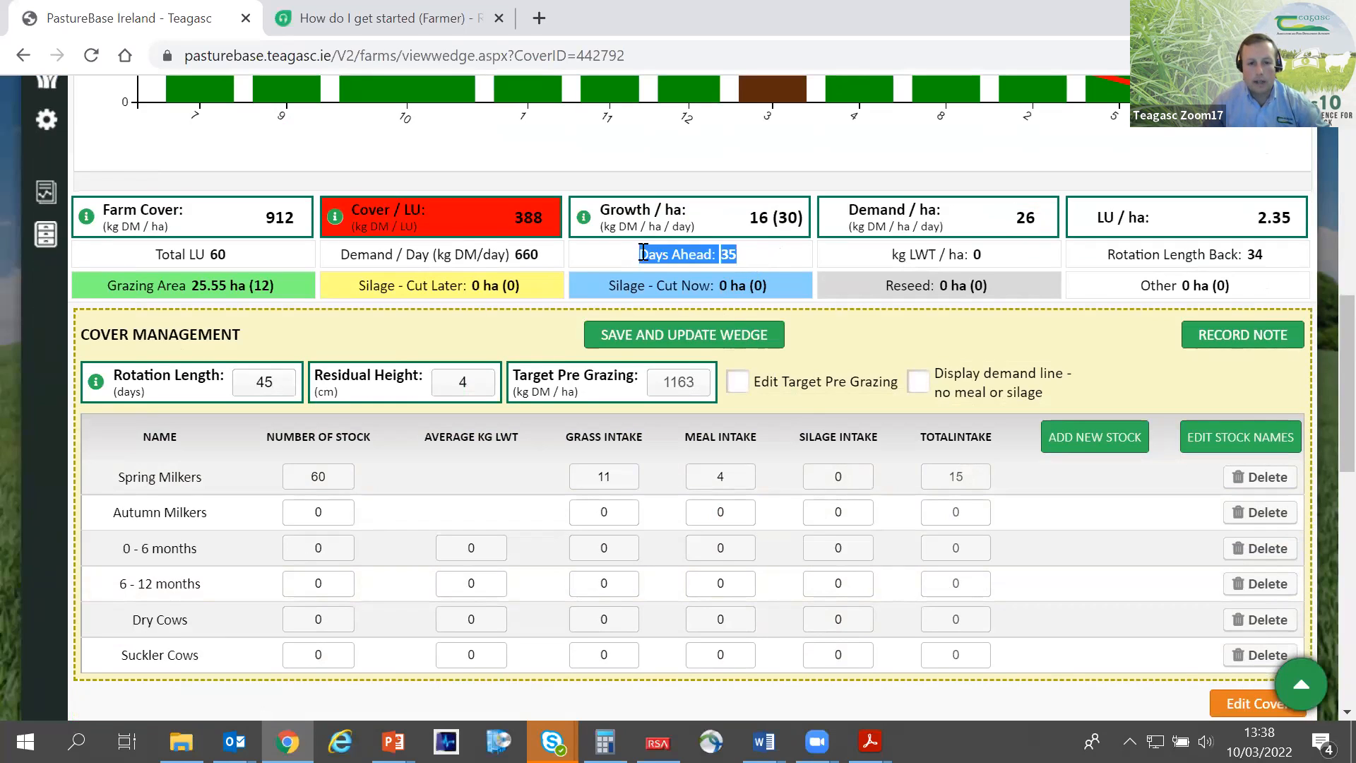
scroll(744, 368, "up", 1)
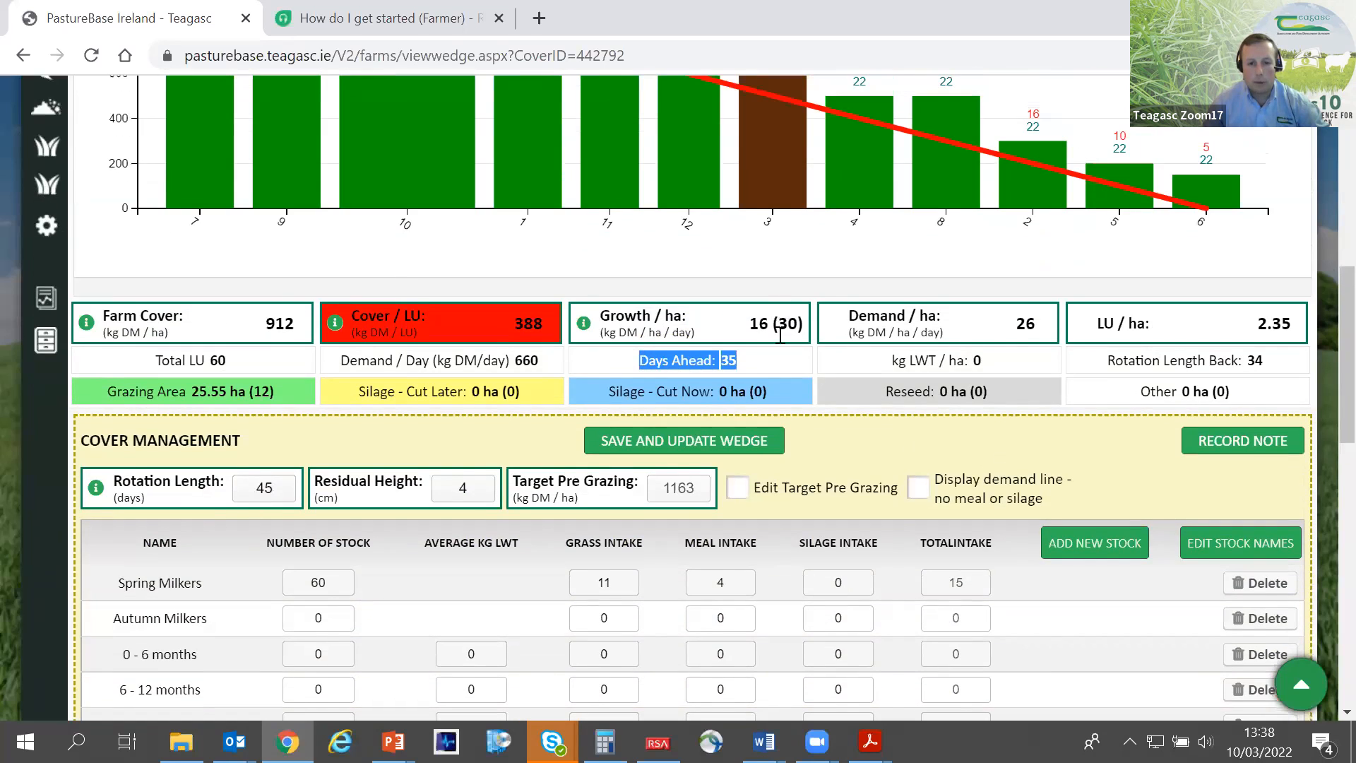
left_click(749, 364)
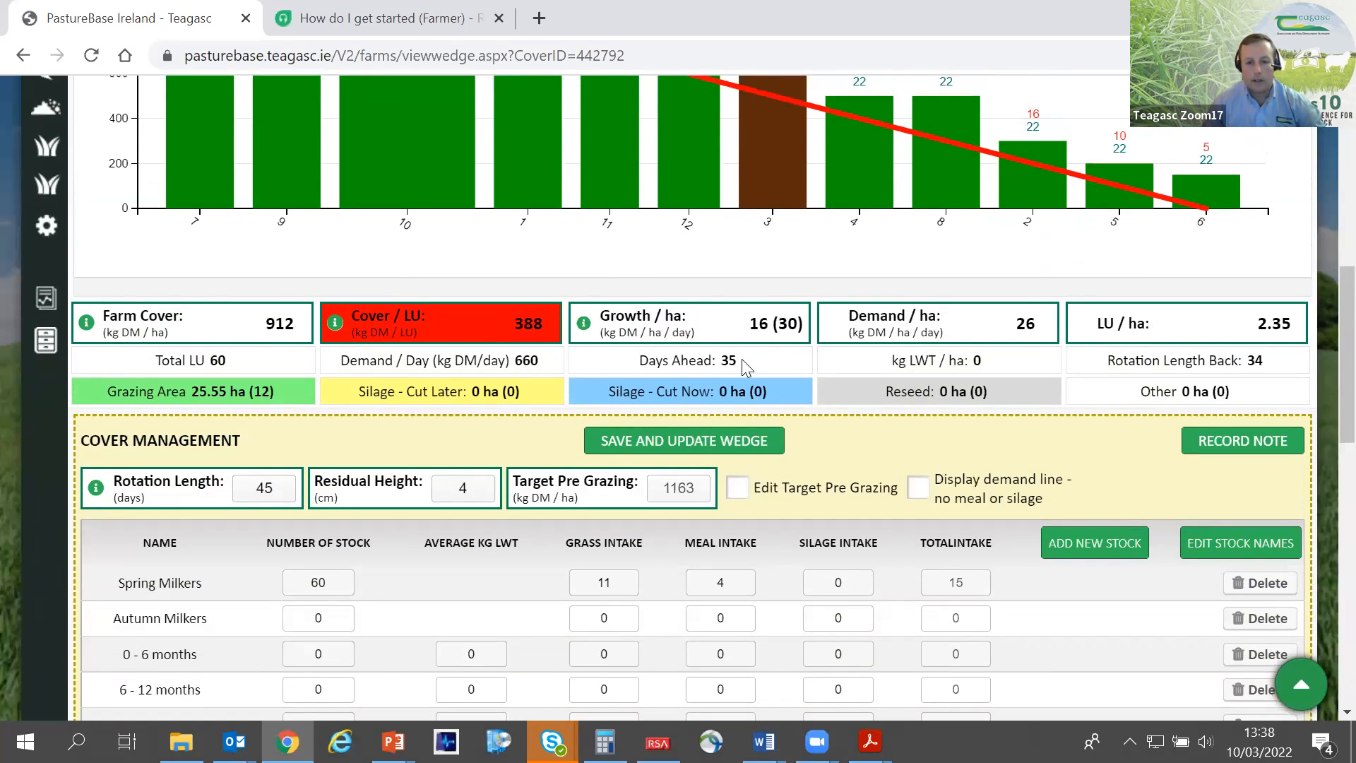
left_click_drag(742, 359, 642, 361)
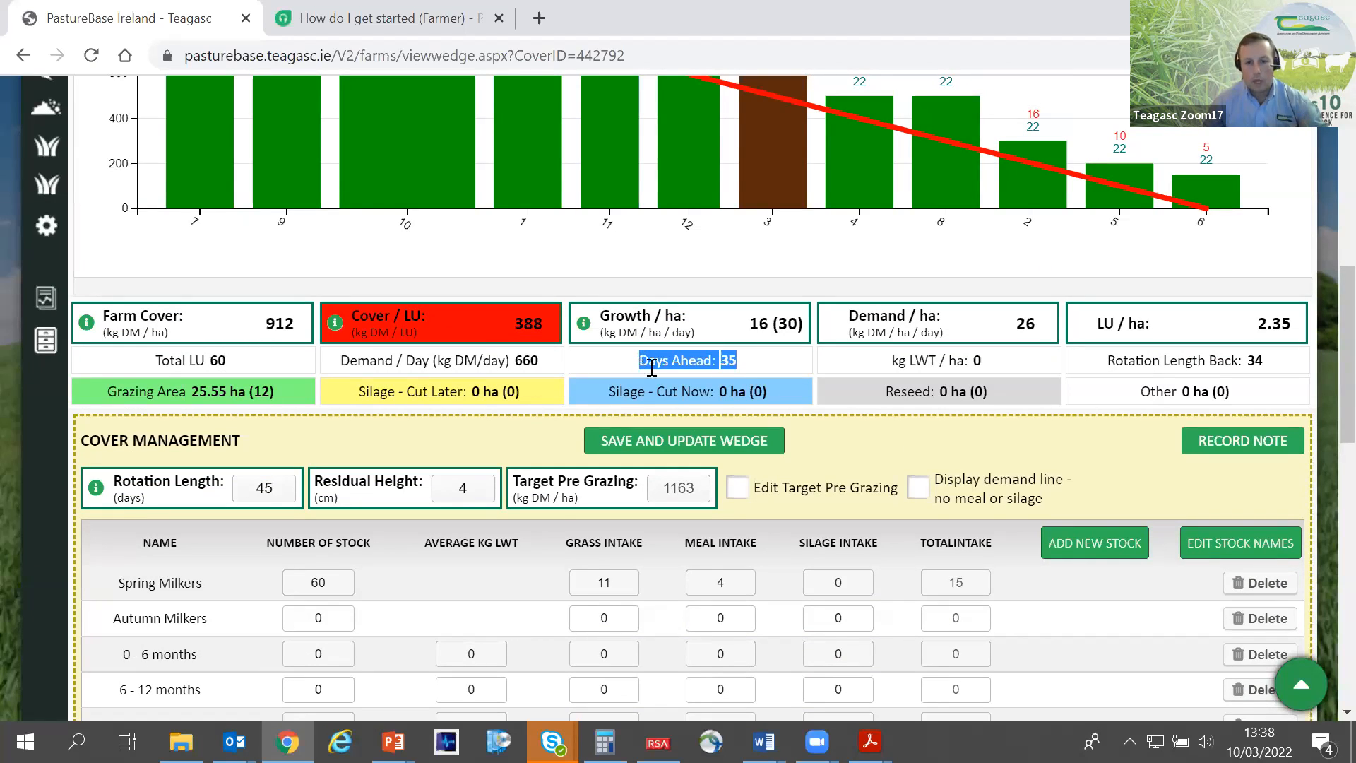
left_click(760, 358)
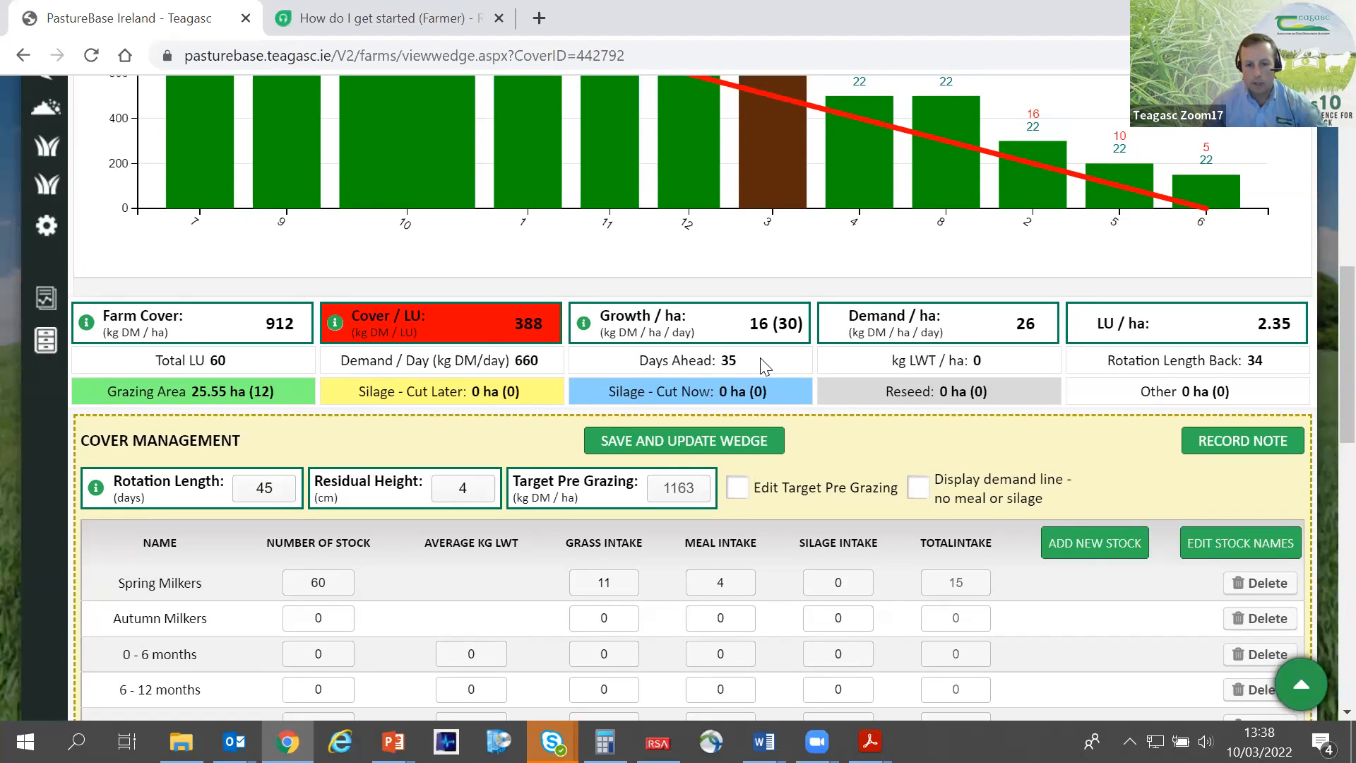
- Compare the Days Ahead figure with the cover per livestock unit as measures of available grass
scroll(760, 366, "down", 1)
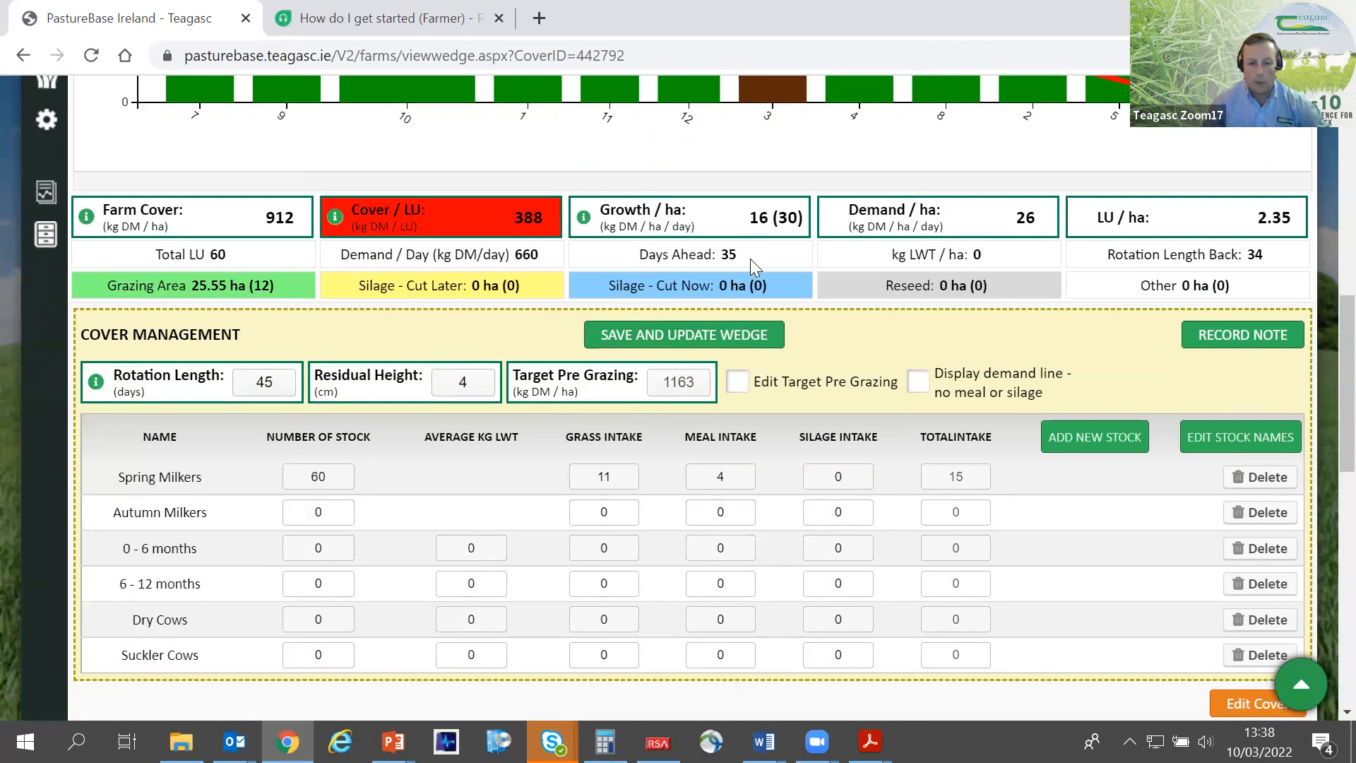
scroll(749, 258, "up", 3)
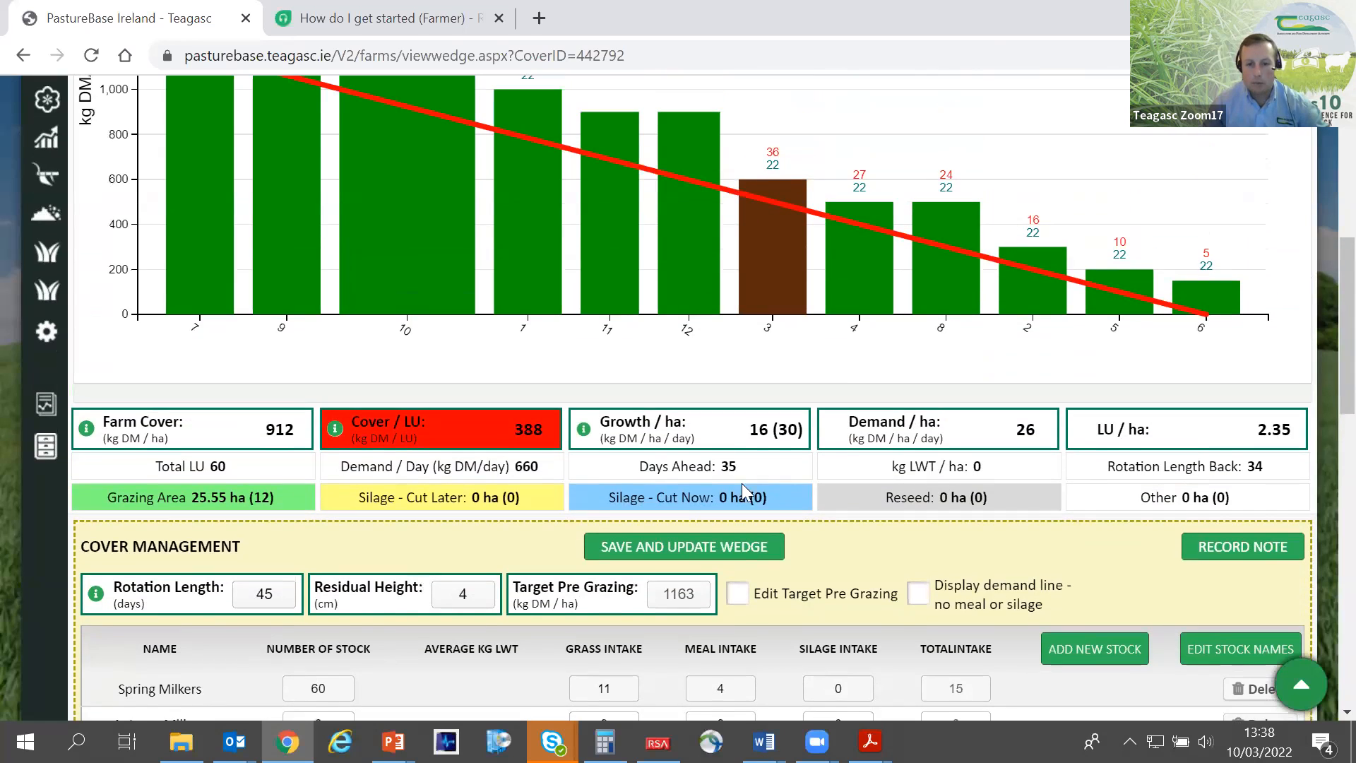
left_click_drag(750, 469, 721, 466)
left_click_drag(544, 428, 356, 398)
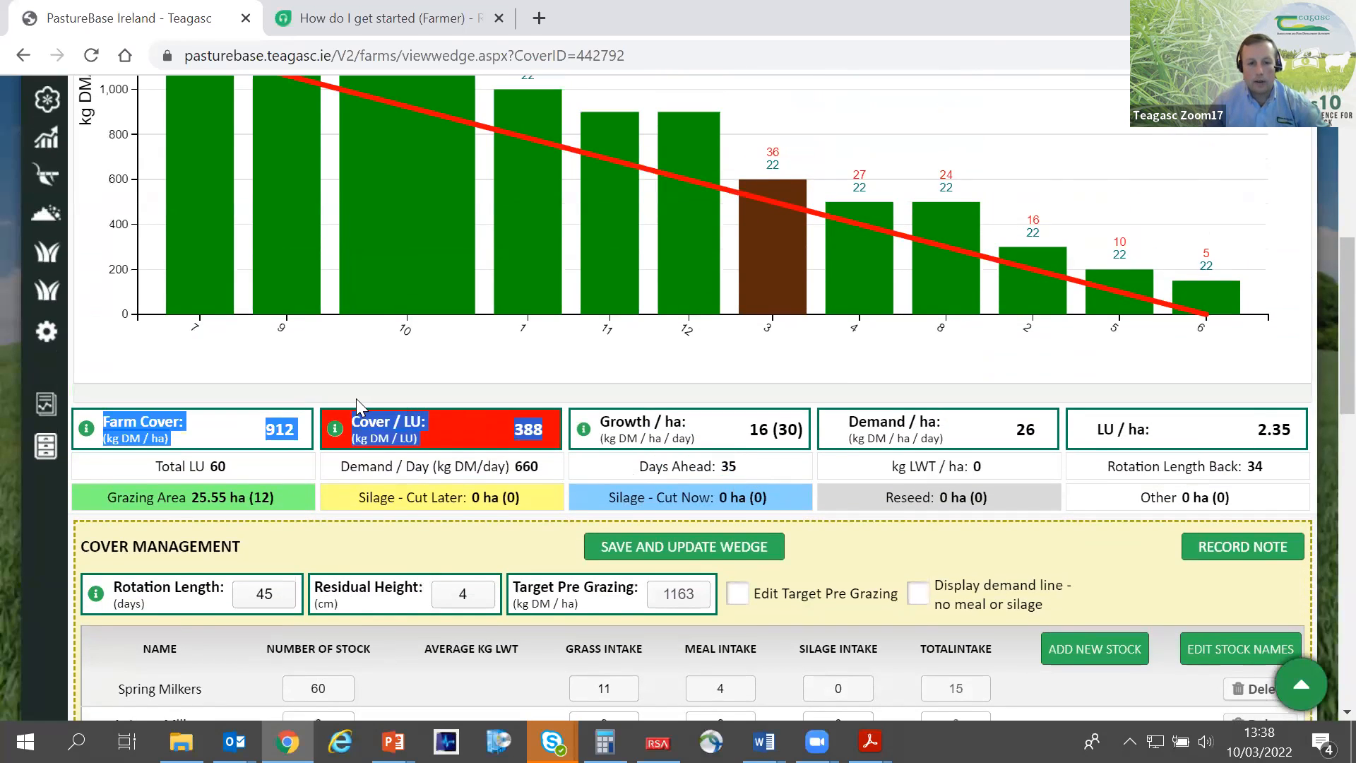
left_click(390, 396)
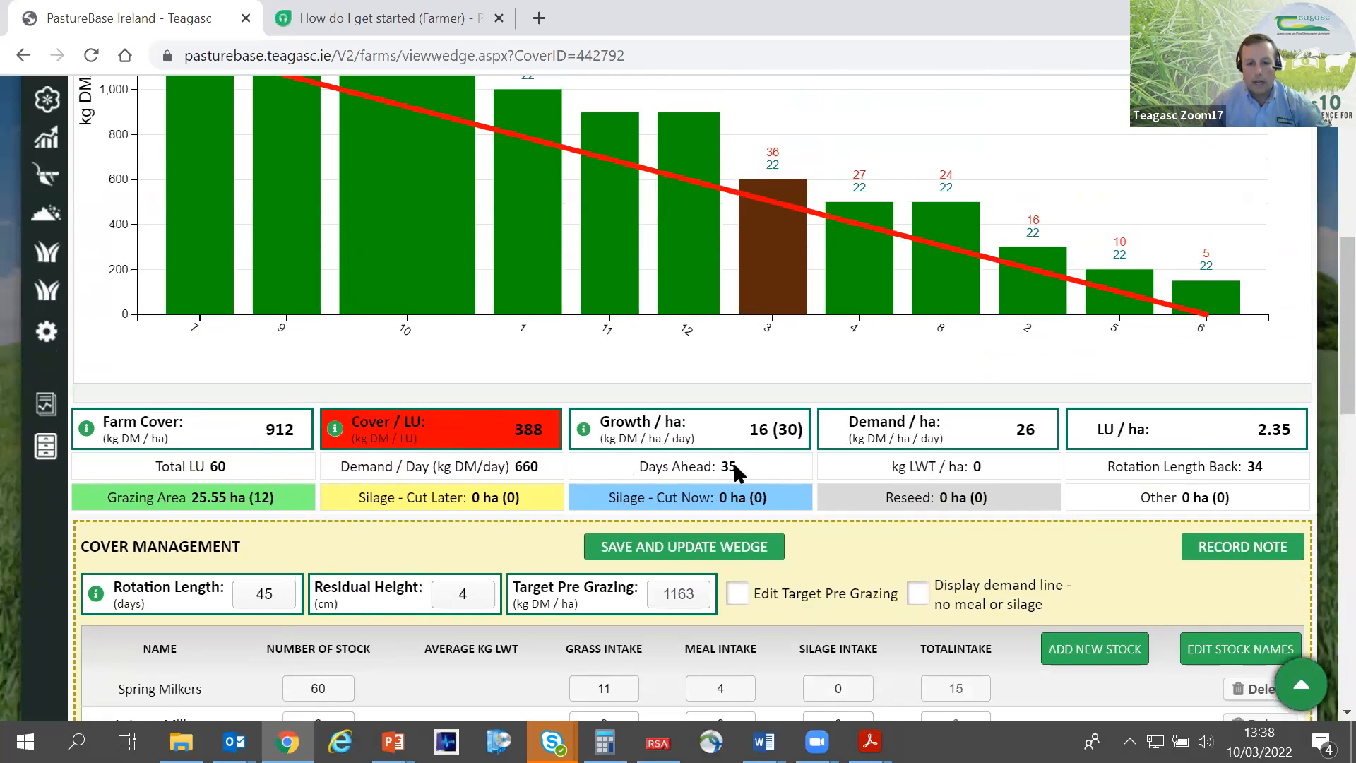
left_click_drag(736, 468, 641, 465)
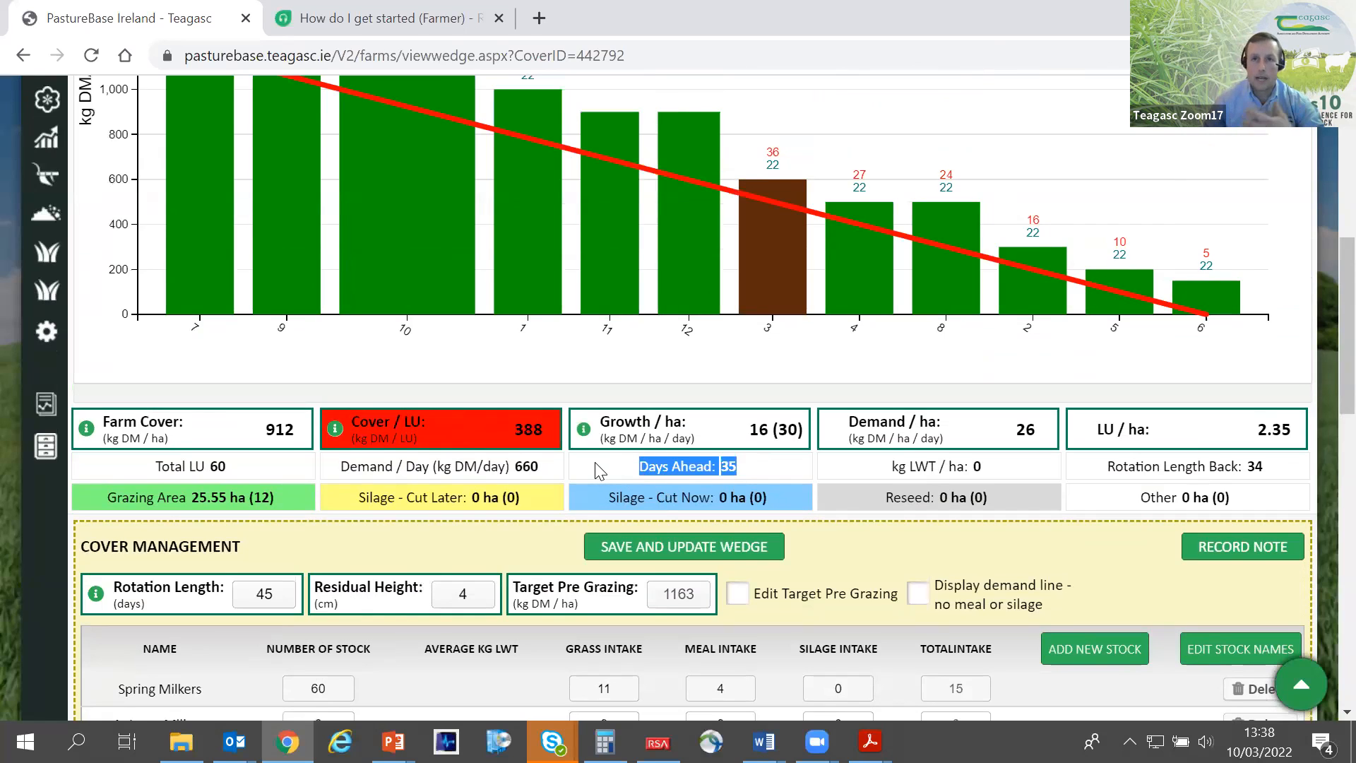
left_click_drag(548, 425, 499, 421)
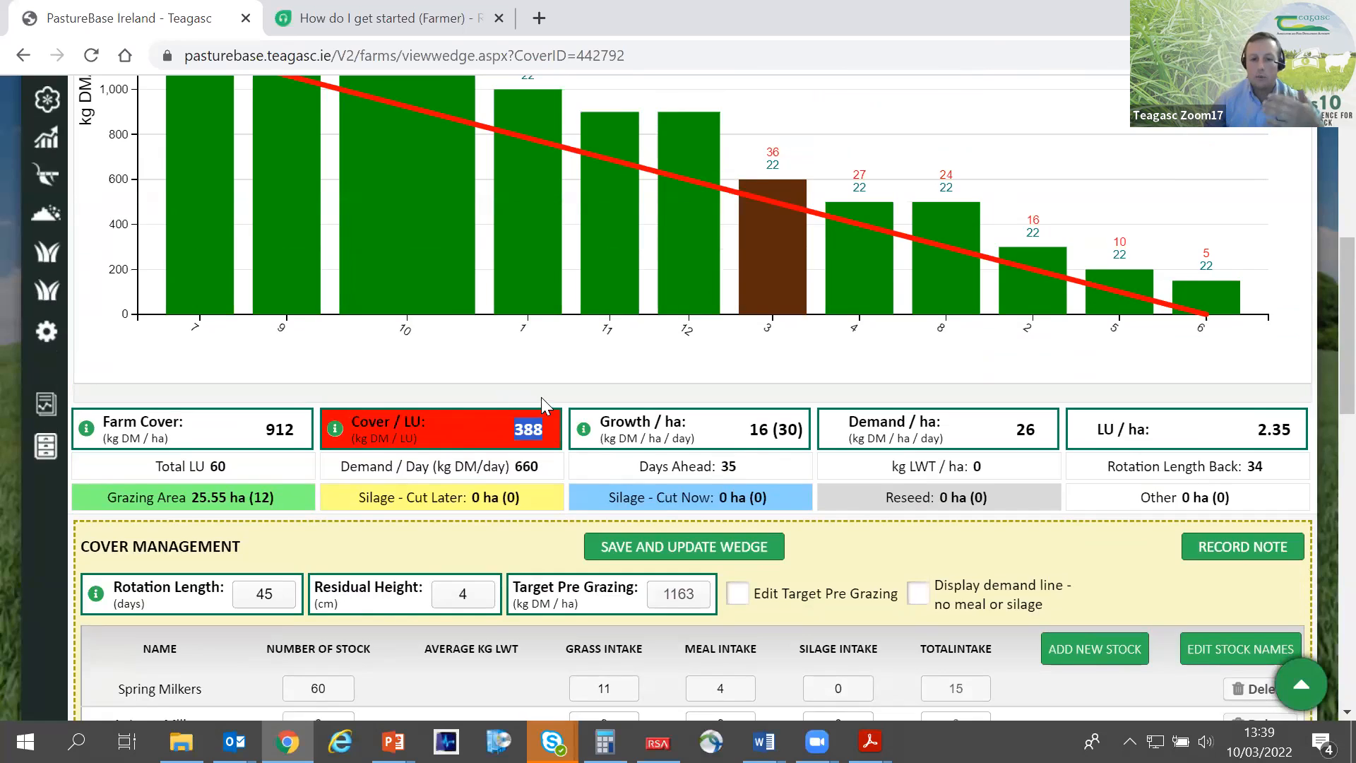
- Review the wedge with paddock 3's details, the summary figures and the stock intakes under Cover Management
scroll(541, 397, "up", 3)
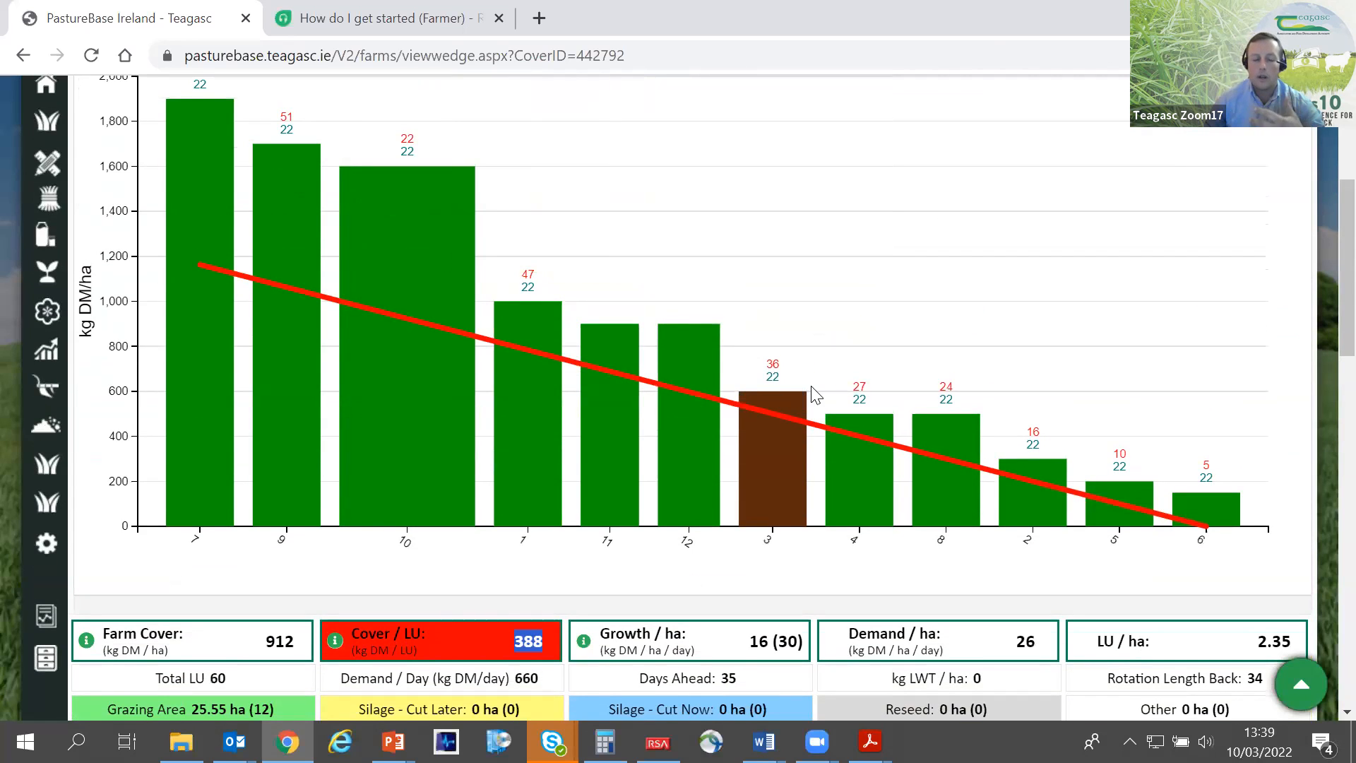
mouse_move(806, 397)
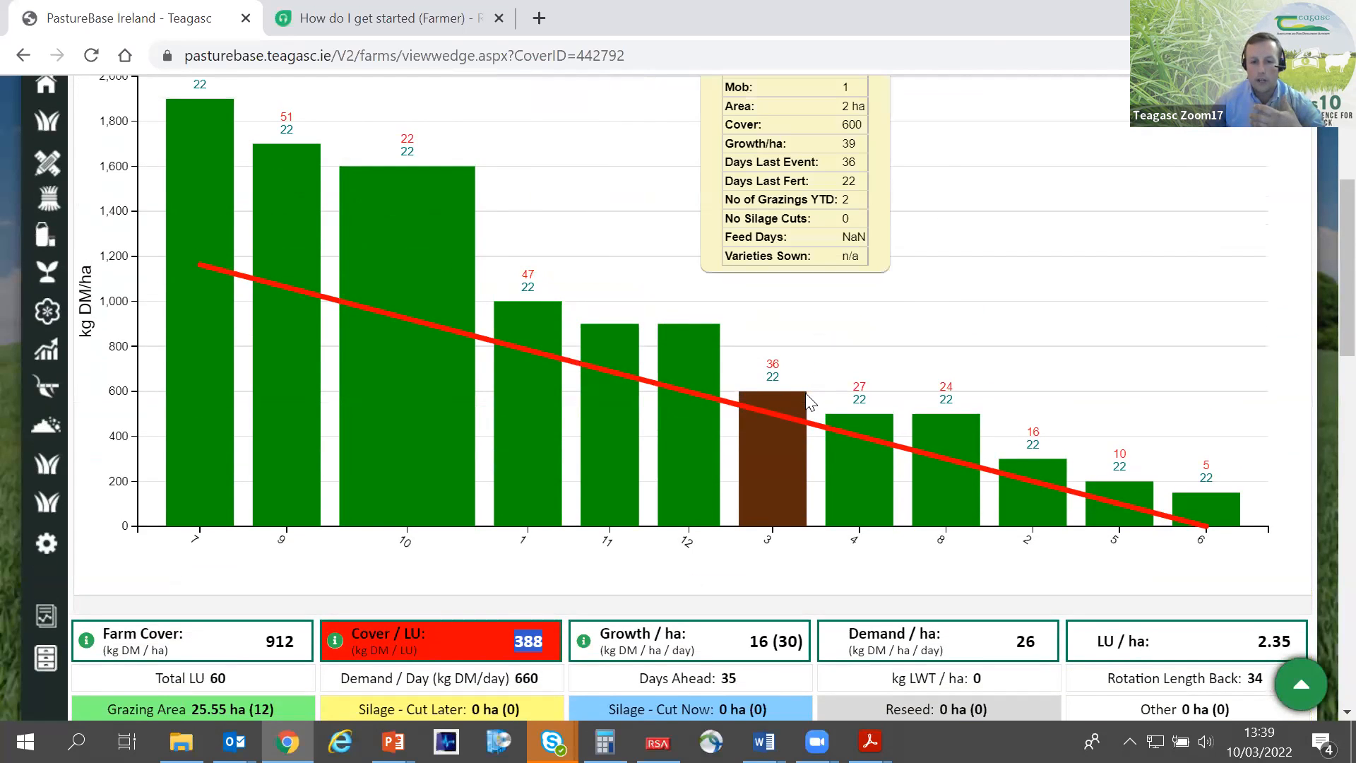
scroll(807, 401, "down", 3)
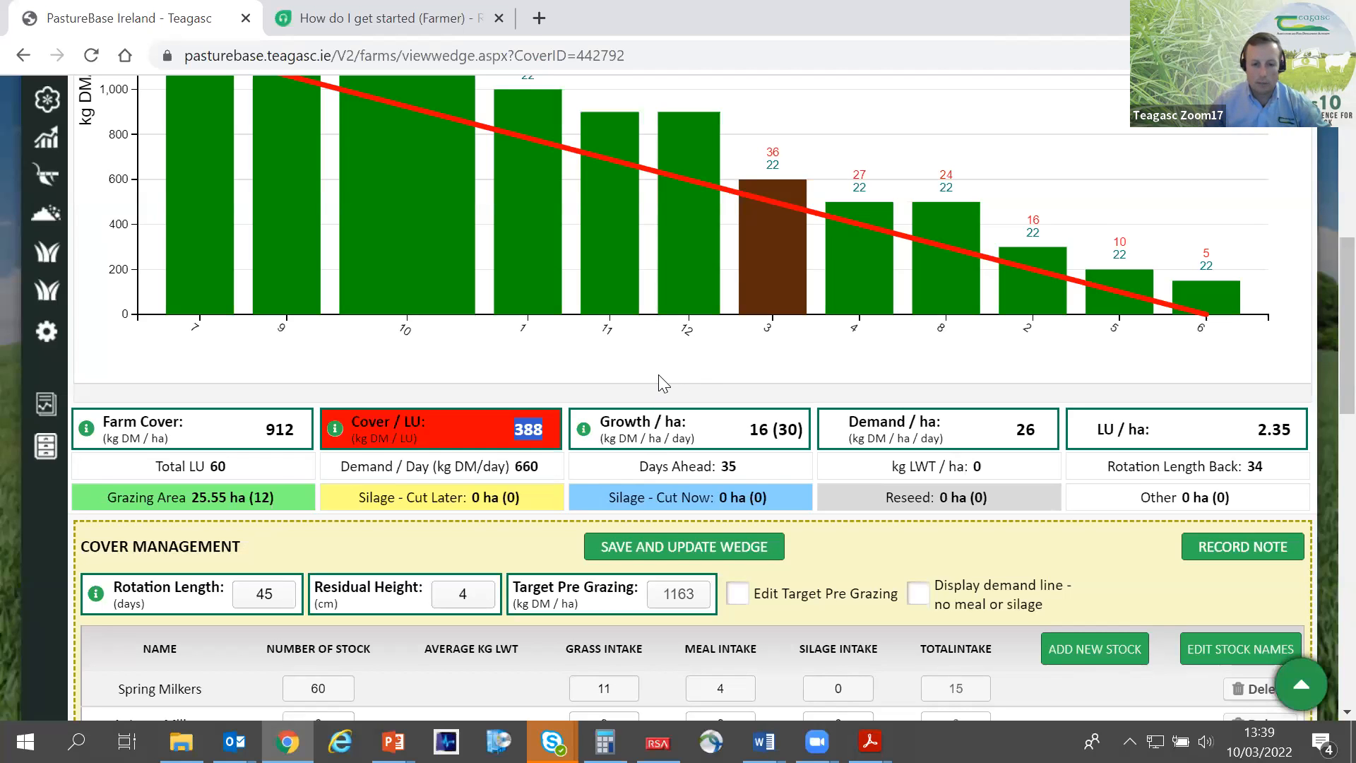
scroll(661, 382, "down", 3)
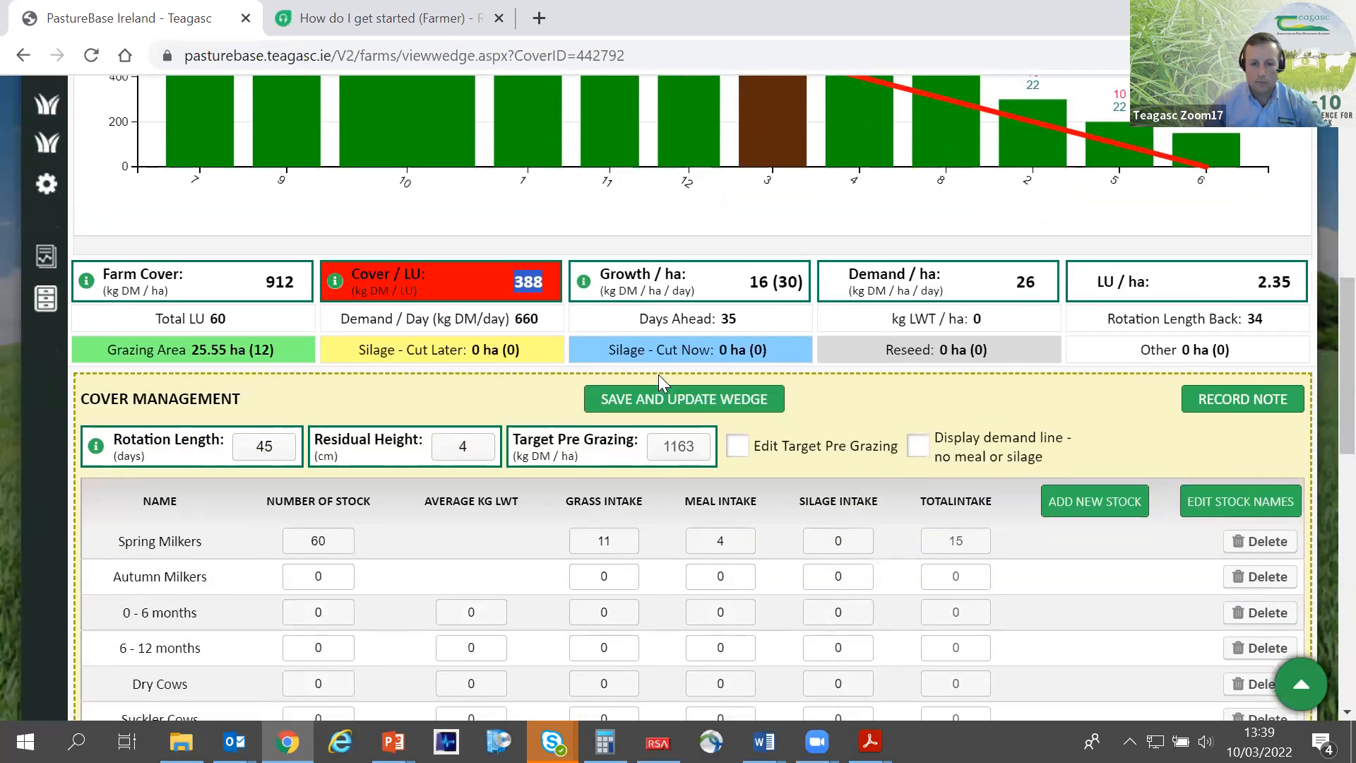
scroll(662, 382, "down", 2)
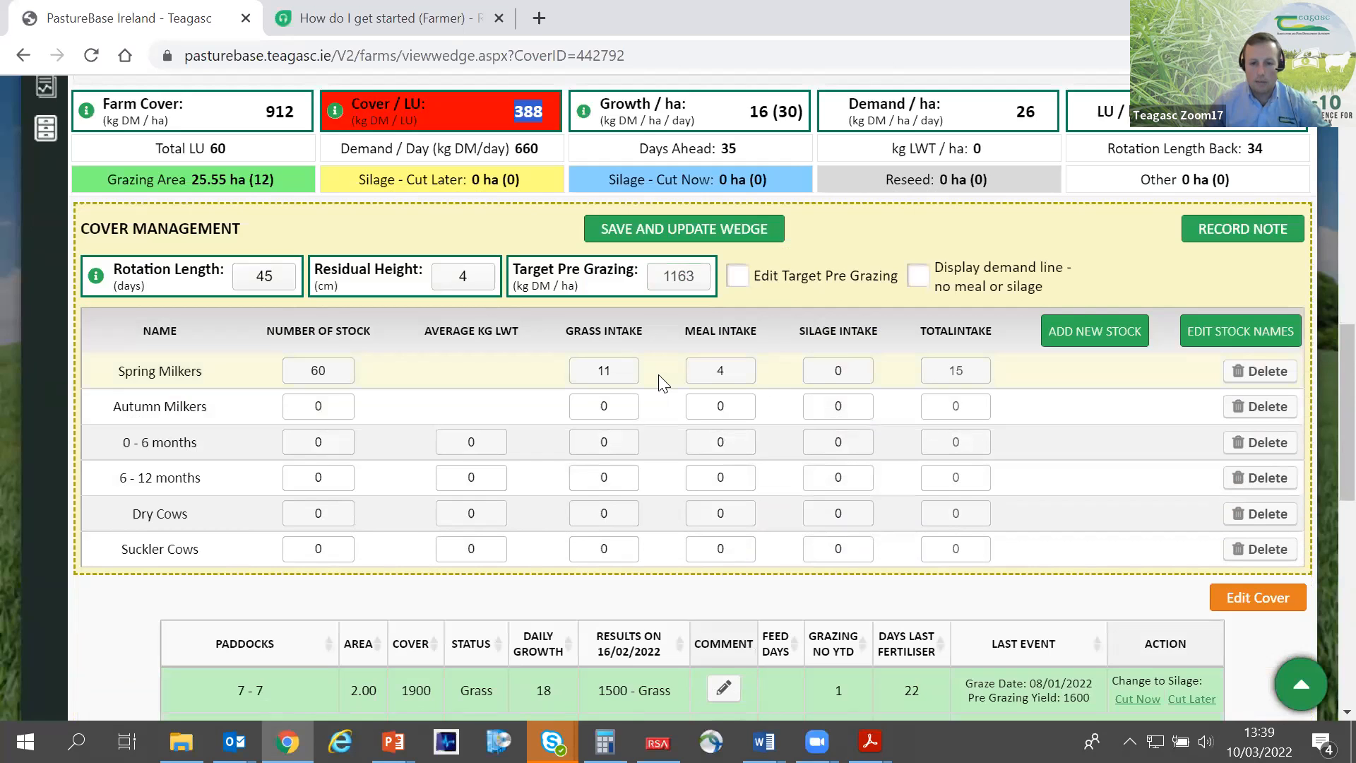
scroll(662, 382, "up", 8)
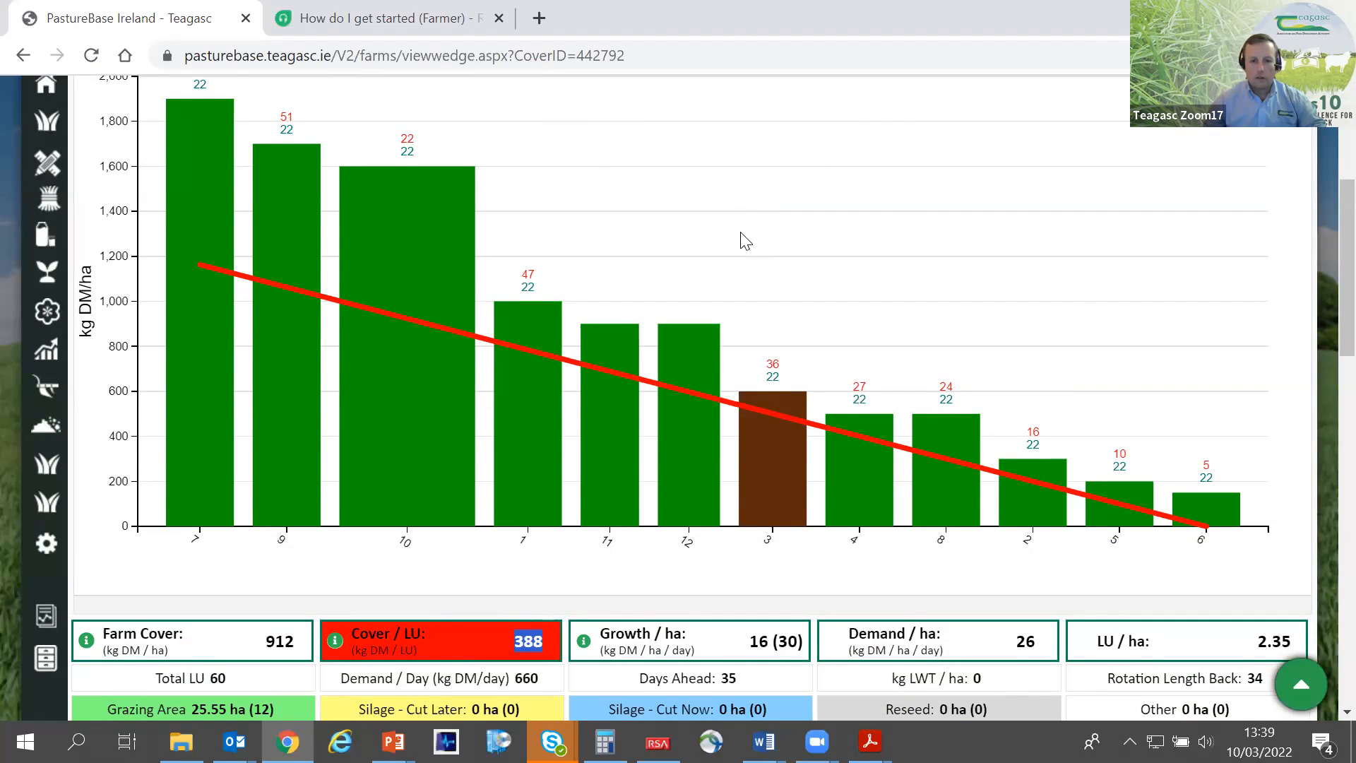
- Assign paddock 9 to Mob 2 from its bar in the wedge and save the paddock
scroll(743, 238, "up", 2)
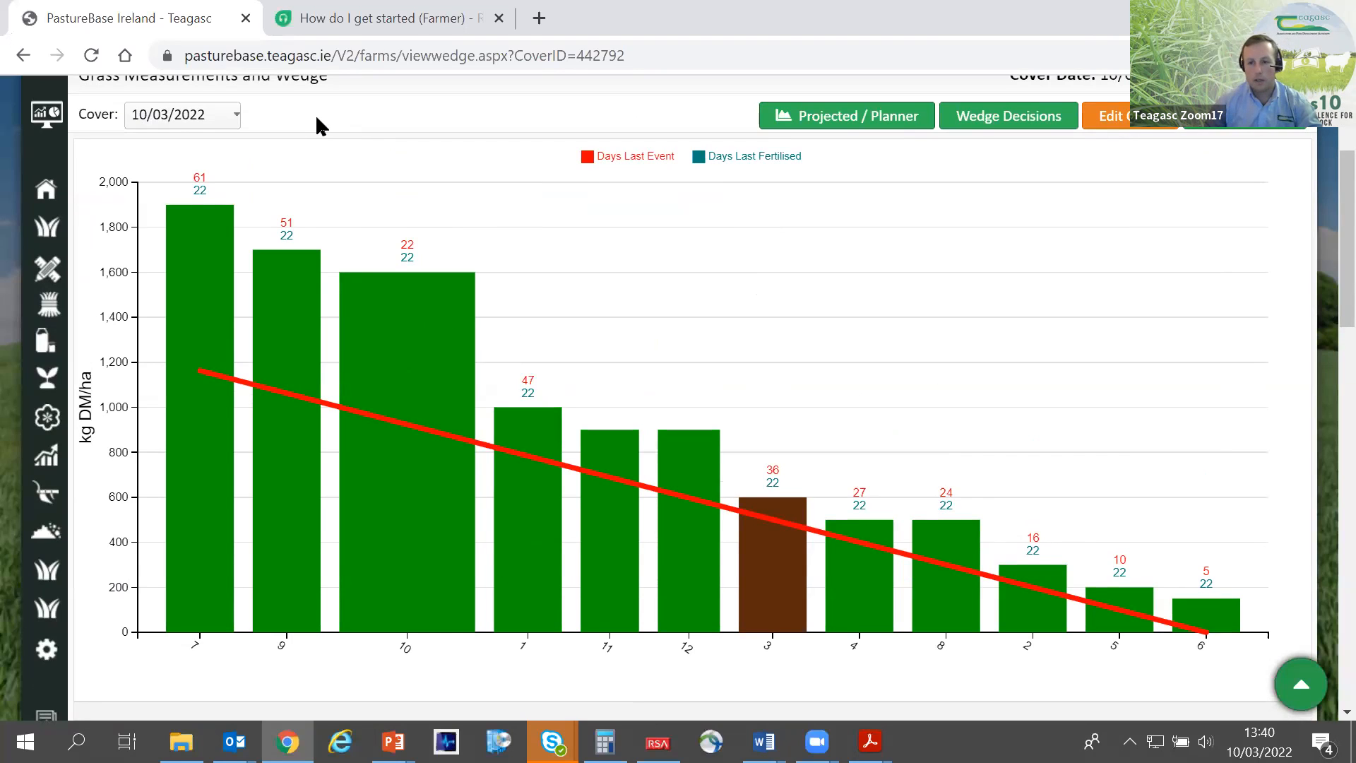
scroll(414, 243, "down", 4)
scroll(414, 252, "up", 4)
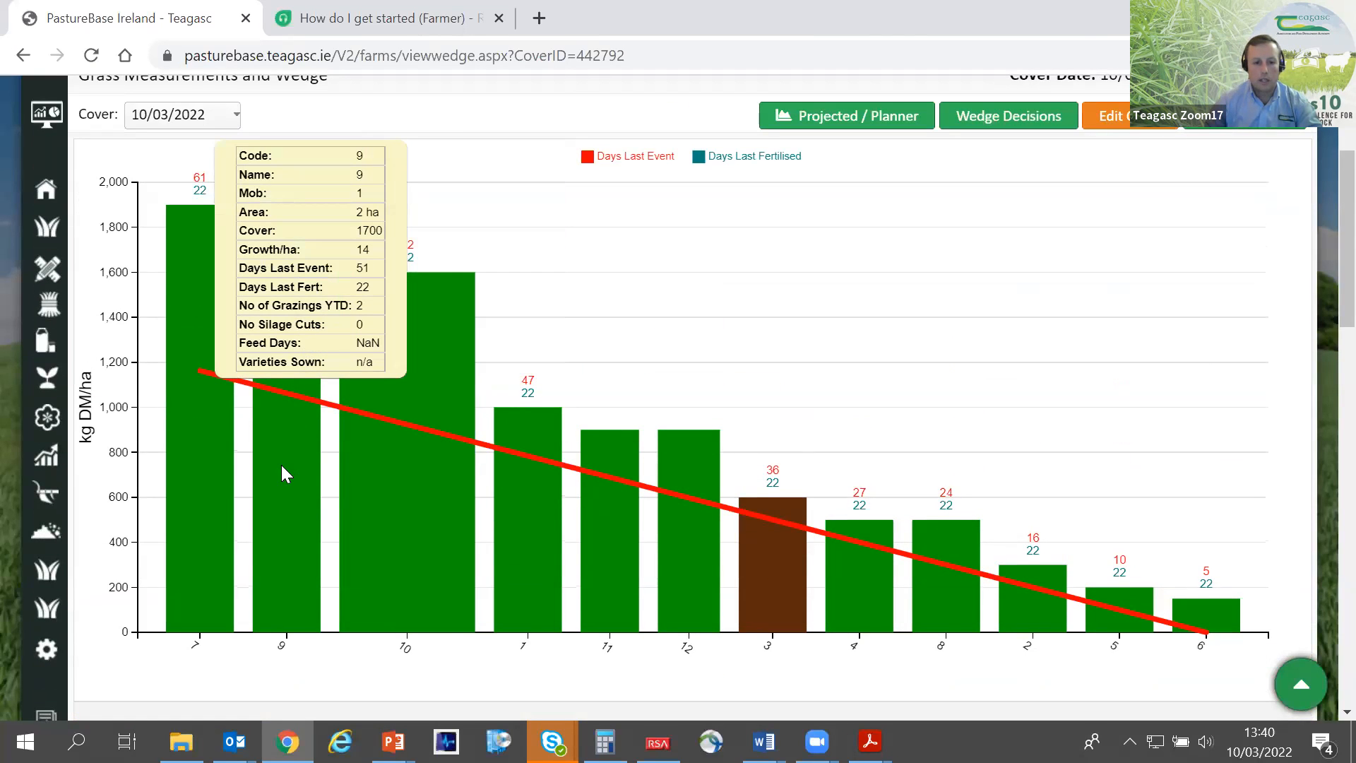
left_click(281, 464)
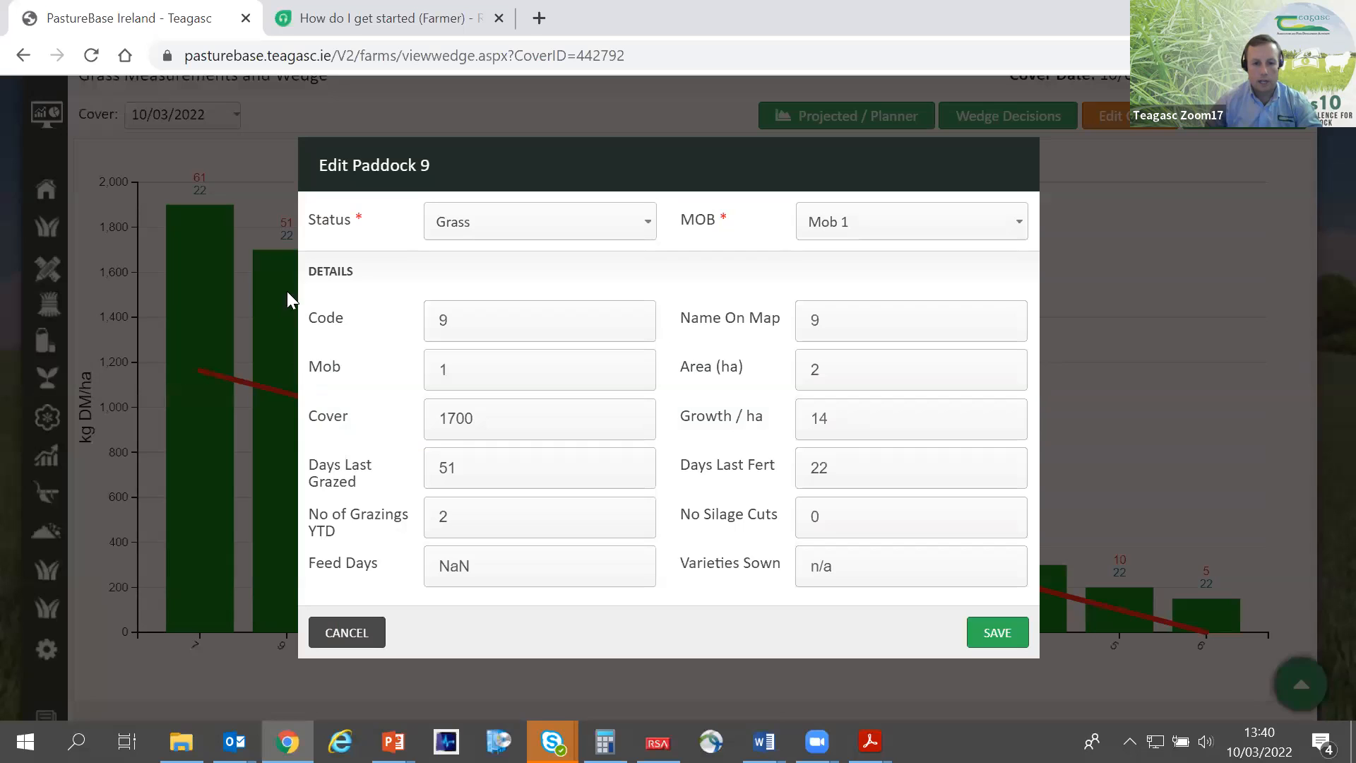
left_click(899, 223)
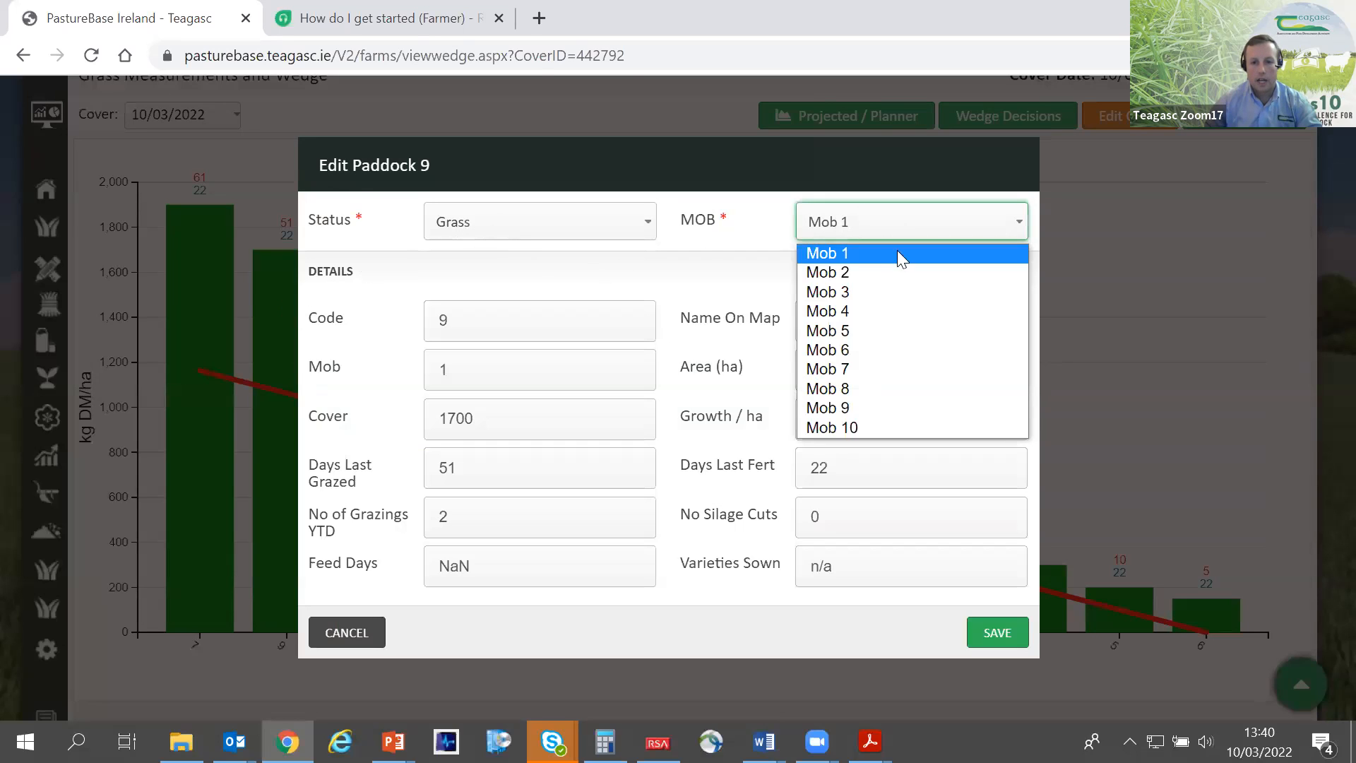
left_click(895, 272)
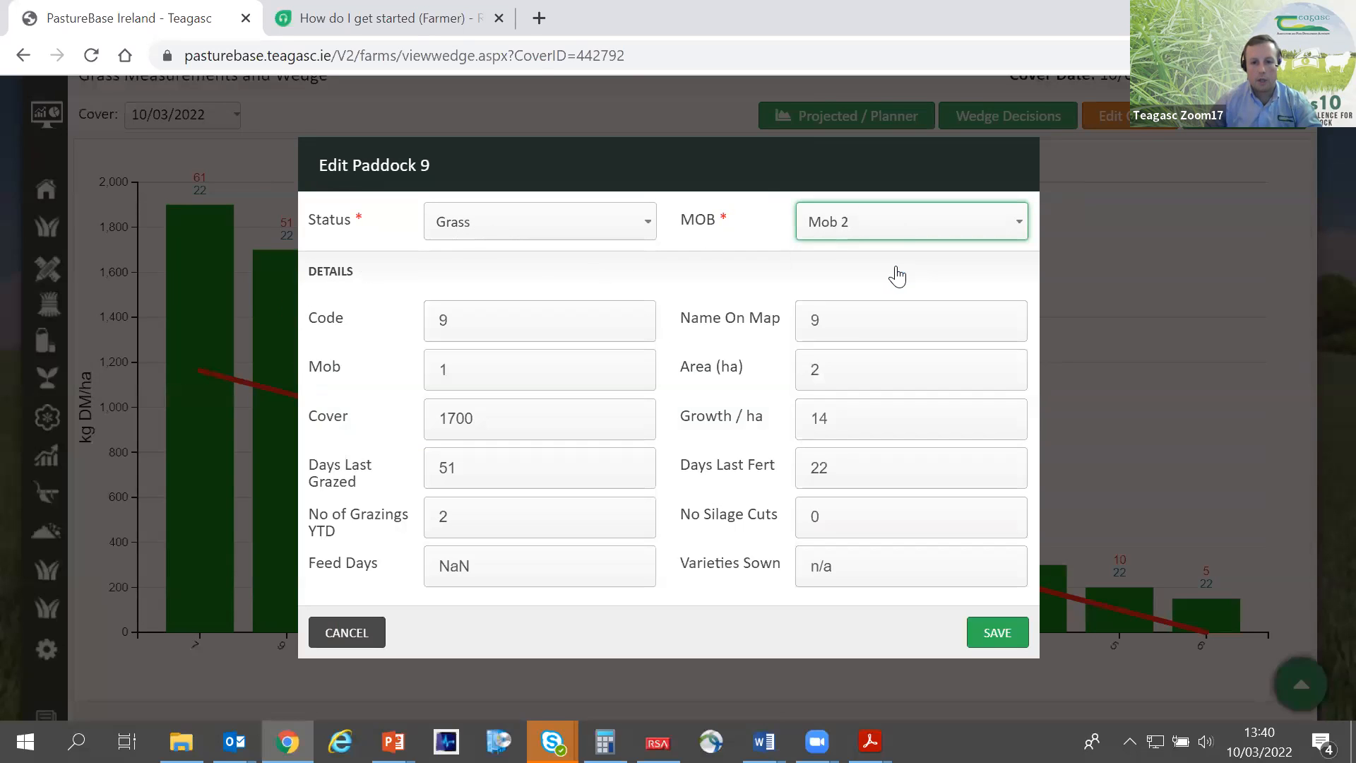
left_click(997, 633)
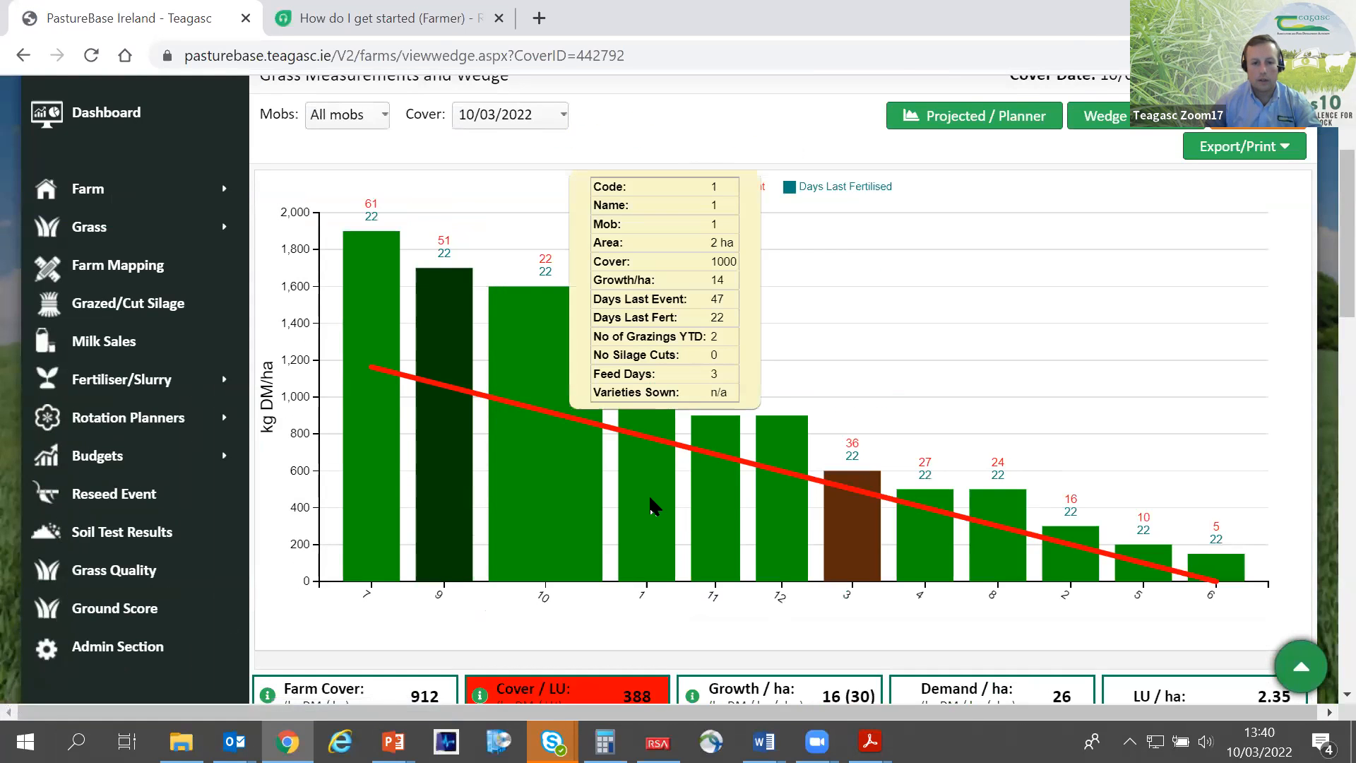
- Assign paddocks 1 and 11 to Mob 2 from their bars in the wedge, saving each paddock
left_click(648, 505)
left_click(862, 229)
left_click(857, 274)
left_click(994, 644)
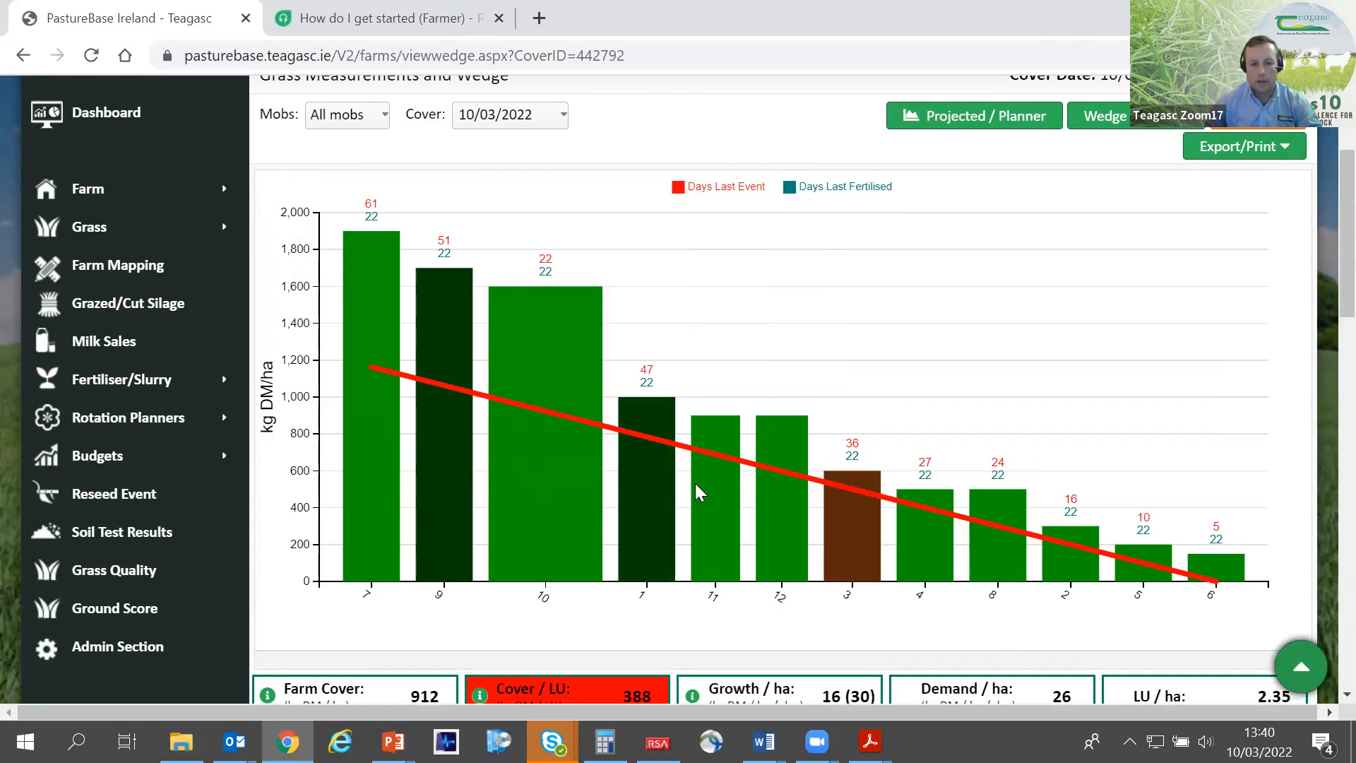
left_click(726, 493)
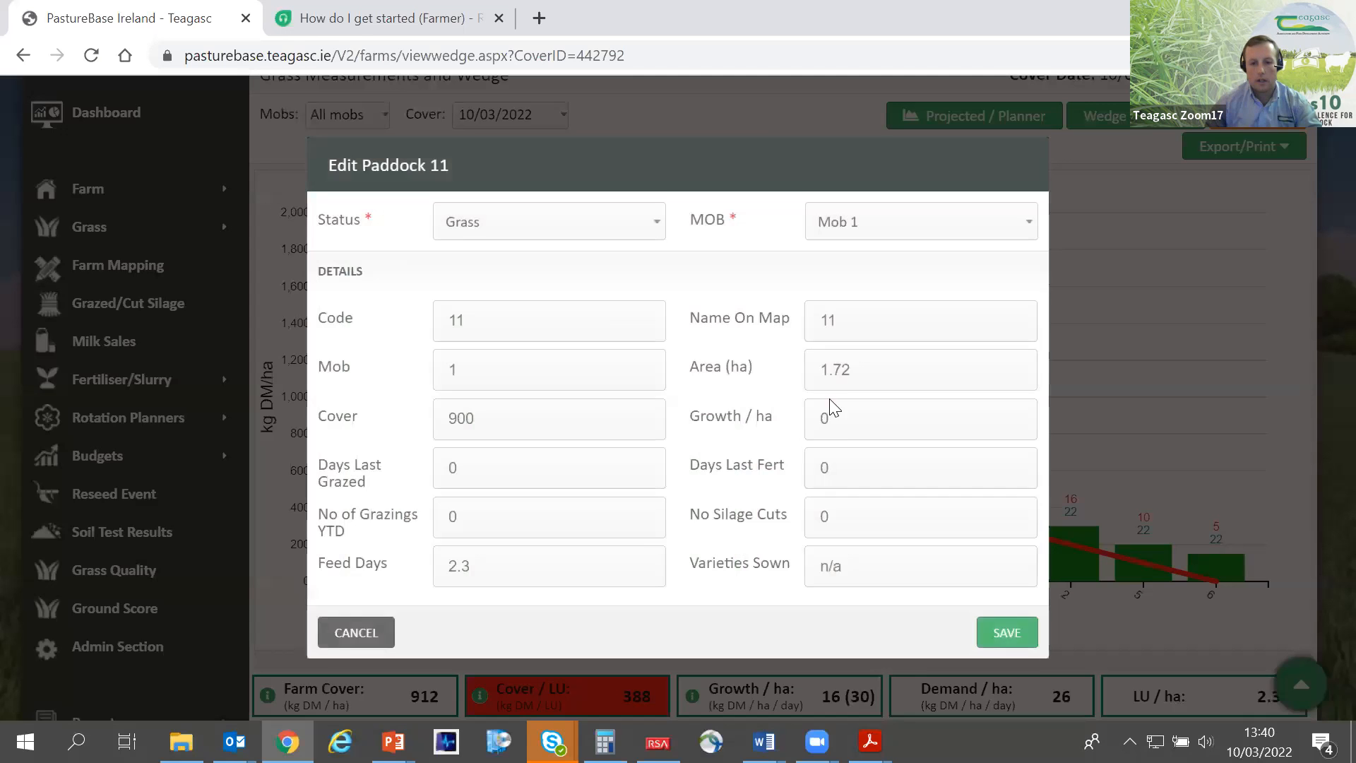
left_click(854, 221)
left_click(863, 292)
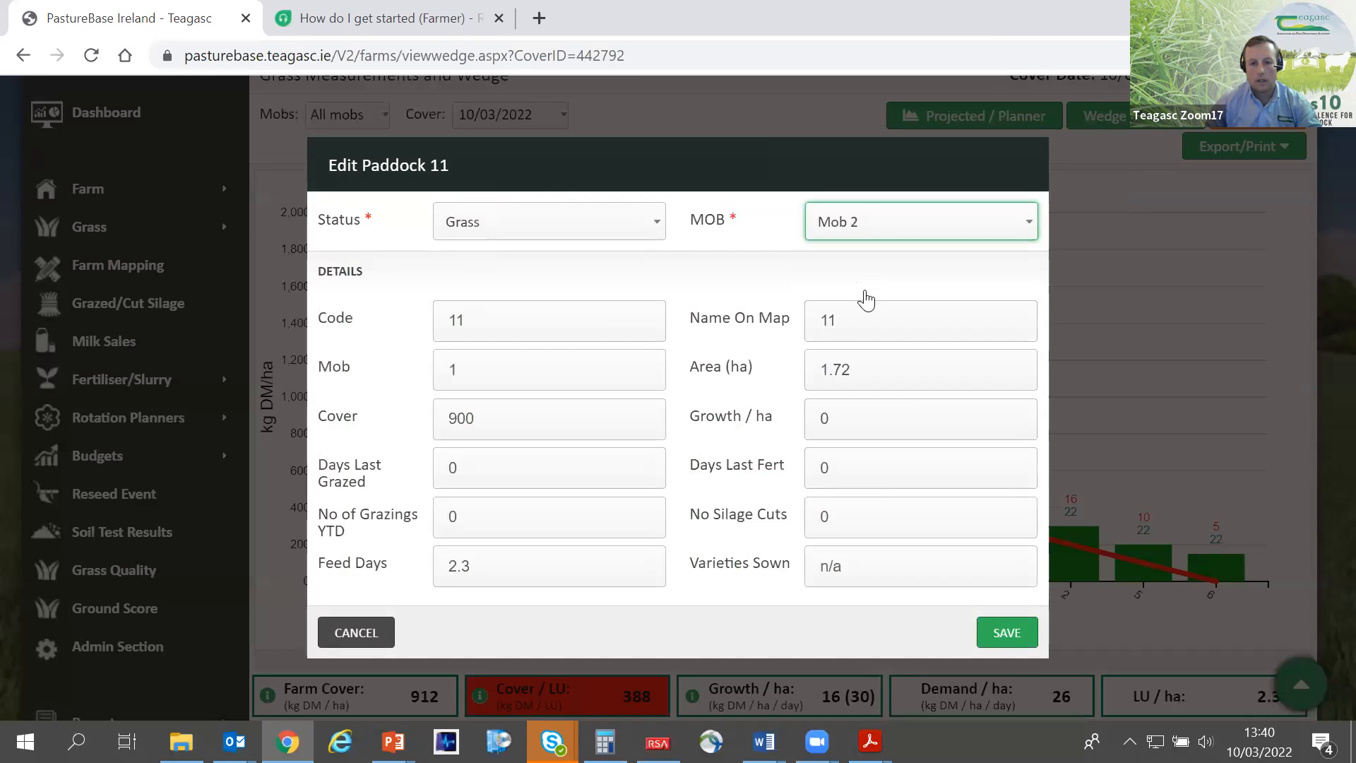
left_click(1002, 633)
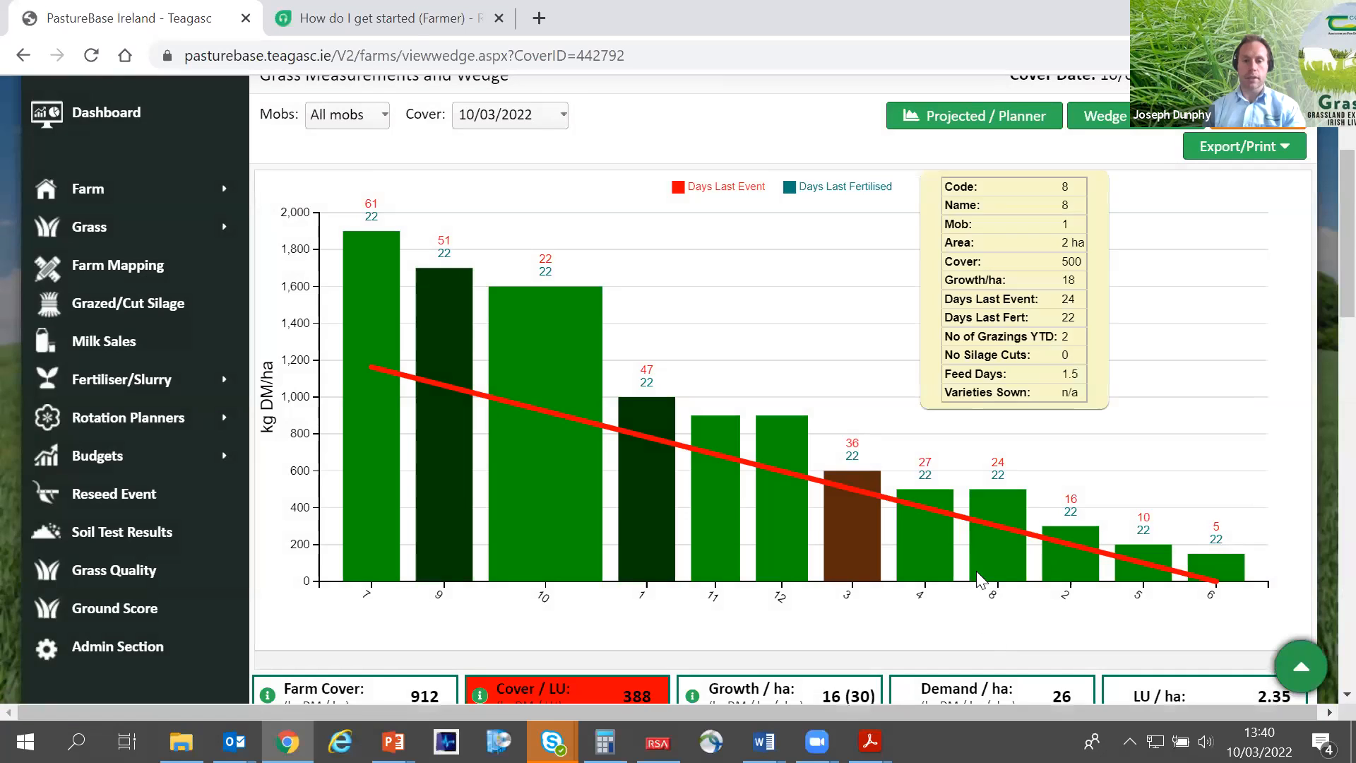
- Assign paddocks 4 and 2 to Mob 2 from their bars in the wedge, saving each paddock
left_click(924, 527)
left_click(839, 230)
left_click(841, 292)
left_click(1001, 631)
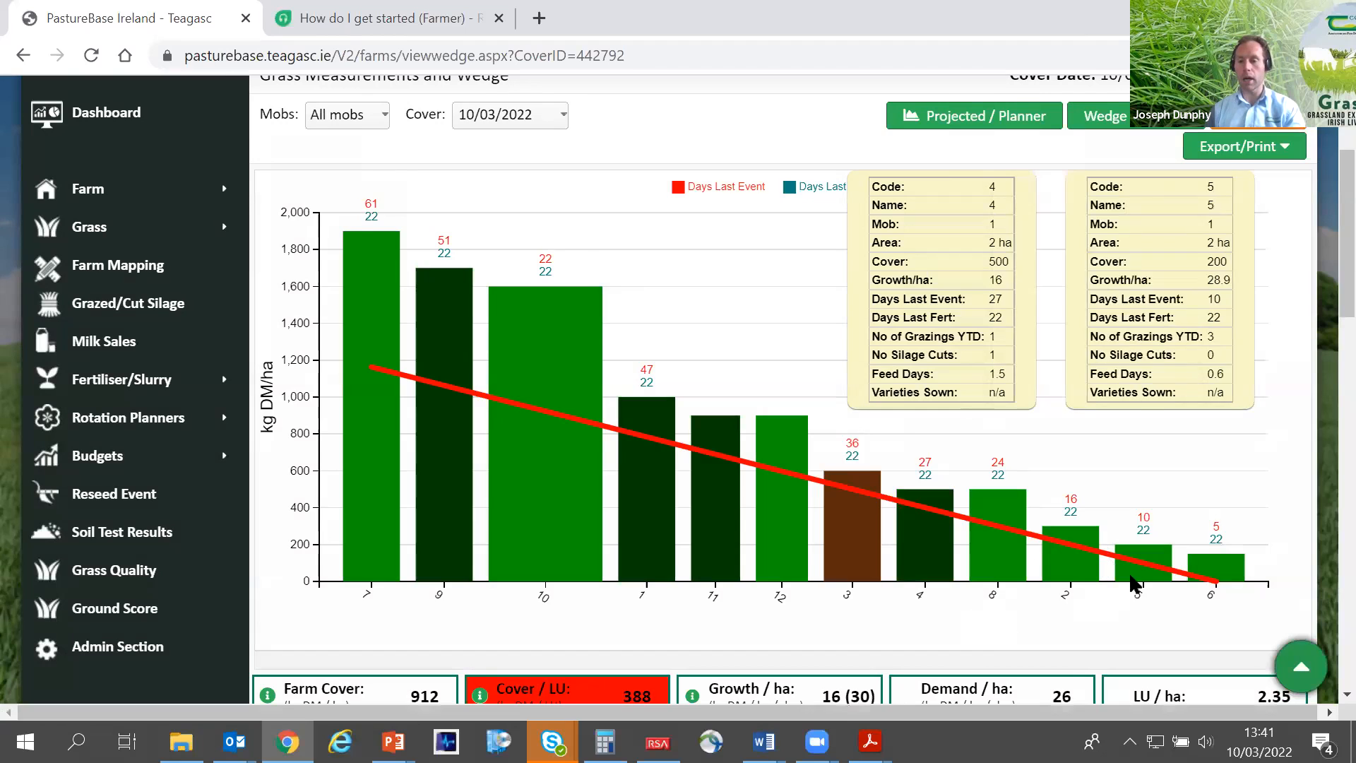
left_click(1081, 570)
left_click(857, 225)
left_click(850, 256)
left_click(1001, 620)
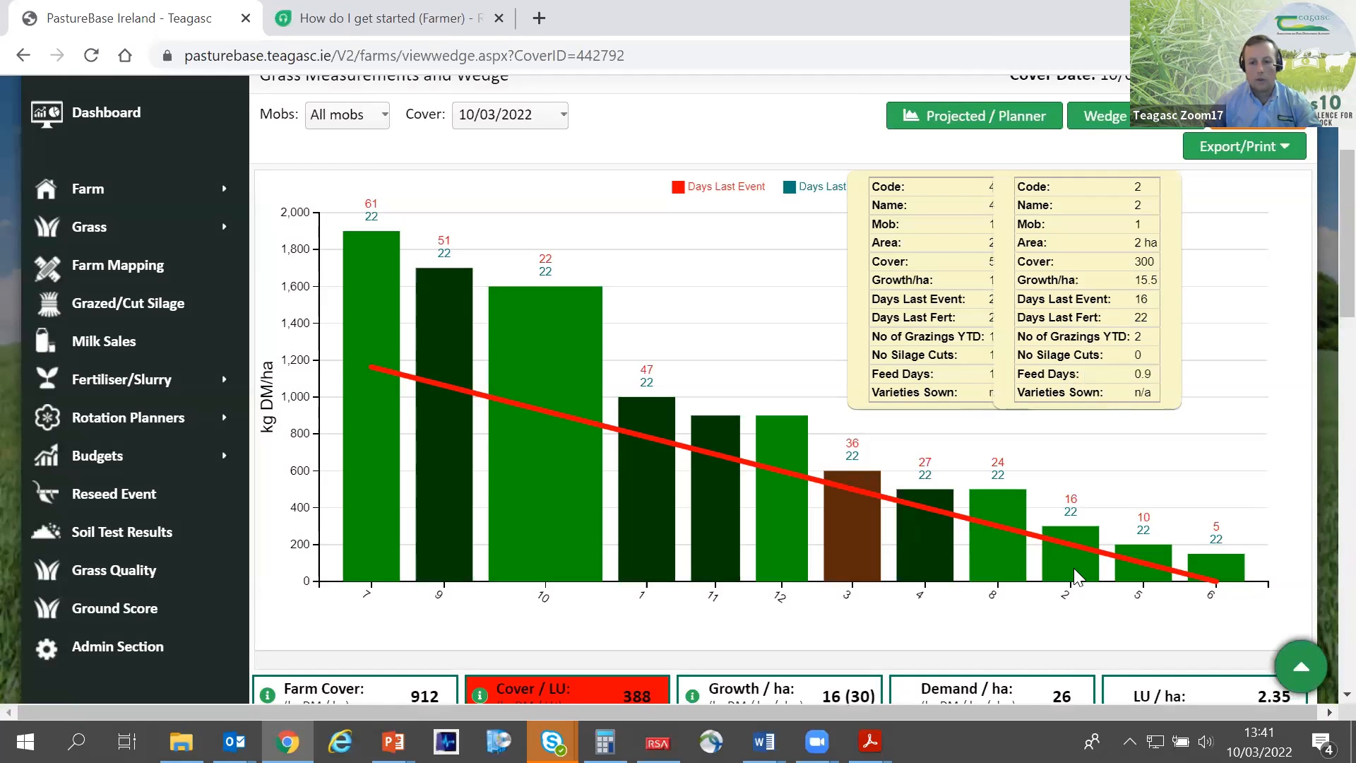
- Filter the wedge to Mob 2 and review its bars, summary figures and paddock list
scroll(466, 269, "up", 2)
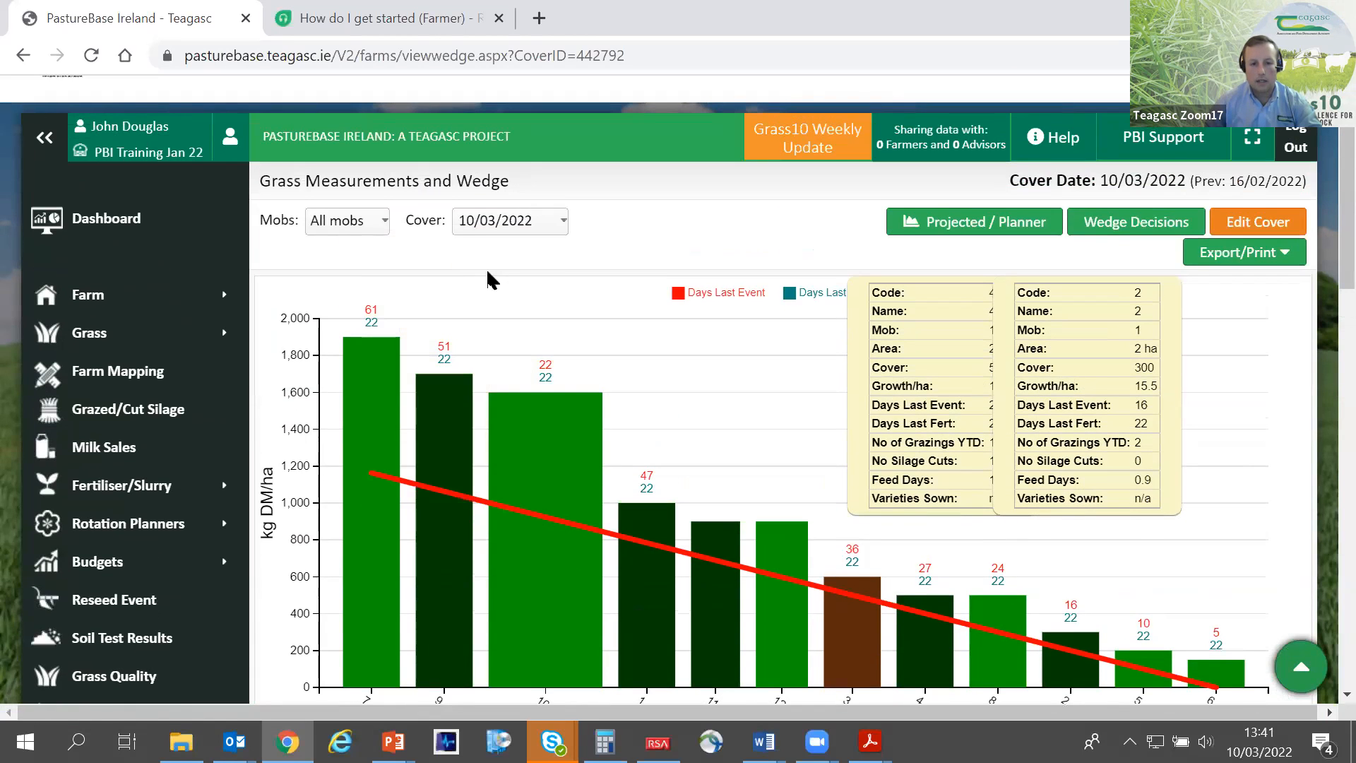
left_click(370, 226)
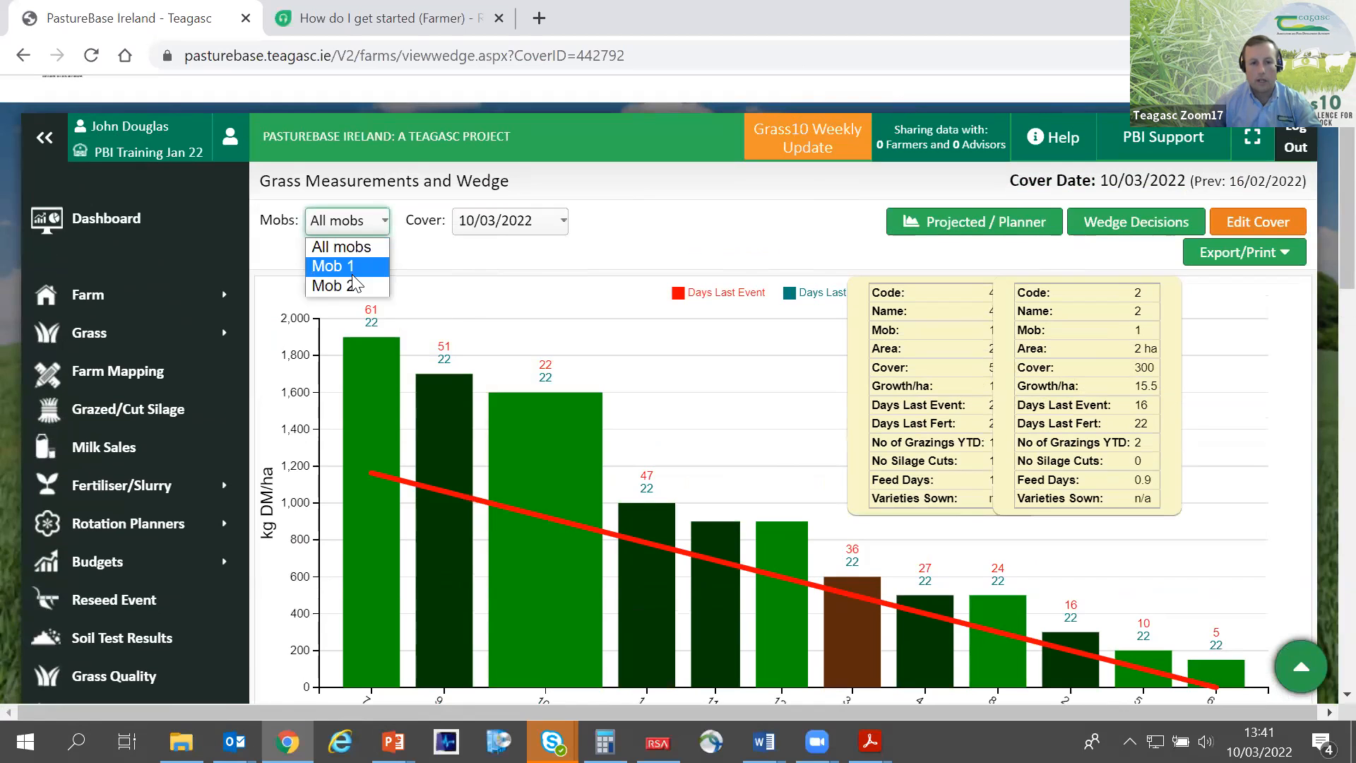
left_click(351, 282)
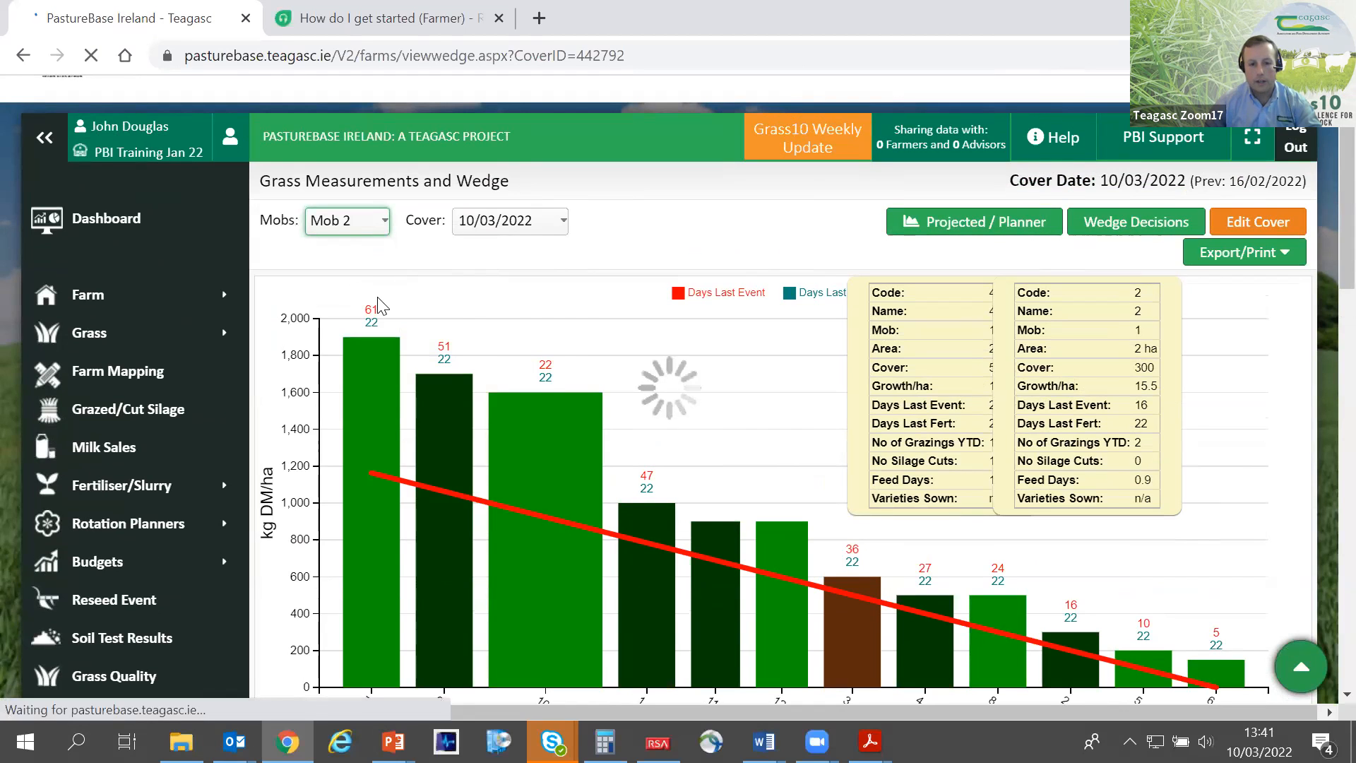
scroll(397, 311, "down", 4)
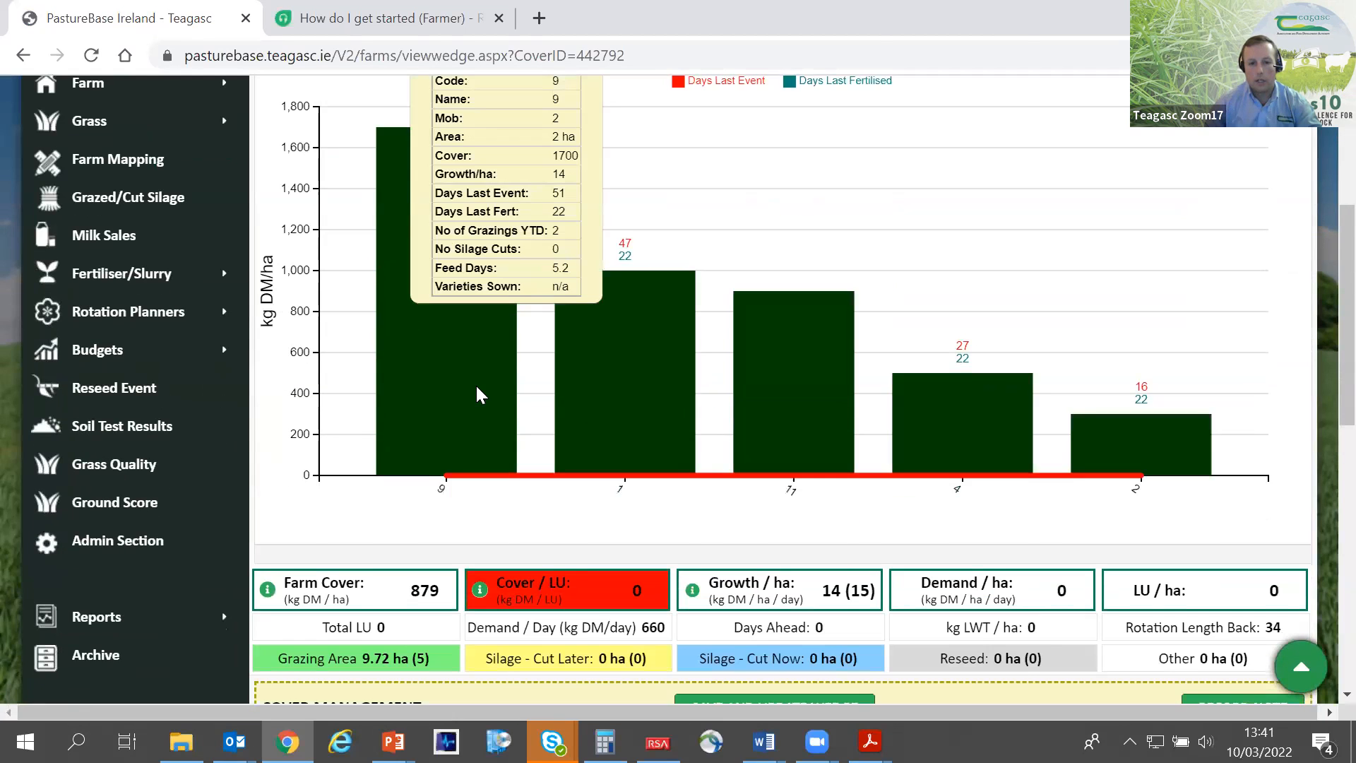
scroll(477, 394, "down", 7)
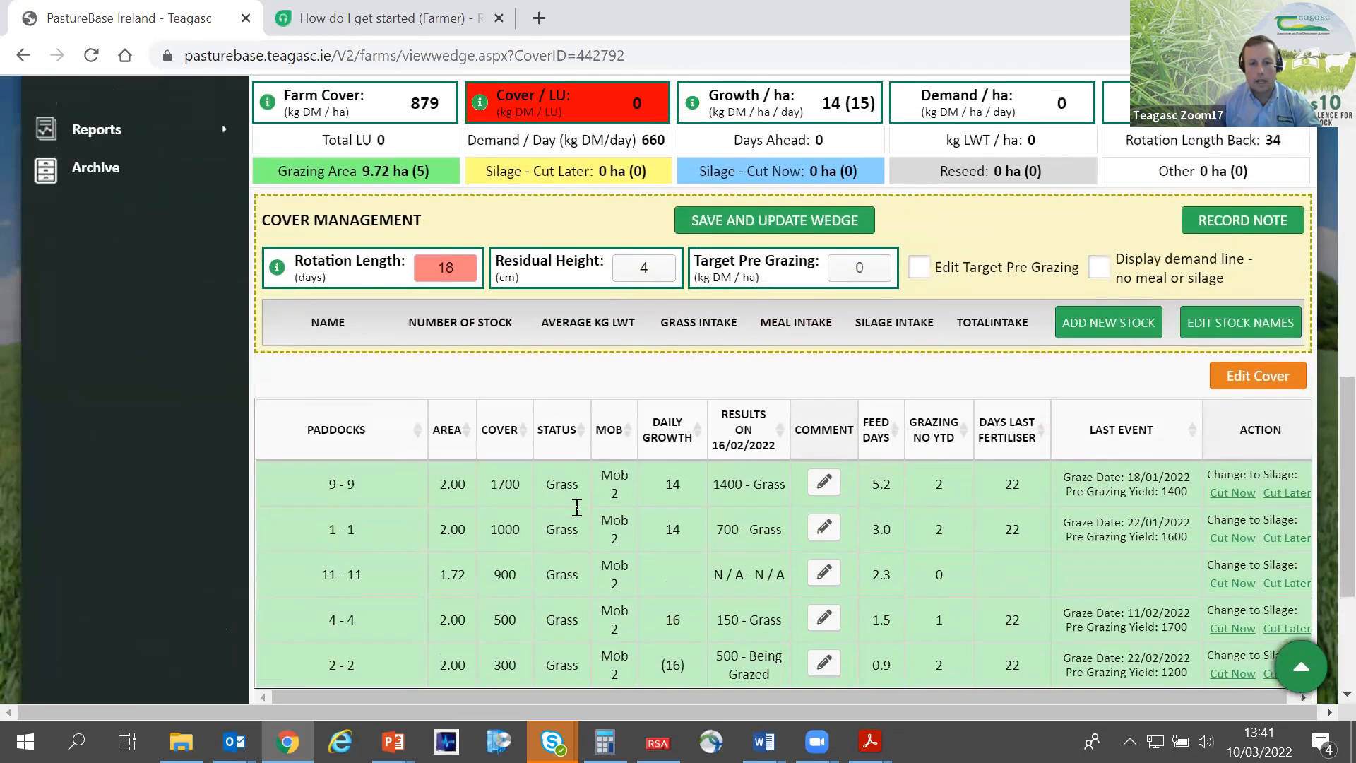
- Return the wedge to all mobs and collapse the side menu
scroll(577, 506, "up", 11)
left_click(347, 220)
left_click(344, 245)
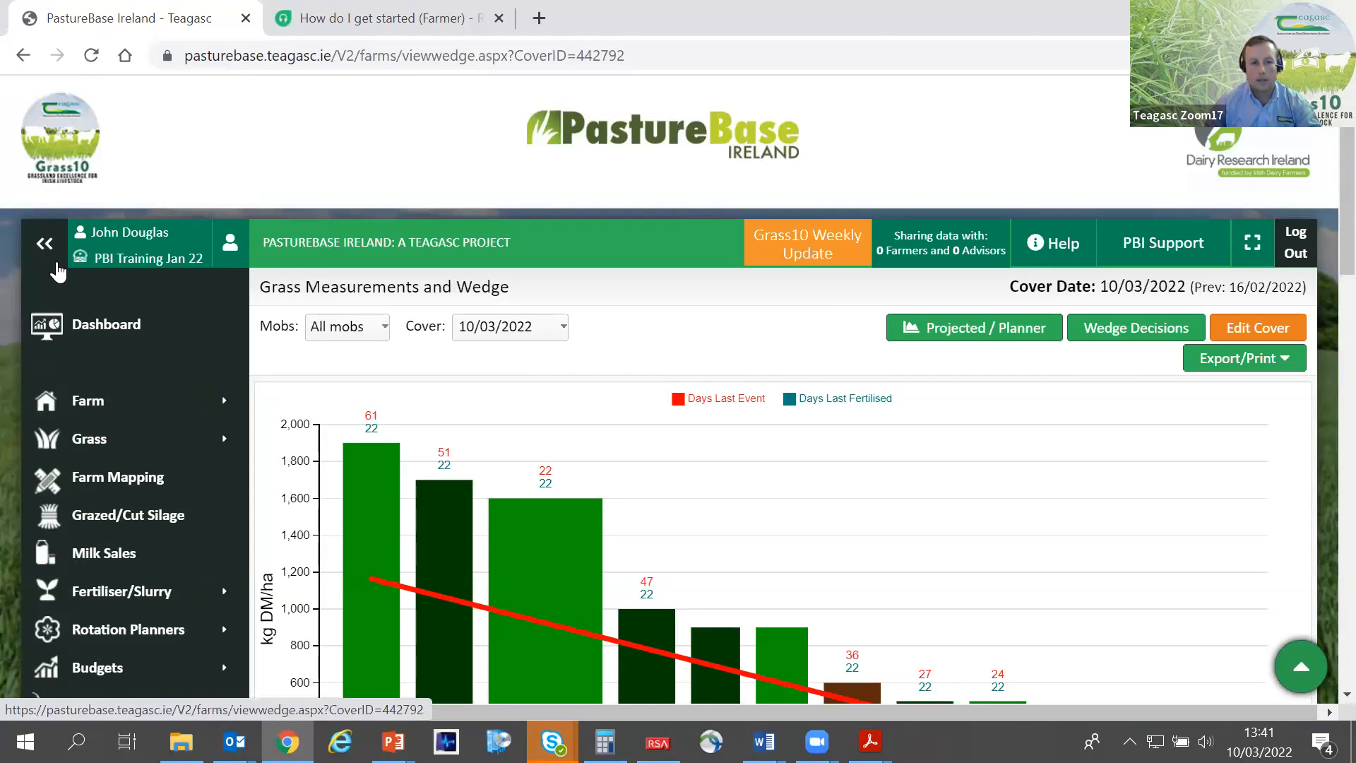
left_click(56, 267)
- Set the grass intake of the Mob 1 Spring Milkers to 5 under Cover Management
scroll(847, 558, "down", 8)
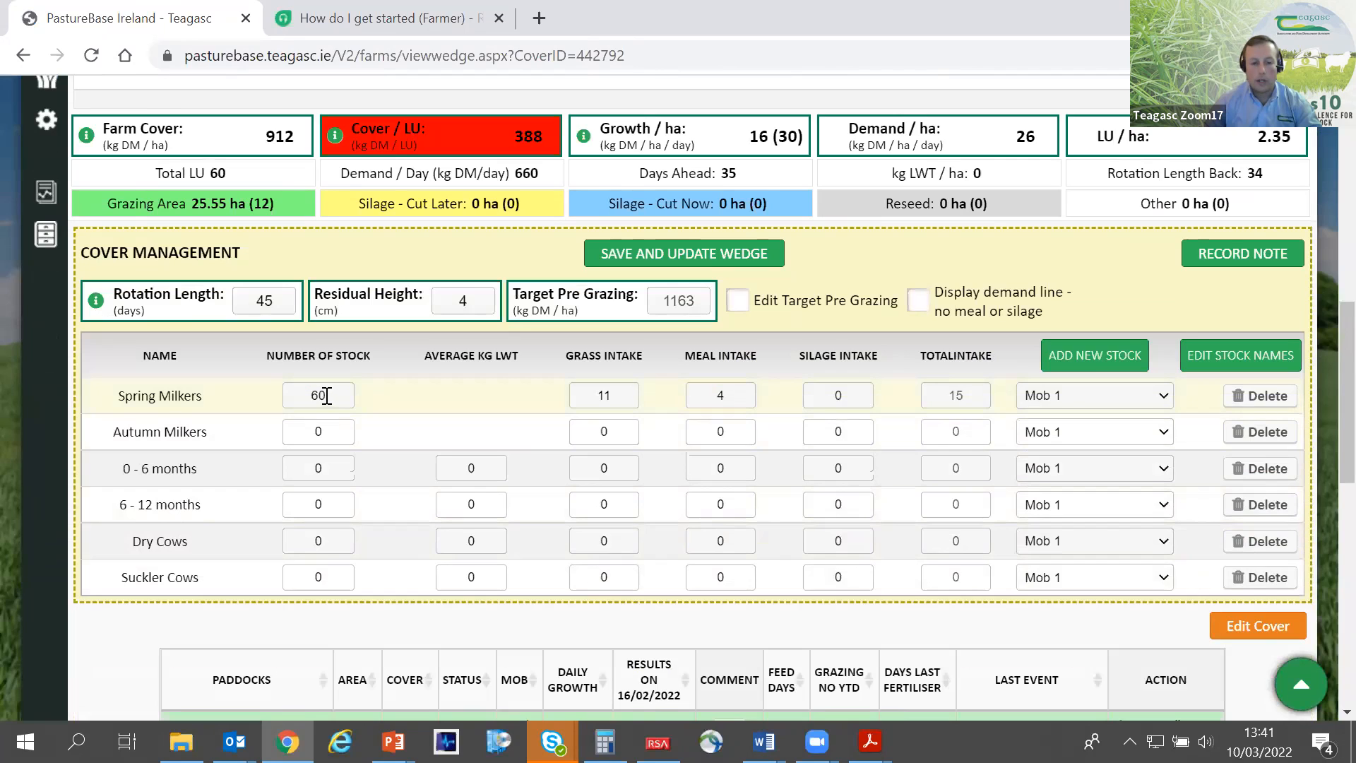
left_click(585, 399)
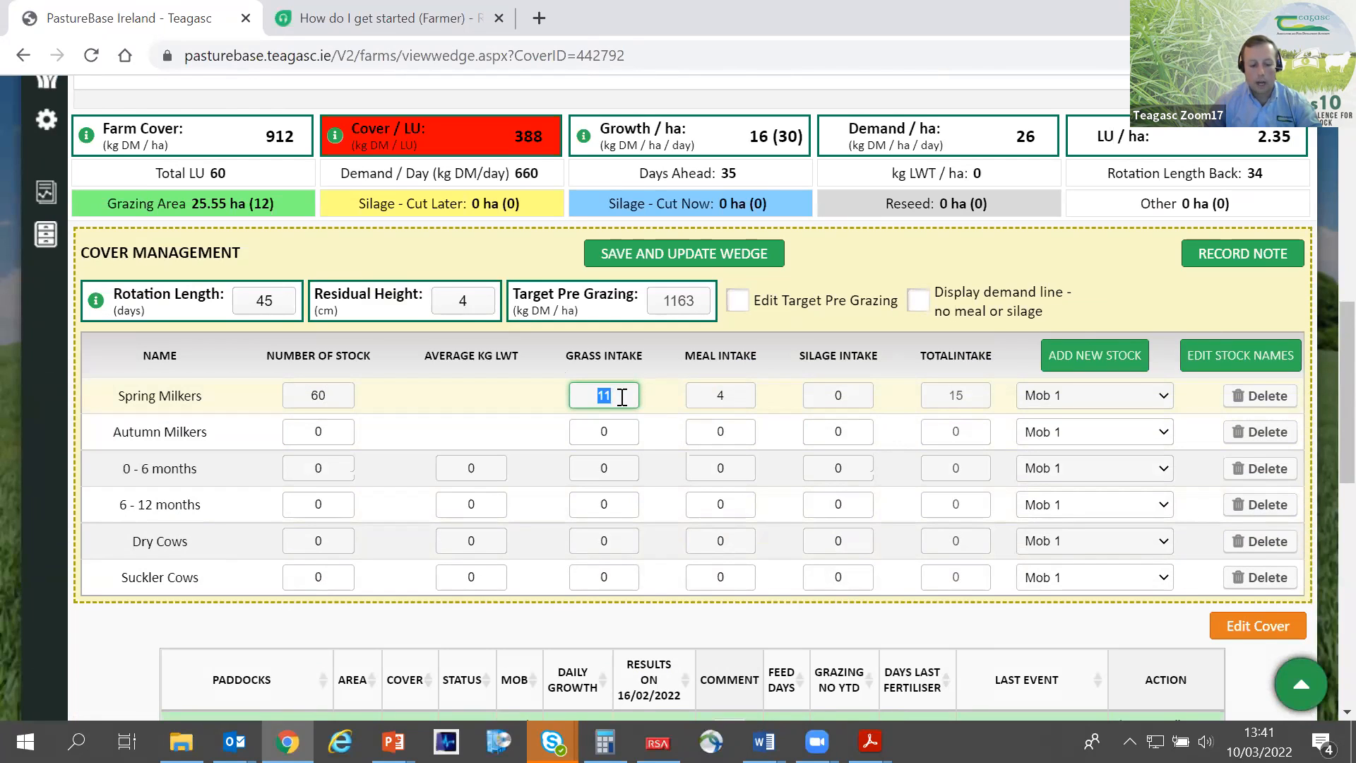
type("5")
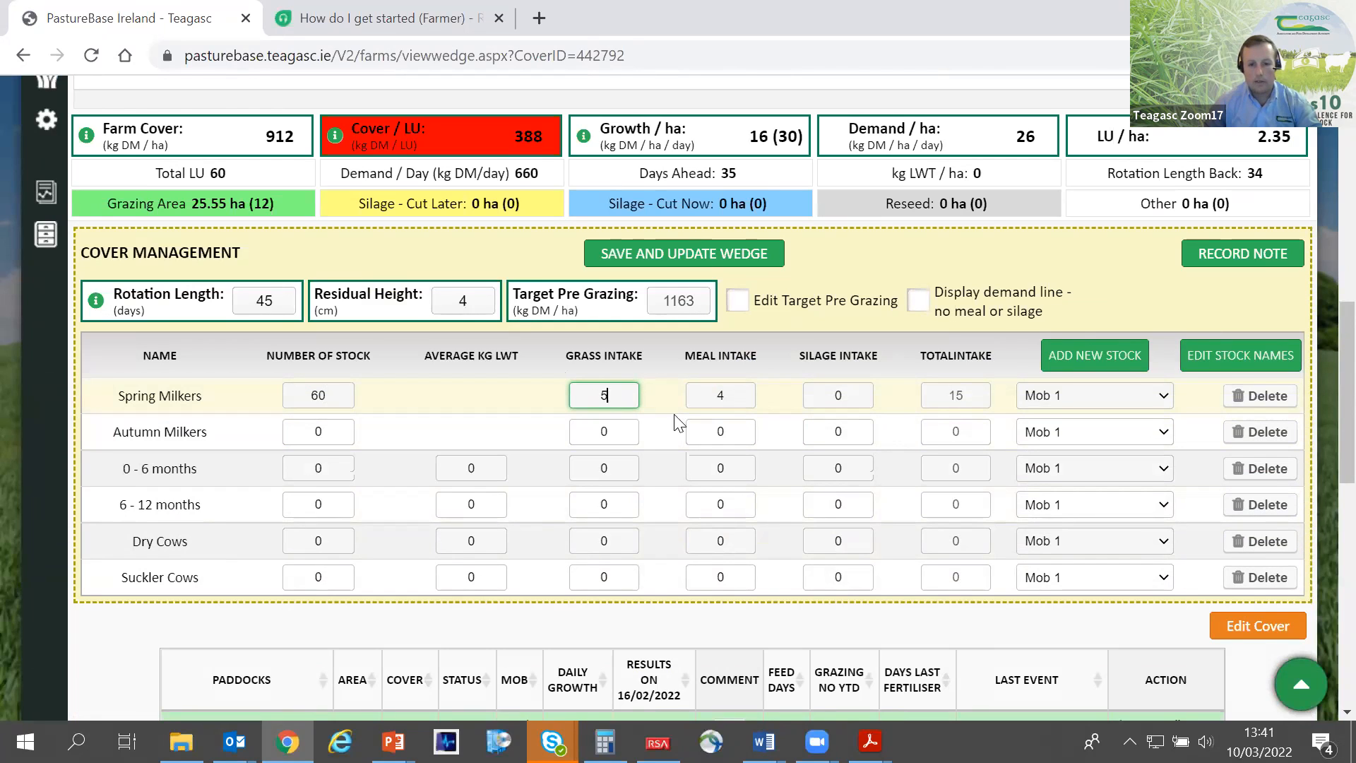
- Add a Spring Milkers stock type for Mob 2 with 60 animals and a grass intake of 6
left_click(1081, 360)
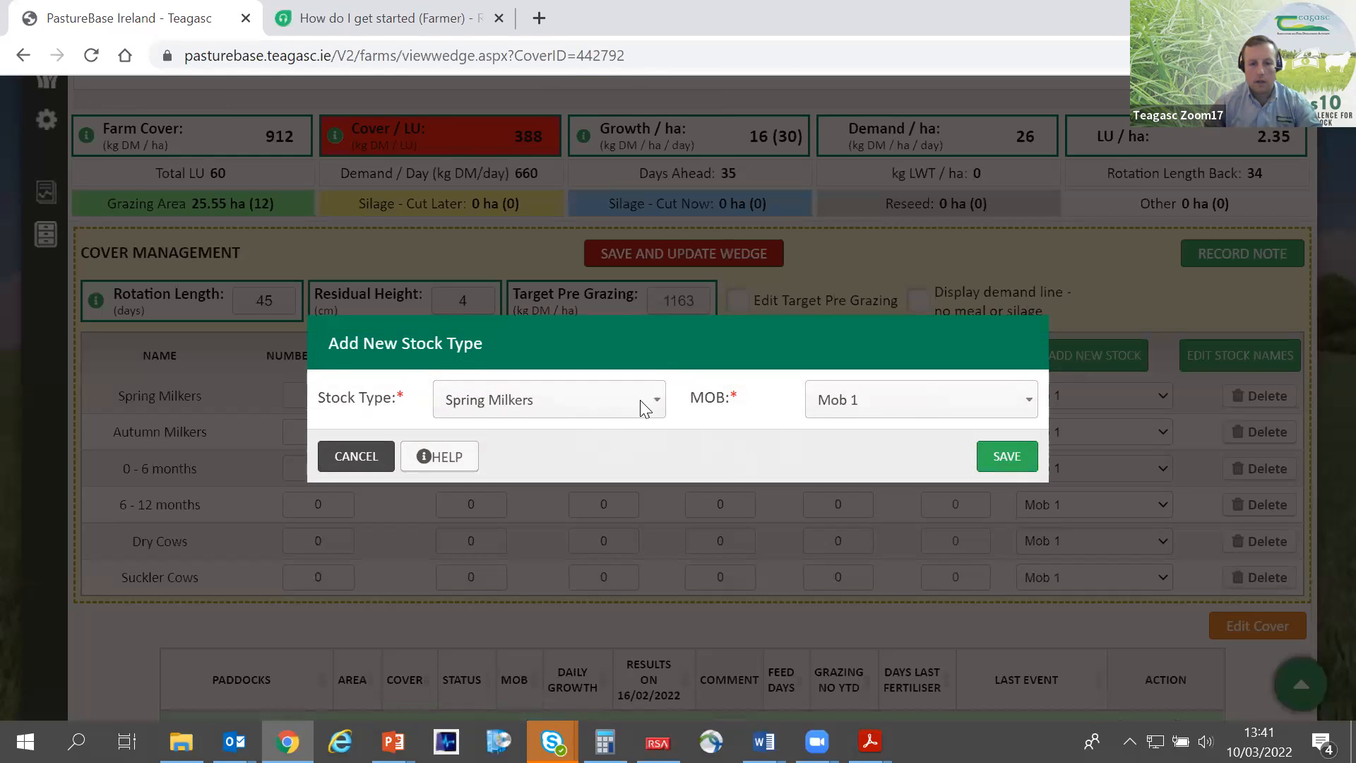
left_click(878, 397)
left_click(868, 447)
left_click(996, 464)
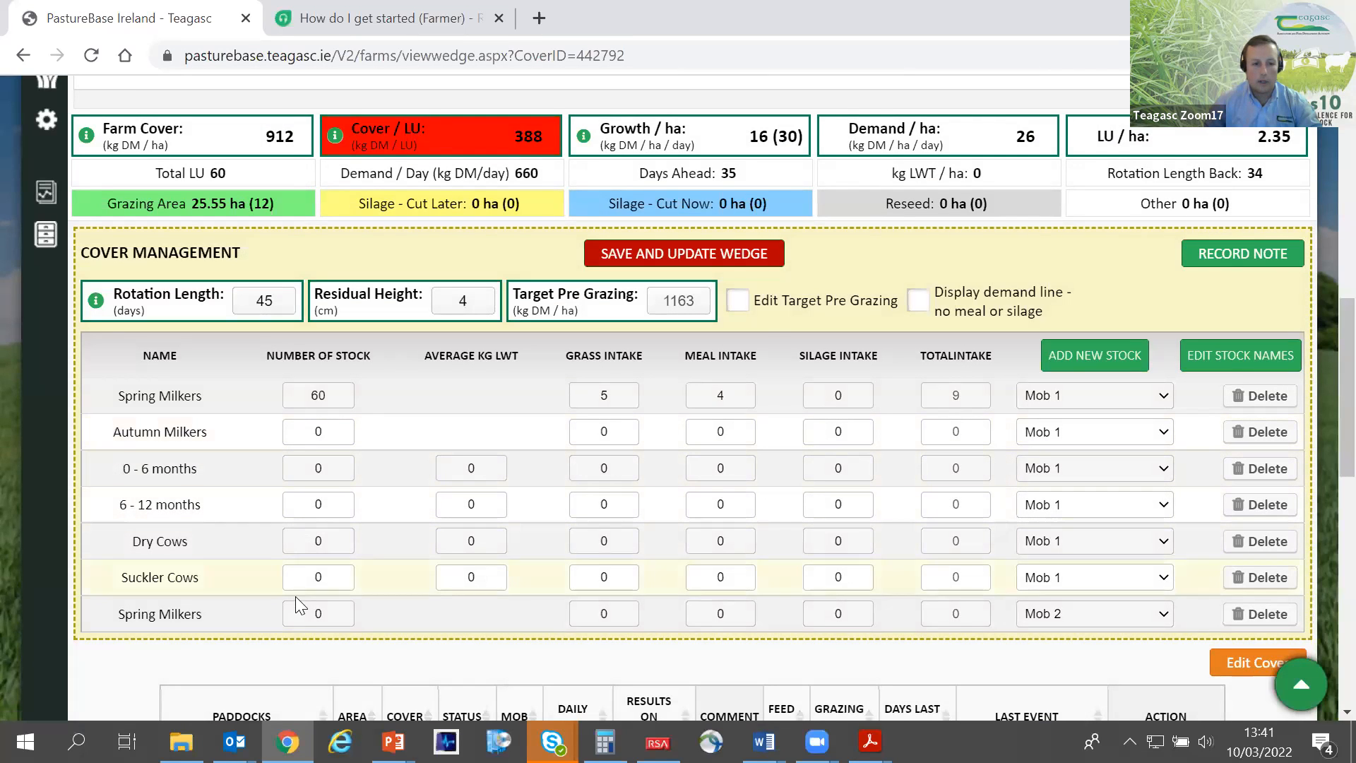
left_click(290, 607)
type("60")
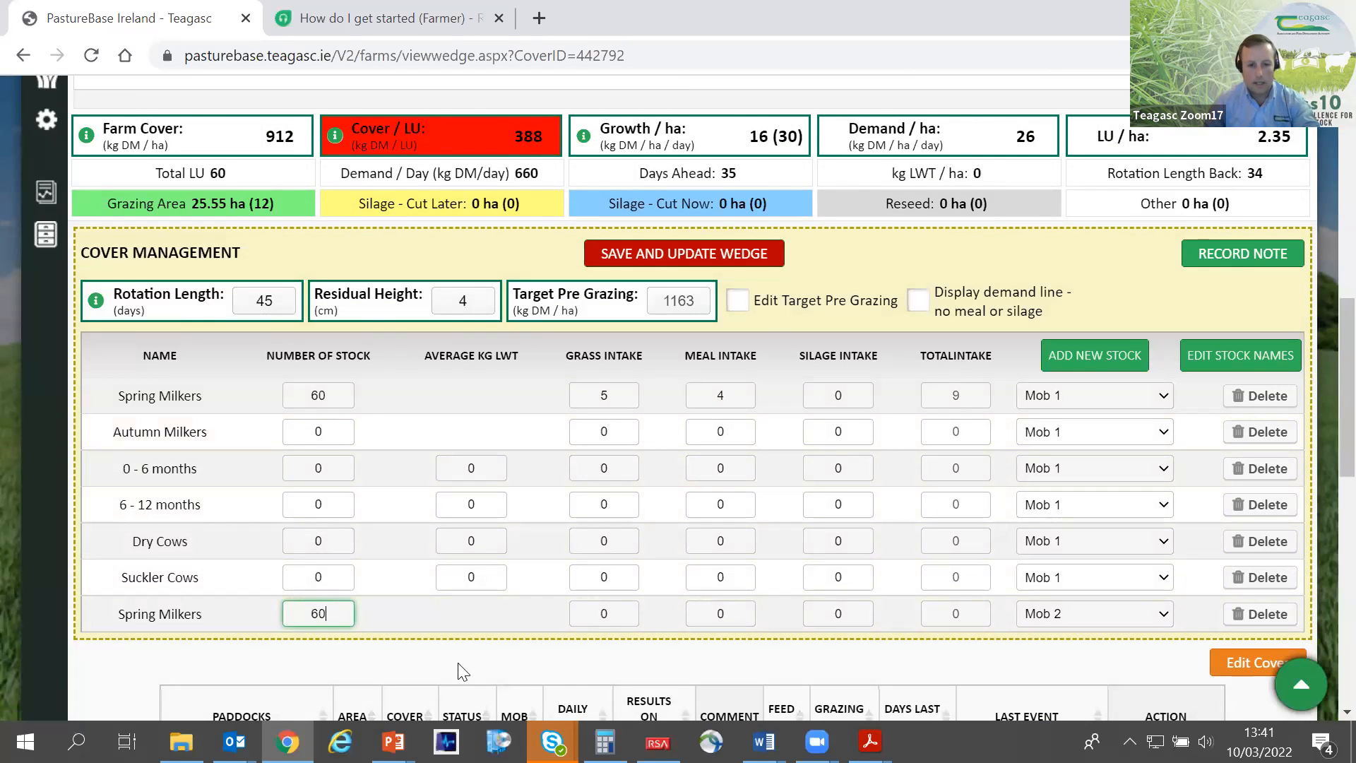
left_click(606, 612)
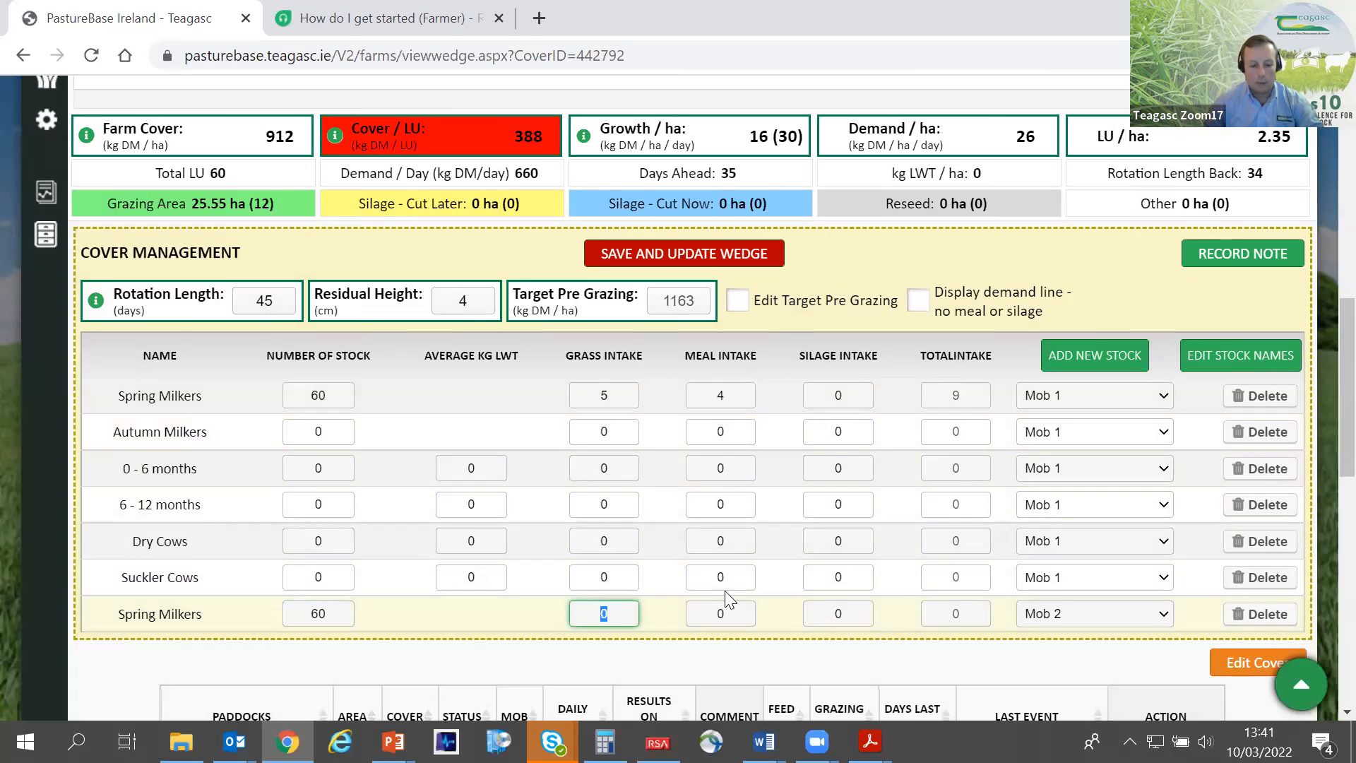
type("6")
- Set the meal intake to 2 for the Spring Milkers of both mobs, and save and update the wedge
left_click(705, 396)
type("2")
left_click(715, 612)
type("2")
left_click(782, 613)
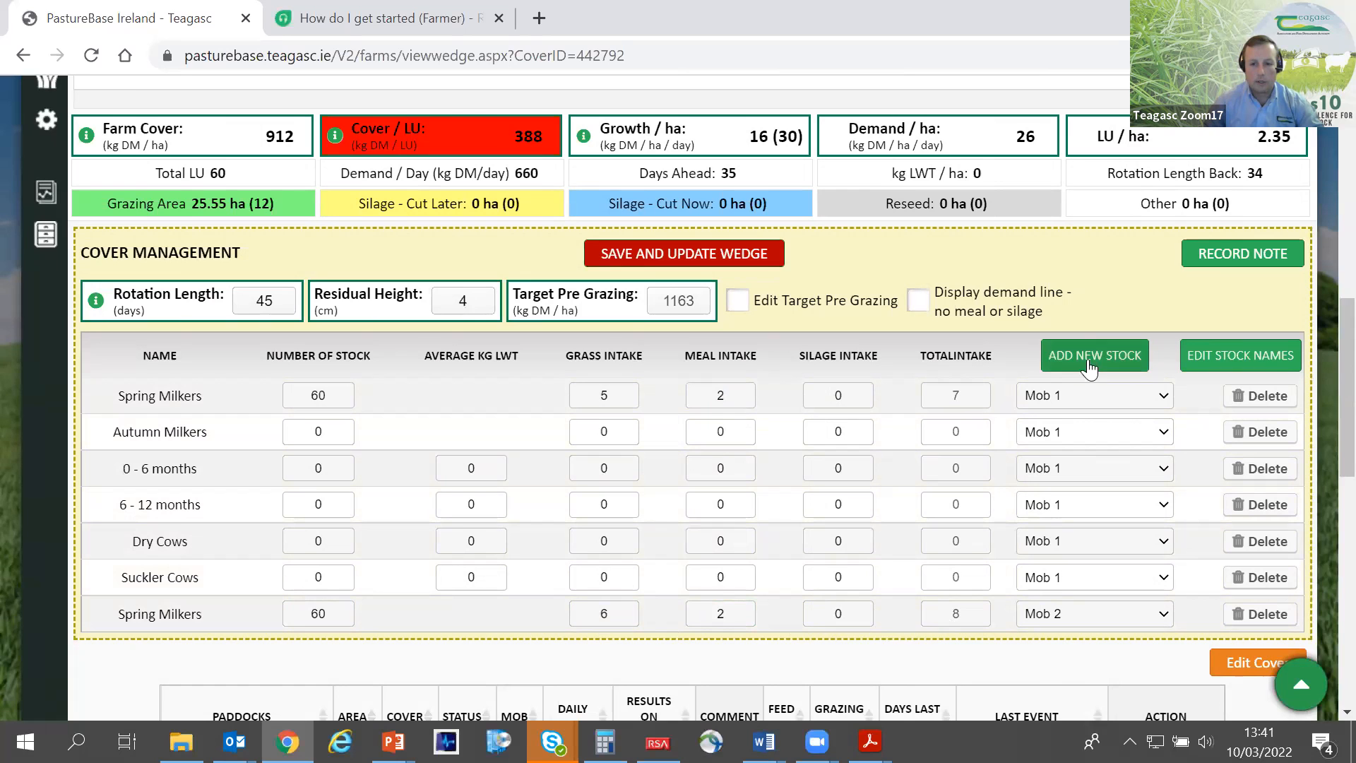
left_click(666, 260)
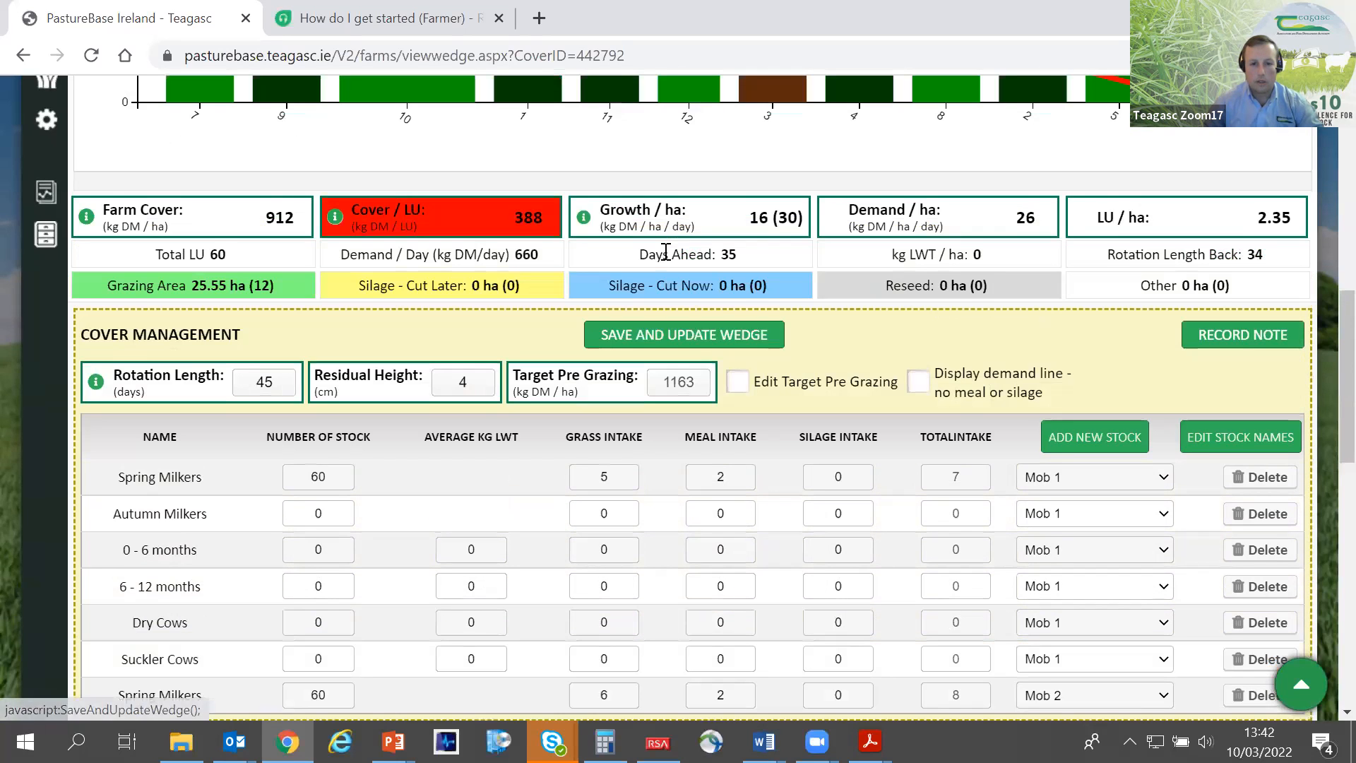
- Filter the wedge to Mob 2 and review its demand line, paddock list and Spring Milkers stock entry
scroll(595, 346, "up", 4)
scroll(312, 225, "up", 1)
left_click(173, 118)
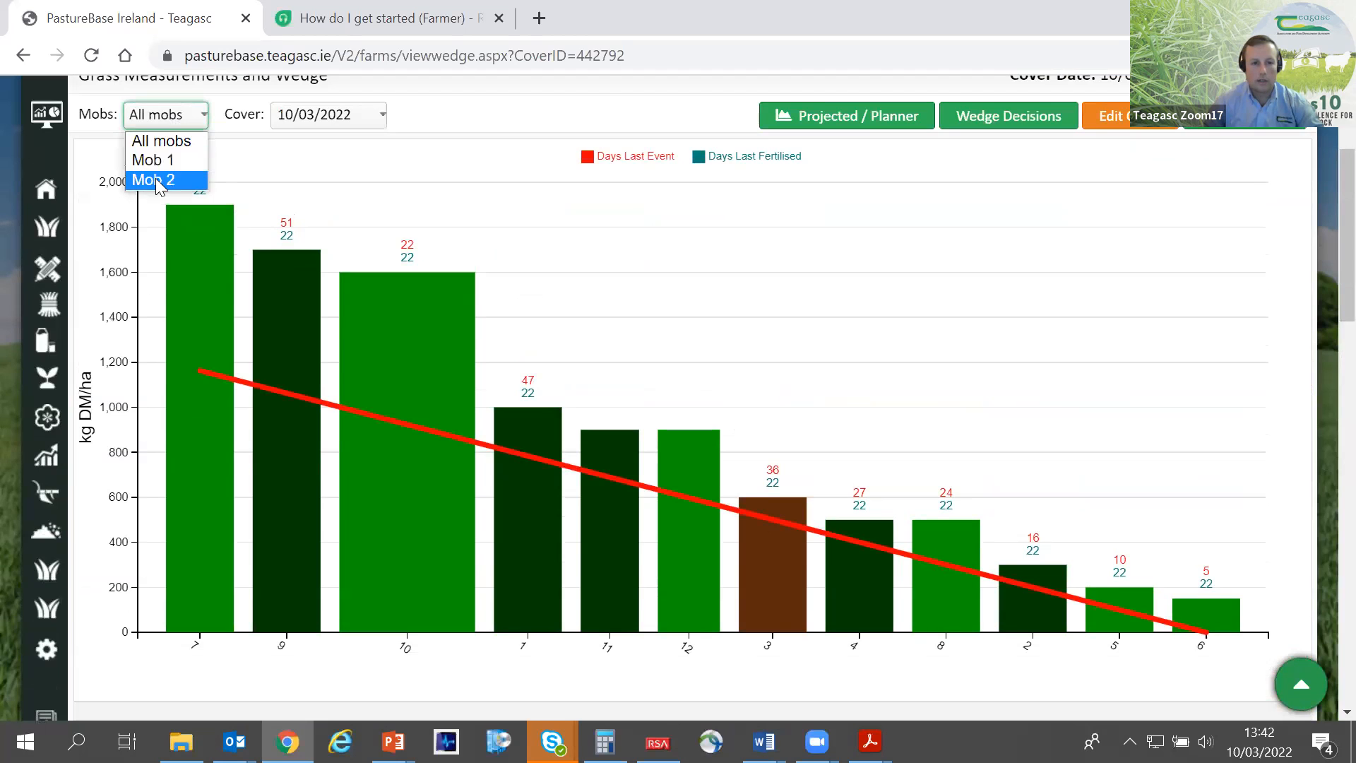
left_click(156, 179)
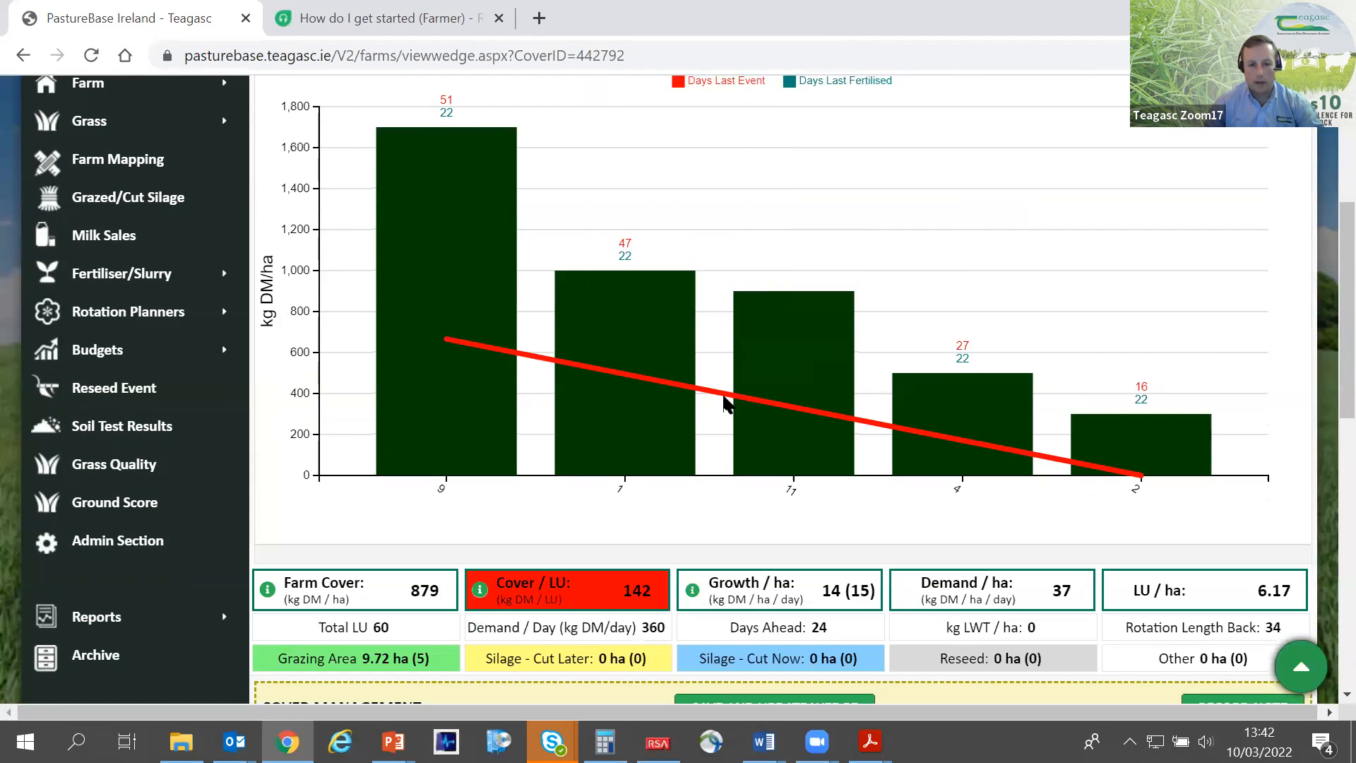
scroll(572, 474, "down", 5)
scroll(512, 458, "down", 2)
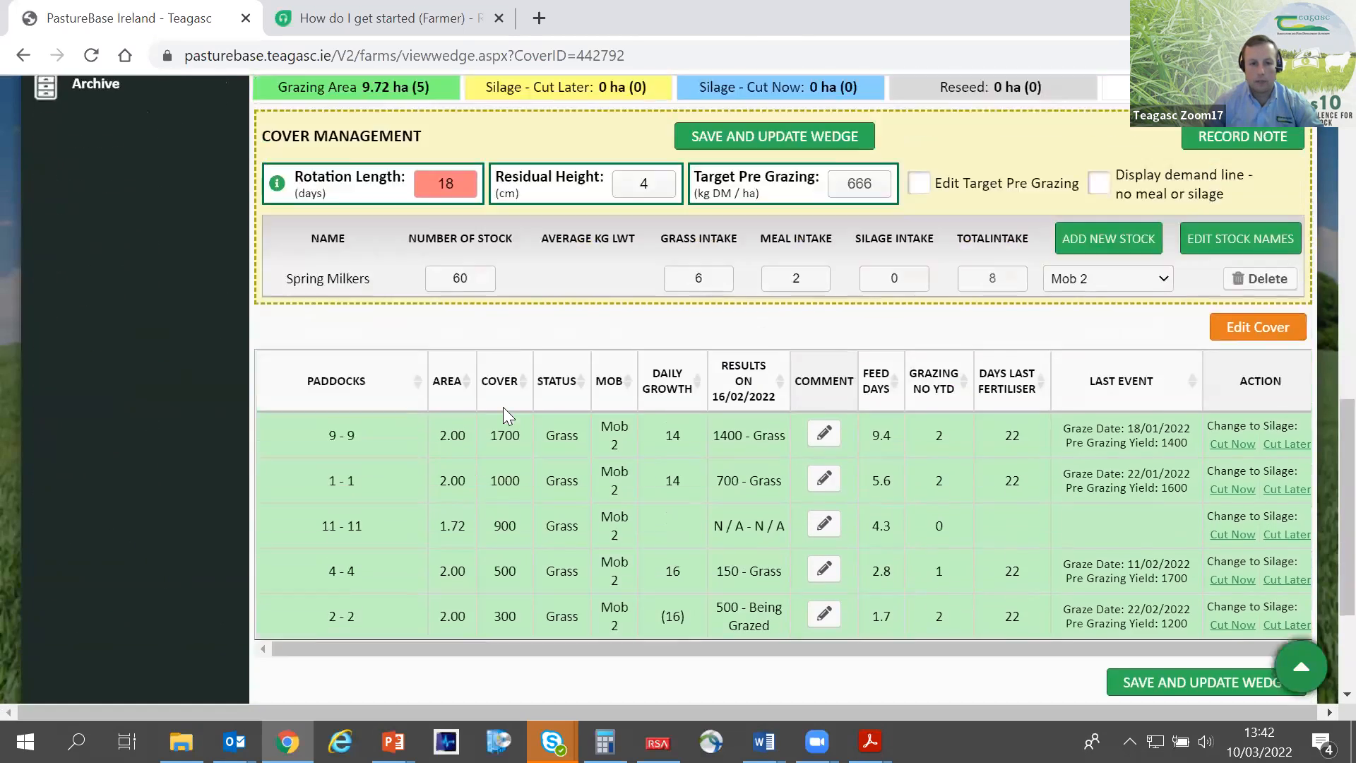
scroll(503, 407, "up", 2)
double_click(456, 424)
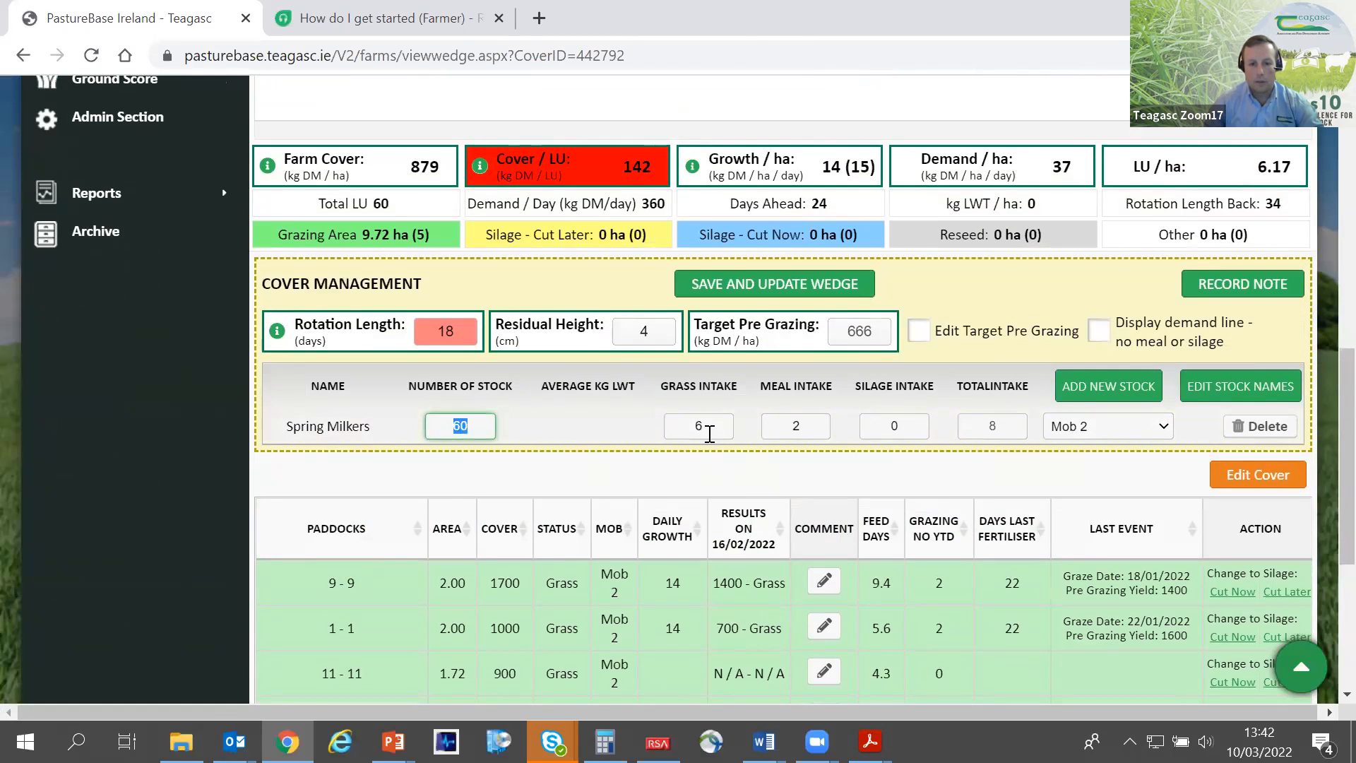
- Switch the wedge to Mob 1 and examine its summary figures and the details of paddocks 3 and 7
scroll(835, 399, "up", 4)
scroll(836, 399, "up", 5)
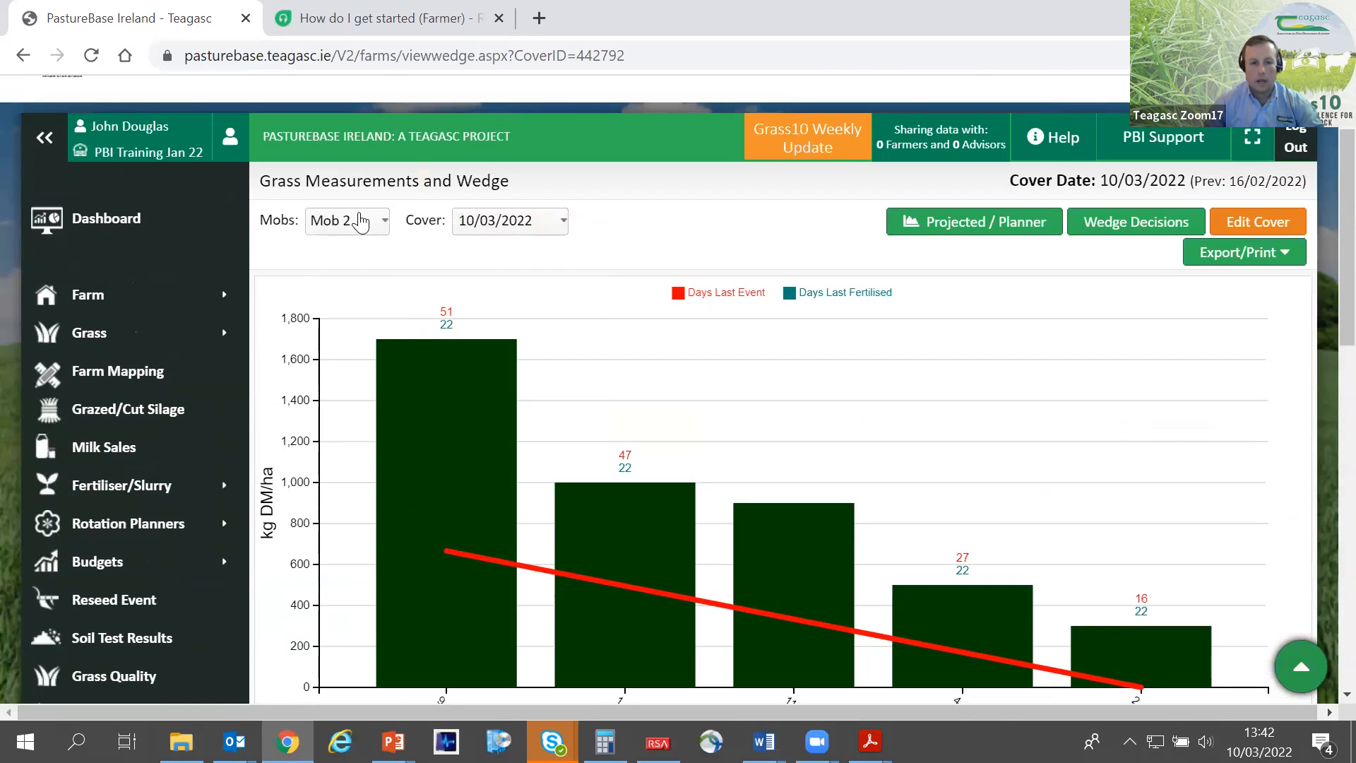
left_click(363, 219)
left_click(365, 266)
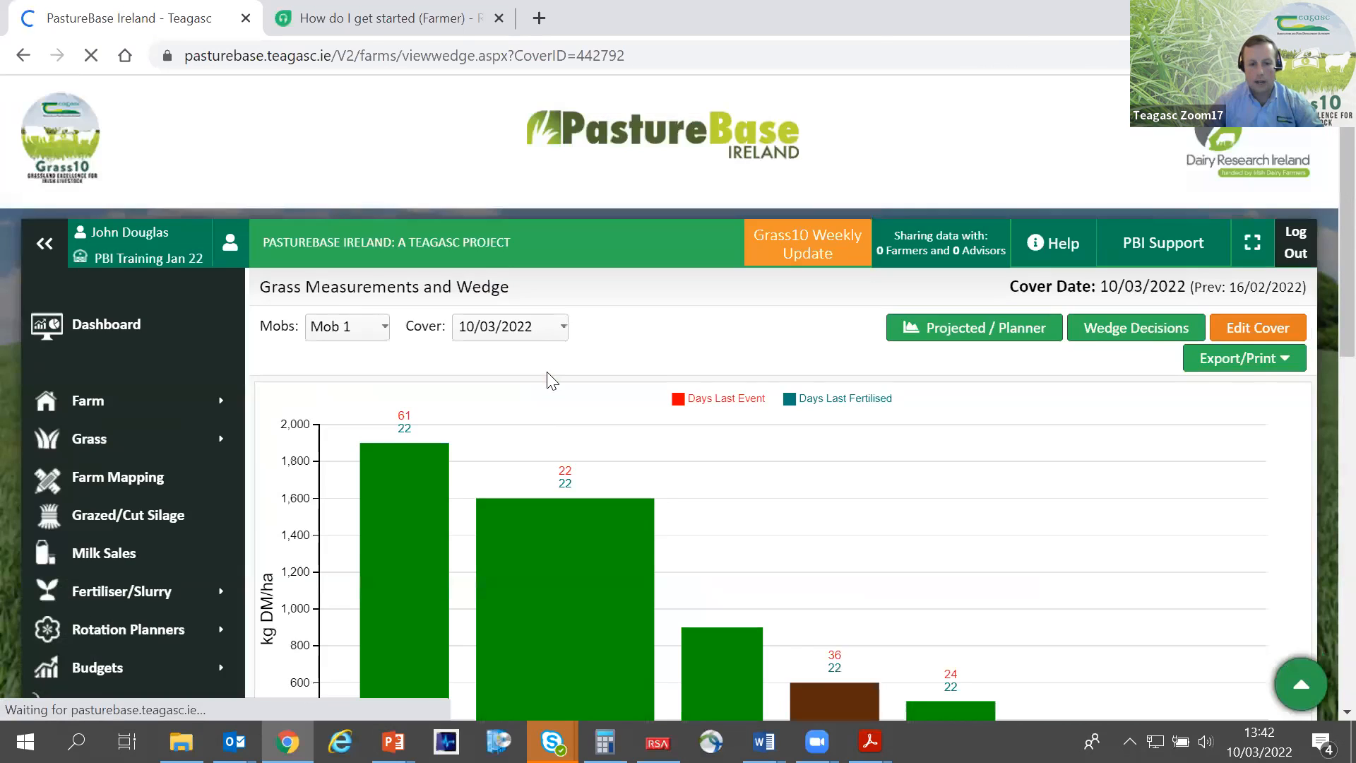
scroll(551, 381, "down", 4)
scroll(889, 487, "down", 1)
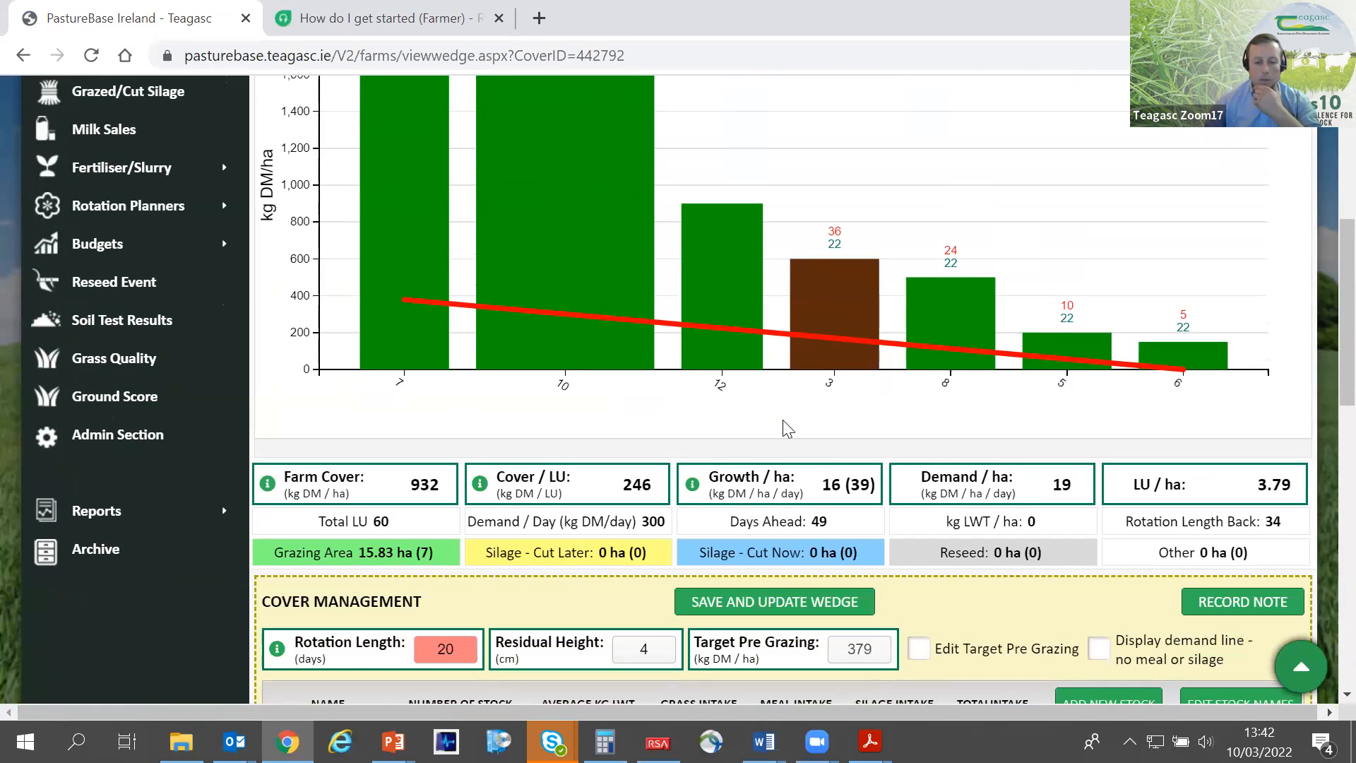
scroll(657, 387, "up", 3)
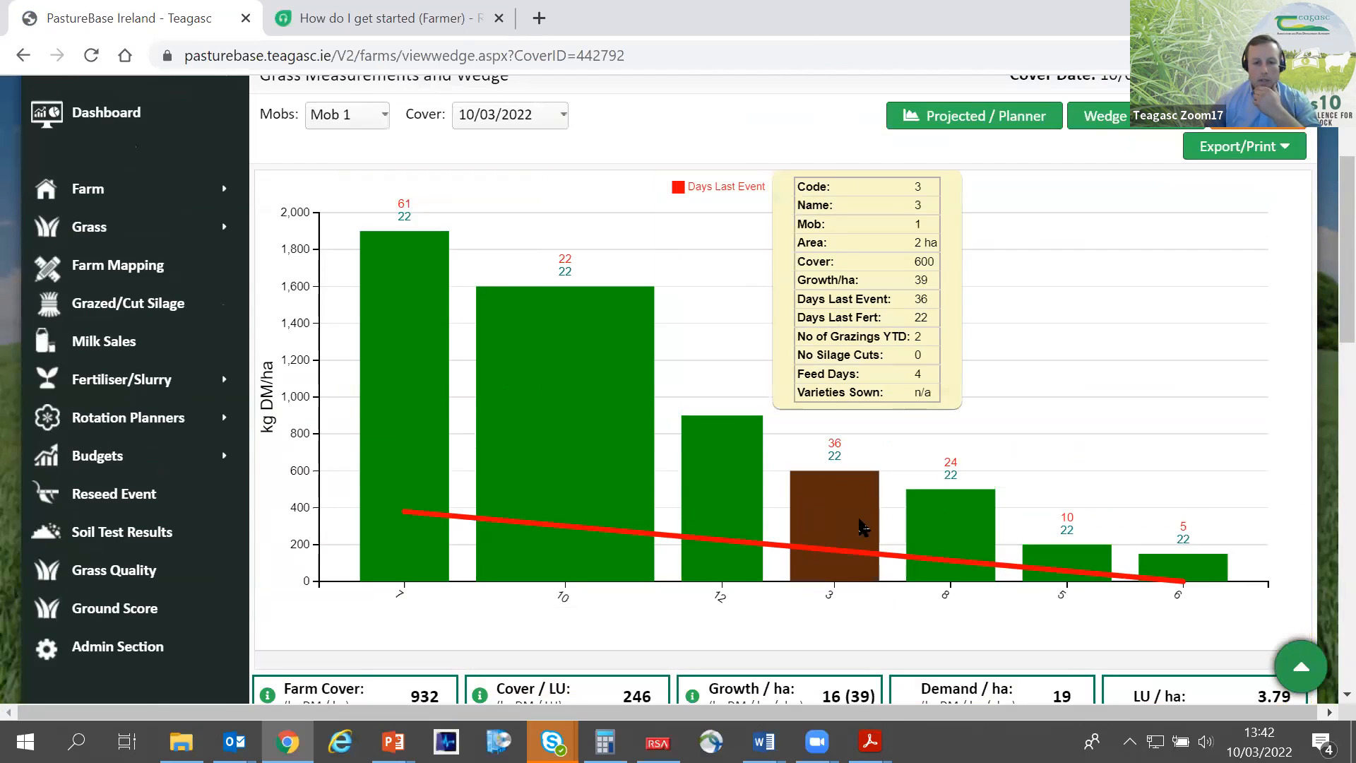
mouse_move(355, 401)
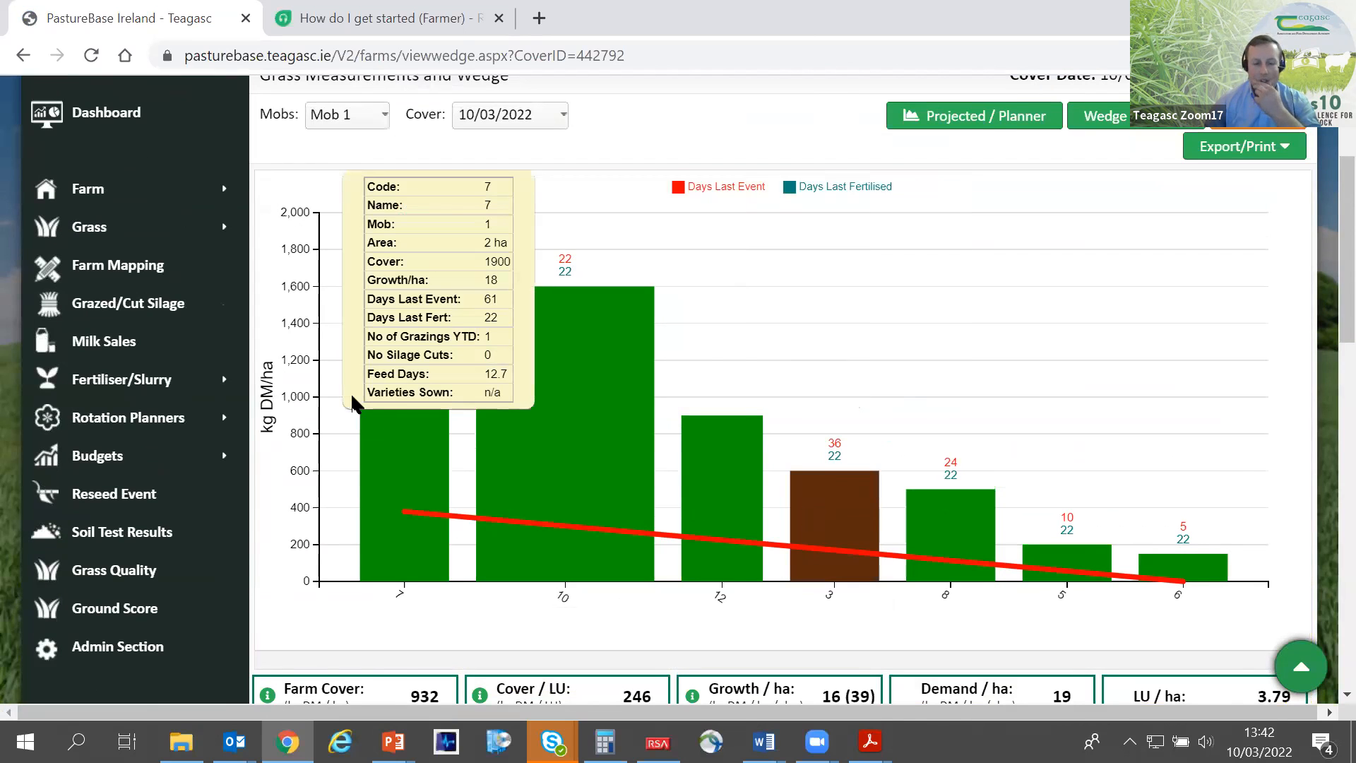
- Look over the Mob 1 wedge once more and switch the mob filter back to all mobs
scroll(368, 404, "up", 2)
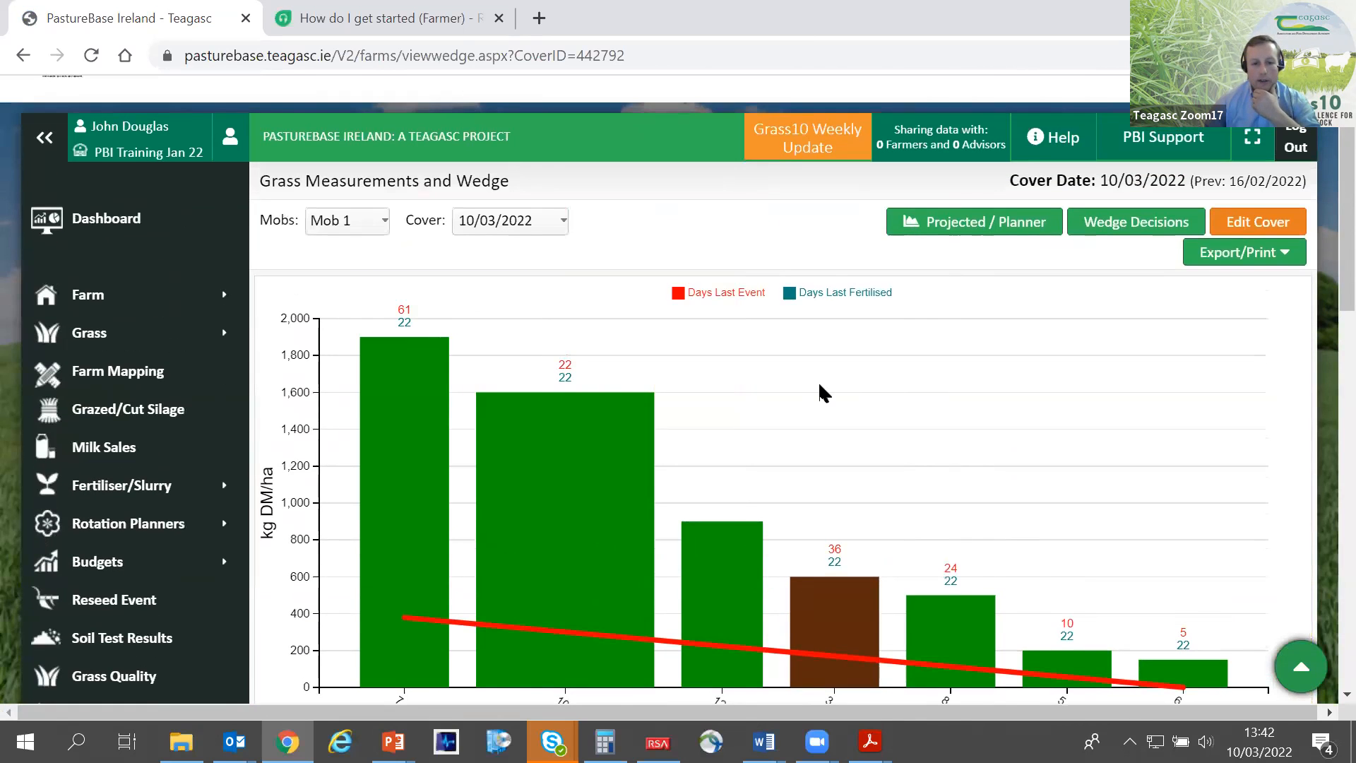
scroll(781, 447, "down", 2)
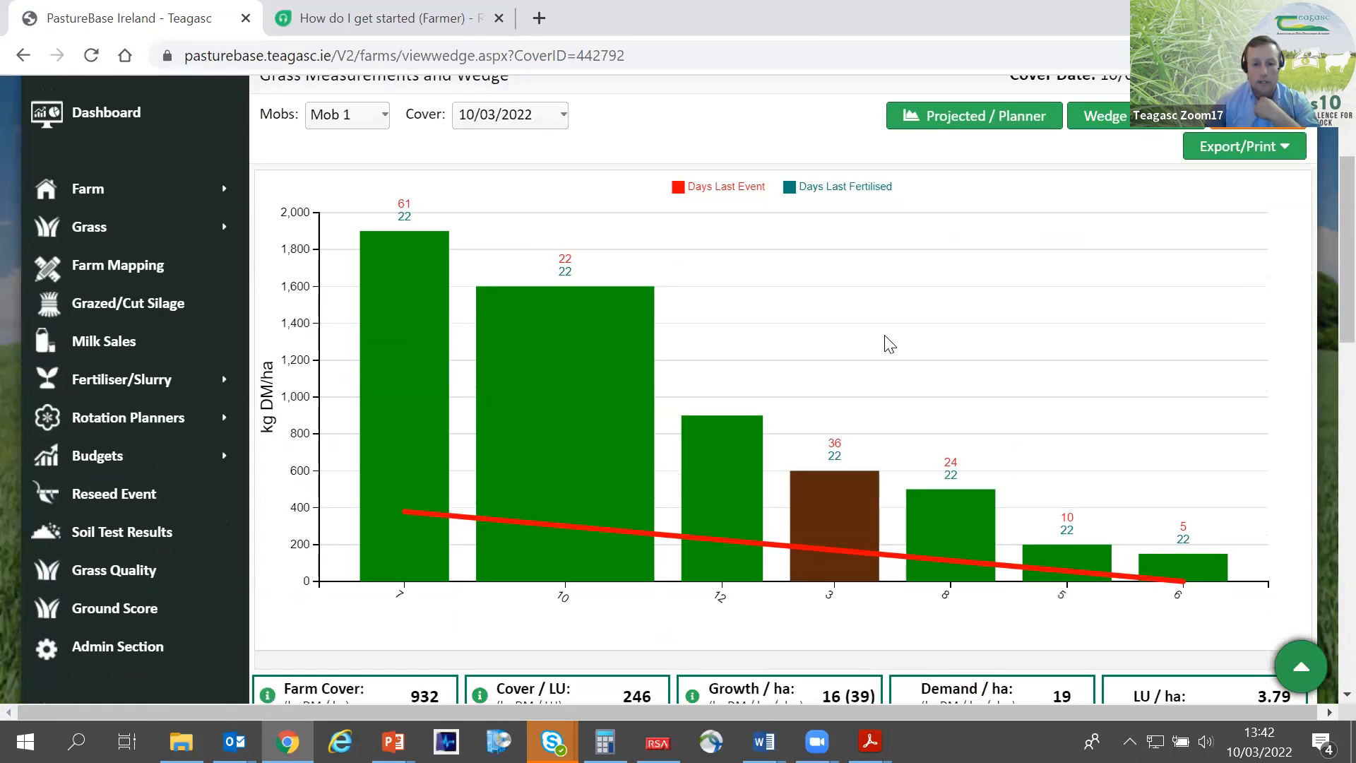
scroll(889, 344, "up", 2)
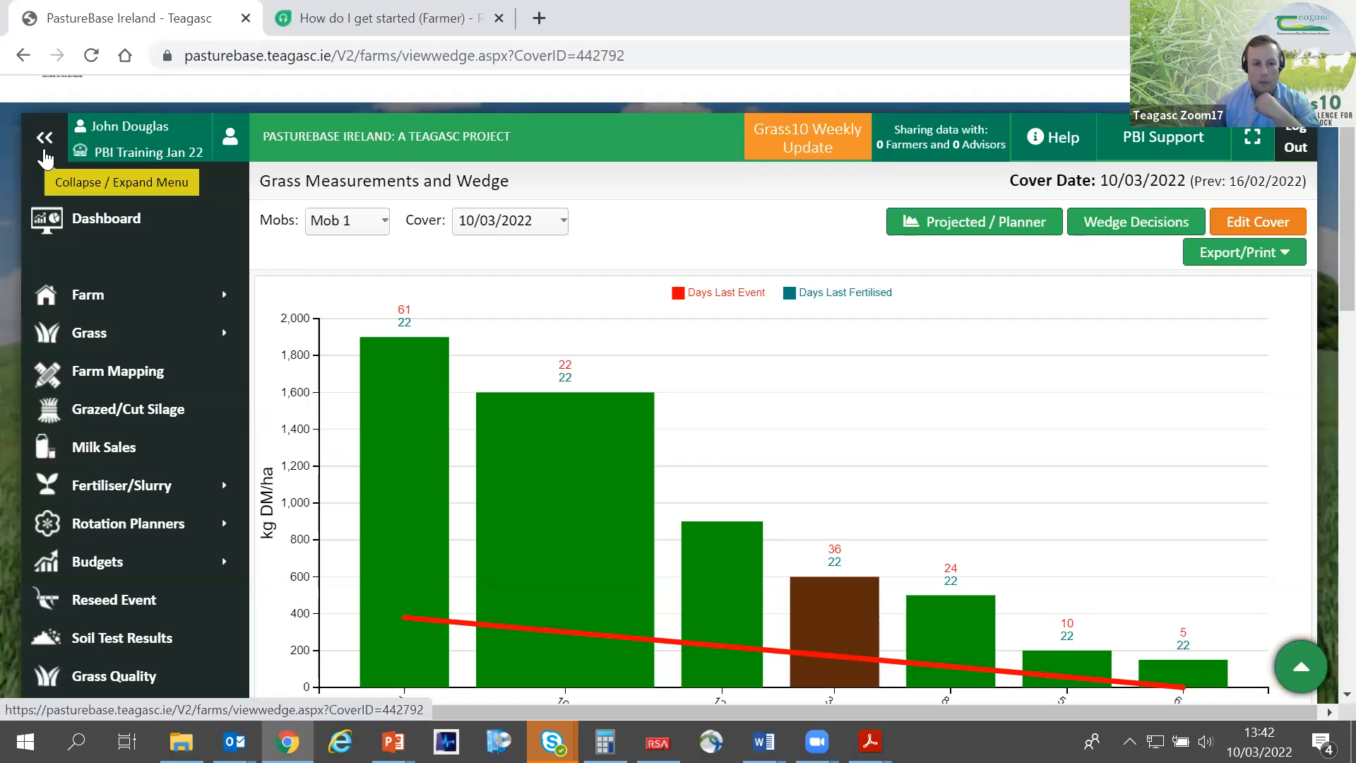
scroll(274, 281, "down", 1)
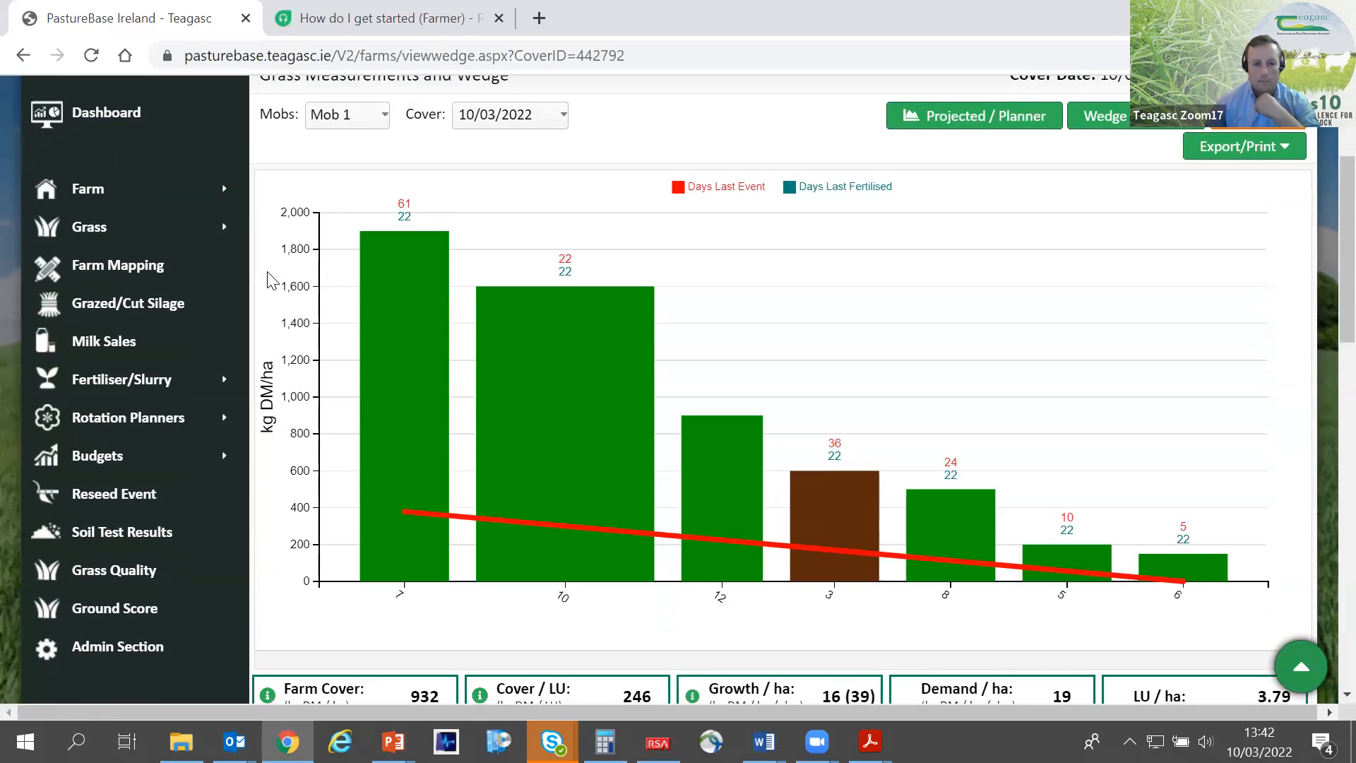
left_click(353, 120)
left_click(348, 137)
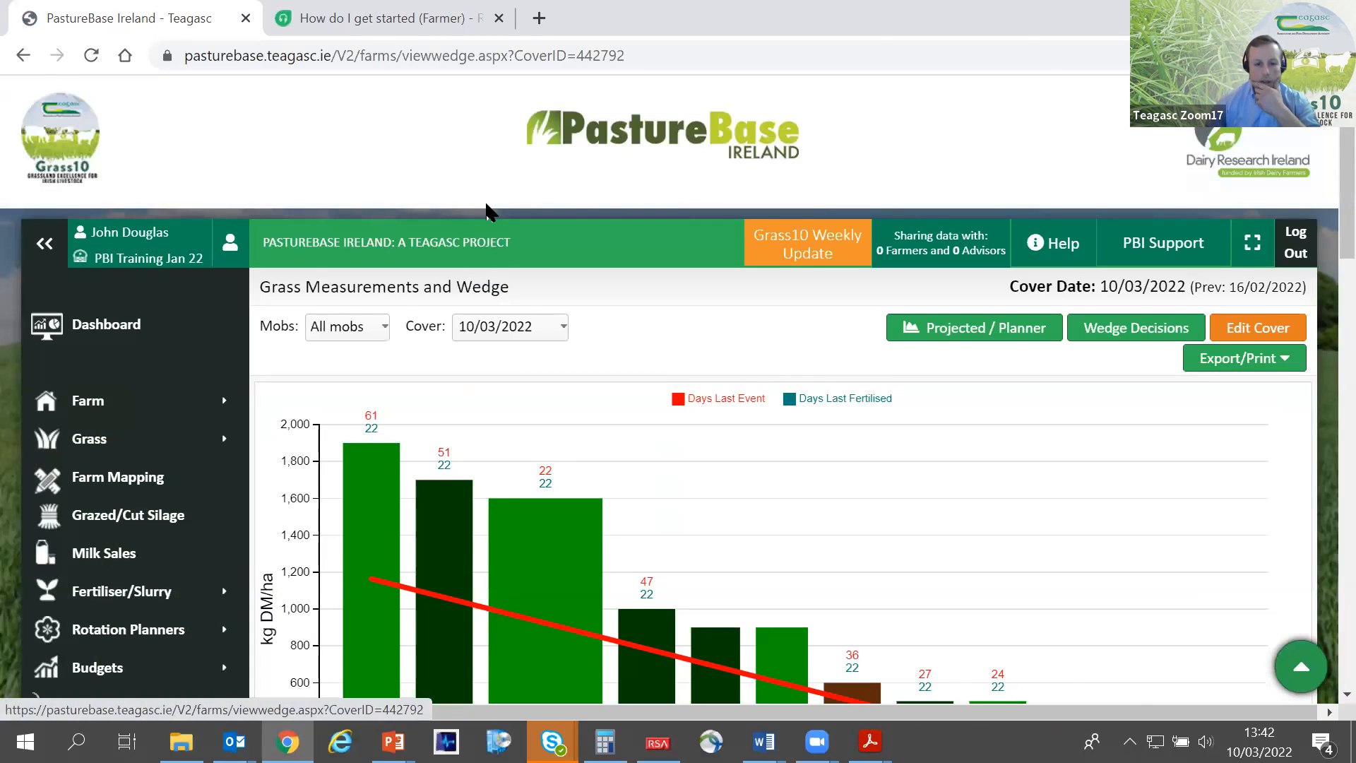
- Collapse the navigation menu and look over the wedge chart for all mobs
scroll(486, 212, "down", 1)
left_click(43, 147)
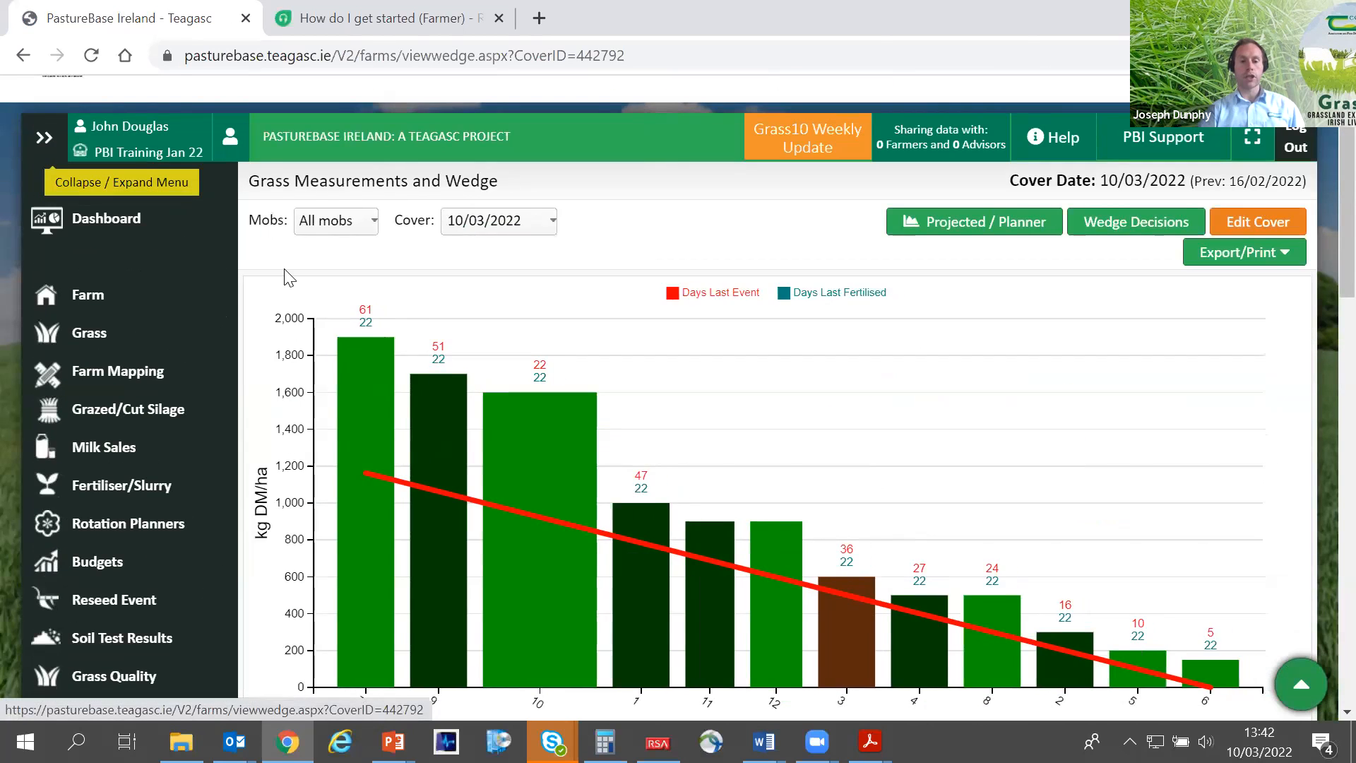
scroll(107, 285, "down", 2)
scroll(111, 322, "up", 1)
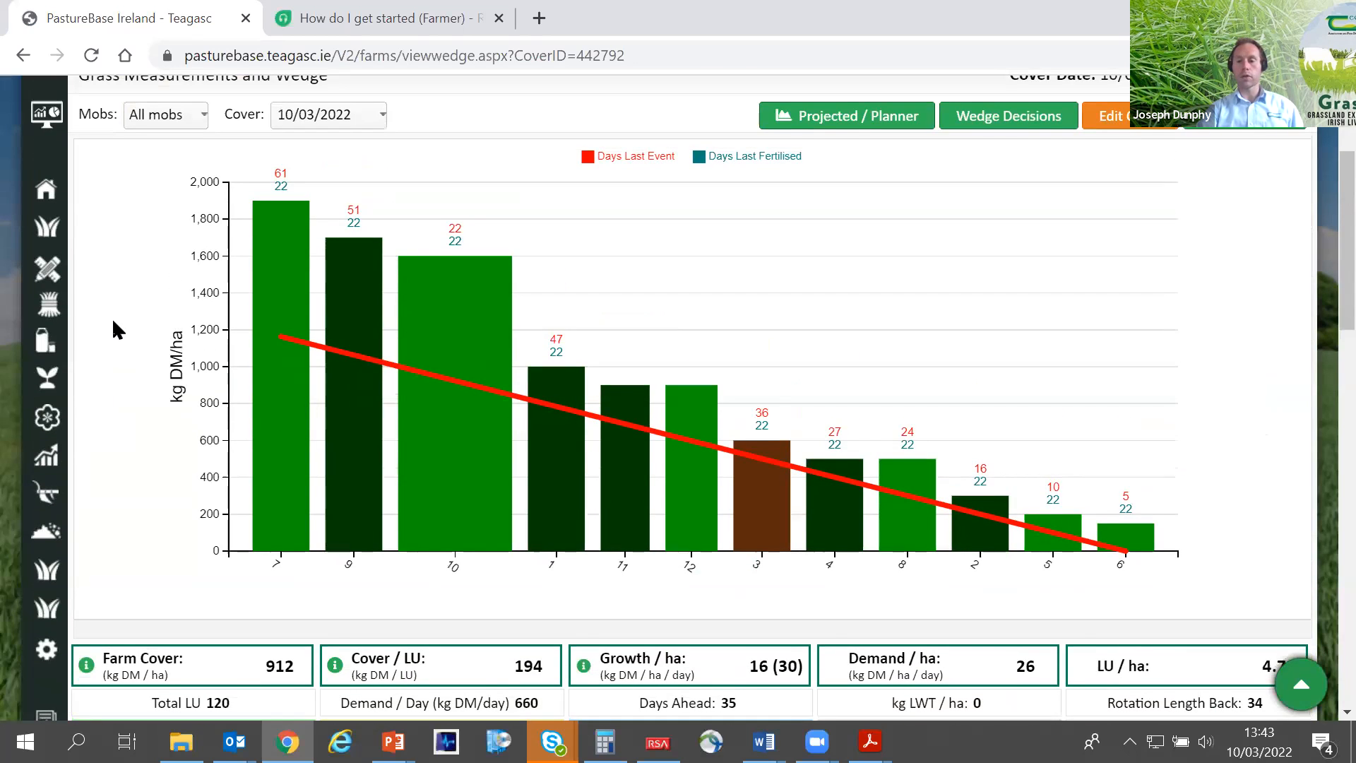
scroll(113, 328, "up", 1)
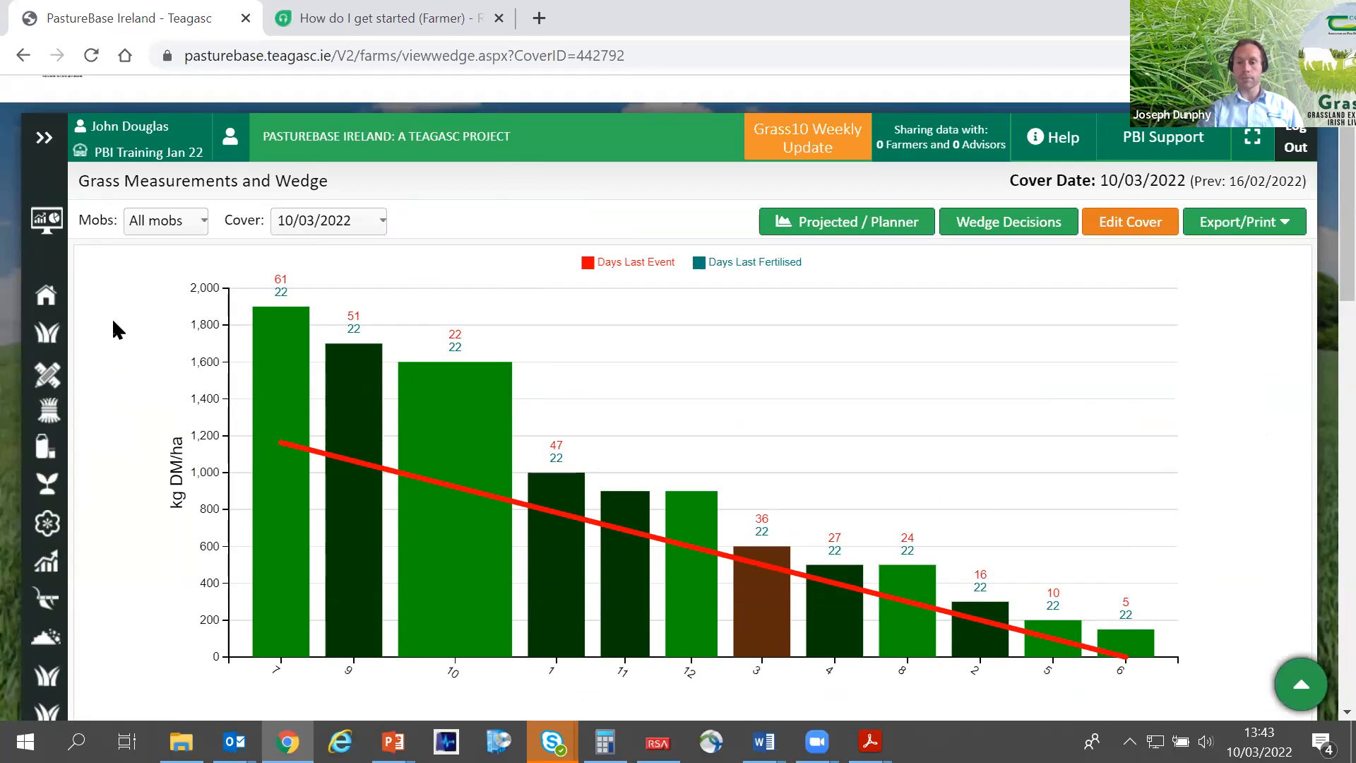
- Open the 10/03/2022 grass cover for editing from the list of covers and wedges and look at its paddock measurements
mouse_move(55, 343)
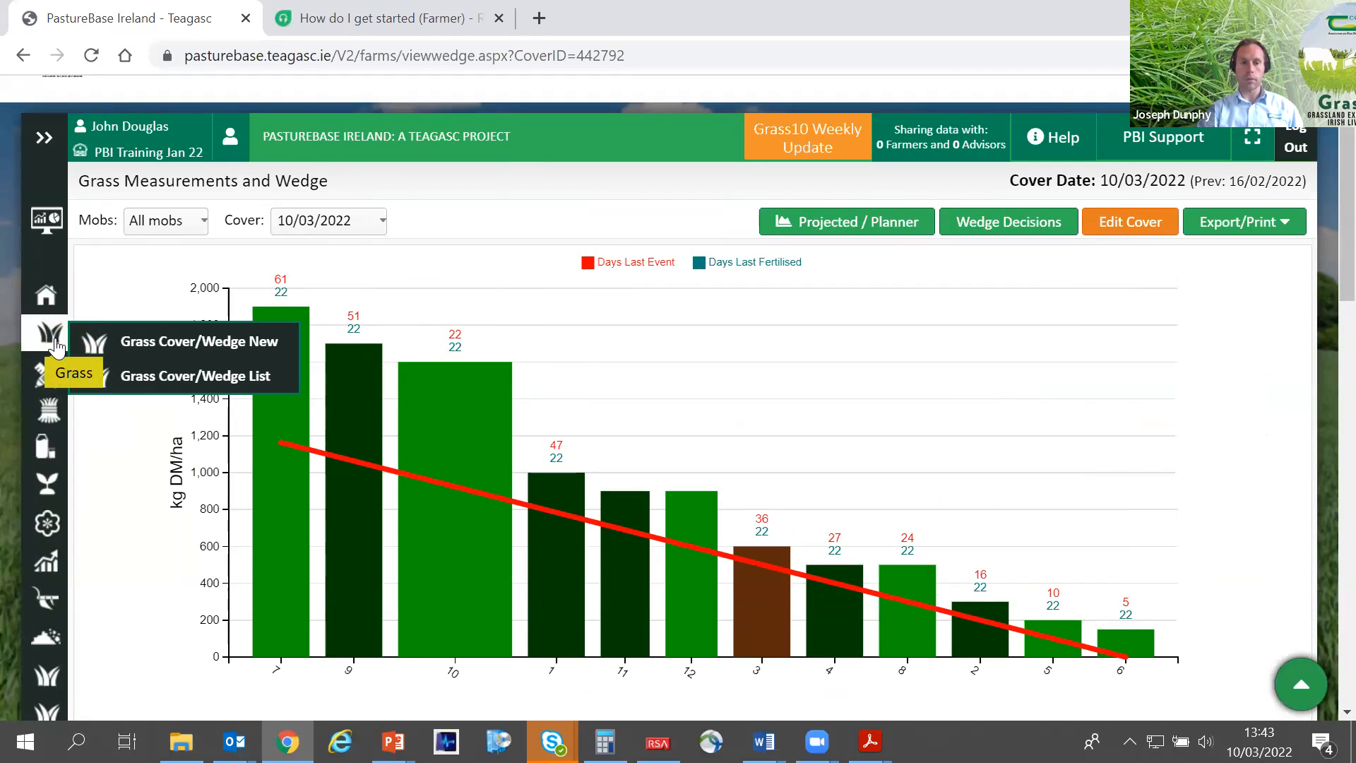
left_click(149, 381)
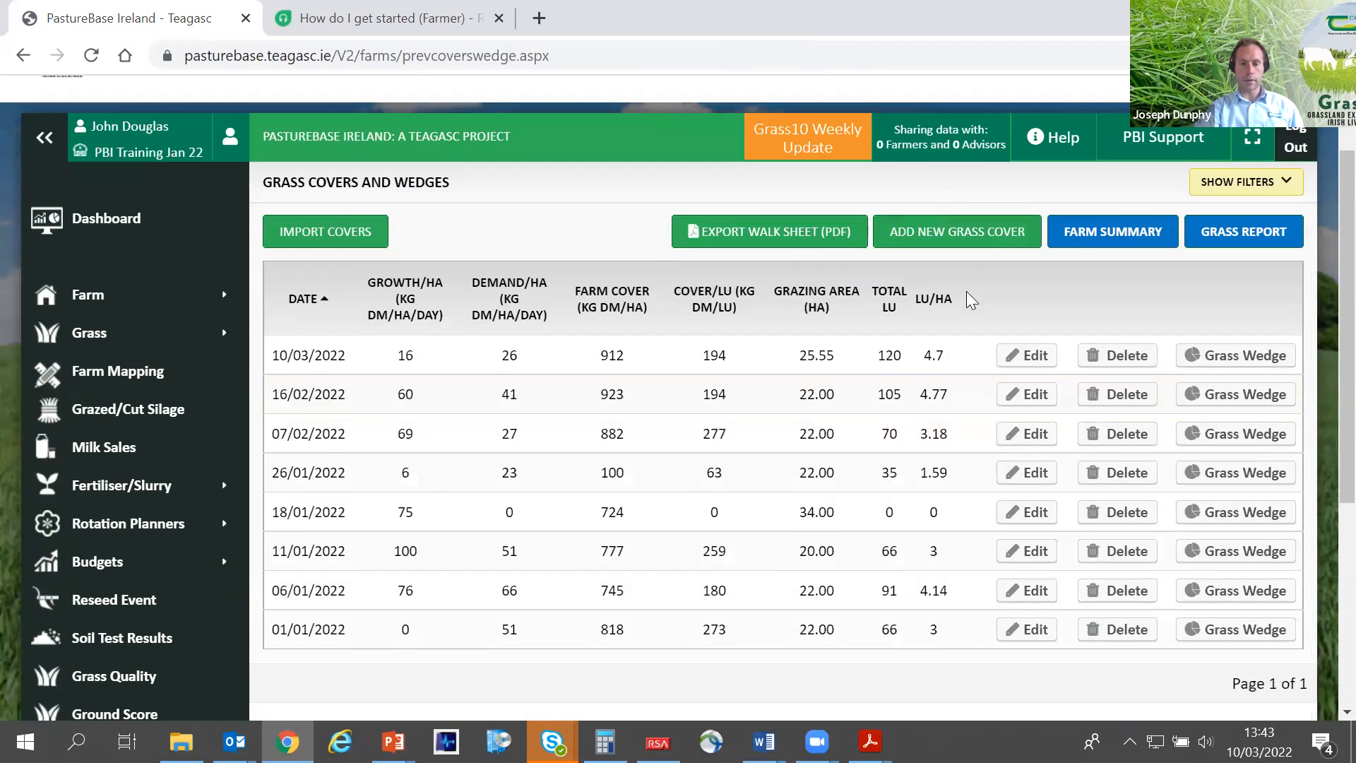
left_click(1035, 360)
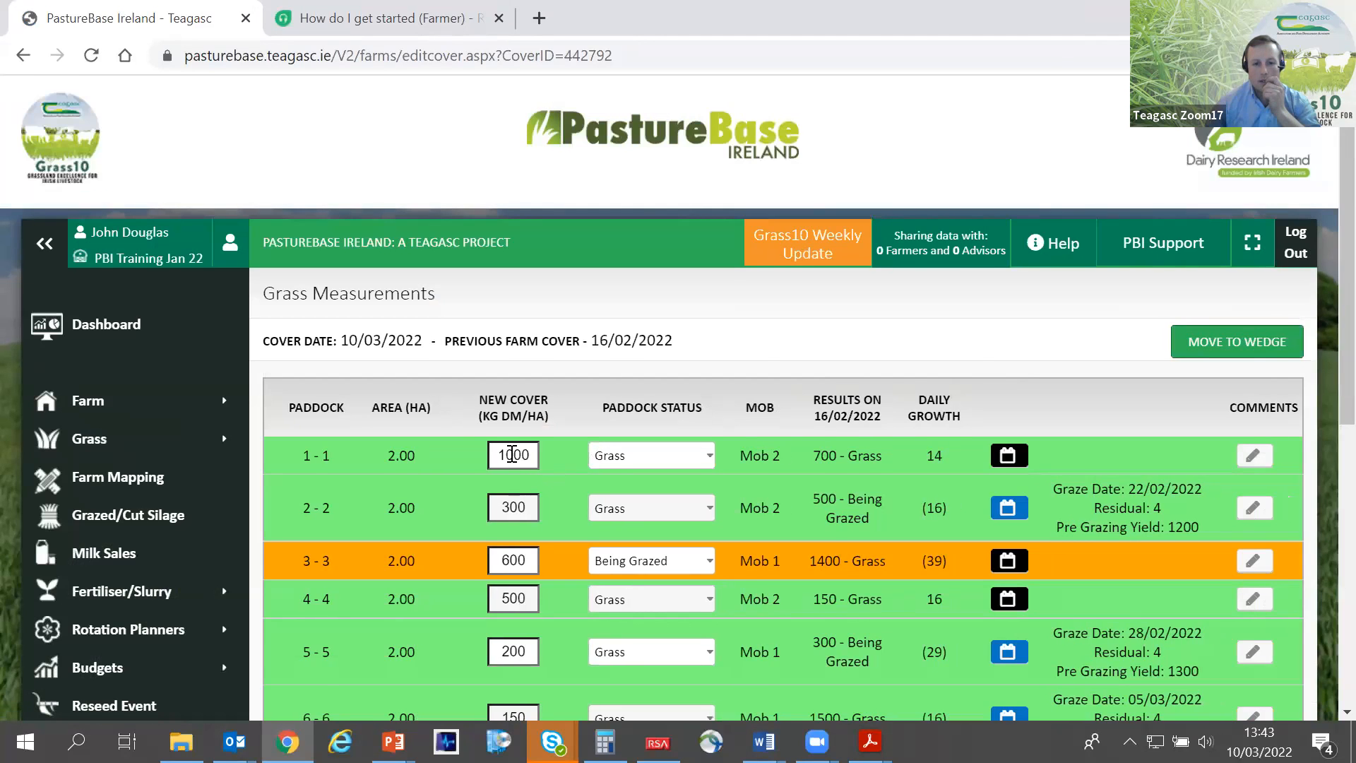
scroll(531, 380, "down", 1)
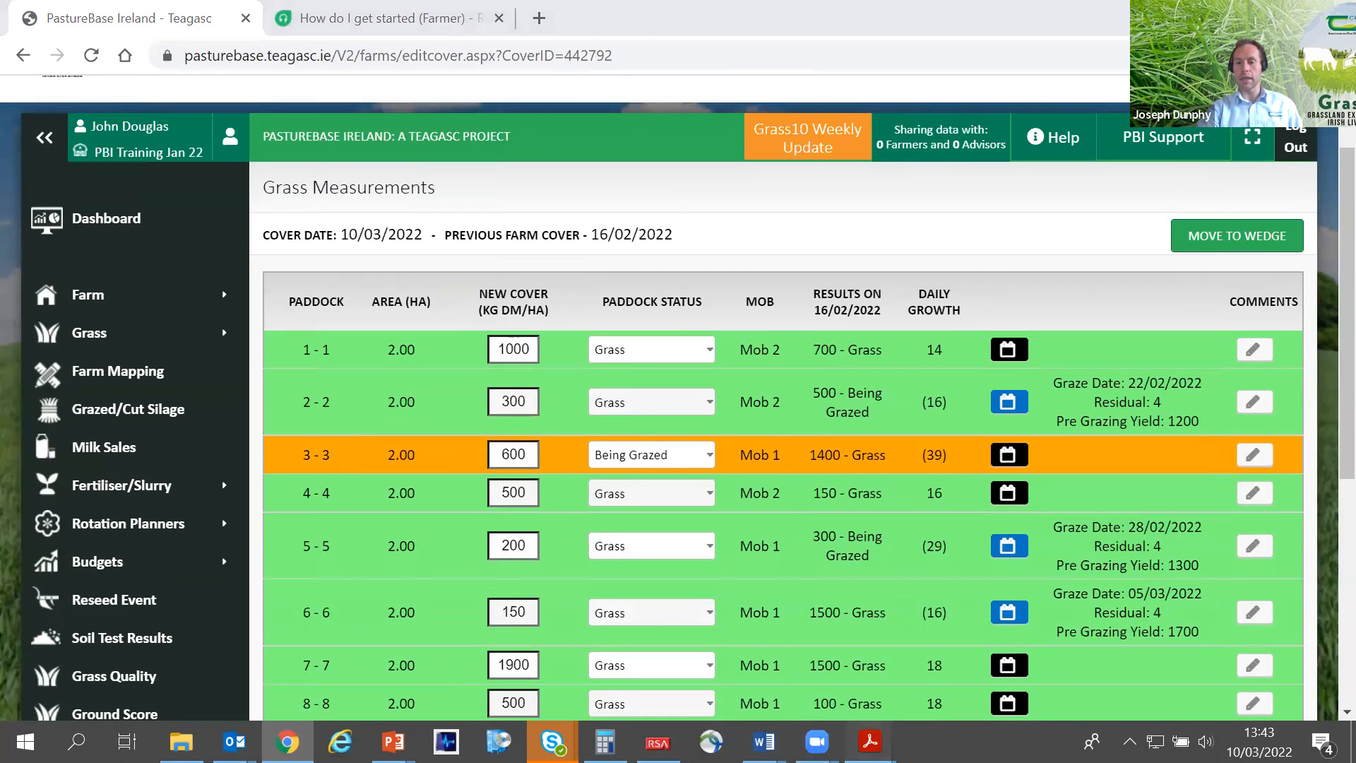
- Switch to the registration form in Adobe Acrobat Reader and highlight the question on how covers are entered
left_click(869, 740)
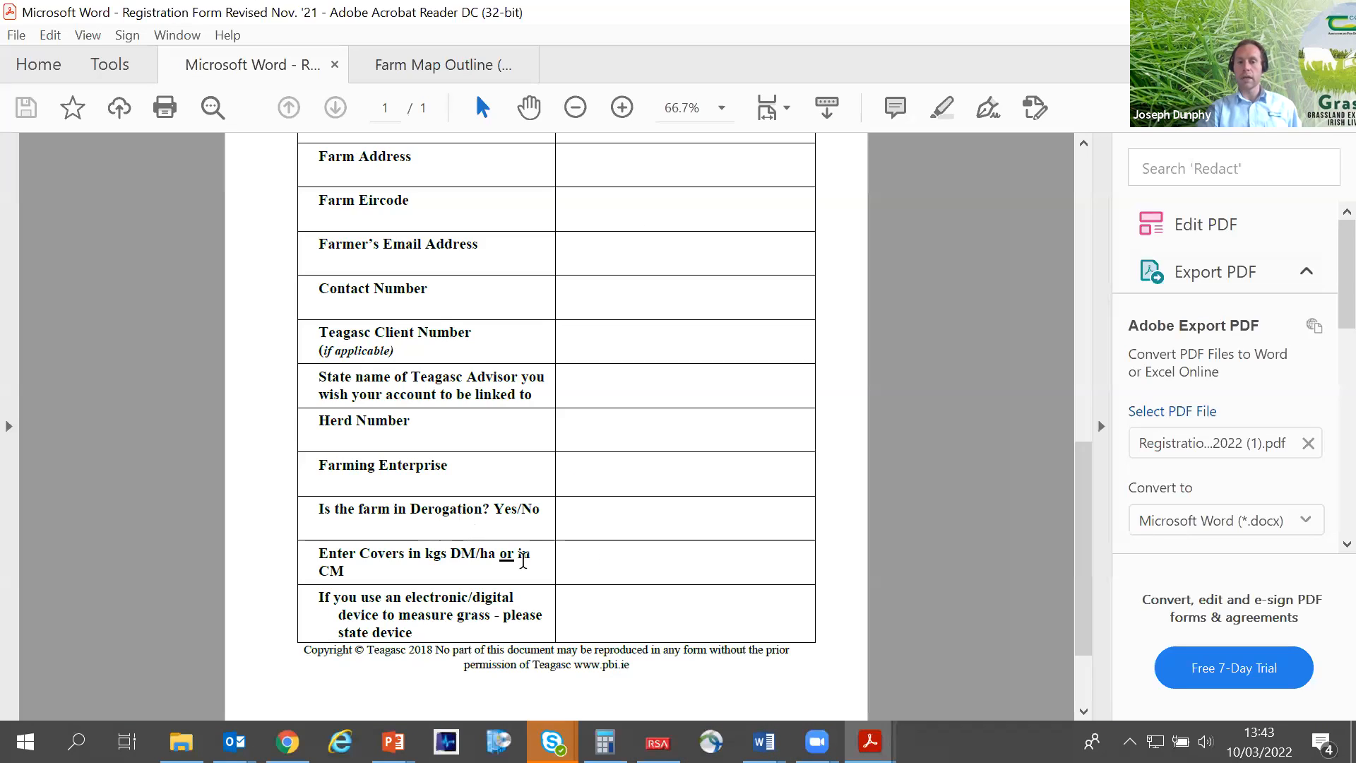
left_click_drag(531, 555, 408, 577)
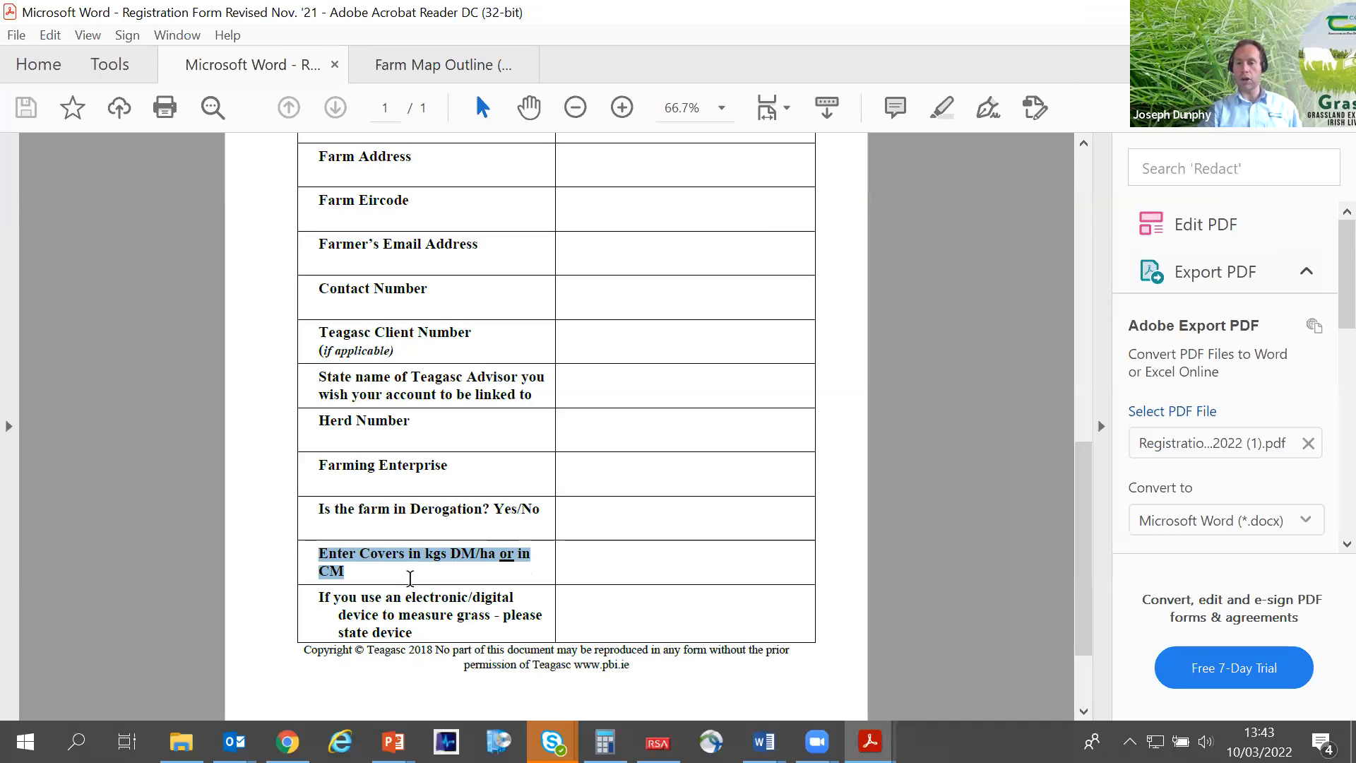
left_click(410, 577)
left_click_drag(350, 567, 316, 557)
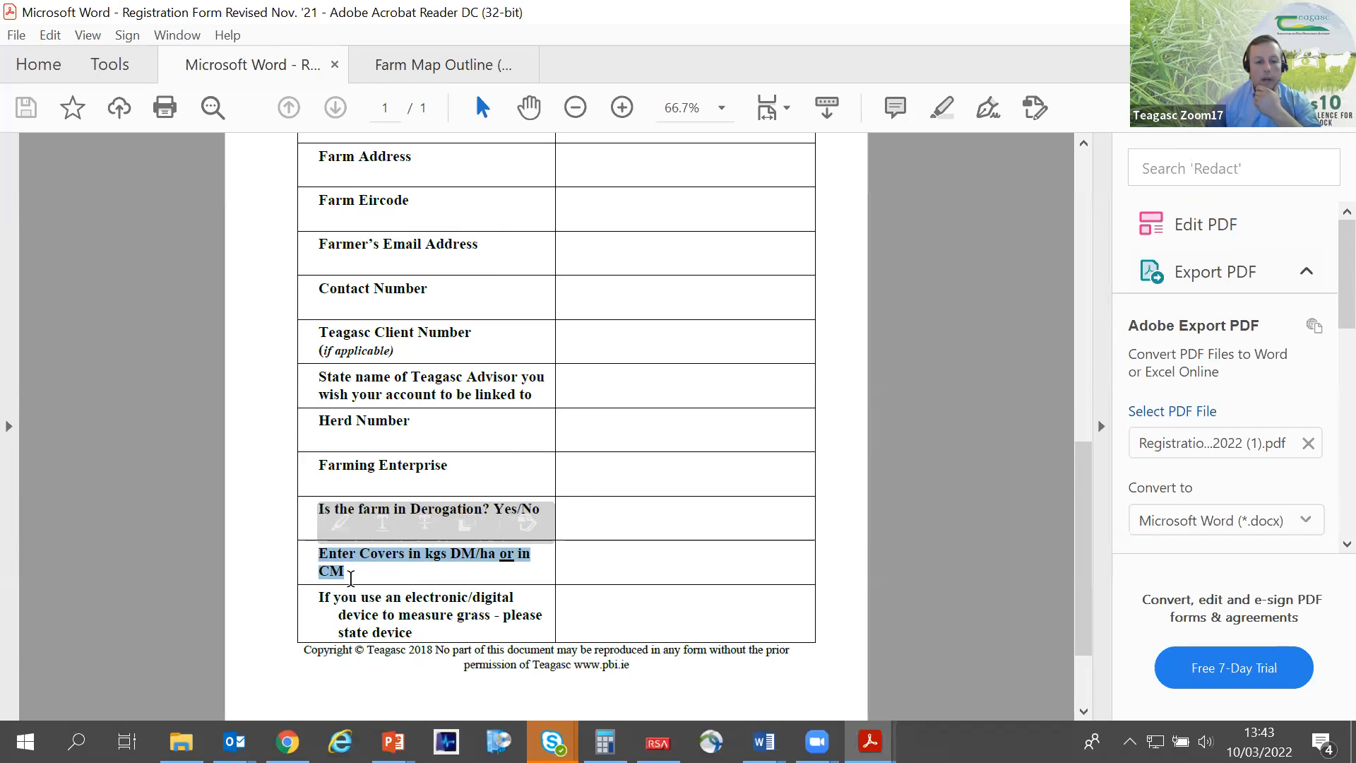
left_click(351, 577)
left_click_drag(352, 575, 308, 552)
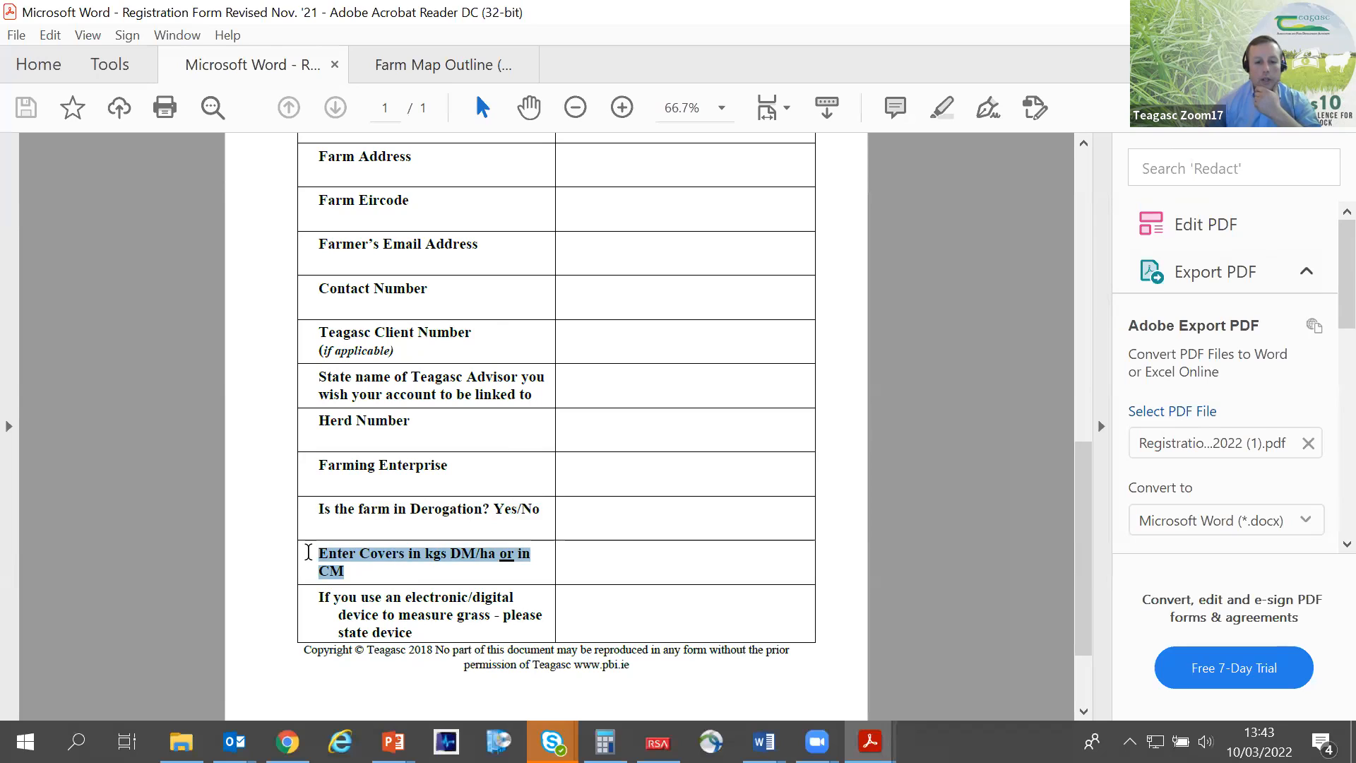
left_click(362, 568)
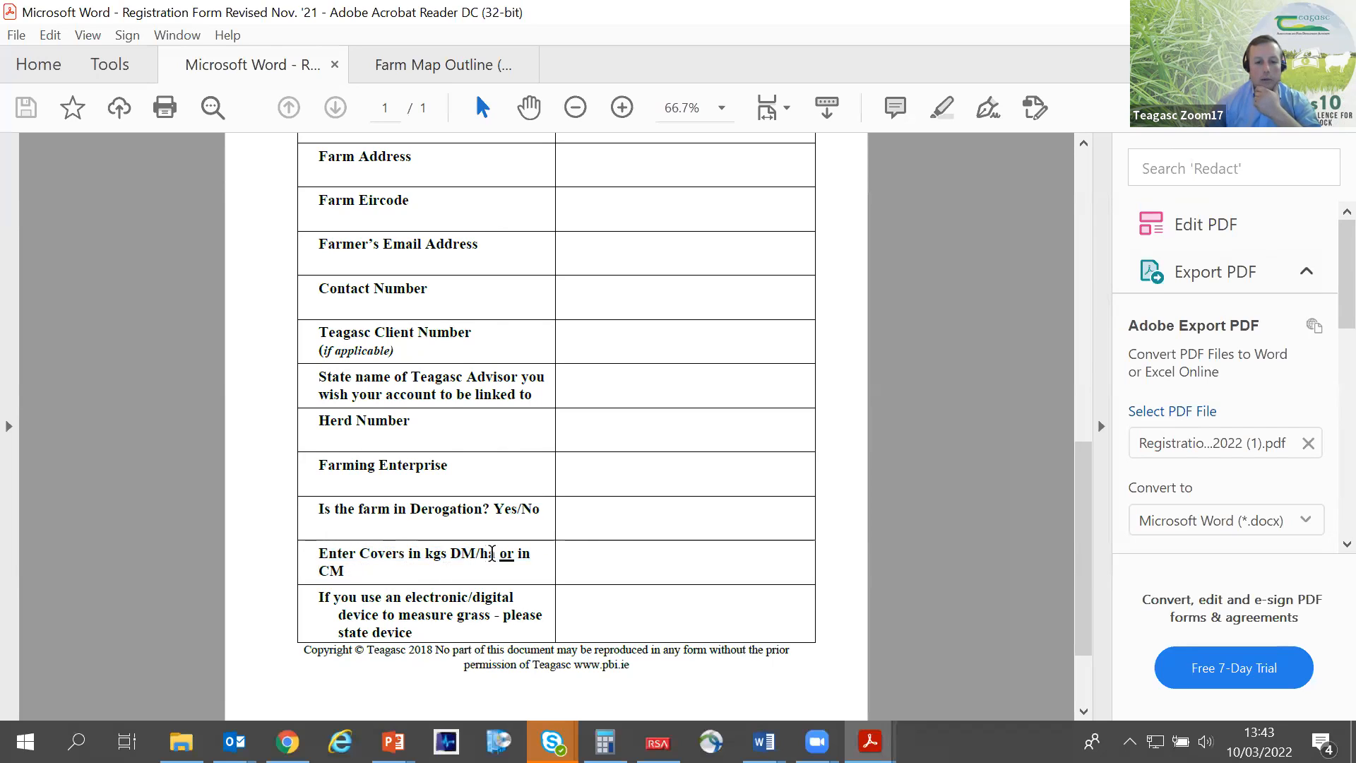
- Highlight the kgs DM/ha and CM options in the registration form's cover question, and look over the fields above it
left_click_drag(495, 553, 431, 551)
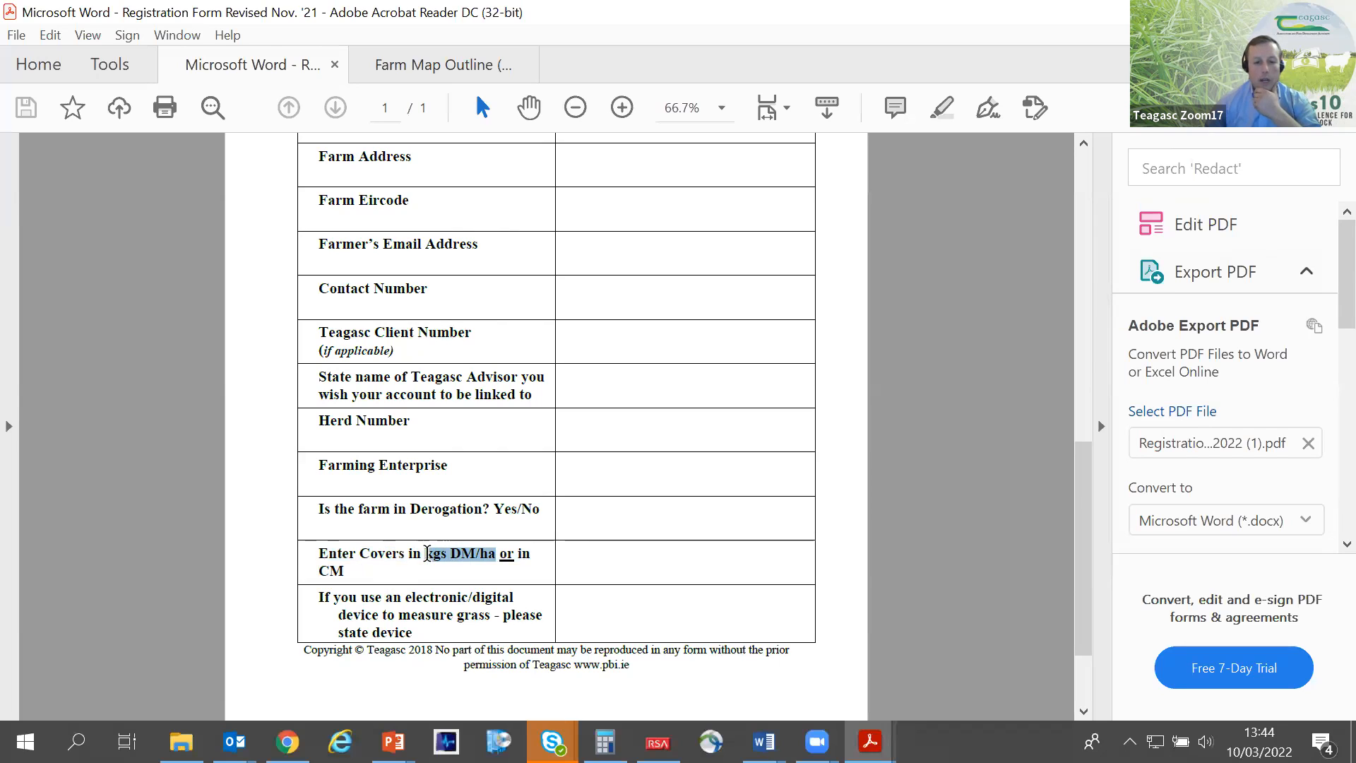
left_click(425, 555)
left_click_drag(346, 571, 316, 566)
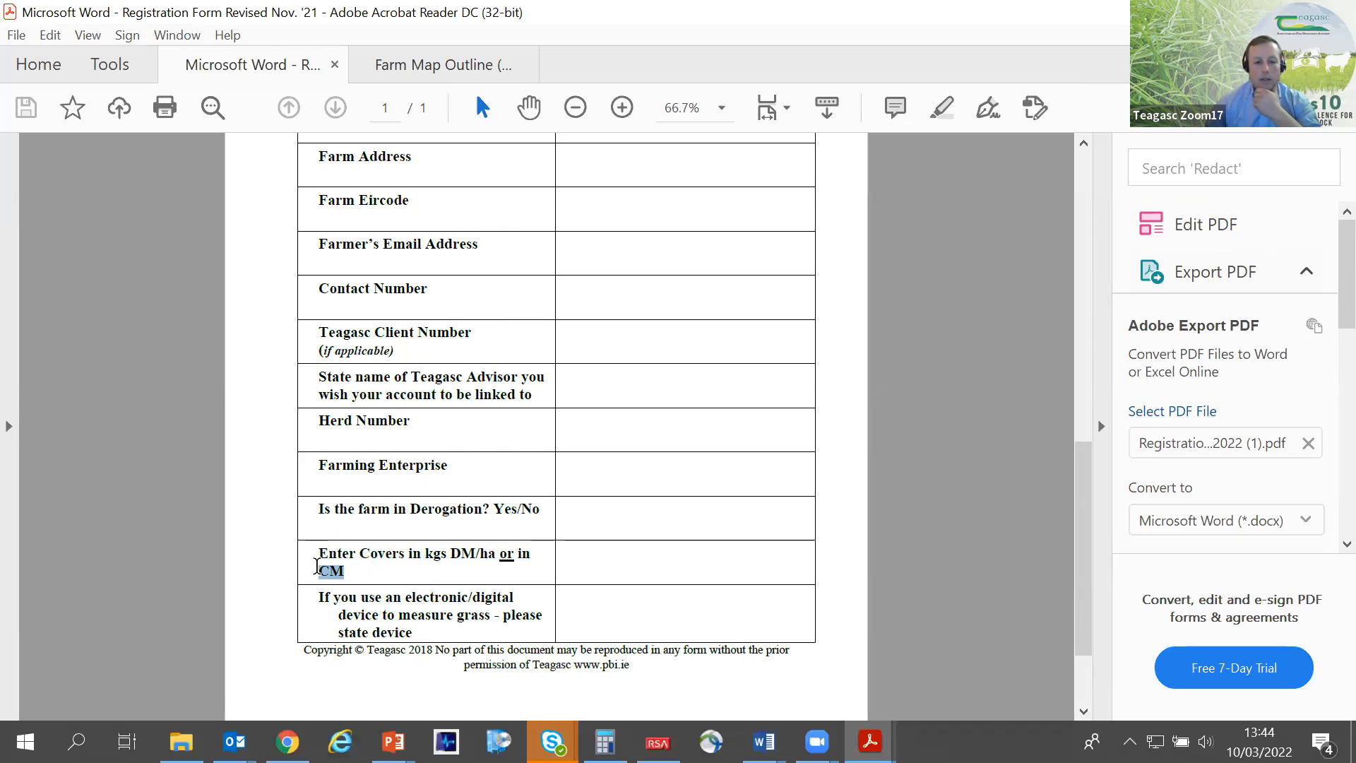
left_click_drag(316, 566, 317, 567)
left_click(436, 590)
left_click_drag(500, 558, 424, 558)
left_click(437, 565)
left_click_drag(498, 556, 435, 562)
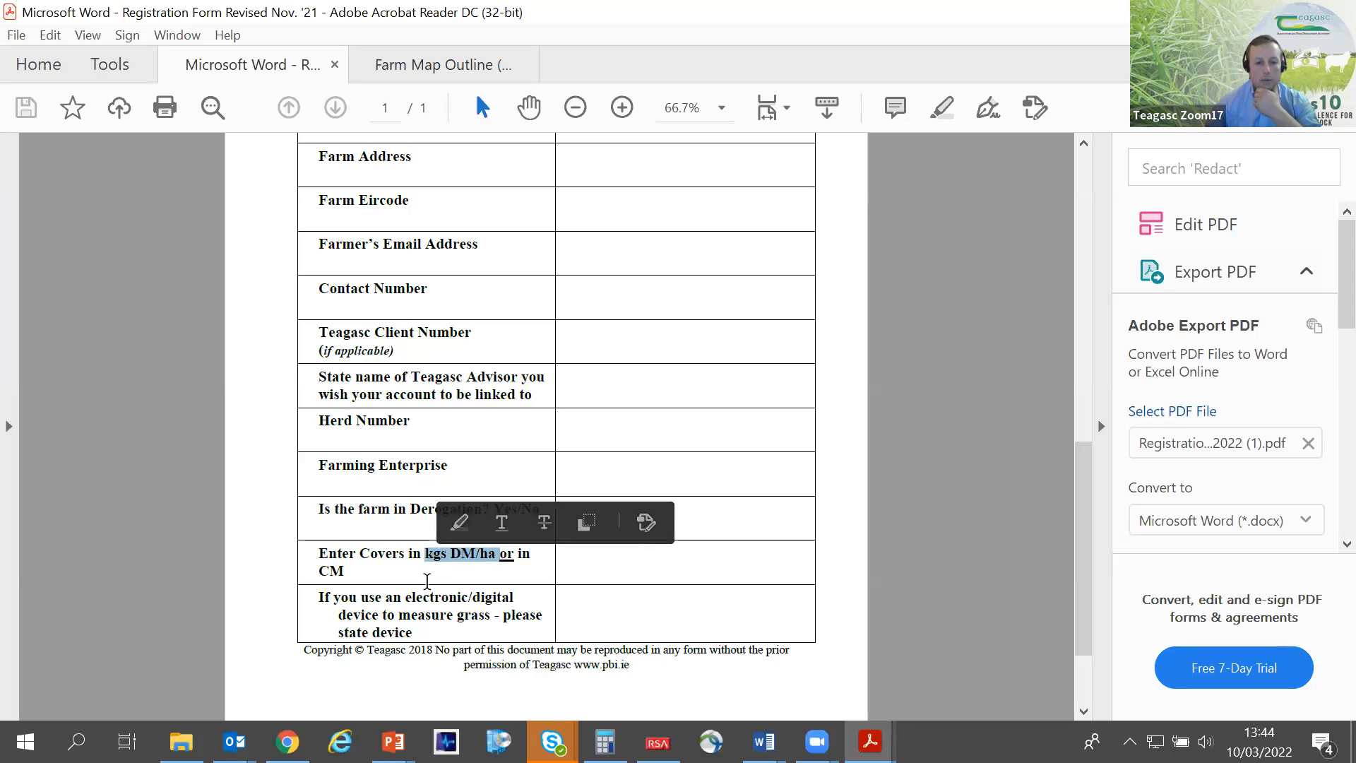
left_click(348, 569)
left_click_drag(347, 569, 317, 555)
left_click(375, 577)
left_click_drag(501, 555, 425, 555)
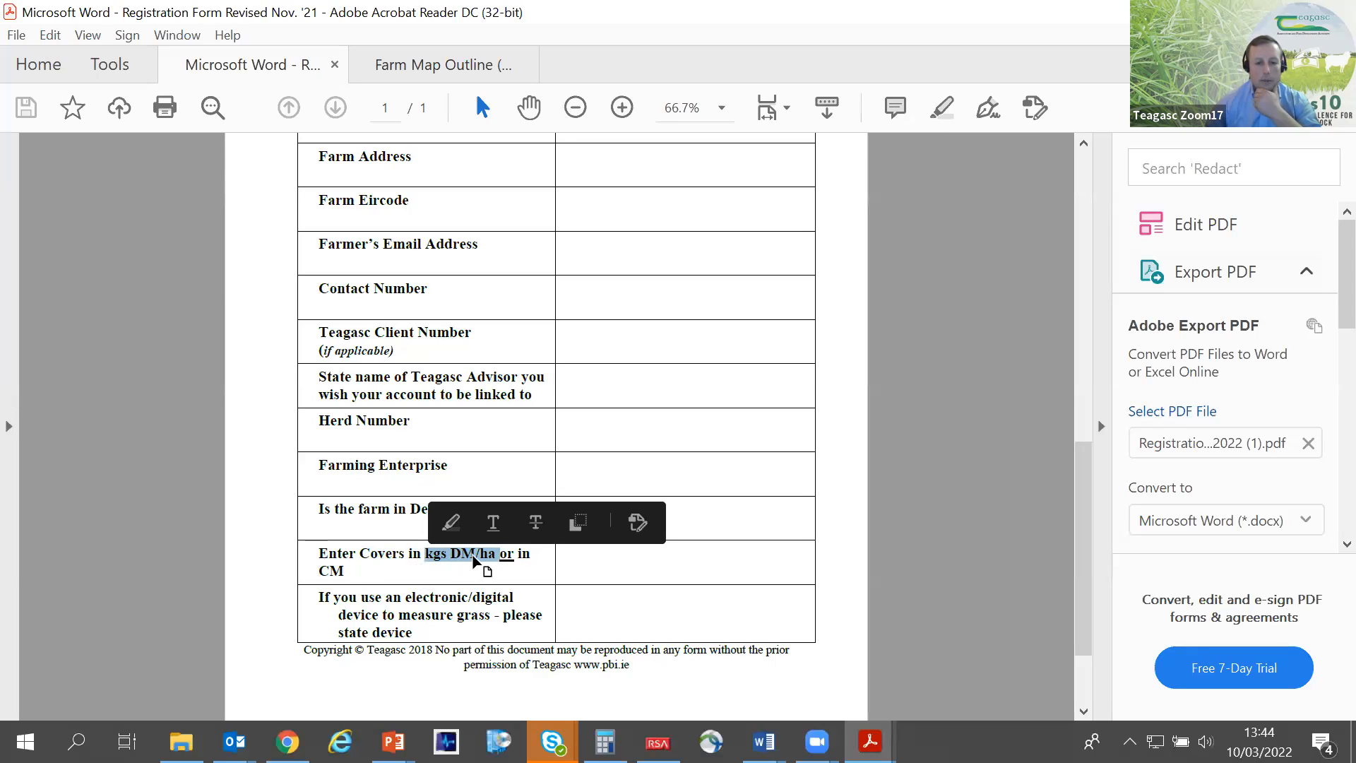
left_click(438, 570)
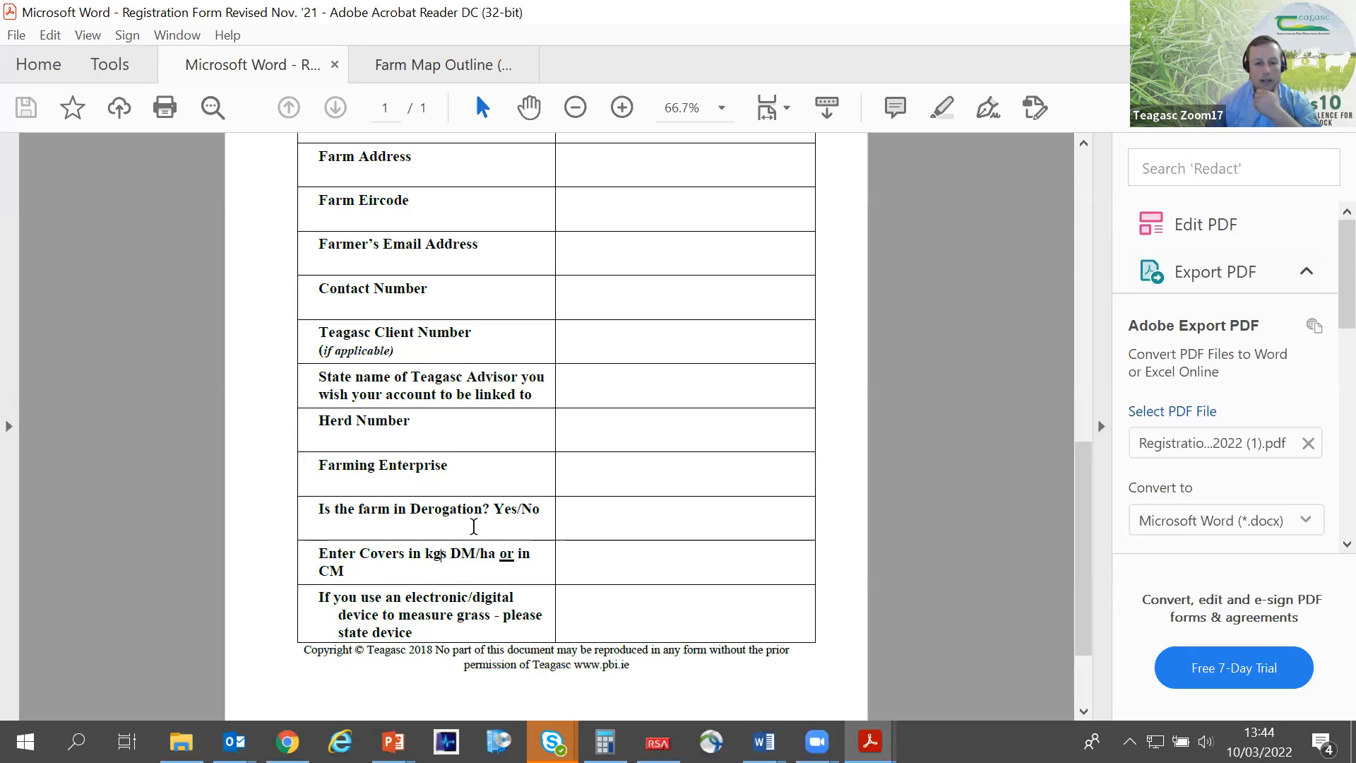
scroll(473, 526, "up", 1)
scroll(473, 527, "up", 2)
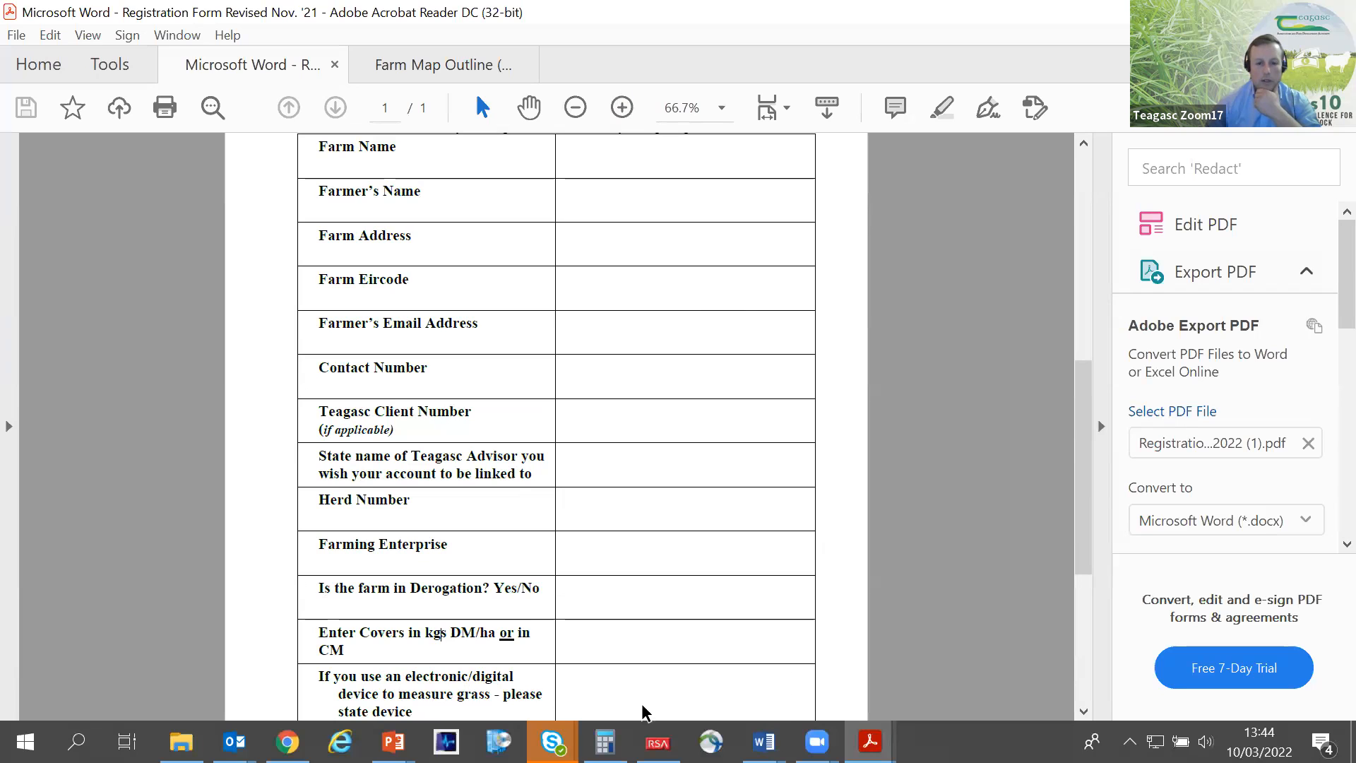
- Switch back to PastureBase in Chrome, move the 10/03/2022 cover to its wedge and collapse the navigation menu
left_click(287, 741)
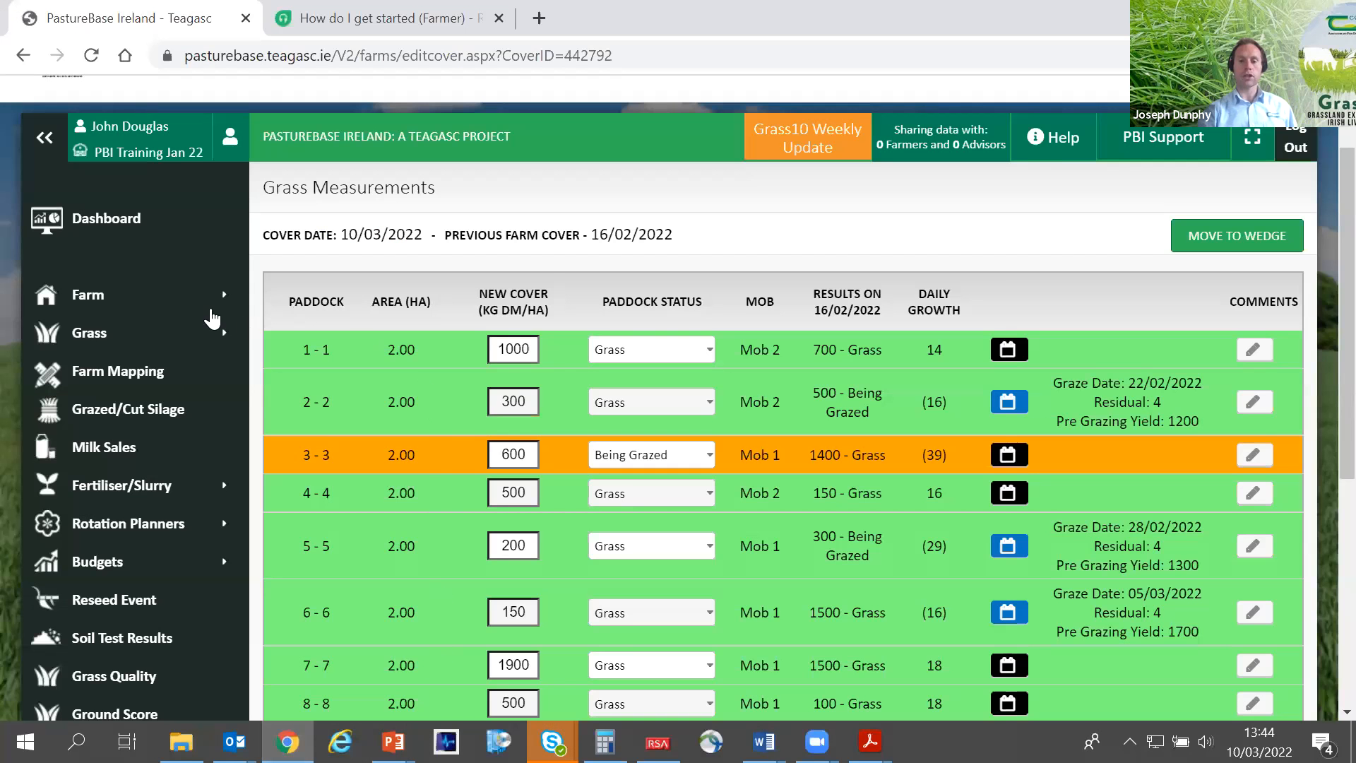
scroll(138, 346, "down", 5)
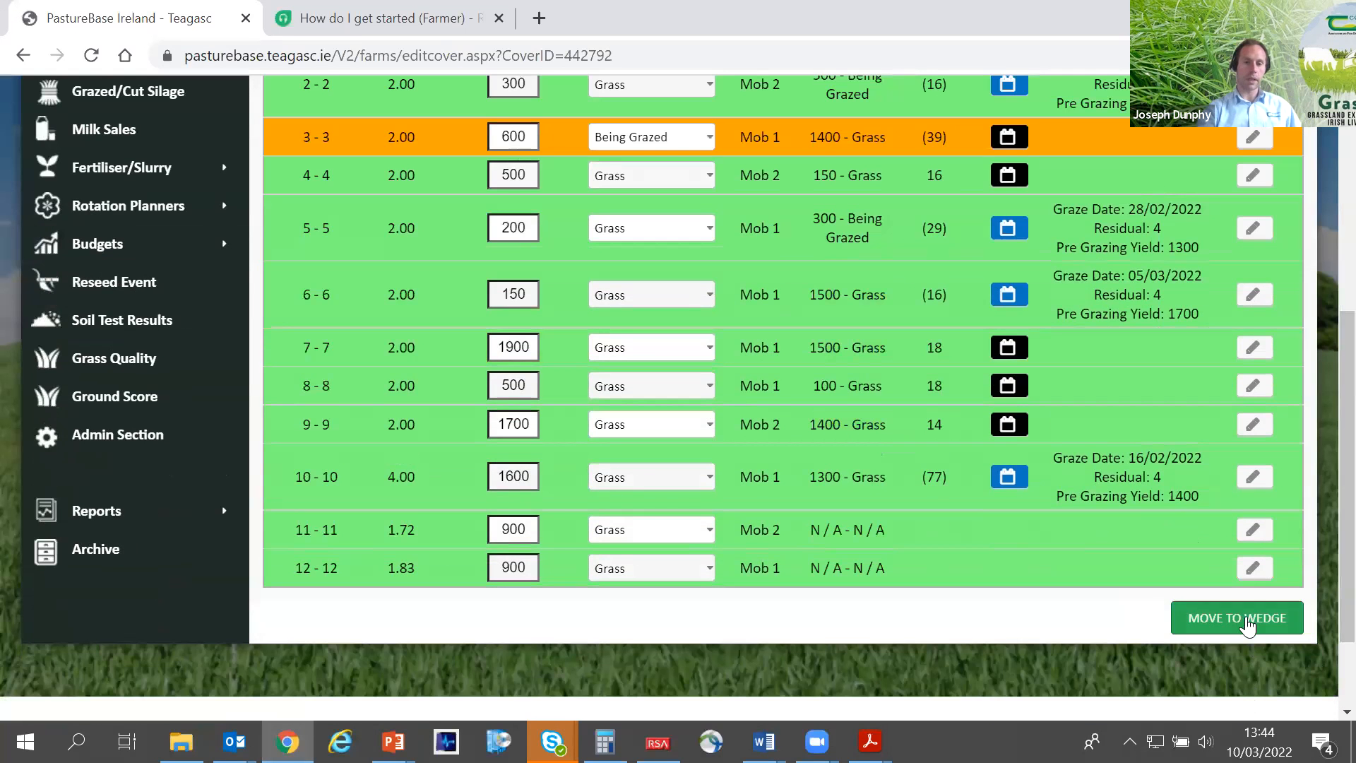
left_click(1246, 619)
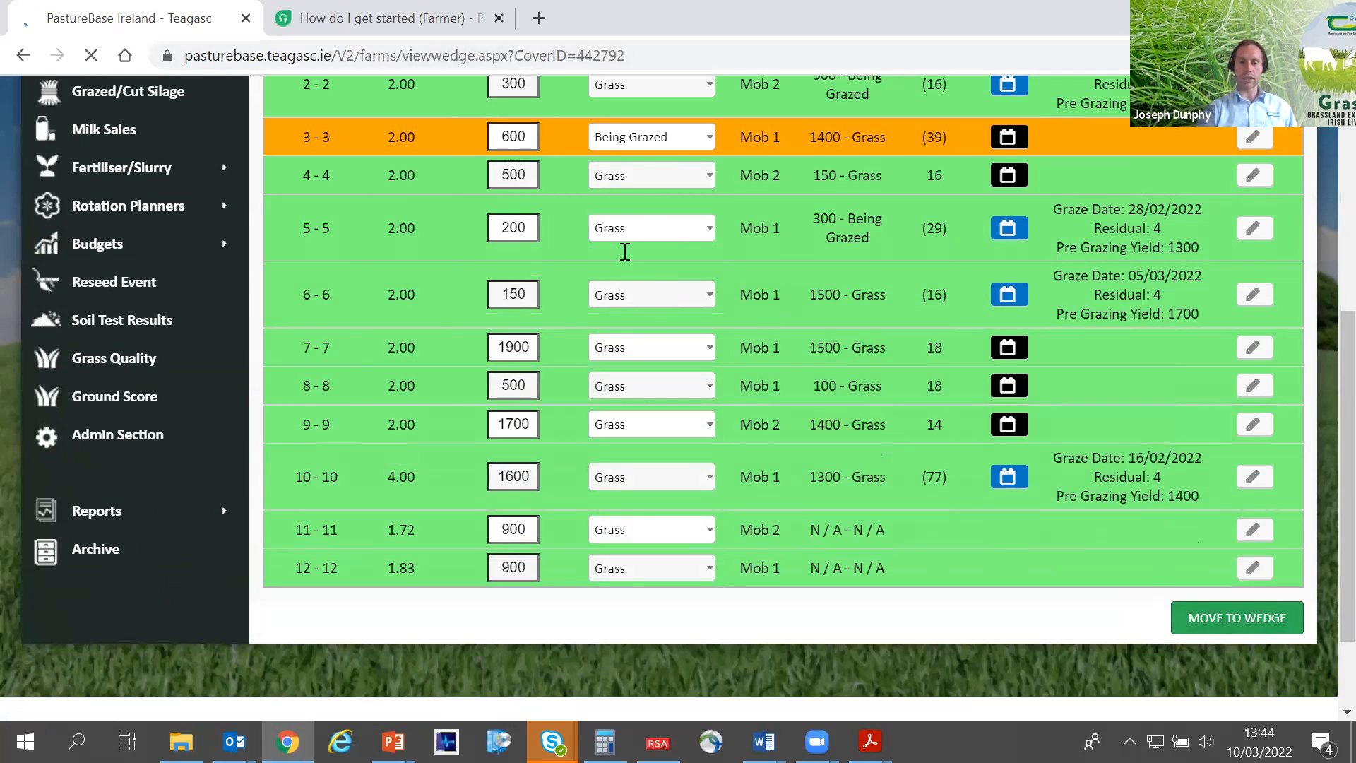
scroll(360, 306, "down", 3)
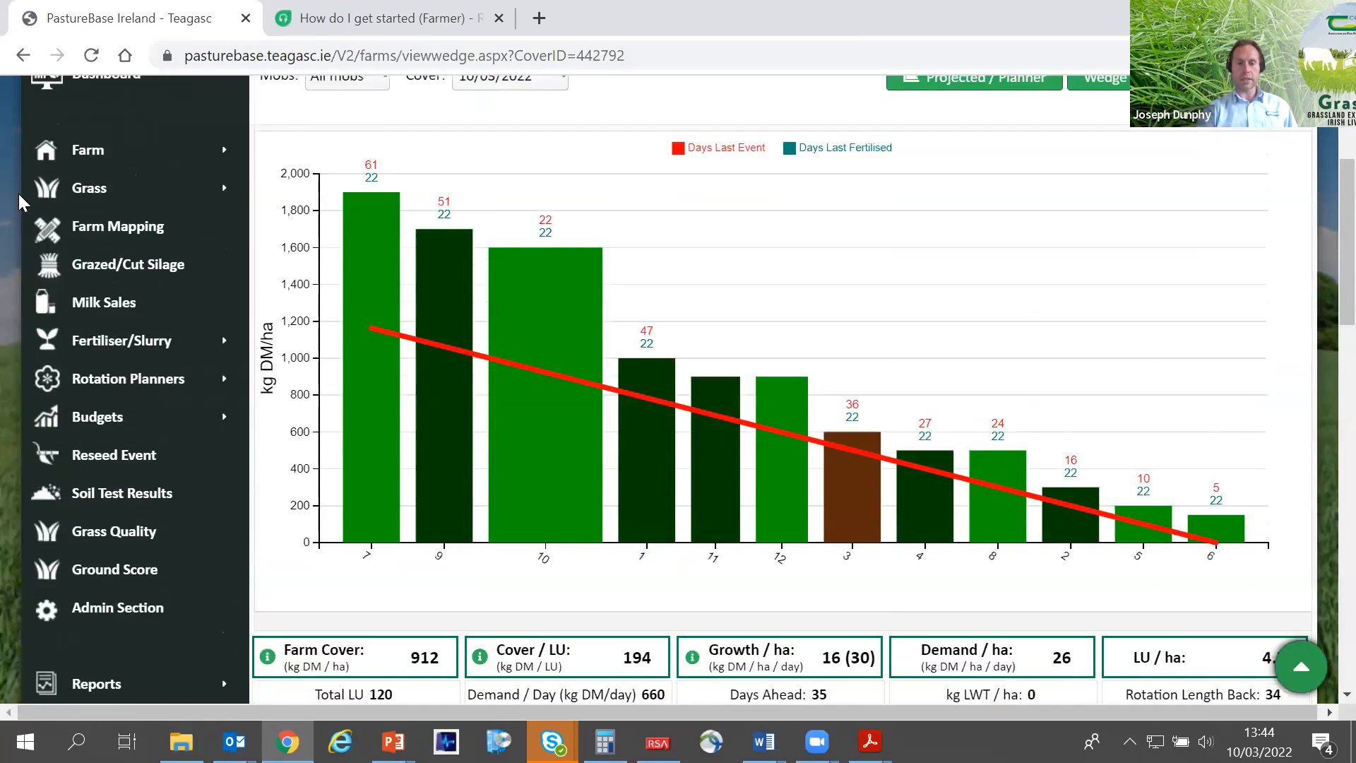
scroll(19, 193, "up", 2)
left_click(45, 145)
- Set the number of Spring Milkers to 0 for both Mob 1 and Mob 2
scroll(332, 282, "down", 10)
left_click_drag(339, 289, 281, 289)
key("BackSpace")
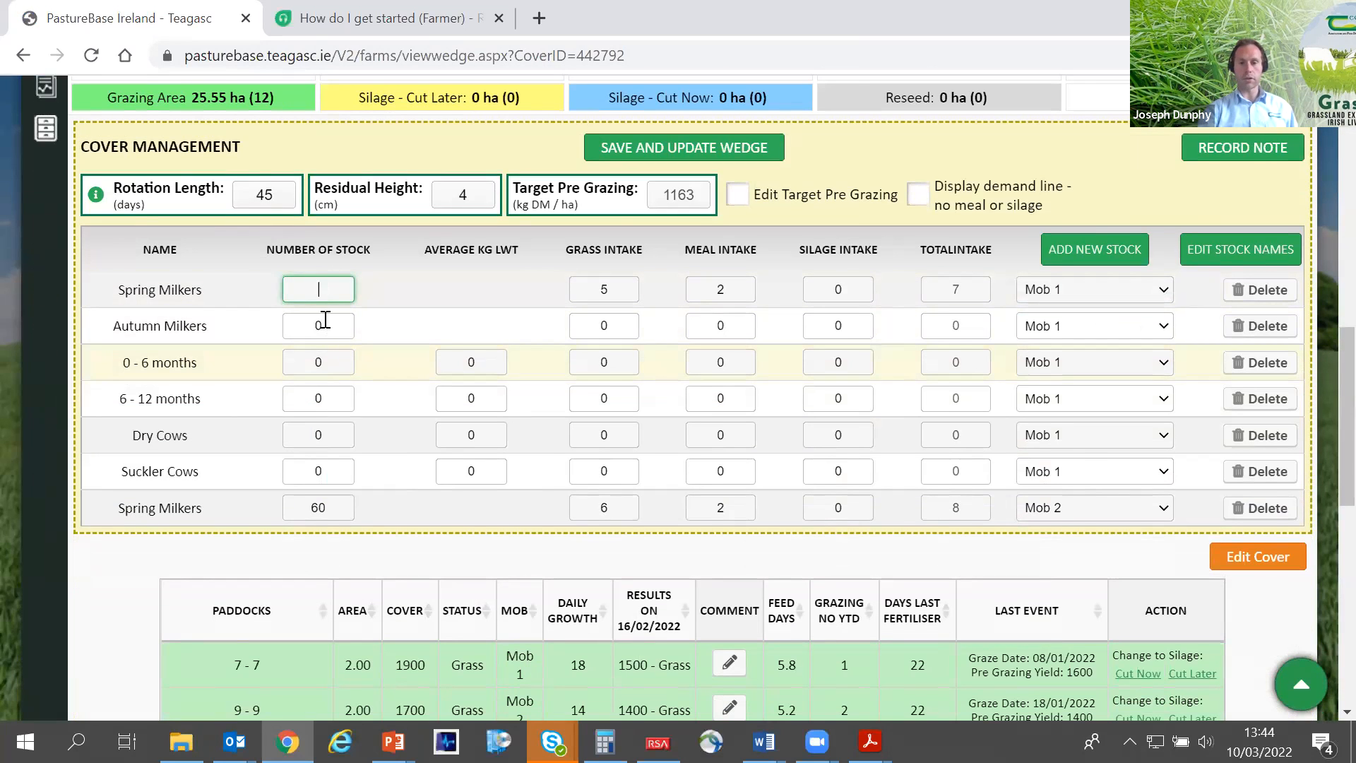
type("0")
double_click(335, 509)
type("0")
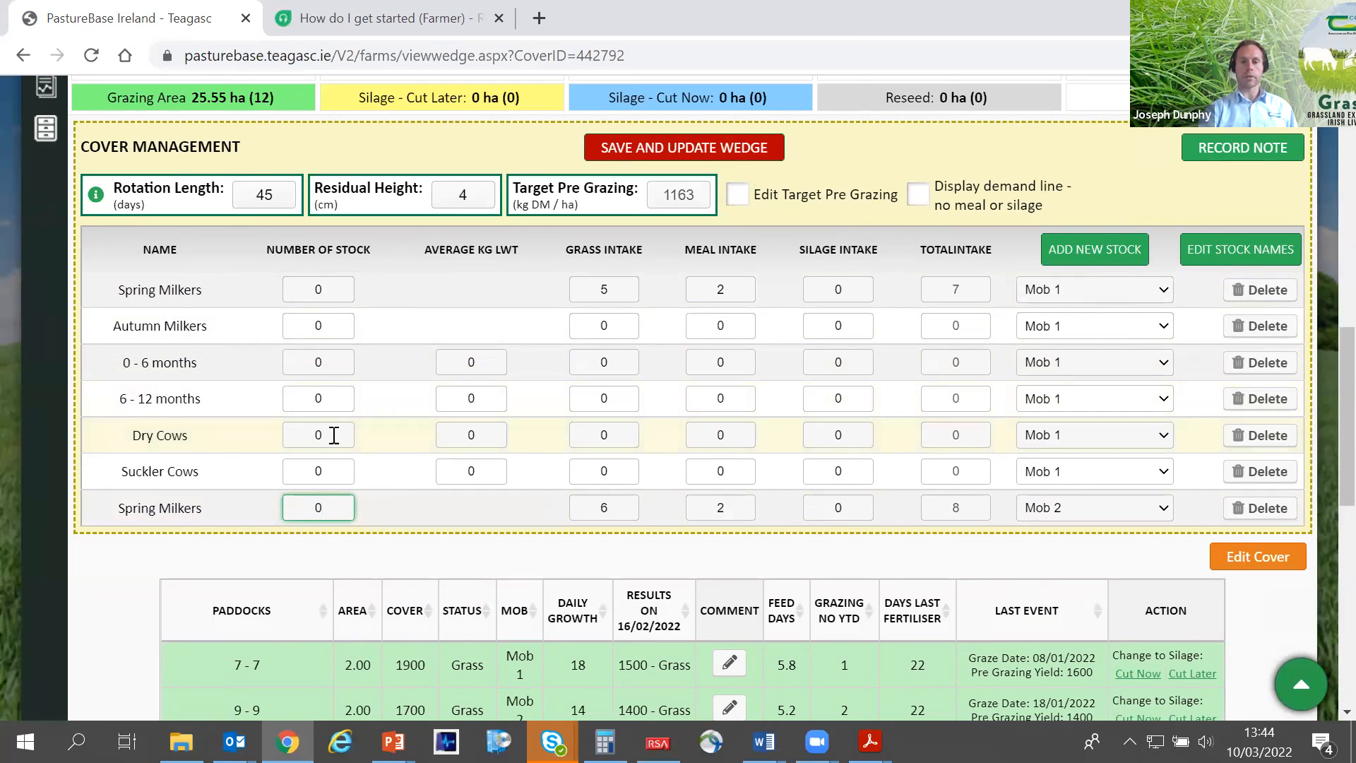
- Enter 60 Suckler Cows with an average liveweight of 700 kg for Mob 1, and save and update the wedge
left_click_drag(334, 471, 280, 461)
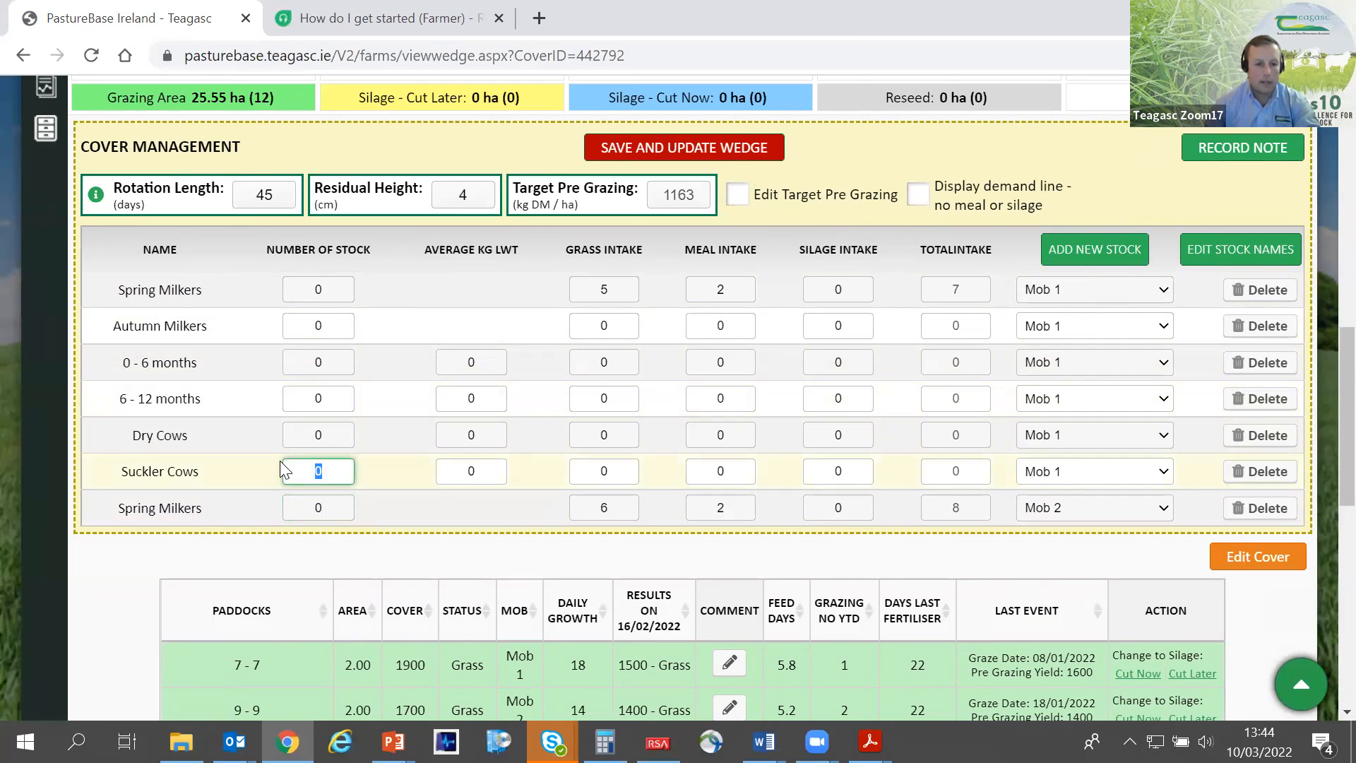
type("60")
left_click_drag(499, 474, 446, 466)
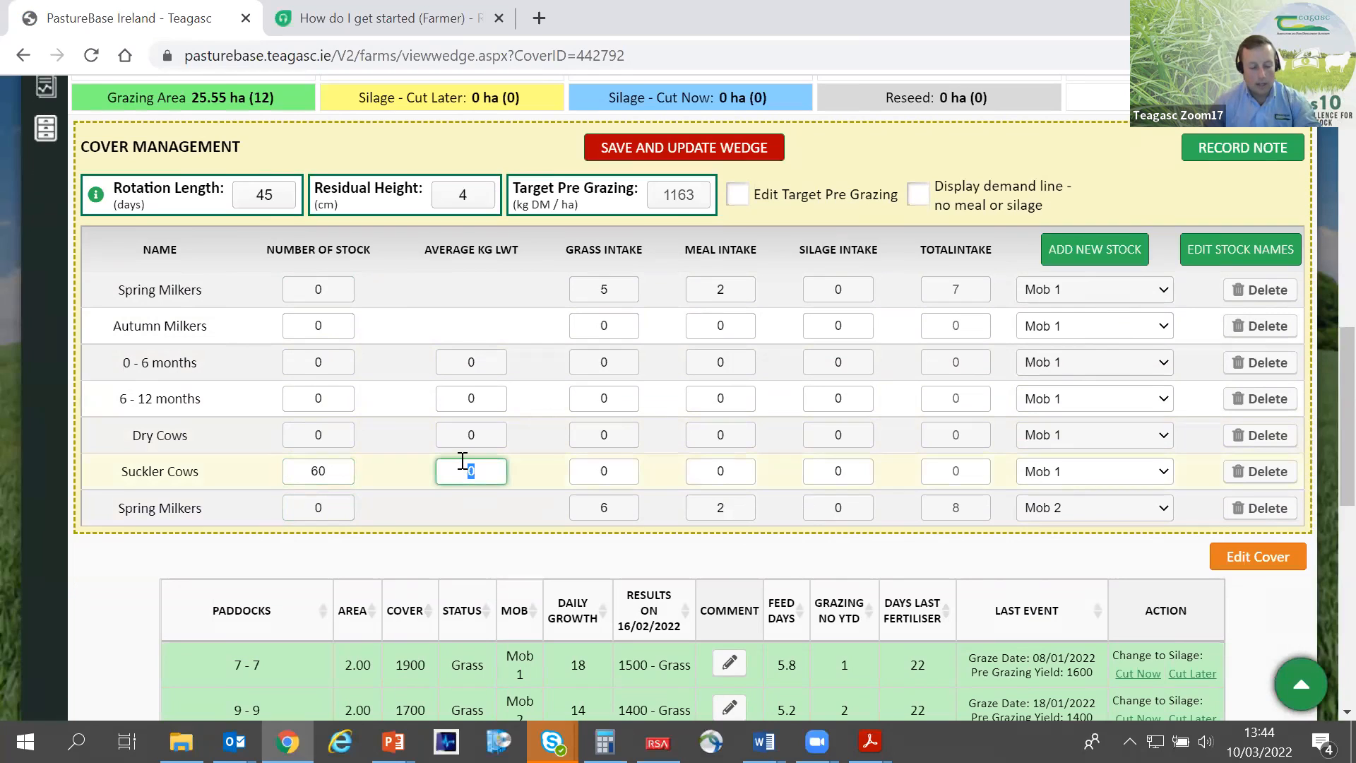
type("700")
key("Tab")
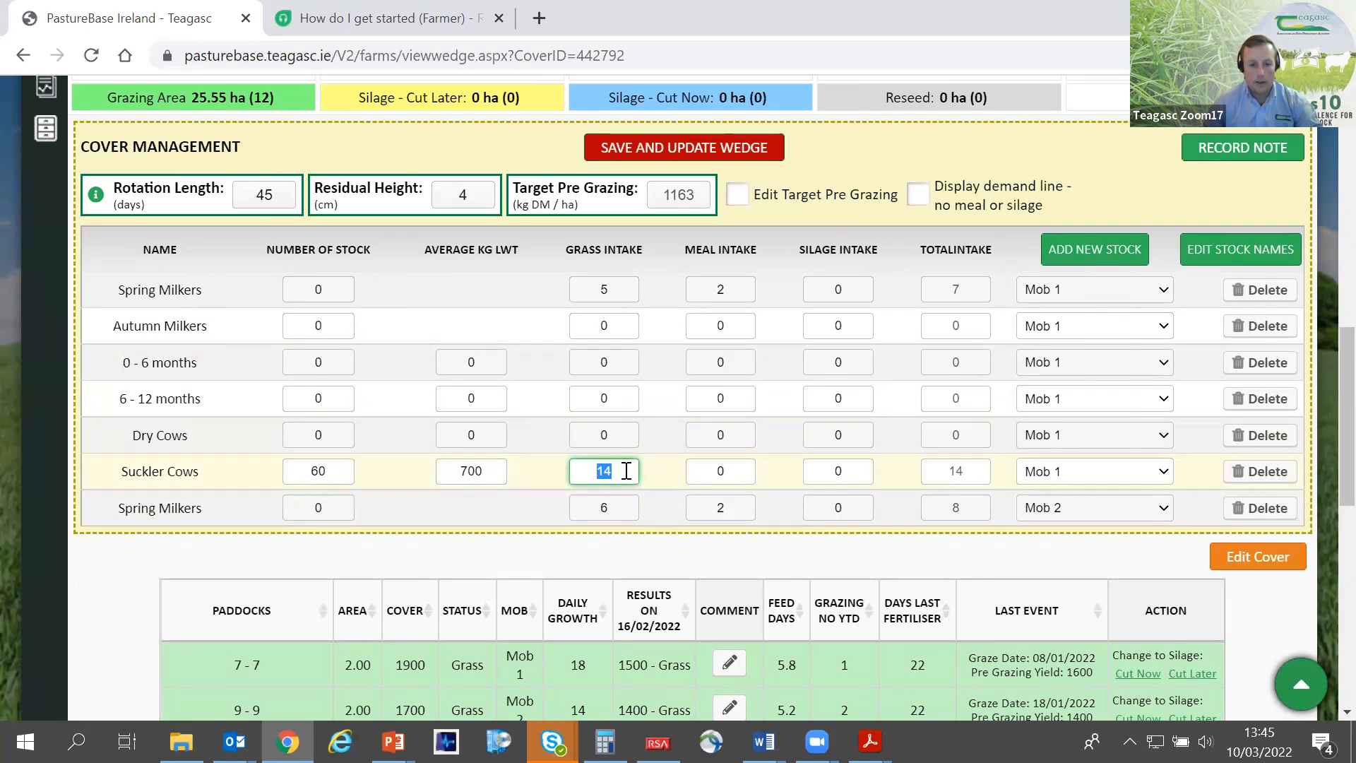
left_click(626, 471)
left_click(467, 474)
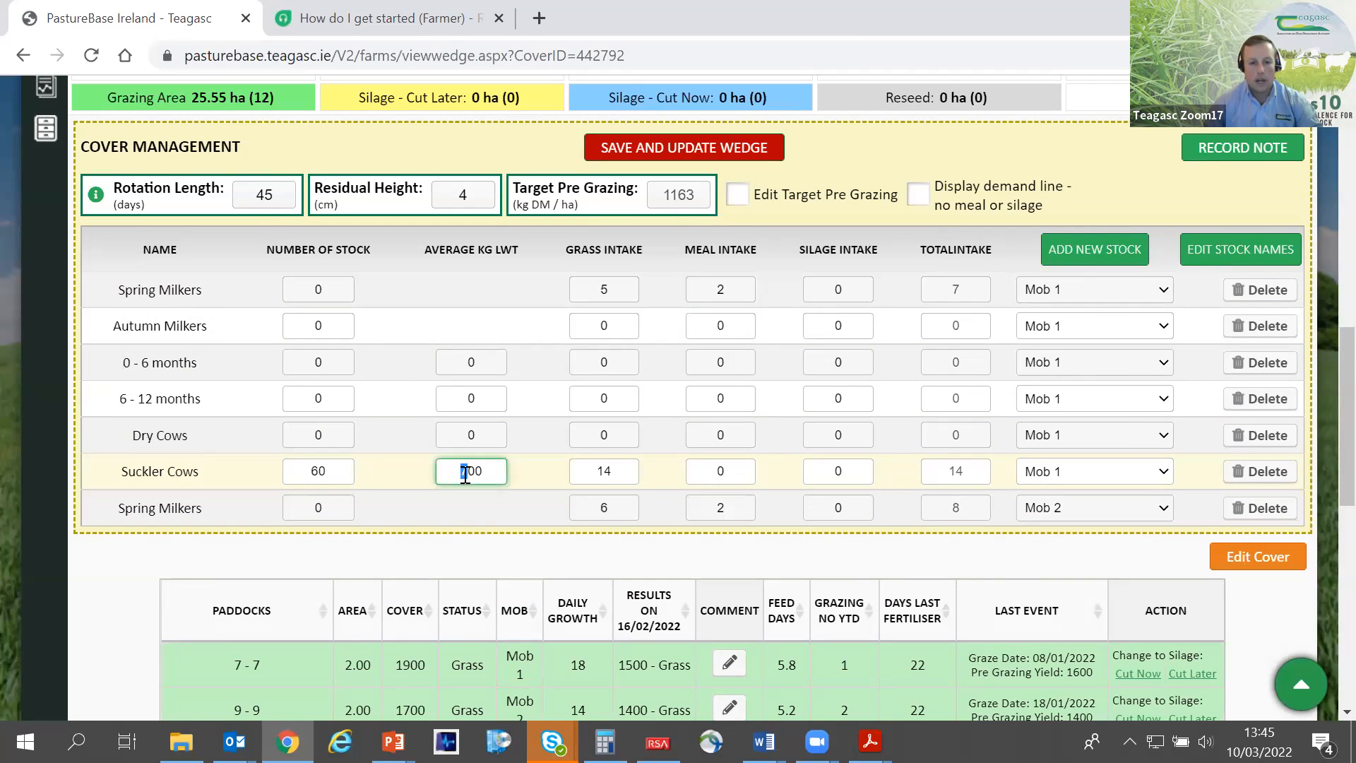
left_click(605, 471)
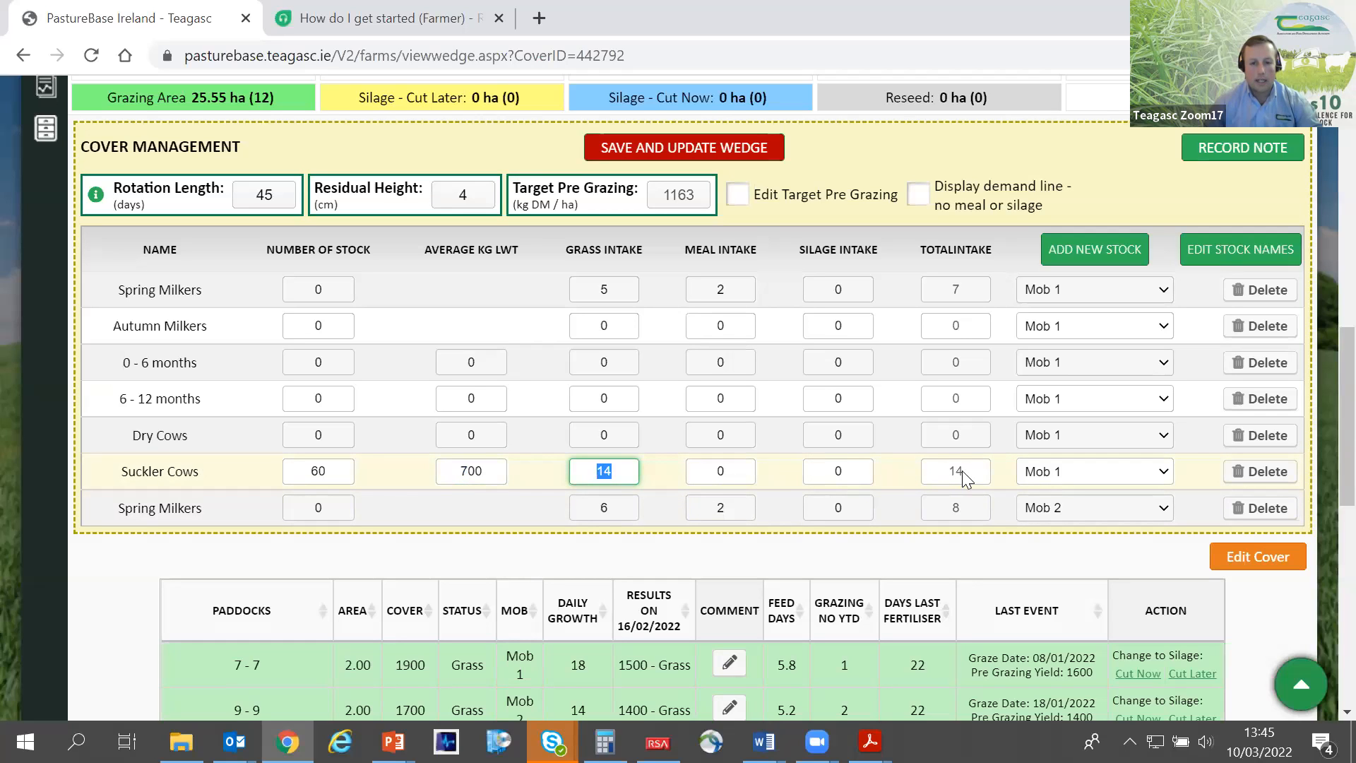
scroll(961, 466, "up", 1)
left_click(692, 254)
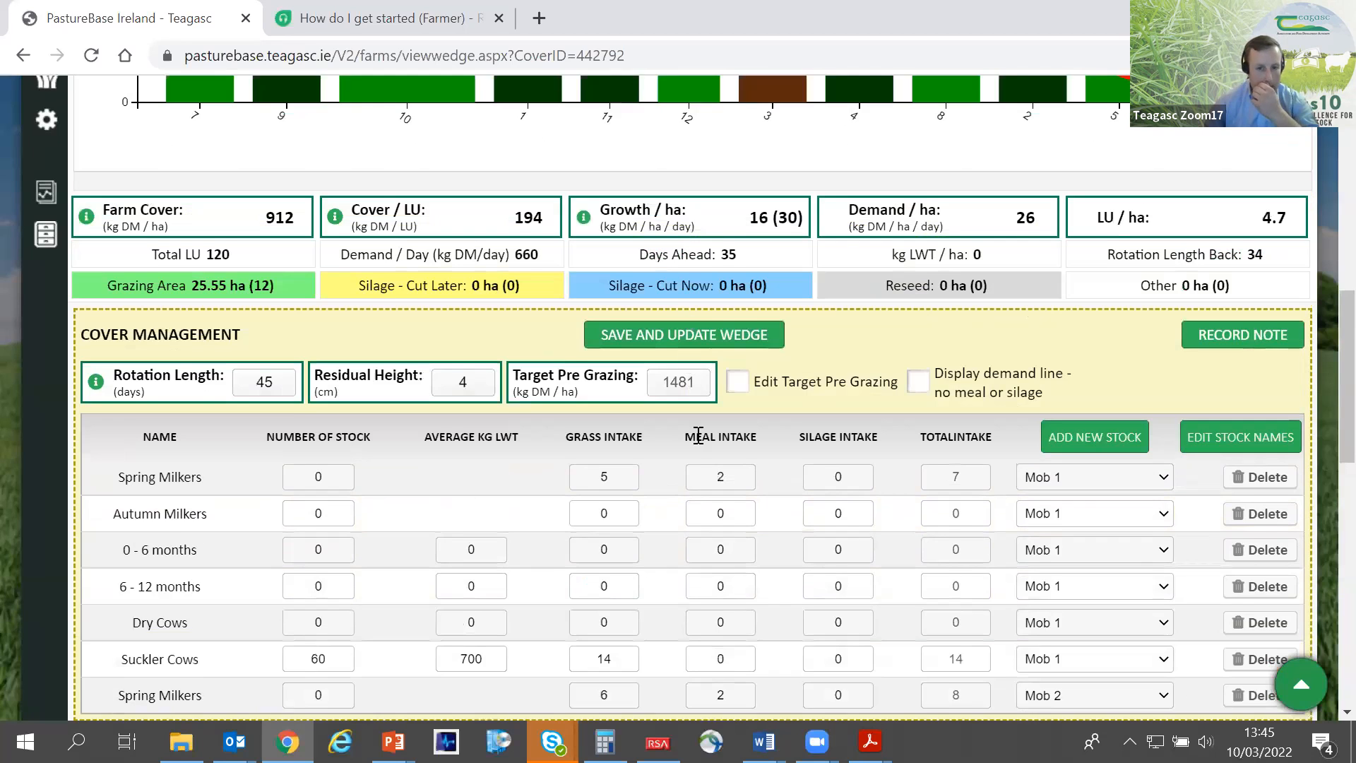
- Examine the updated wedge summary, highlighting the daily demand figure, and compare it with the Suckler Cows stock entry
scroll(814, 526, "up", 3)
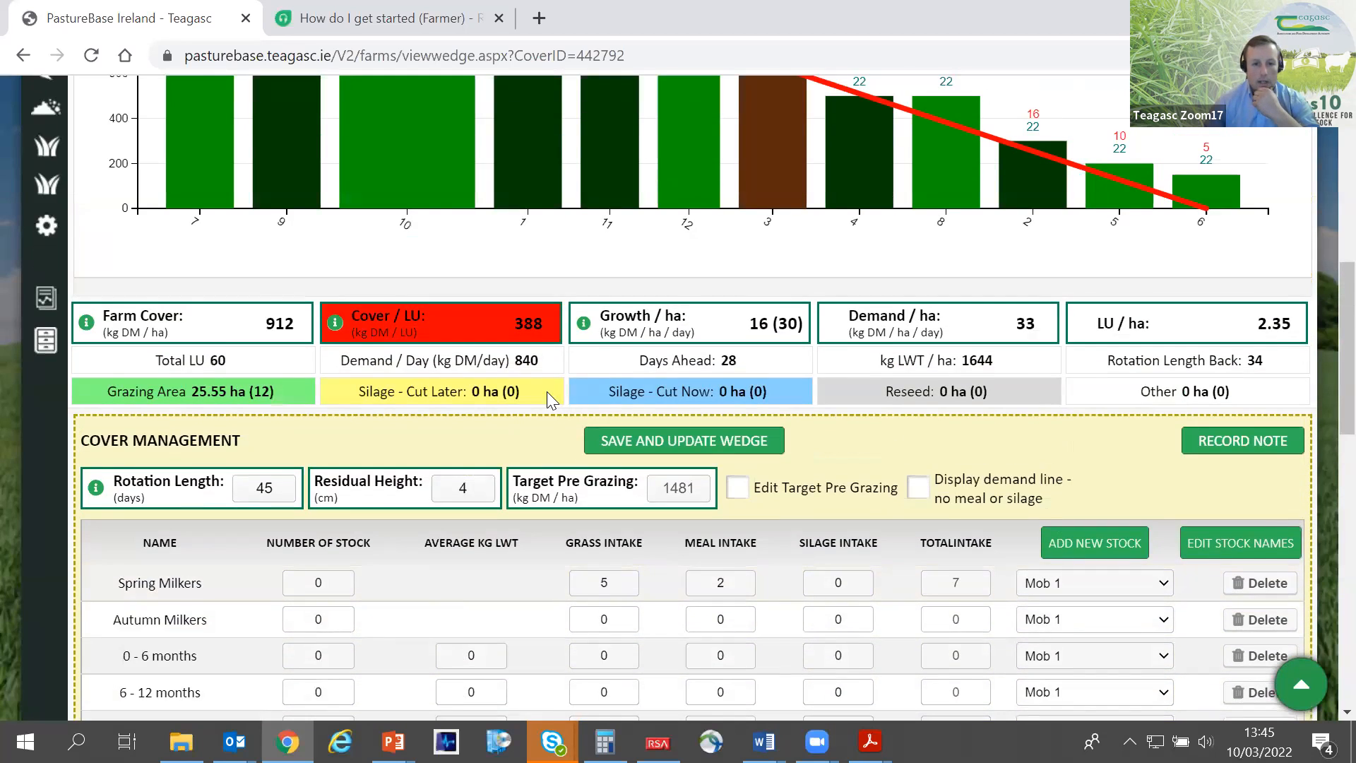
scroll(547, 391, "up", 3)
mouse_move(527, 405)
left_click_drag(541, 474, 514, 471)
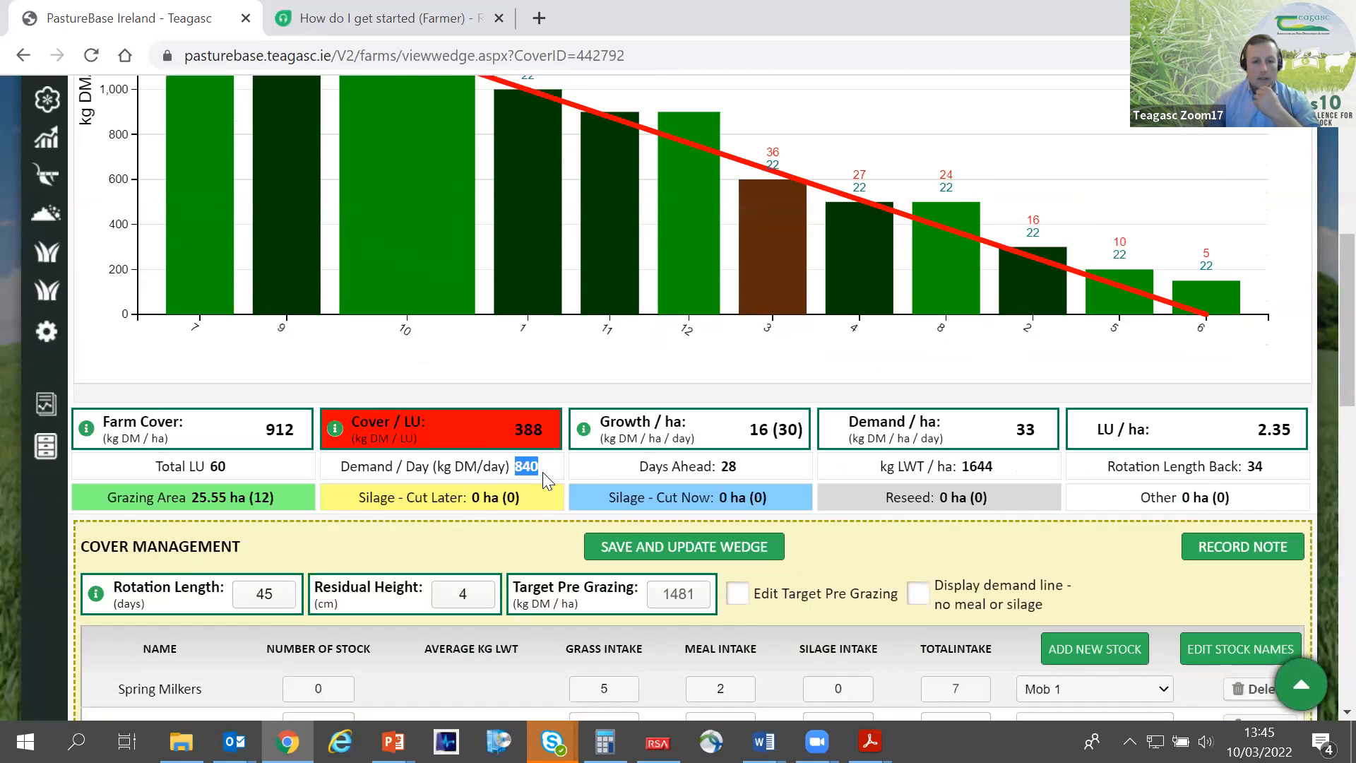
scroll(542, 472, "down", 5)
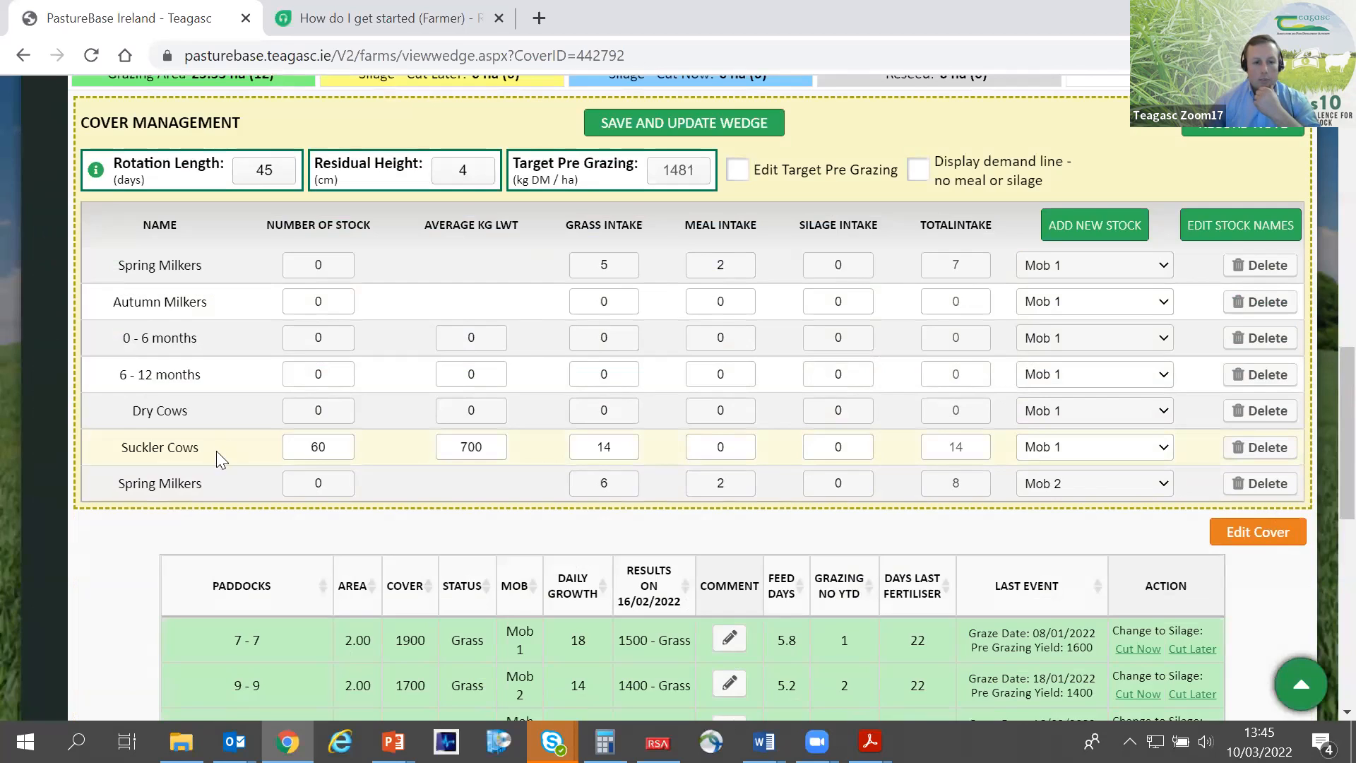
scroll(216, 450, "up", 3)
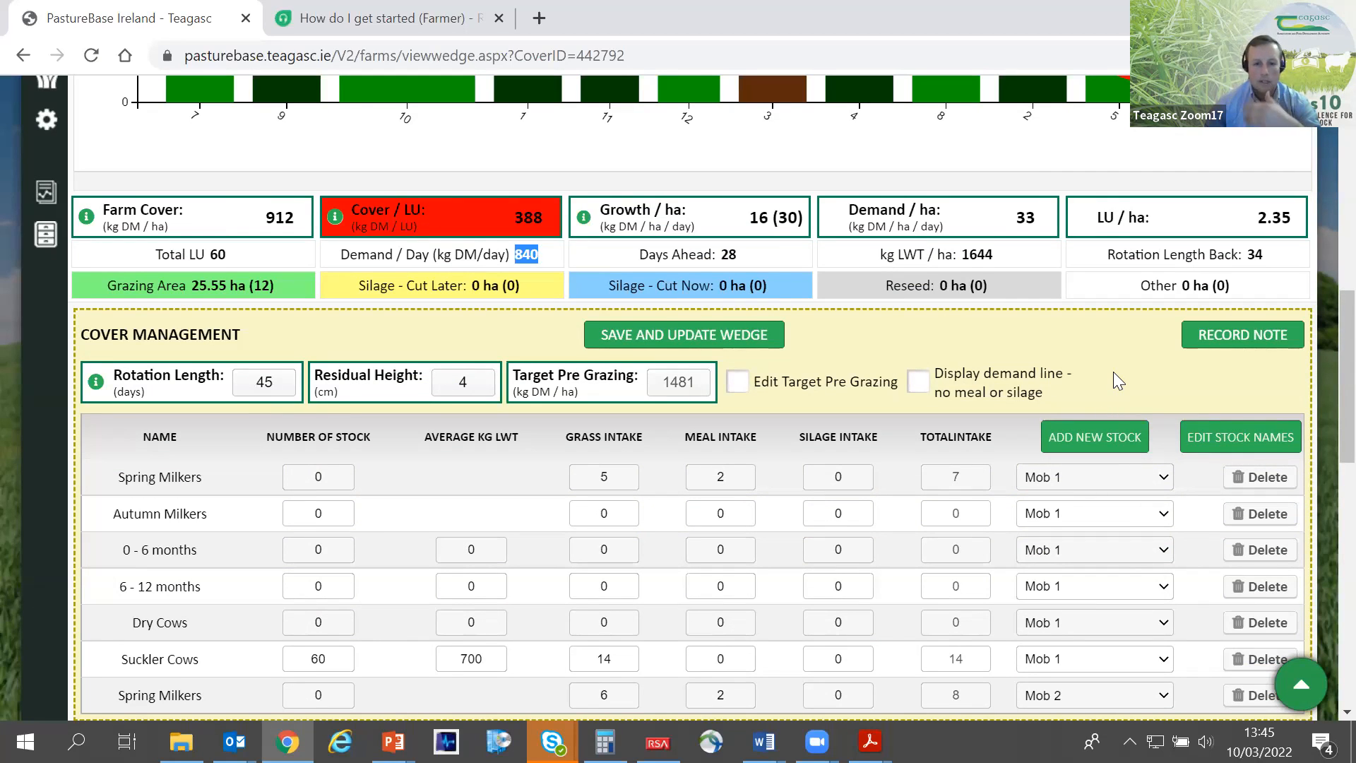
scroll(1113, 373, "down", 3)
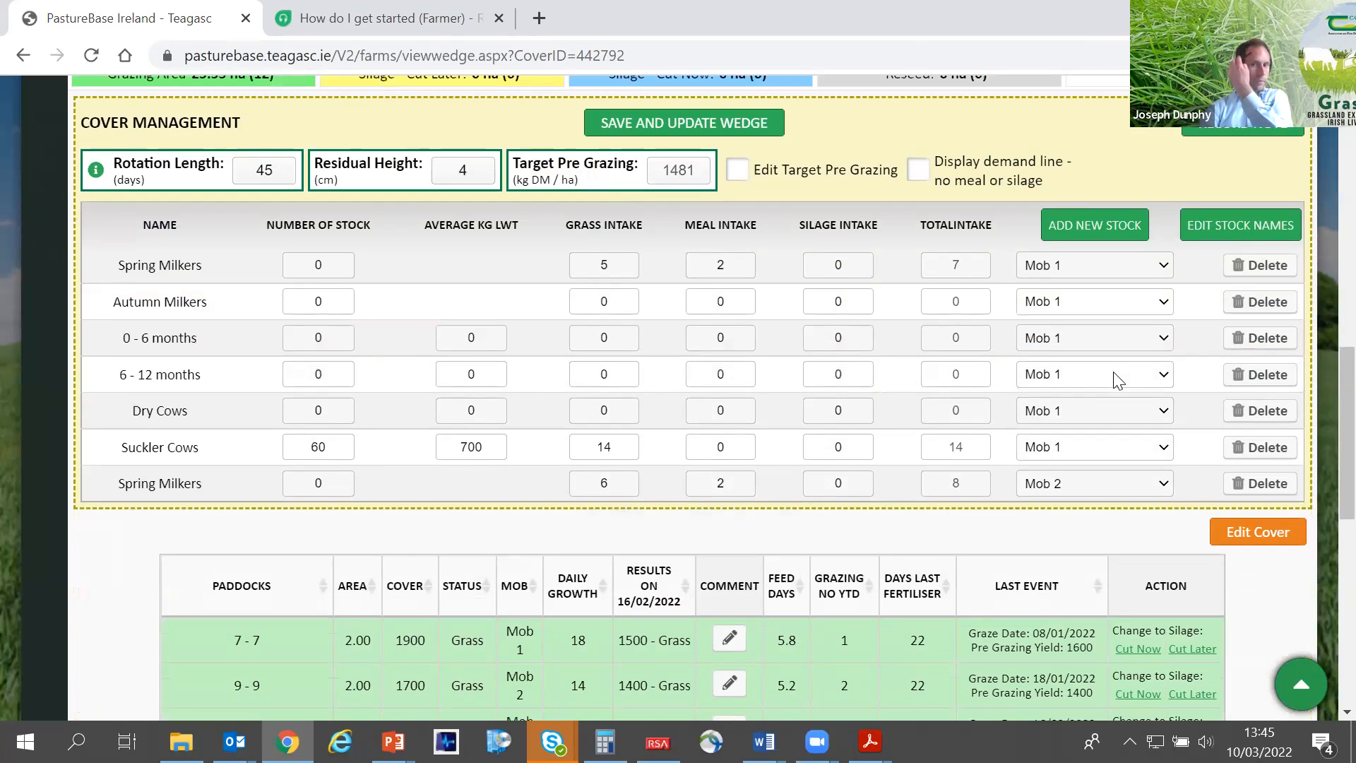
- Examine the wedge against the demand line, check the details of paddock 10, and highlight the farm cover figure
scroll(1118, 380, "up", 3)
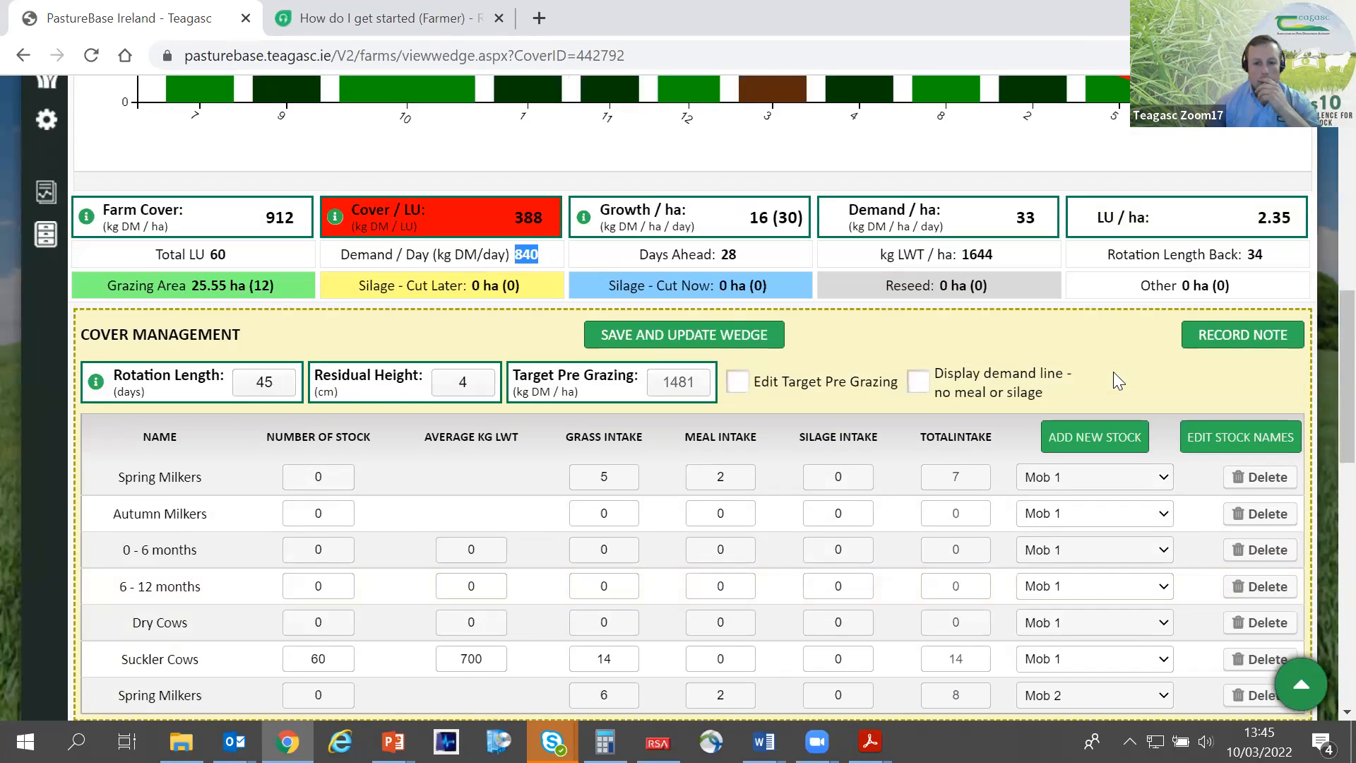
scroll(1113, 371, "up", 7)
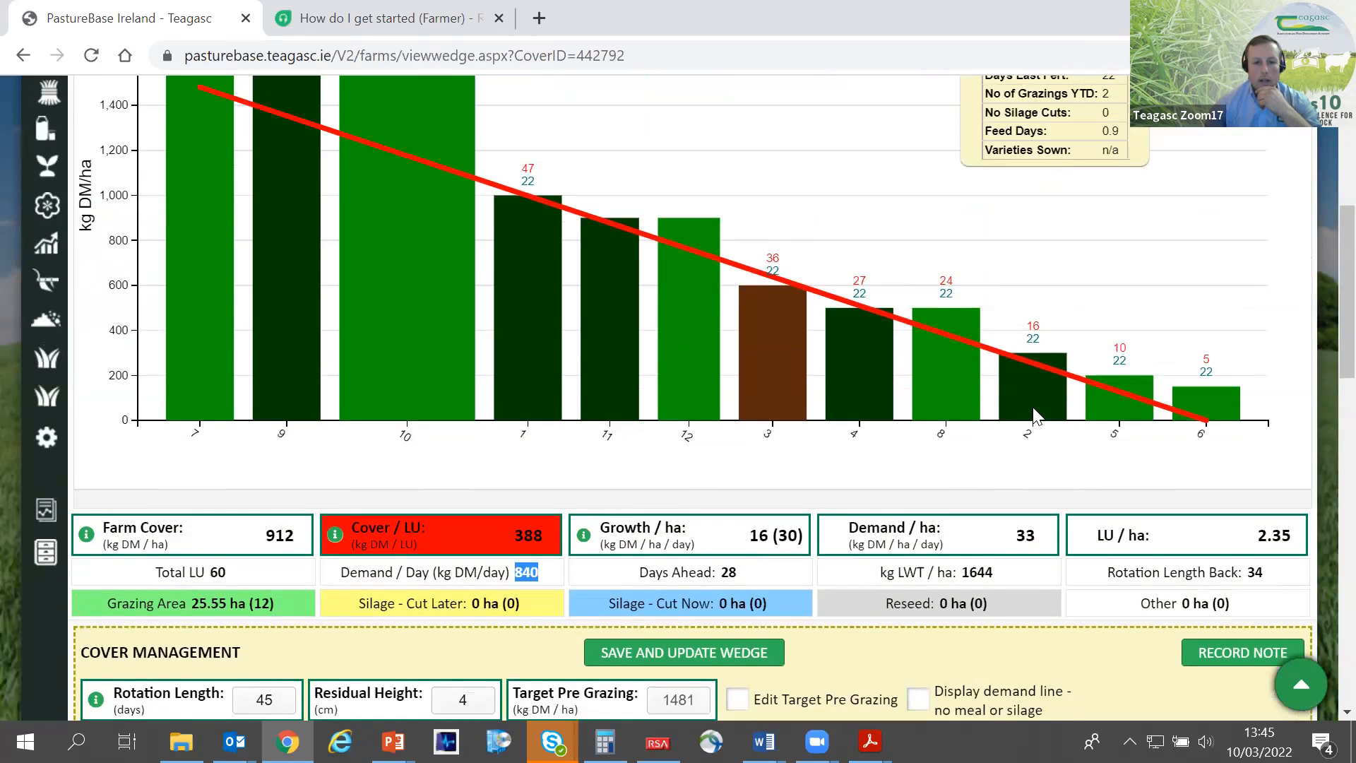
scroll(1038, 417, "down", 3)
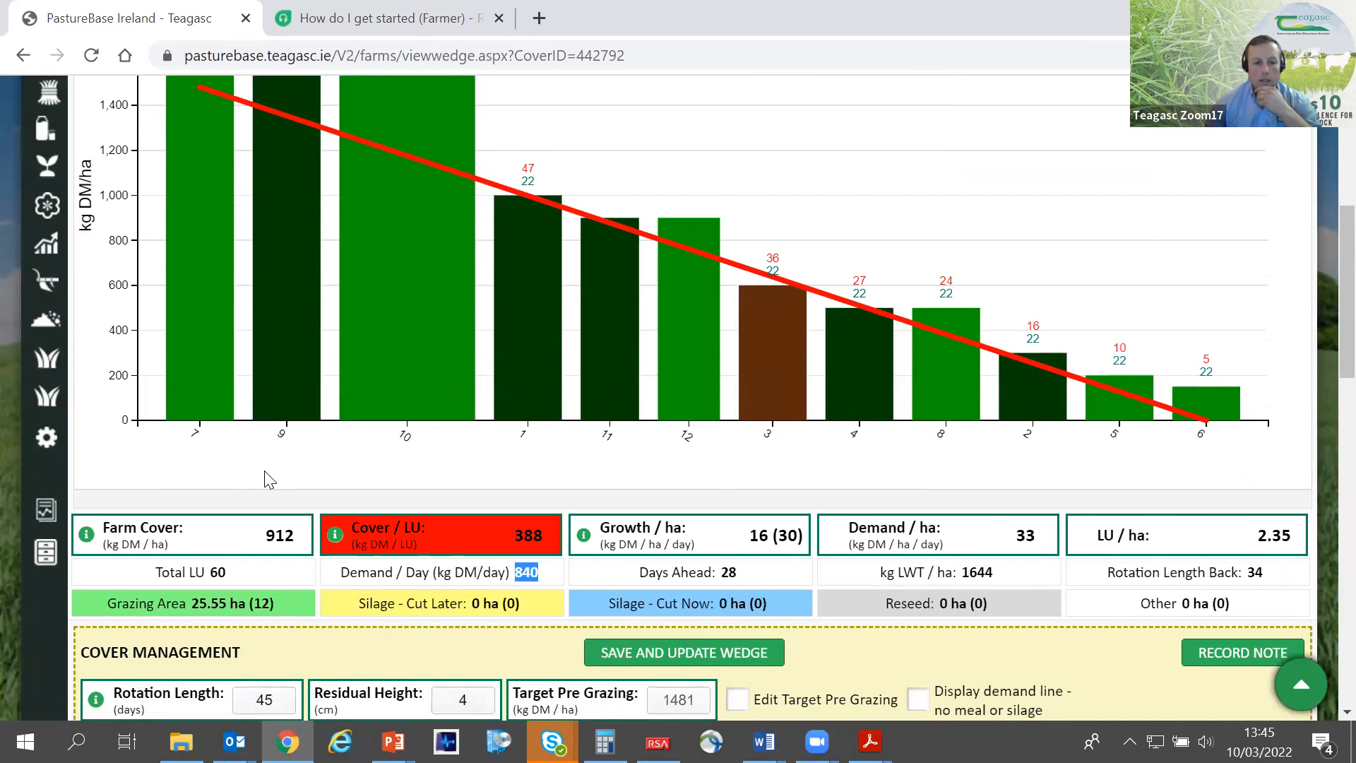
scroll(269, 479, "up", 3)
mouse_move(388, 434)
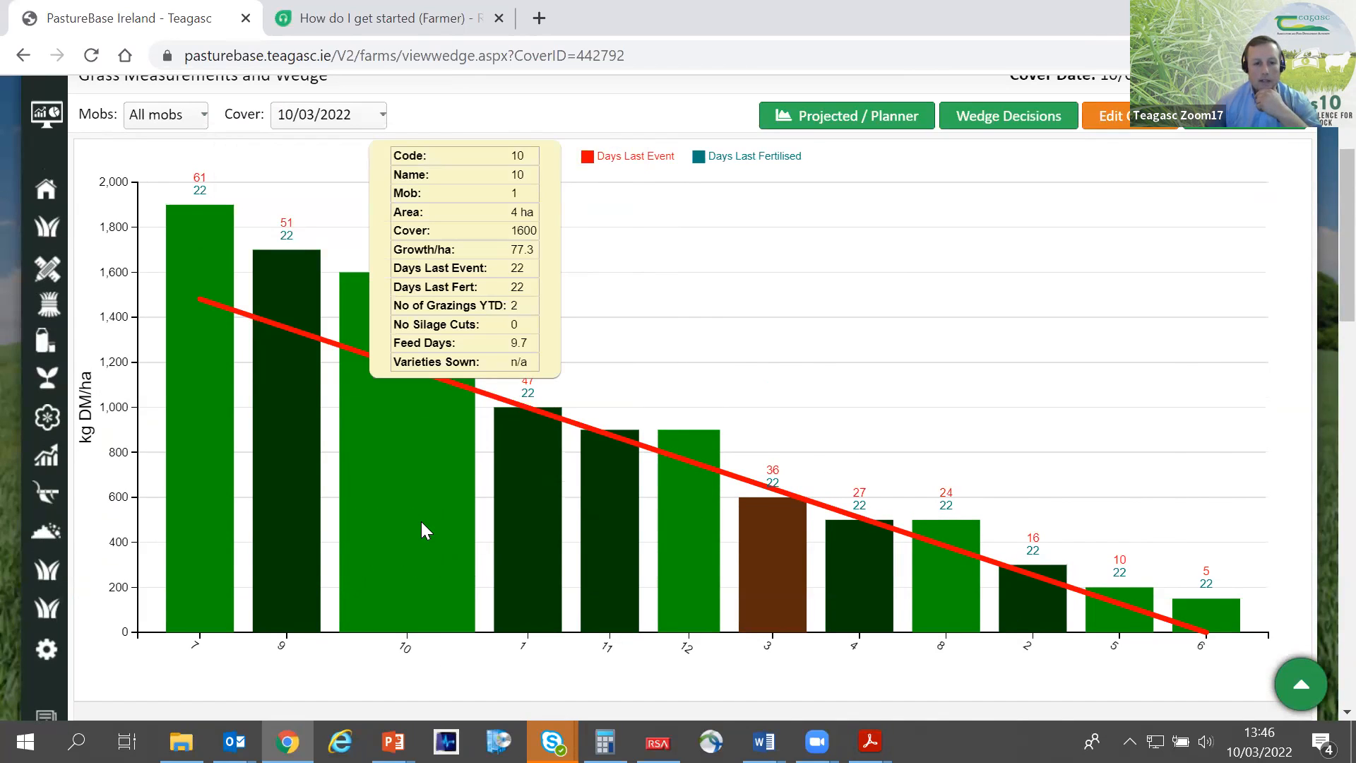
scroll(425, 537, "down", 3)
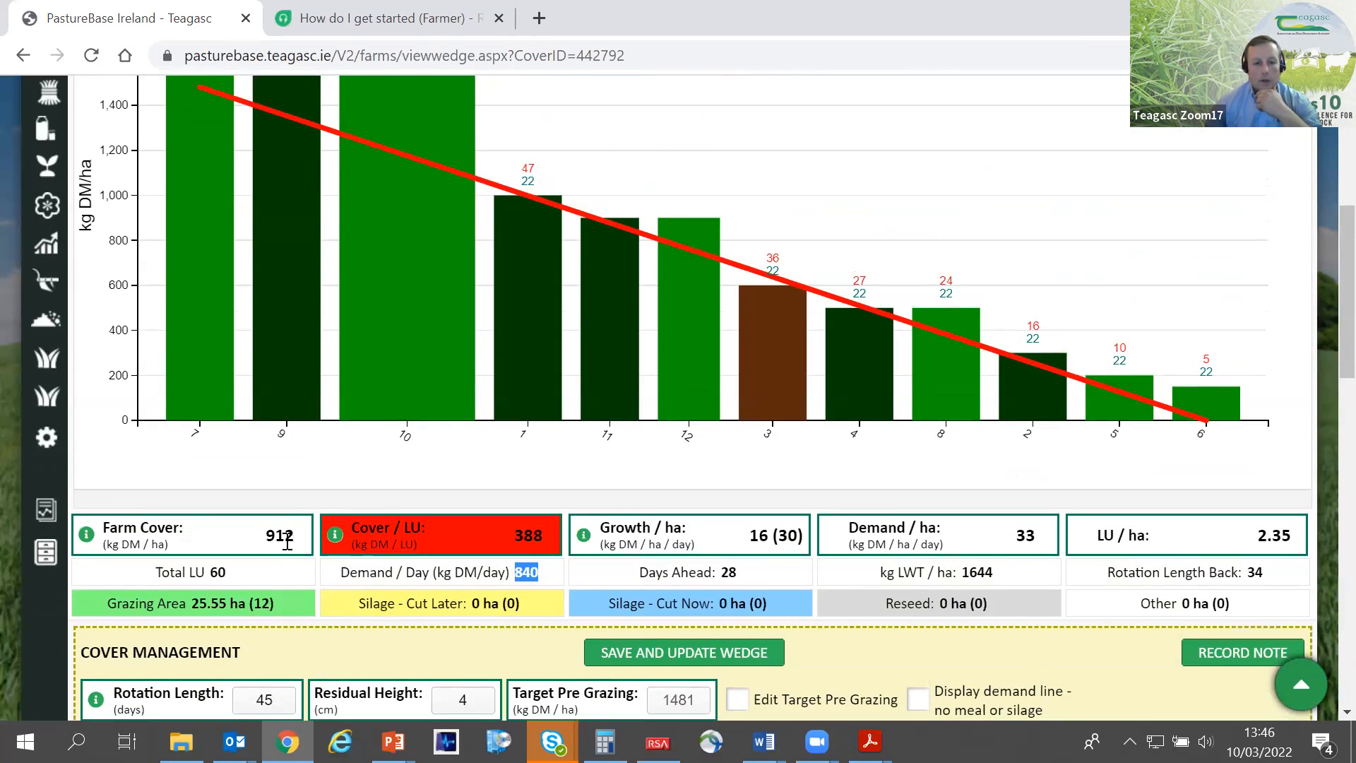
left_click_drag(292, 535, 263, 535)
scroll(329, 494, "up", 3)
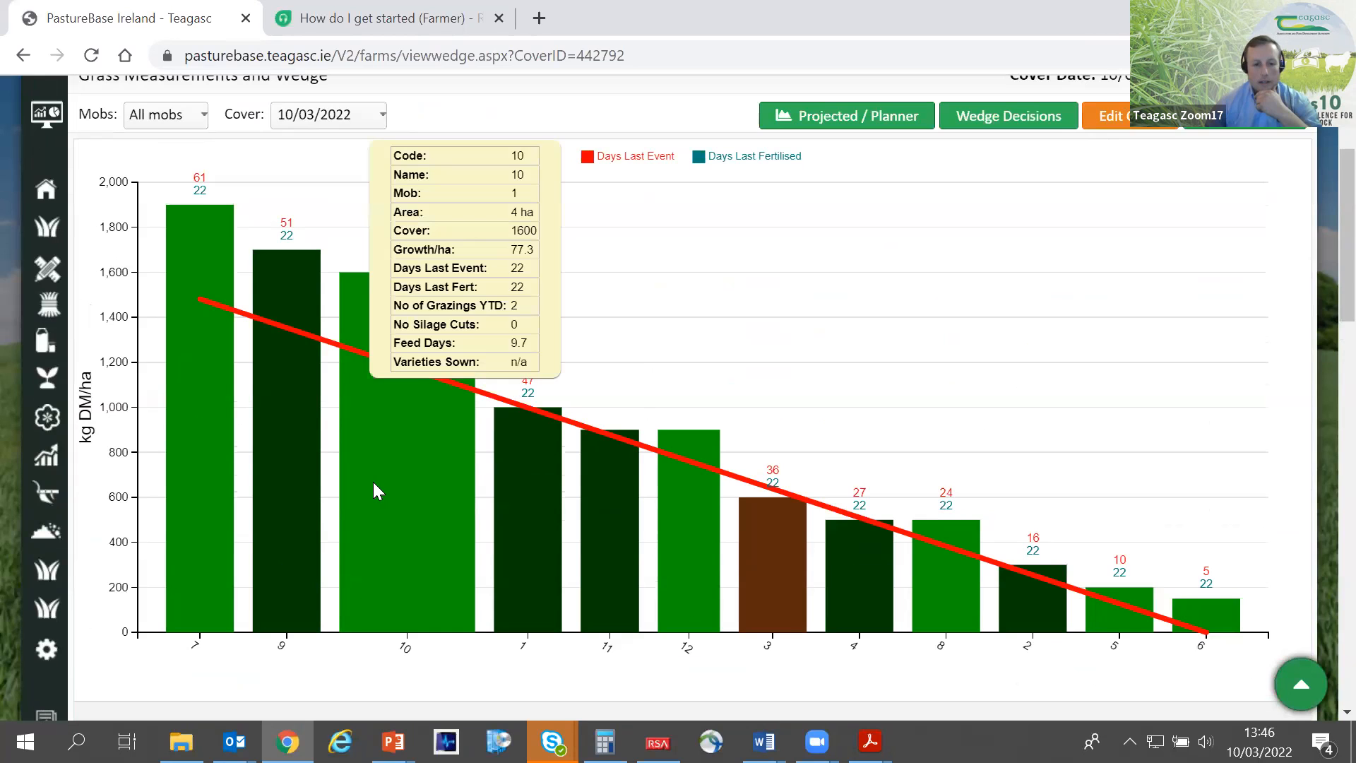
- Review the feed days of paddocks 7, 9 and 10 in the paddock table, highlighting their values
scroll(424, 634, "down", 15)
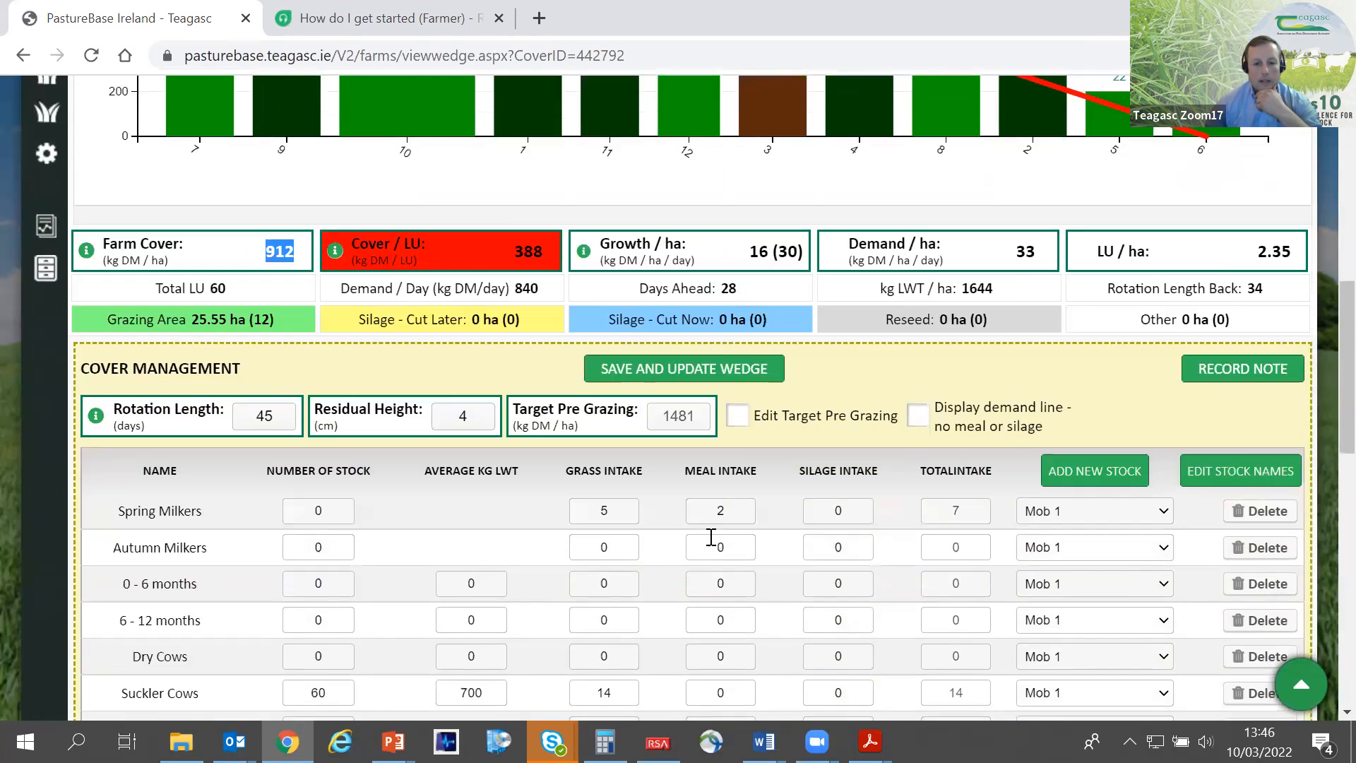
scroll(738, 536, "down", 1)
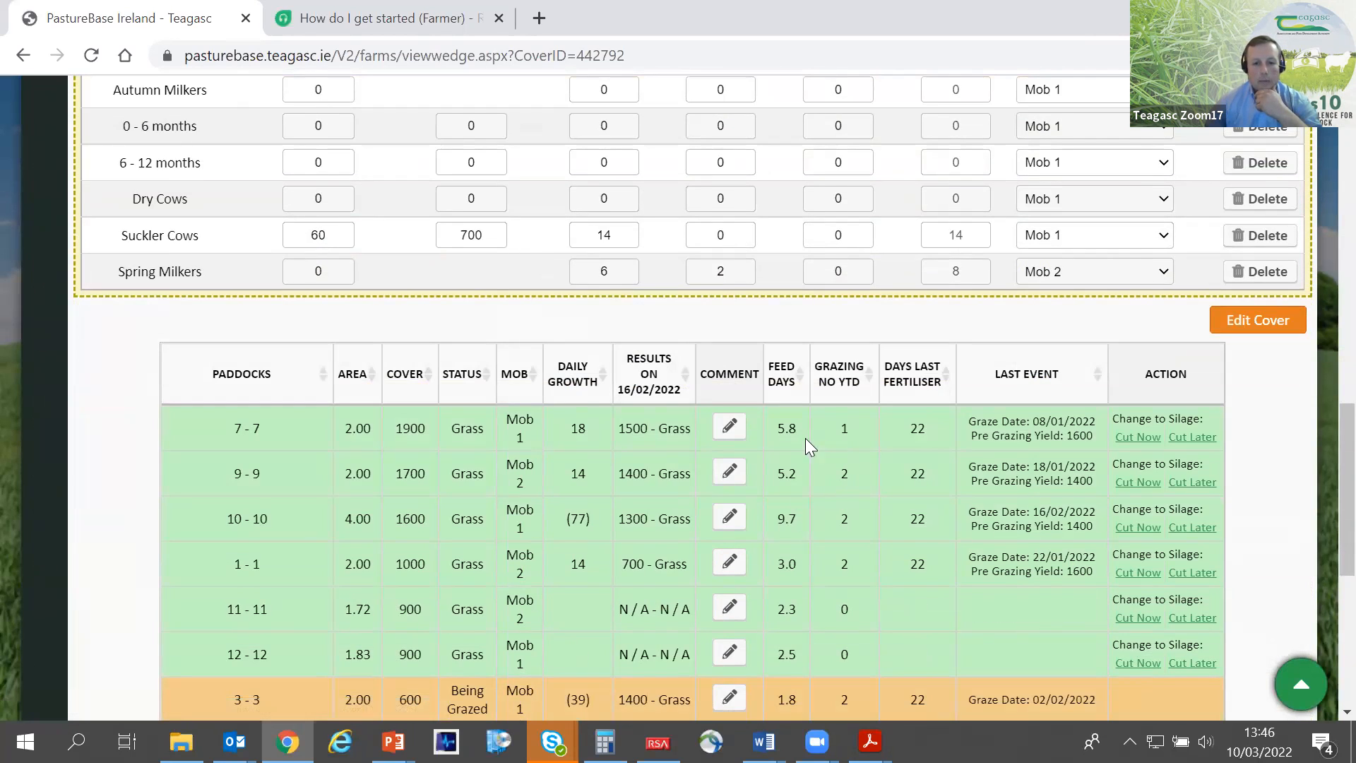
left_click_drag(778, 428, 802, 522)
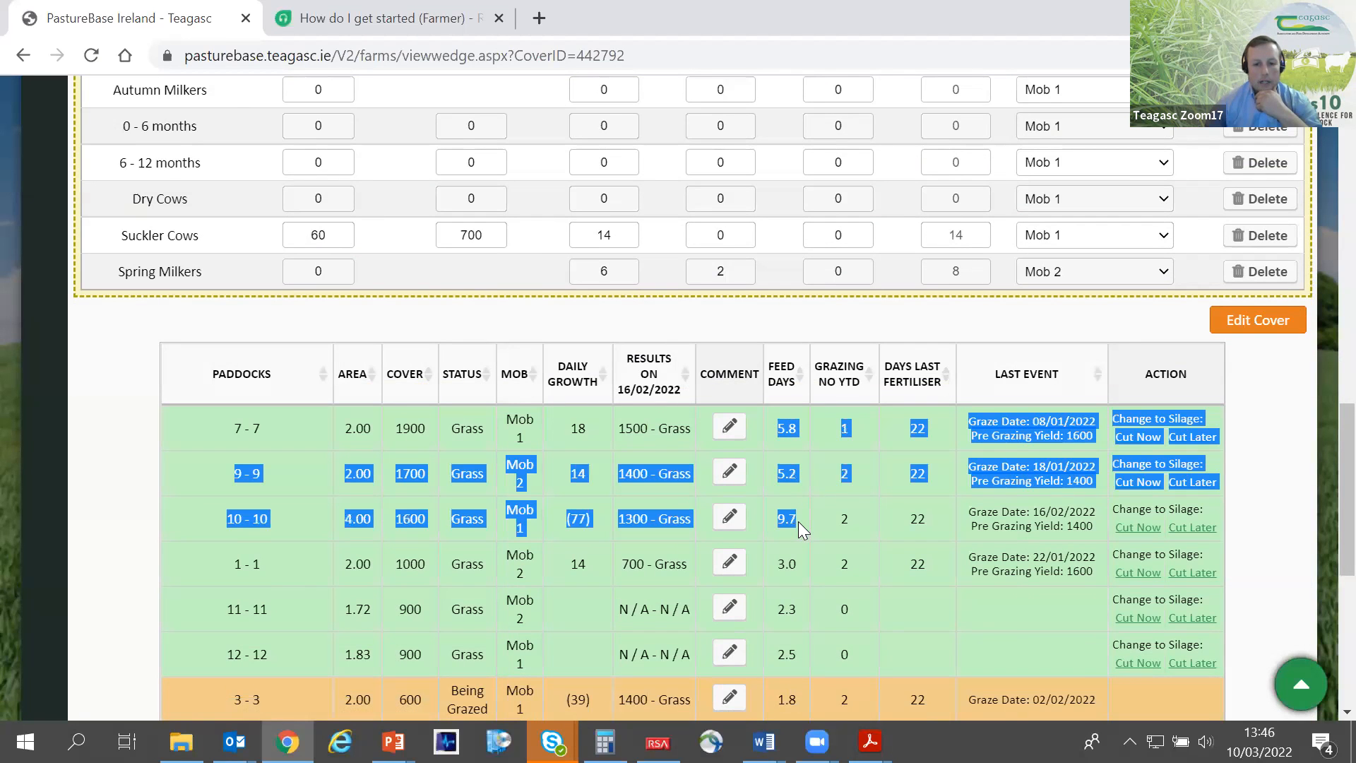
scroll(807, 521, "up", 10)
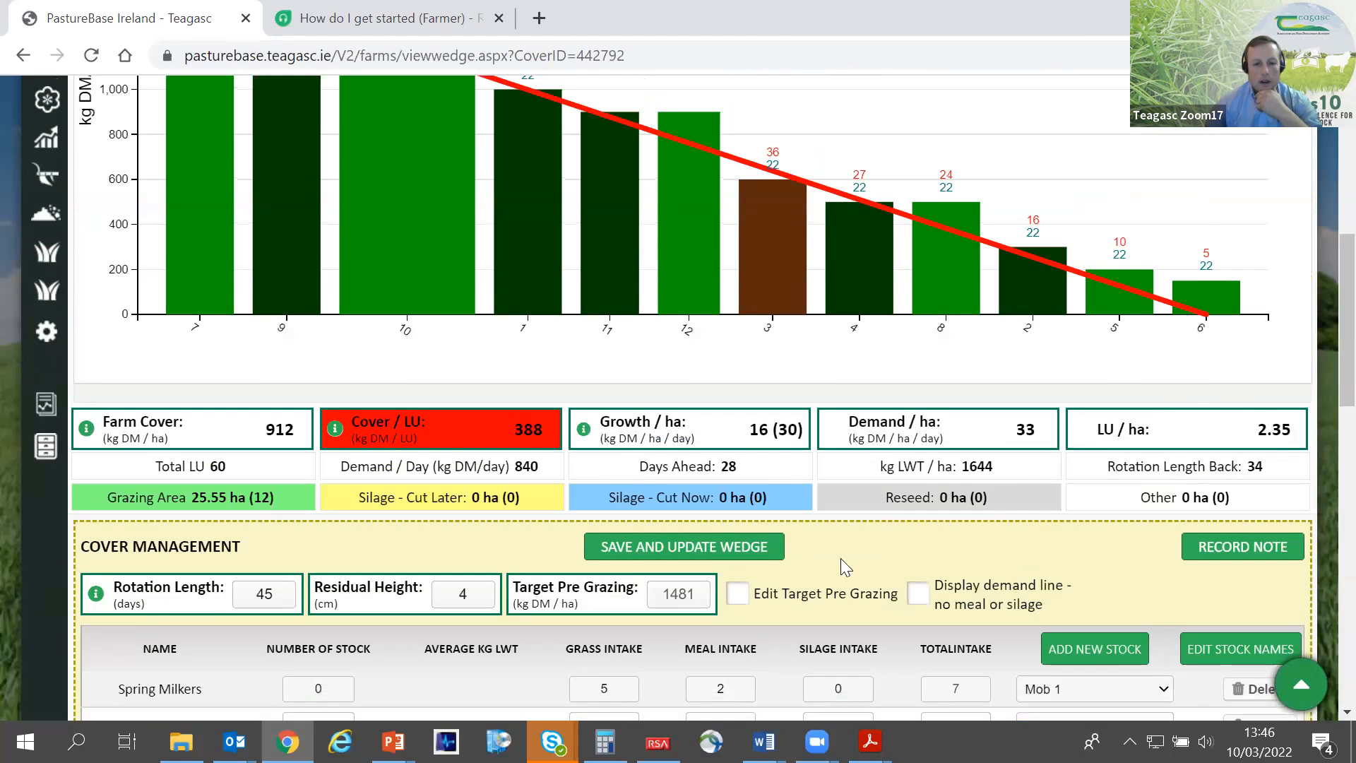
- Set the number of Suckler Cows in Mob 1 to 90, and save and update the wedge
scroll(841, 559, "down", 4)
double_click(312, 553)
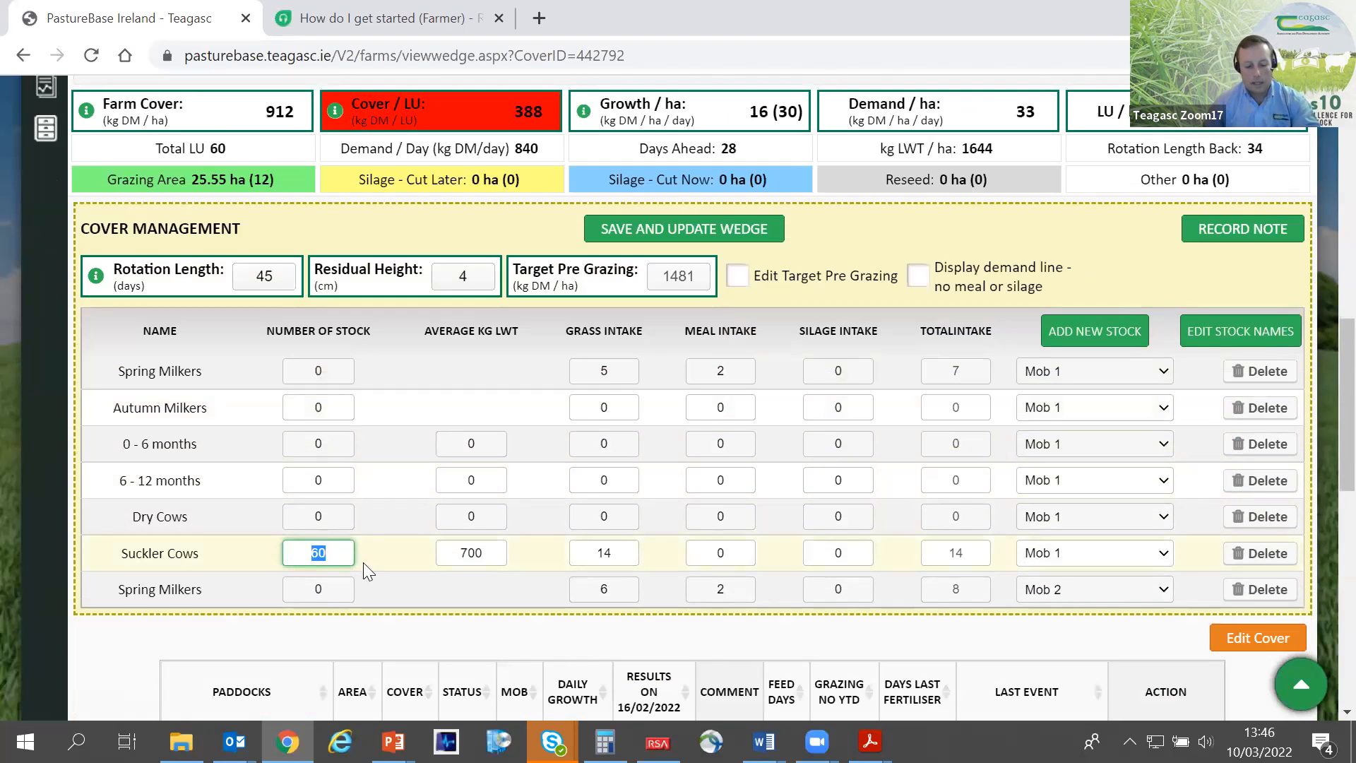
scroll(437, 442, "up", 1)
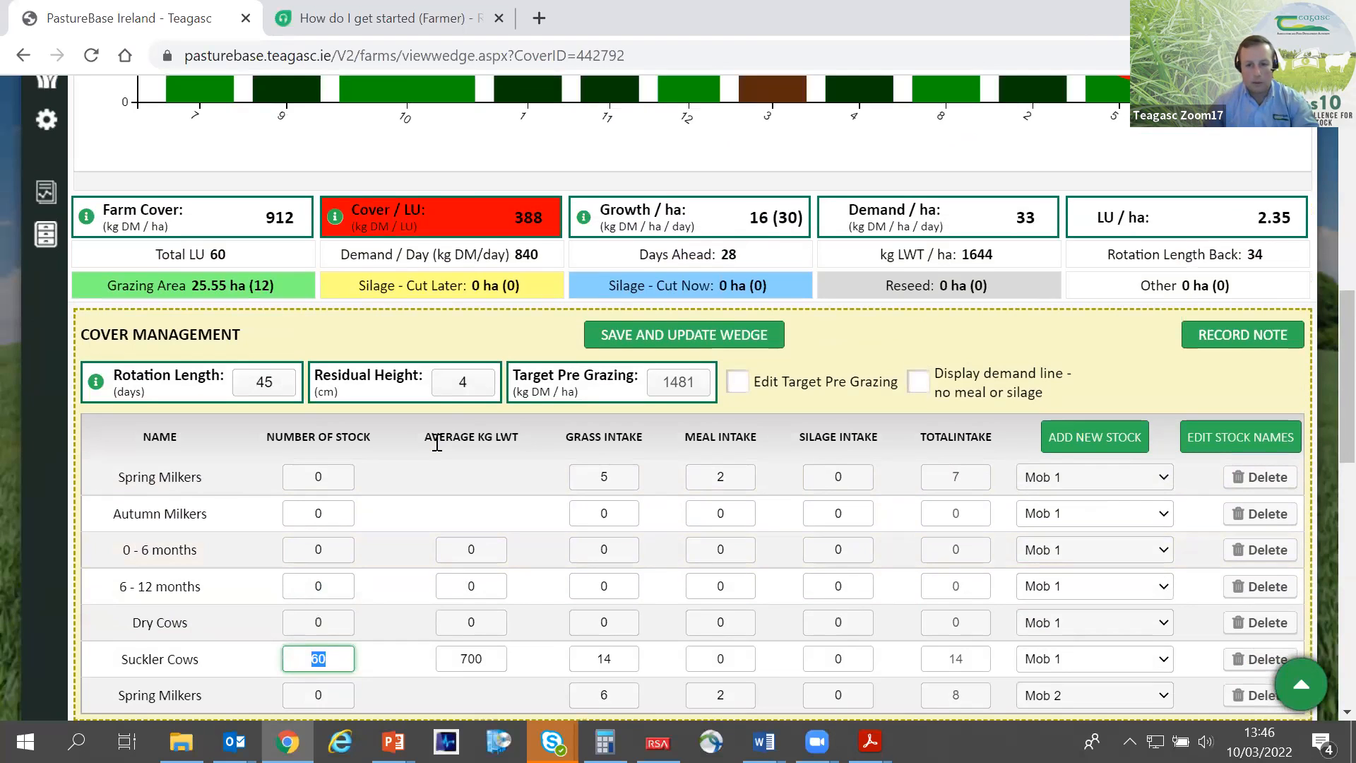
scroll(437, 443, "down", 1)
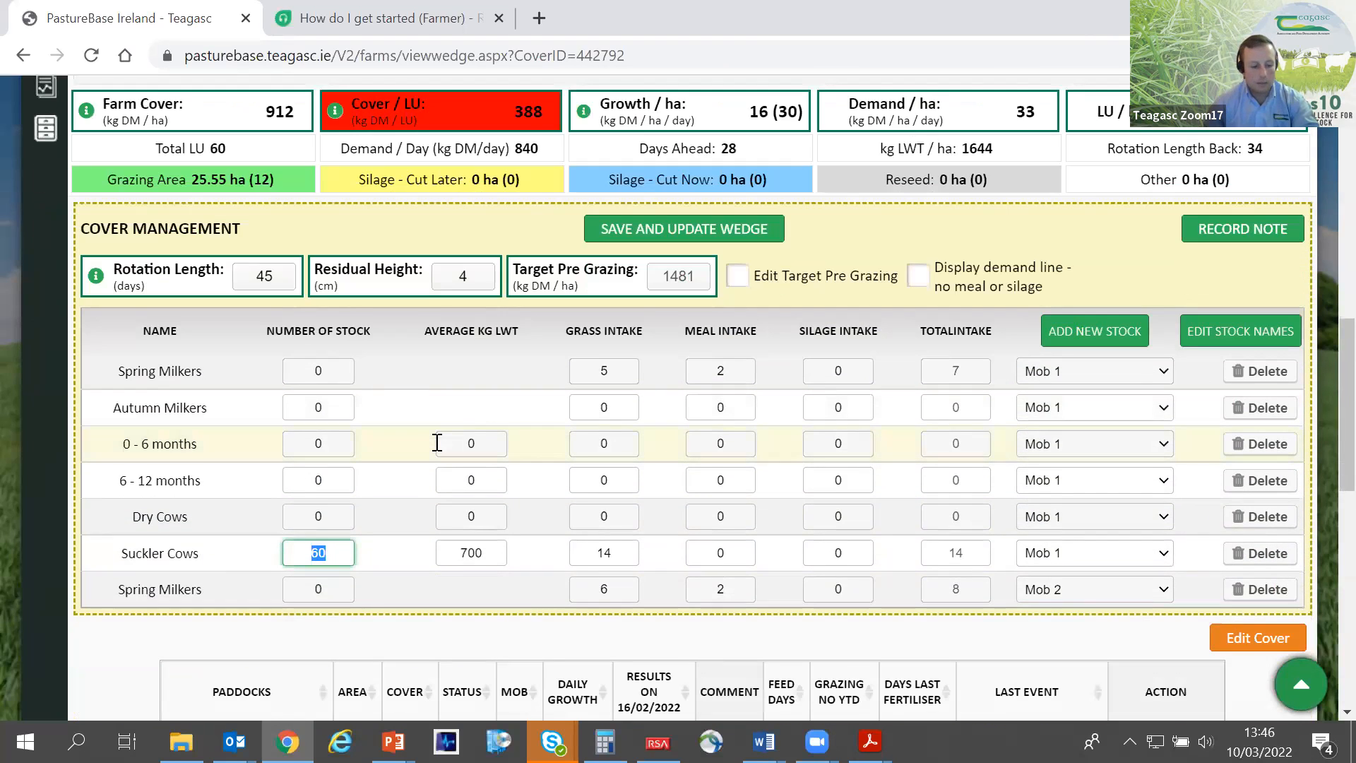
type("110")
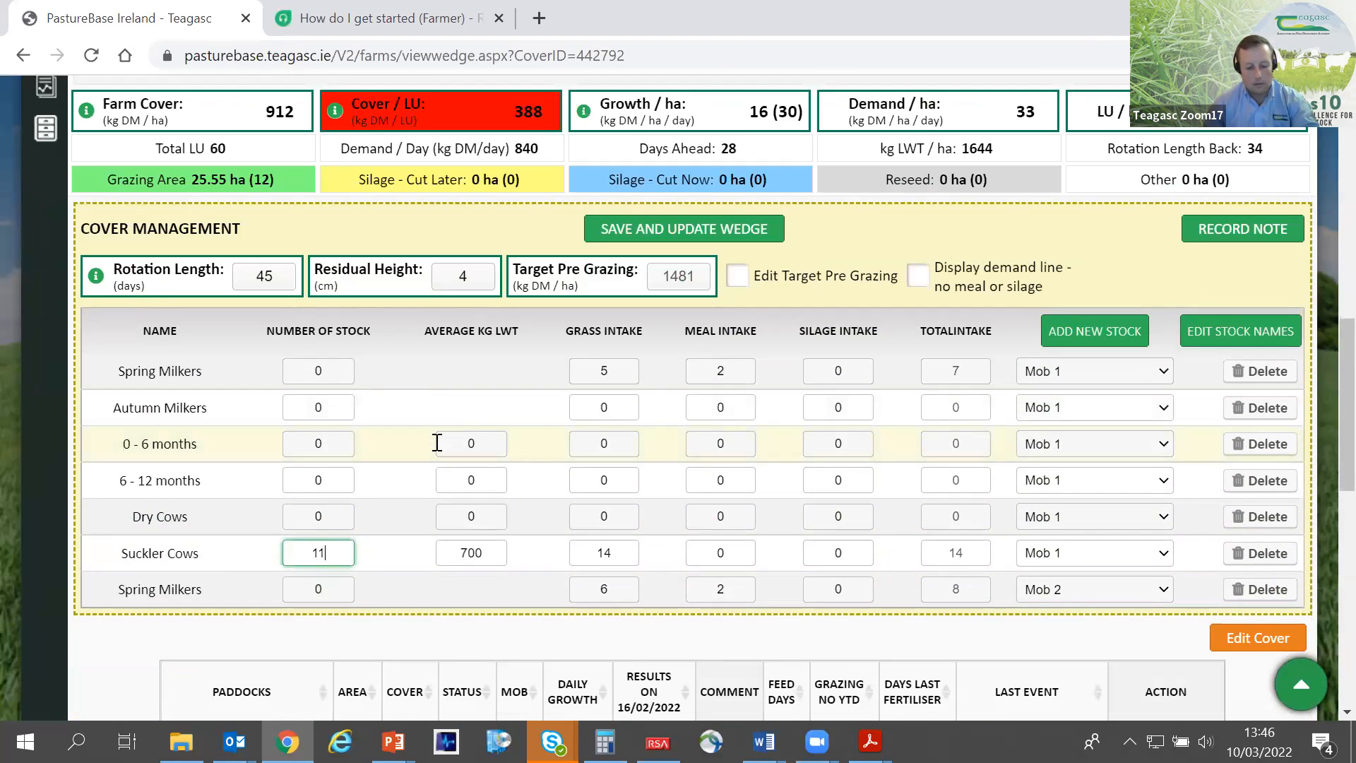
key("BackSpace")
key("BackSpace")
key("BackSpace")
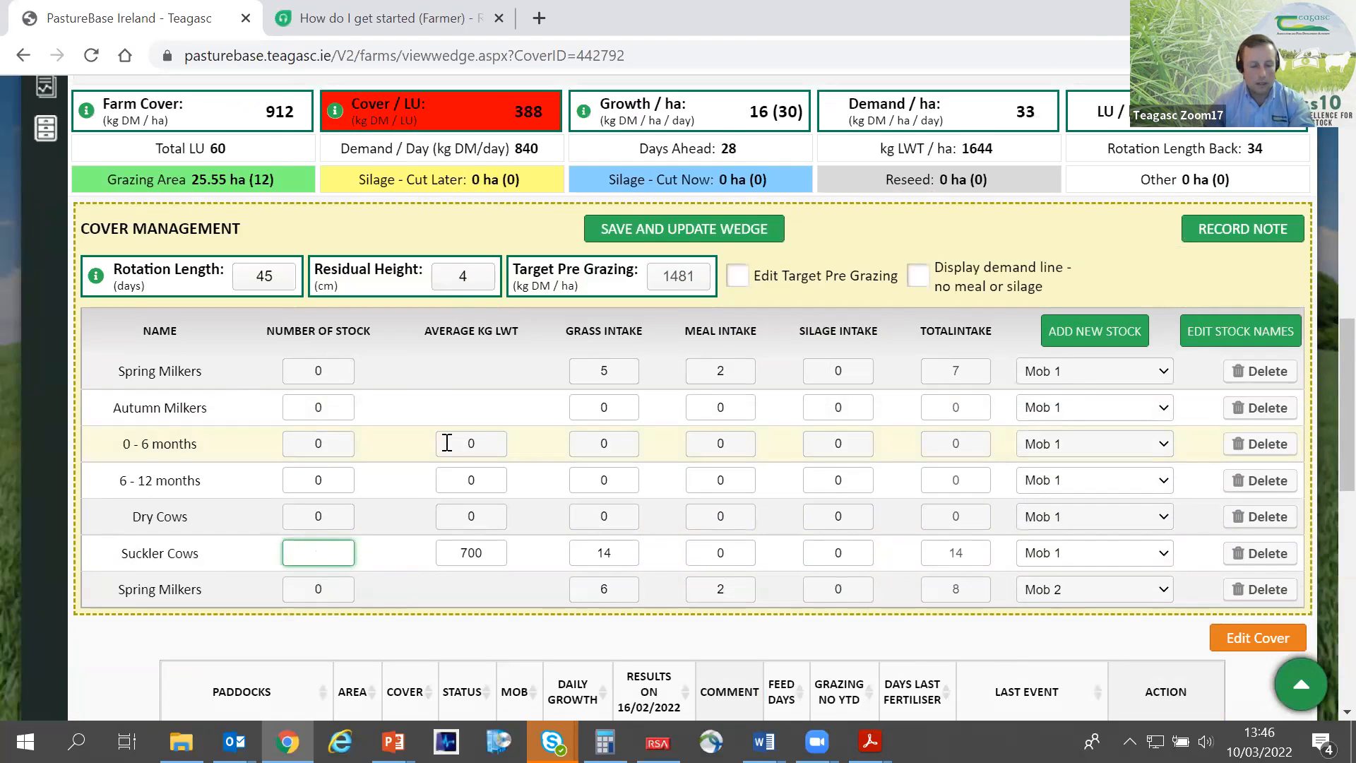
type("90")
scroll(681, 236, "up", 1)
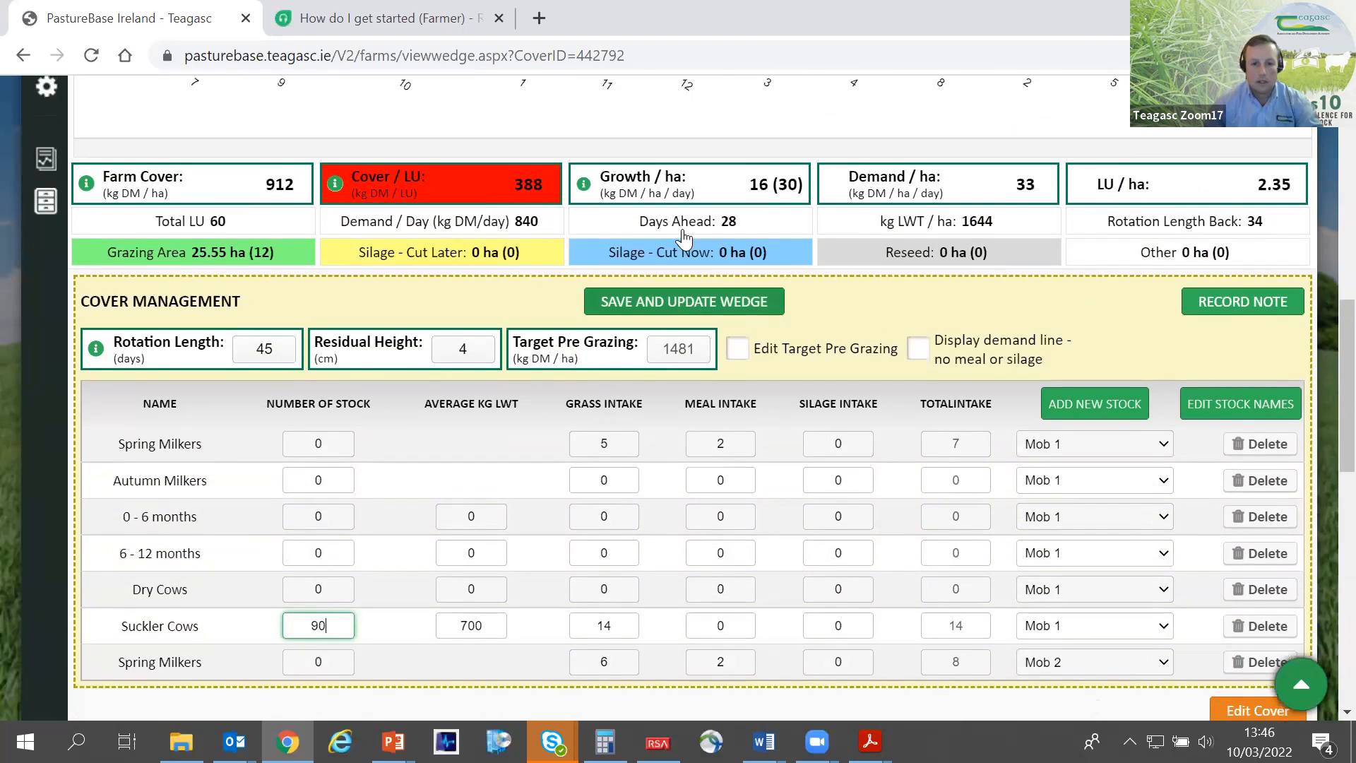
left_click(680, 345)
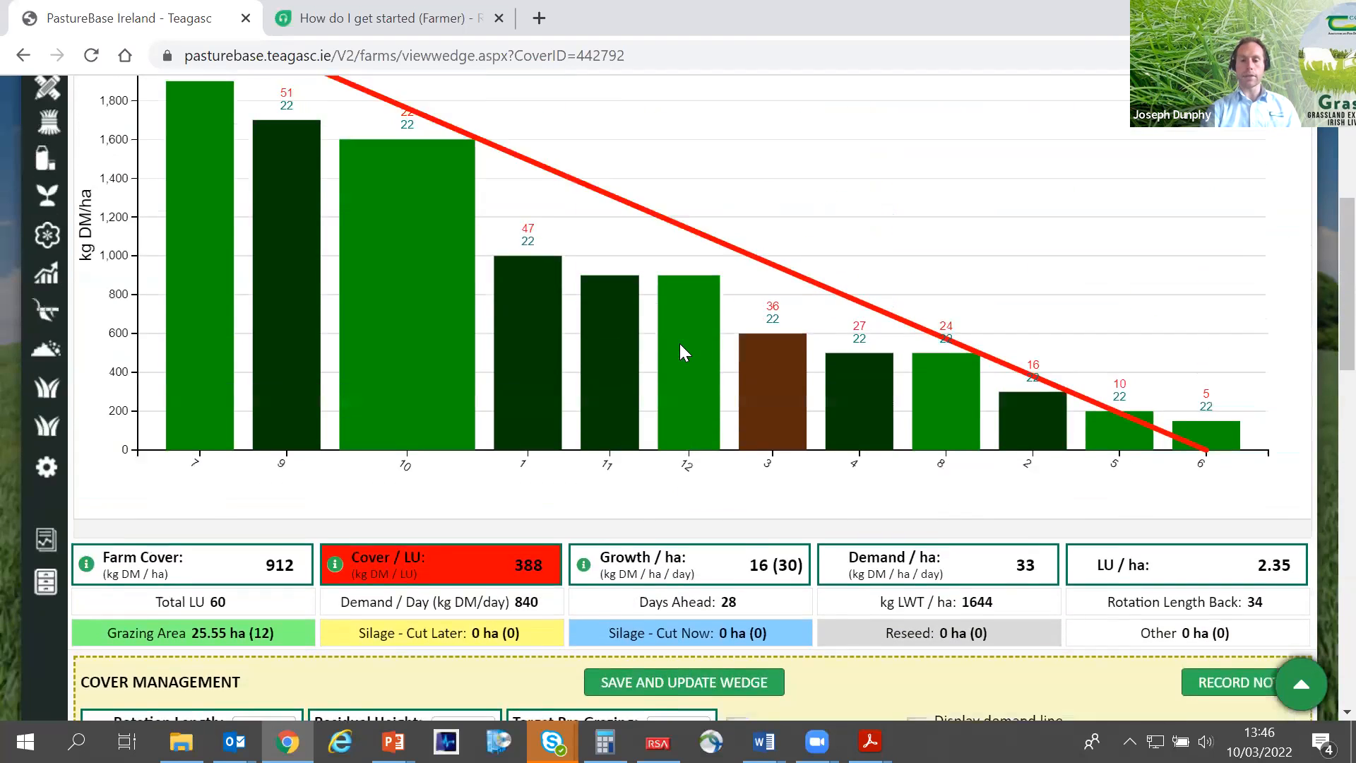
- Set the rotation length to 20 days, and save and update the wedge
scroll(680, 343, "up", 2)
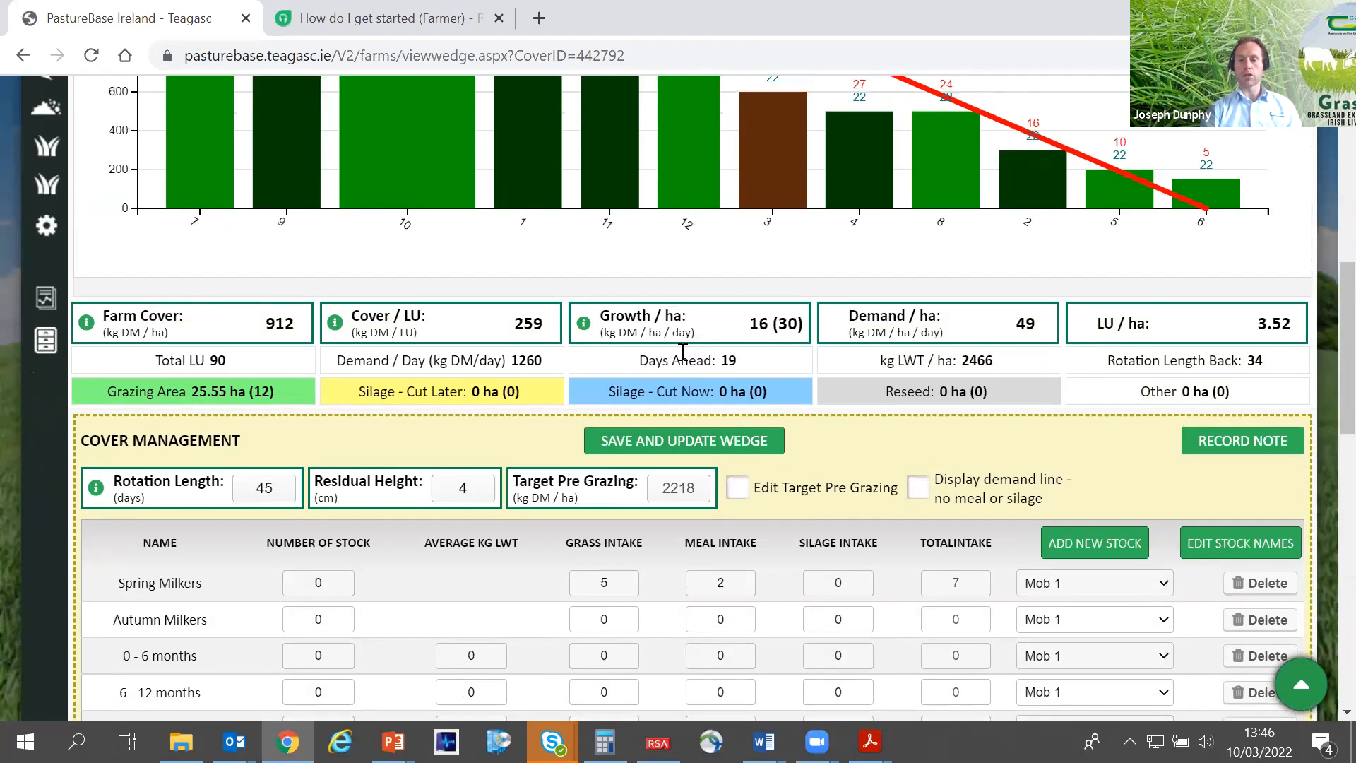
scroll(878, 371, "up", 3)
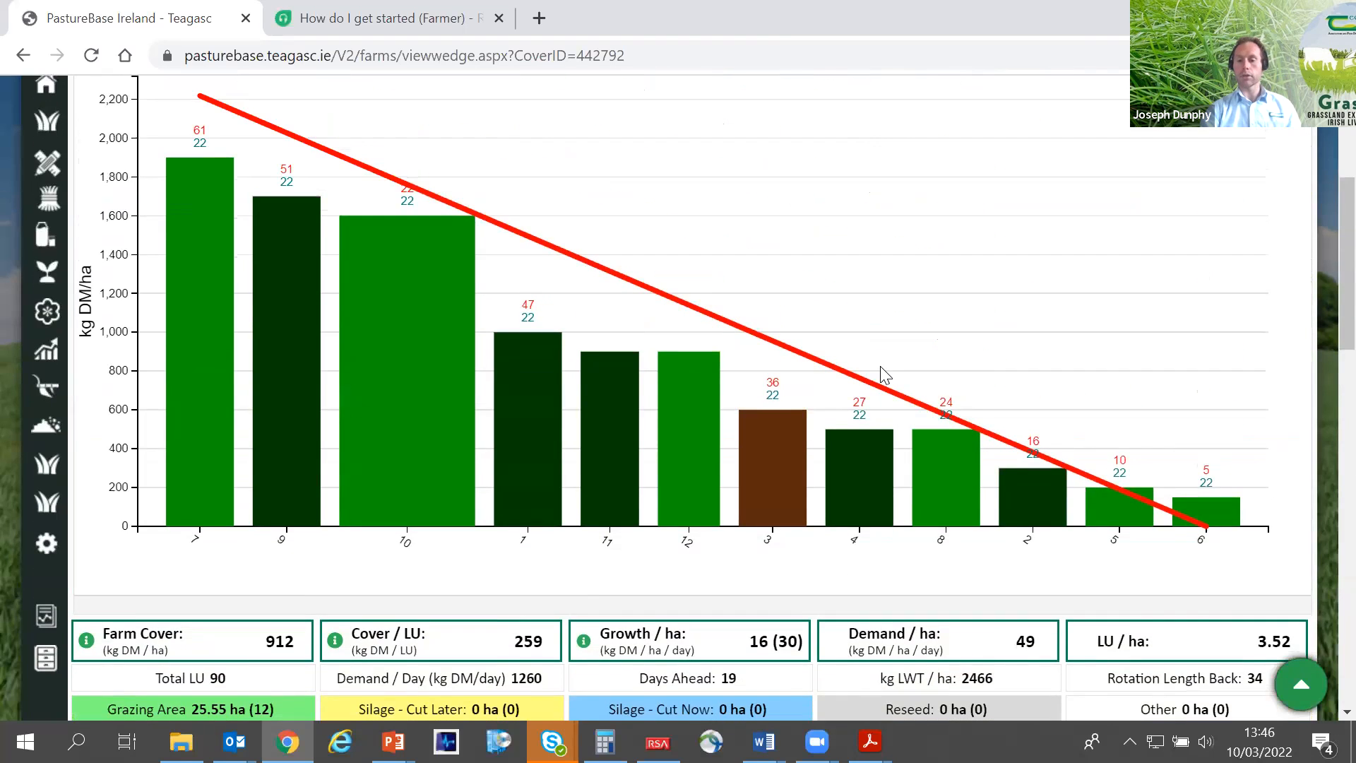
scroll(668, 415, "down", 2)
double_click(249, 595)
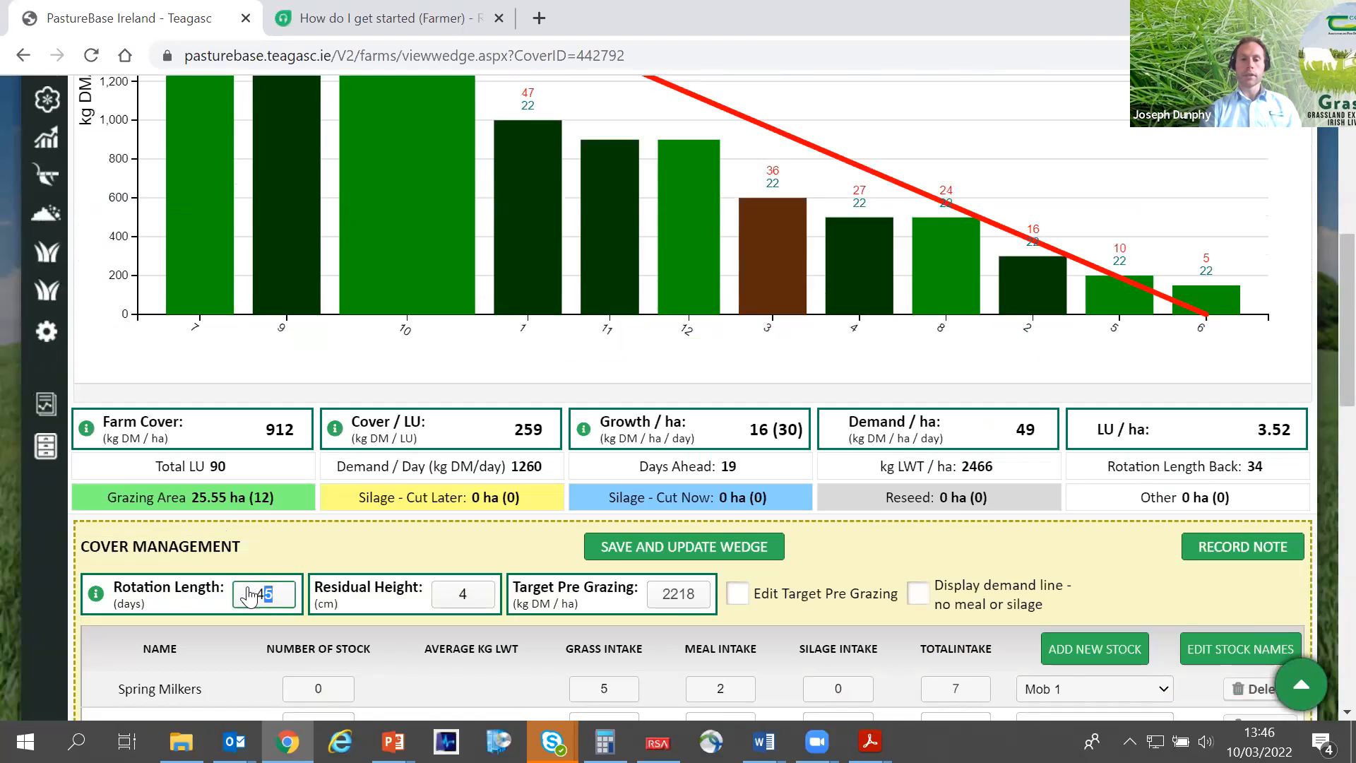
type("20")
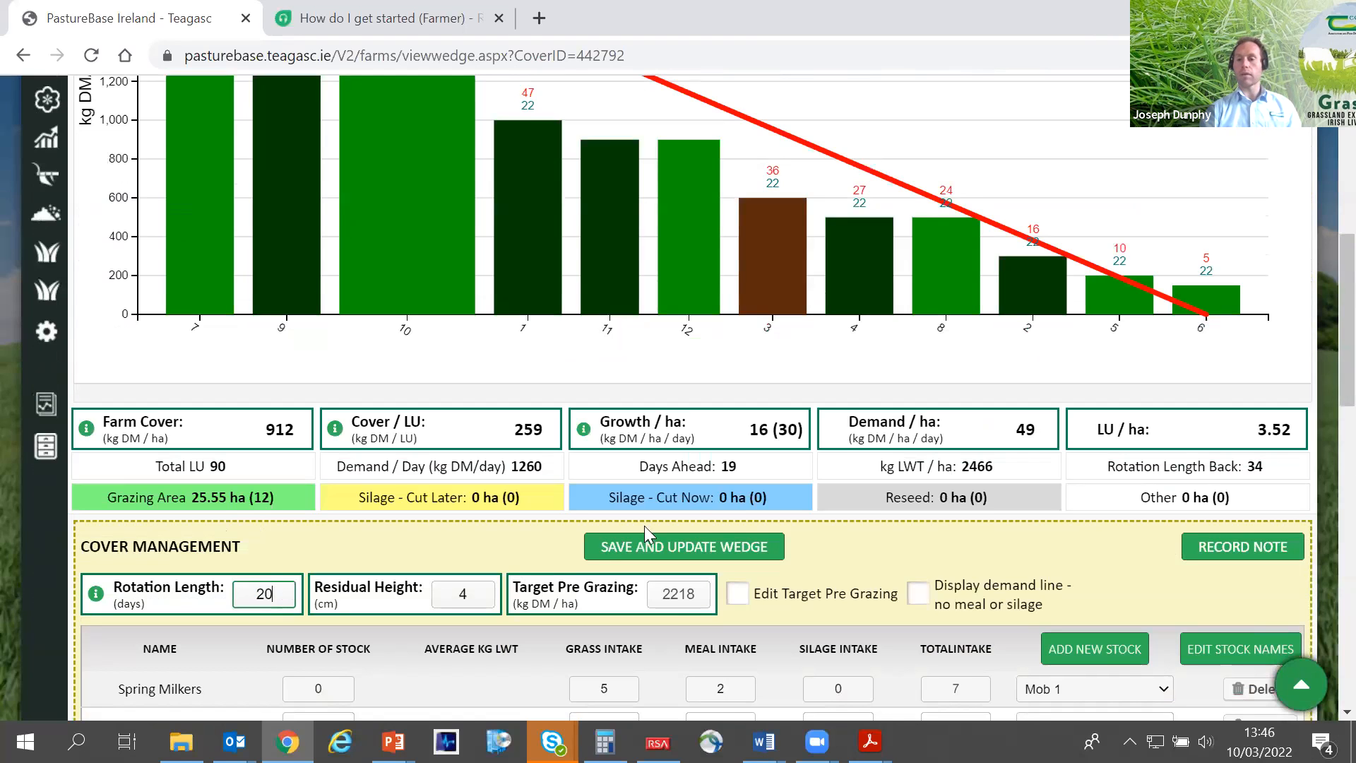
left_click(695, 550)
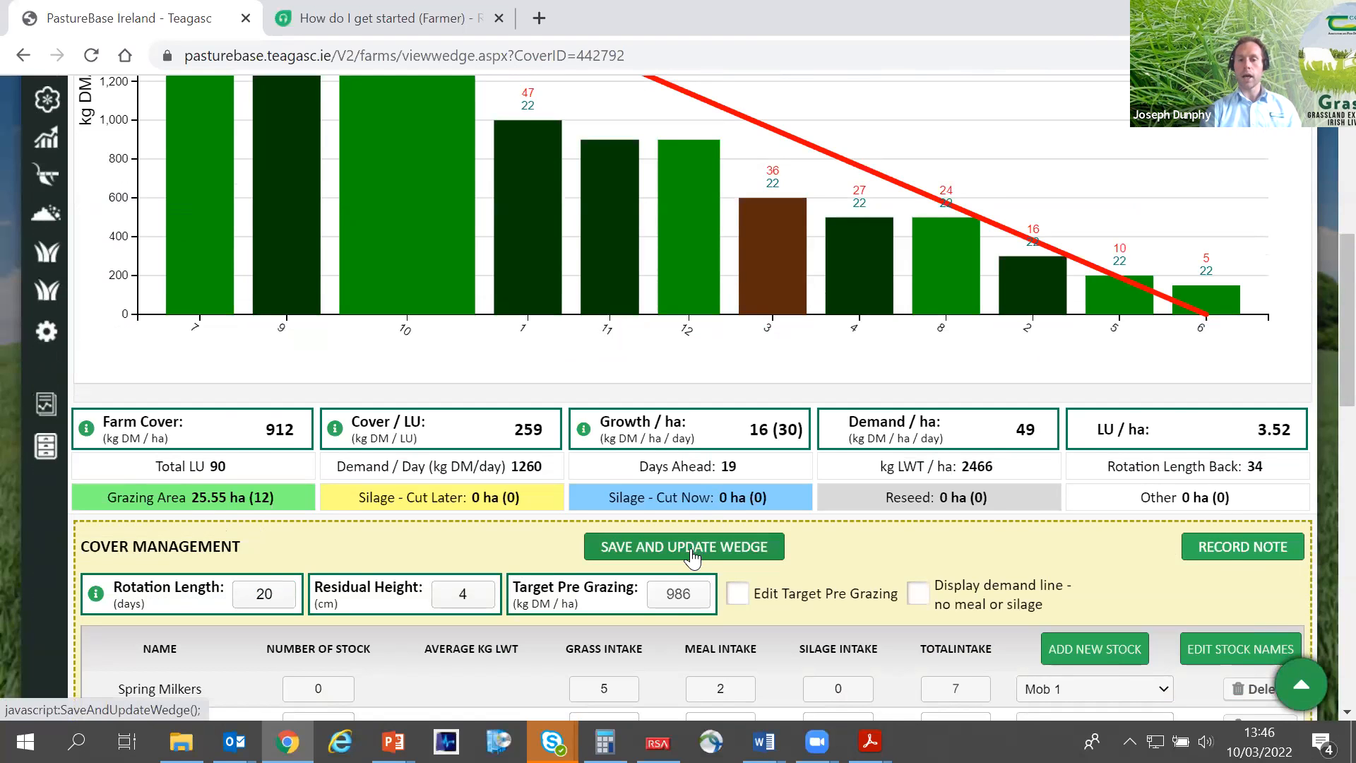
scroll(692, 554, "up", 1)
scroll(692, 558, "up", 1)
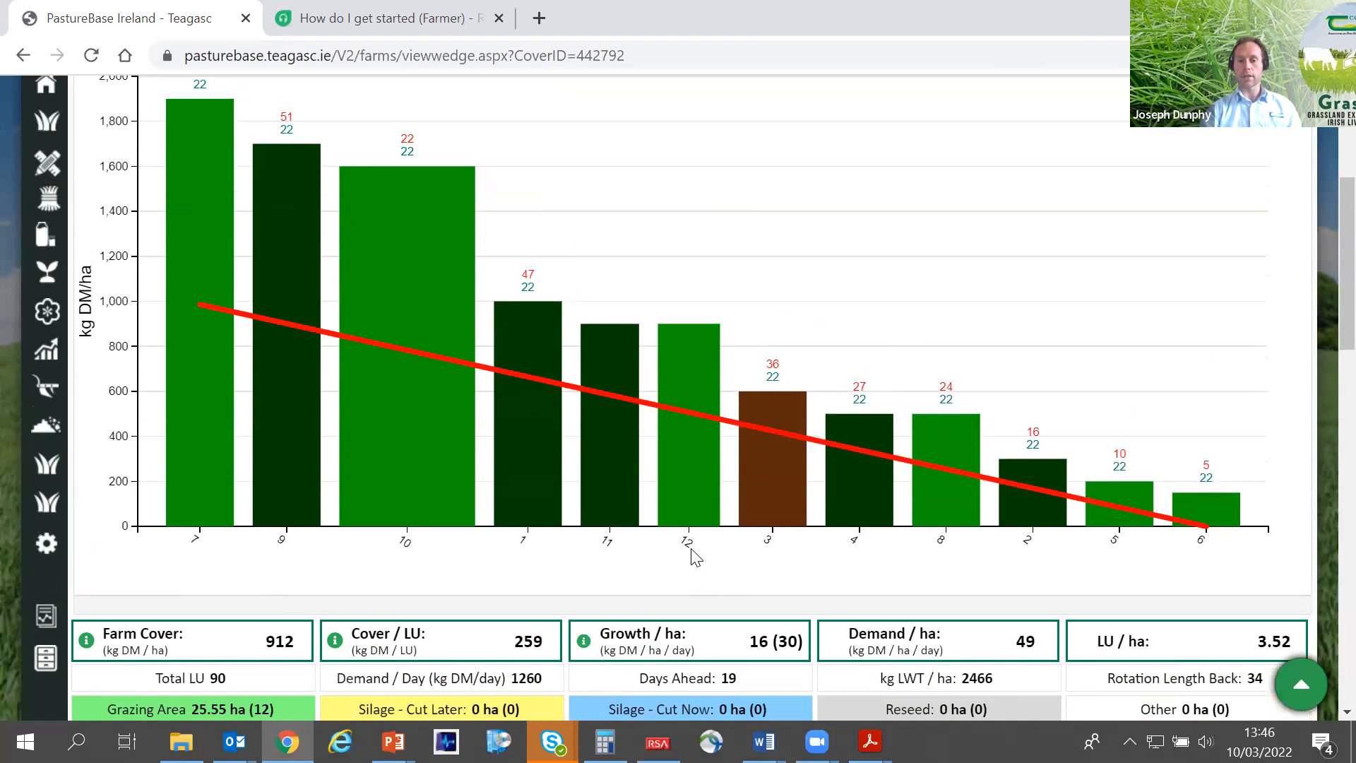
- Compare the feed days in paddock 10's wedge details with the farm's days ahead figure, highlighting the values
scroll(694, 558, "down", 2)
scroll(692, 550, "down", 1)
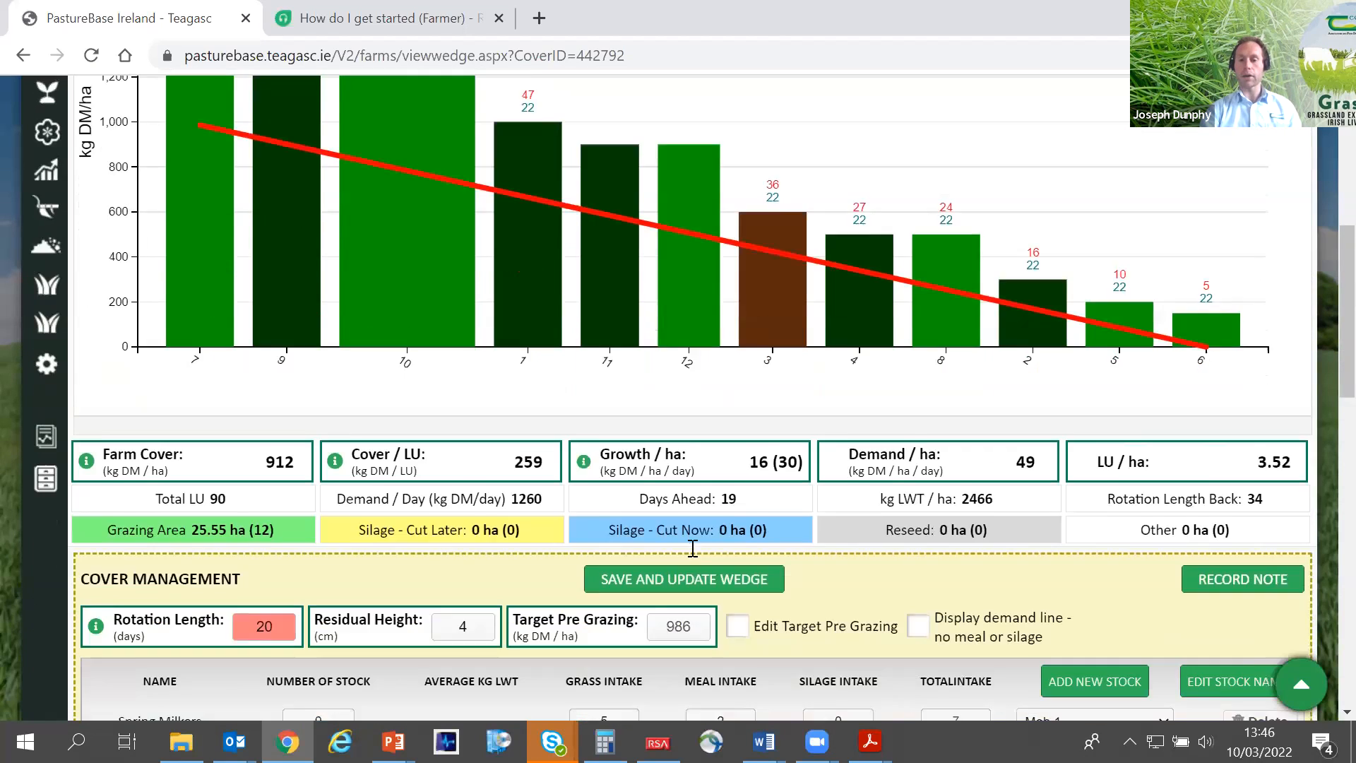
scroll(692, 549, "up", 4)
mouse_move(379, 352)
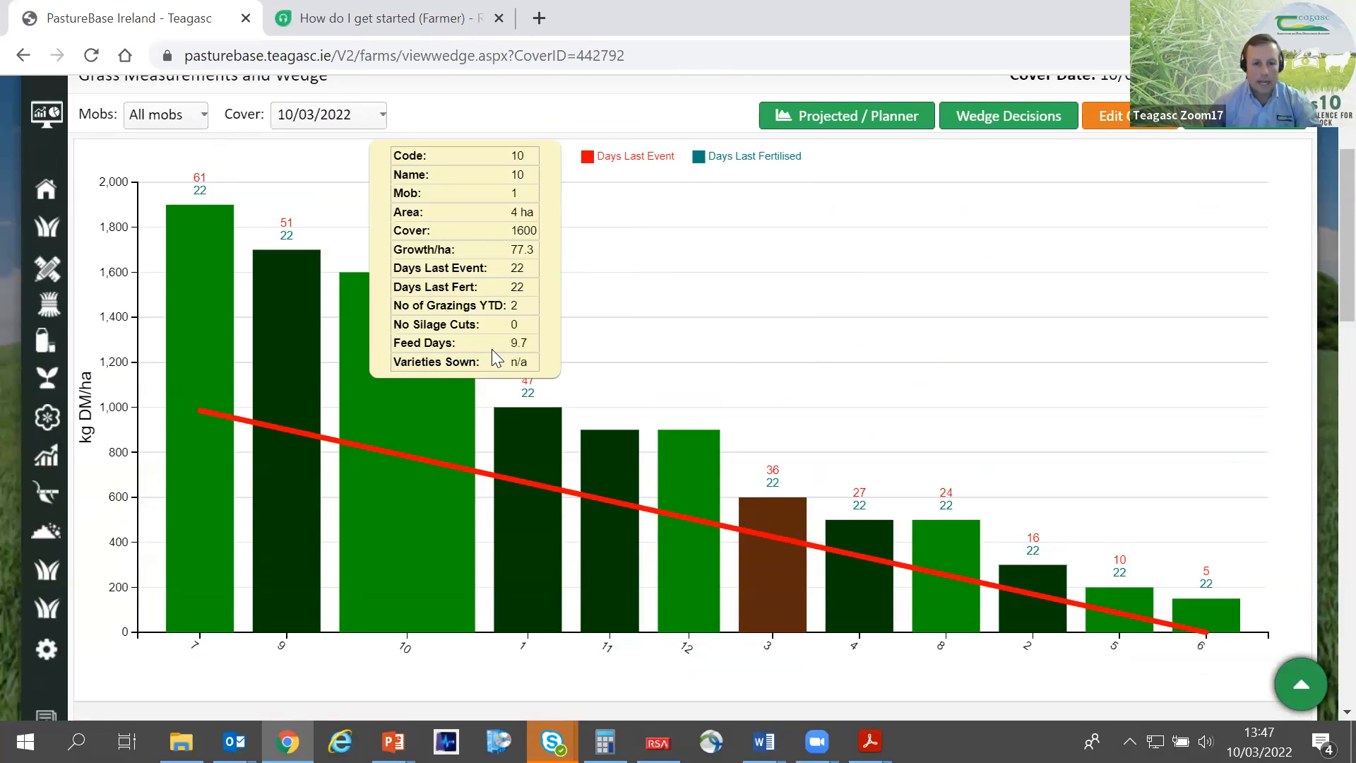
left_click_drag(530, 343, 511, 345)
left_click(430, 436)
scroll(421, 414, "down", 3)
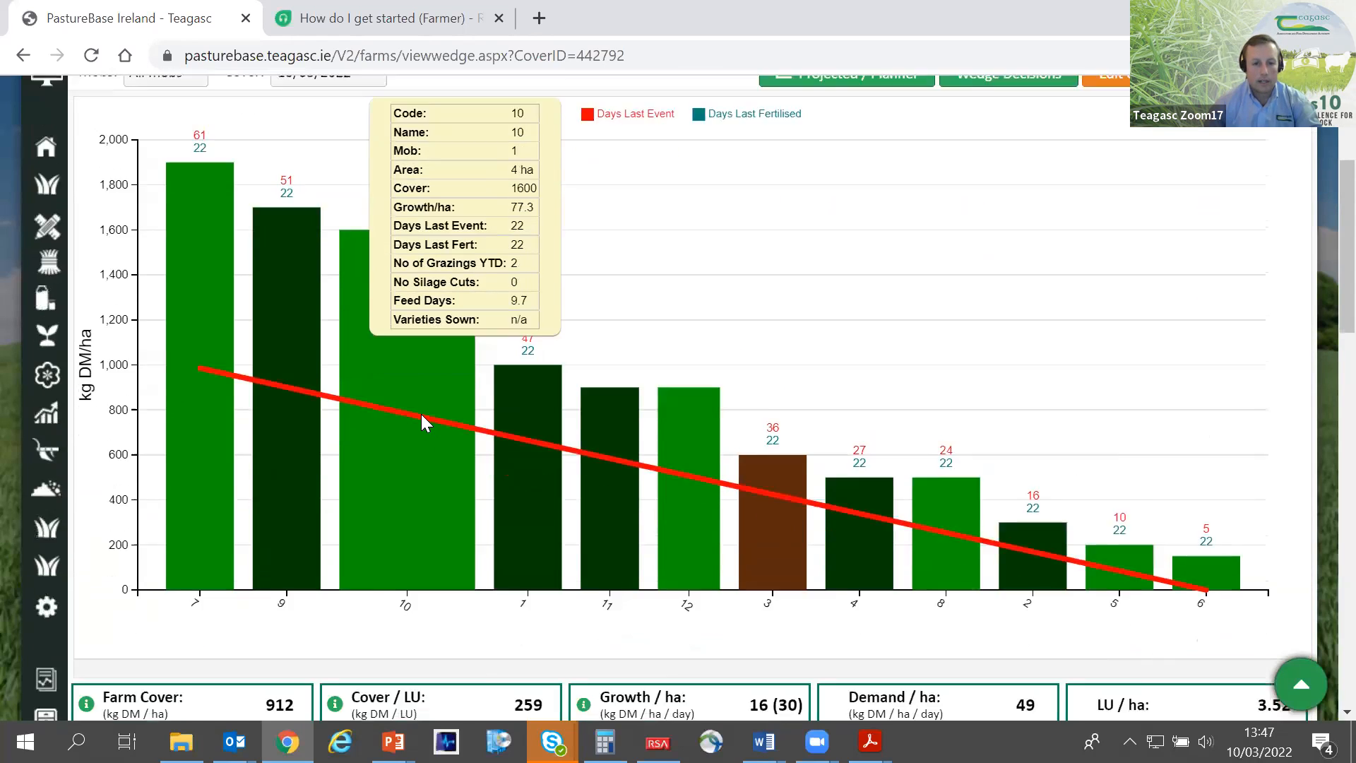
left_click_drag(749, 576, 721, 577)
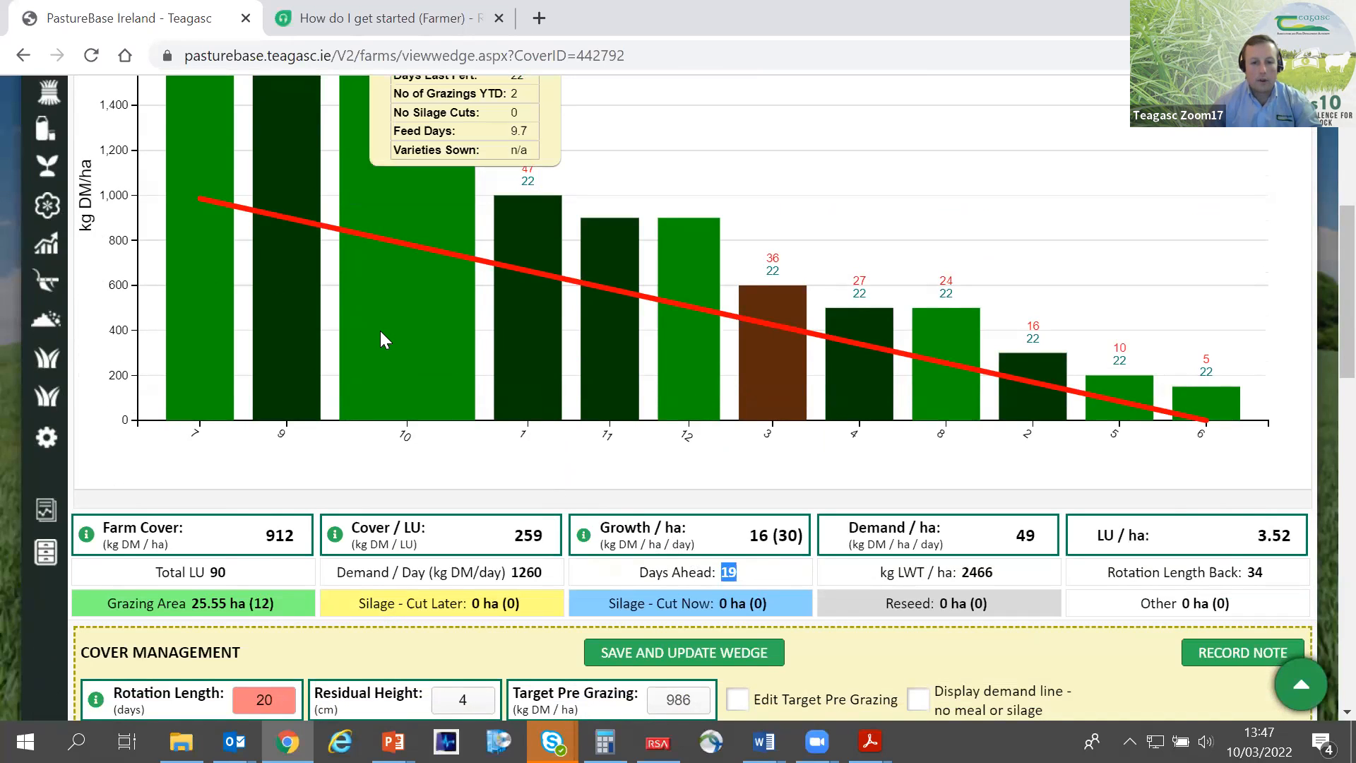
scroll(379, 330, "up", 2)
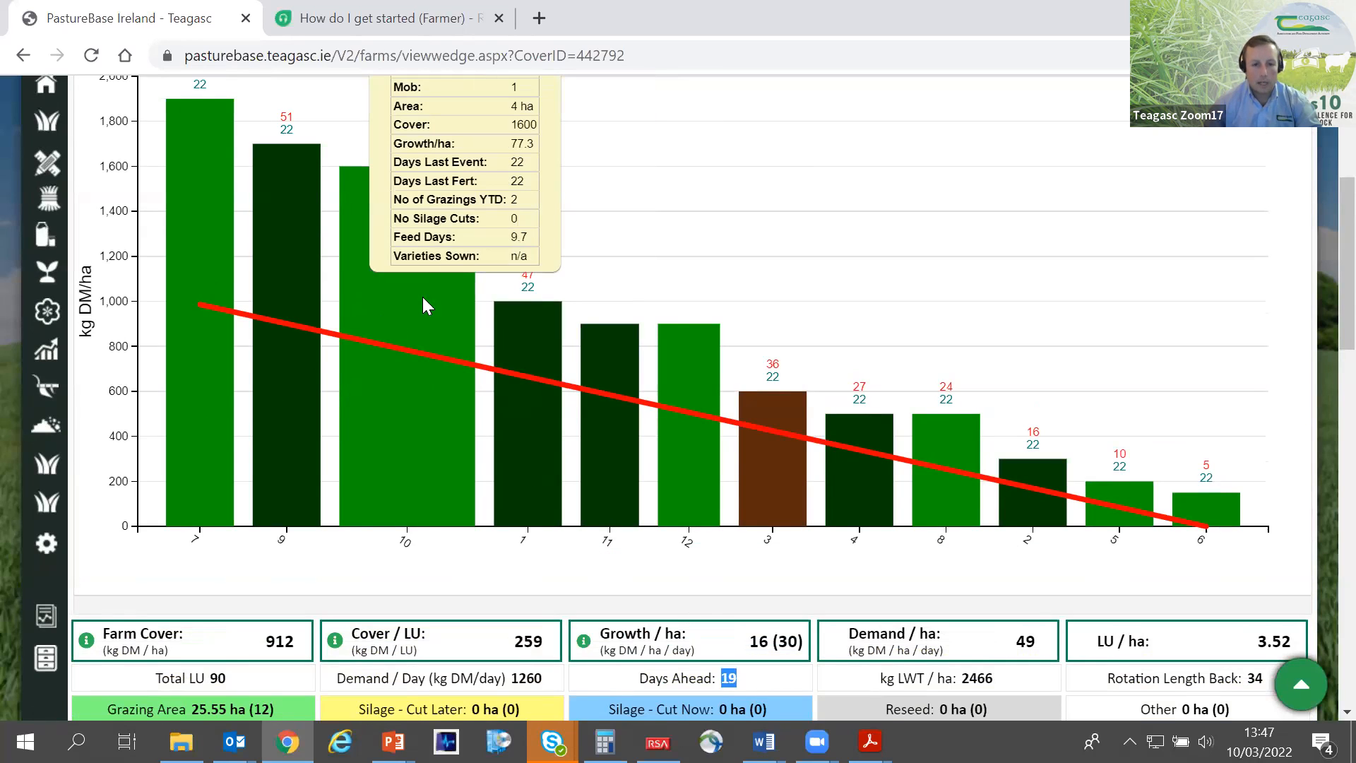
left_click_drag(526, 239, 500, 241)
left_click_drag(739, 677, 724, 678)
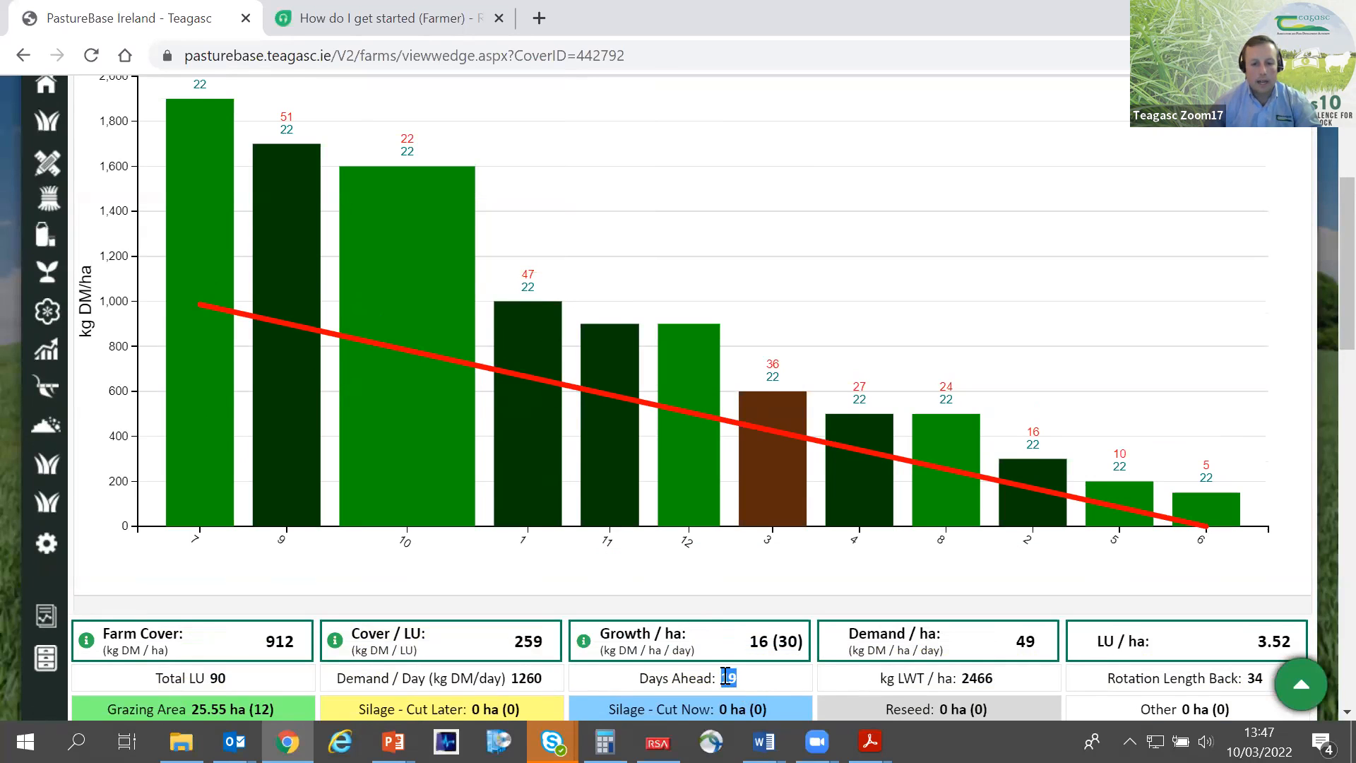
scroll(761, 680, "down", 2)
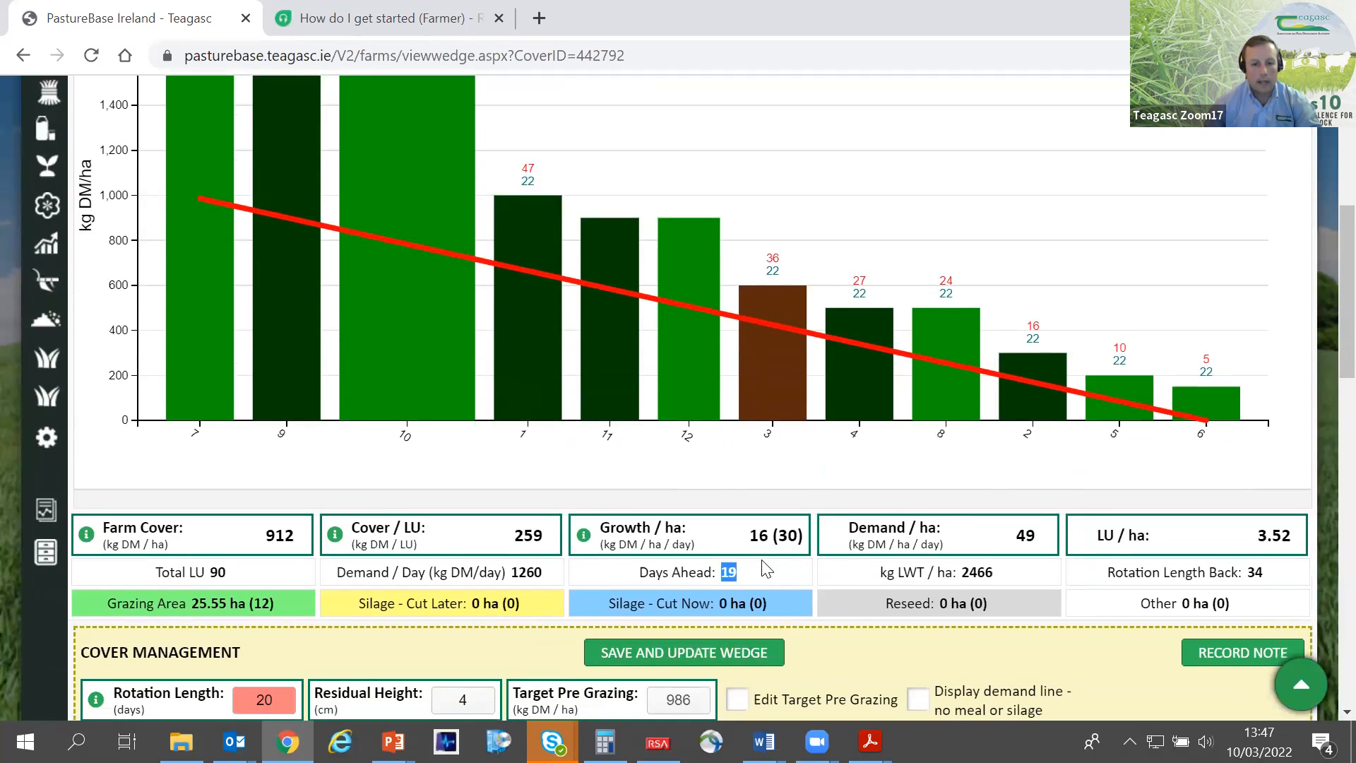
scroll(766, 568, "up", 2)
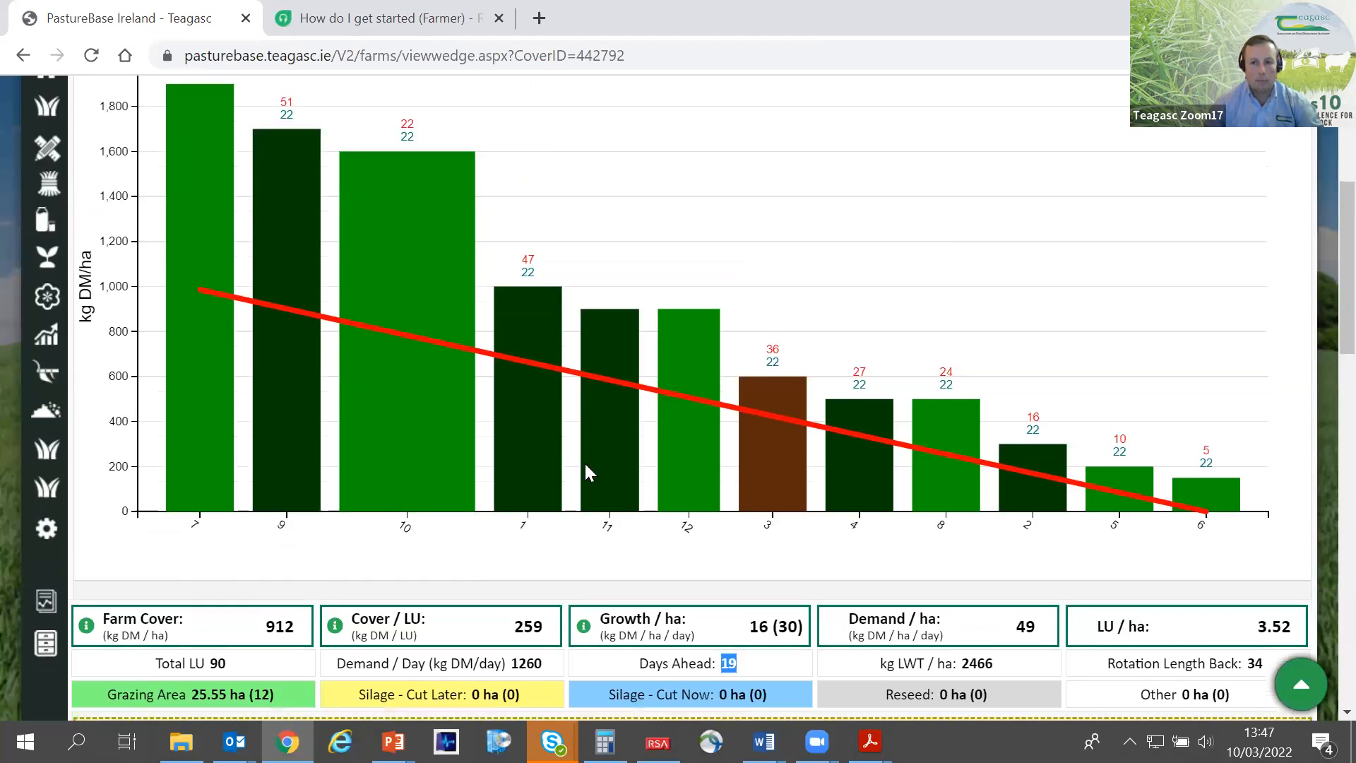
- Change paddock 10 from grass to silage for cutting now in the paddock table
scroll(583, 460, "down", 5)
scroll(1085, 454, "down", 9)
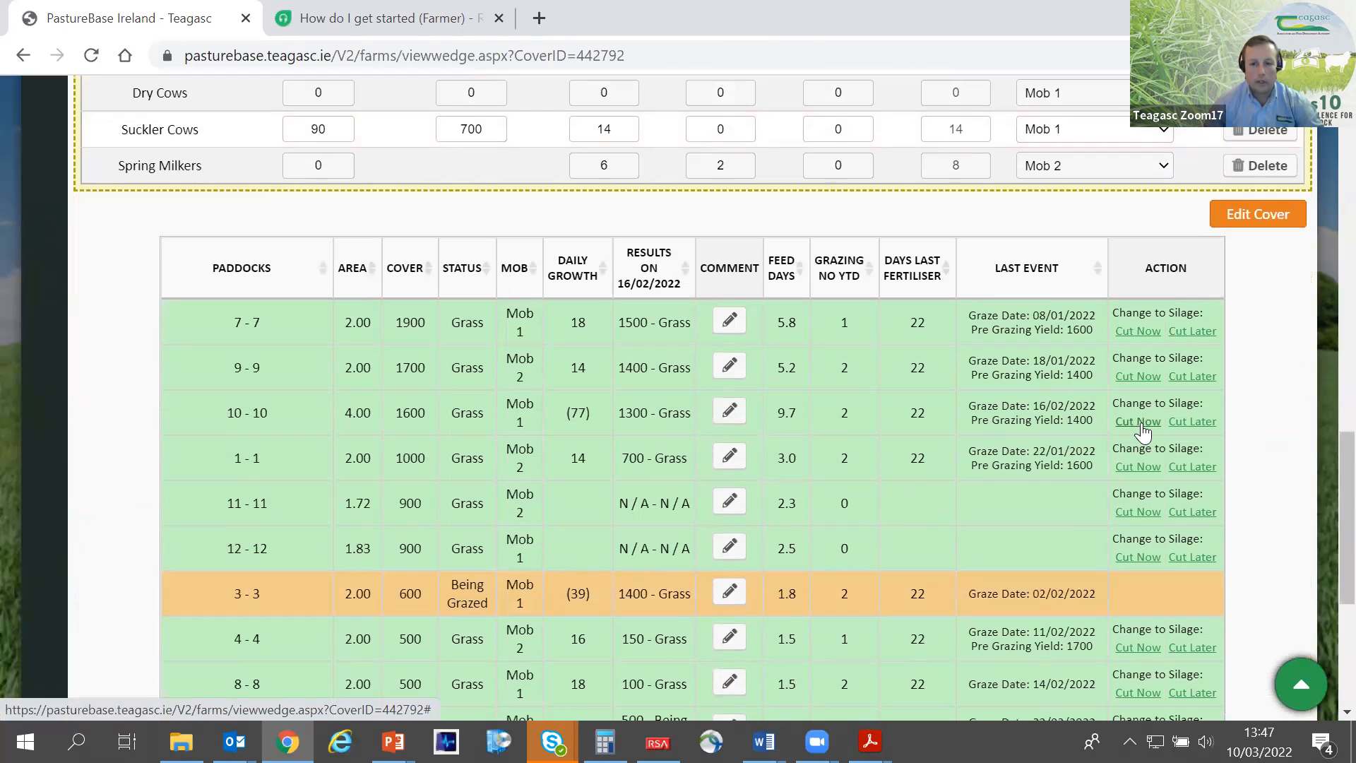
left_click(1139, 422)
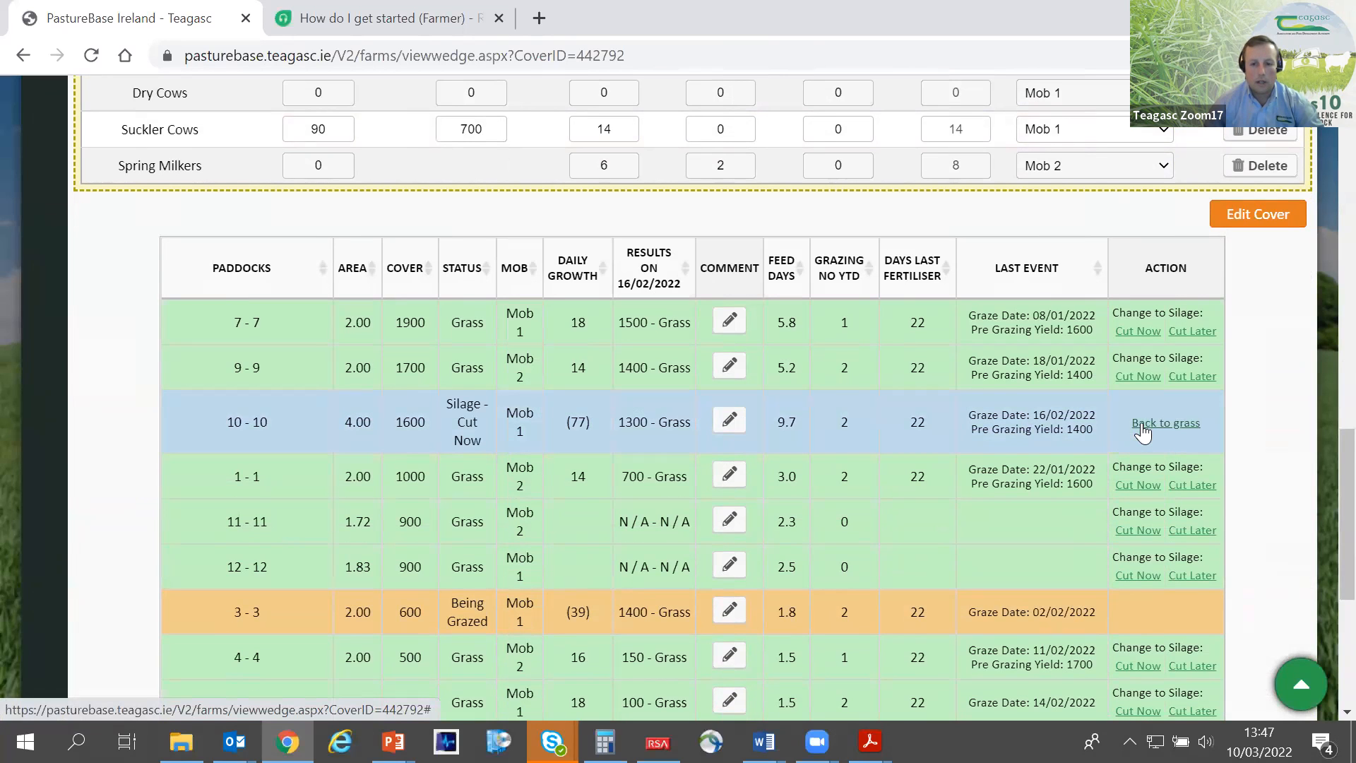
scroll(1143, 432, "up", 9)
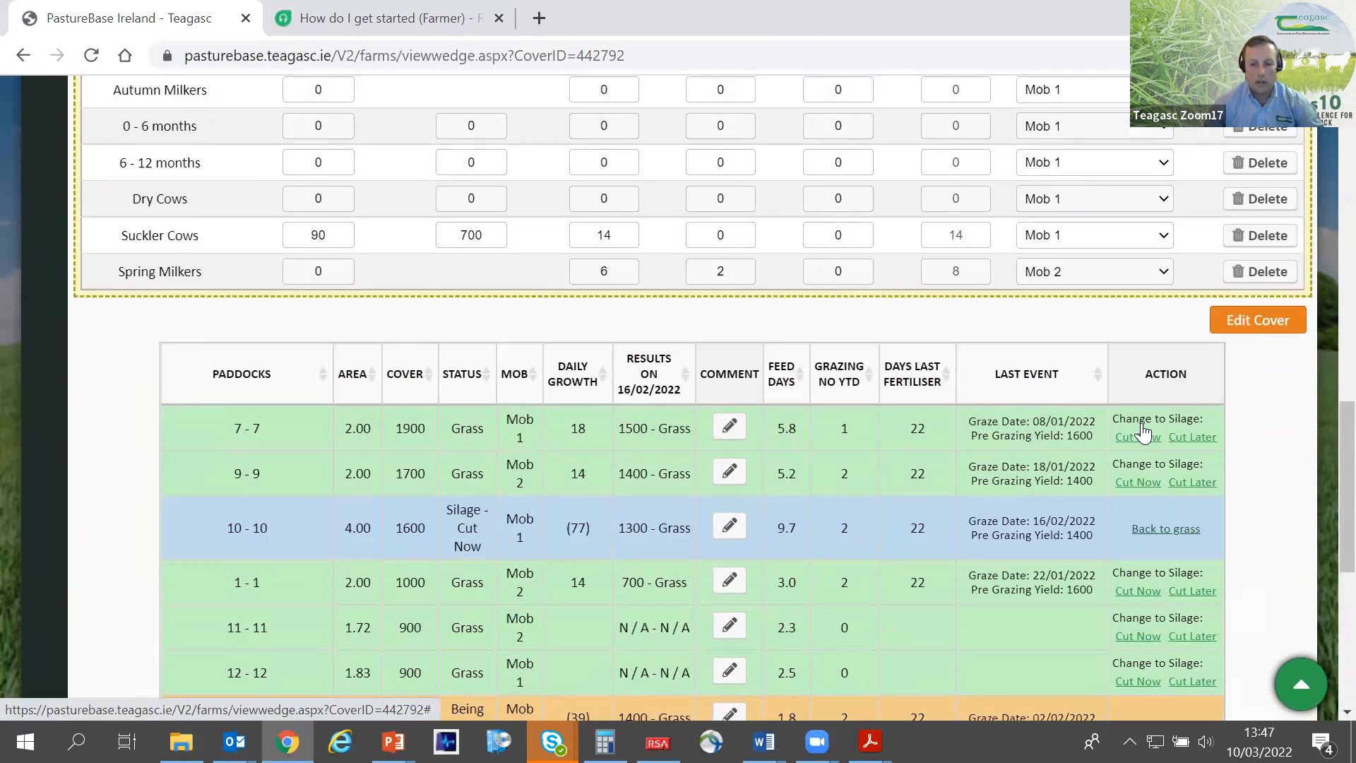
- Review the updated wedge's farm cover, cover per LU and days ahead figures, highlighting each value
scroll(1142, 432, "up", 3)
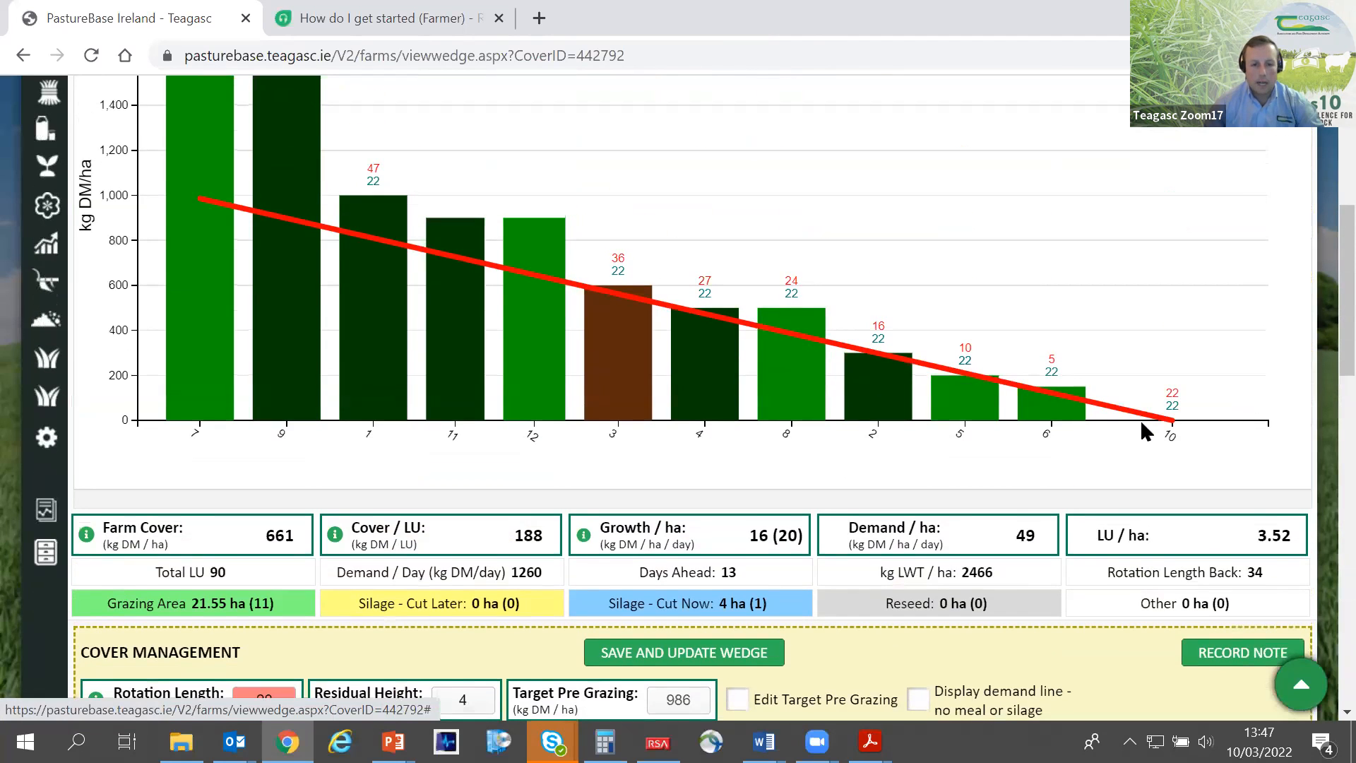
scroll(1135, 423, "up", 1)
scroll(1024, 466, "down", 1)
left_click_drag(249, 534, 304, 559)
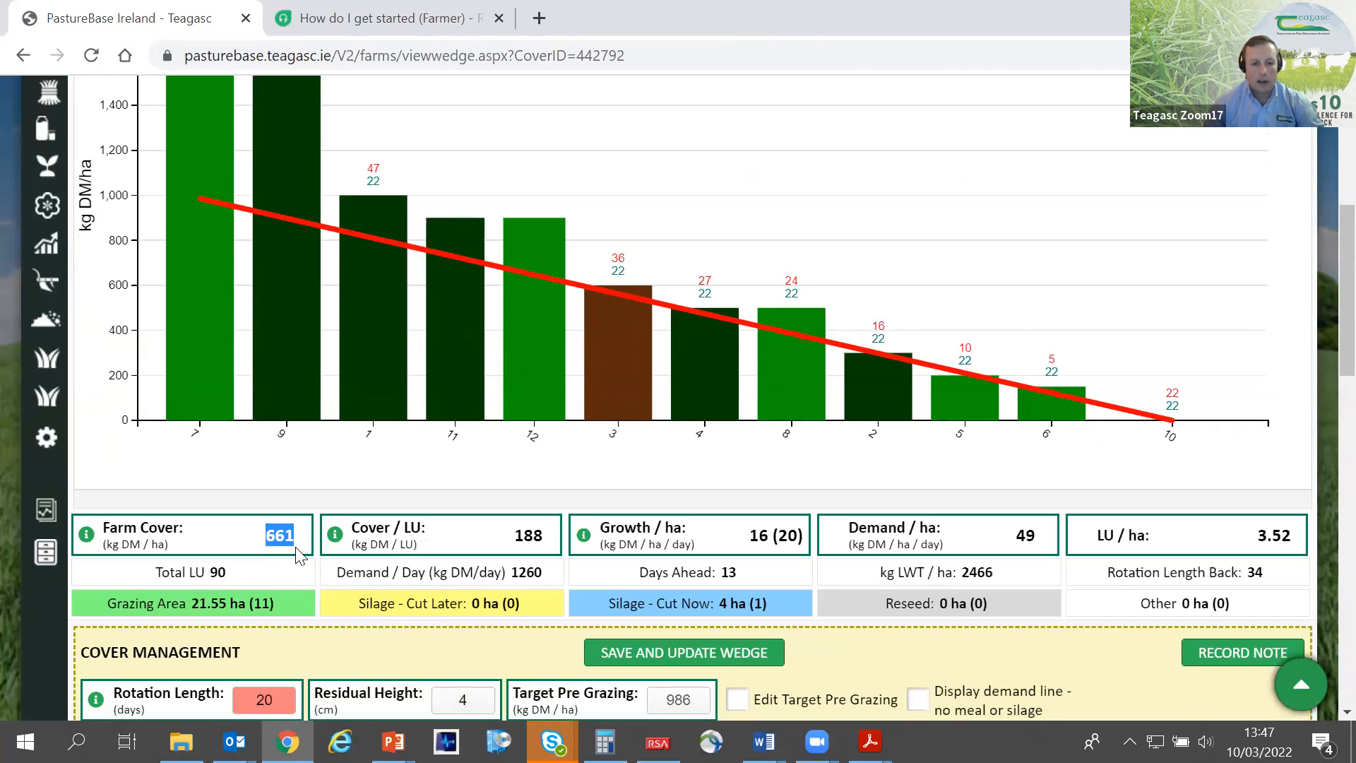
left_click_drag(512, 535, 547, 548)
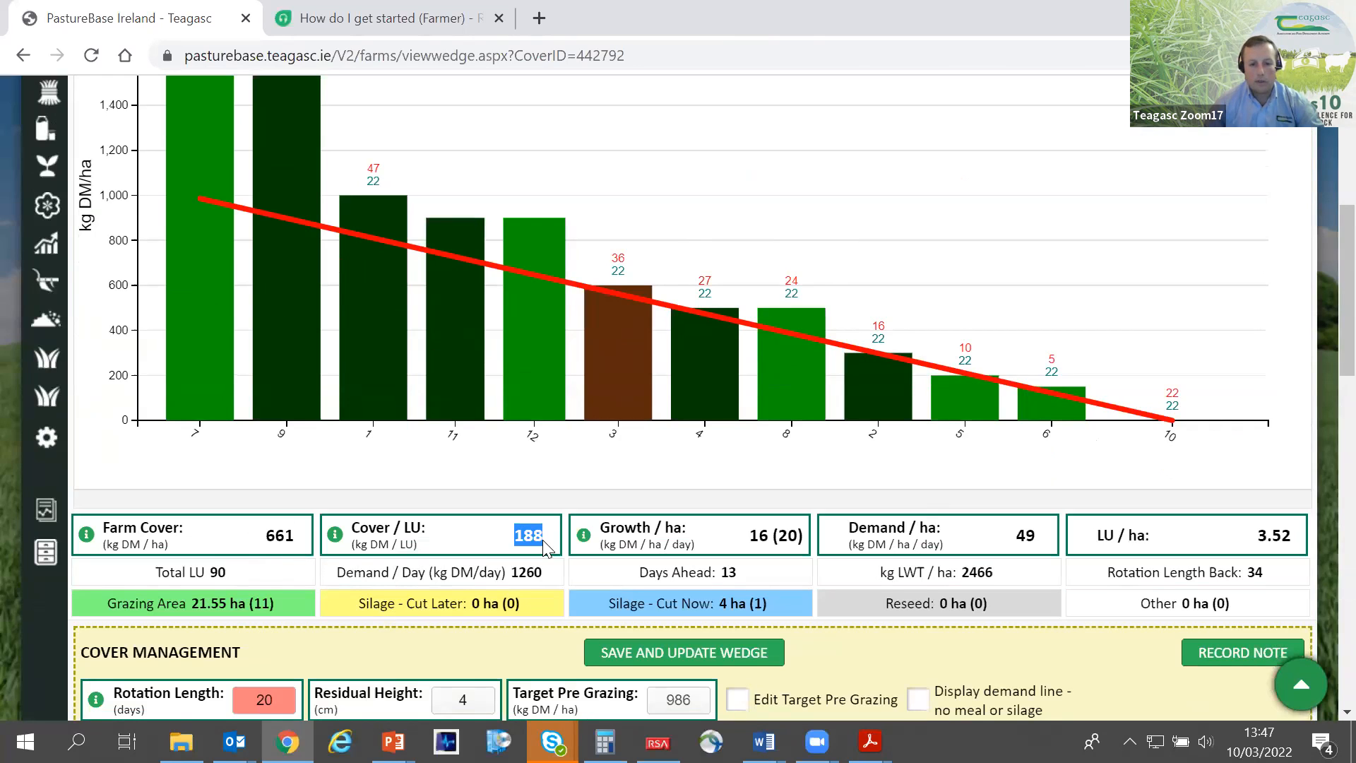
left_click(543, 541)
left_click_drag(543, 541, 500, 535)
left_click(672, 480)
left_click_drag(728, 576, 725, 573)
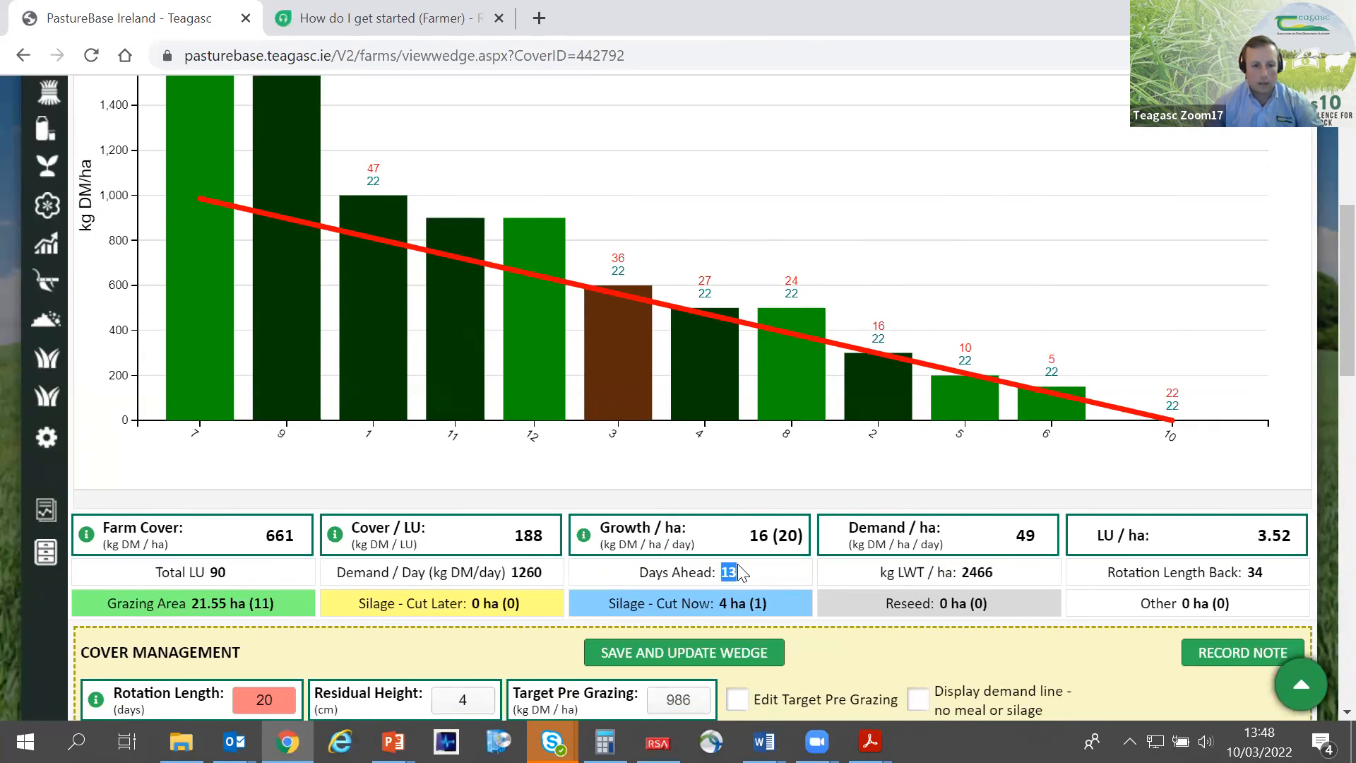
- Check the feed days of the remaining grass paddocks in the paddock table against the farm's days ahead
scroll(752, 575, "down", 5)
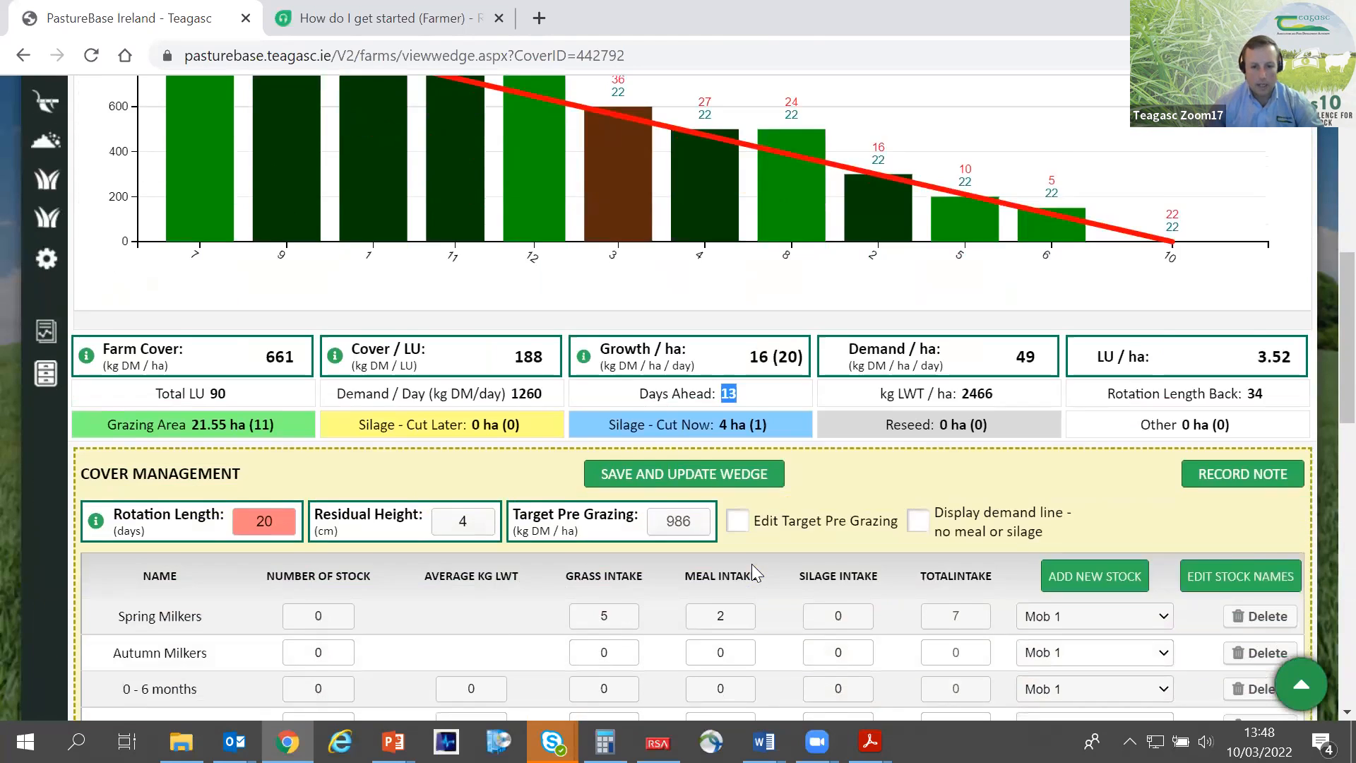
scroll(753, 559, "down", 6)
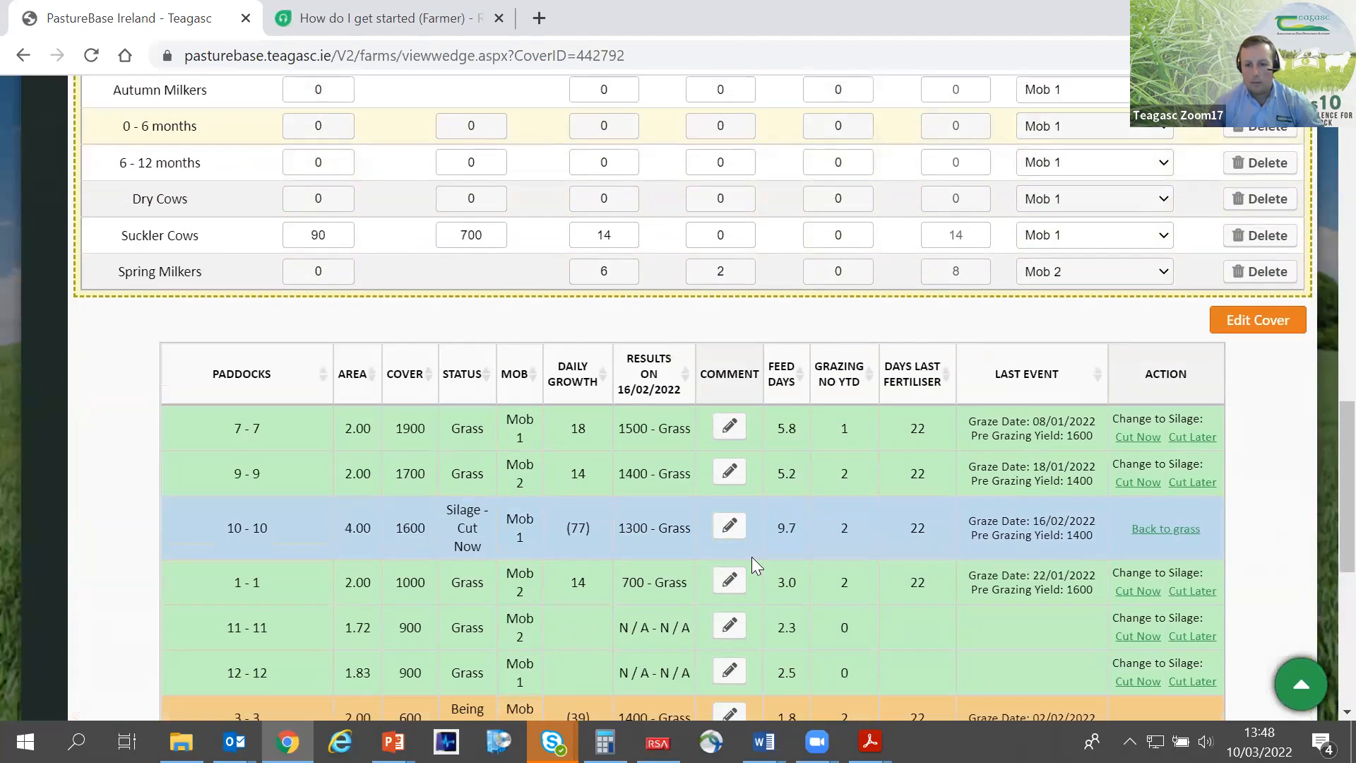
scroll(749, 551, "up", 2)
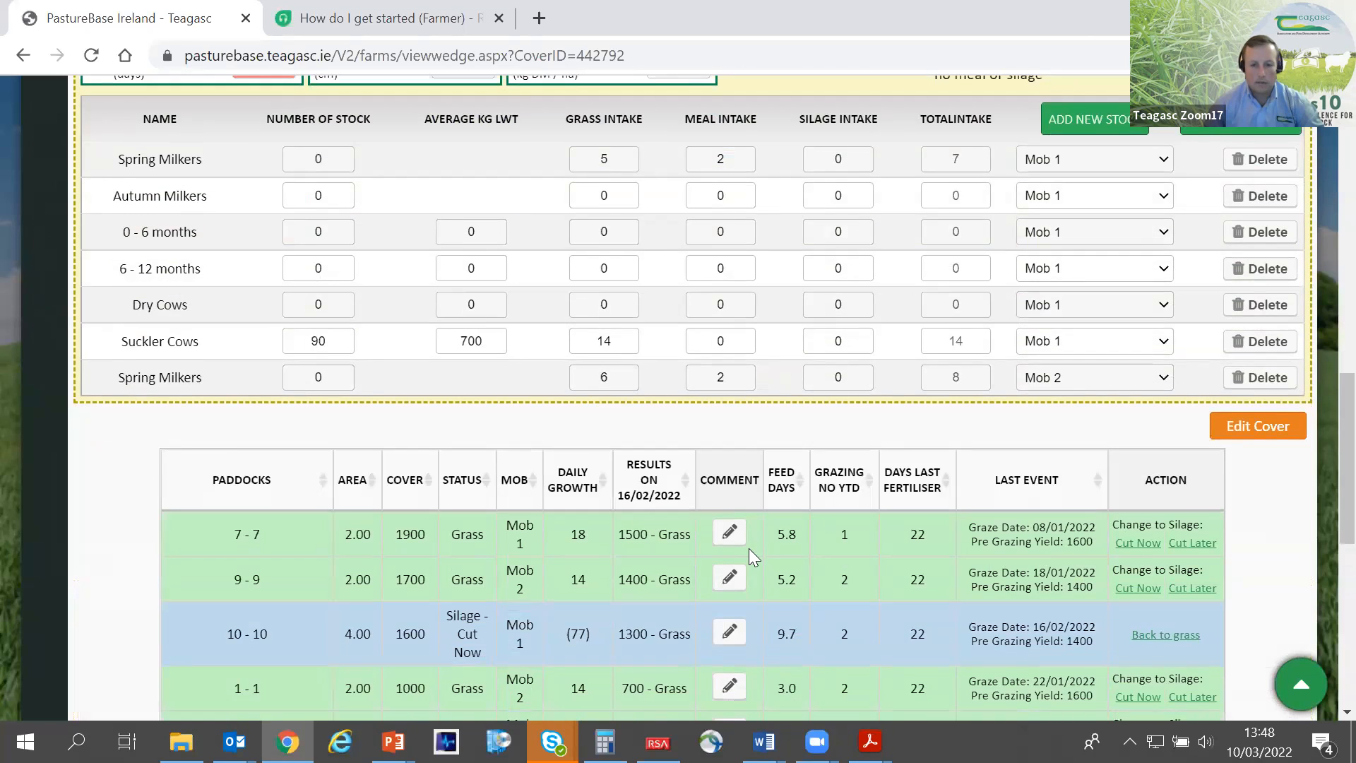
scroll(751, 541, "down", 4)
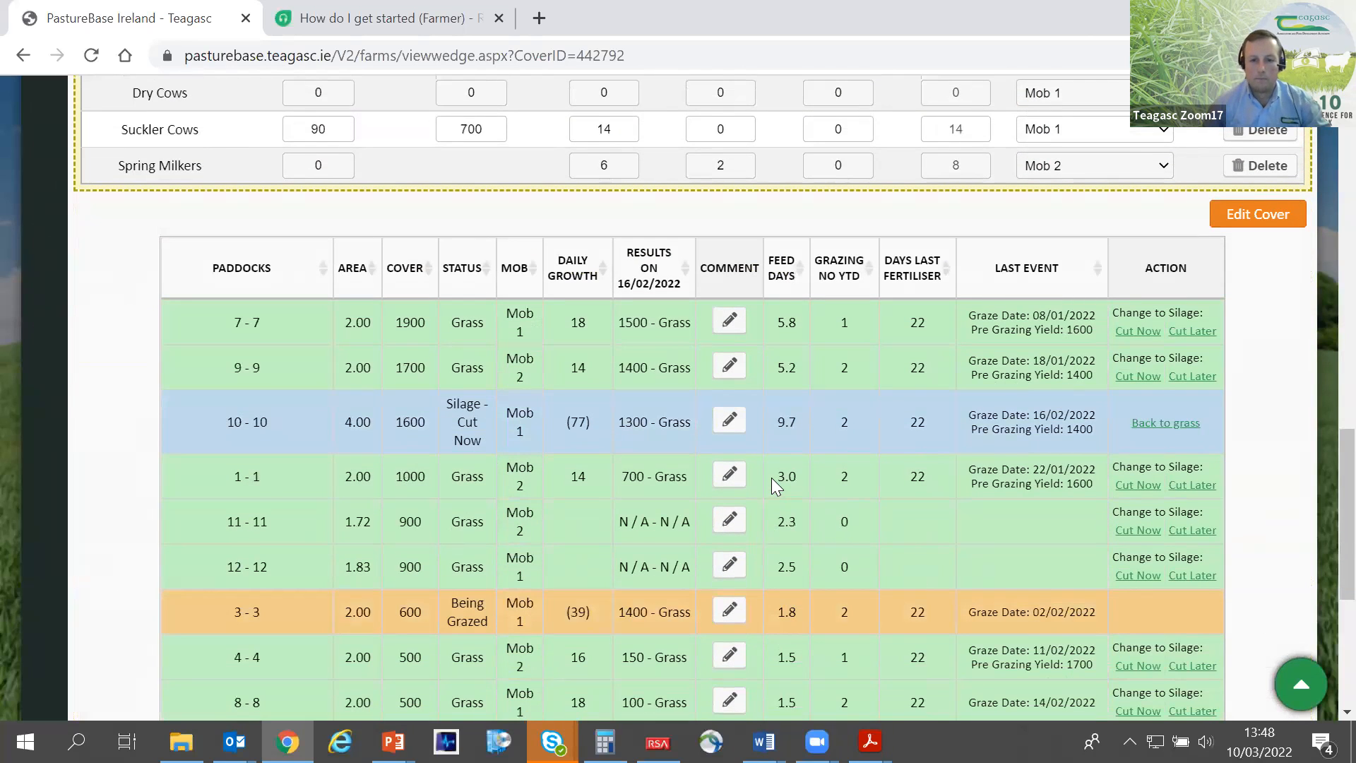
scroll(781, 454, "up", 10)
left_click(750, 358)
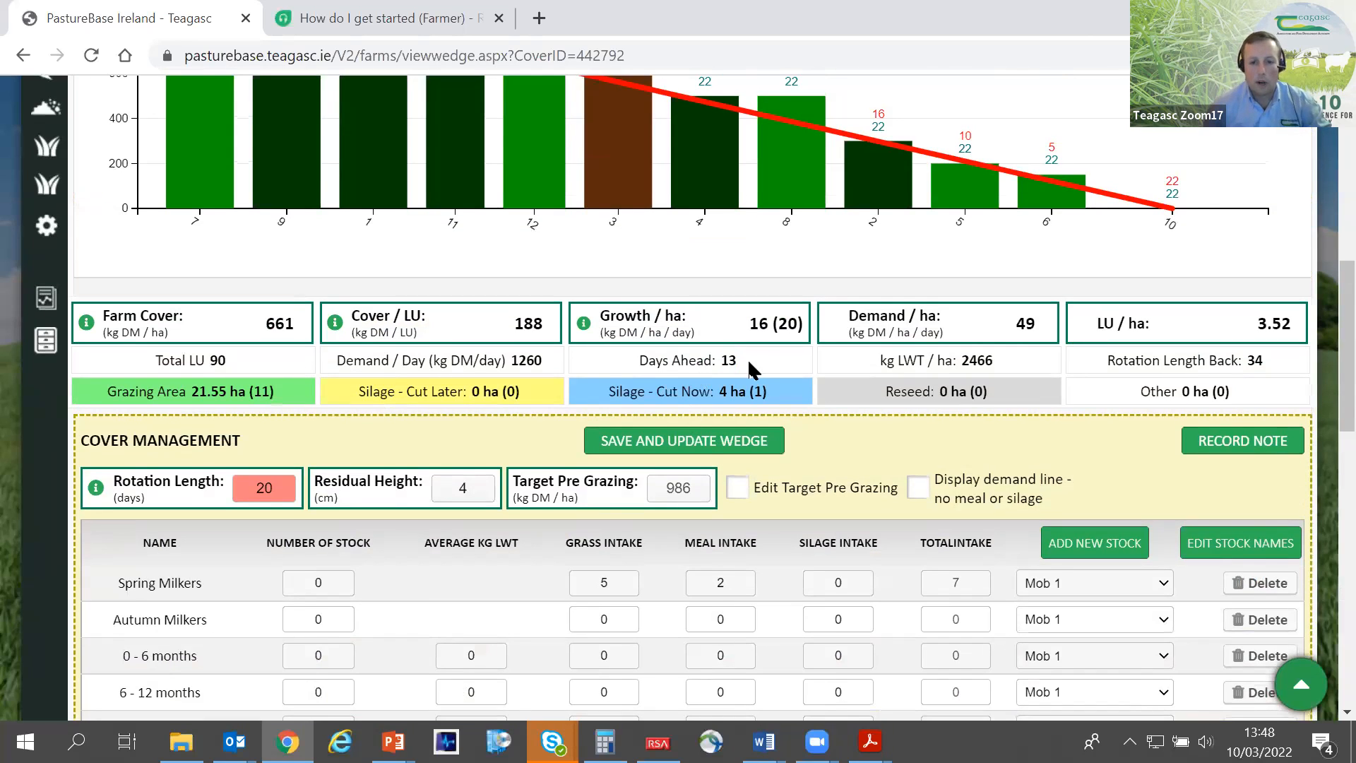
- Examine the wedge details of paddocks 7, 9 and 1, including cover and feed days, against the demand line
scroll(747, 361, "up", 3)
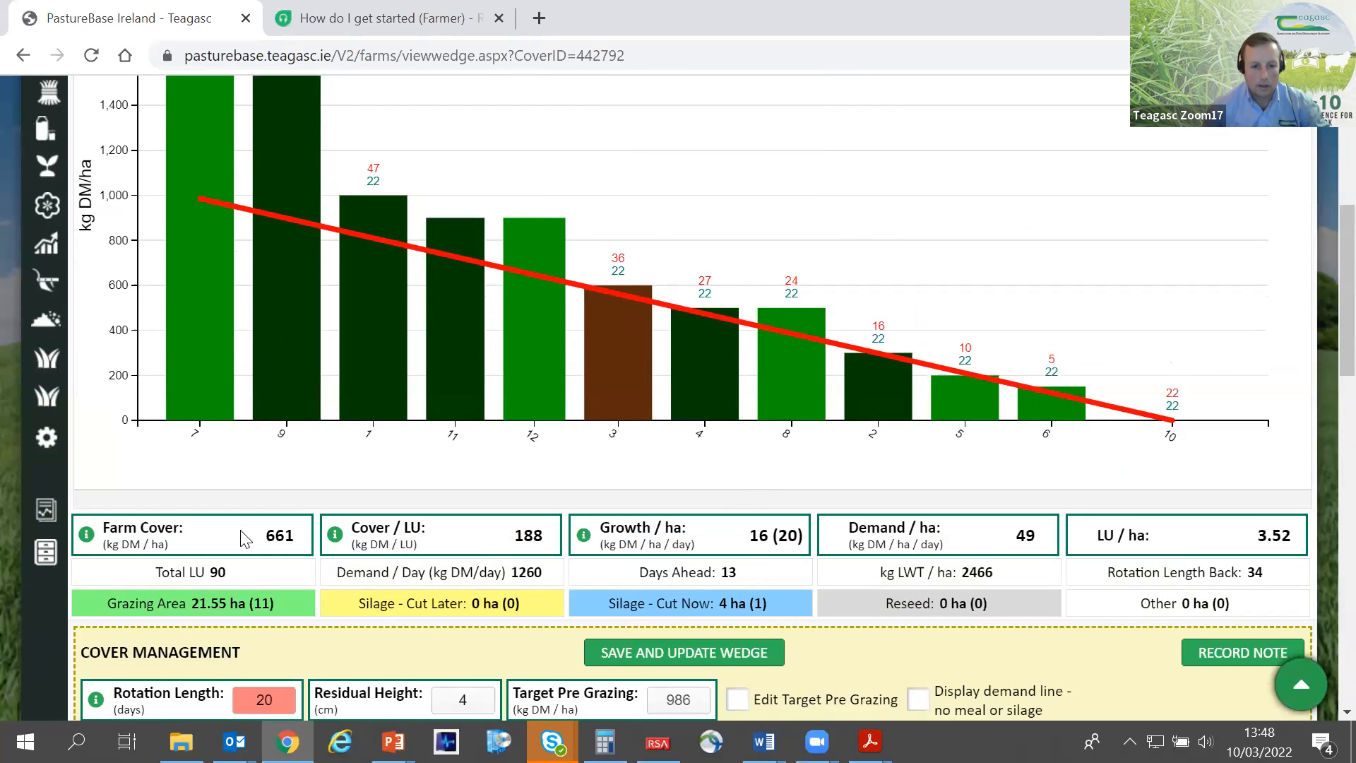
scroll(269, 526, "up", 3)
scroll(276, 529, "down", 2)
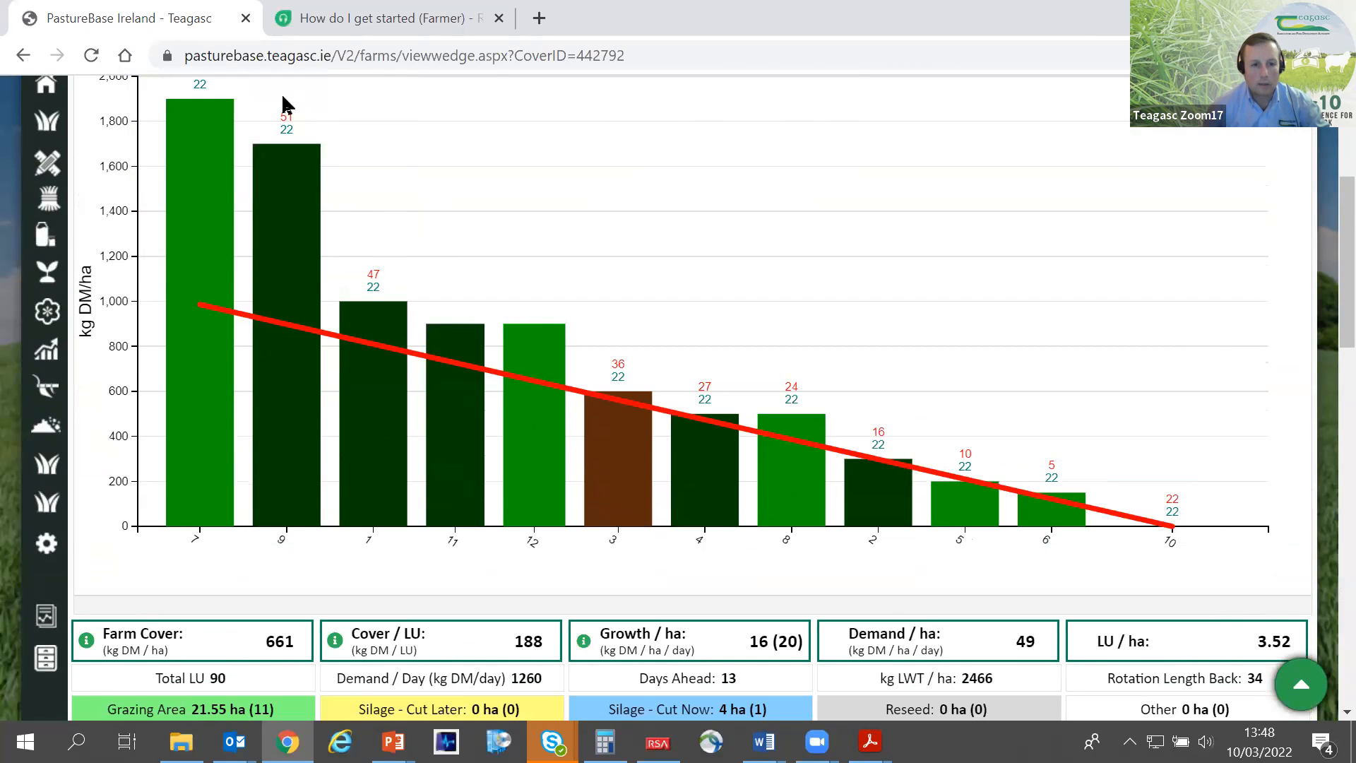
mouse_move(200, 328)
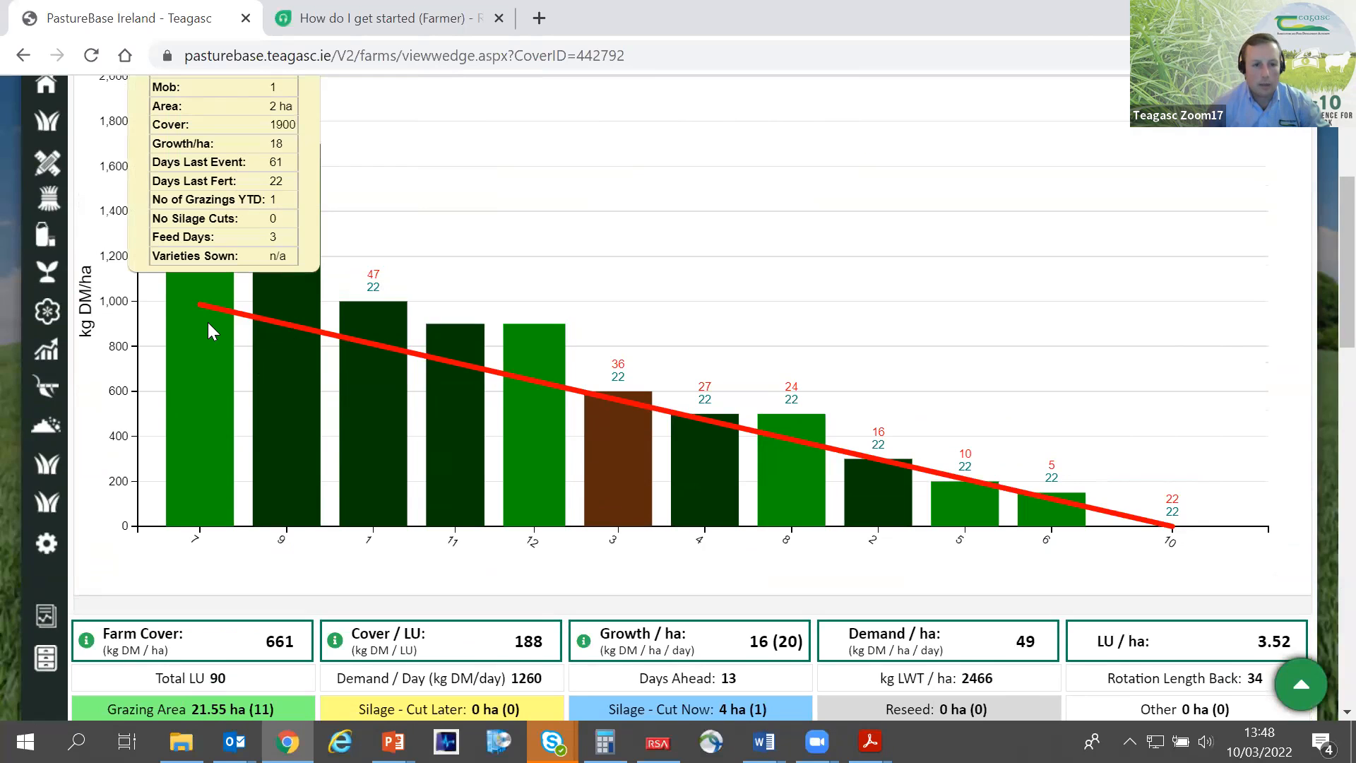
mouse_move(269, 336)
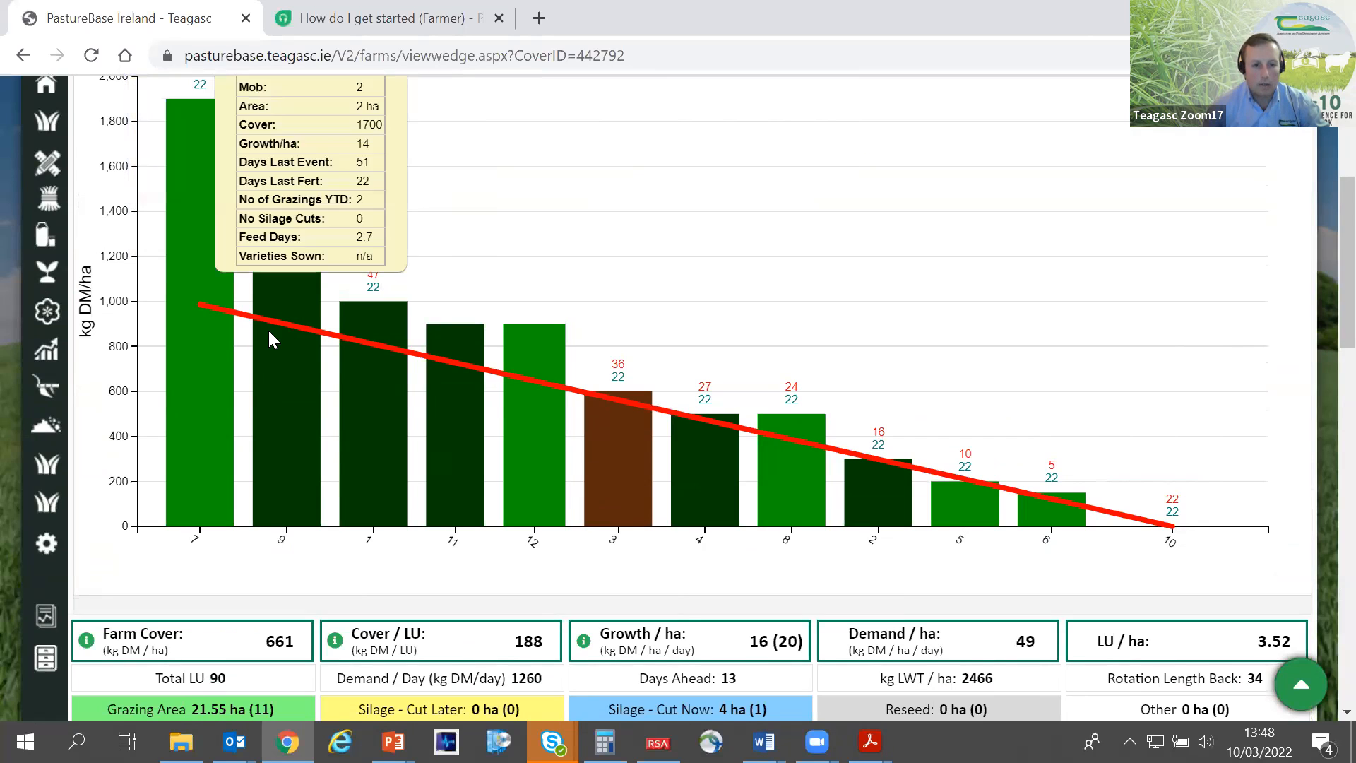
mouse_move(345, 320)
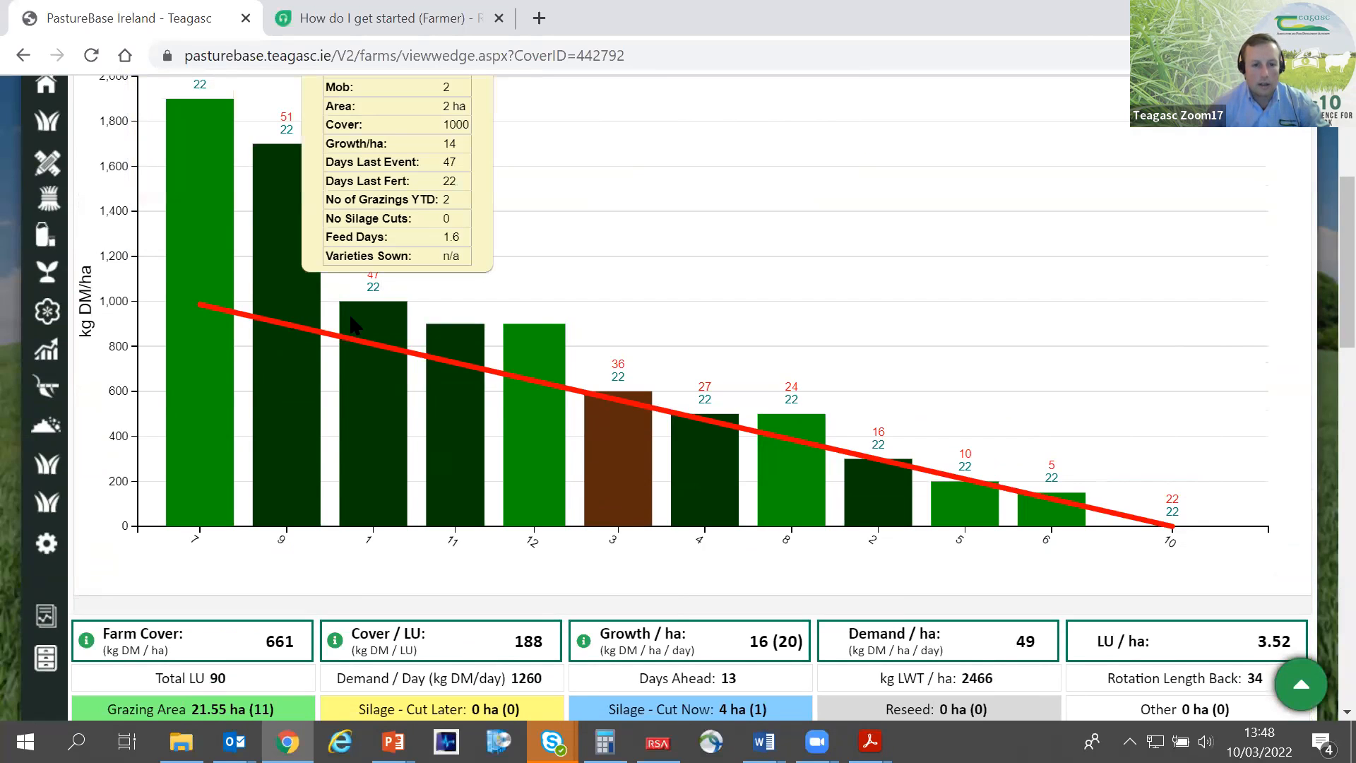
mouse_move(241, 264)
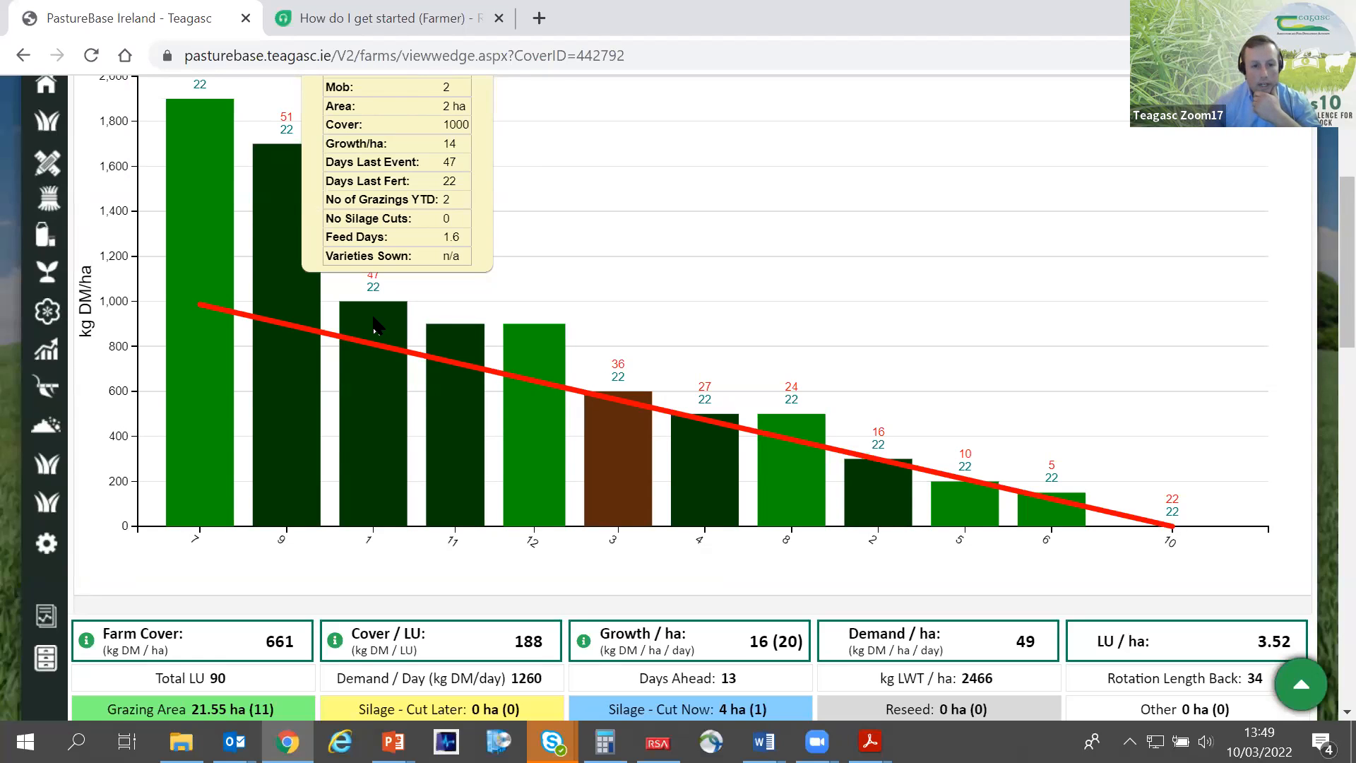
scroll(199, 427, "up", 1)
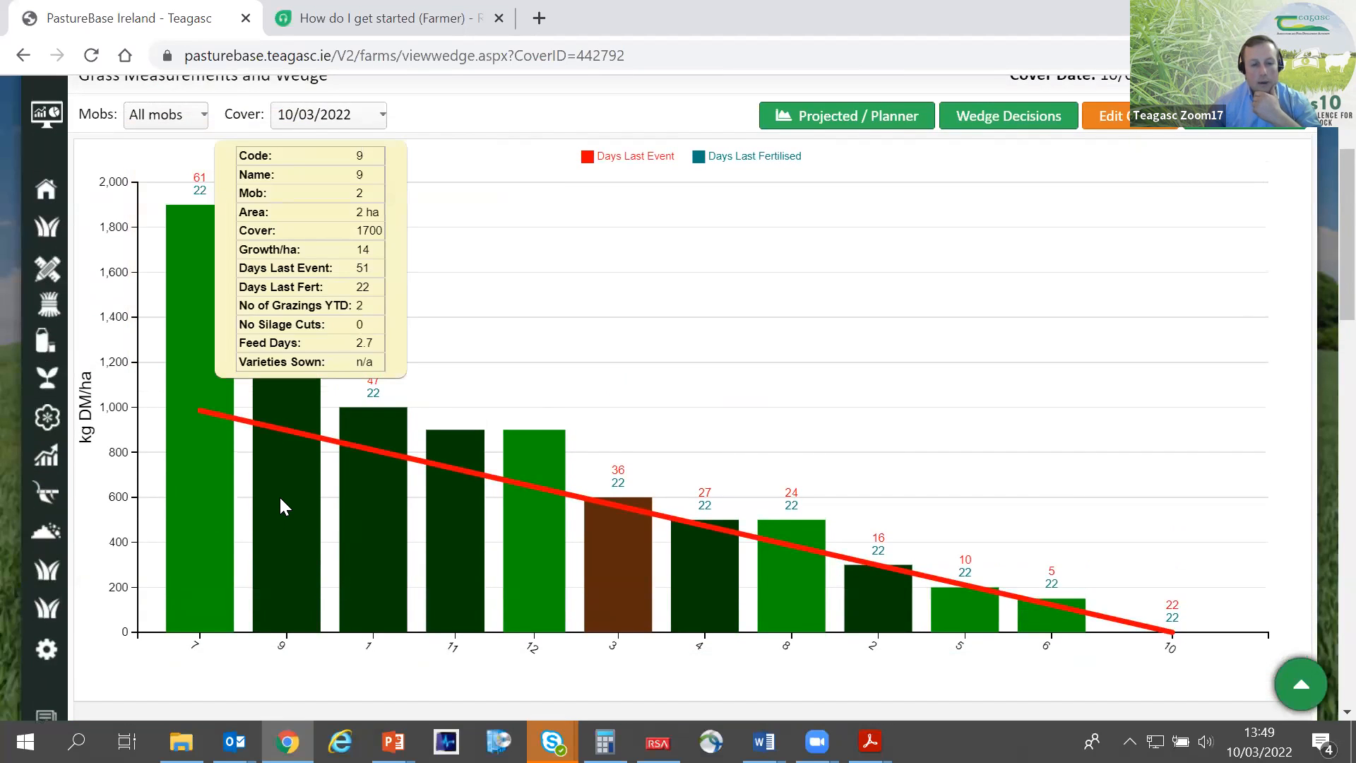
mouse_move(380, 432)
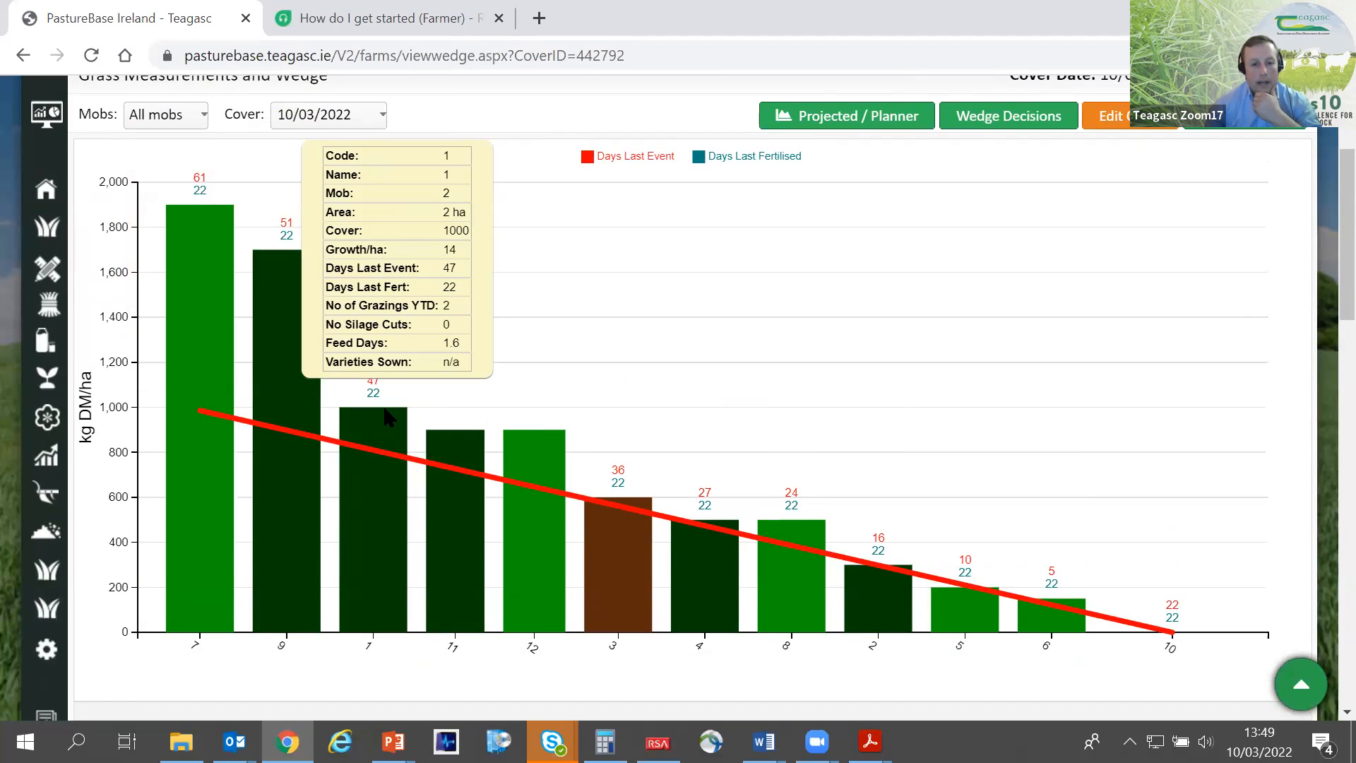
mouse_move(388, 403)
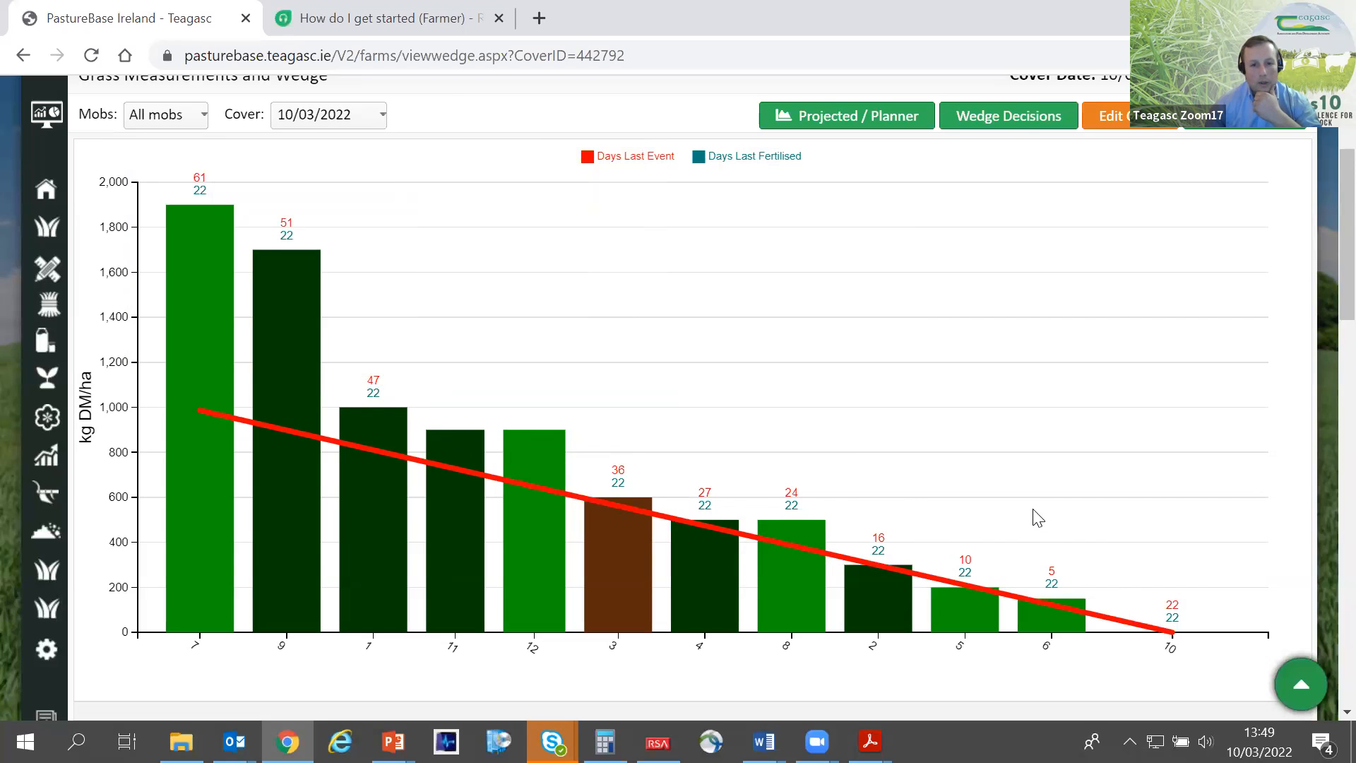
- Try to open the projected wedge planner for the 10/03/2022 cover
scroll(1034, 515, "up", 1)
scroll(1035, 516, "down", 1)
scroll(875, 151, "up", 1)
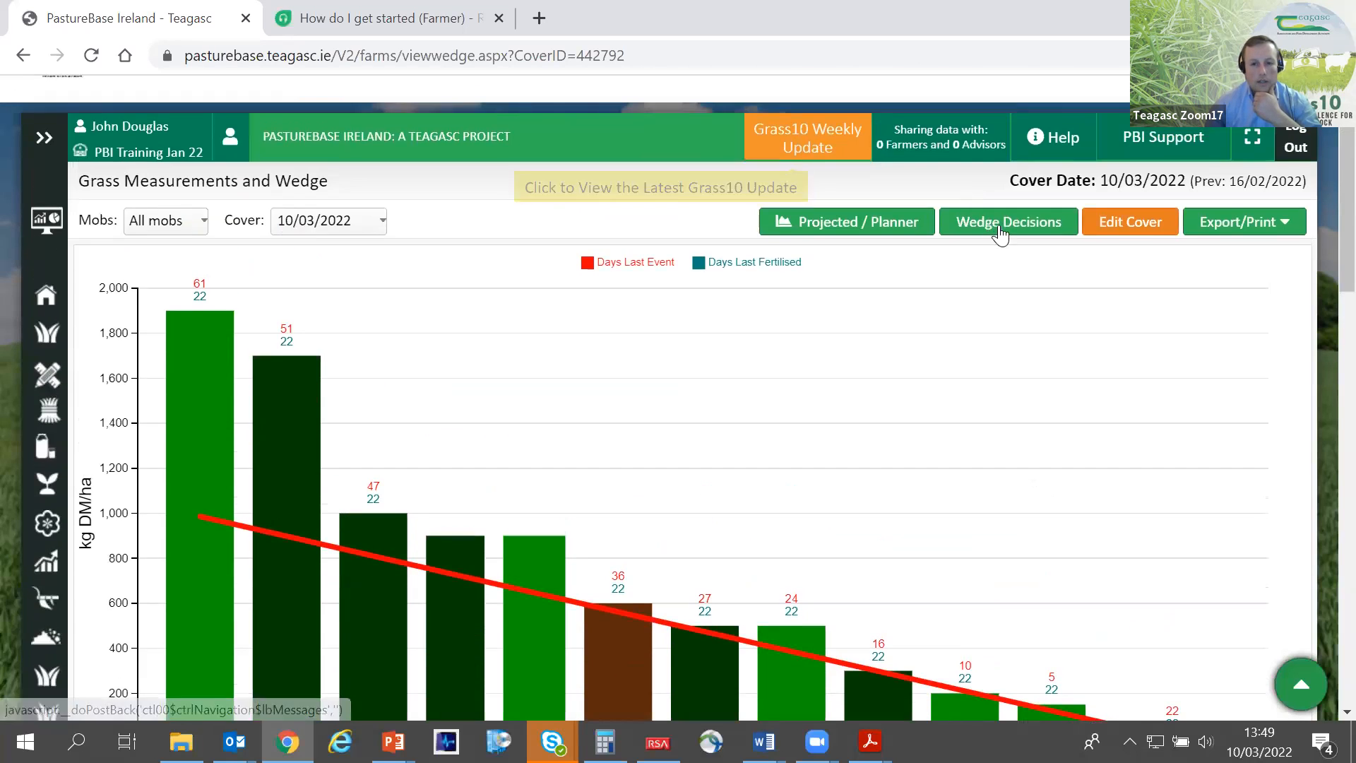
left_click(854, 228)
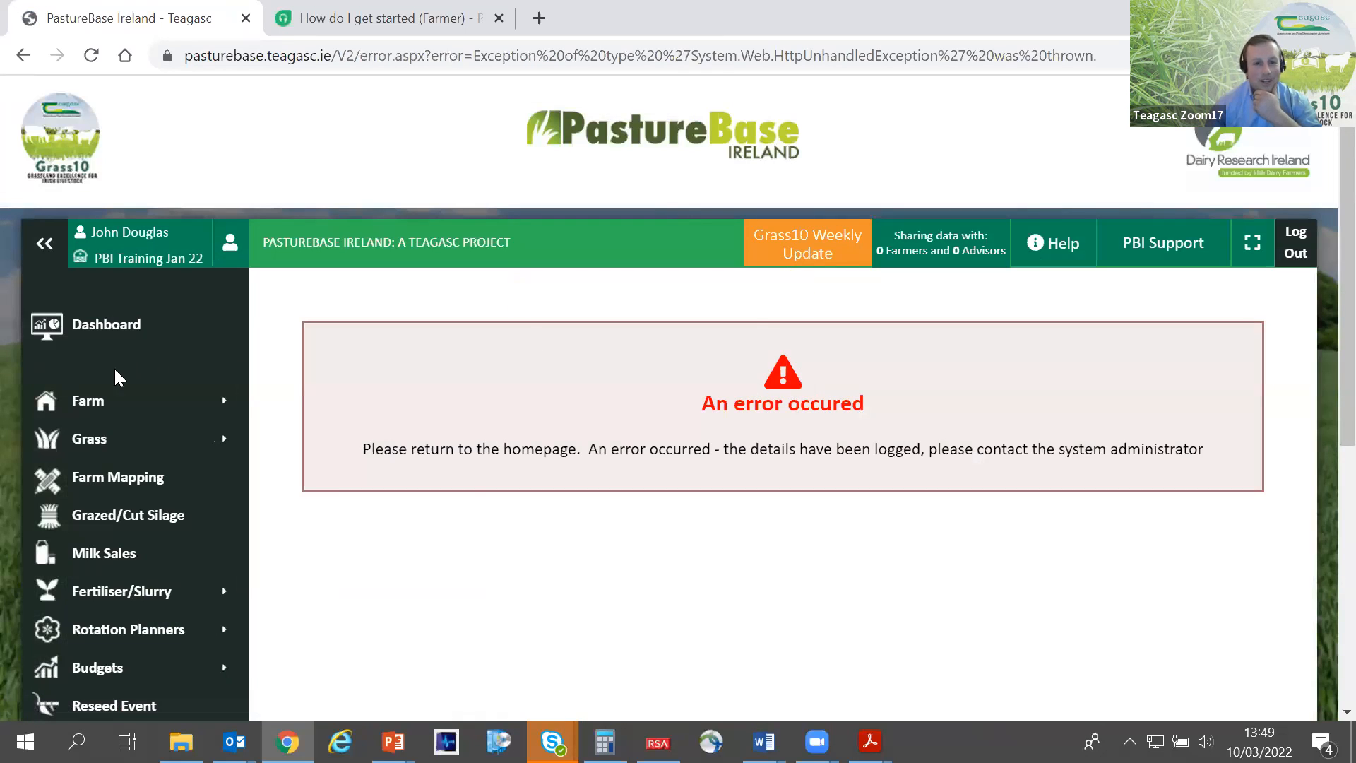
- Return to the 10/03/2022 wedge through the dashboard, collapse the navigation, and try the projected wedge planner again
left_click(107, 335)
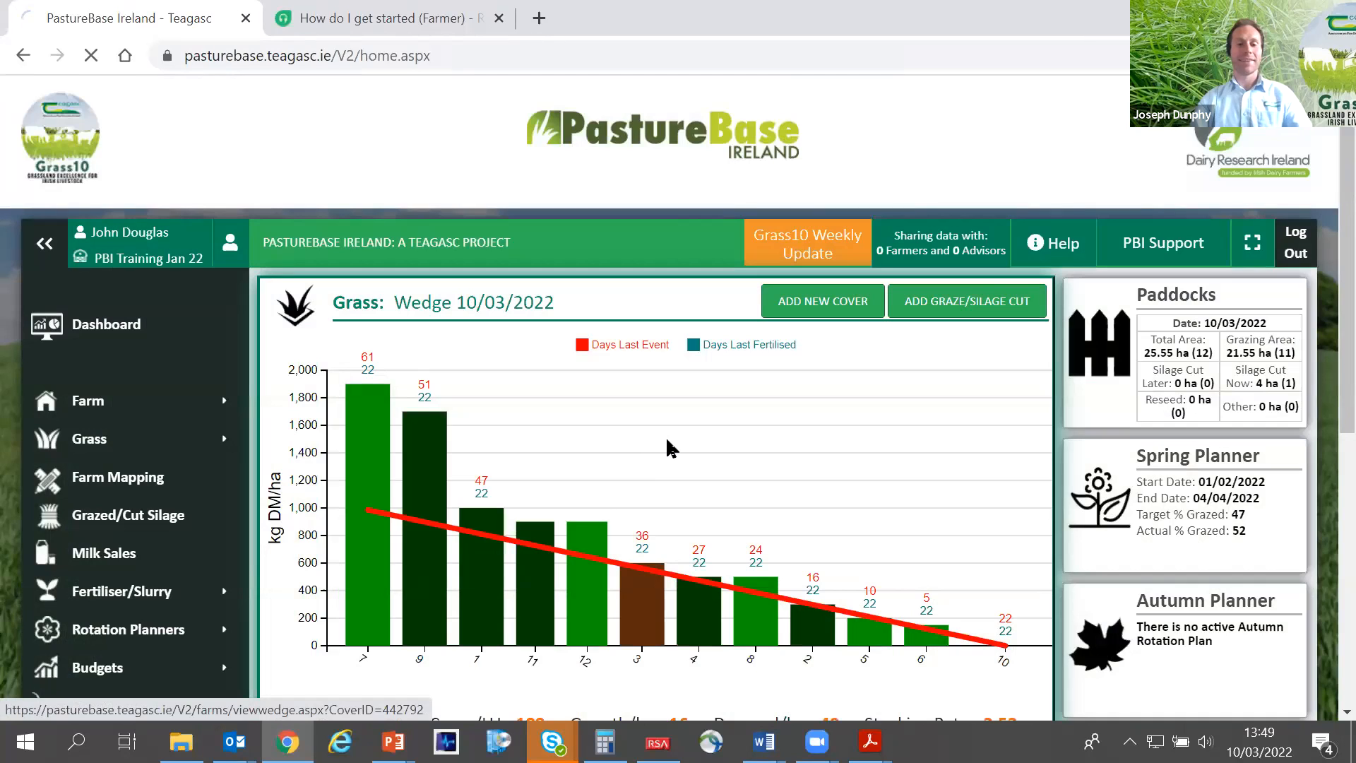
left_click(669, 447)
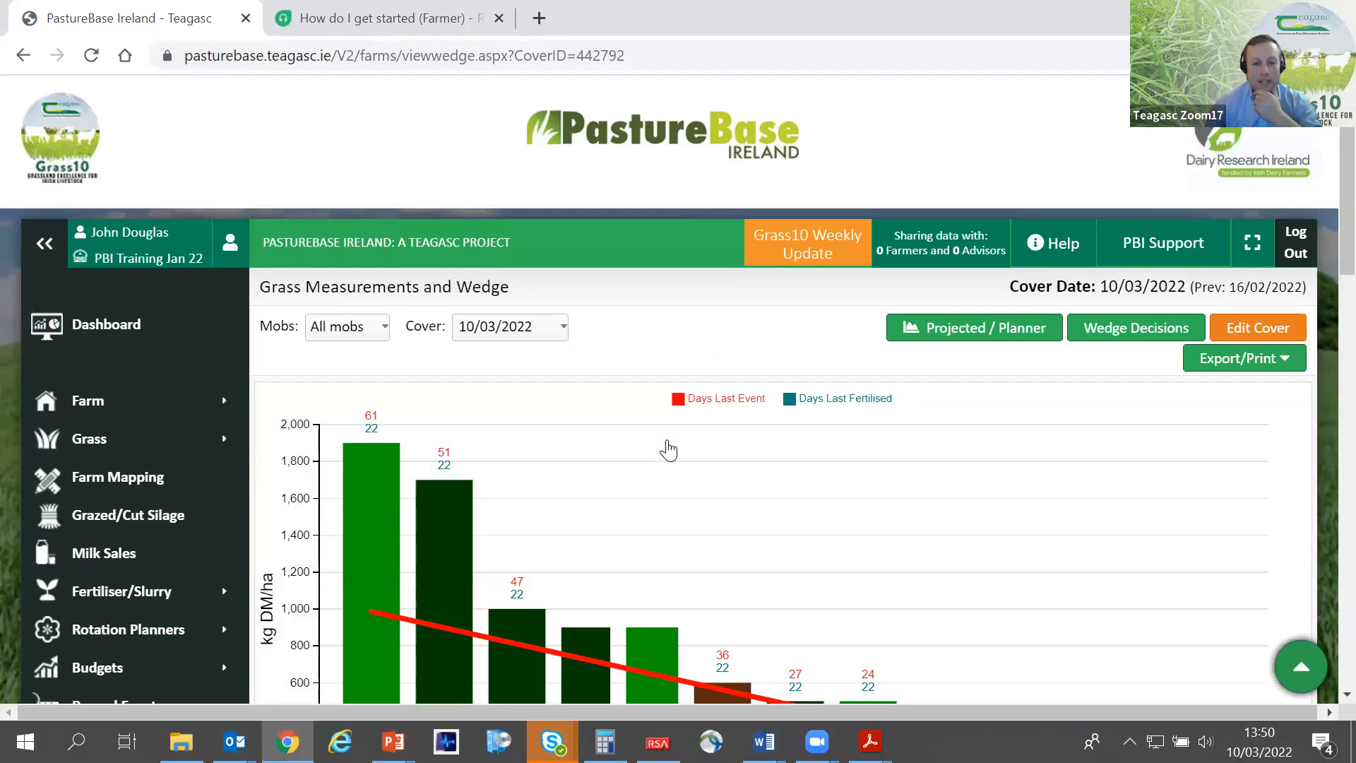
left_click(44, 244)
scroll(680, 456, "down", 3)
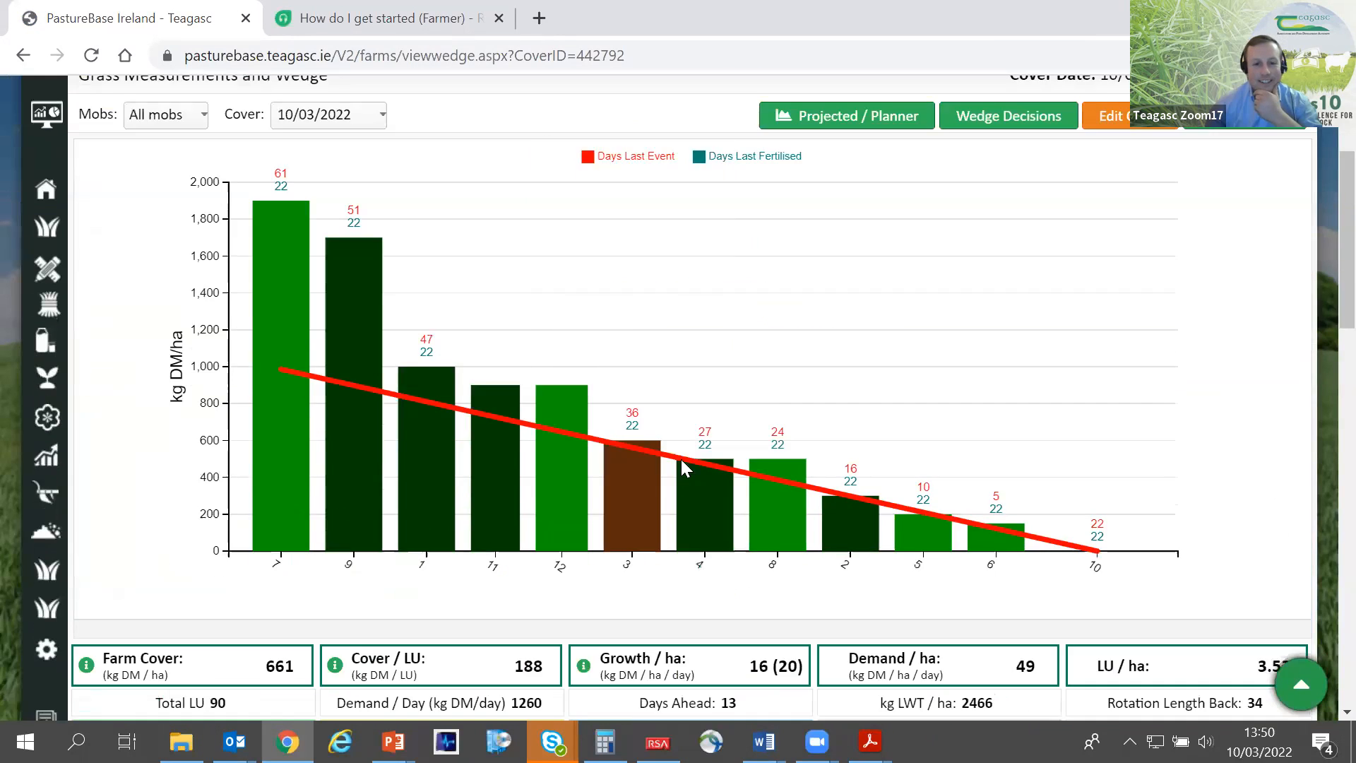
left_click(875, 121)
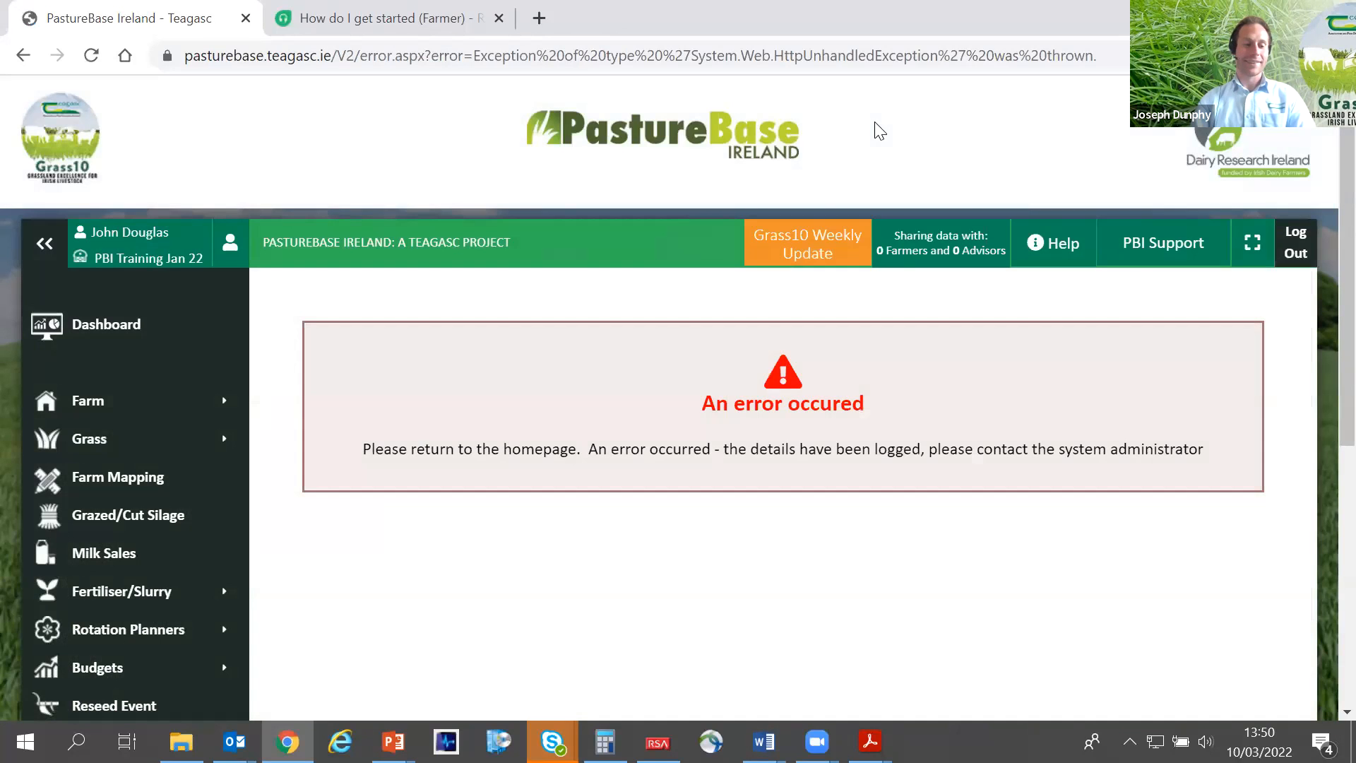
- Log out of the account and log back in with the account's e-mail and password
left_click(1317, 247)
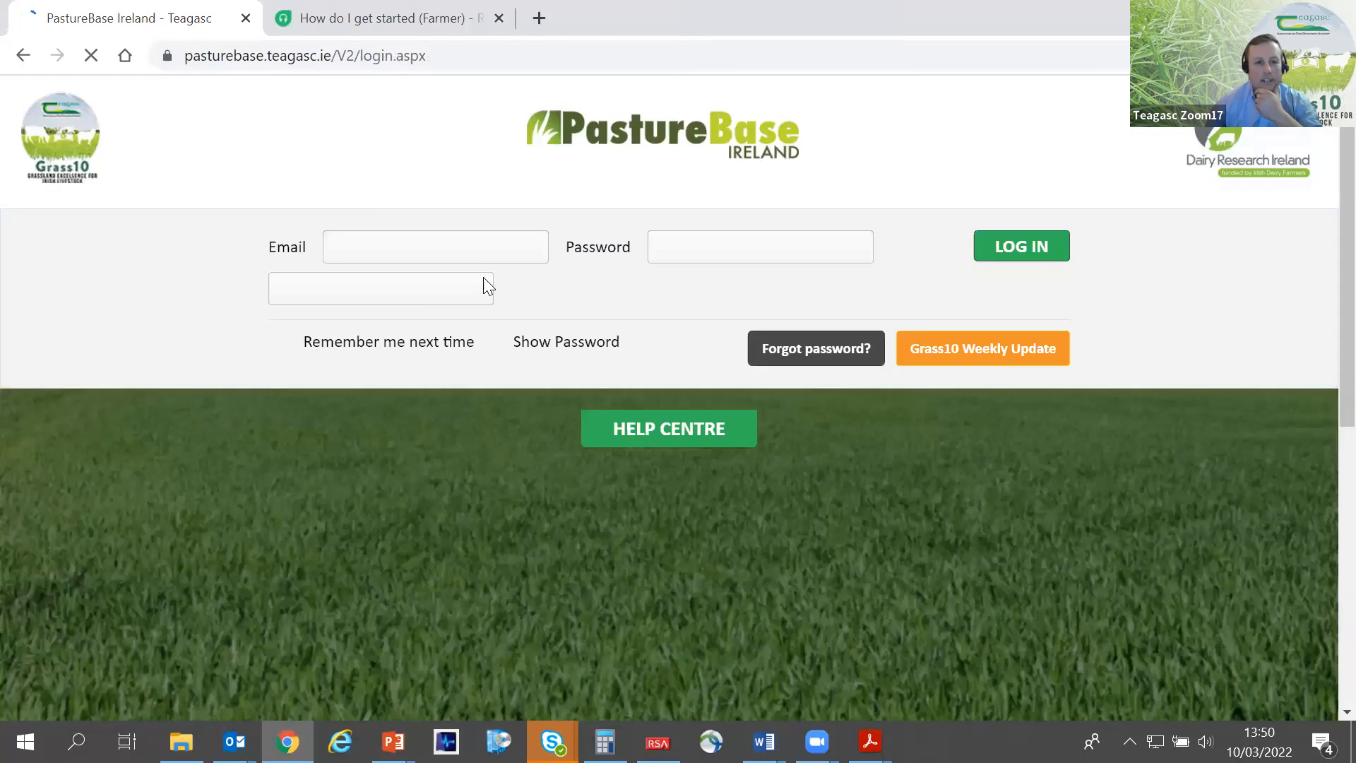
left_click(476, 254)
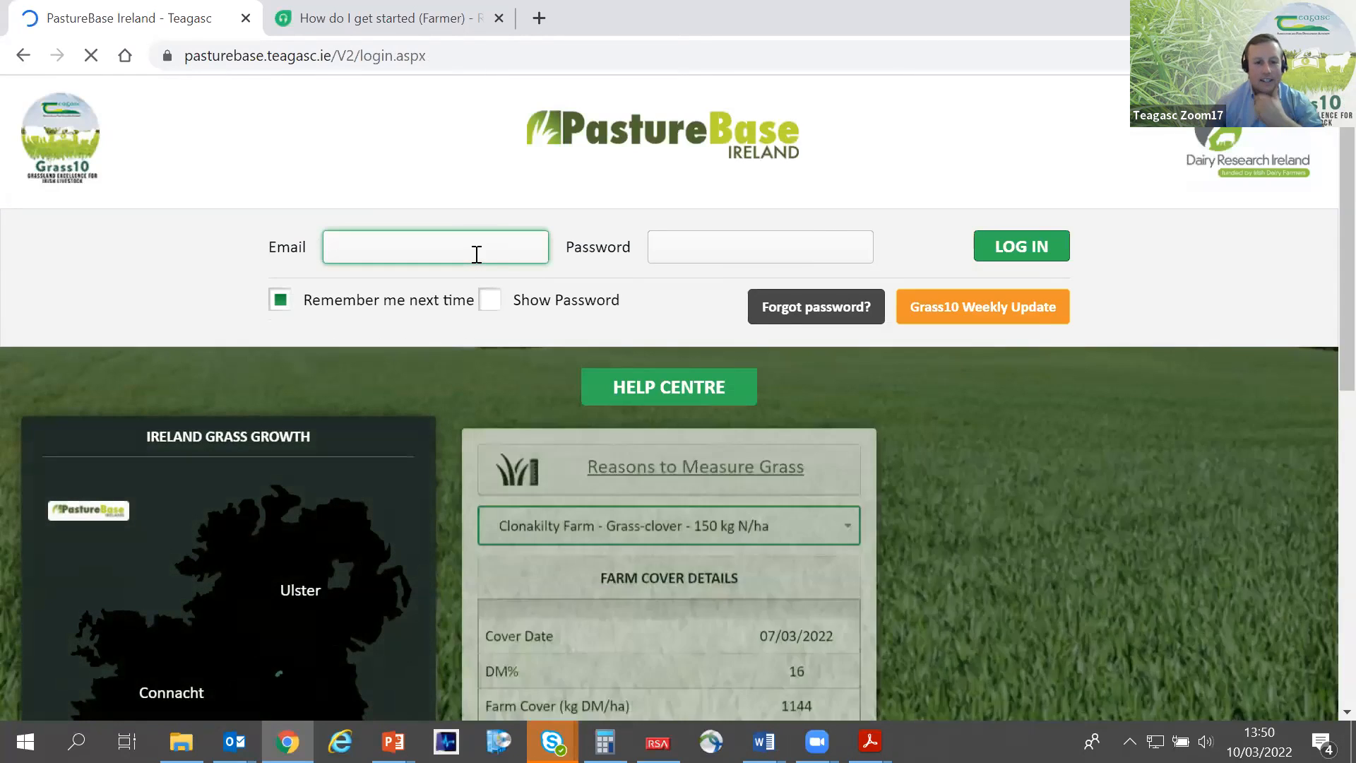
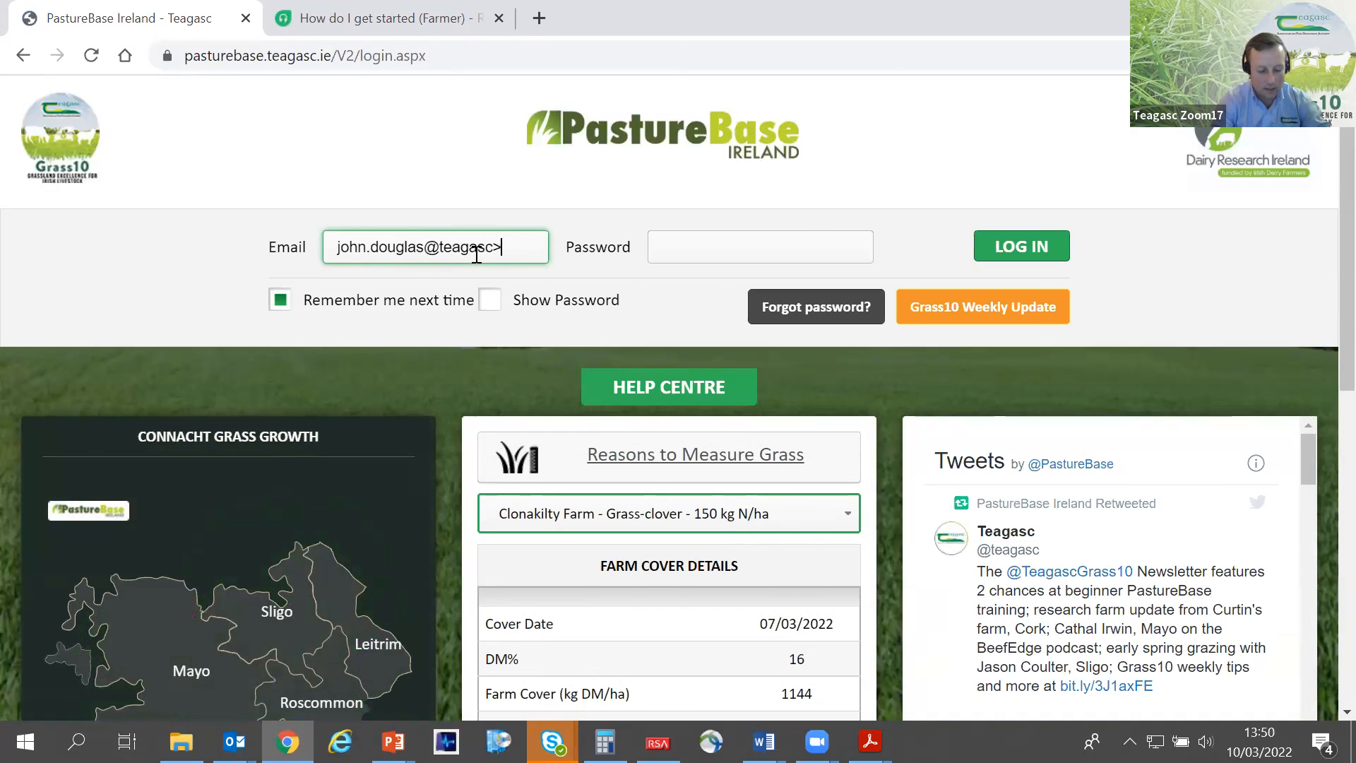
key("Tab")
type("p••••••")
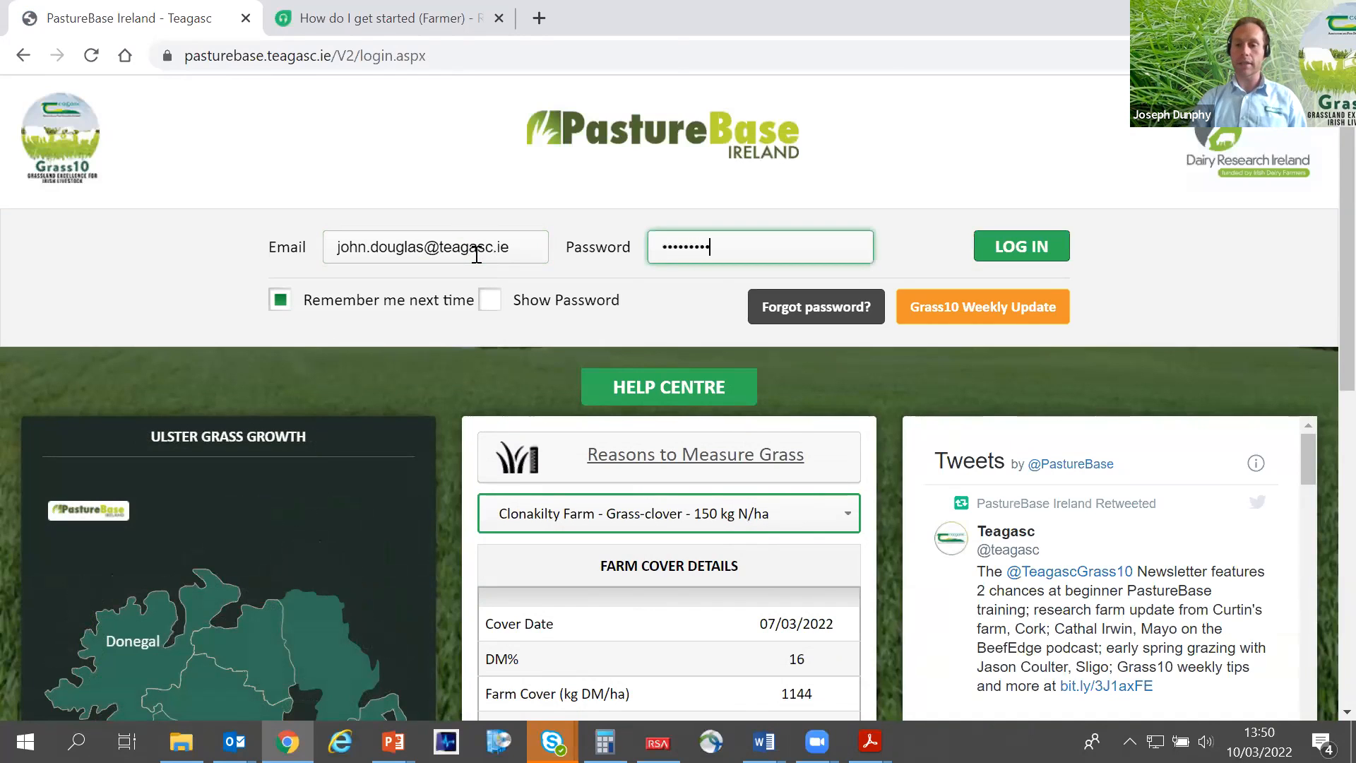
key("Return")
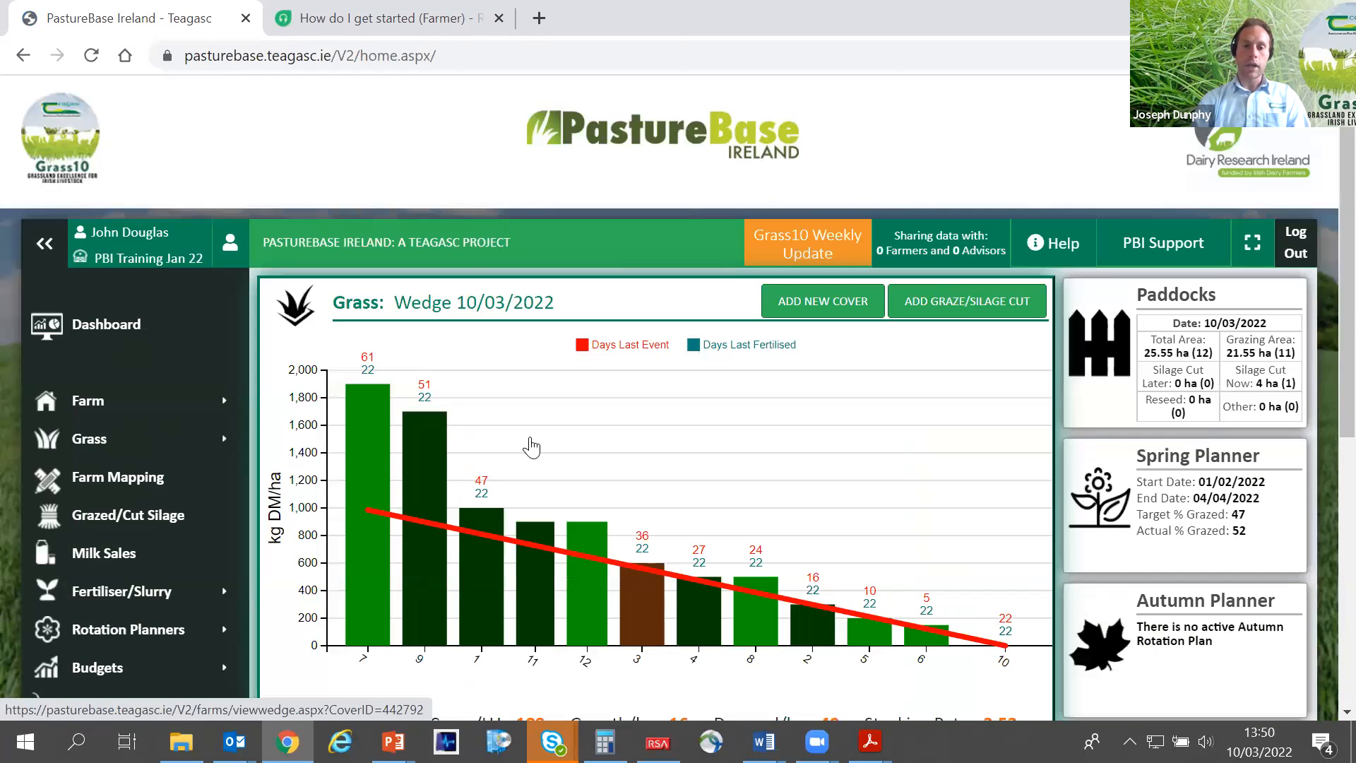
- Open the projected wedge planner from the 10/03/2022 wedge and collapse the navigation menu
left_click(534, 445)
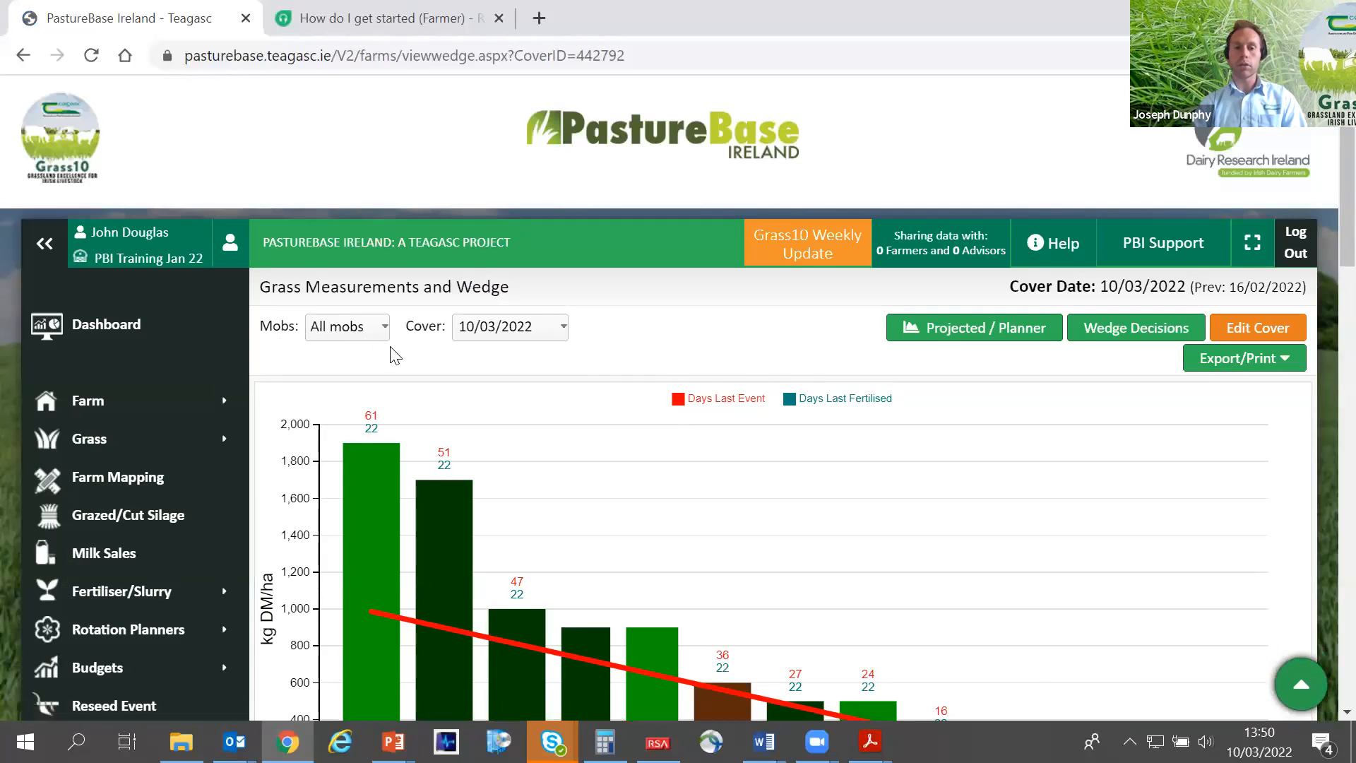
scroll(367, 353, "down", 2)
left_click(918, 227)
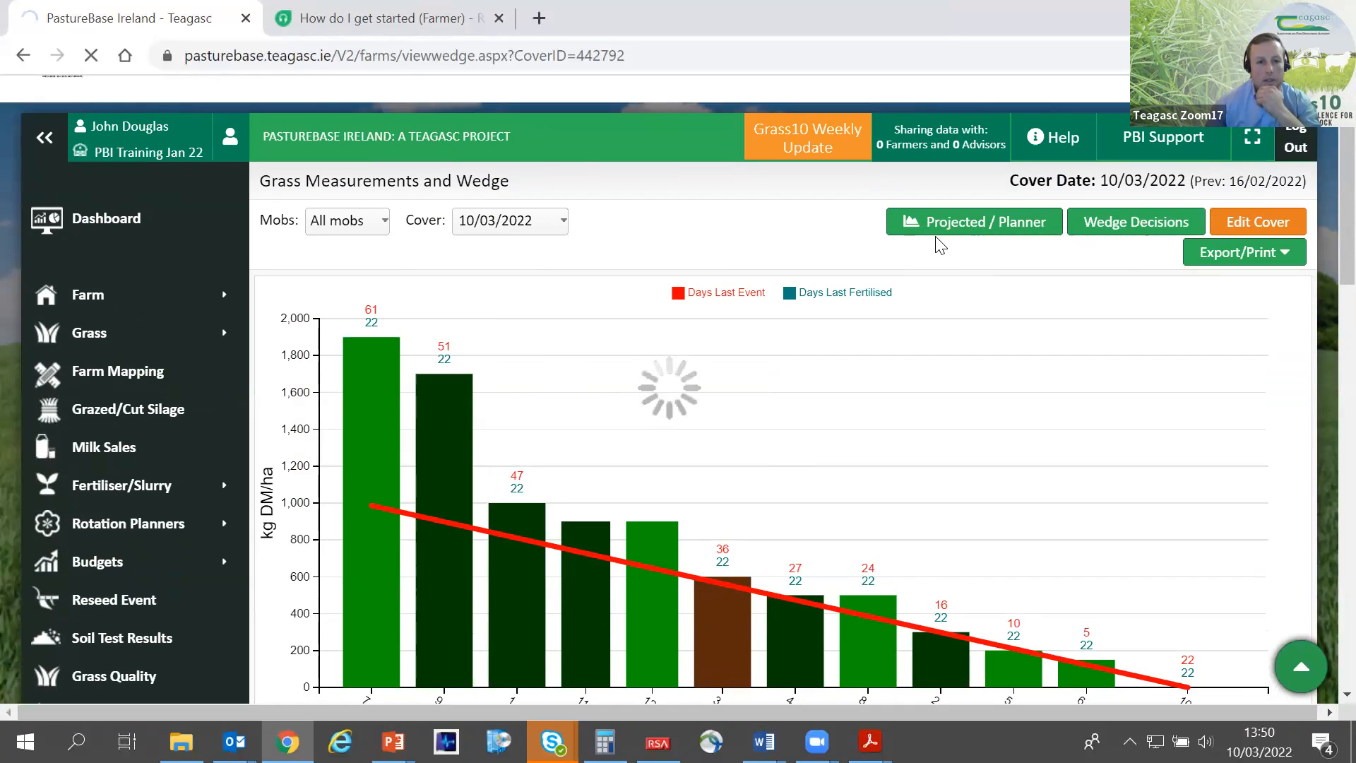
scroll(940, 246, "down", 8)
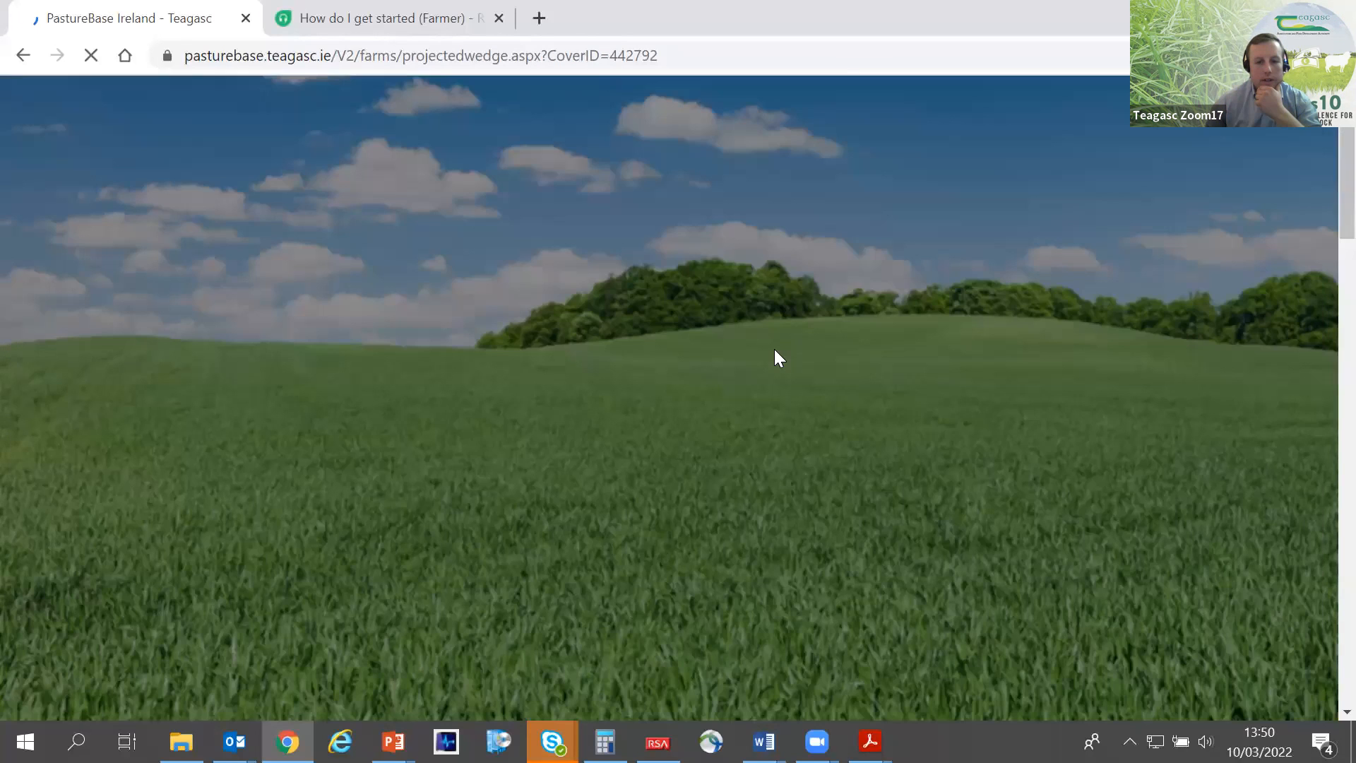
scroll(774, 349, "down", 1)
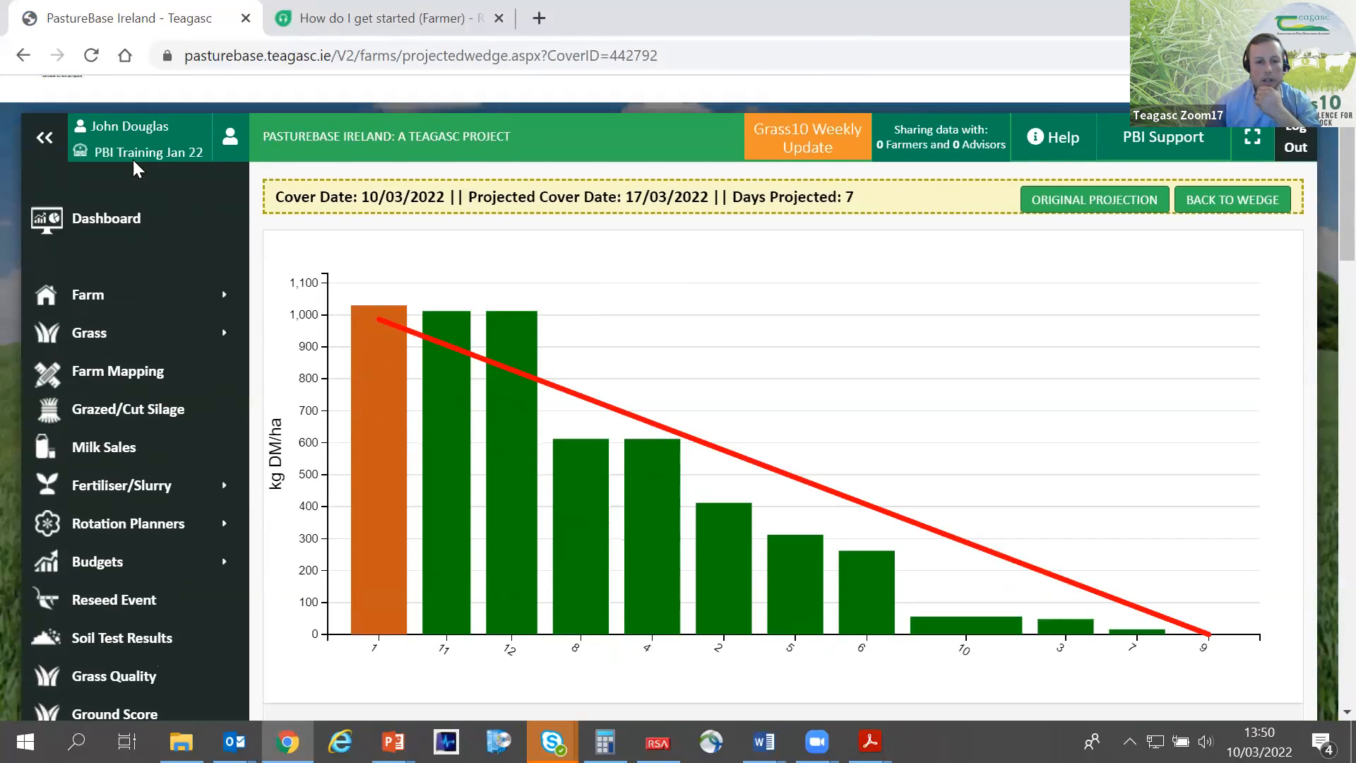
left_click(45, 143)
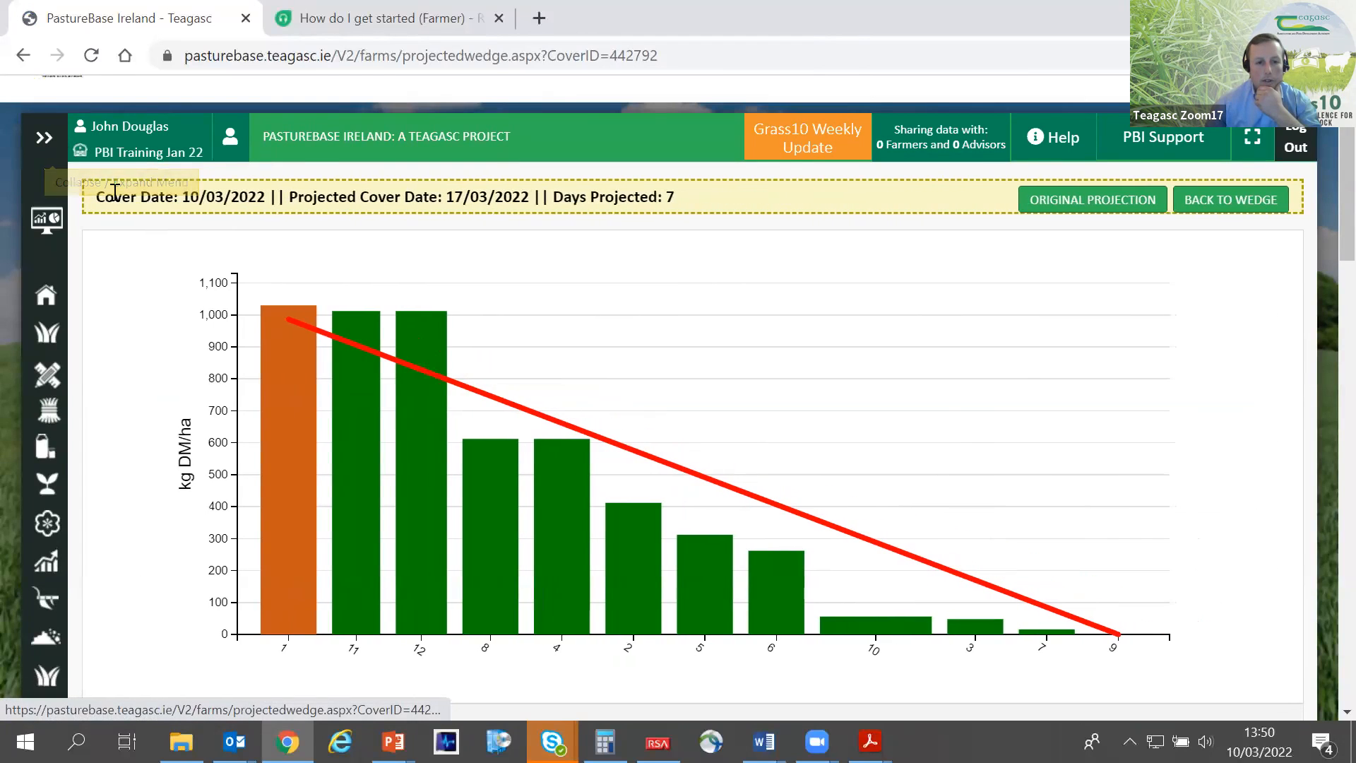
- Examine the projected wedge for 17/03/2022, comparing the paddock covers with the demand line
scroll(138, 243, "down", 2)
scroll(138, 243, "up", 2)
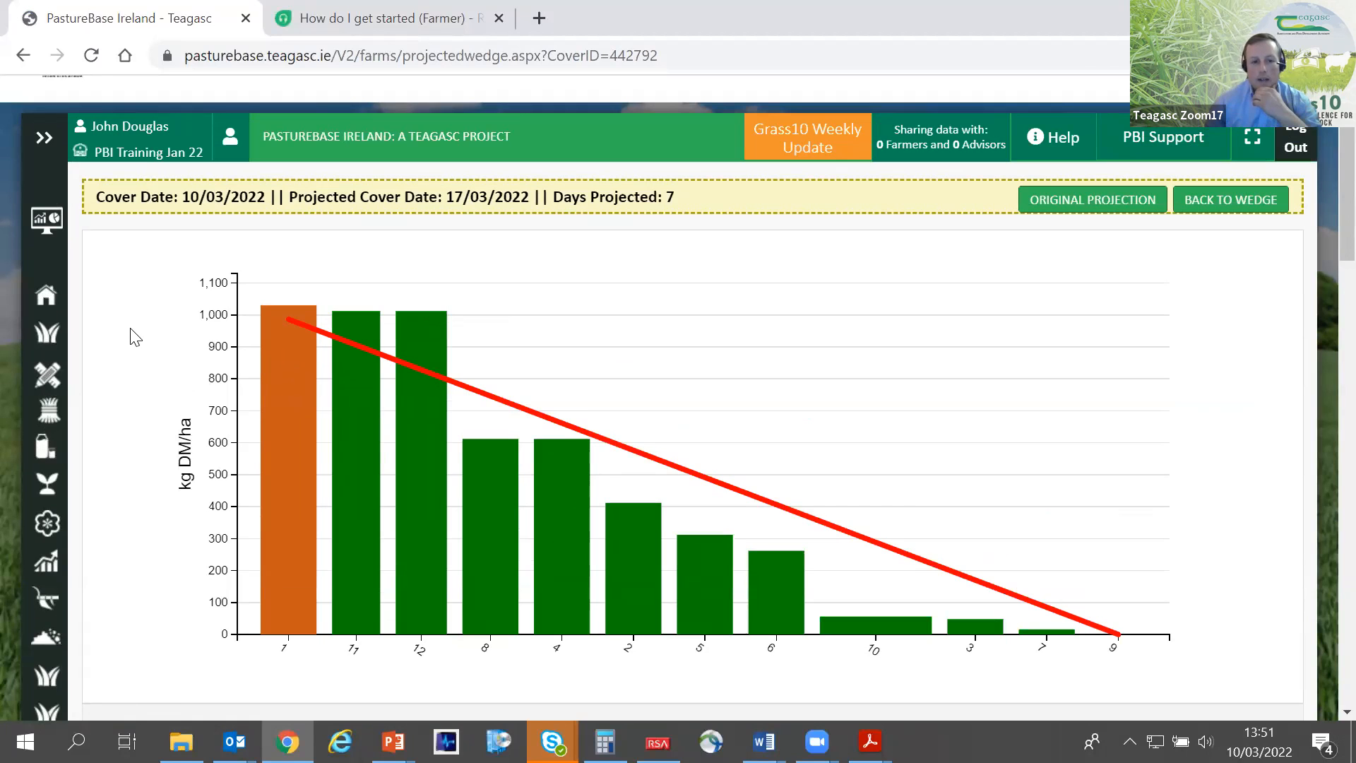
scroll(135, 337, "down", 2)
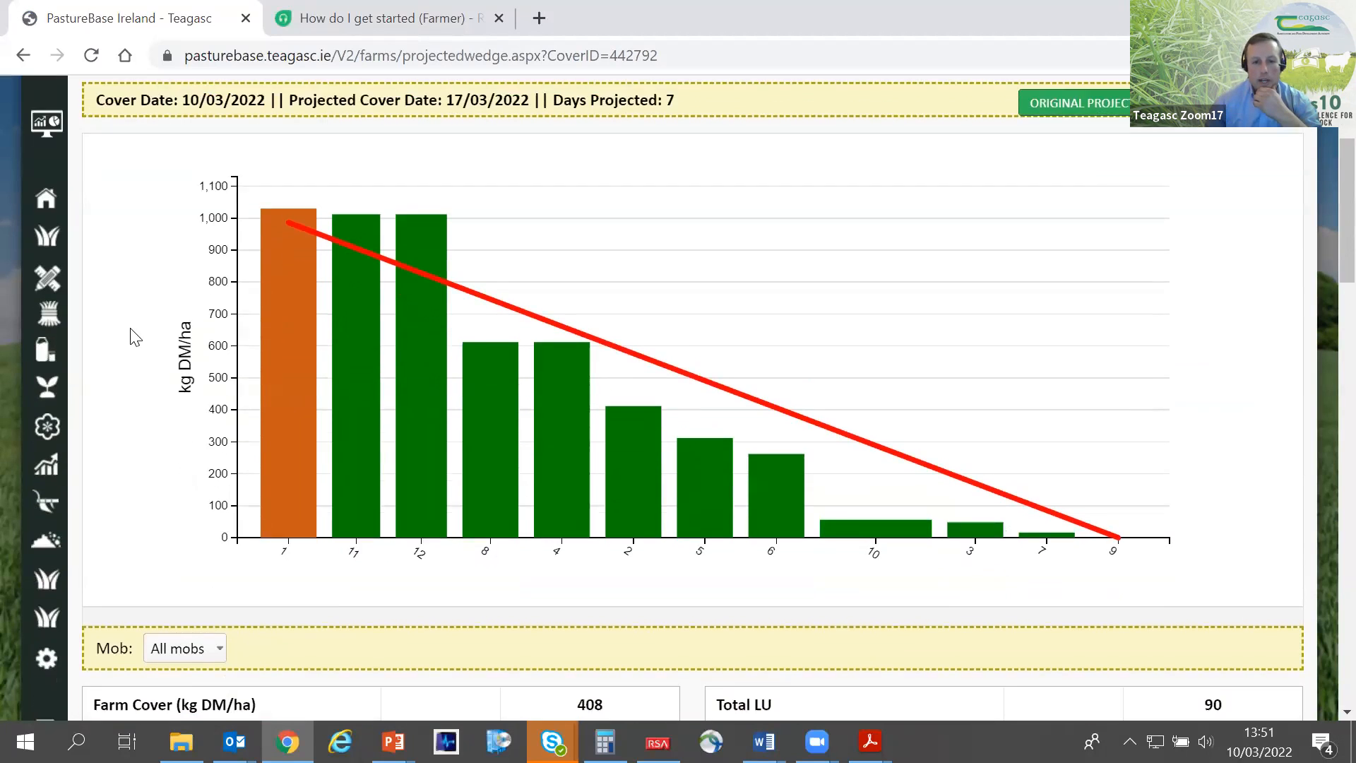
scroll(130, 328, "down", 4)
scroll(129, 327, "up", 4)
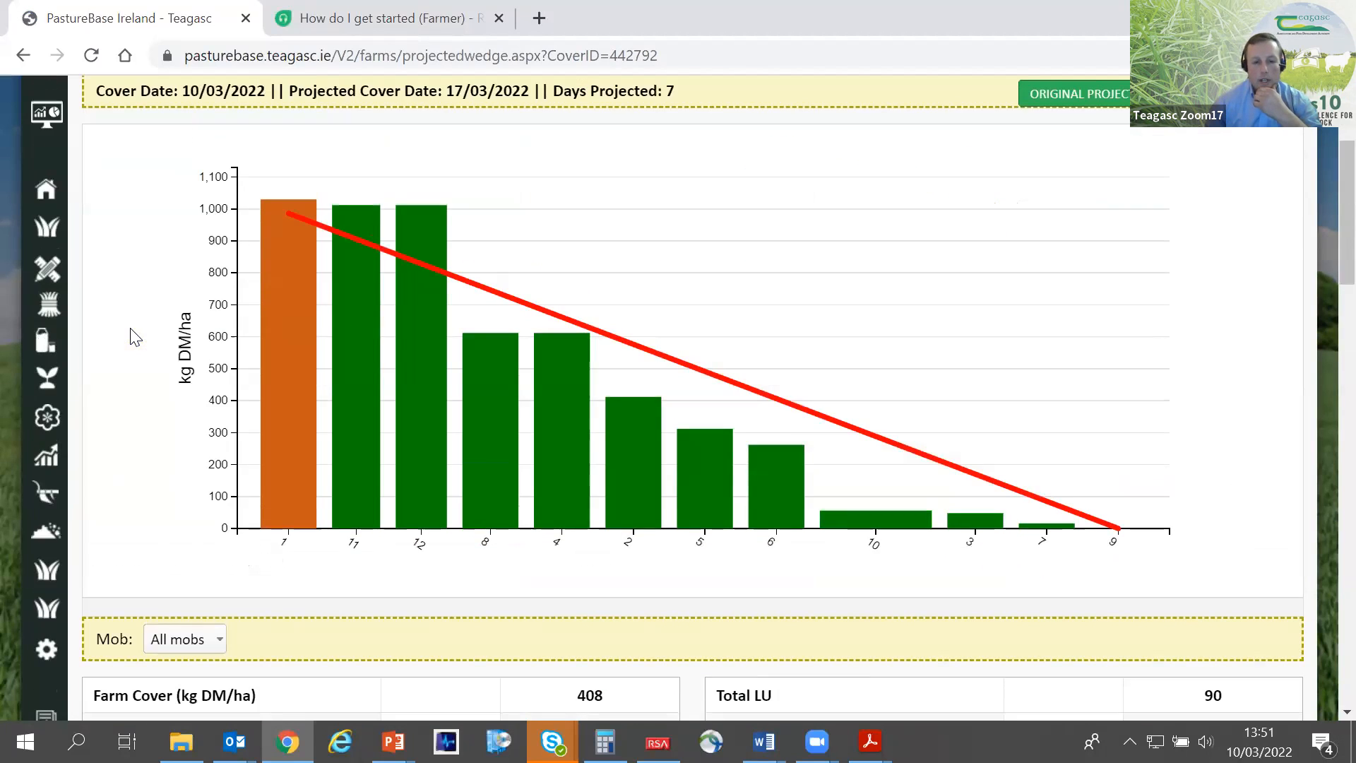
scroll(160, 330, "up", 2)
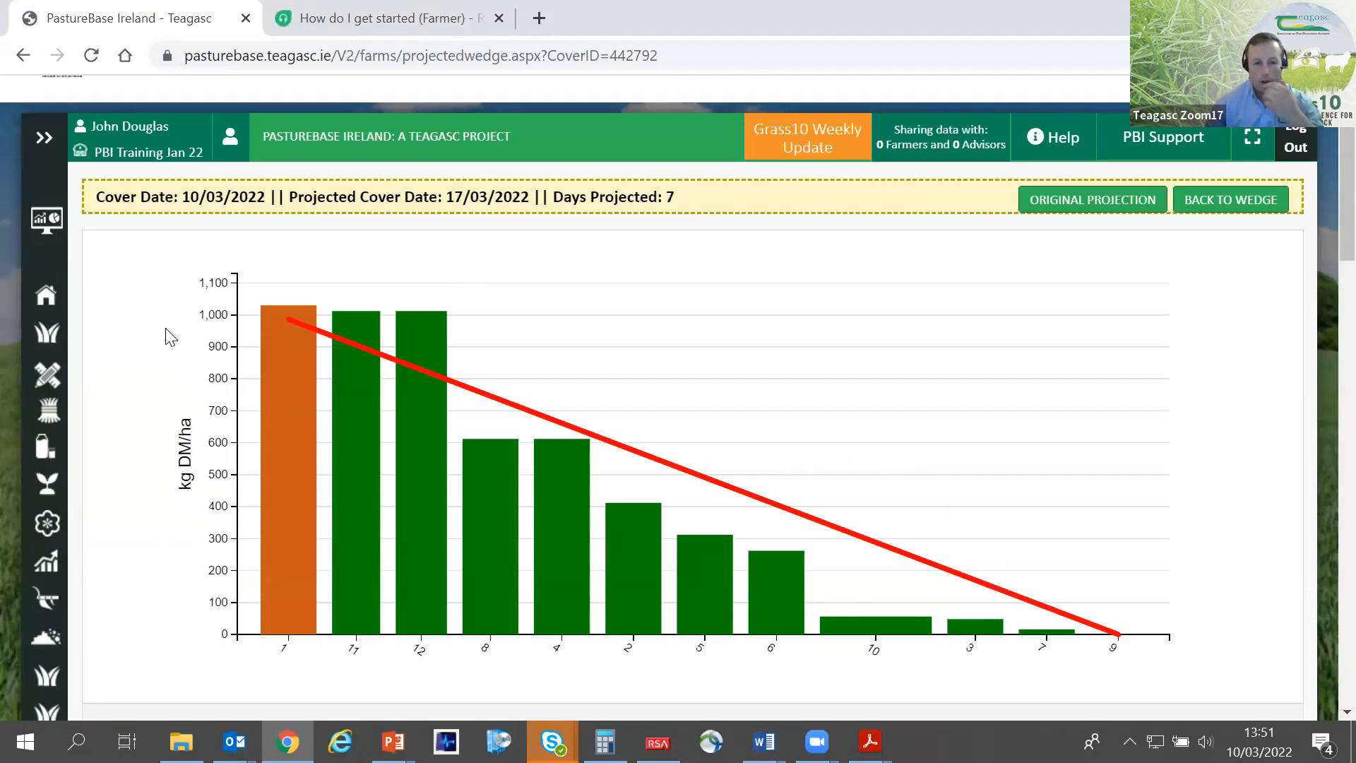
scroll(170, 336, "down", 5)
scroll(874, 373, "up", 3)
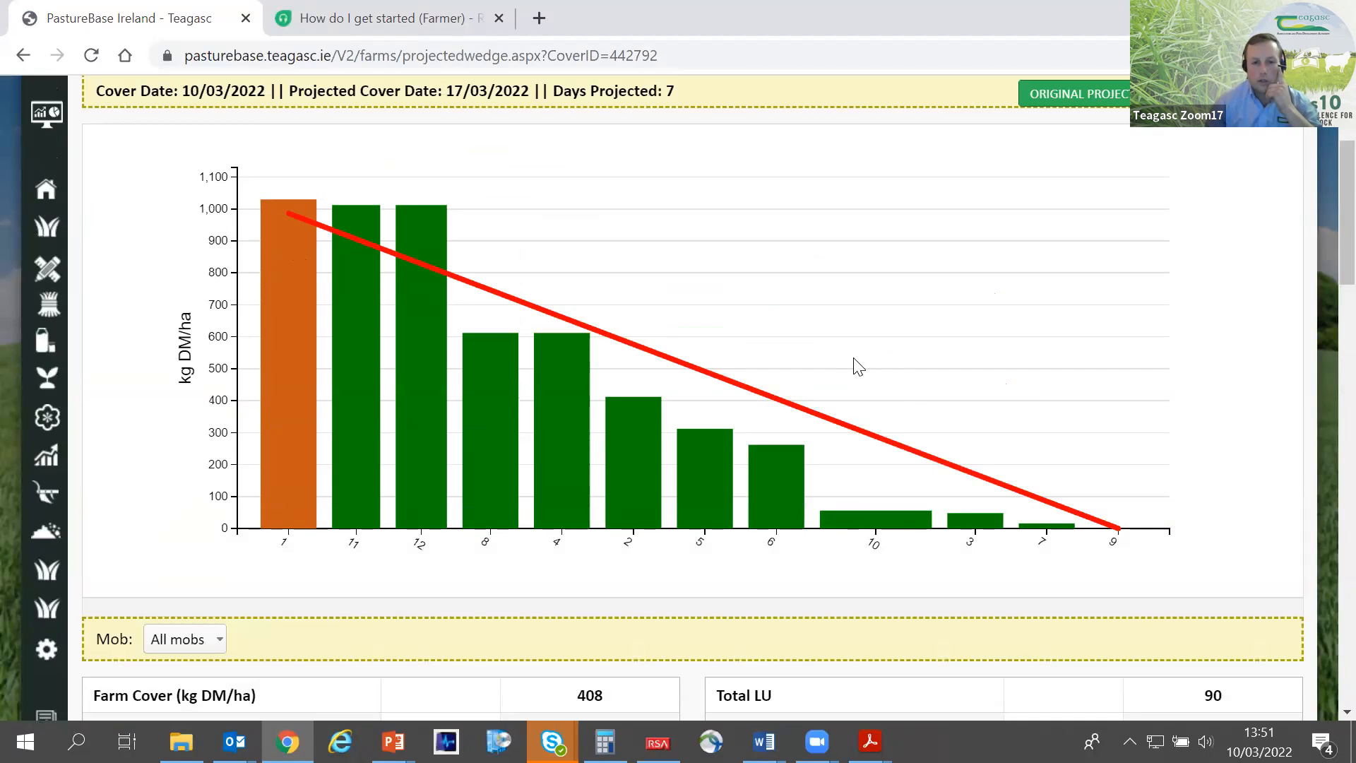
- Set the projected growth rate to 60, save and update the projected wedge, and collapse the navigation menu
scroll(875, 388, "down", 2)
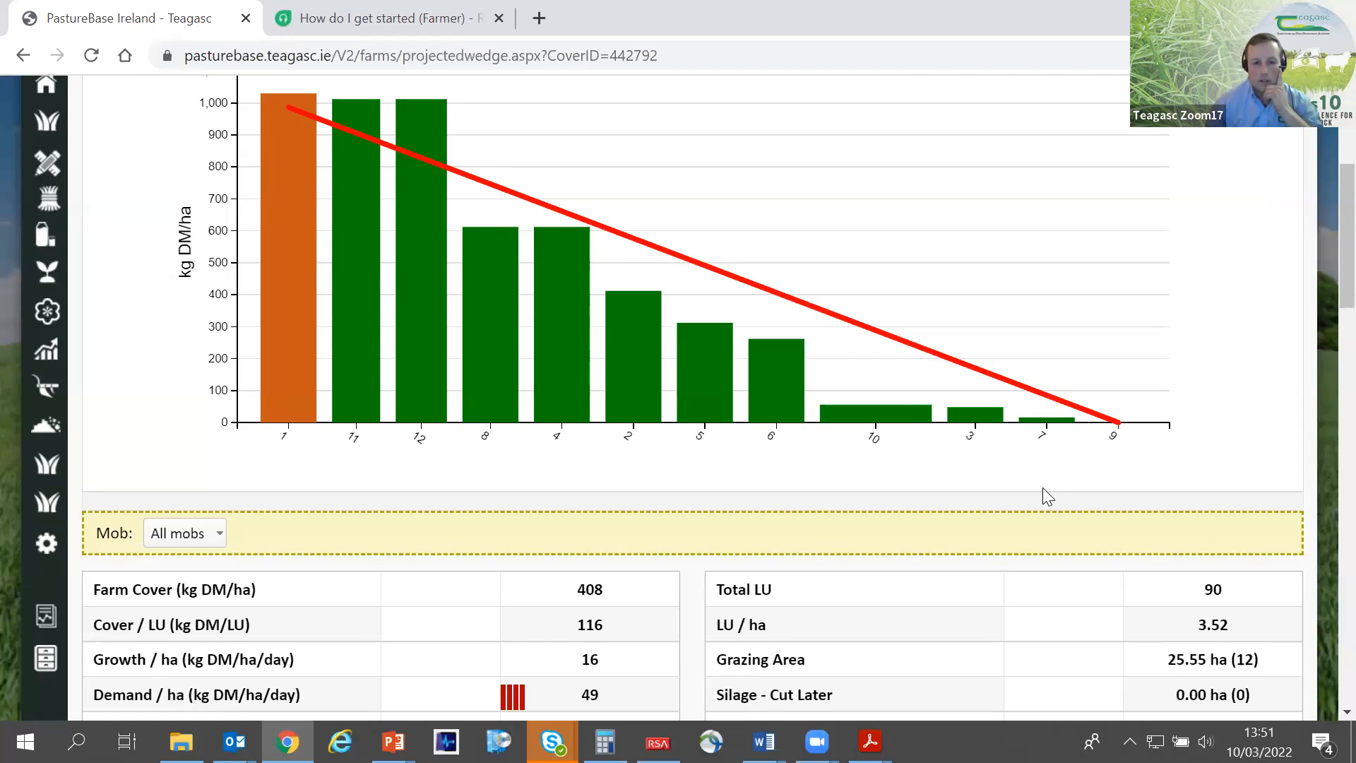
scroll(1071, 494, "down", 9)
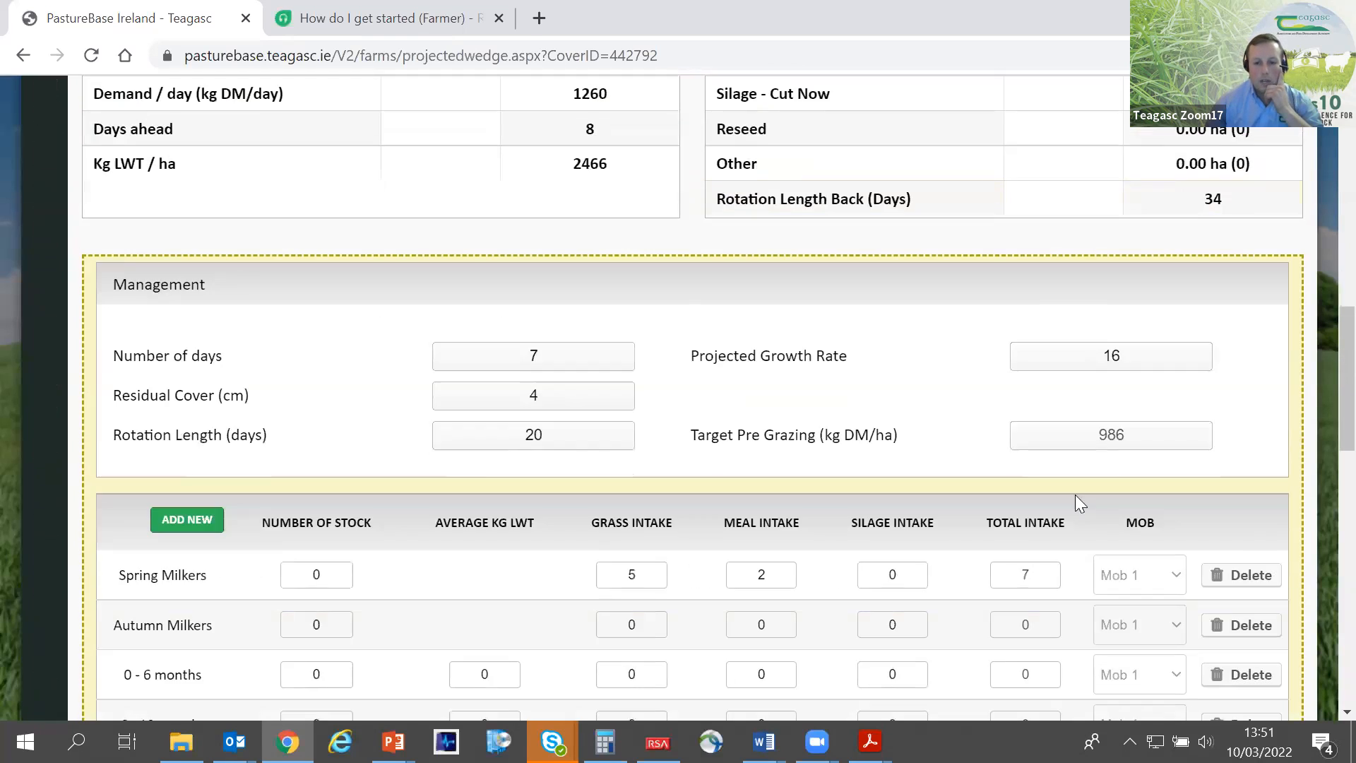
left_click(1083, 355)
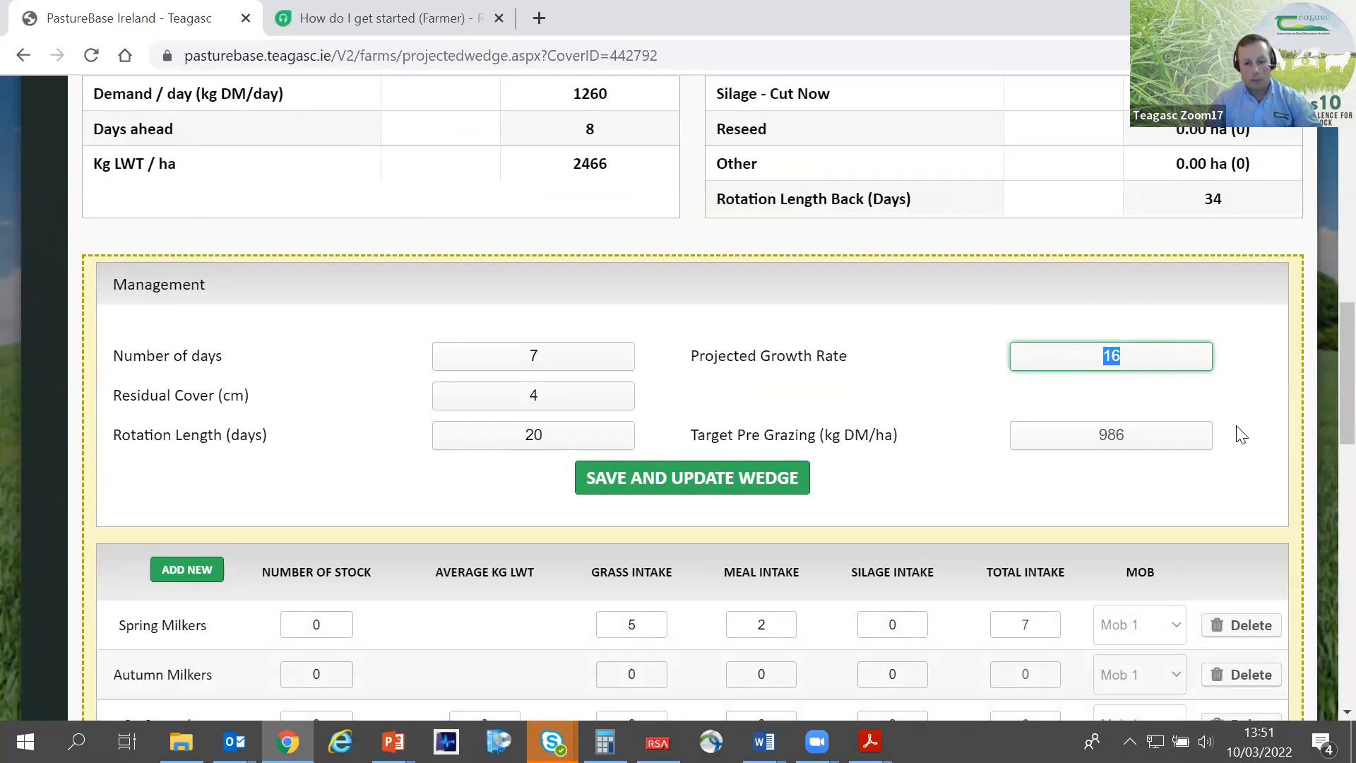
type("60")
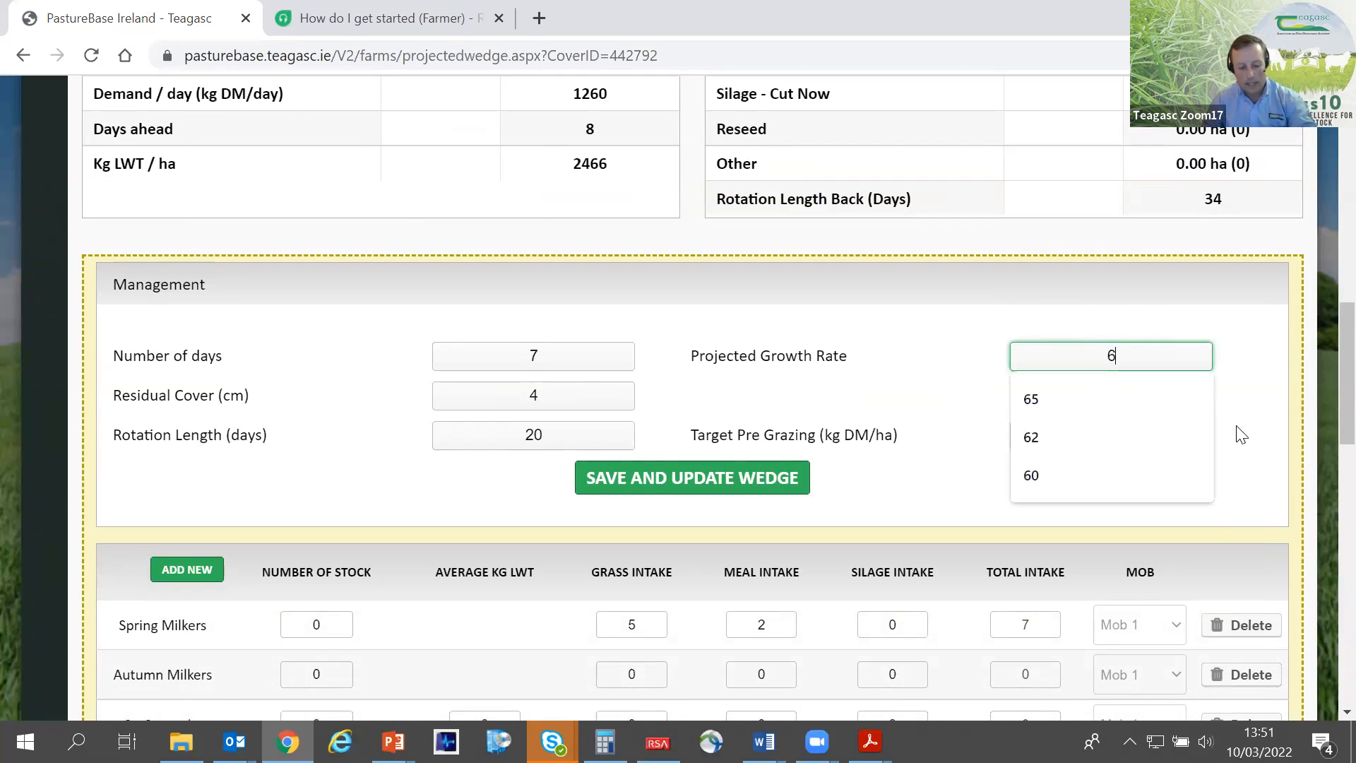
left_click(949, 387)
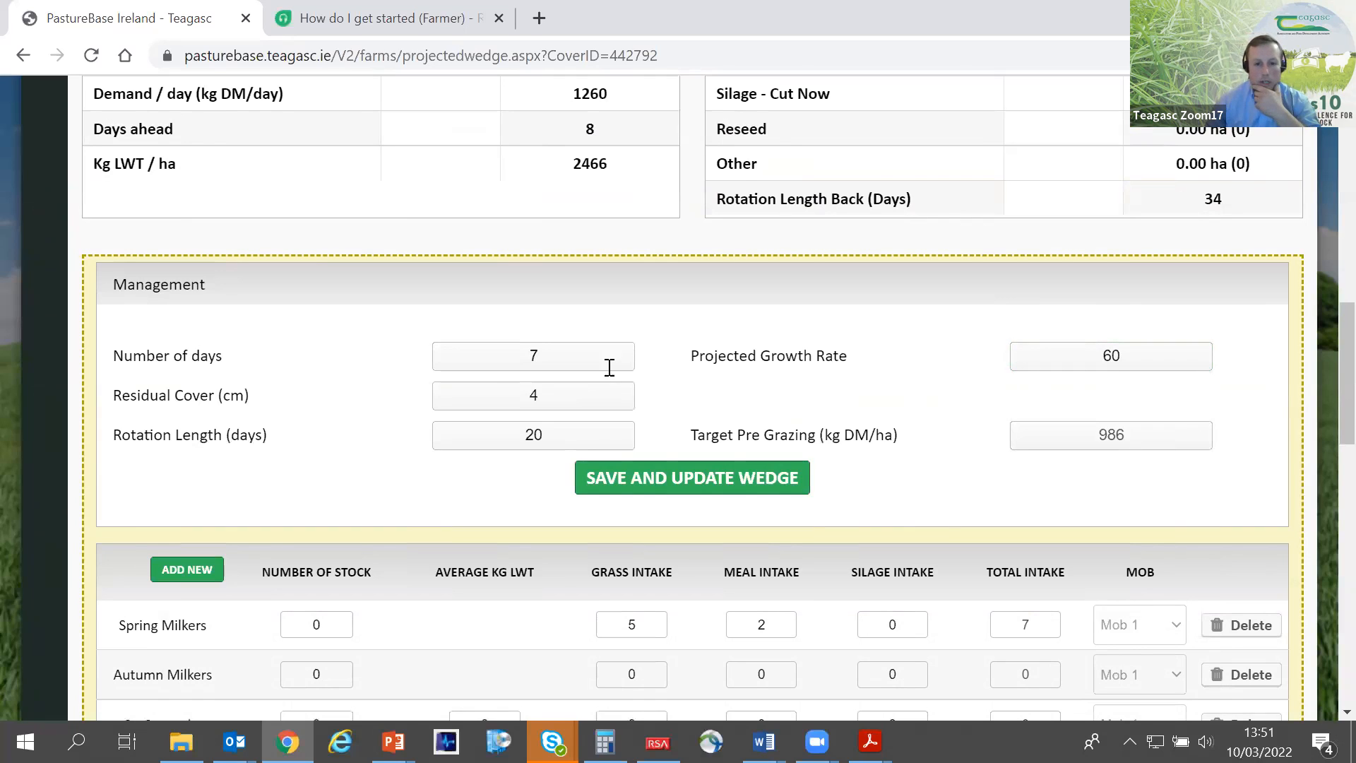
left_click(692, 478)
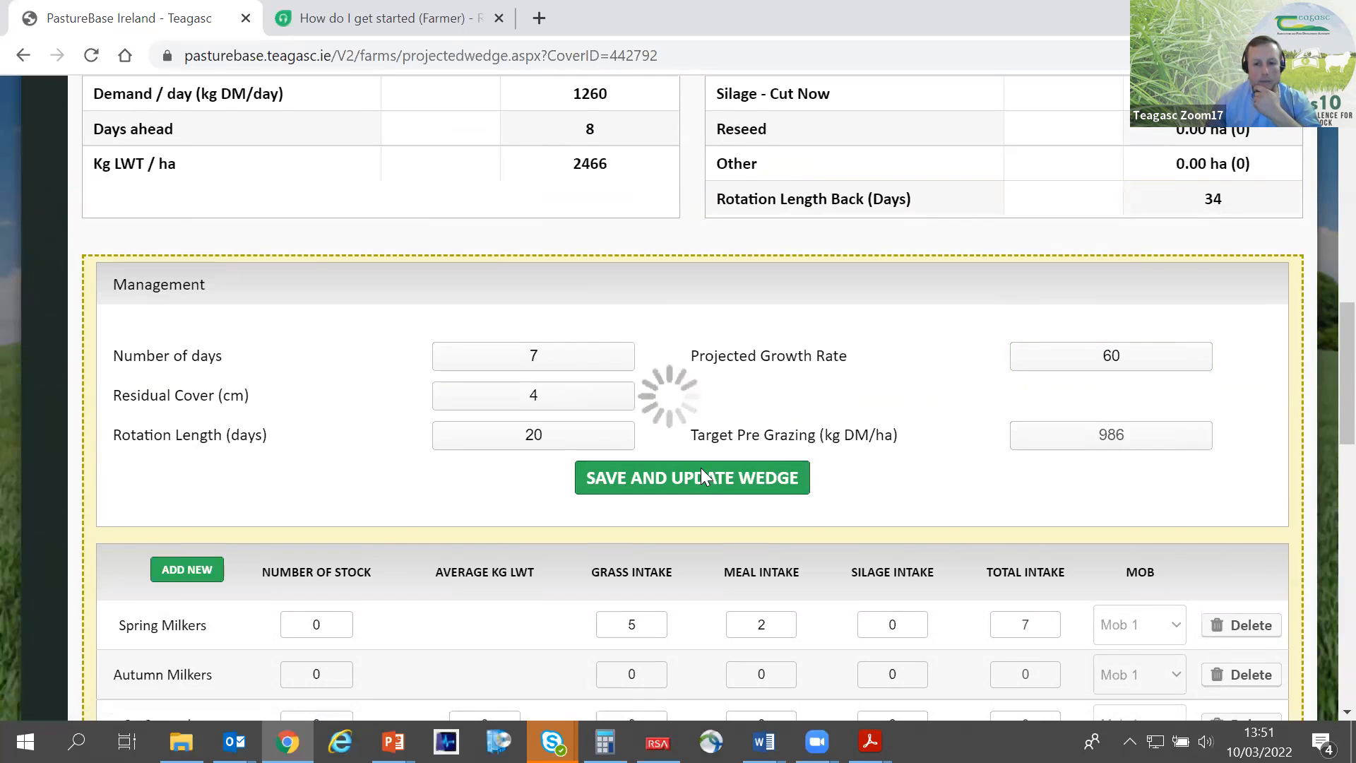
scroll(701, 468, "up", 3)
scroll(557, 344, "up", 1)
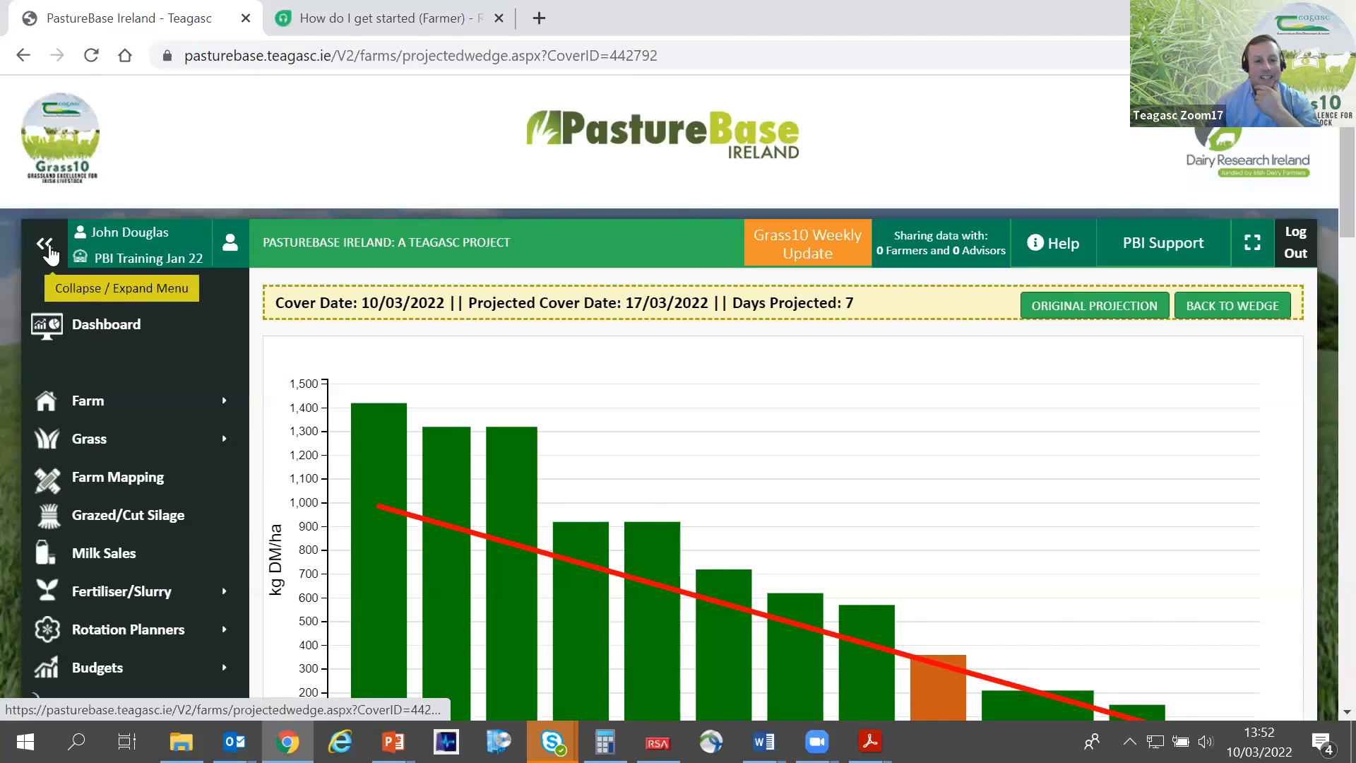
left_click(47, 247)
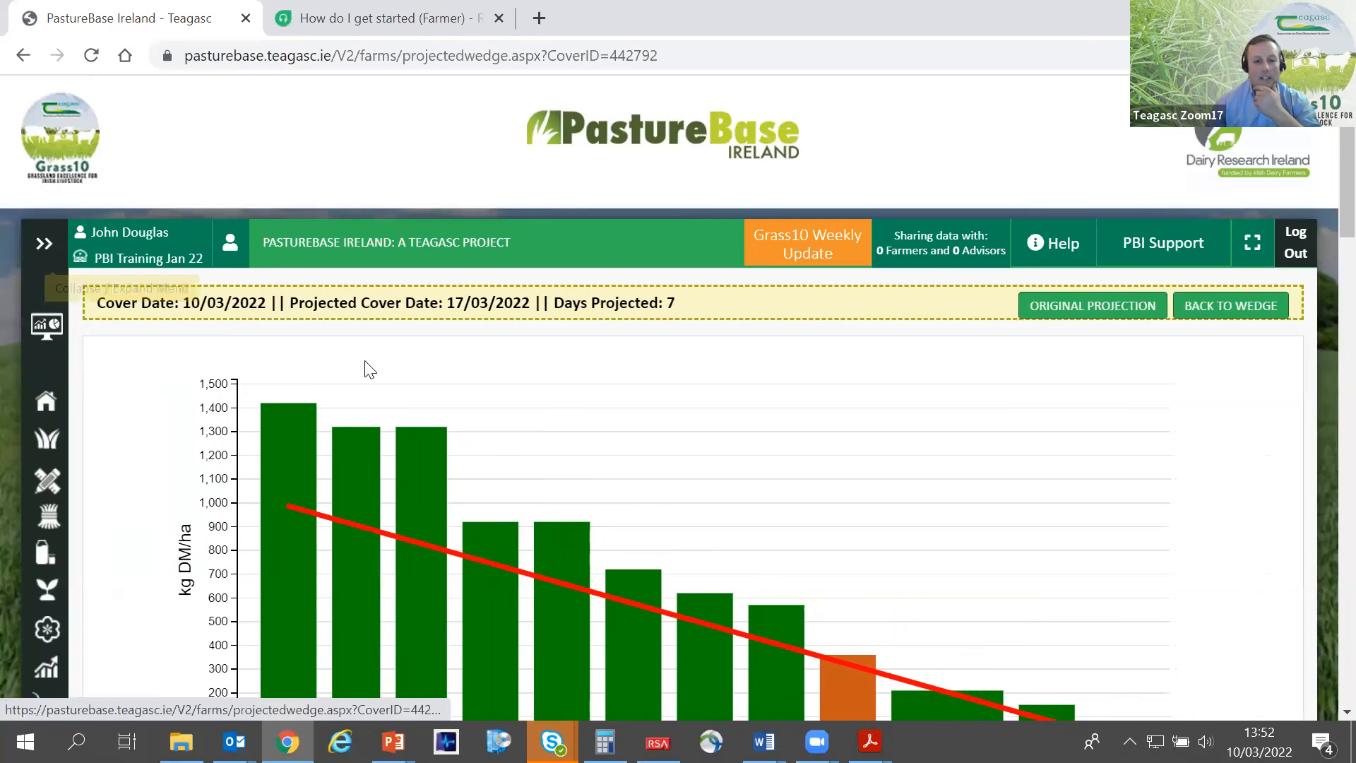
- Examine the updated projected wedge, checking individual paddock covers and the farm figures against the demand line
scroll(727, 370, "down", 3)
scroll(957, 349, "down", 2)
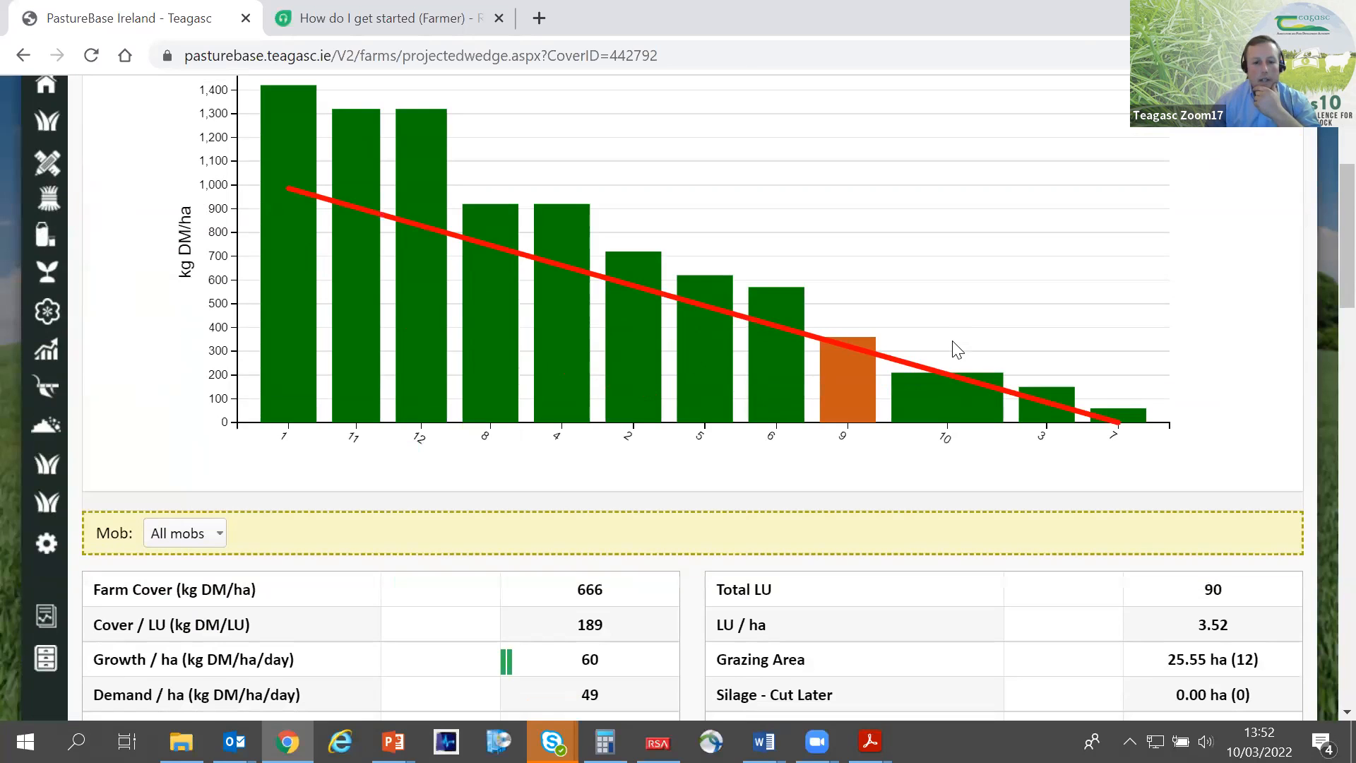
scroll(1321, 277, "up", 1)
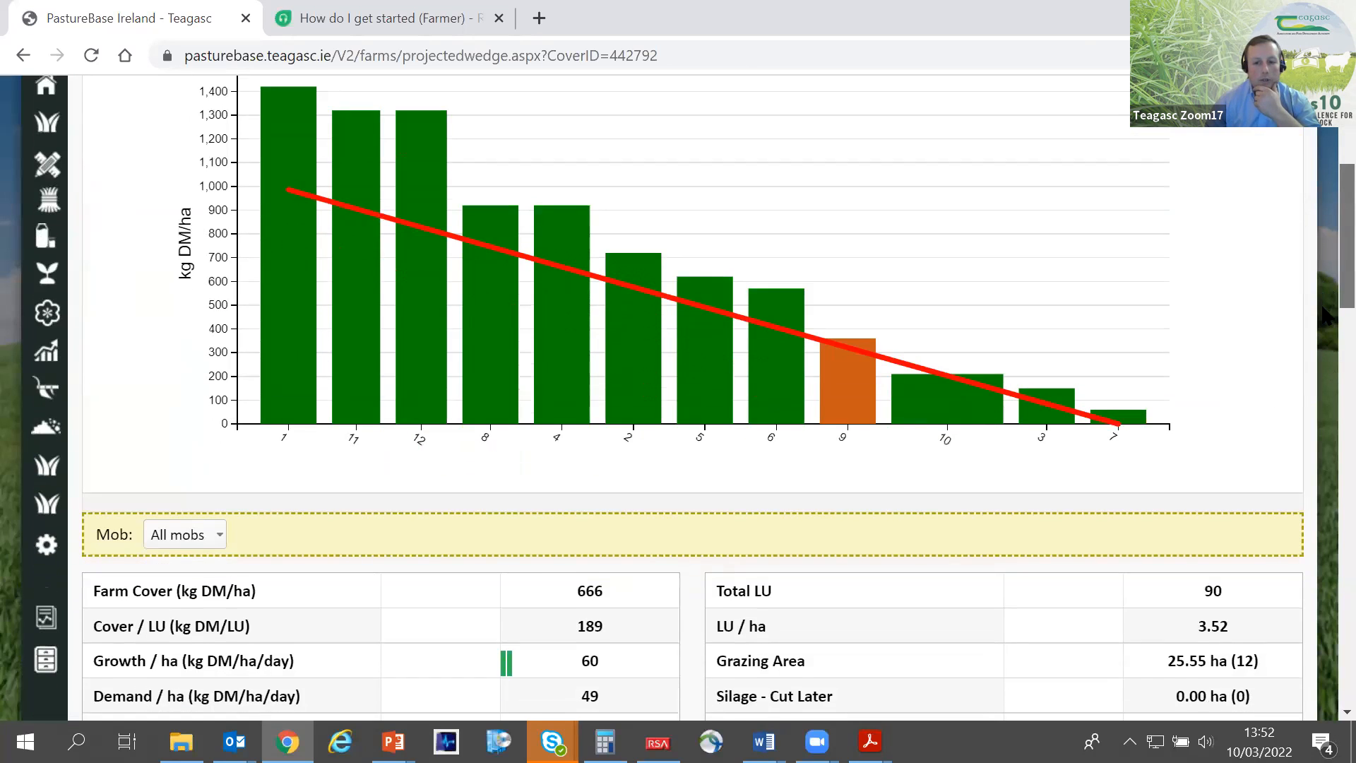
scroll(1325, 285, "up", 1)
mouse_move(290, 194)
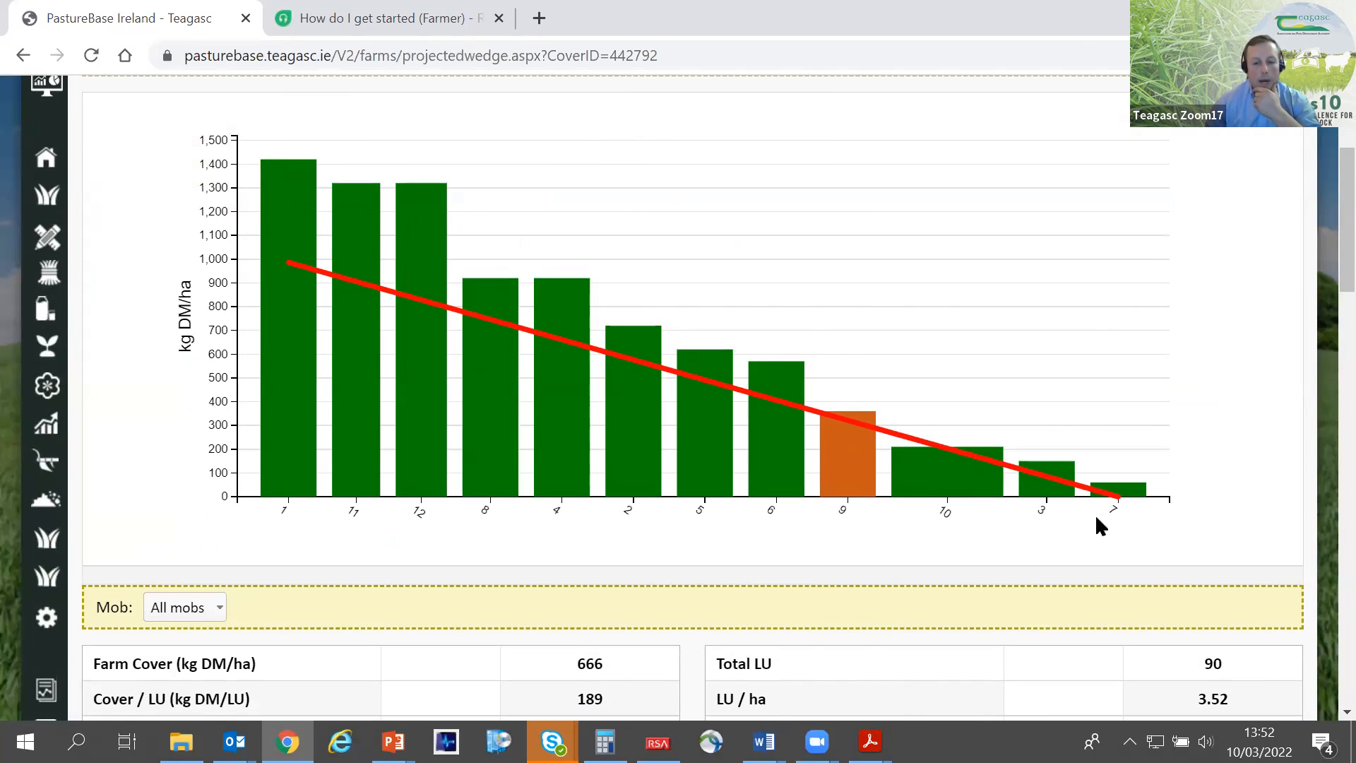
mouse_move(946, 493)
mouse_move(463, 309)
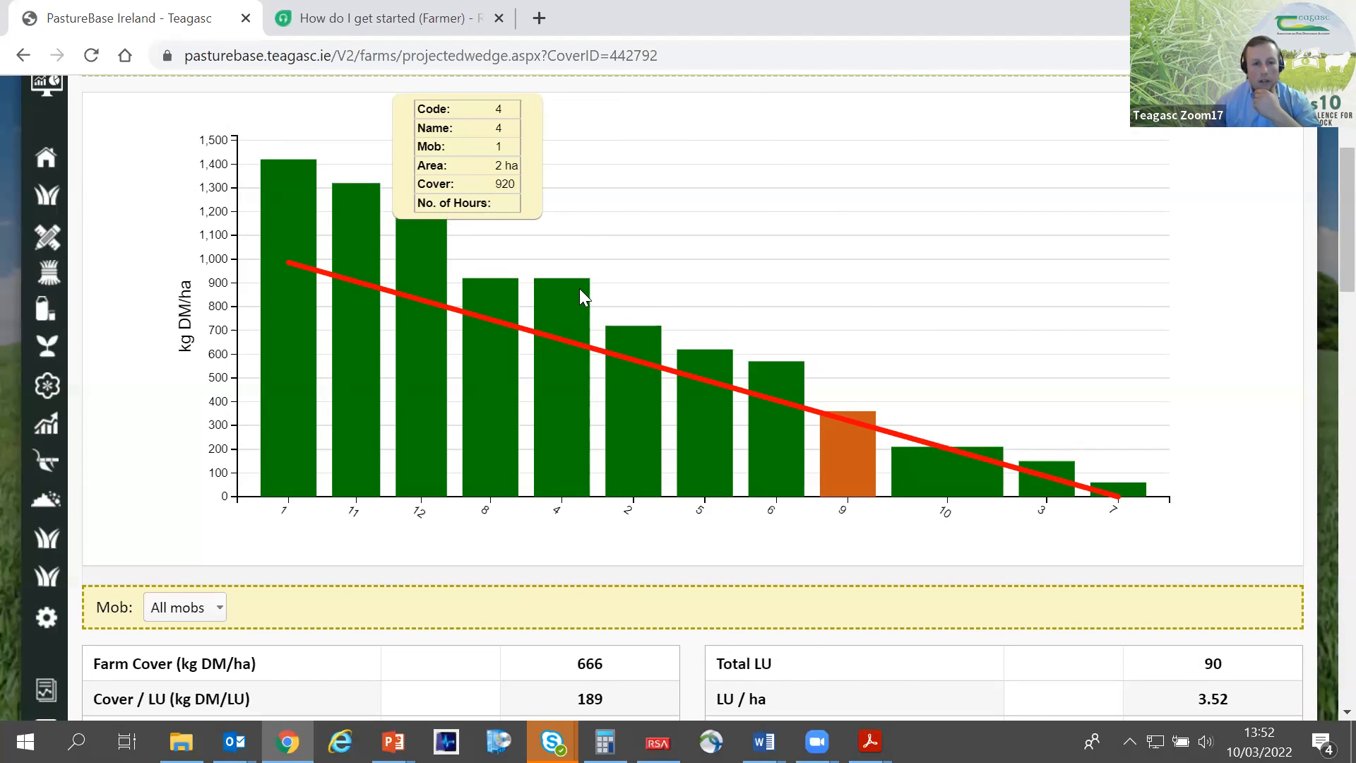
mouse_move(552, 300)
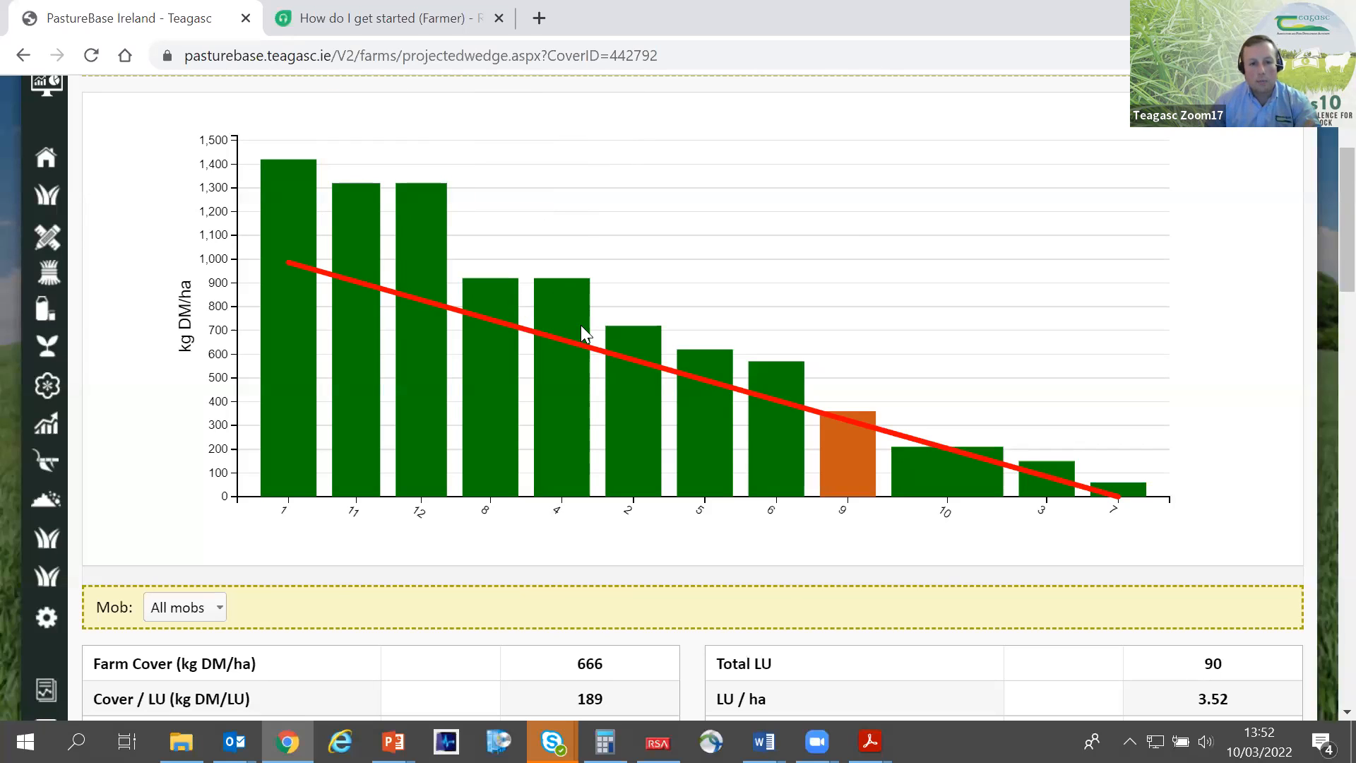
mouse_move(631, 352)
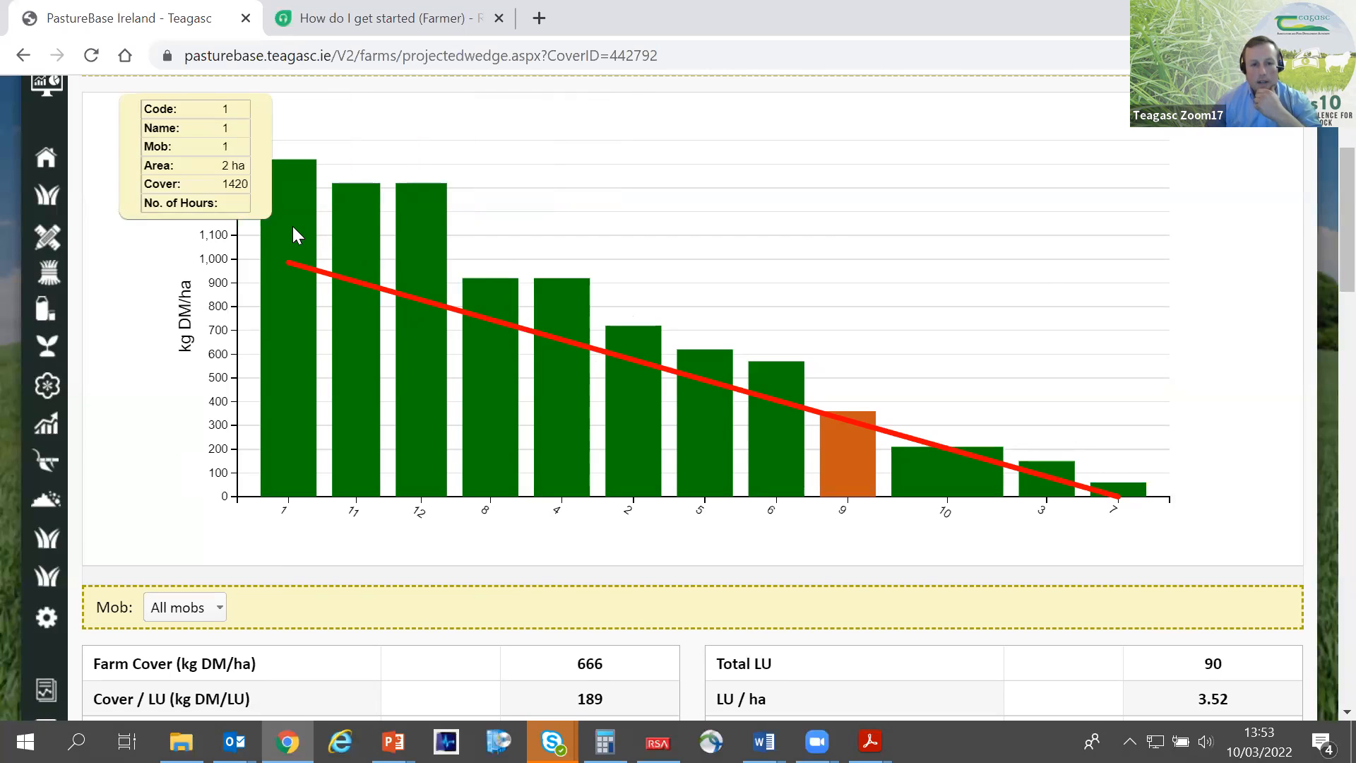
mouse_move(332, 233)
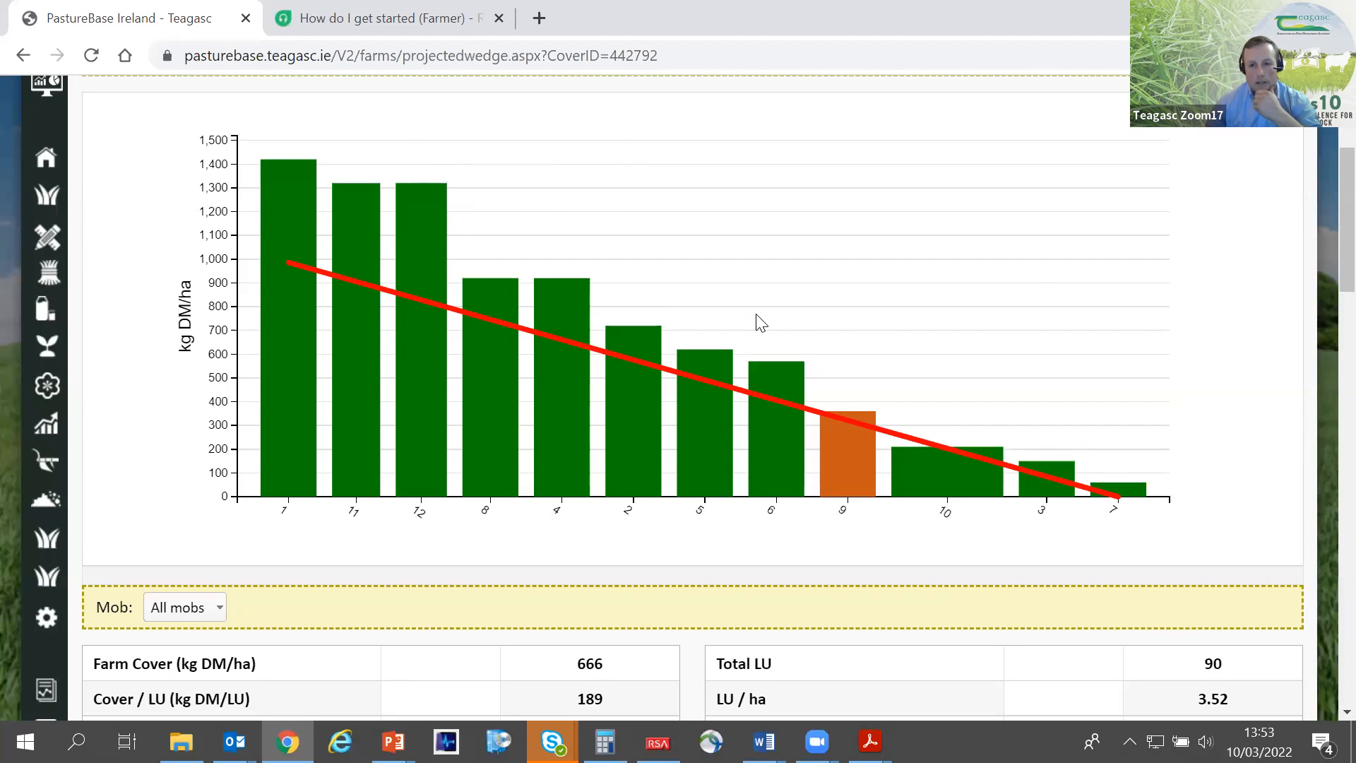
mouse_move(416, 235)
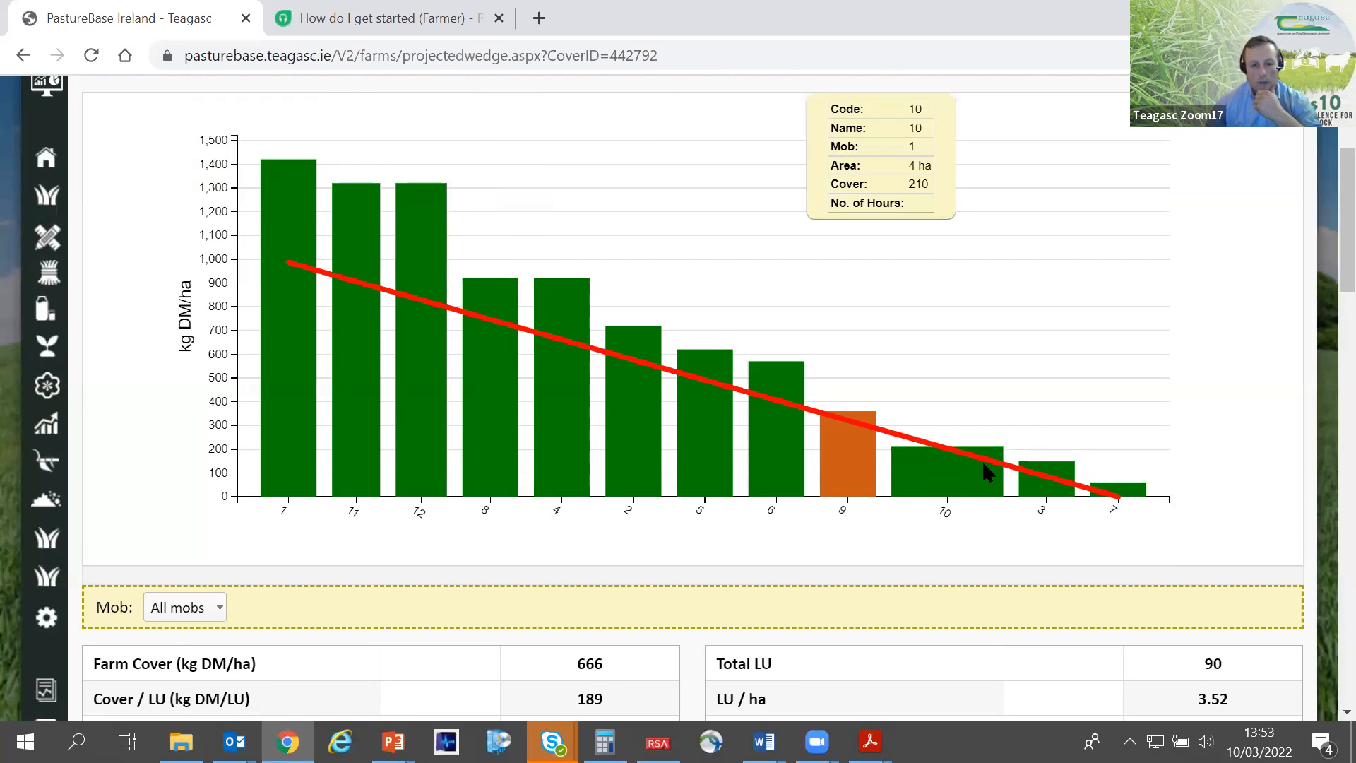
- Return to the 10/03/2022 wedge and set the number of Spring Milkers in Mob 1 to 60
scroll(983, 464, "up", 1)
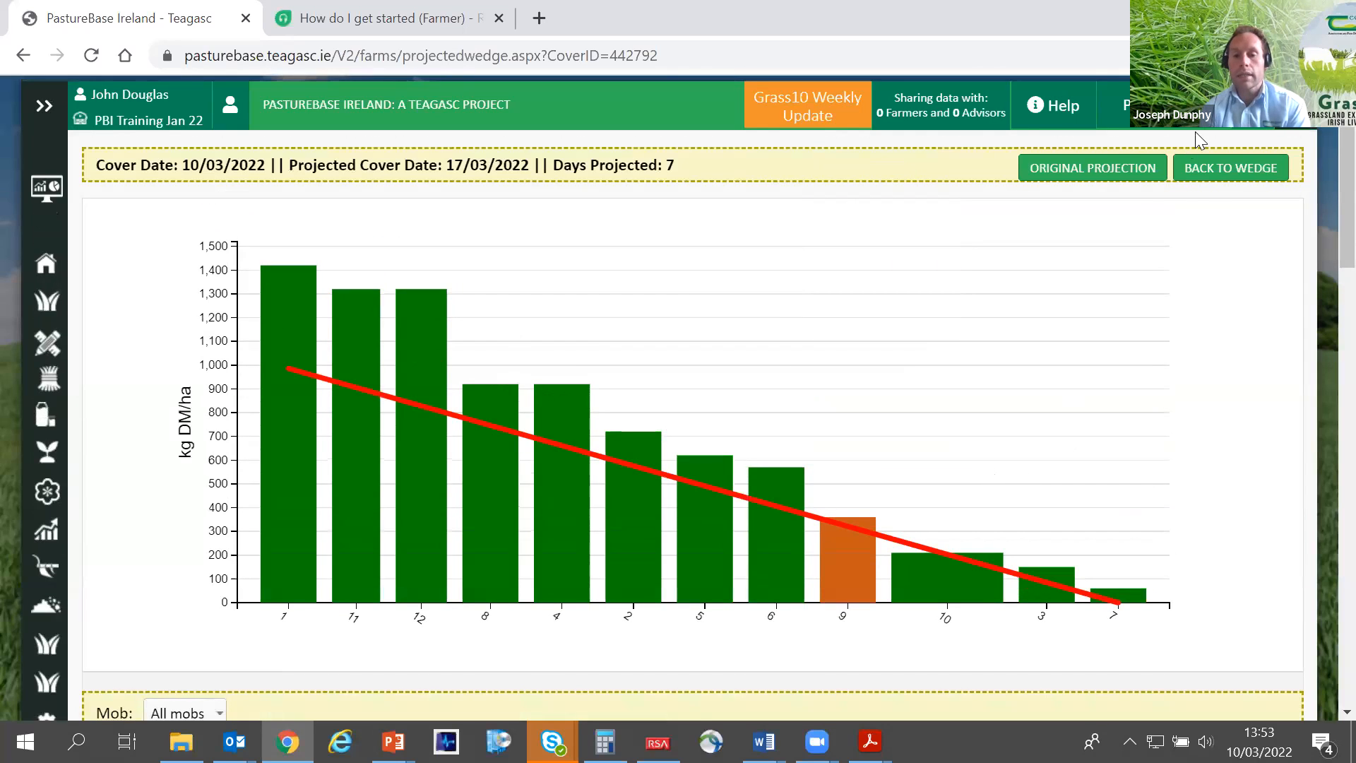
left_click(1213, 178)
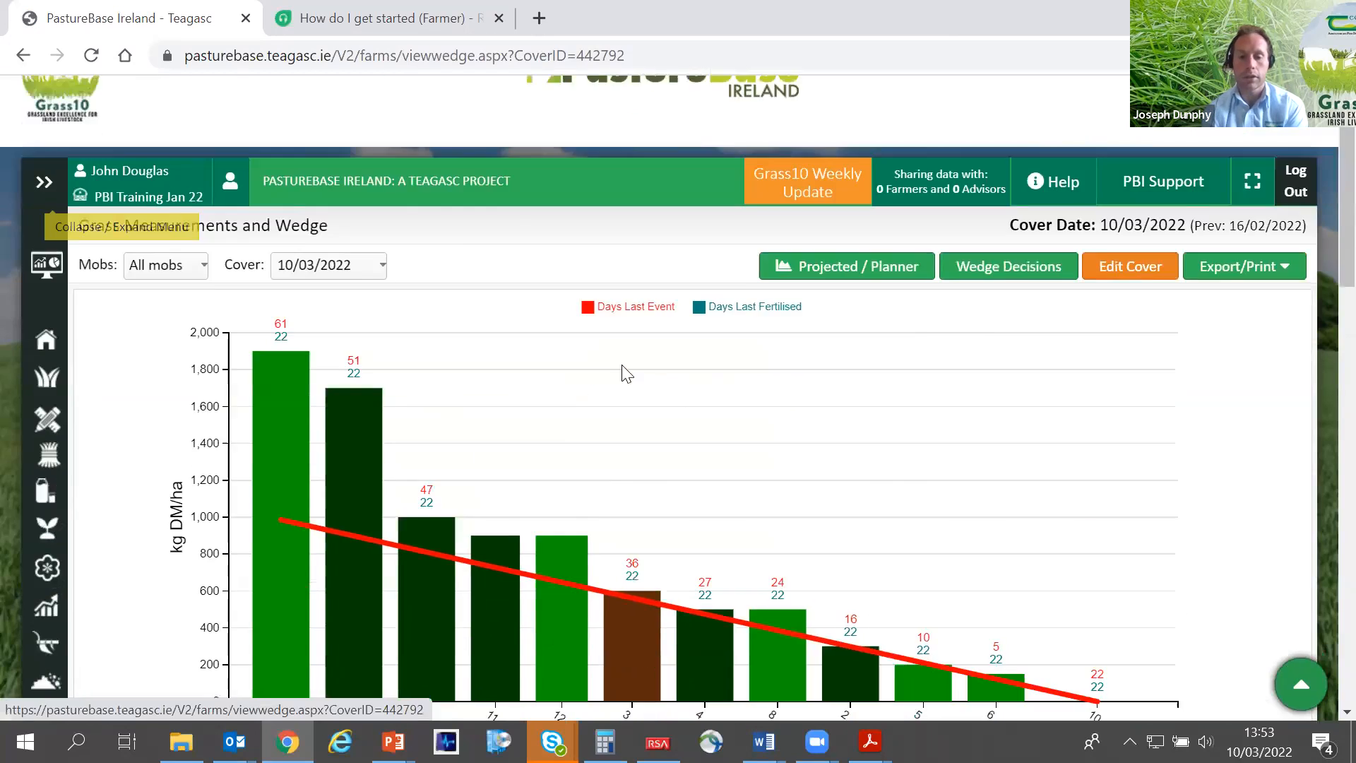
scroll(620, 381, "down", 10)
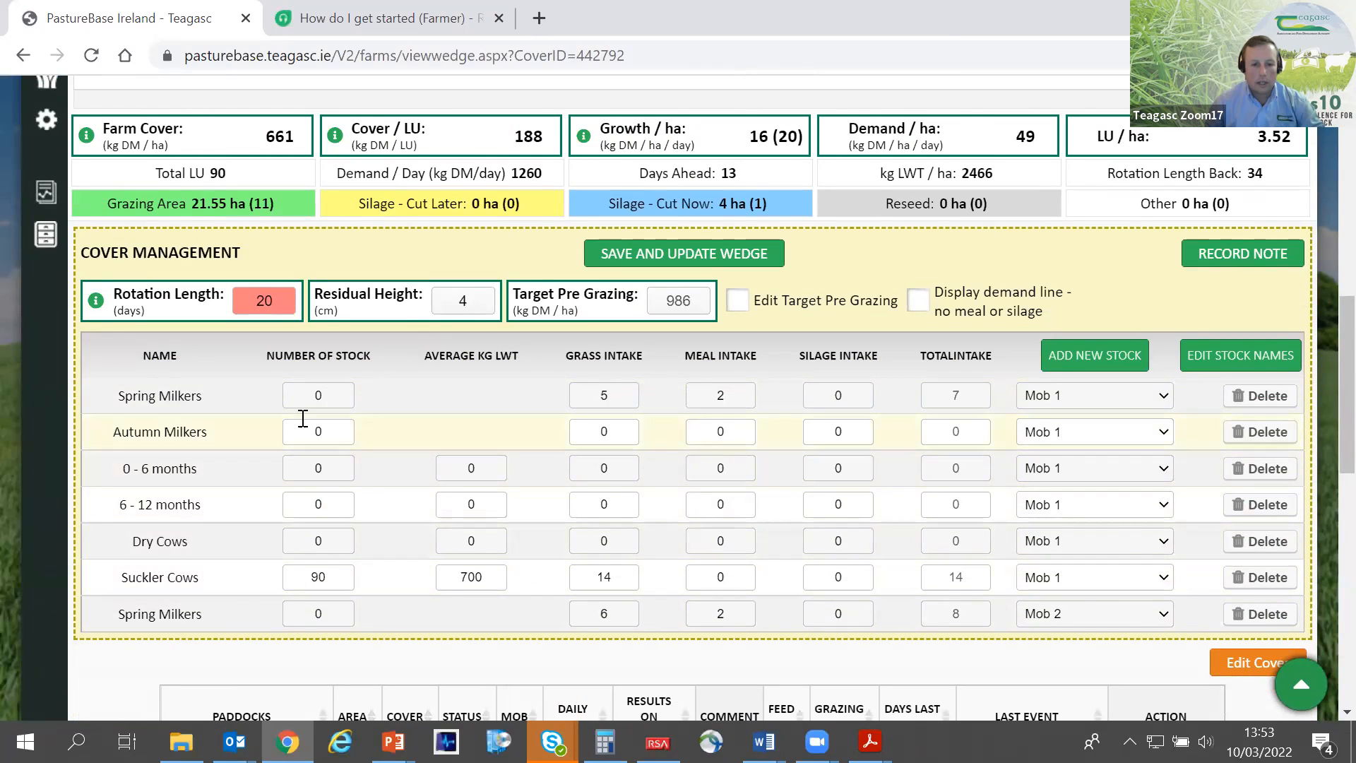
left_click(327, 396)
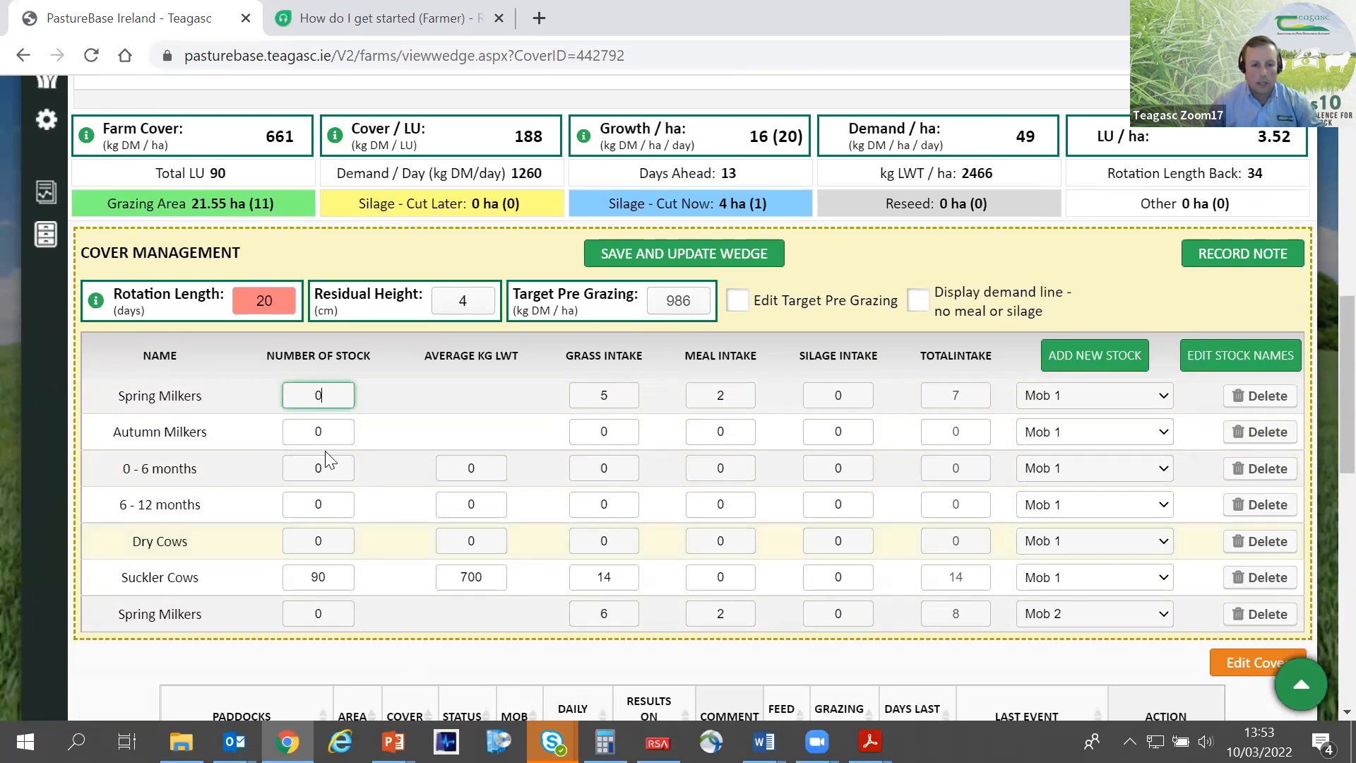
left_click_drag(326, 397, 298, 390)
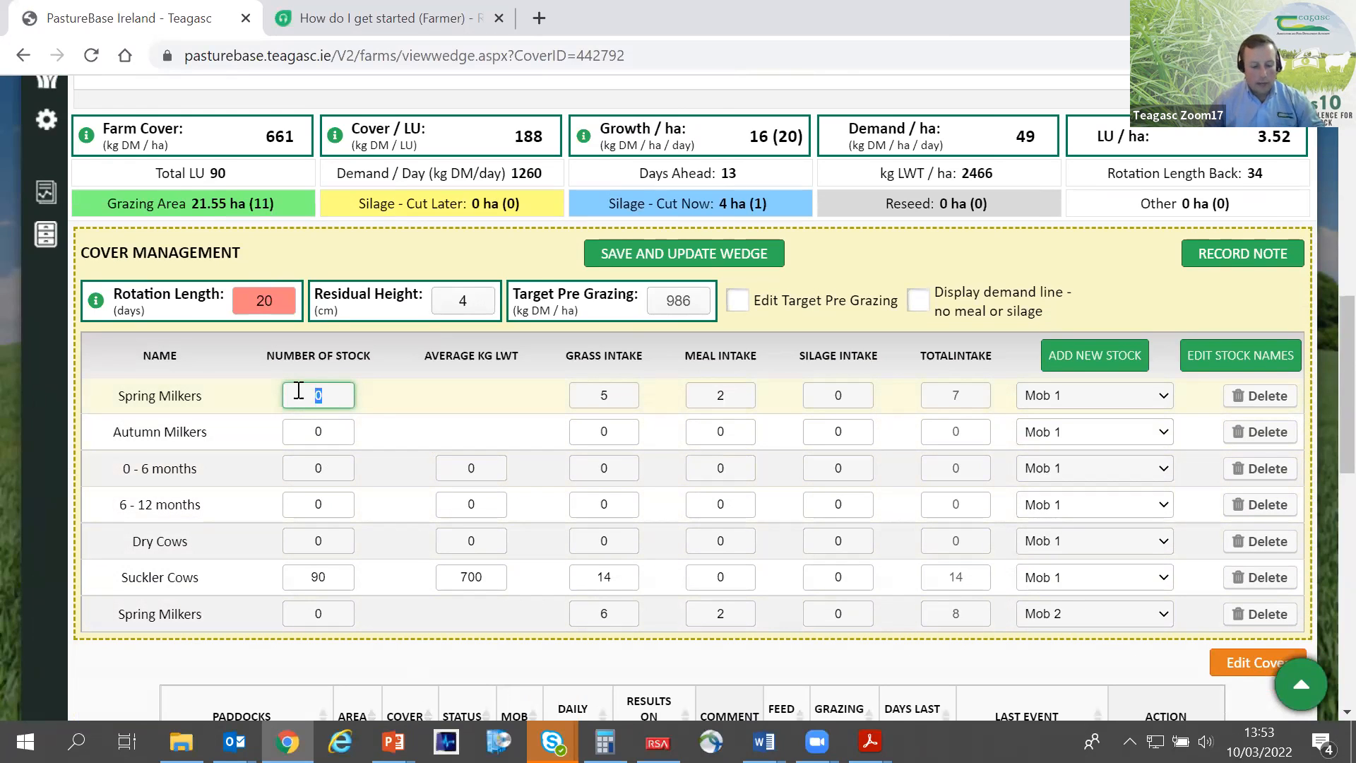
- Set the Mob 1 Spring Milkers' grass intake to 11 and meal intake to 4, then check their total intake
left_click(607, 394)
left_click_drag(607, 393, 588, 394)
type("1")
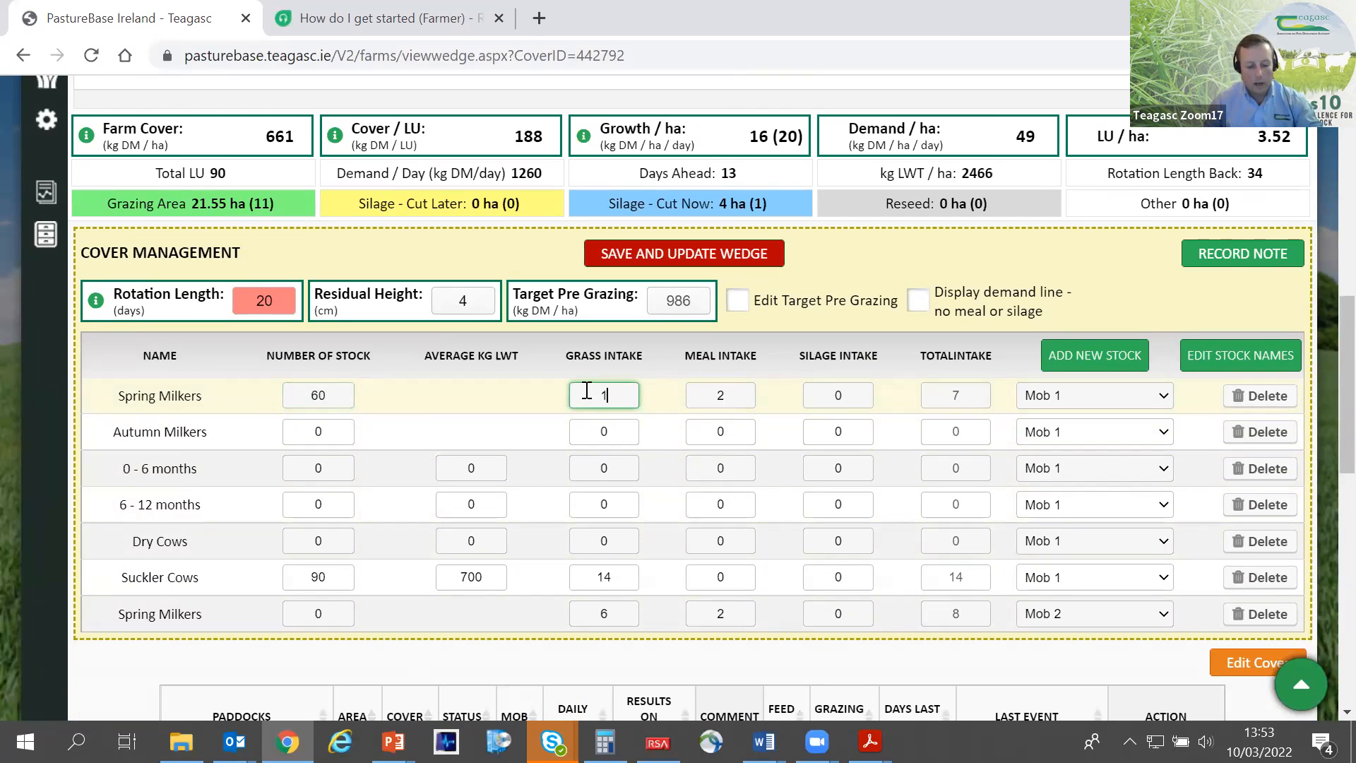
type("1")
left_click(730, 397)
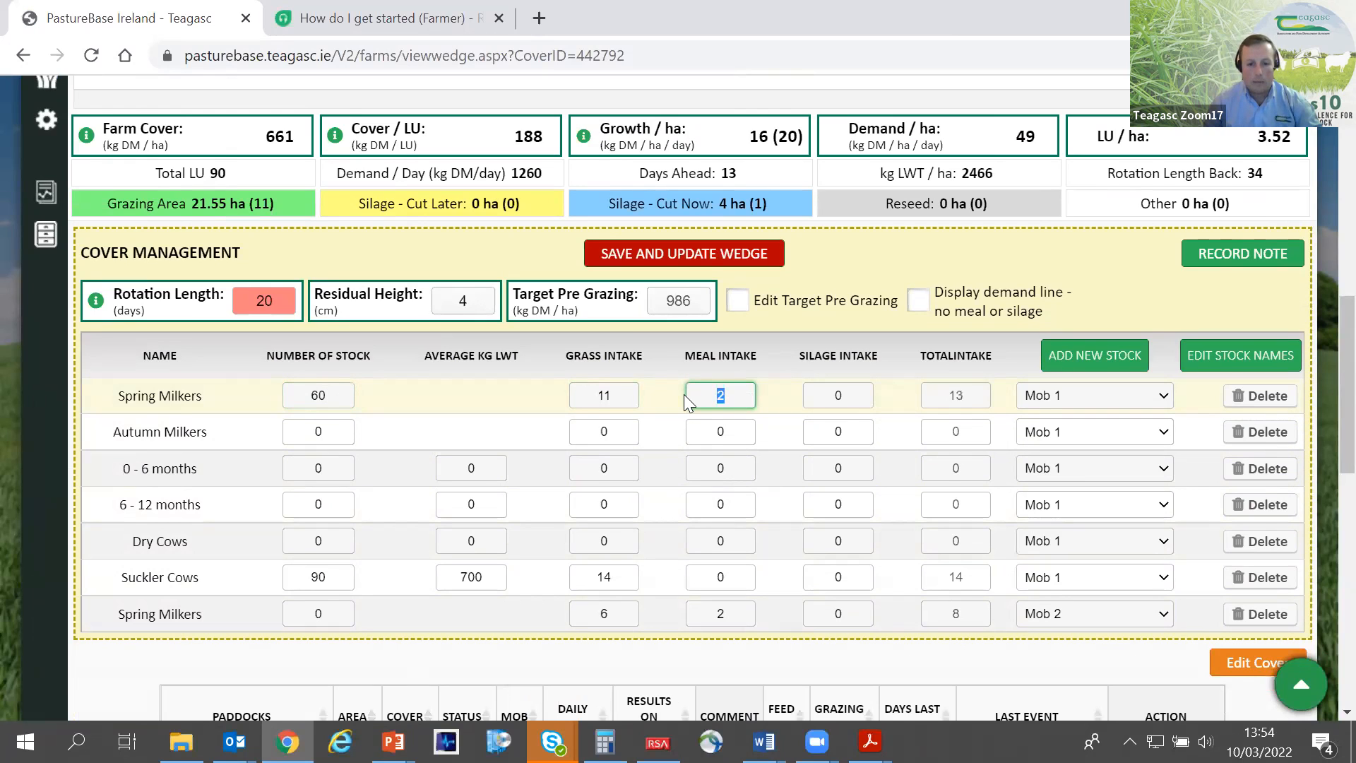
type("4")
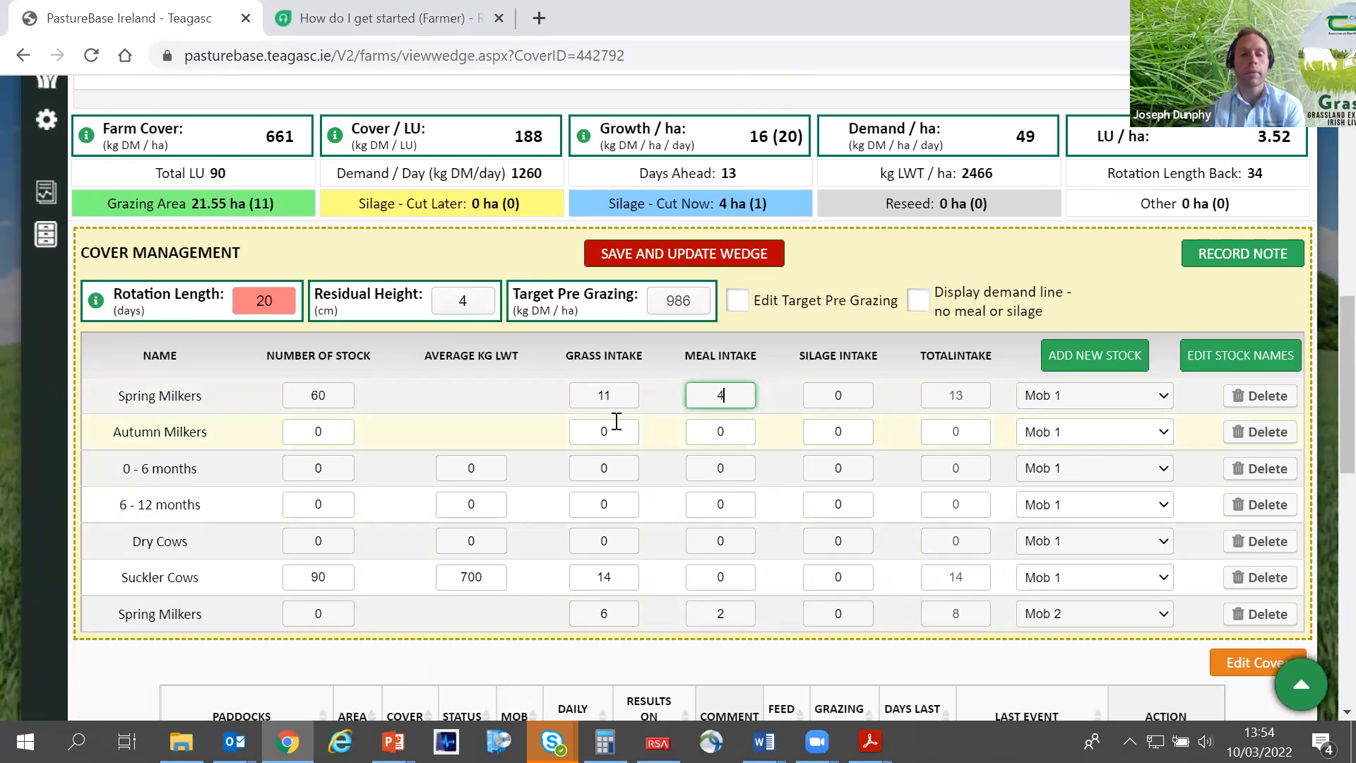
left_click_drag(614, 395, 607, 395)
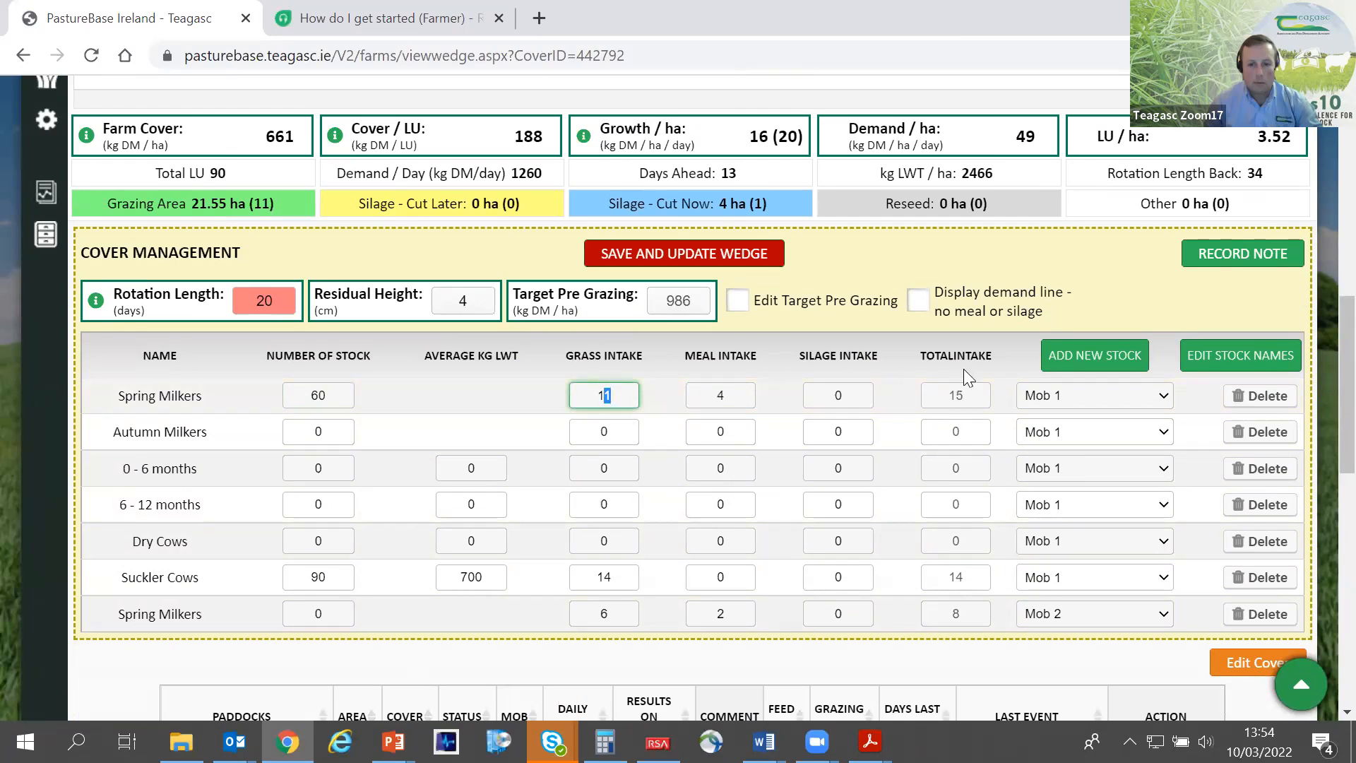
left_click_drag(966, 396, 951, 396)
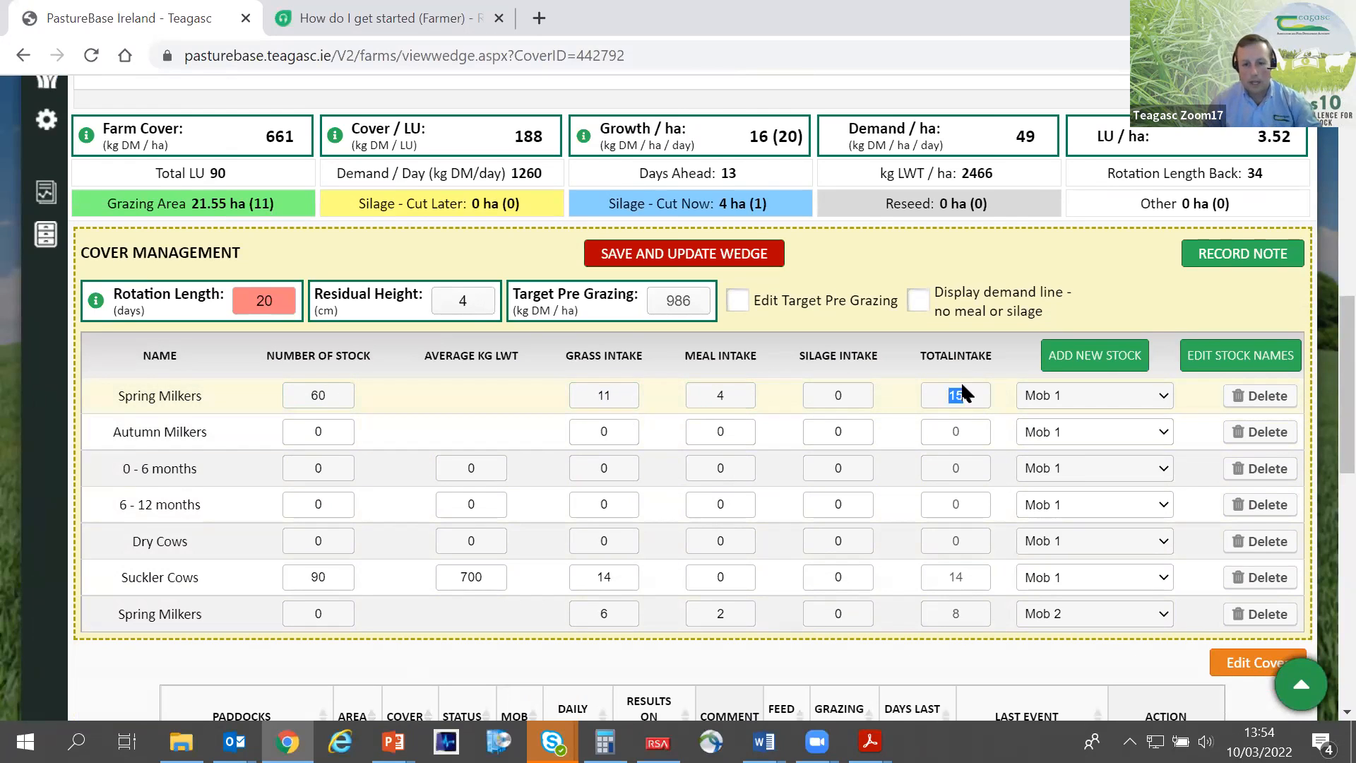
- Set the Mob 1 Spring Milkers' grass intake to 18 and meal intake to 1
double_click(602, 394)
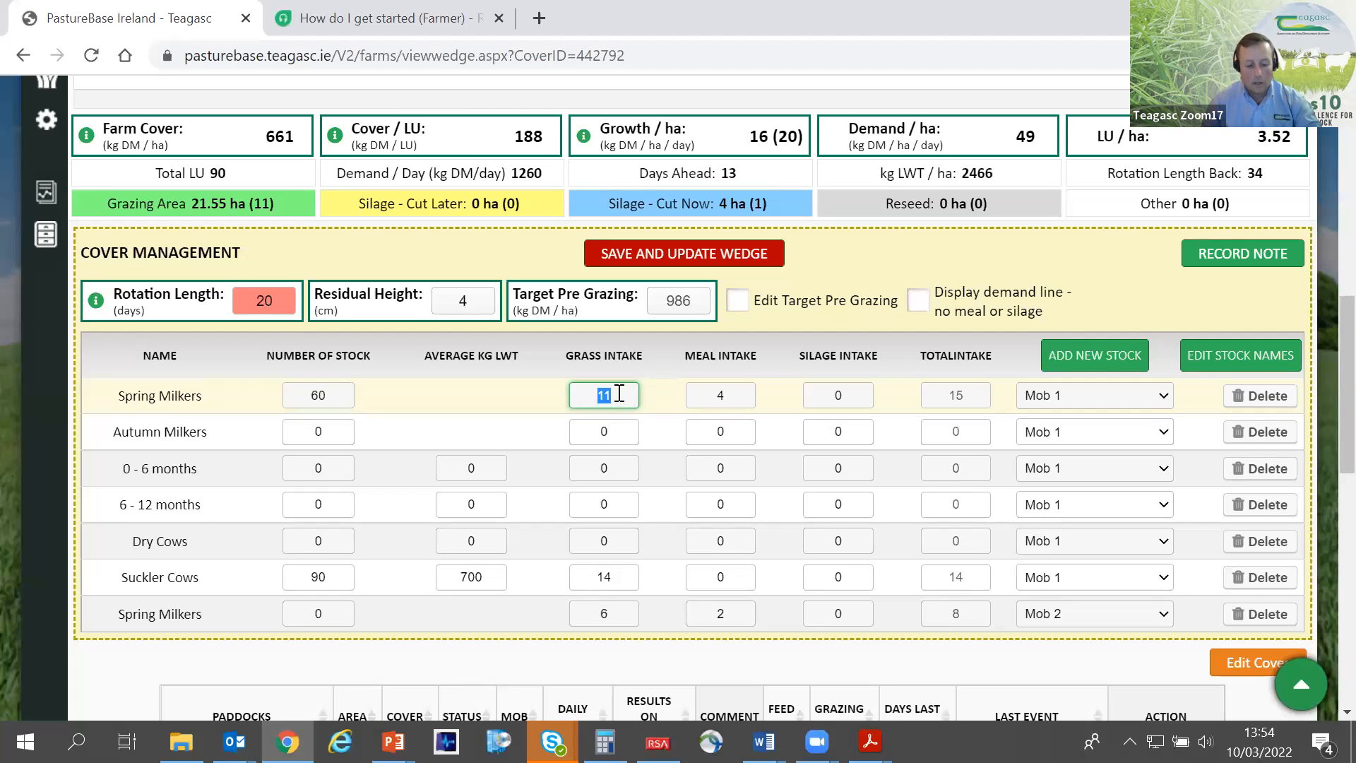
left_click_drag(728, 397, 713, 395)
type("1")
left_click(778, 392)
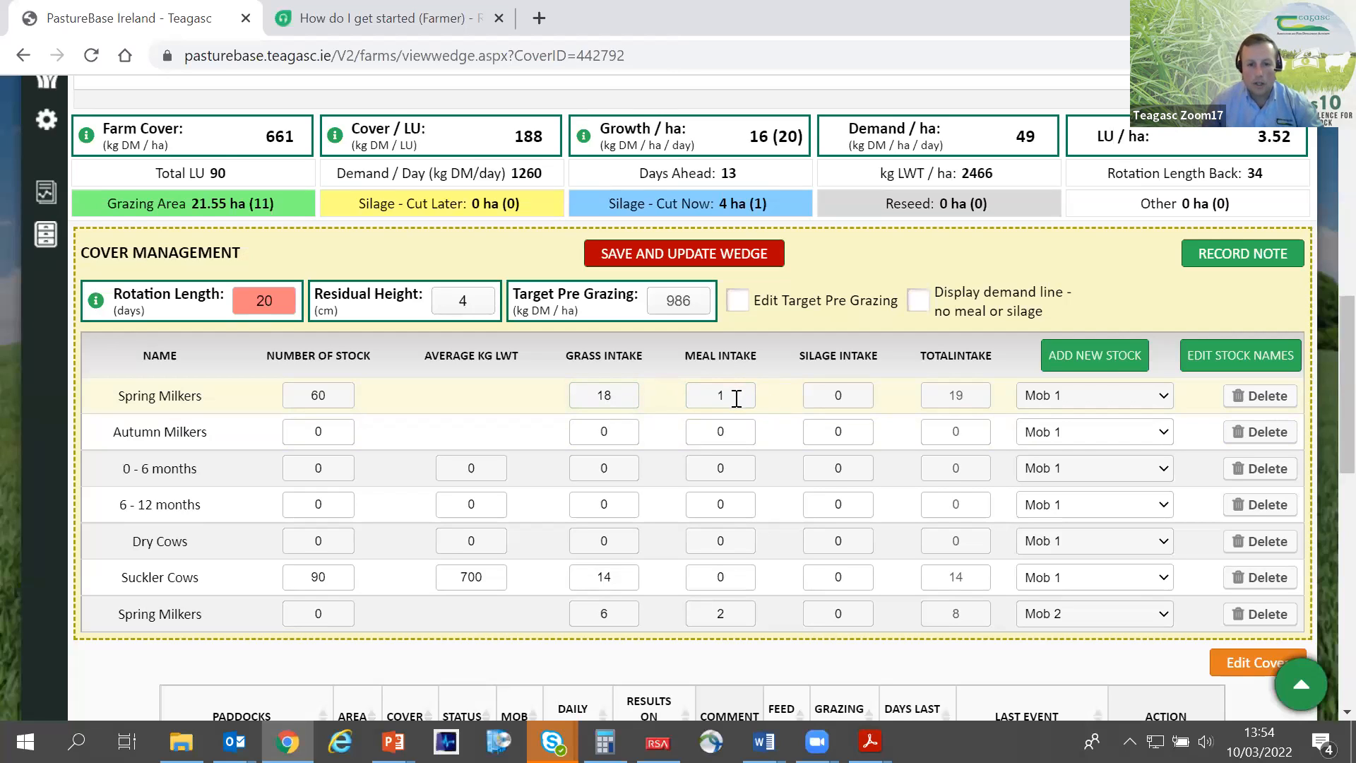
left_click_drag(734, 399, 713, 400)
left_click(786, 408)
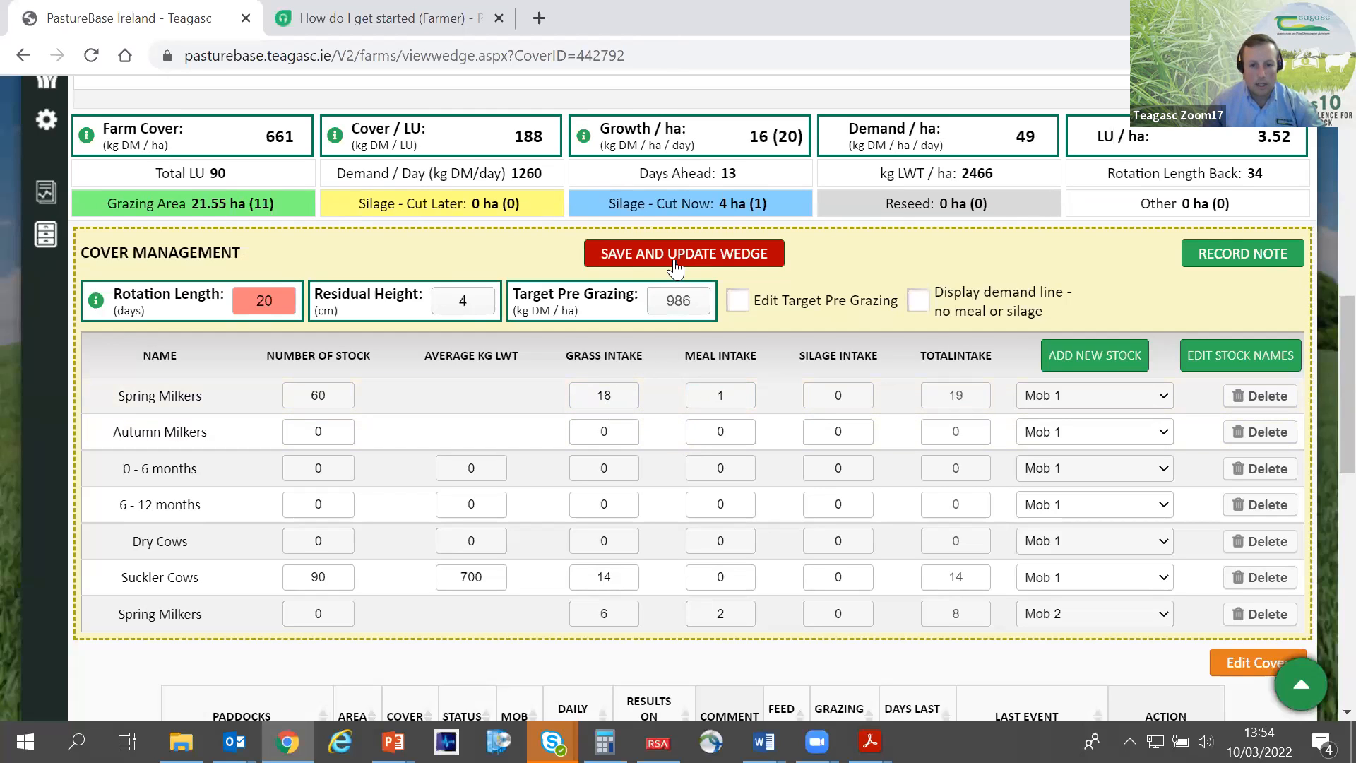
- Set the number of Suckler Cows to 0, update the wedge and check it against the demand line
left_click_drag(322, 572, 297, 562)
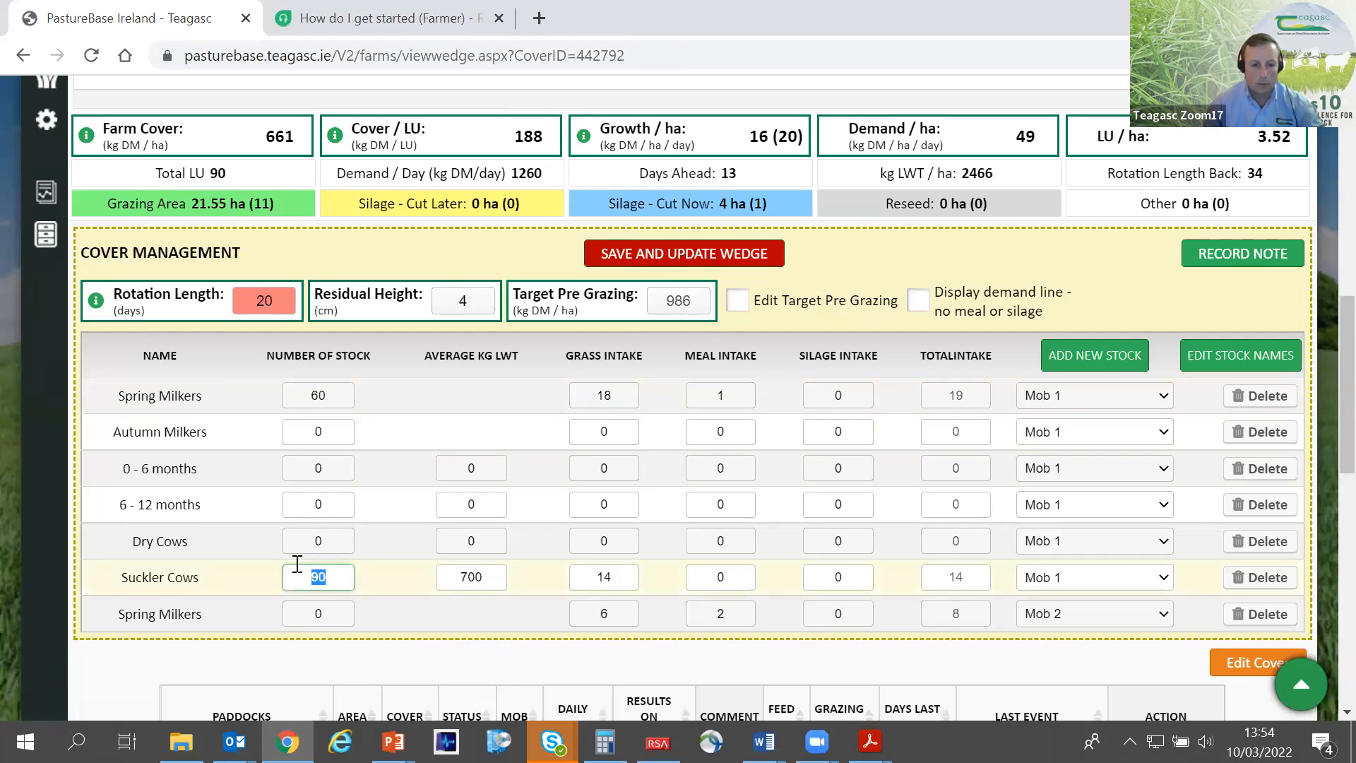
type("0")
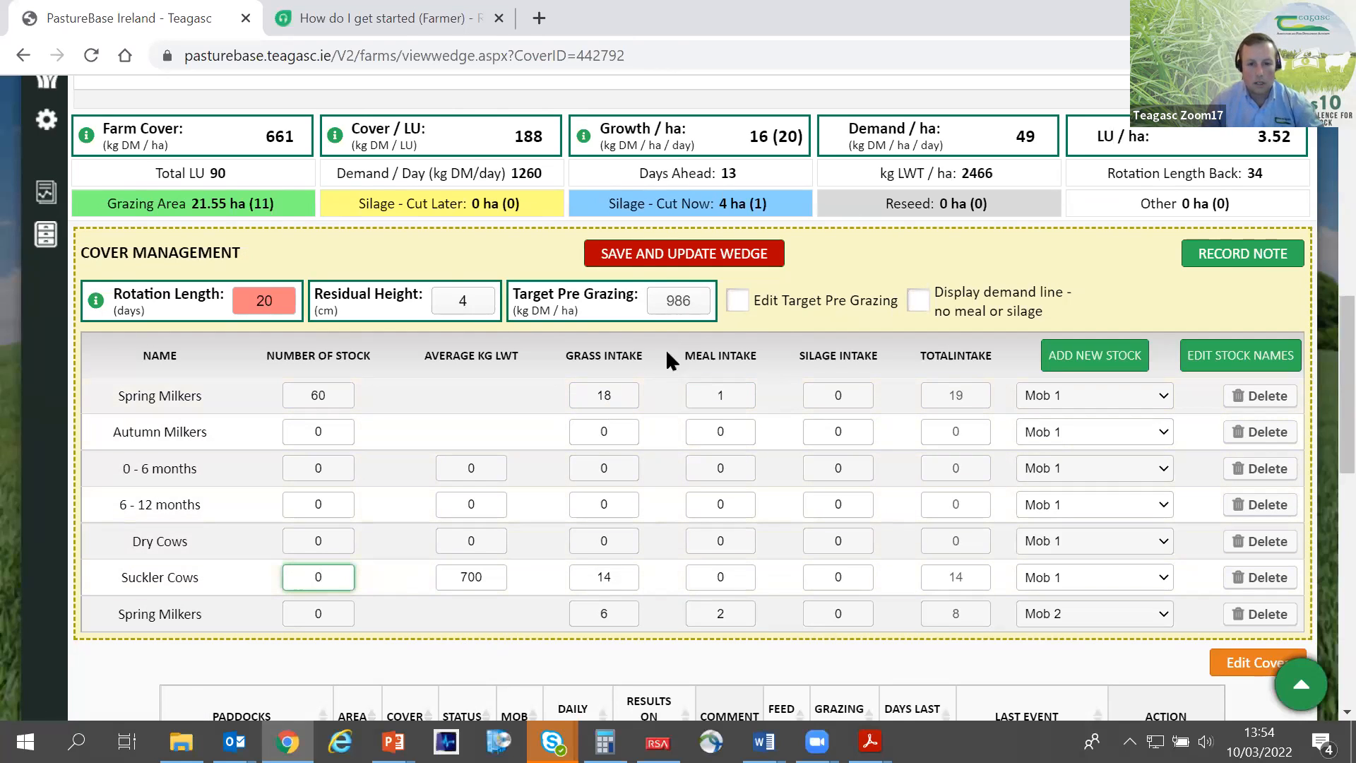
left_click(657, 259)
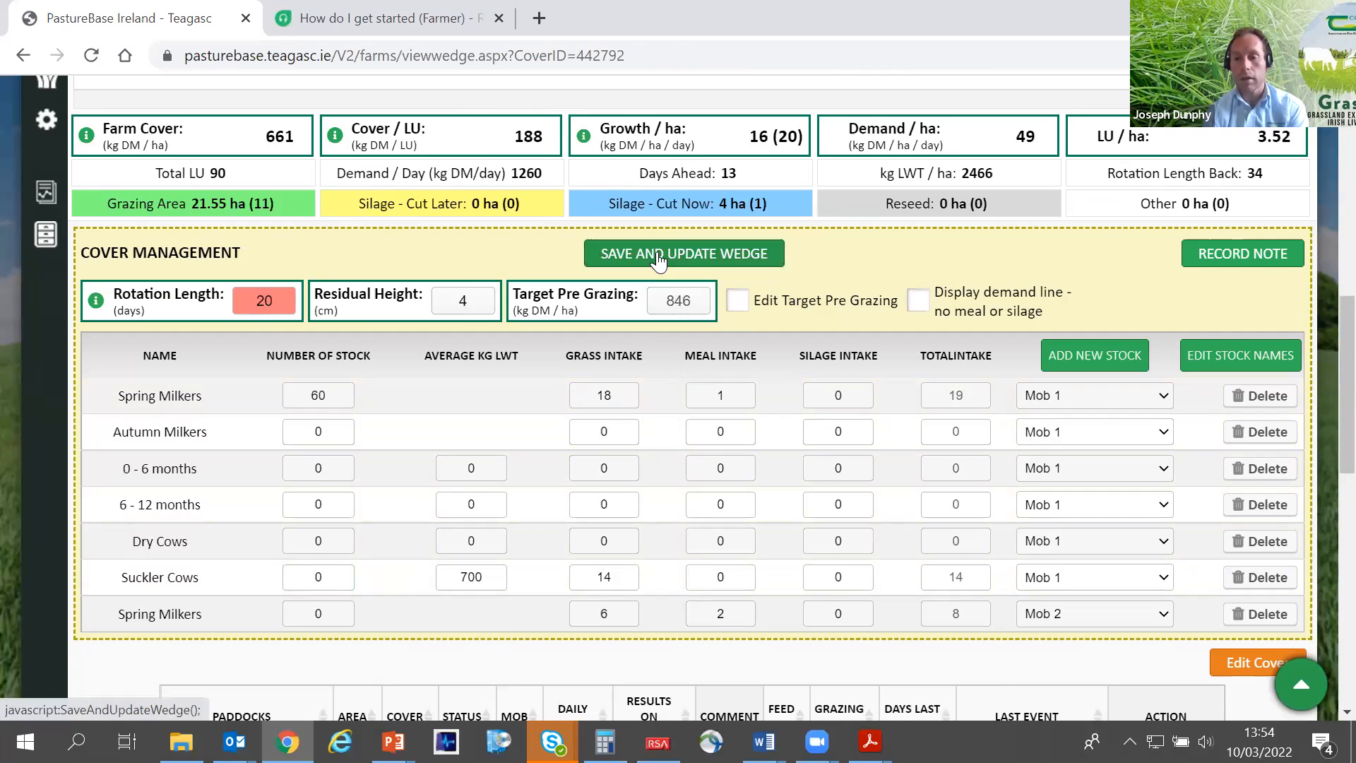
scroll(658, 255, "up", 1)
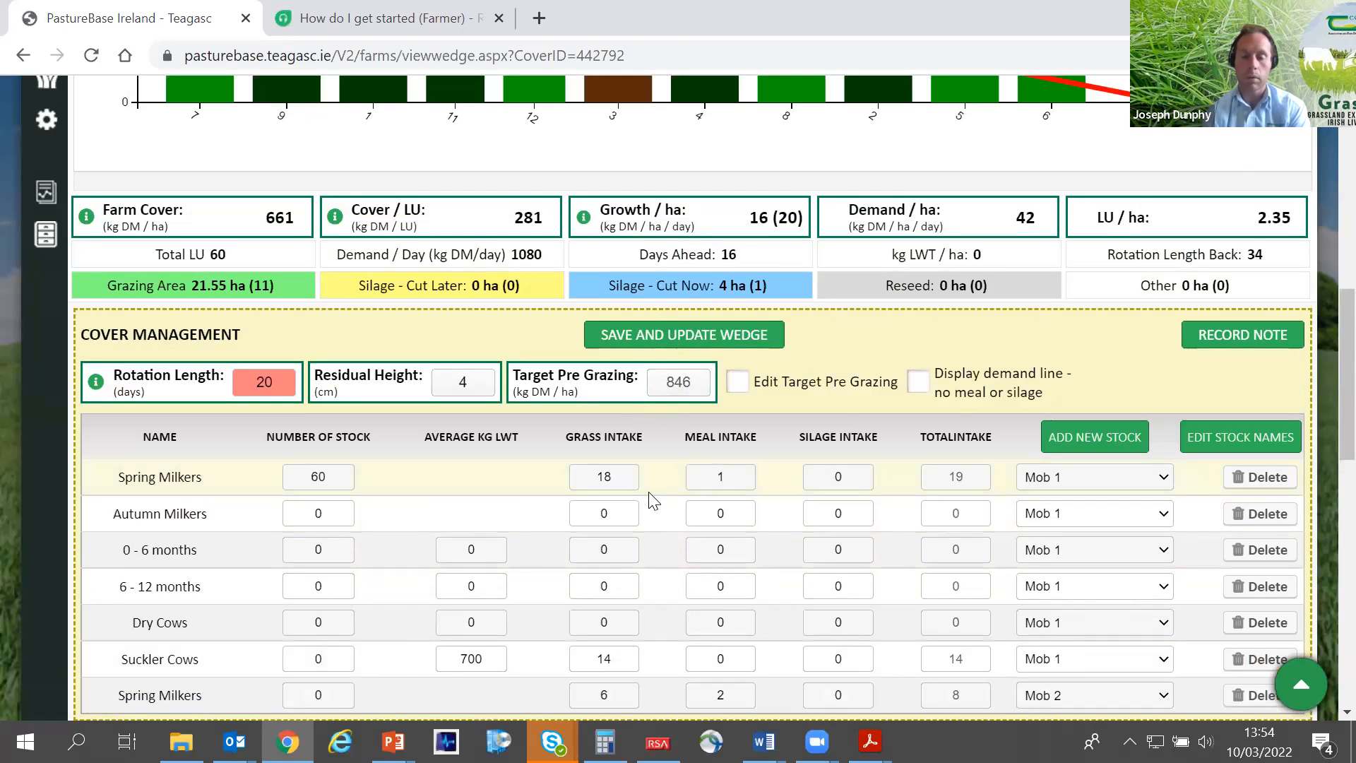
scroll(645, 472, "up", 2)
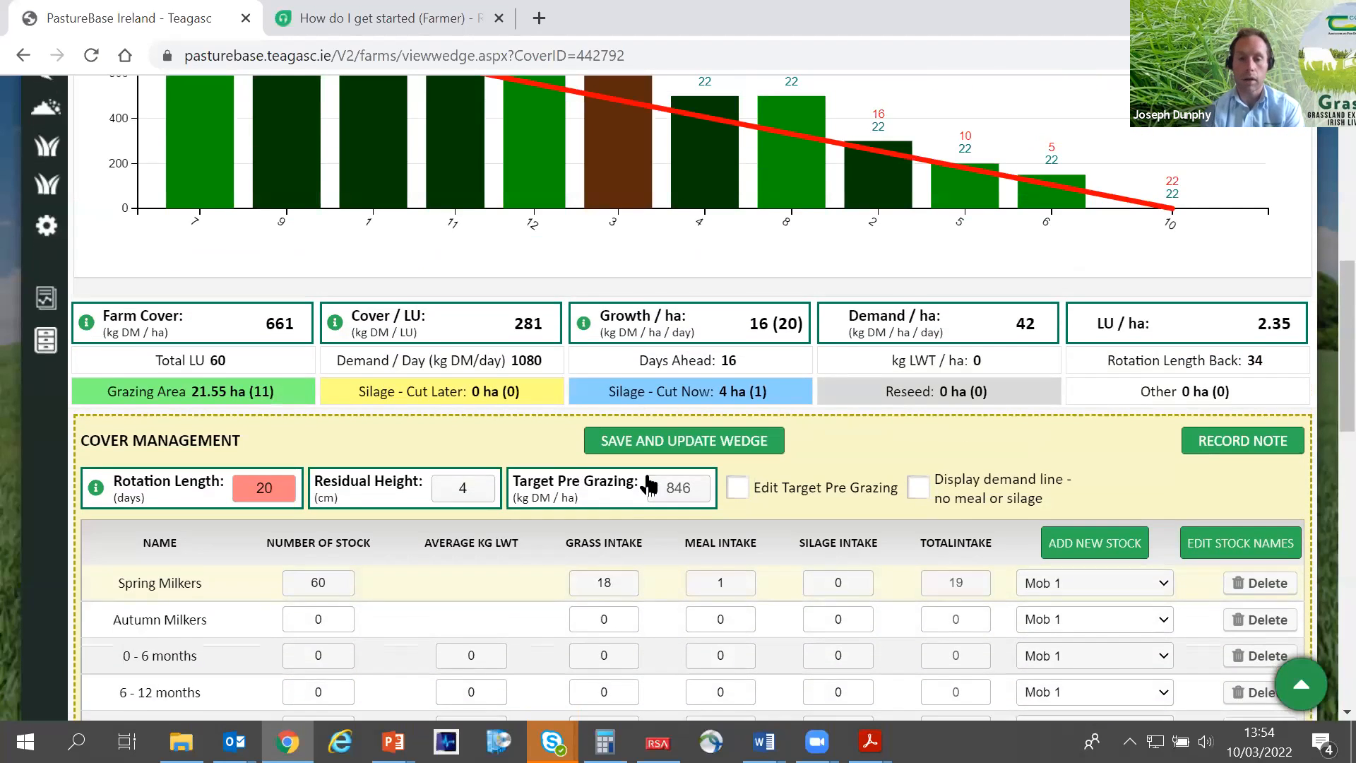
scroll(646, 482, "up", 2)
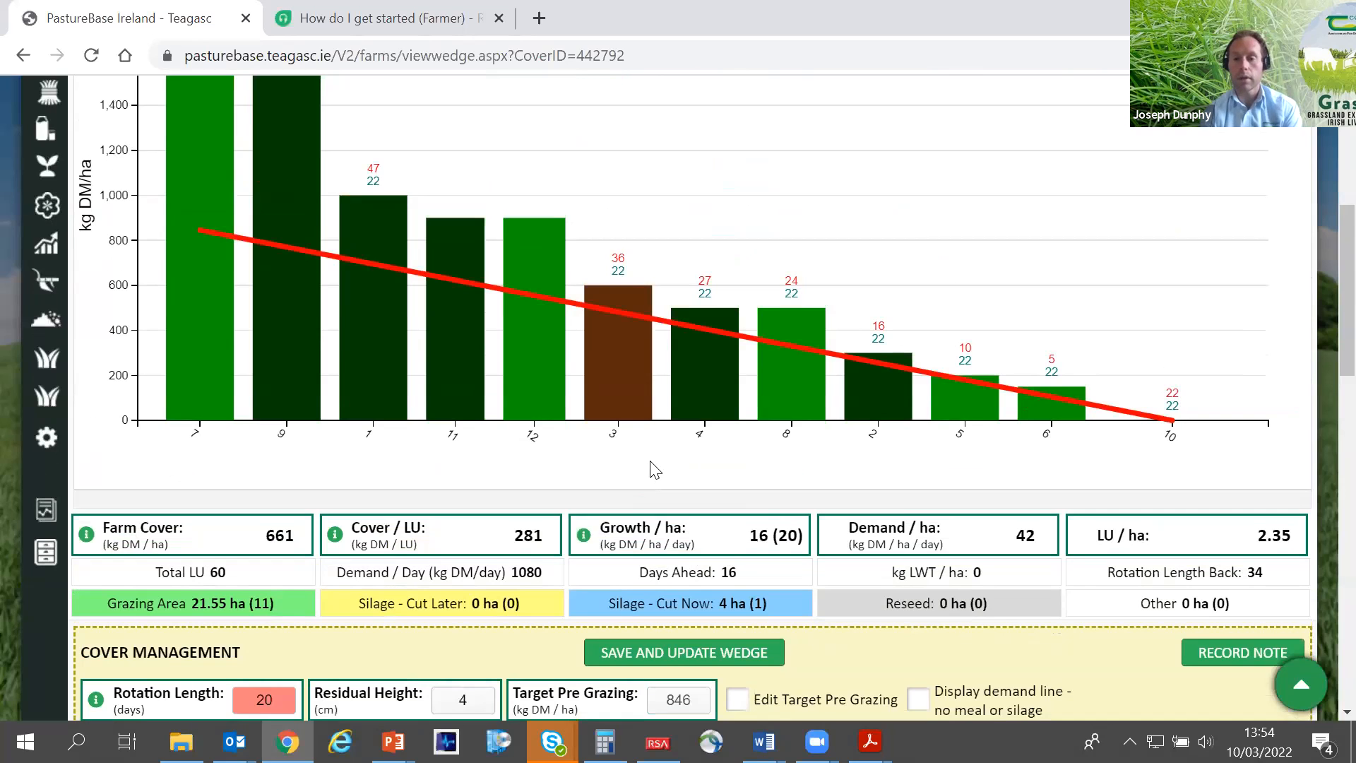
scroll(655, 470, "up", 2)
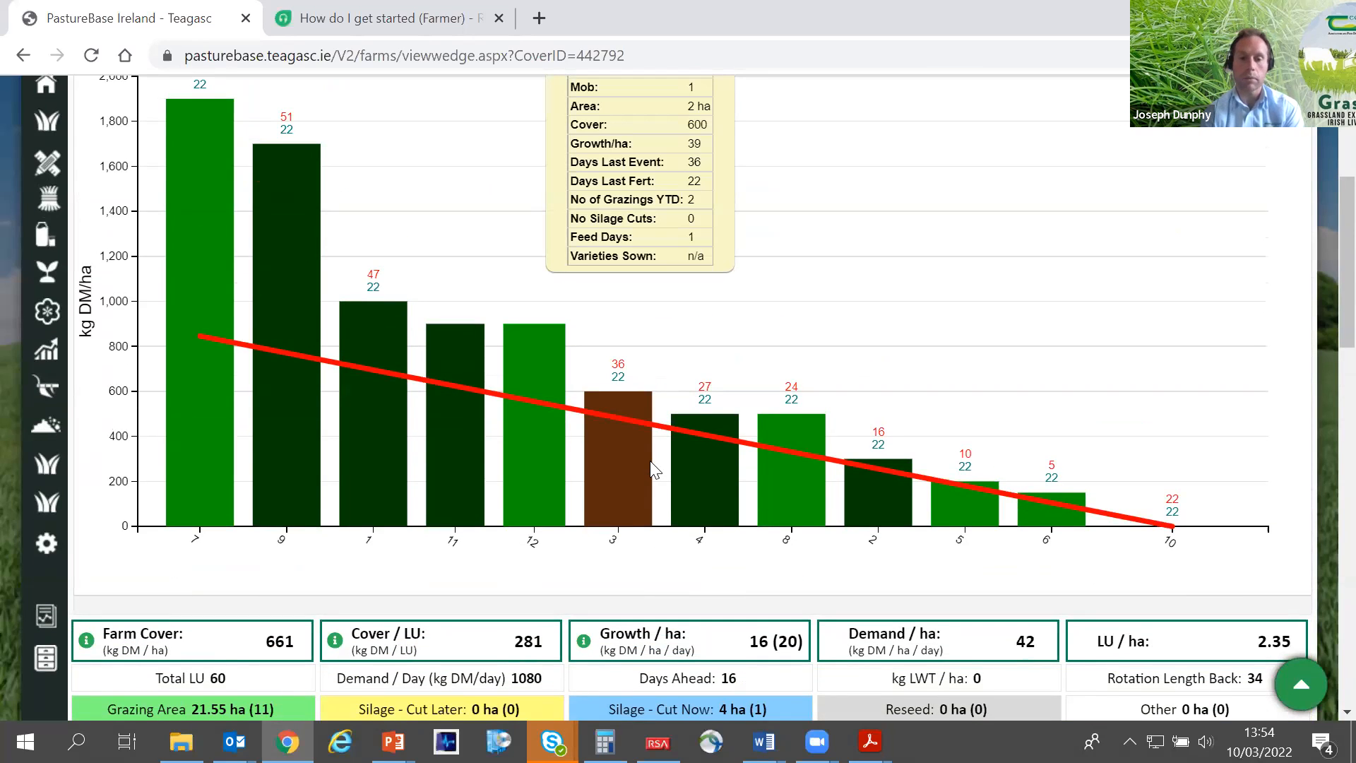
- Add a new stock type of 1 - 2 years to Mob 1
scroll(654, 469, "down", 7)
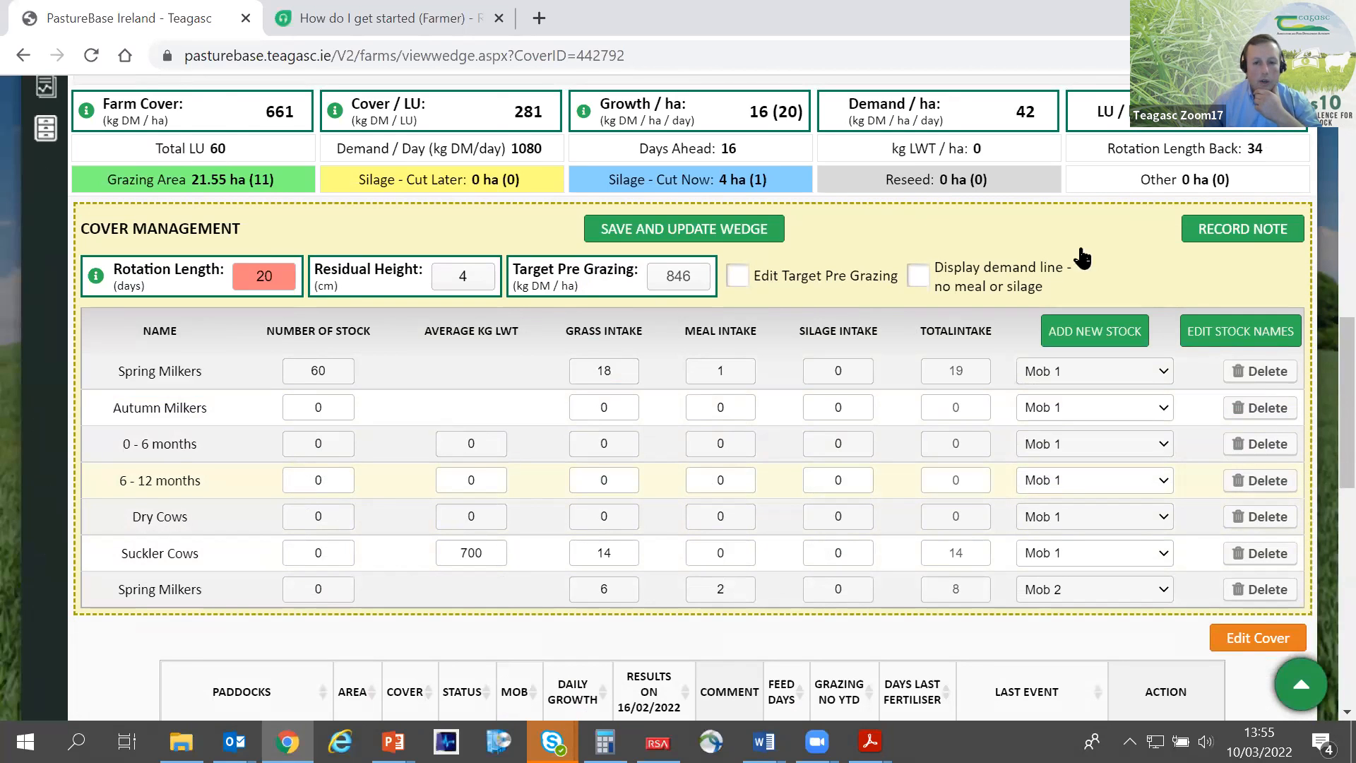
left_click(1094, 345)
left_click(607, 404)
left_click(541, 178)
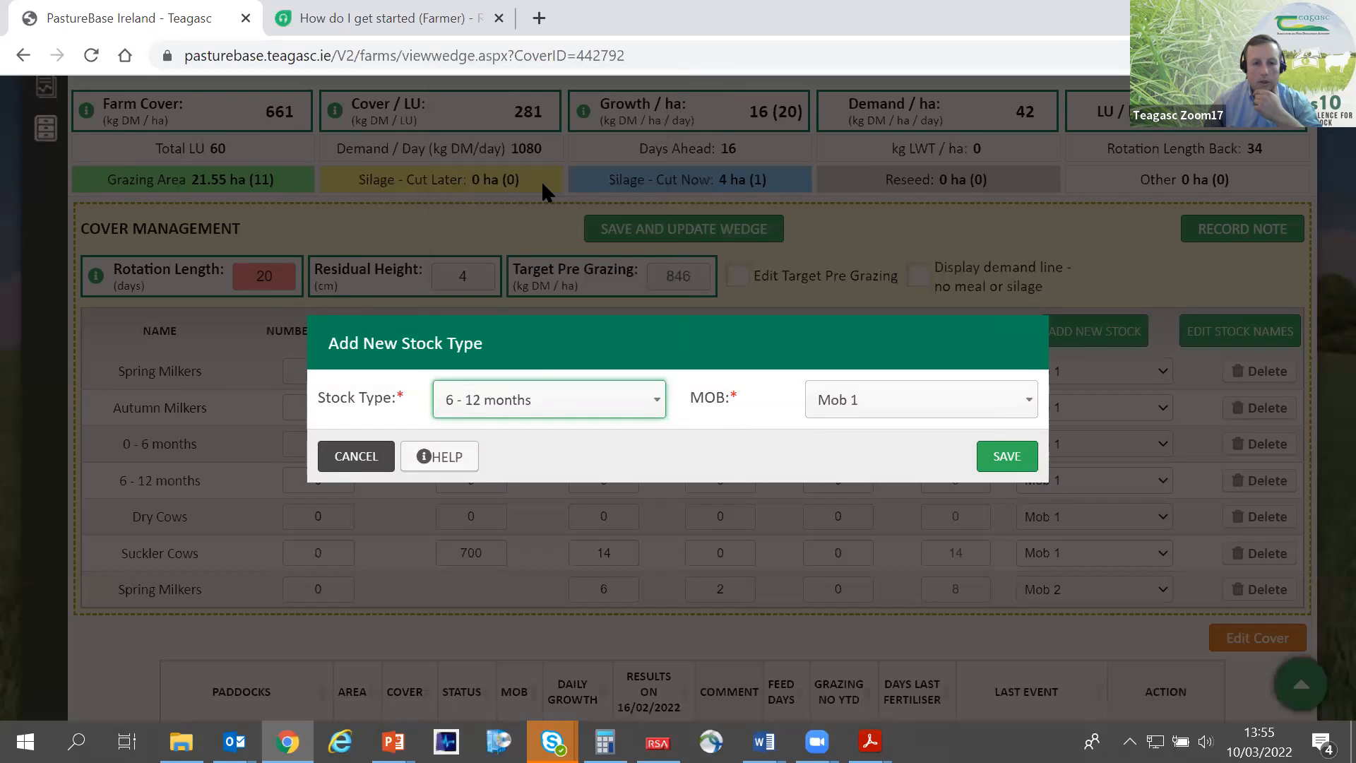
left_click(537, 397)
left_click(545, 196)
left_click(1007, 458)
- Set the 1 - 2 years stock to 20 animals with an average liveweight of 600 kg
left_click(301, 628)
type("20")
left_click(474, 627)
type("600")
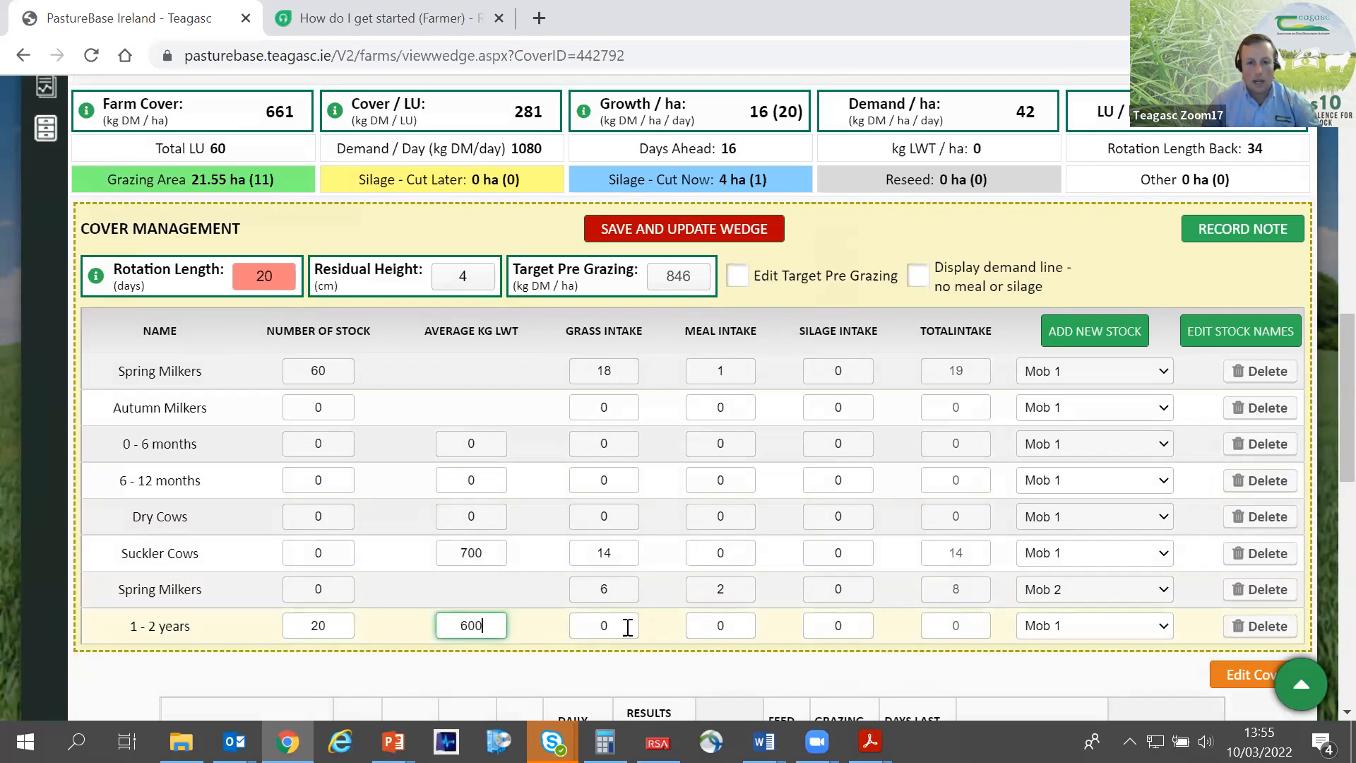
- Set the 1 - 2 years stock's grass intake to 9 and meal intake to 3
left_click(602, 626)
type("12")
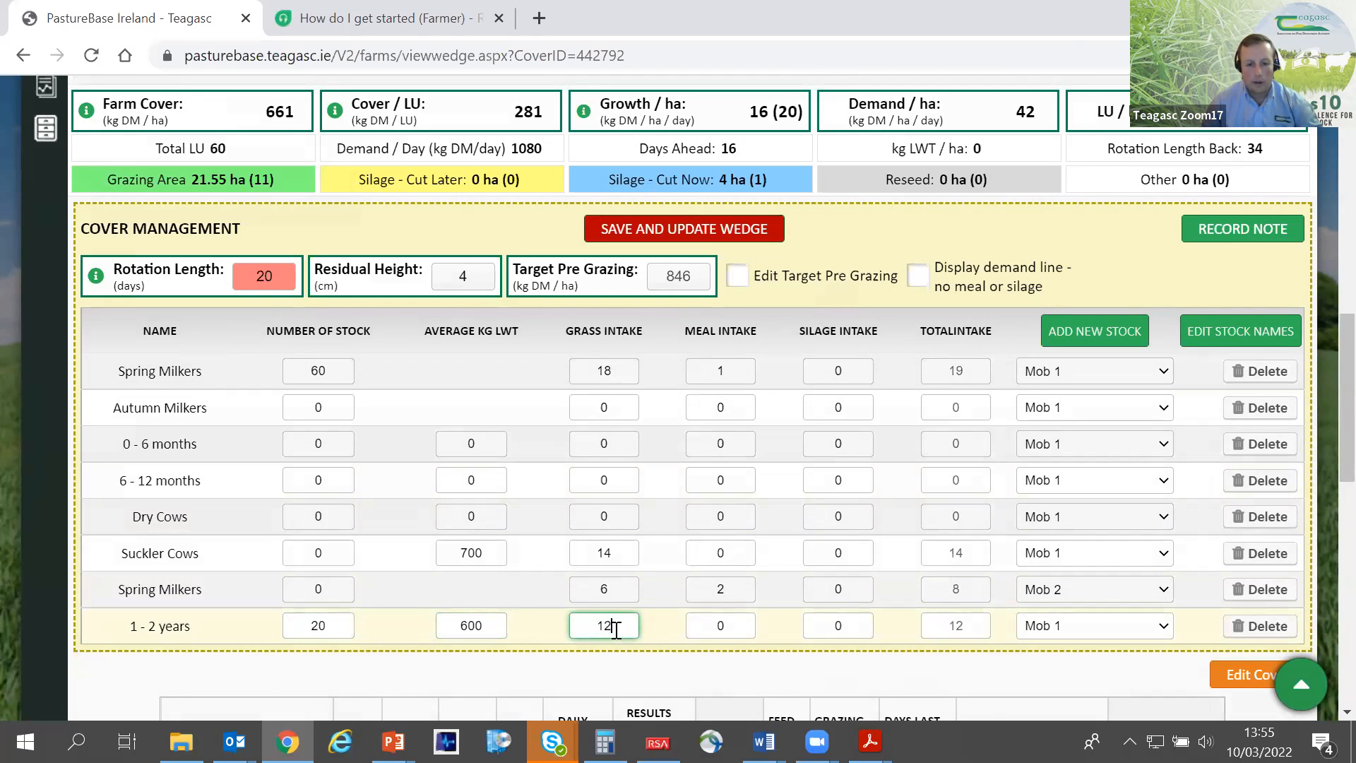
type("9")
left_click(721, 625)
key("BackSpace")
type("3")
left_click(774, 642)
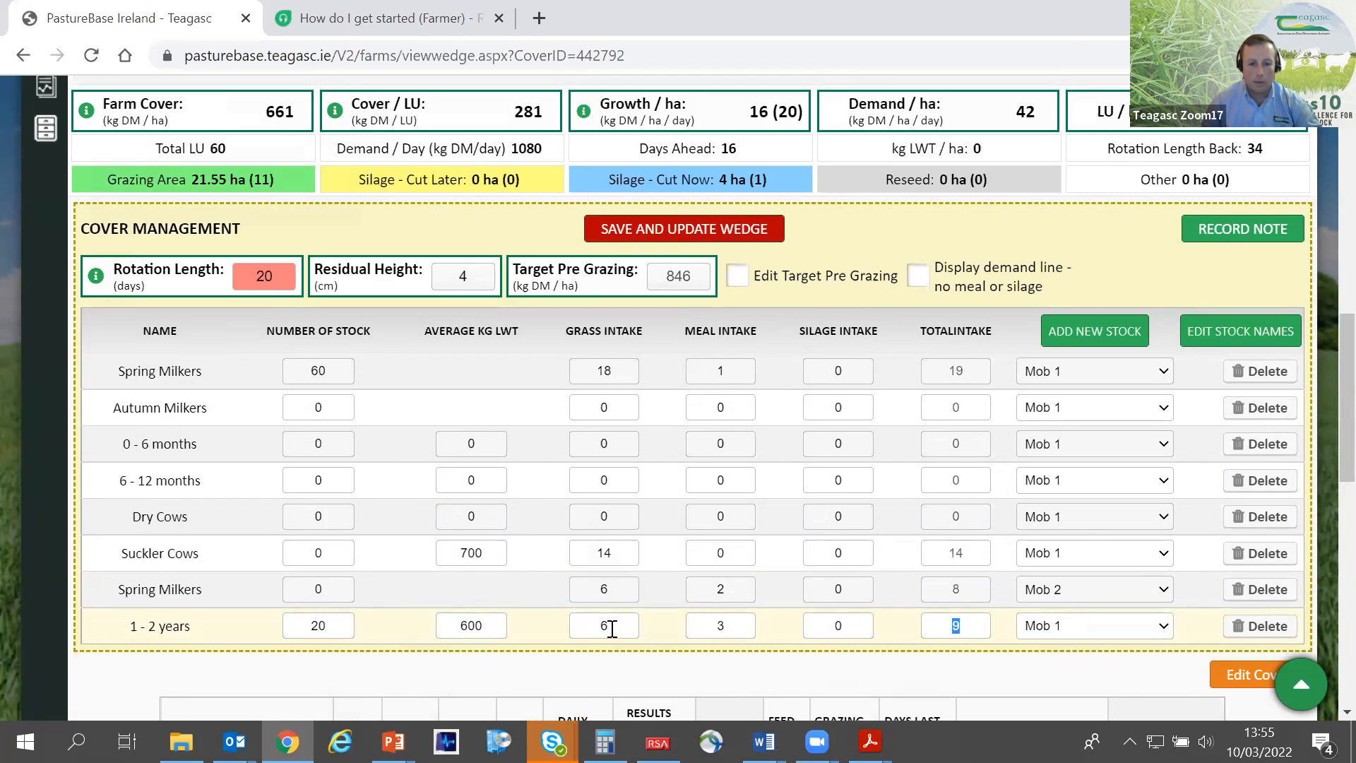
left_click_drag(608, 626, 574, 627)
type("9")
left_click(714, 652)
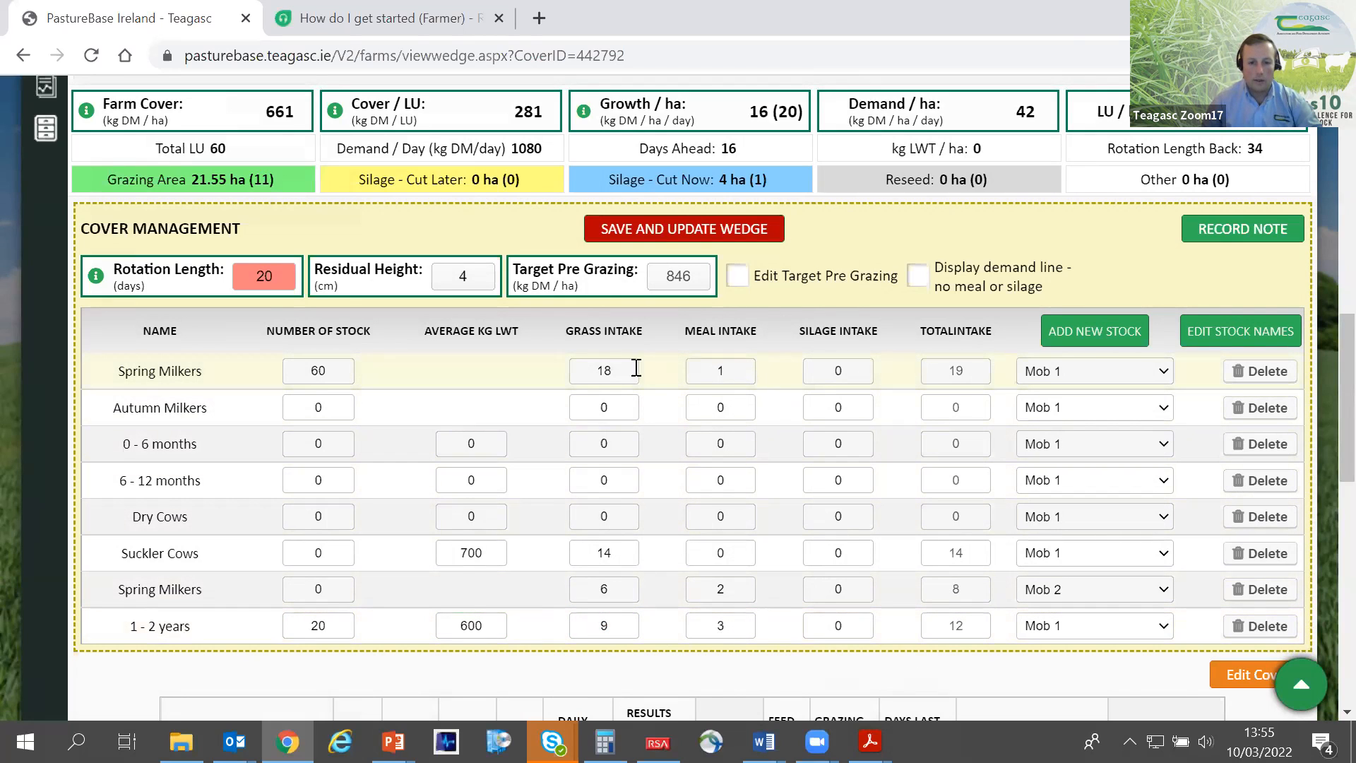
- Set the Mob 1 Spring Milkers' grass intake to 16 and meal intake to 3
double_click(610, 372)
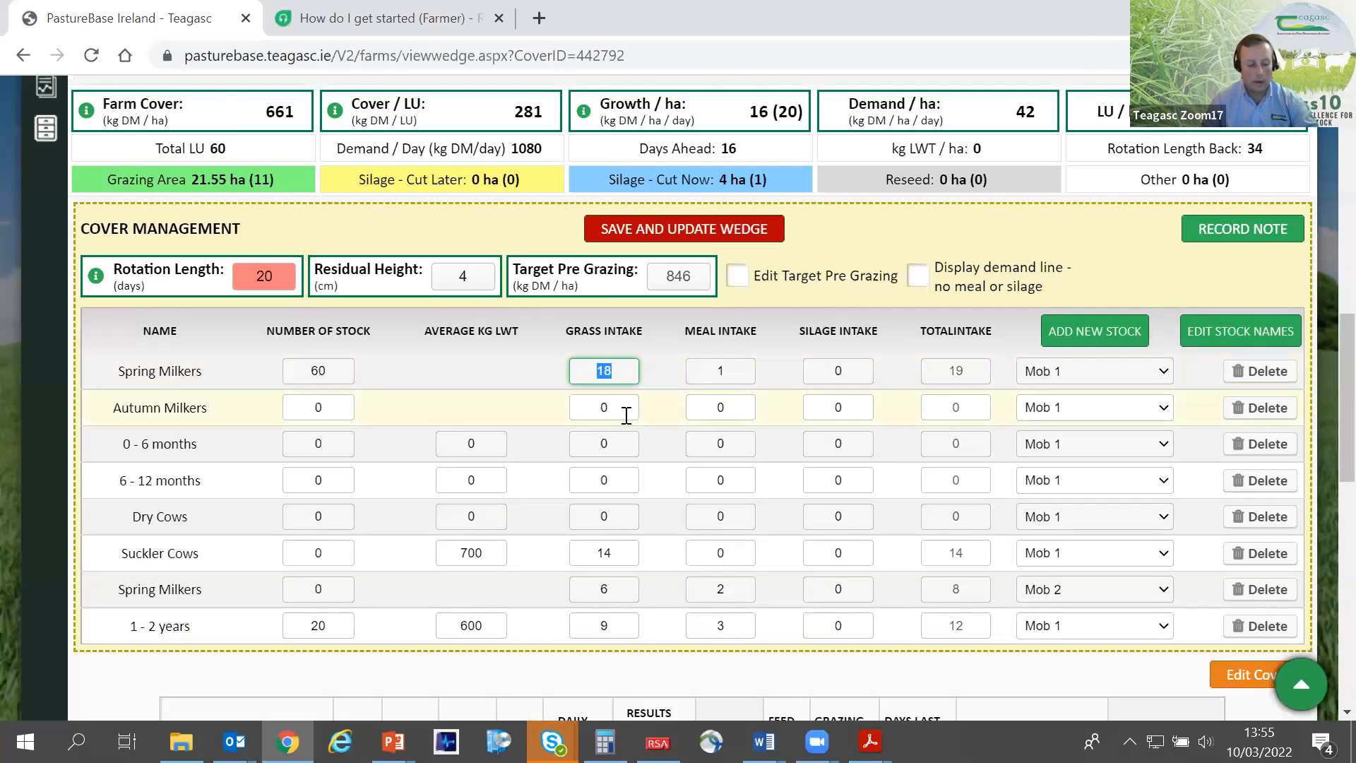
type("16")
left_click(716, 375)
key("BackSpace")
type("3")
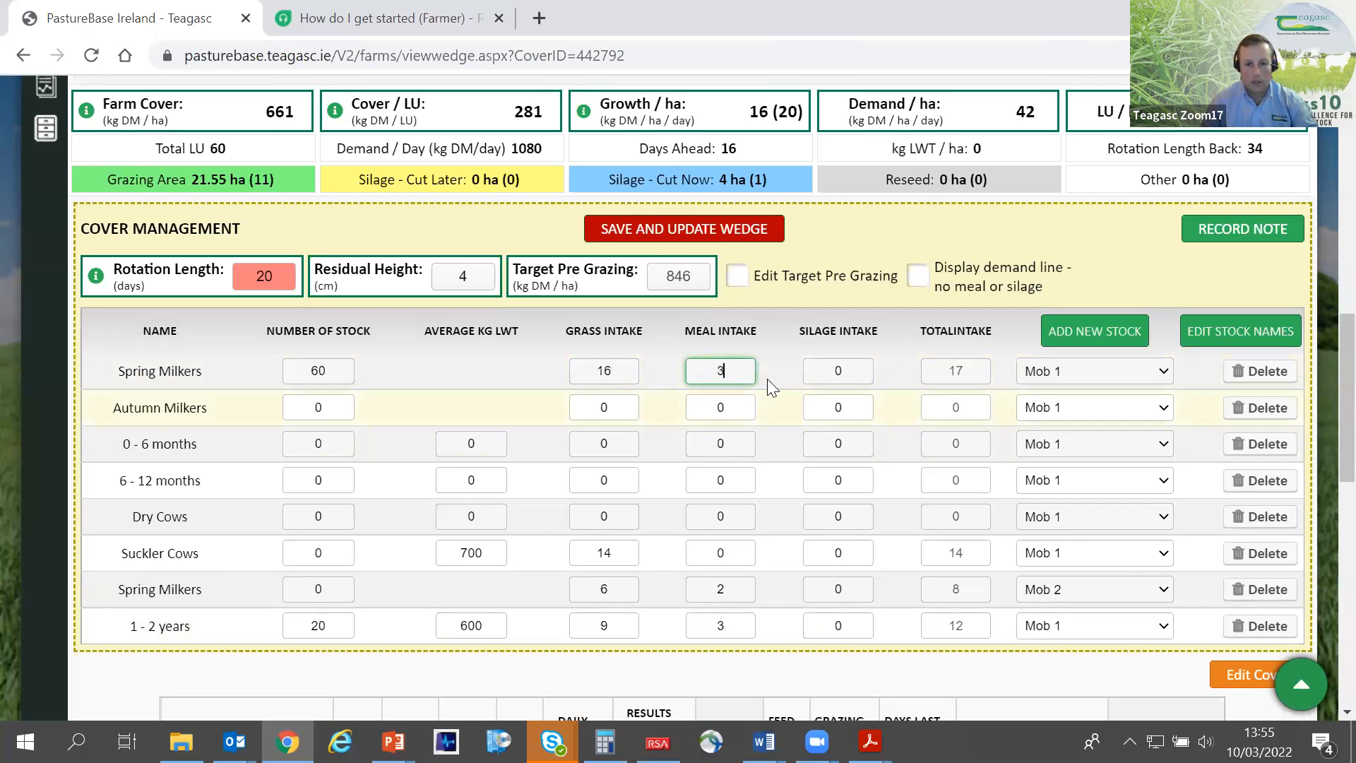
left_click(771, 376)
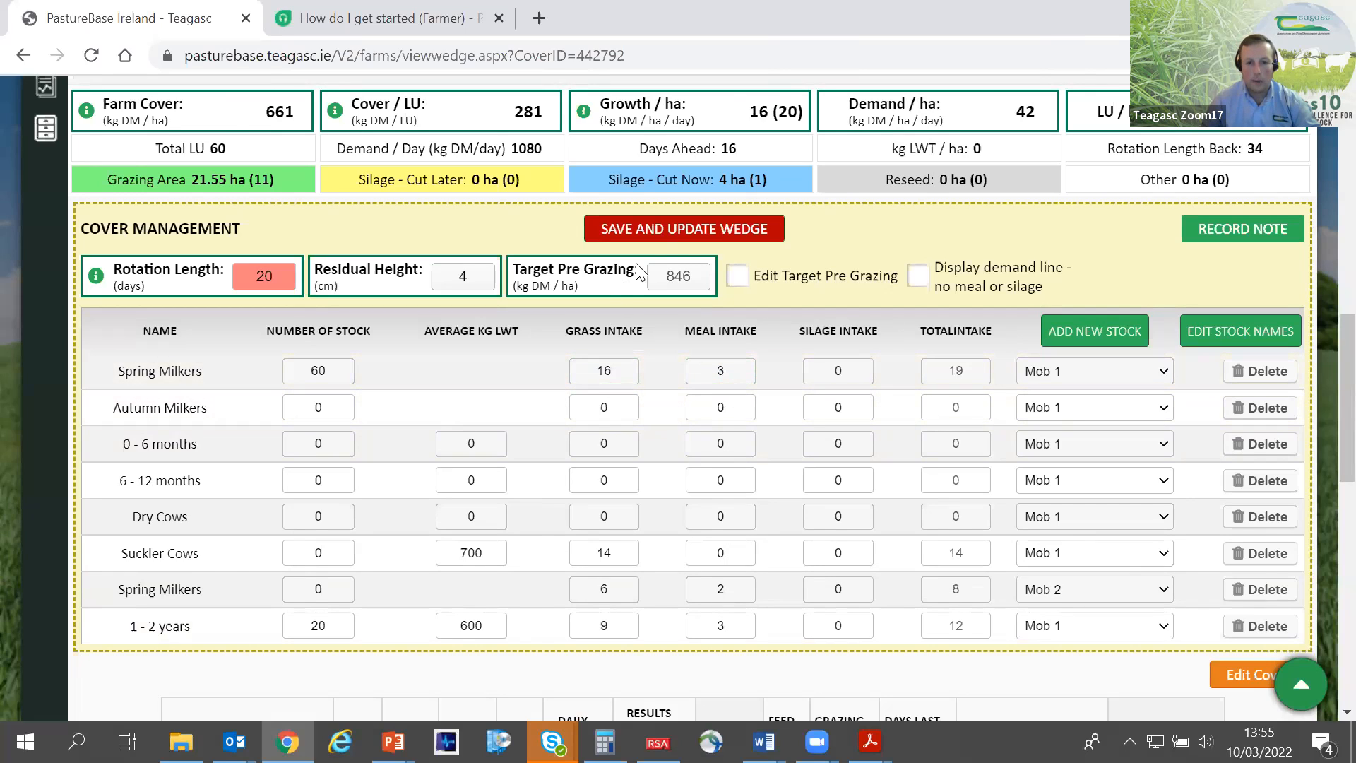
- Save the stock and intake changes to the wedge, then review the demand line and farm figures
left_click(667, 233)
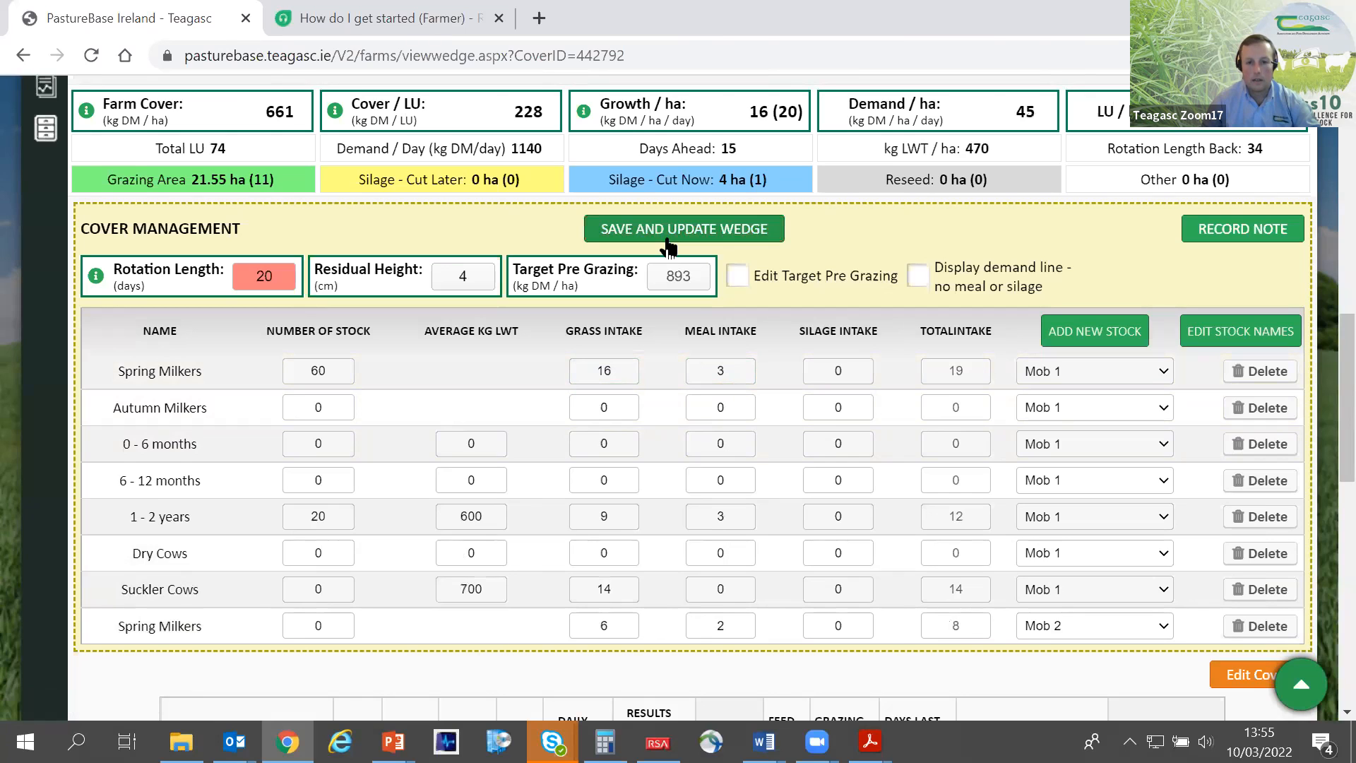
scroll(667, 247, "up", 1)
scroll(683, 279, "up", 5)
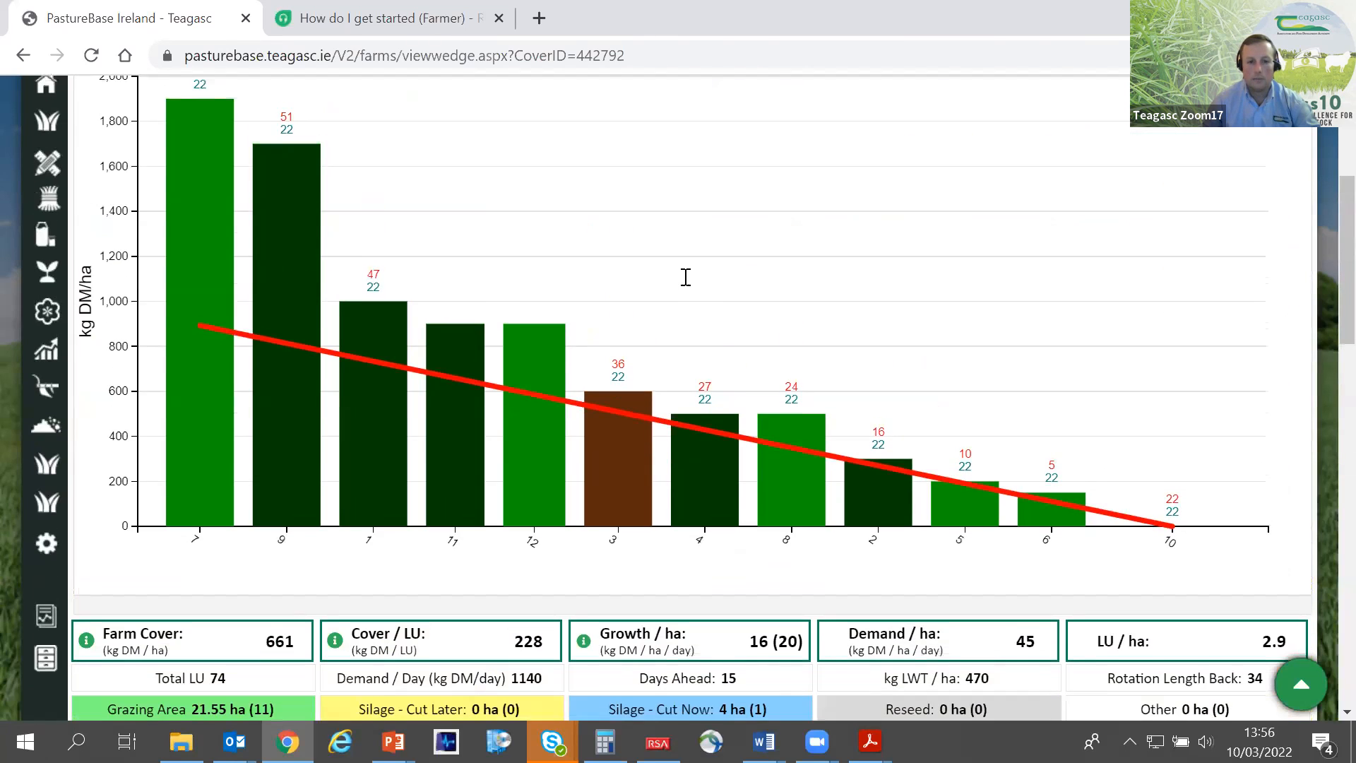
scroll(689, 290, "down", 1)
scroll(687, 283, "down", 5)
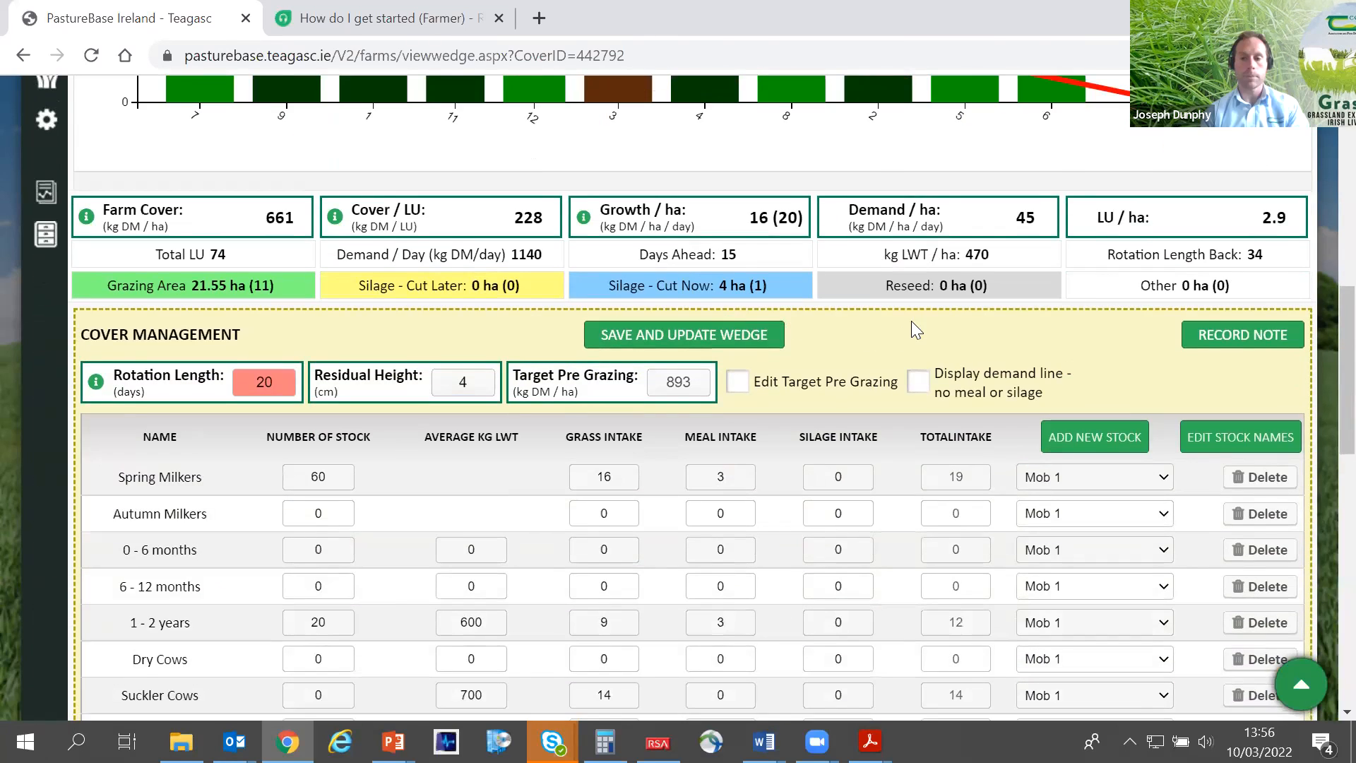
scroll(777, 247, "up", 2)
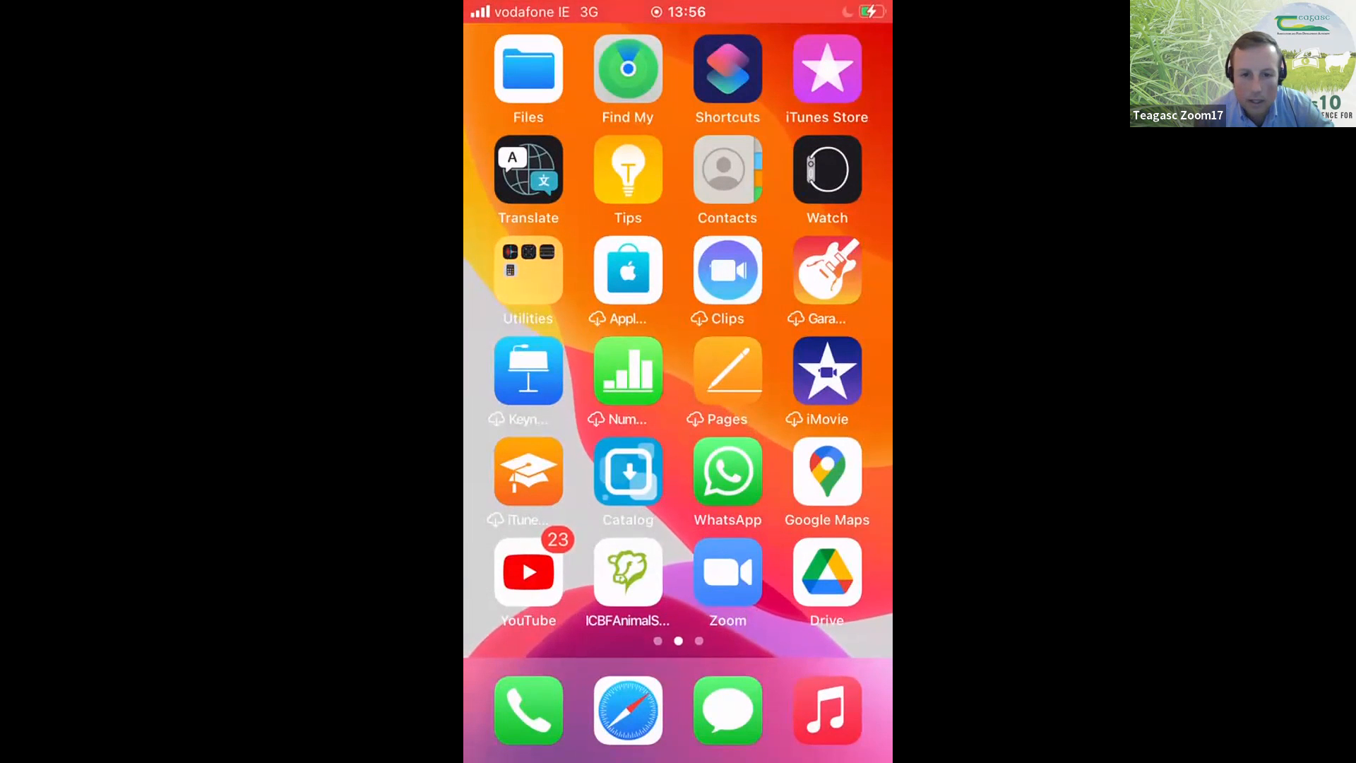
- Switch to the shared phone and find the PBI Grass app on its home screens
scroll(677, 339, "right", 1)
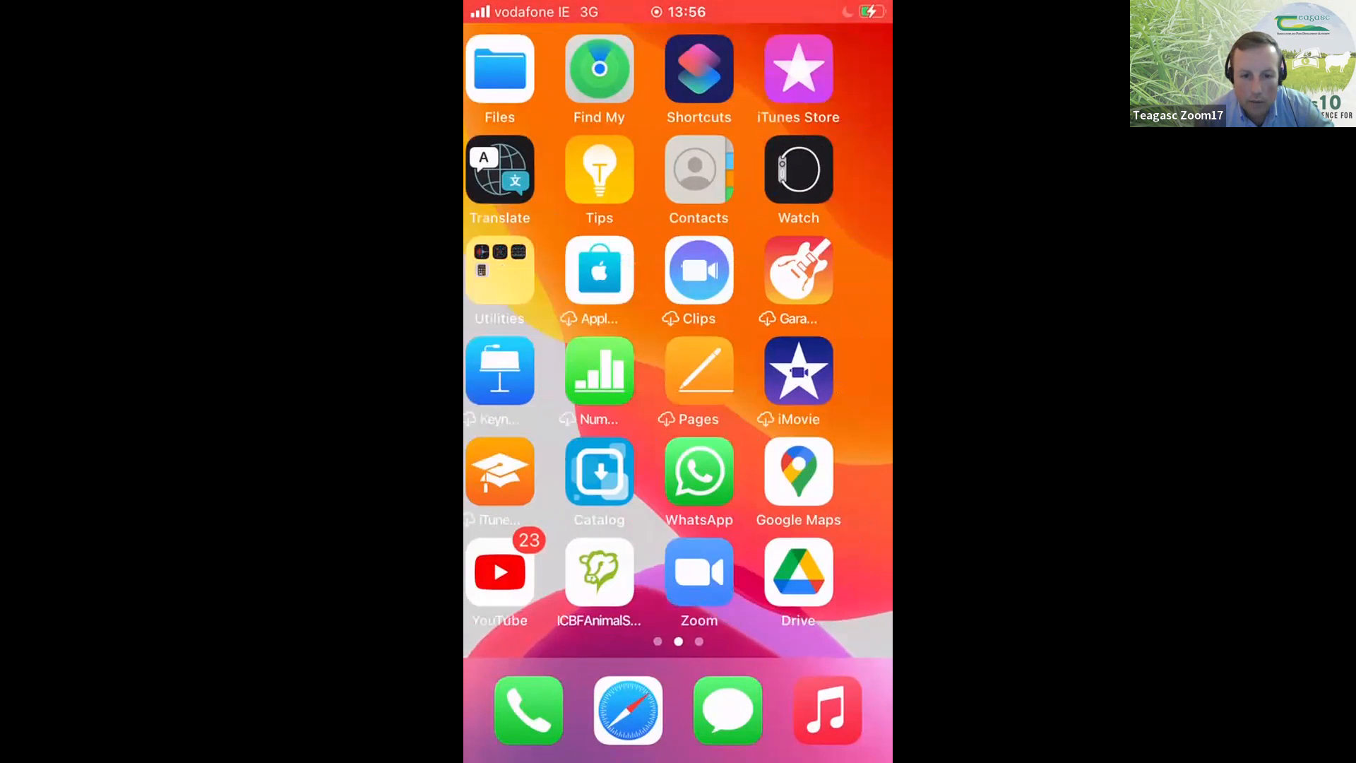
scroll(678, 339, "right", 2)
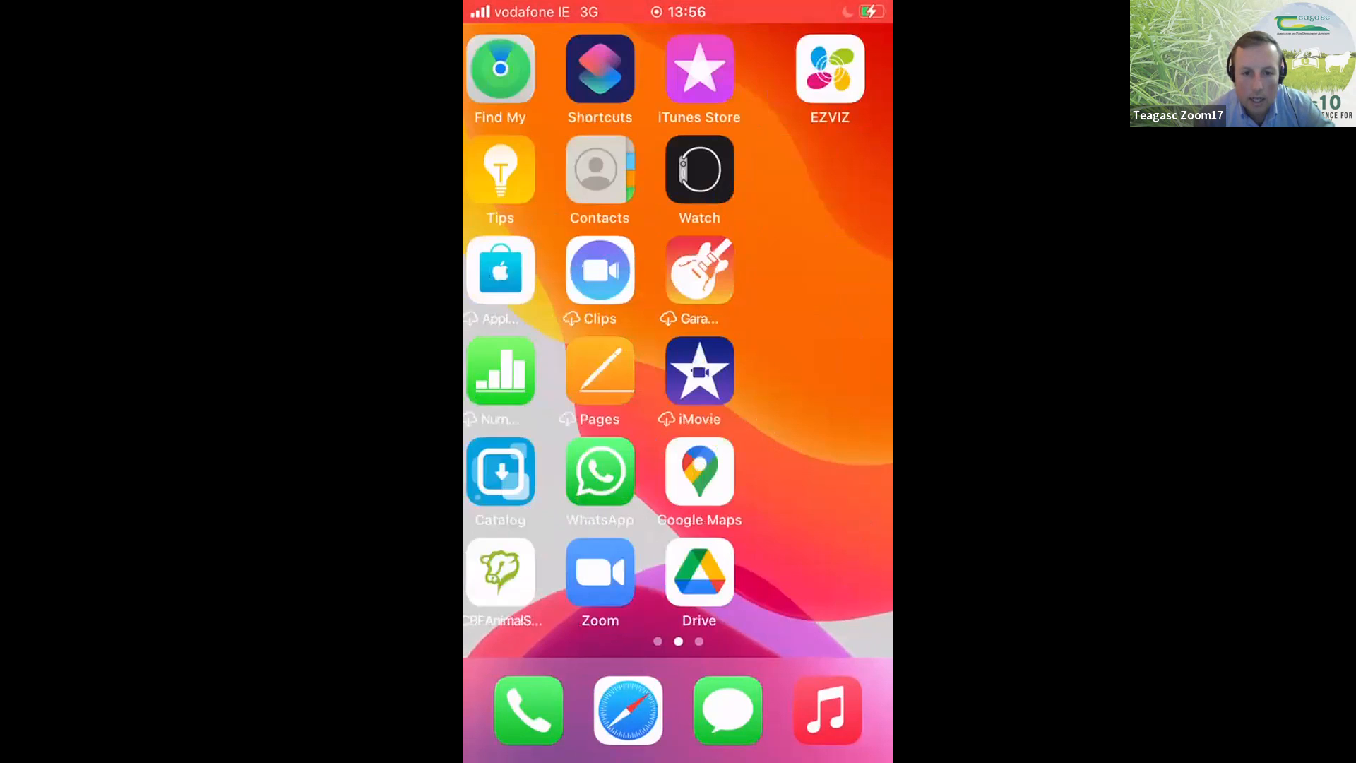
scroll(677, 339, "right", 5)
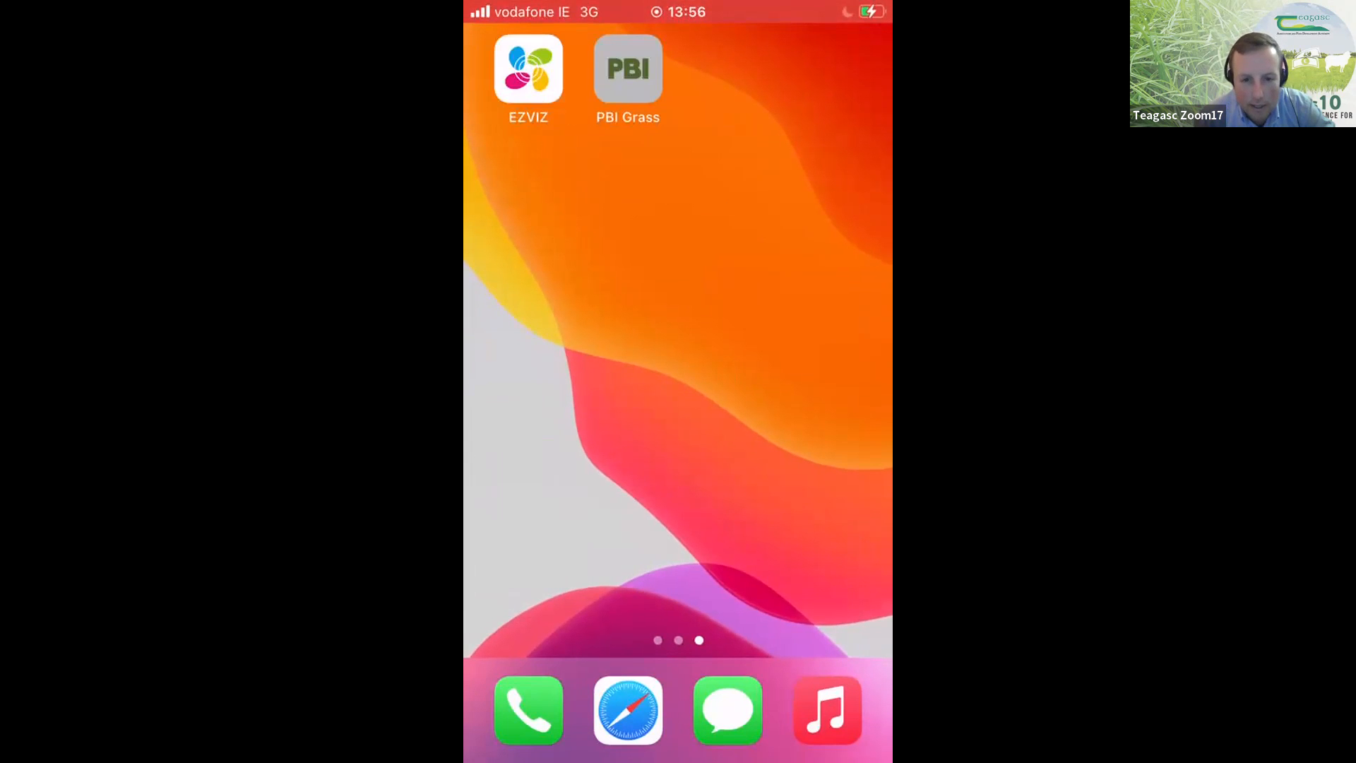
- Open the phone's Wi-Fi settings and choose the 2.4G network to join
scroll(678, 339, "left", 5)
scroll(678, 339, "left", 3)
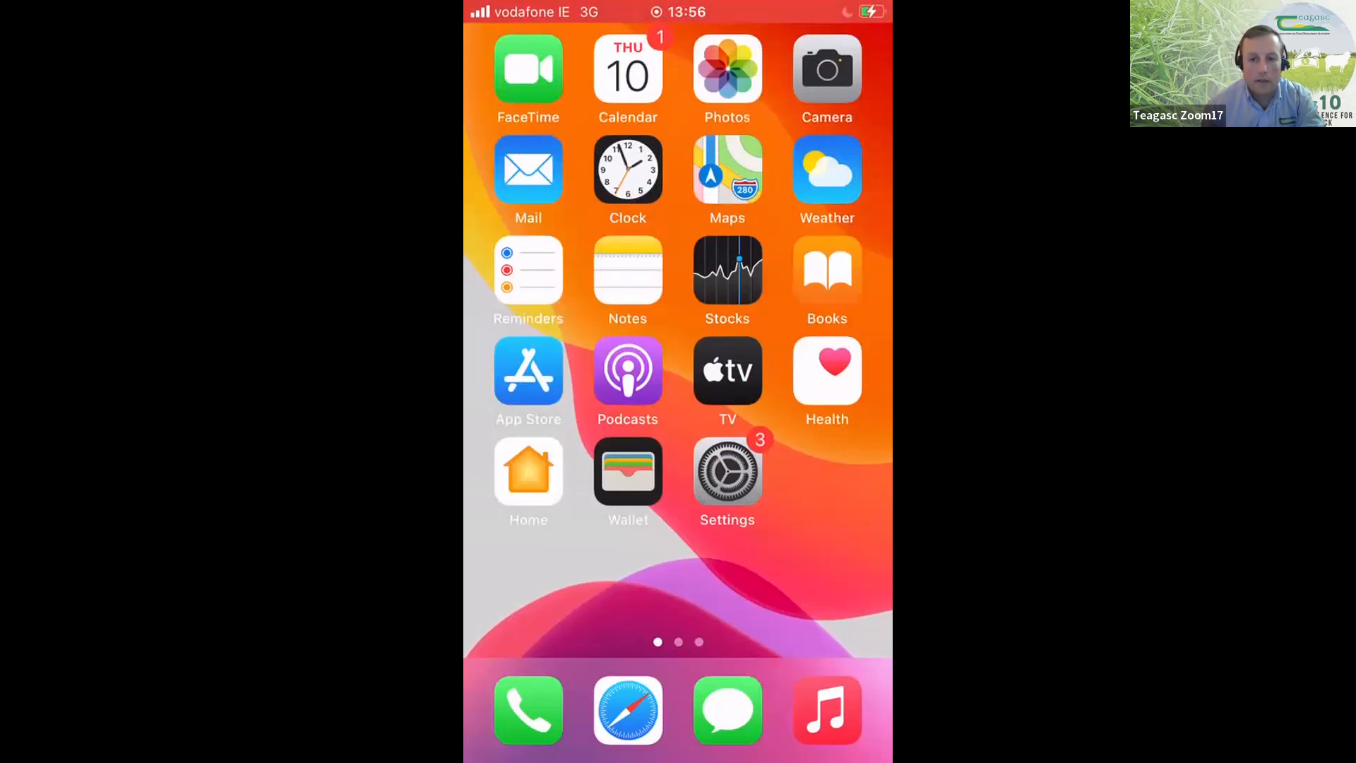
left_click(727, 471)
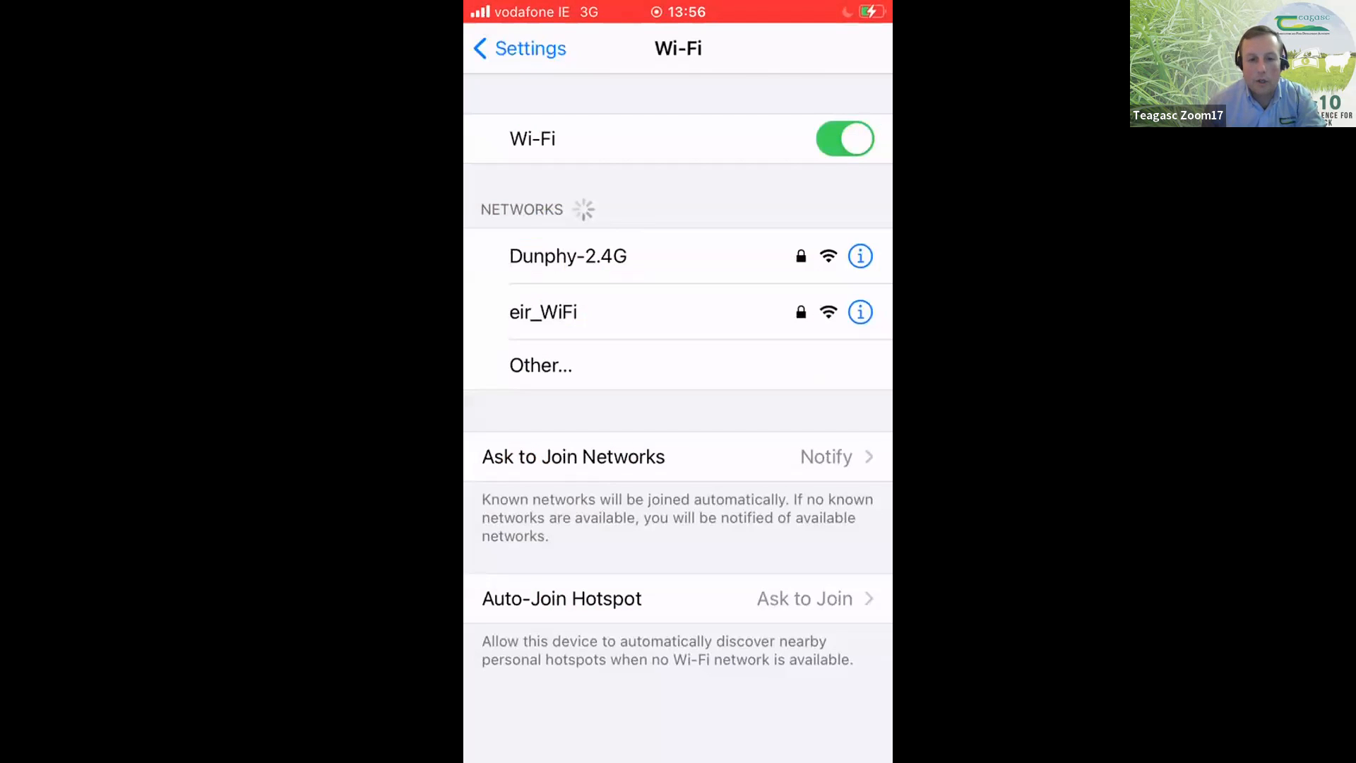
left_click(568, 256)
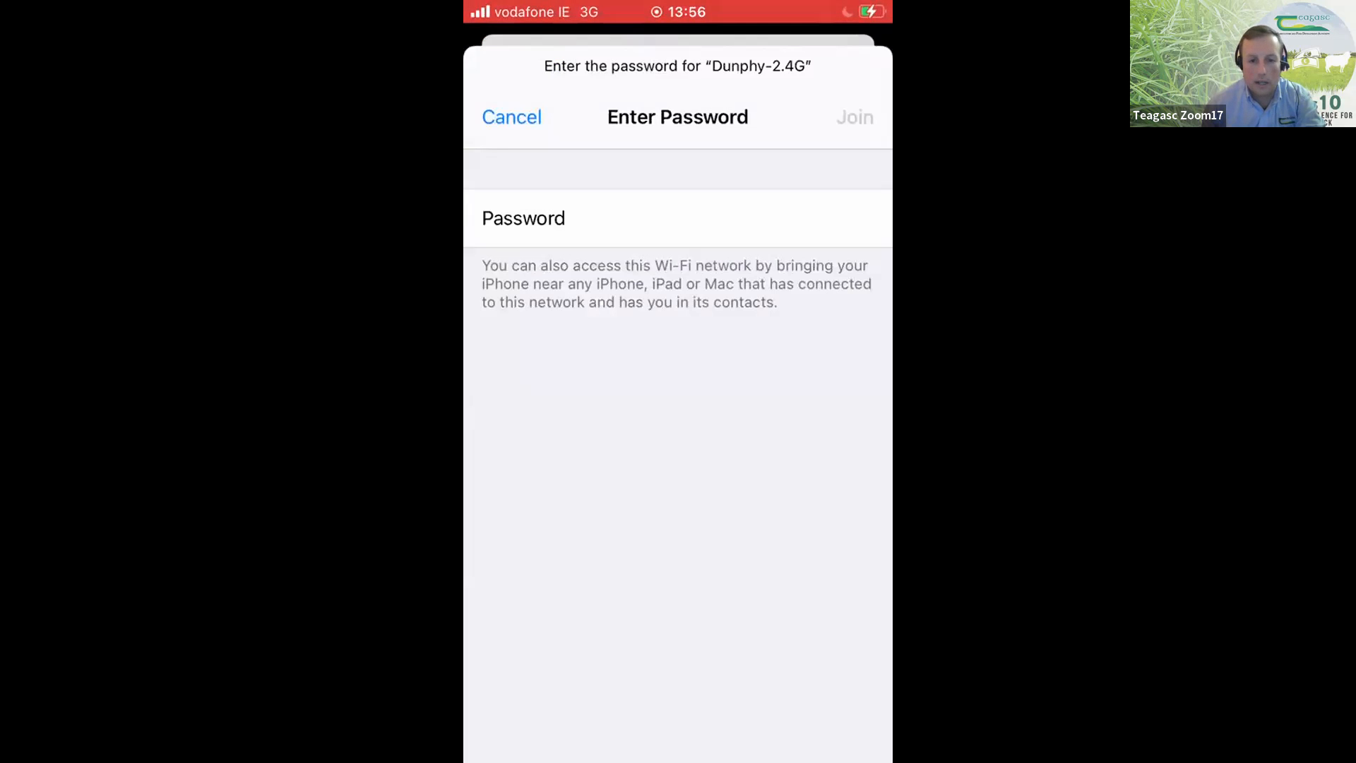
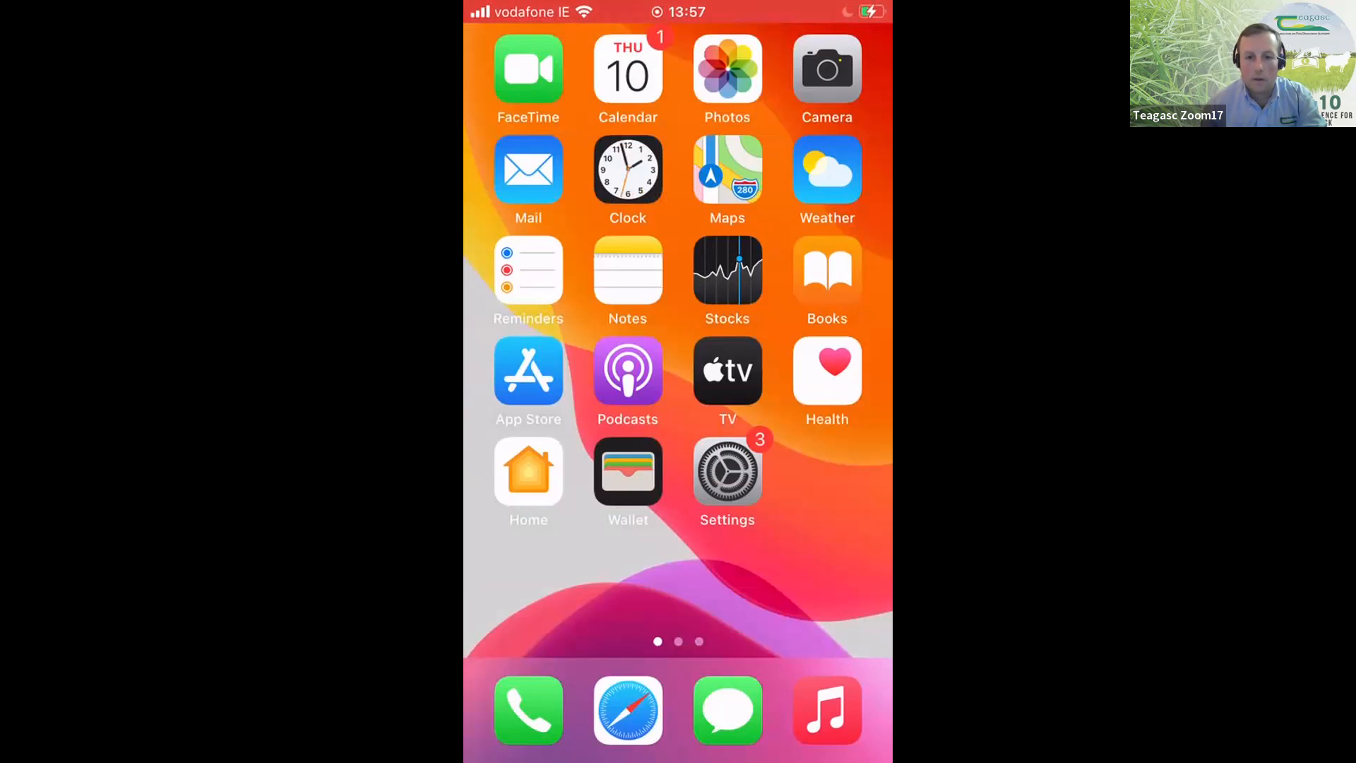
- Check the phone's Wi-Fi connection and locate the PBI Grass app on the home screens
left_click(727, 471)
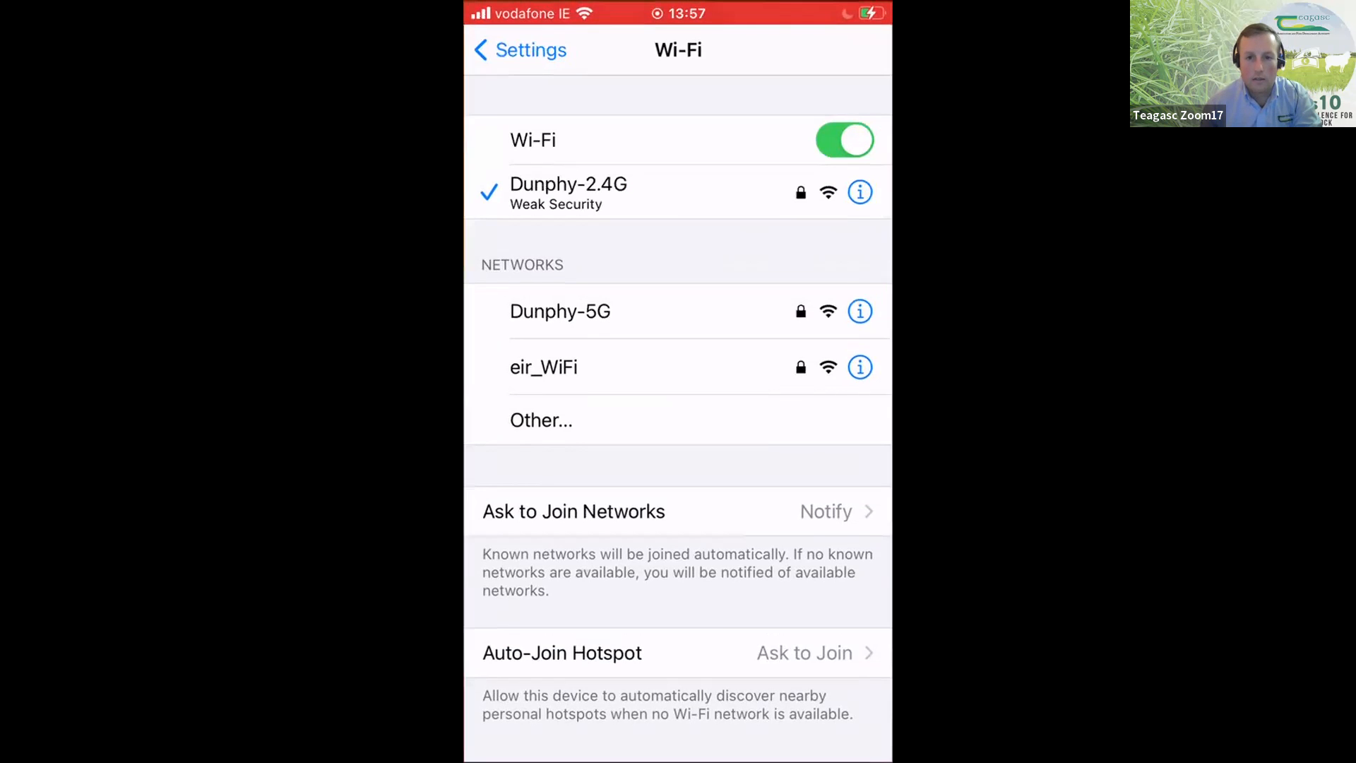
key("Home")
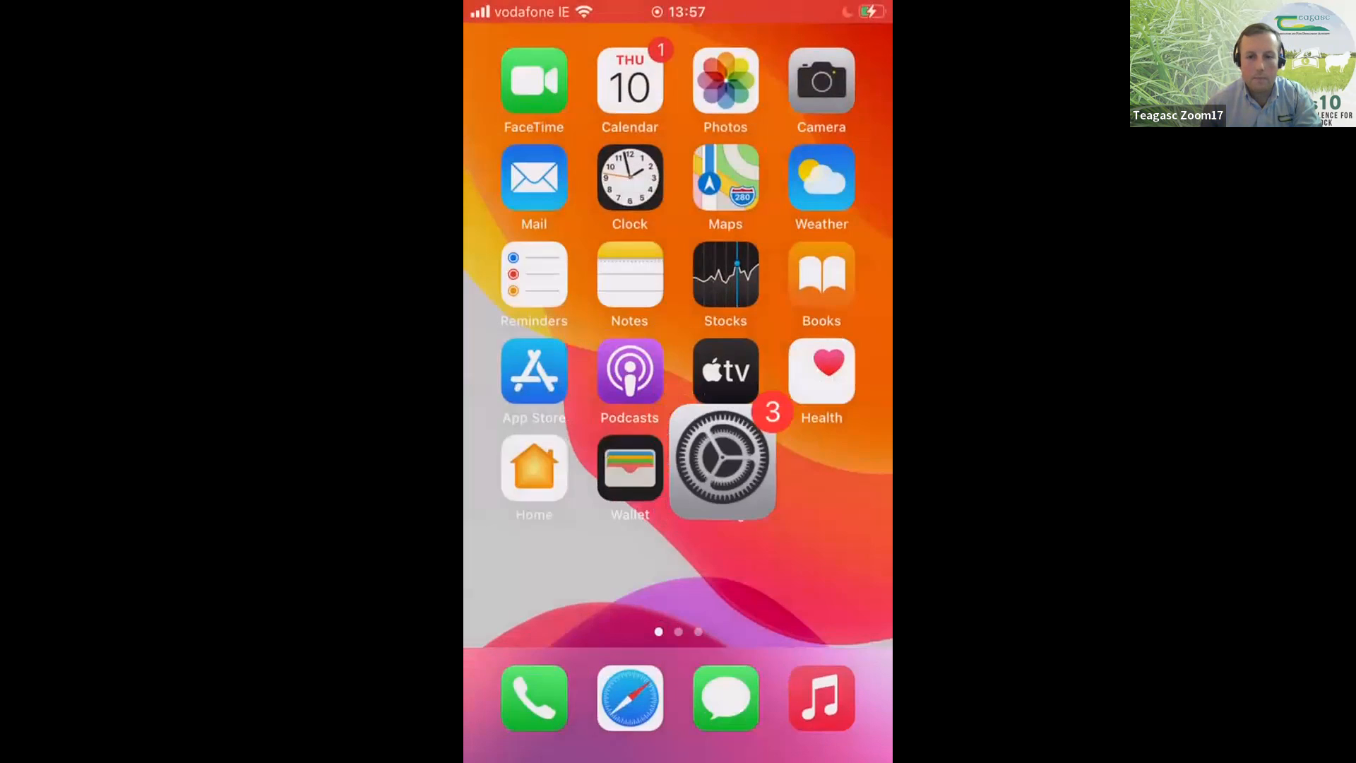
scroll(677, 339, "right", 2)
scroll(678, 339, "left", 1)
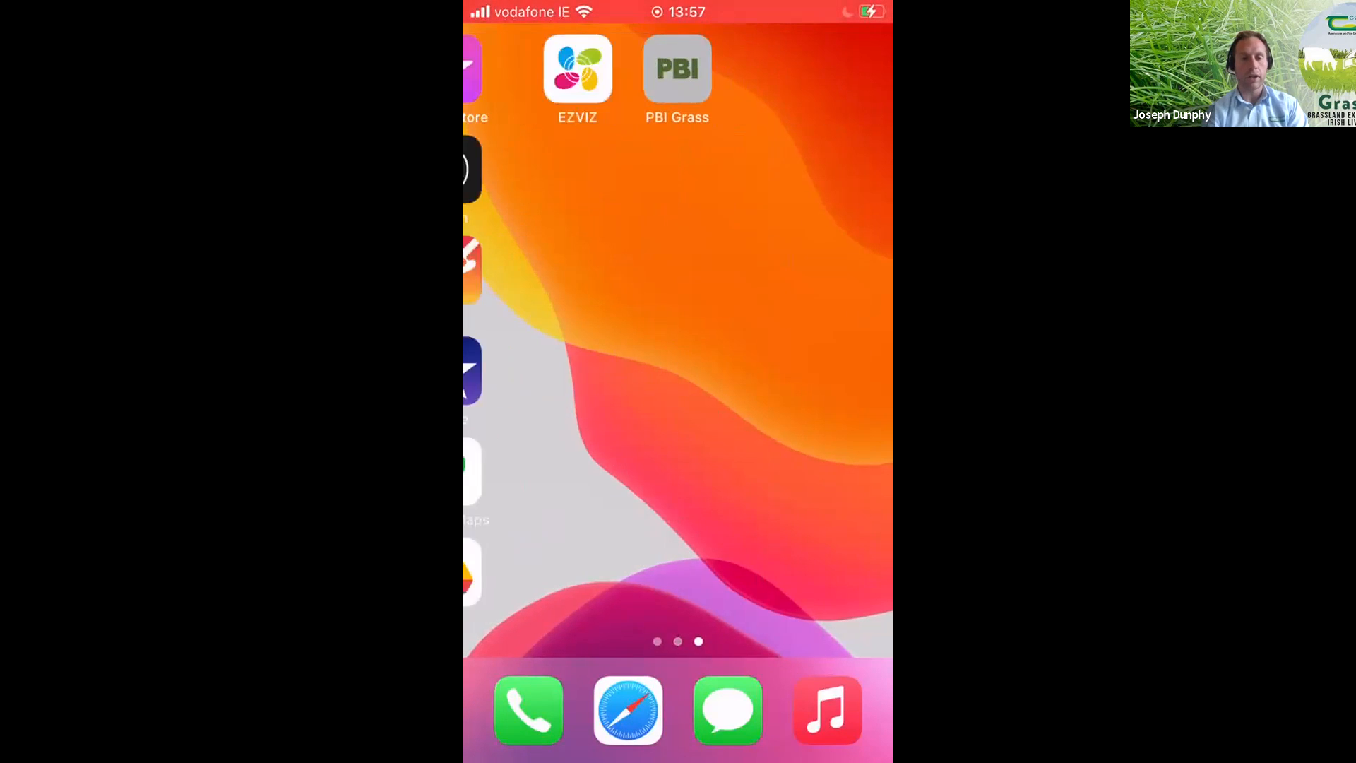
scroll(678, 338, "left", 1)
scroll(678, 339, "right", 1)
scroll(678, 339, "right", 1)
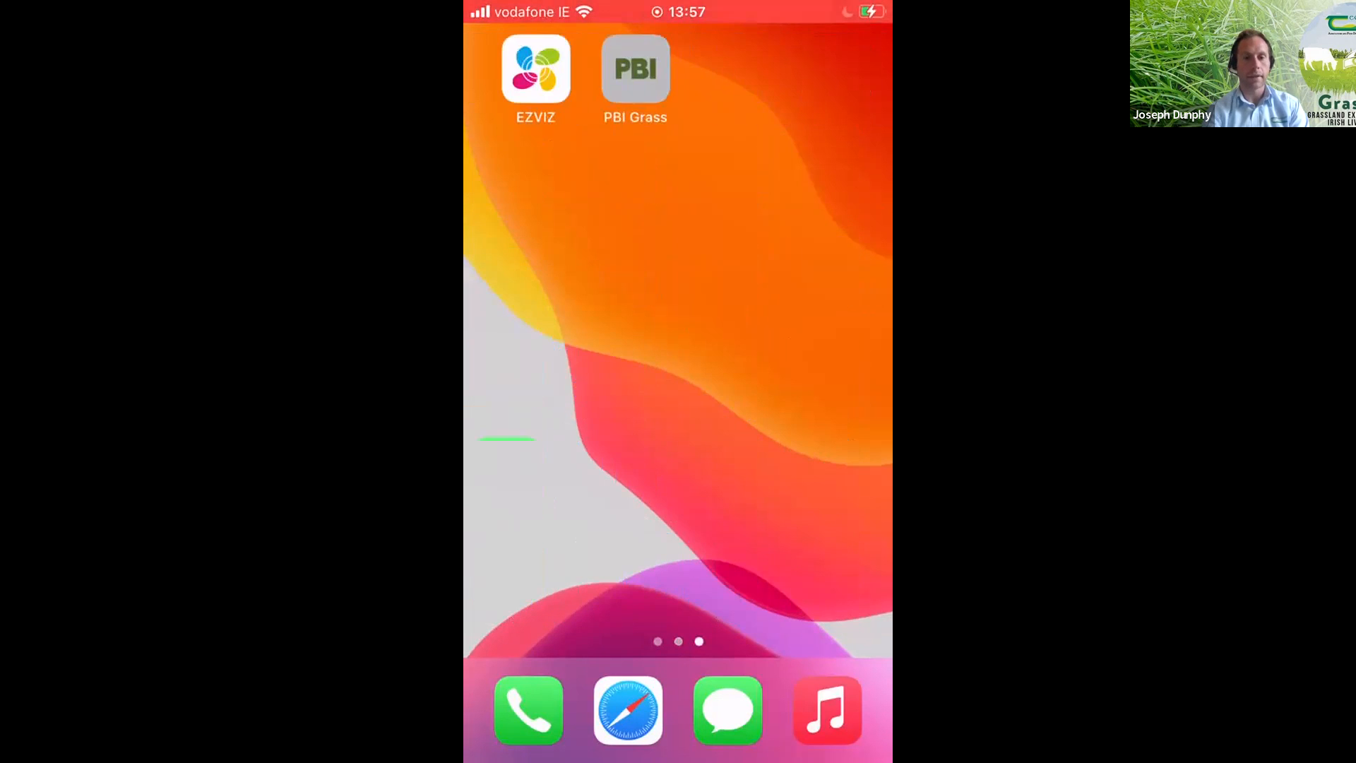
scroll(678, 339, "left", 2)
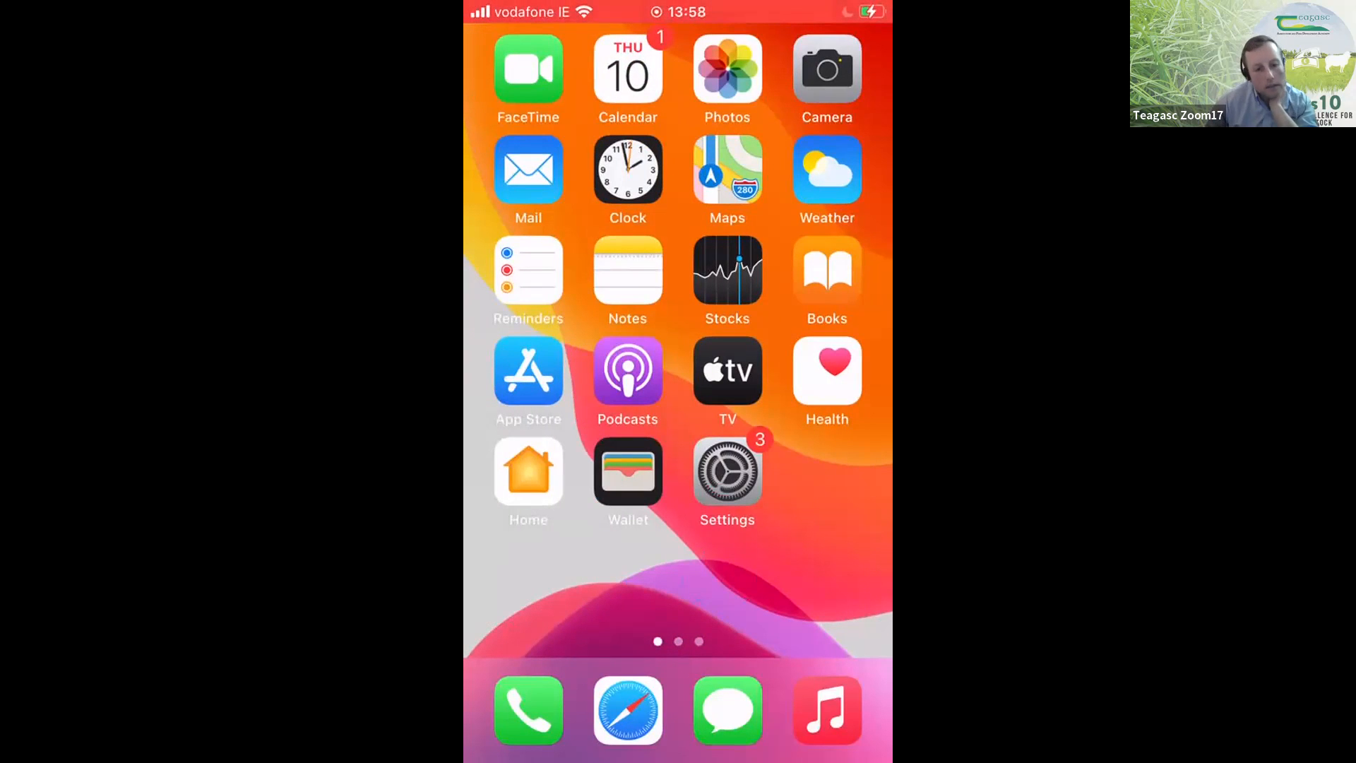
scroll(677, 339, "right", 1)
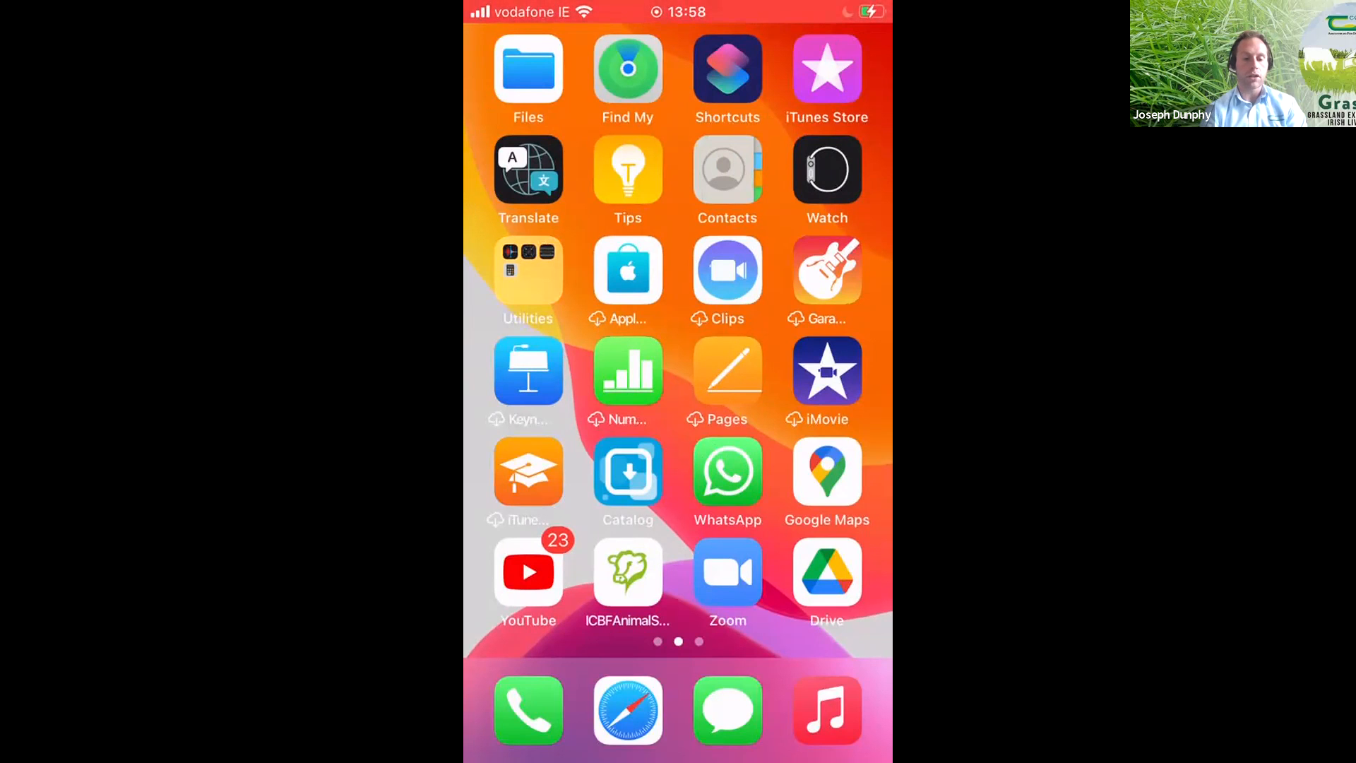
scroll(678, 339, "right", 5)
- Search the App Store for "pbi grass" to show the PBI Grass app listing
scroll(678, 339, "left", 10)
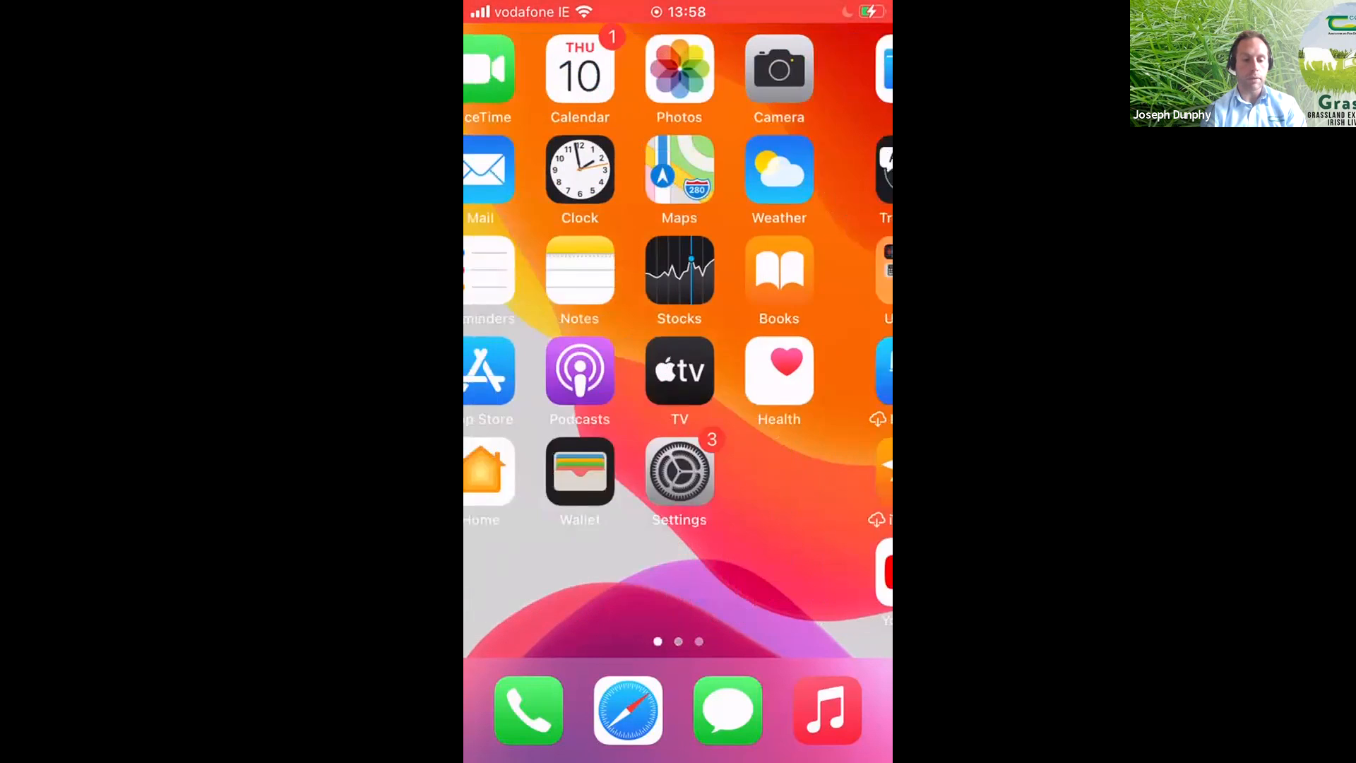
left_click(528, 370)
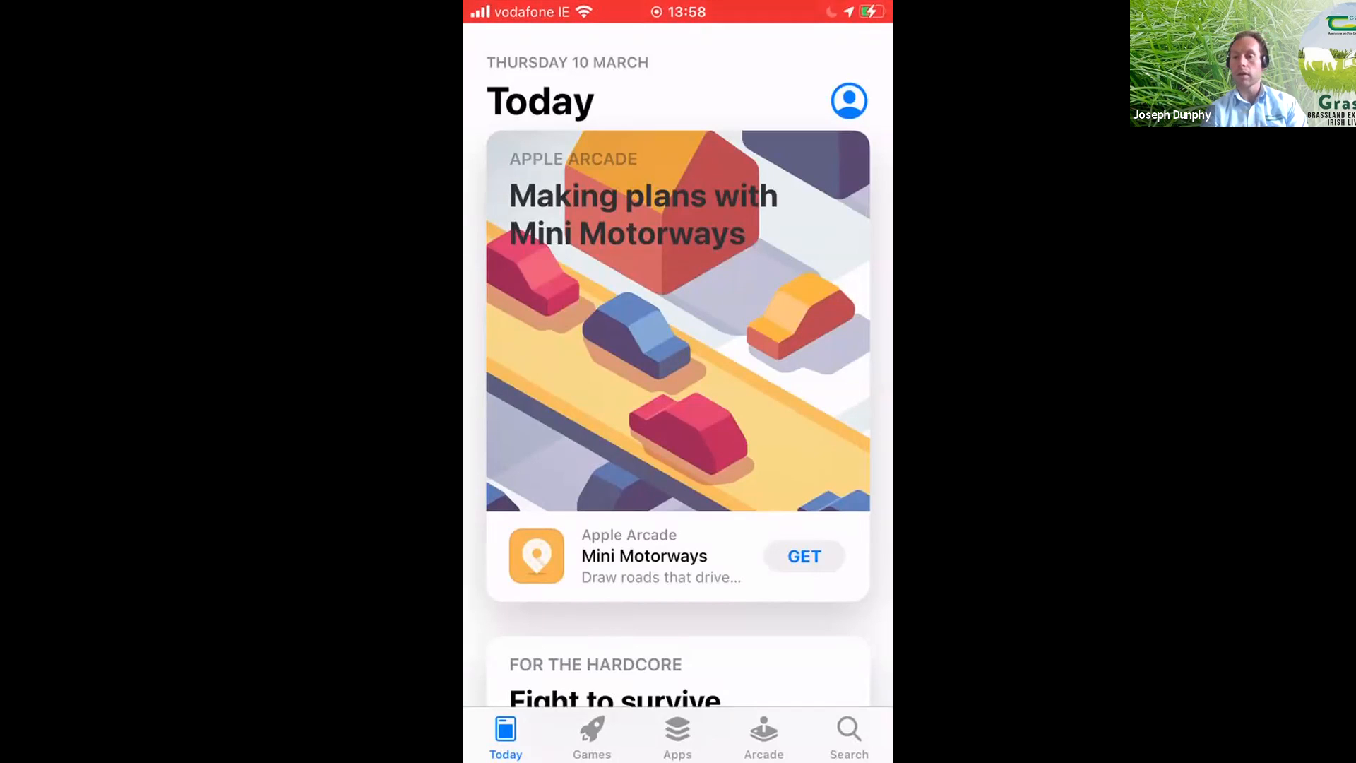
left_click(849, 736)
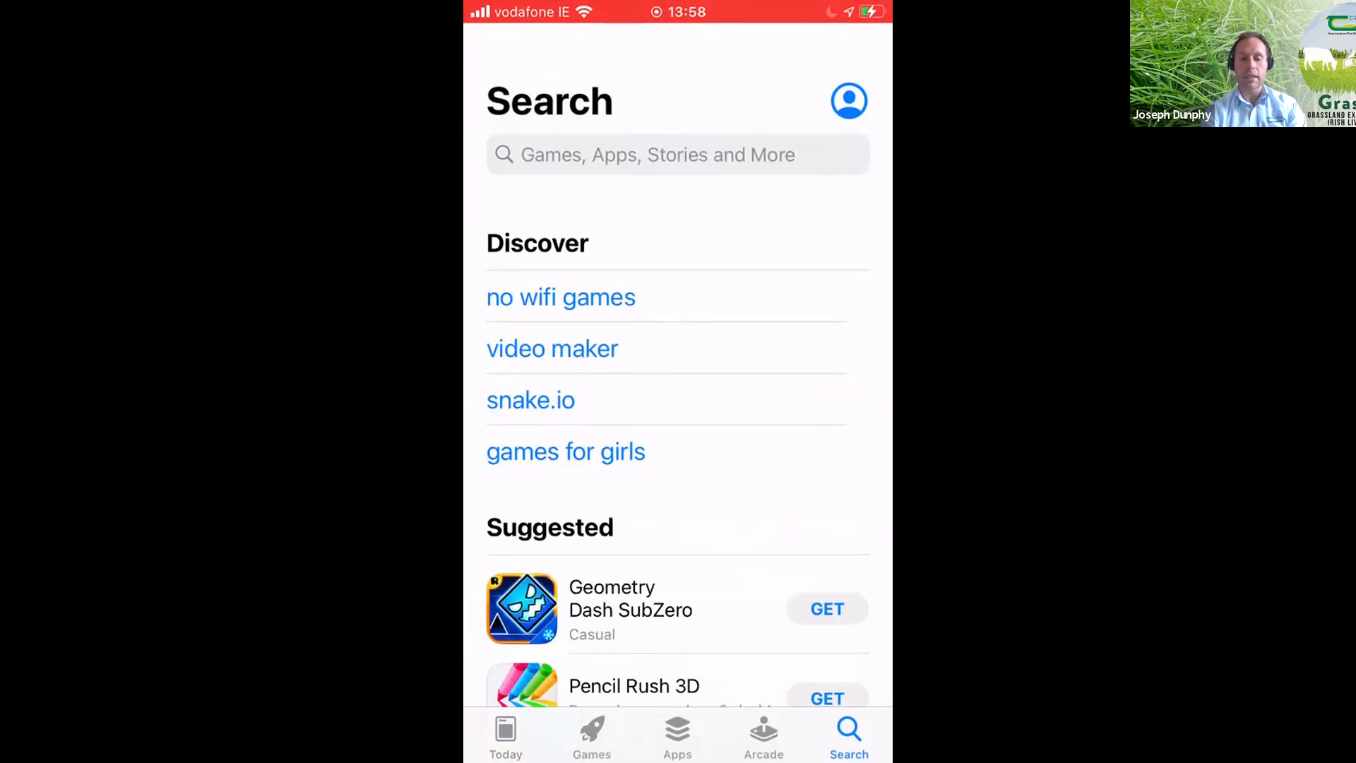
left_click(678, 154)
type("p")
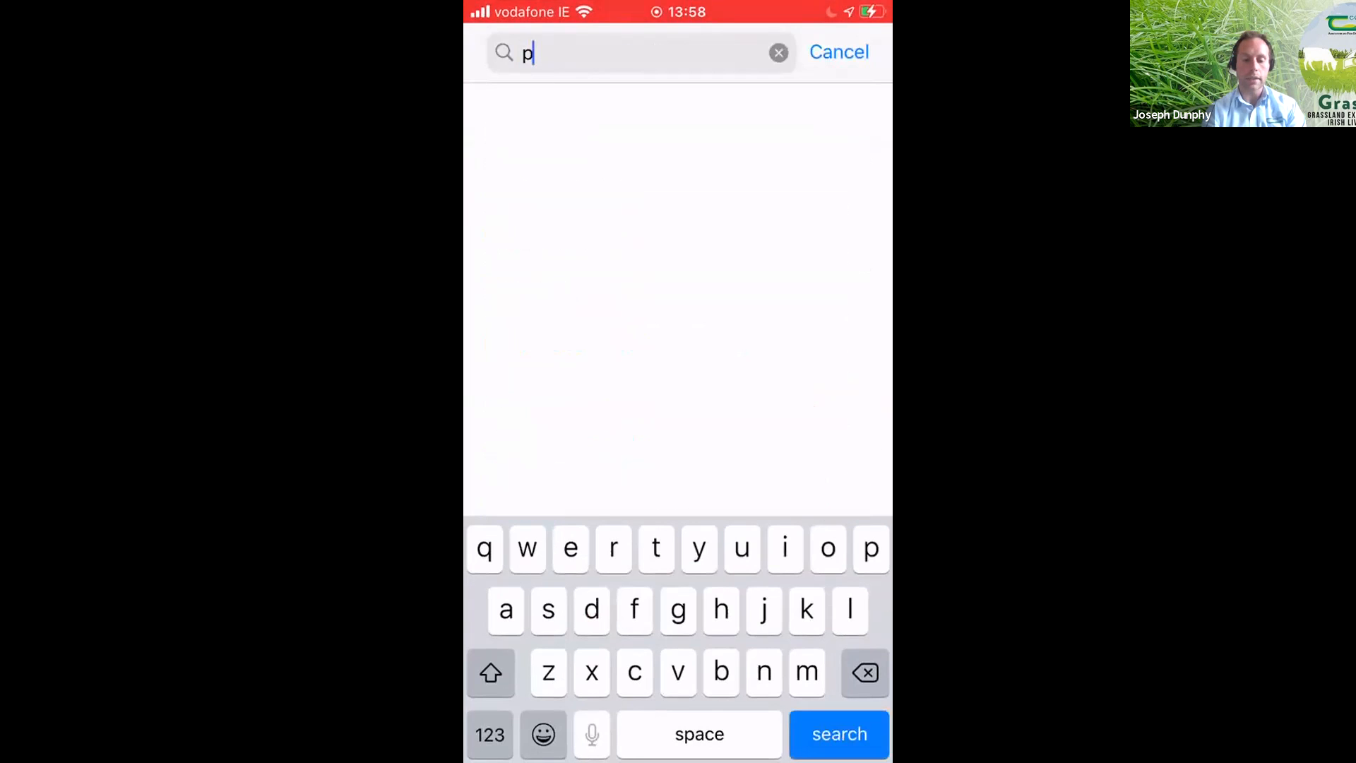
type("bi")
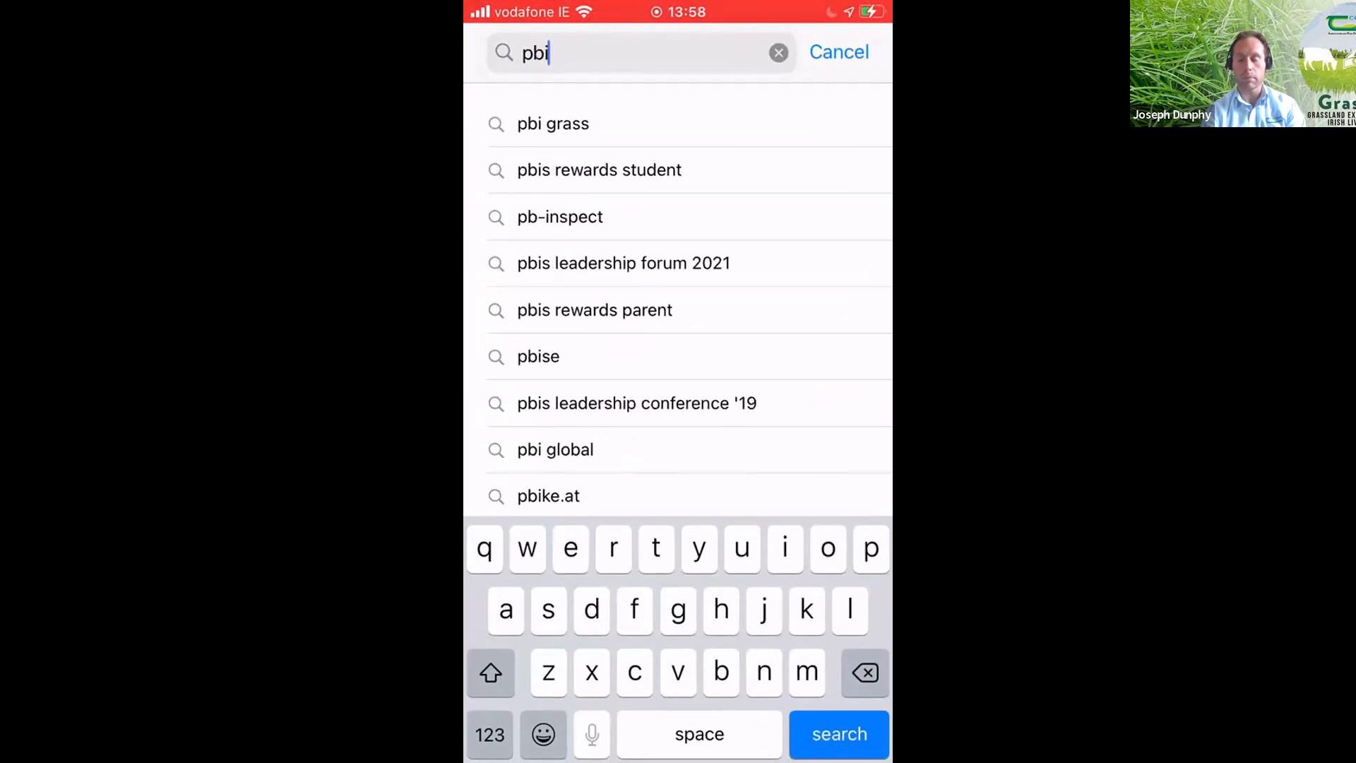
left_click(553, 123)
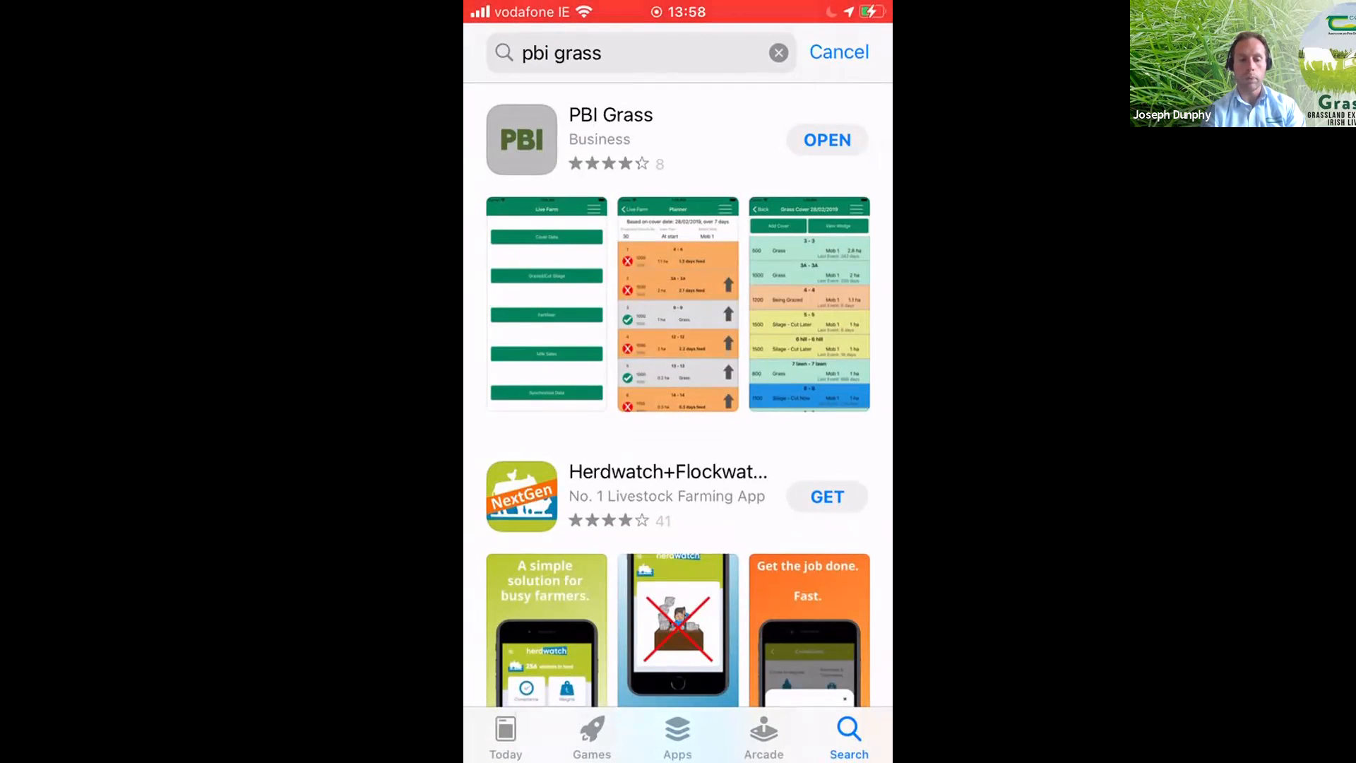
- Return to the phone's home screens, open the PBI Grass app and dismiss its synchronisation notice
key("Home")
left_click_drag(805, 424, 550, 424)
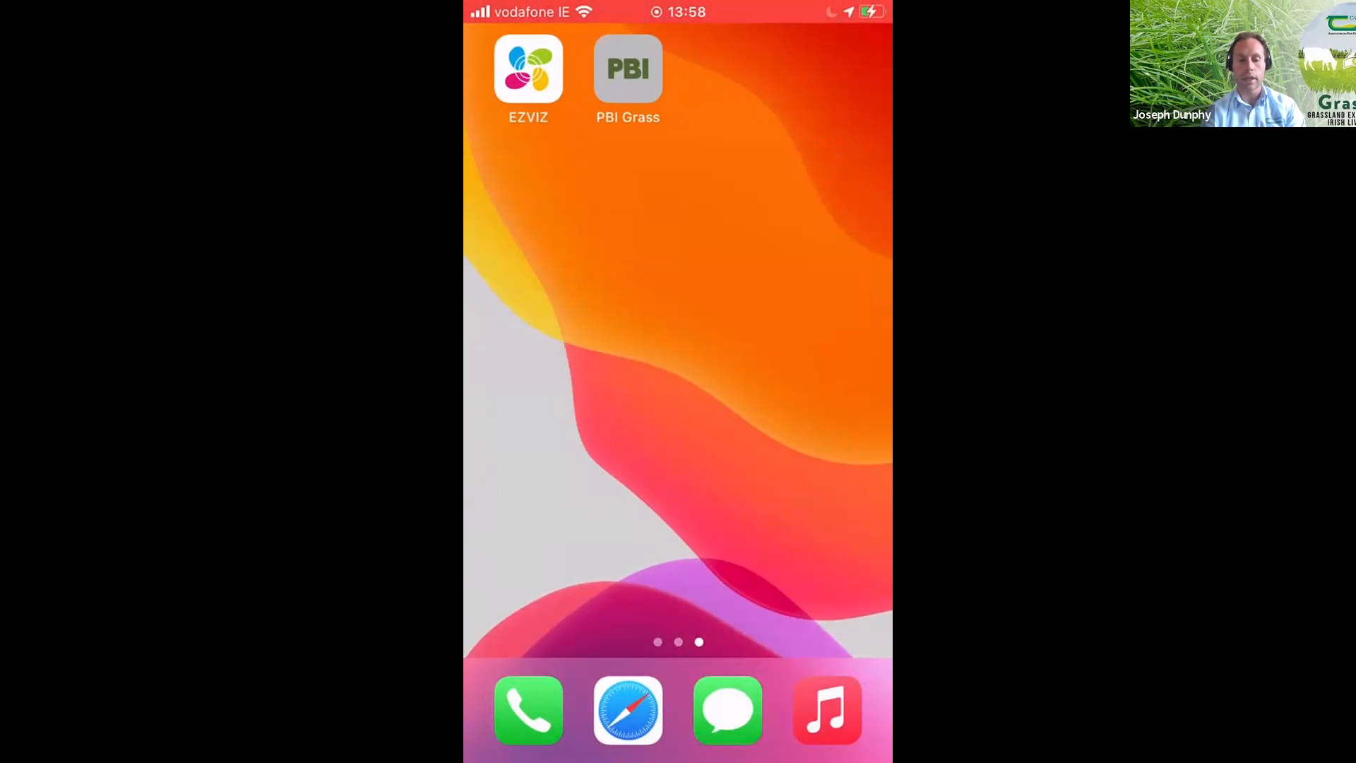
left_click(627, 69)
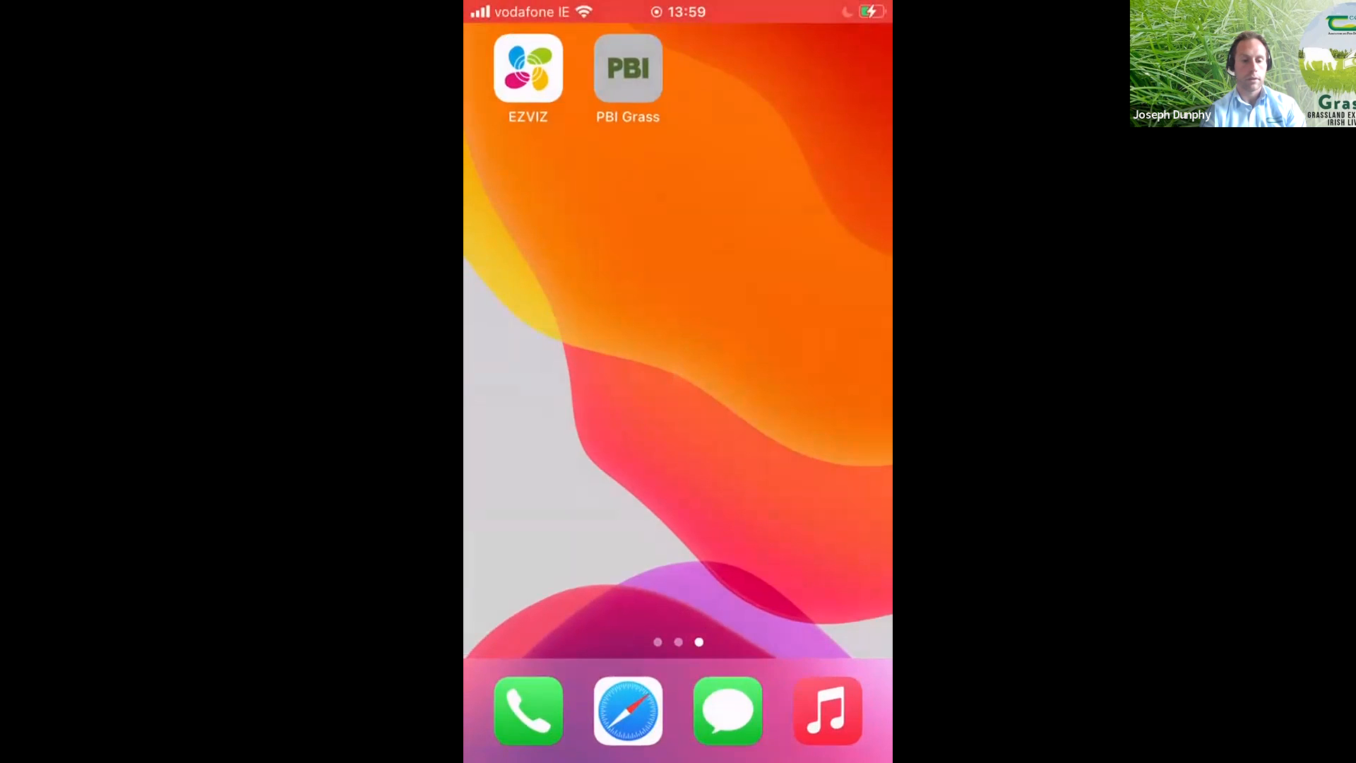
left_click(627, 67)
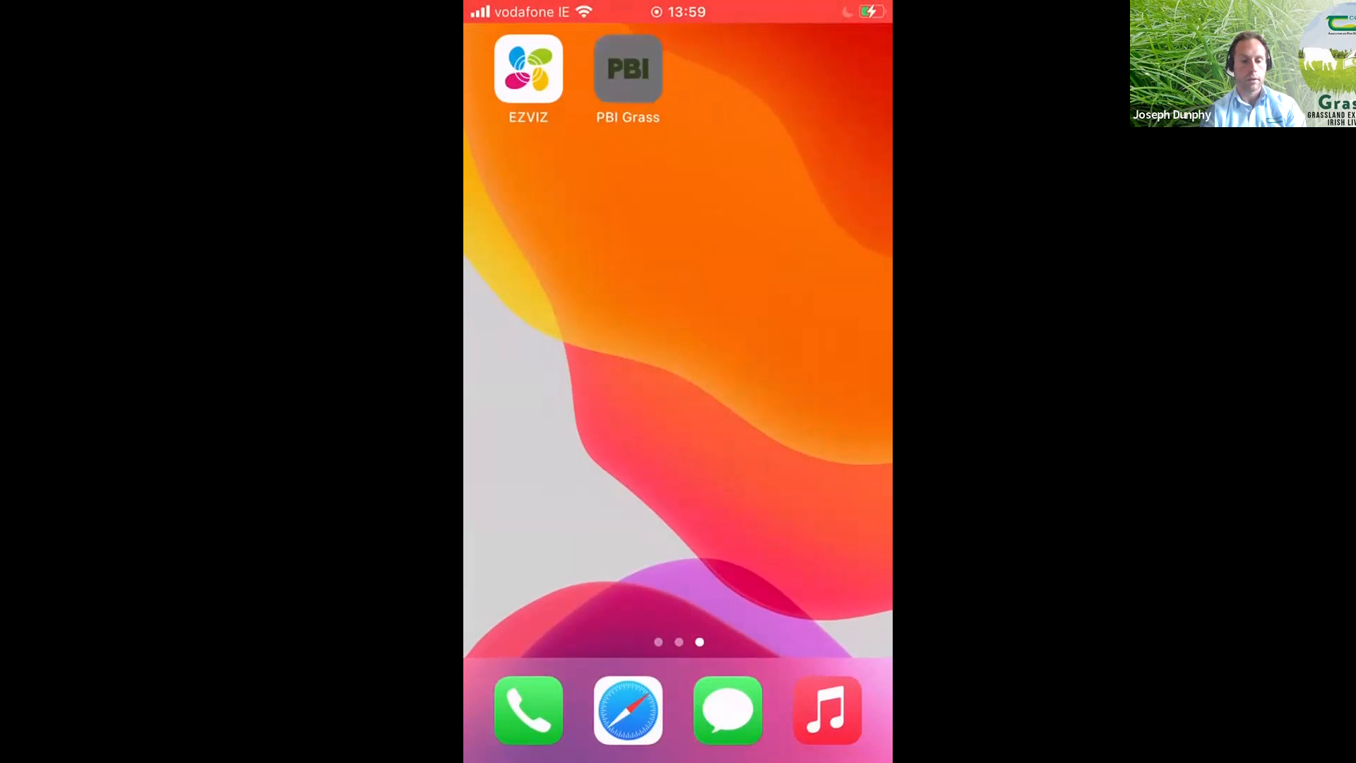
left_click(510, 48)
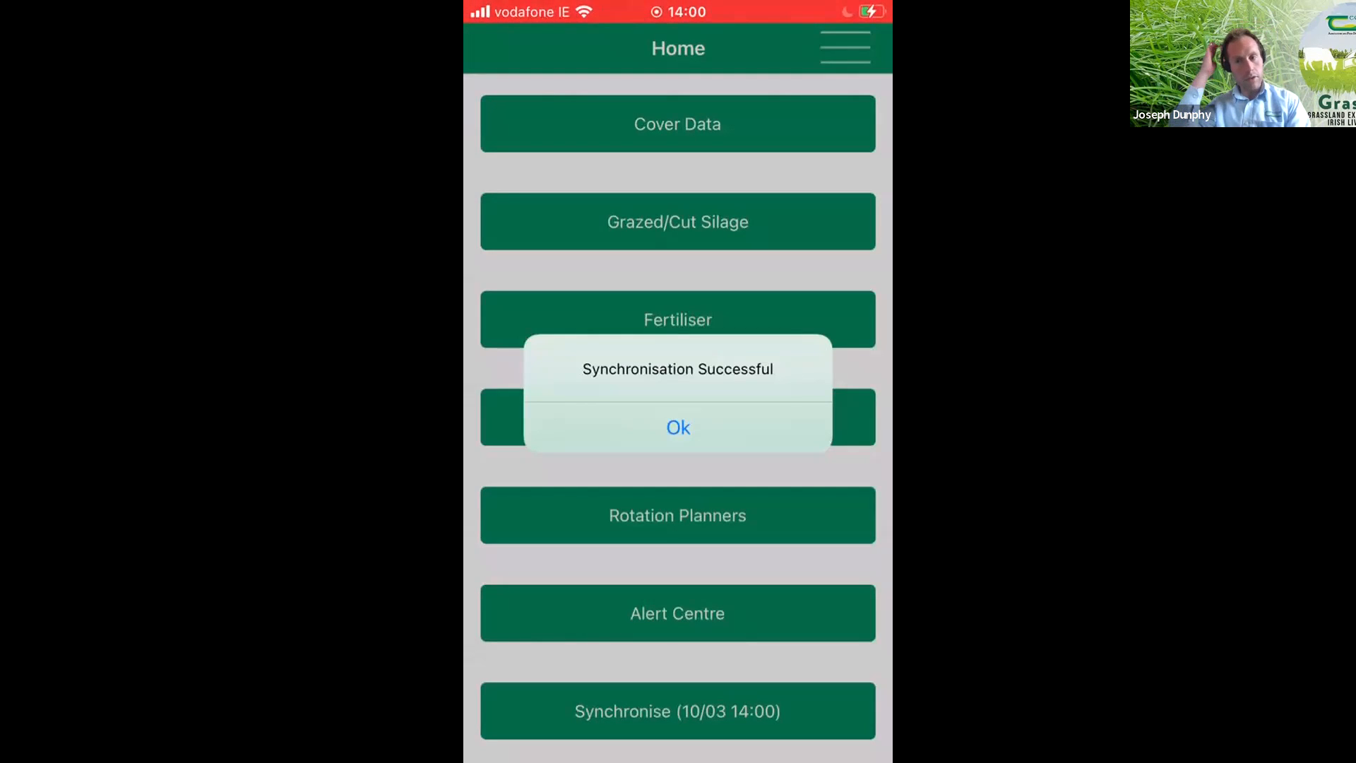
left_click(677, 427)
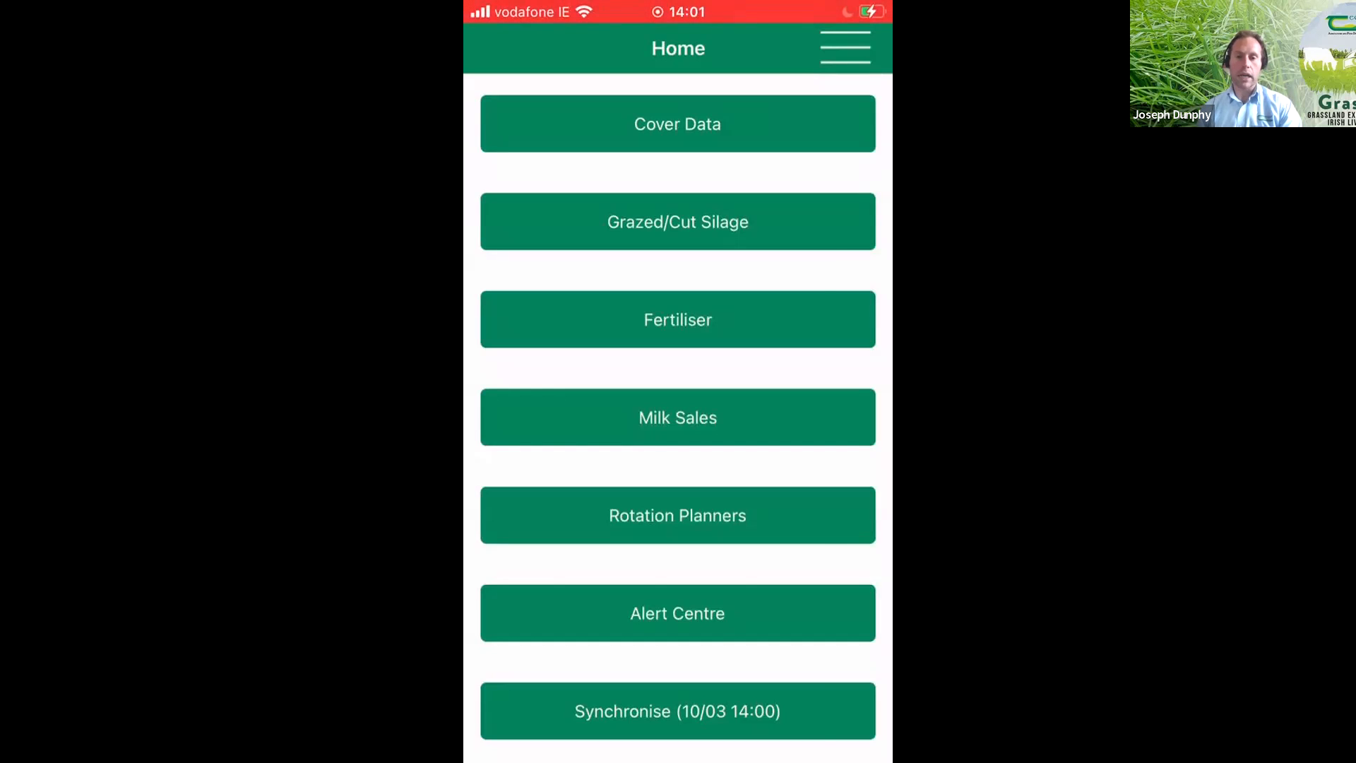
- Add a new grass cover dated 10 March 2022 from the cover data and look over its paddock list
left_click(678, 124)
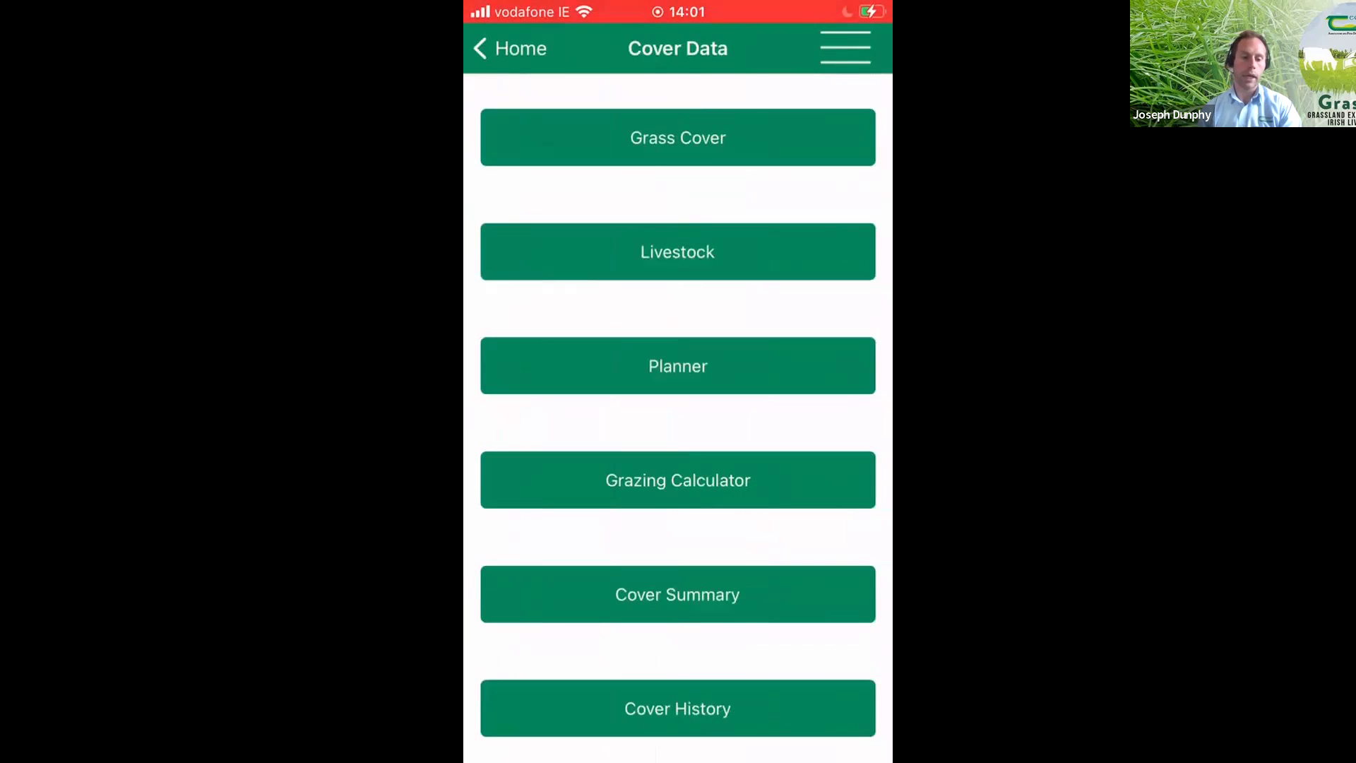
left_click(678, 137)
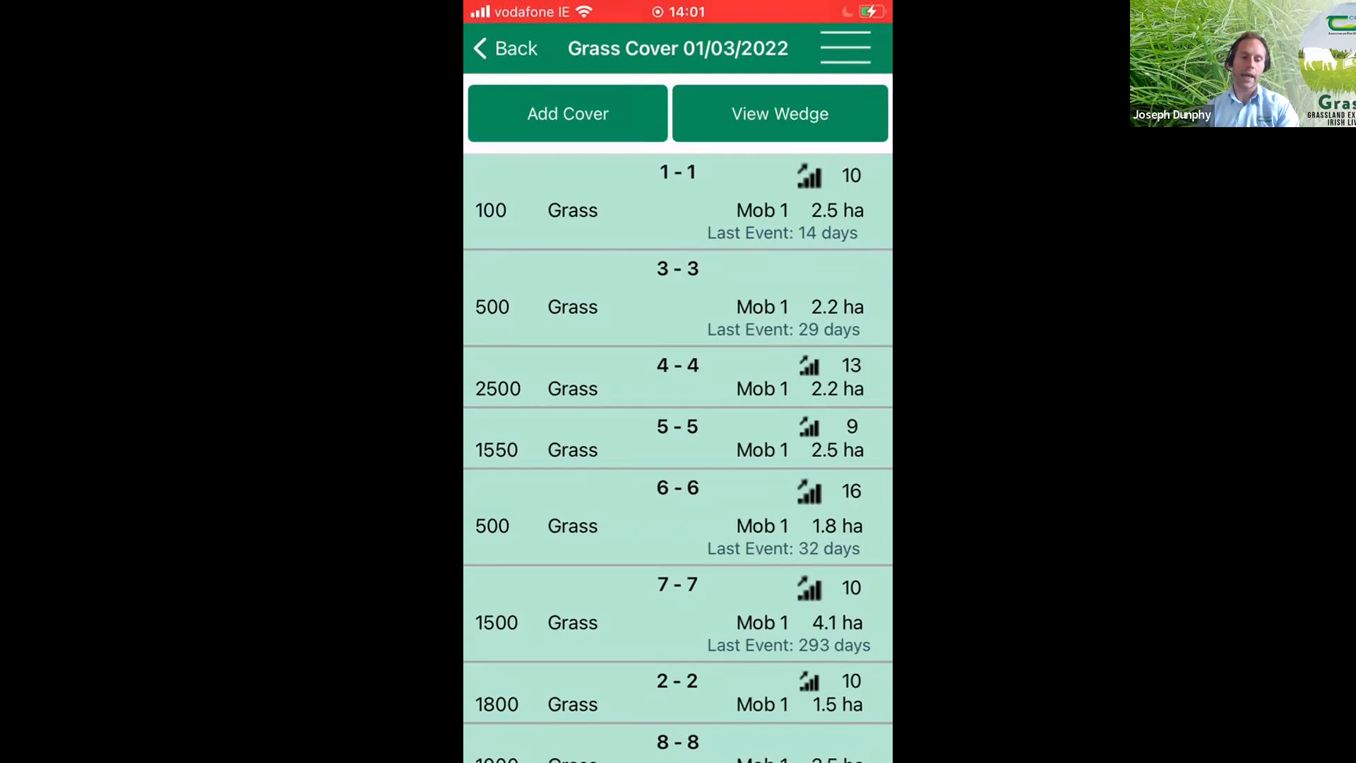
left_click(568, 113)
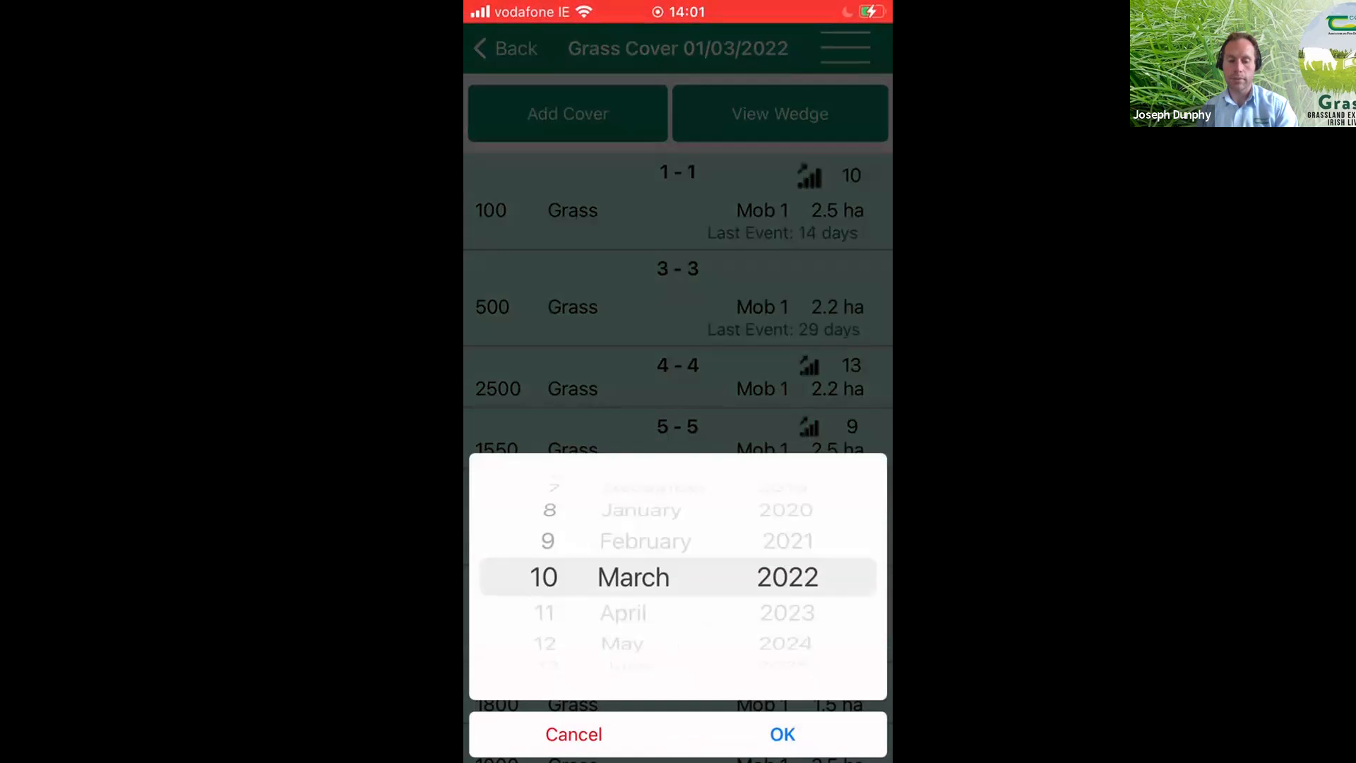
left_click(782, 734)
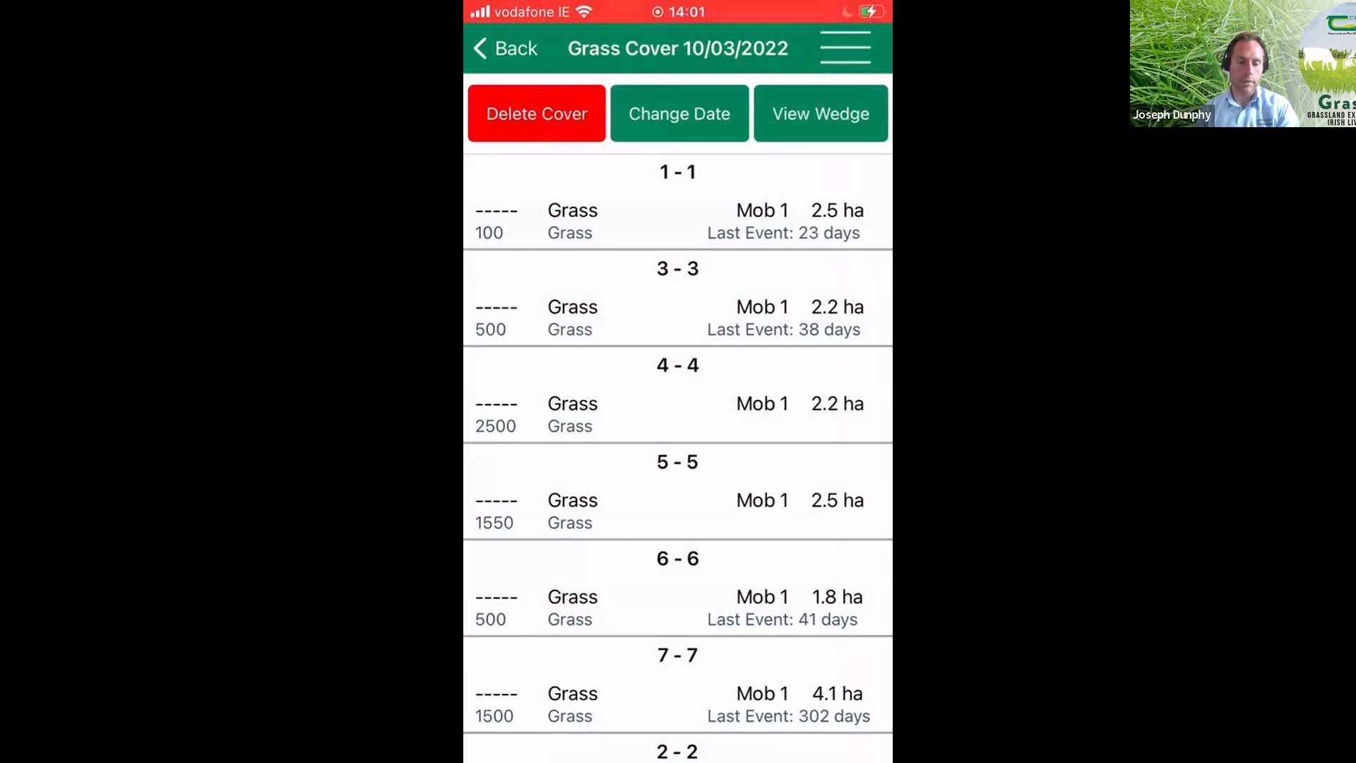
scroll(678, 452, "down", 2)
scroll(678, 452, "up", 2)
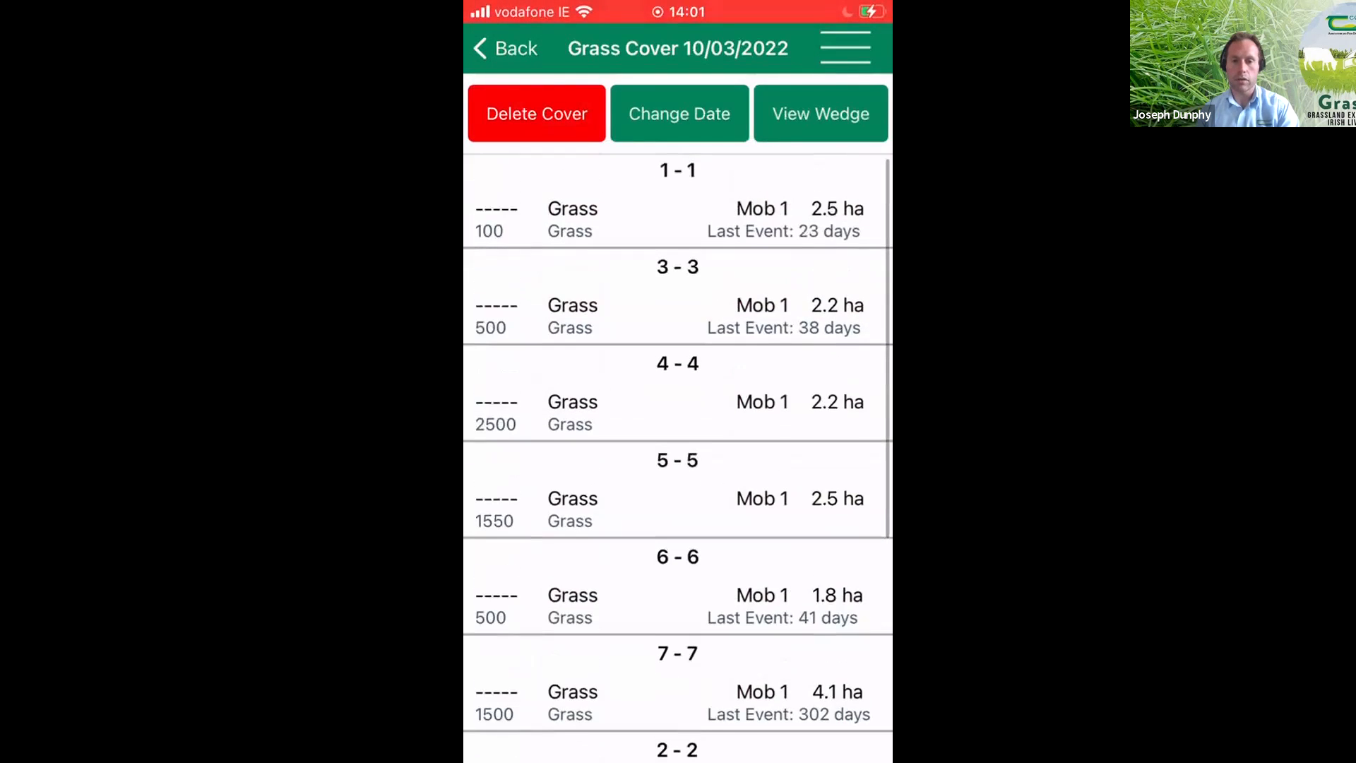
- Record new covers of 300 kg DM/ha for paddock 1 and 800 kg DM/ha for paddock 3
left_click(678, 201)
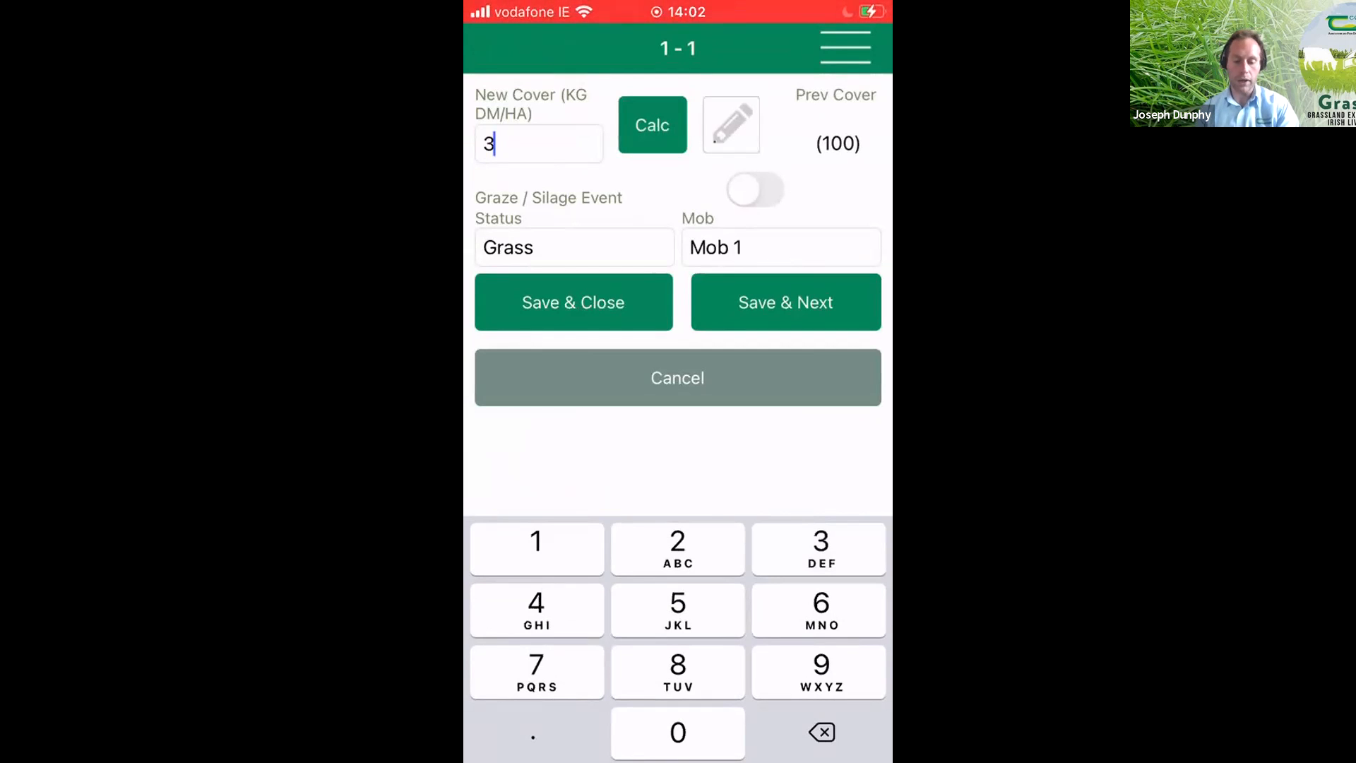
type("00")
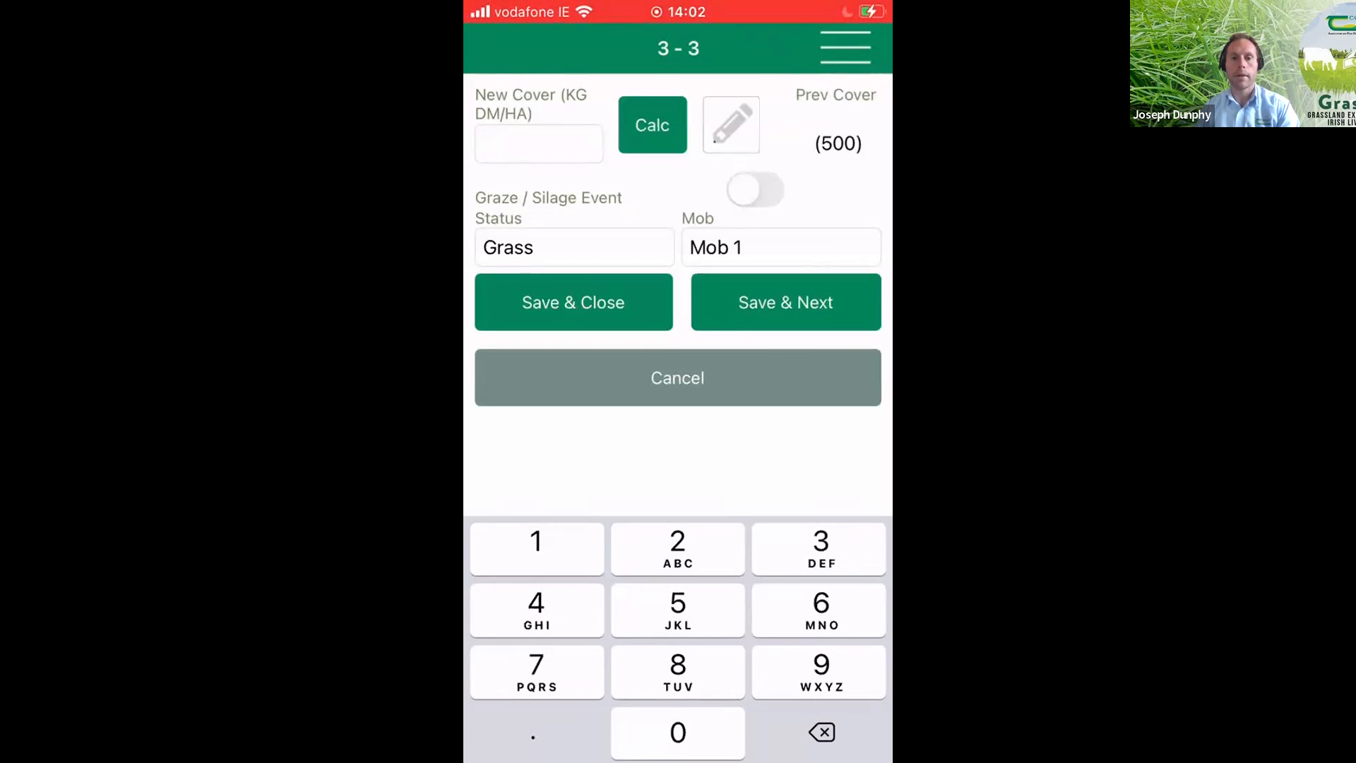
type("800")
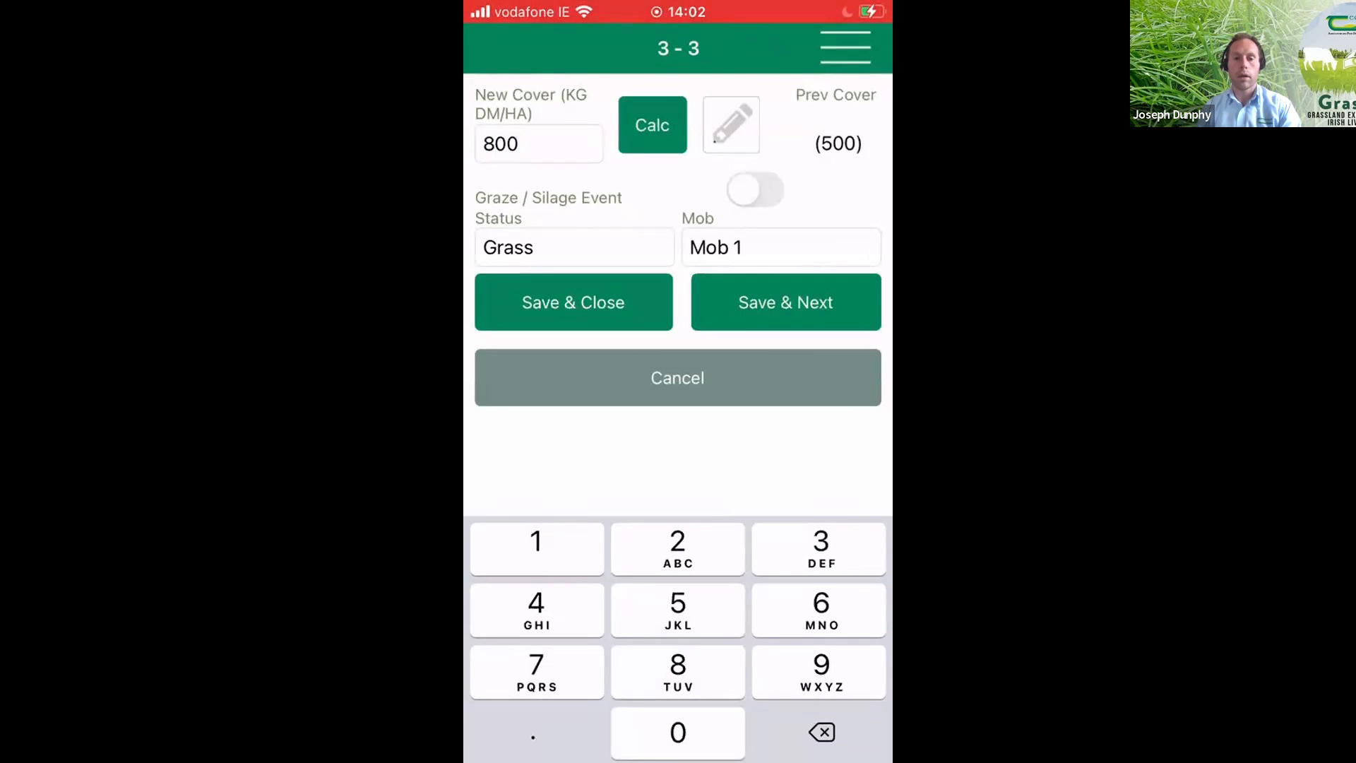
left_click(786, 303)
- Enter a new cover of 100 kg DM/ha for paddock 4 and add a Grazed event dated 04/03/2022
left_click(538, 143)
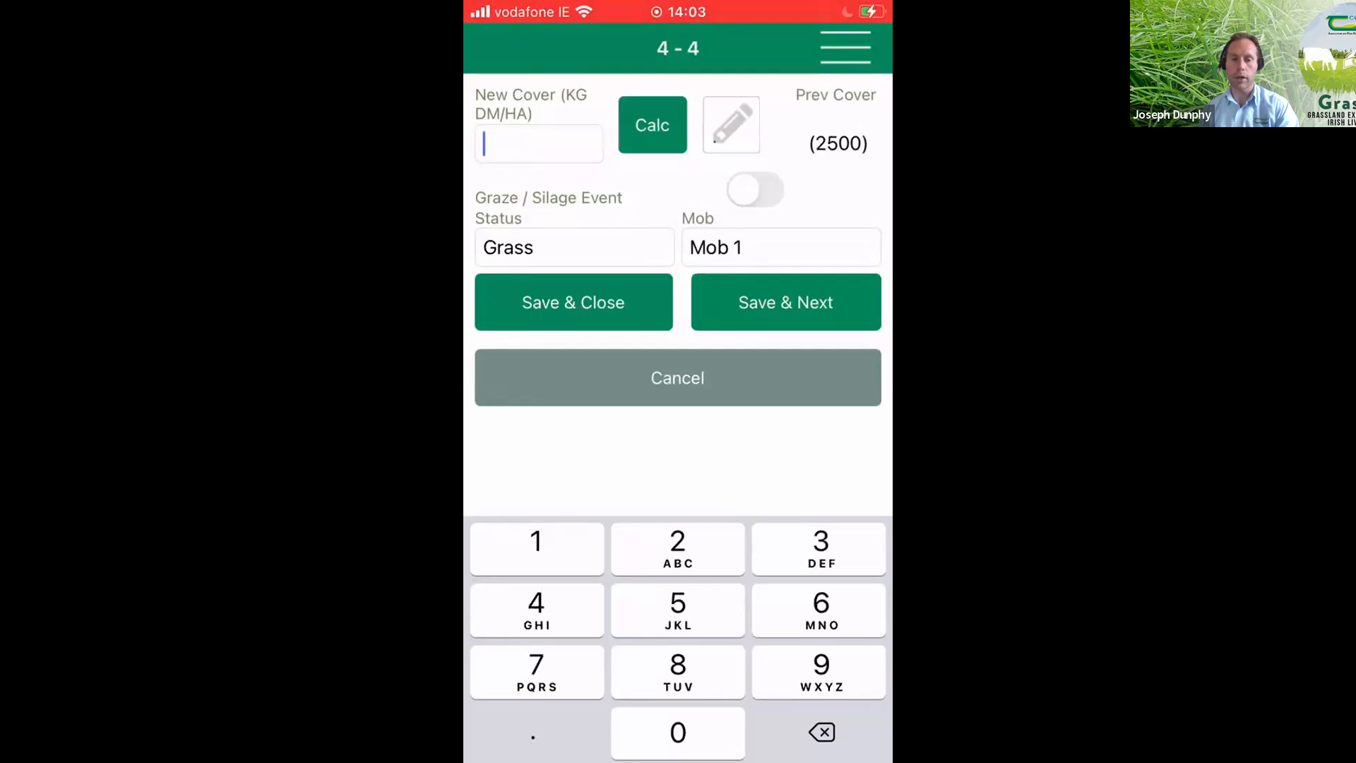
type("100")
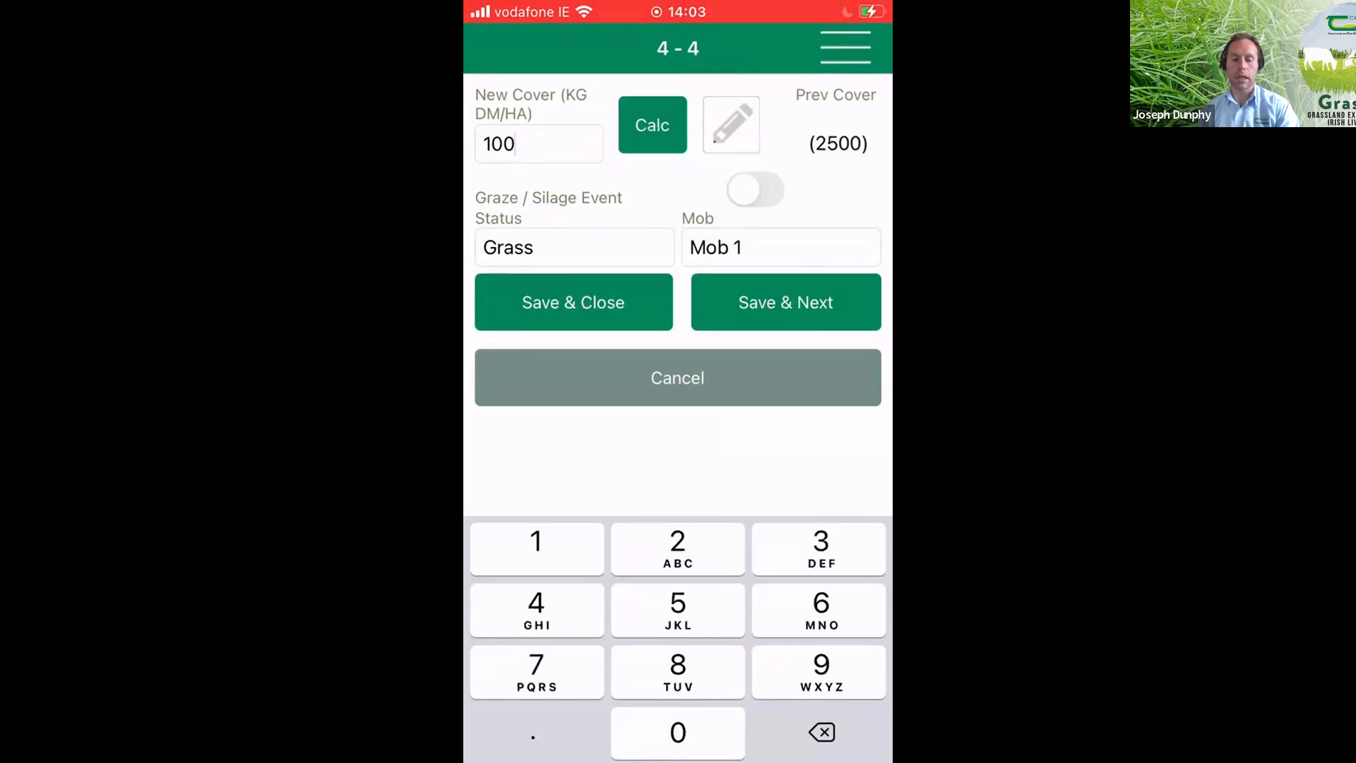
left_click(755, 190)
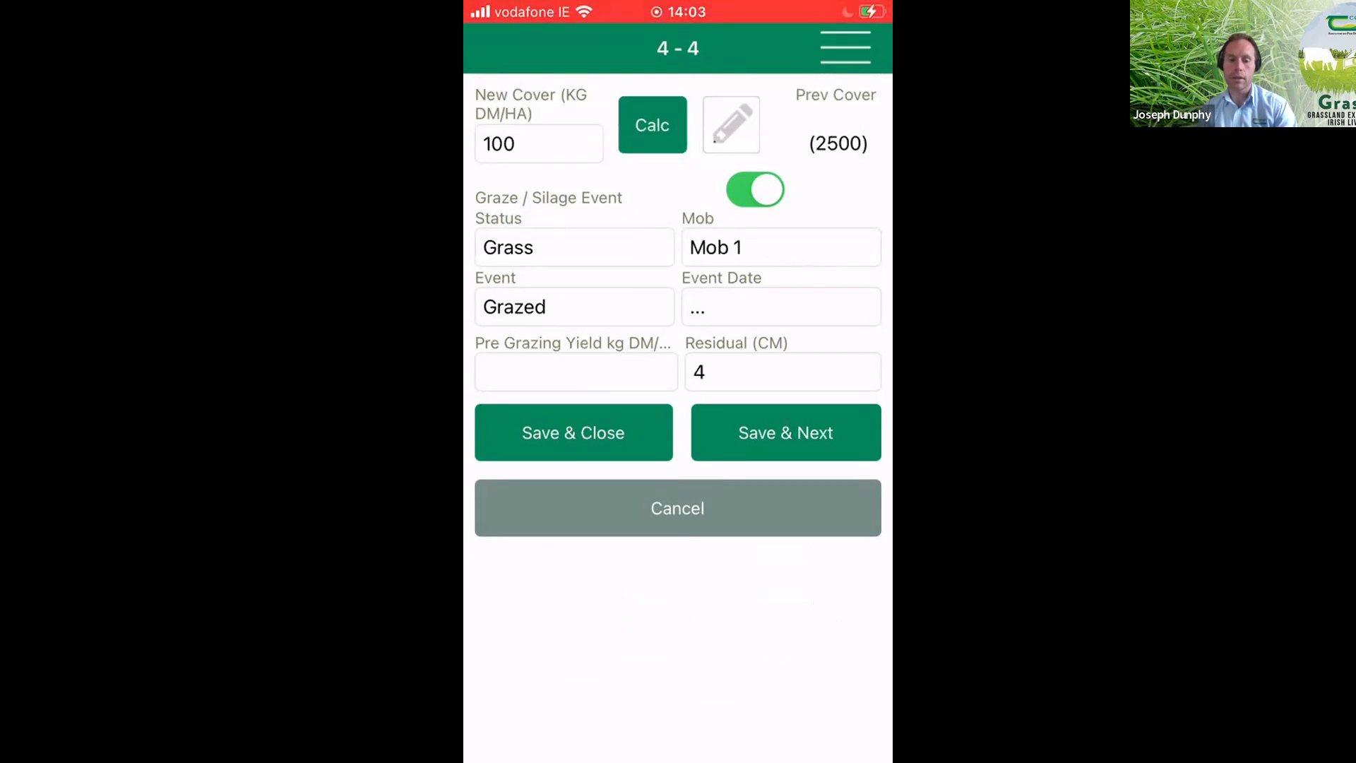
left_click(781, 307)
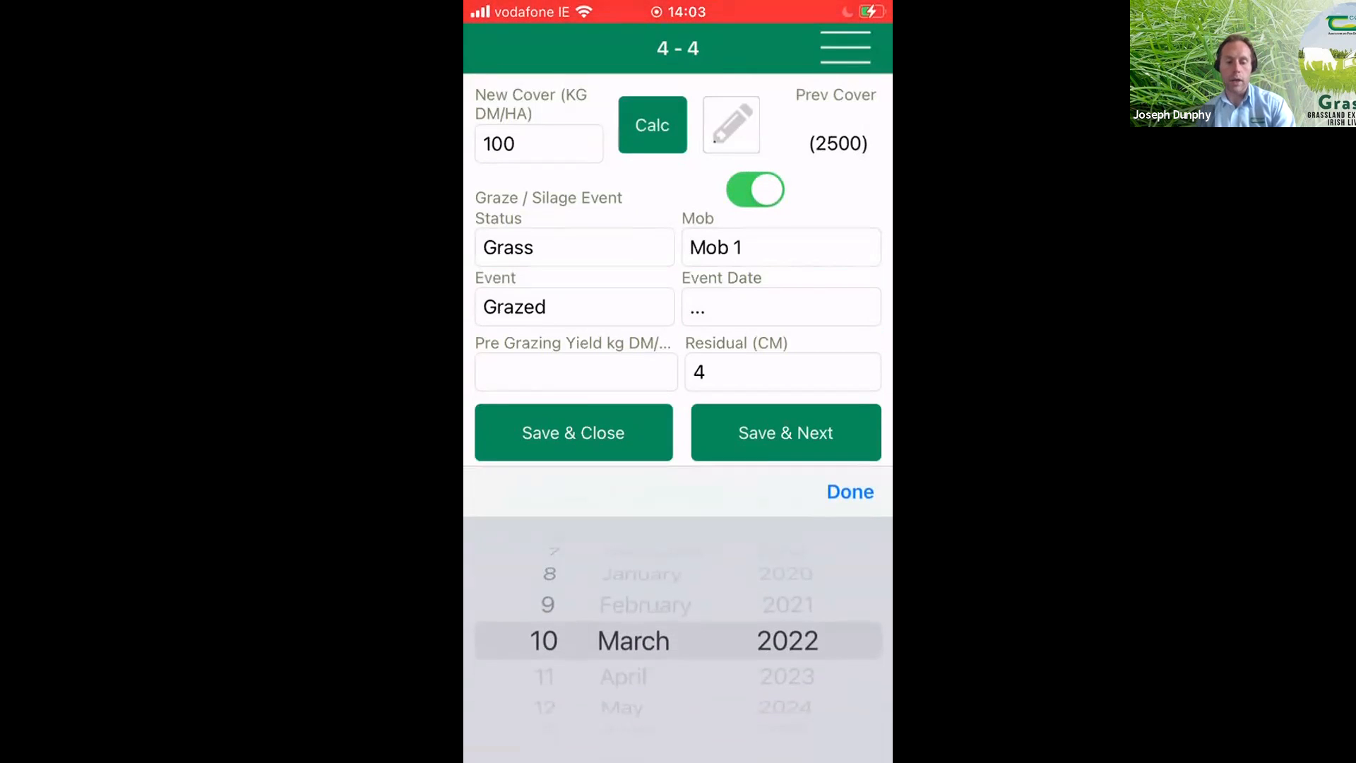
left_click_drag(549, 621, 550, 720)
mouse_move(549, 636)
left_mouse_down()
mouse_move(550, 668)
mouse_move(550, 636)
left_mouse_up()
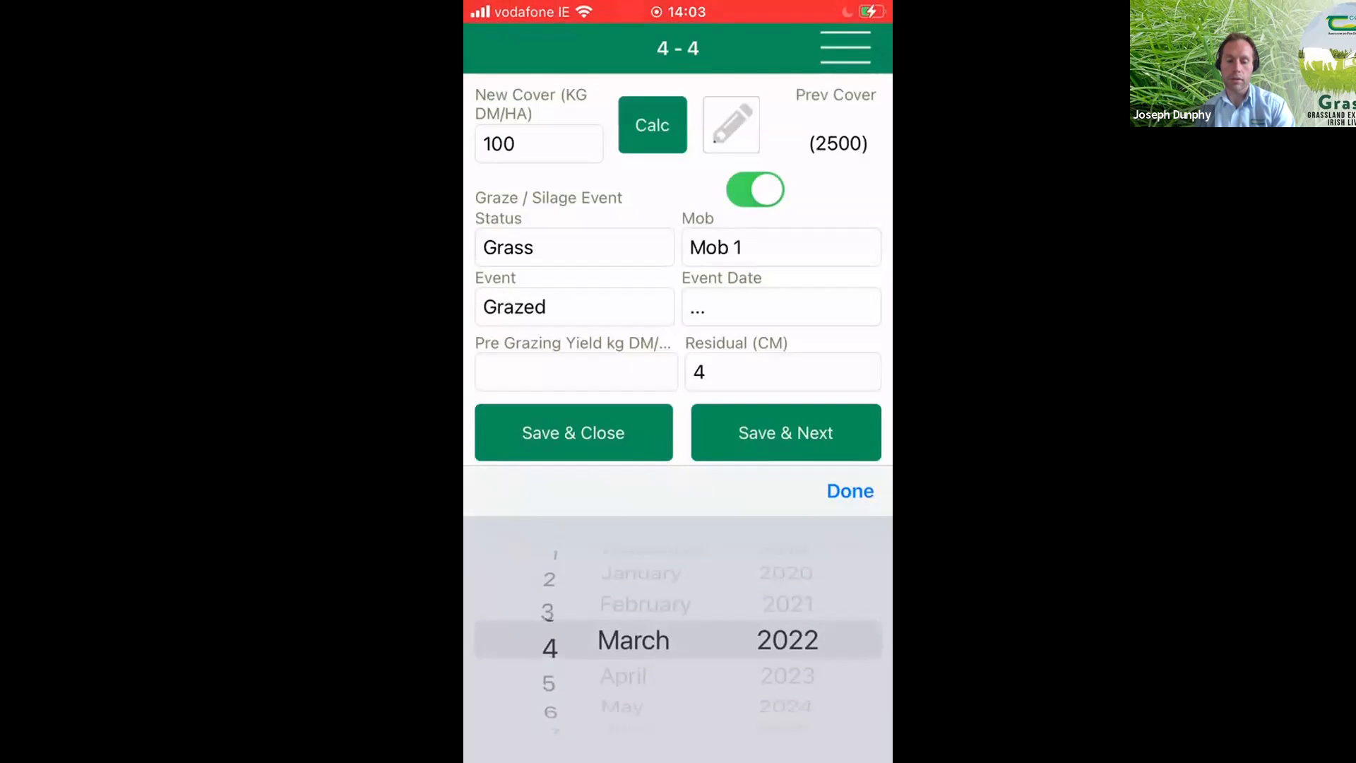
left_click(850, 491)
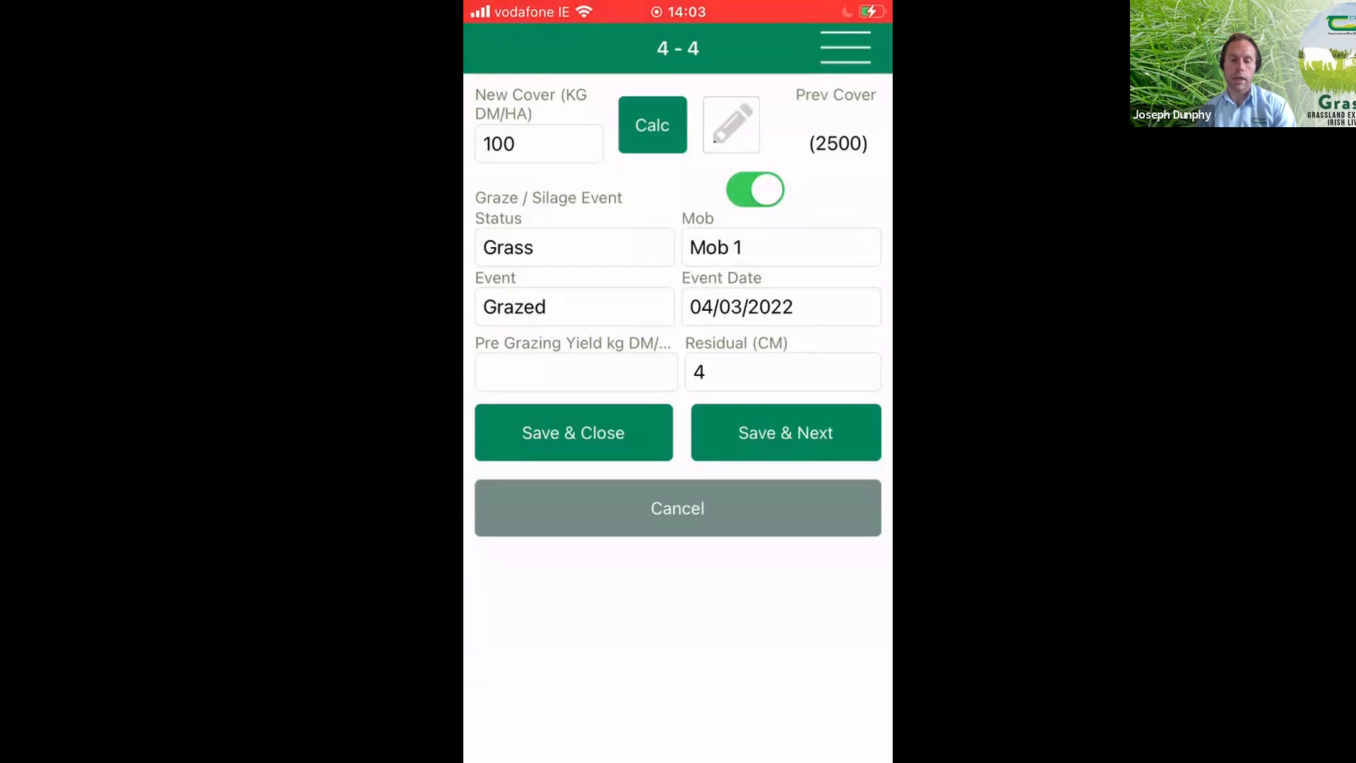
- Set paddock 4's pre-grazing yield to 2500, save and close the entry, and review the paddock list
left_click(576, 372)
type("2500")
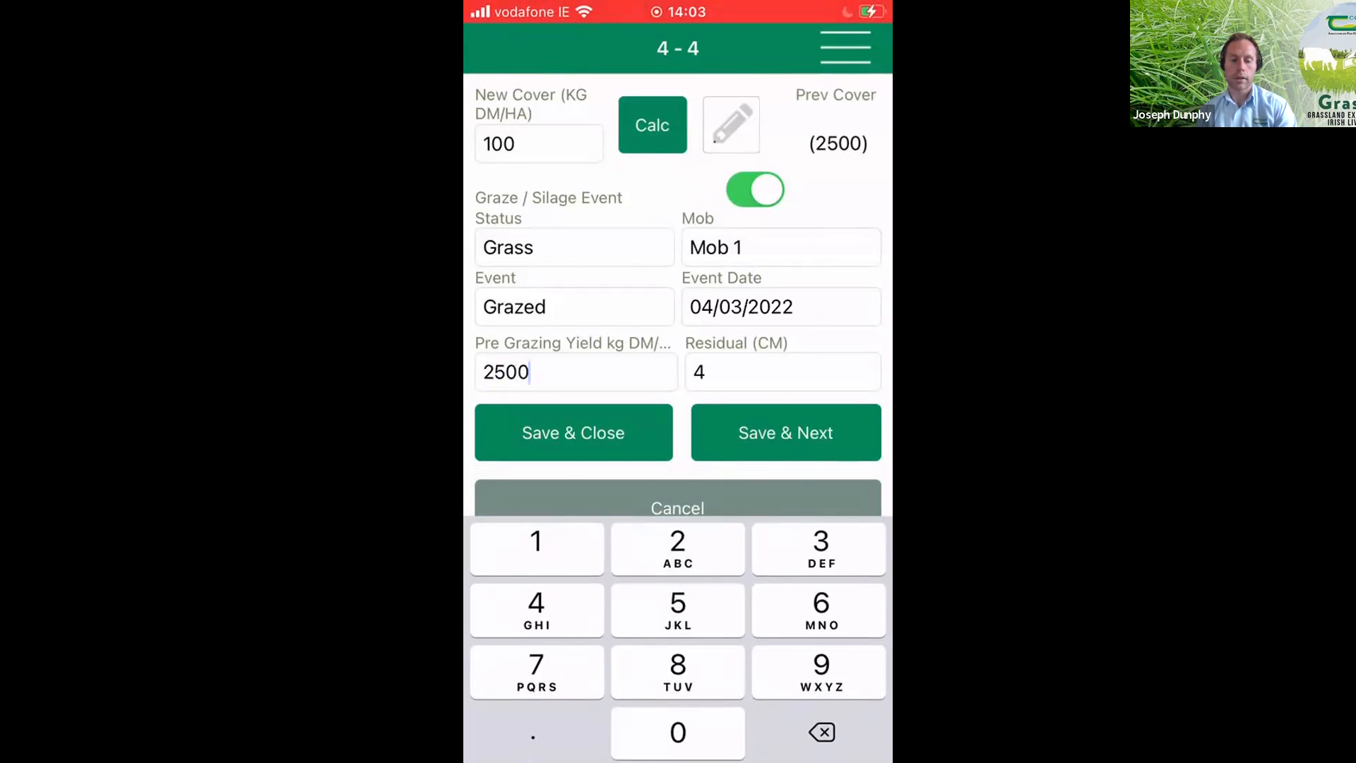
left_click(574, 432)
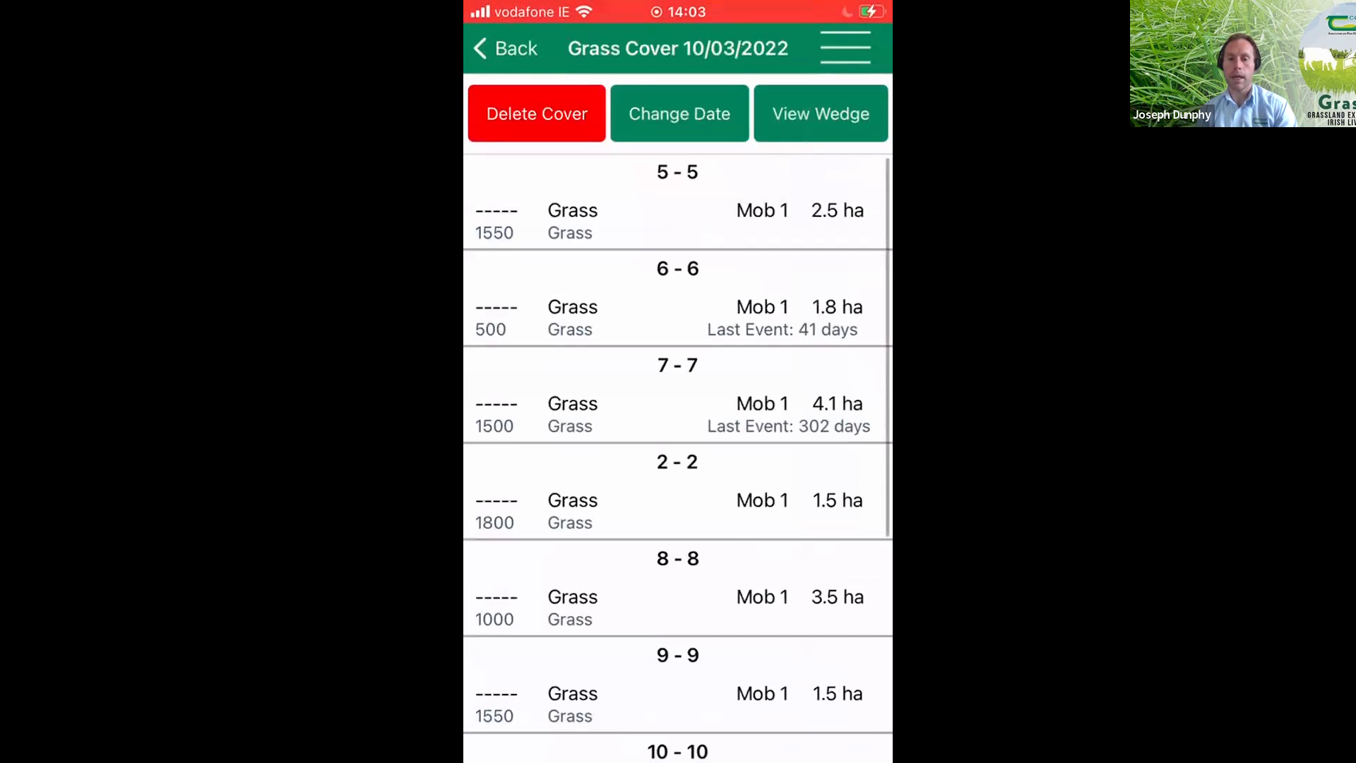
scroll(678, 459, "down", 5)
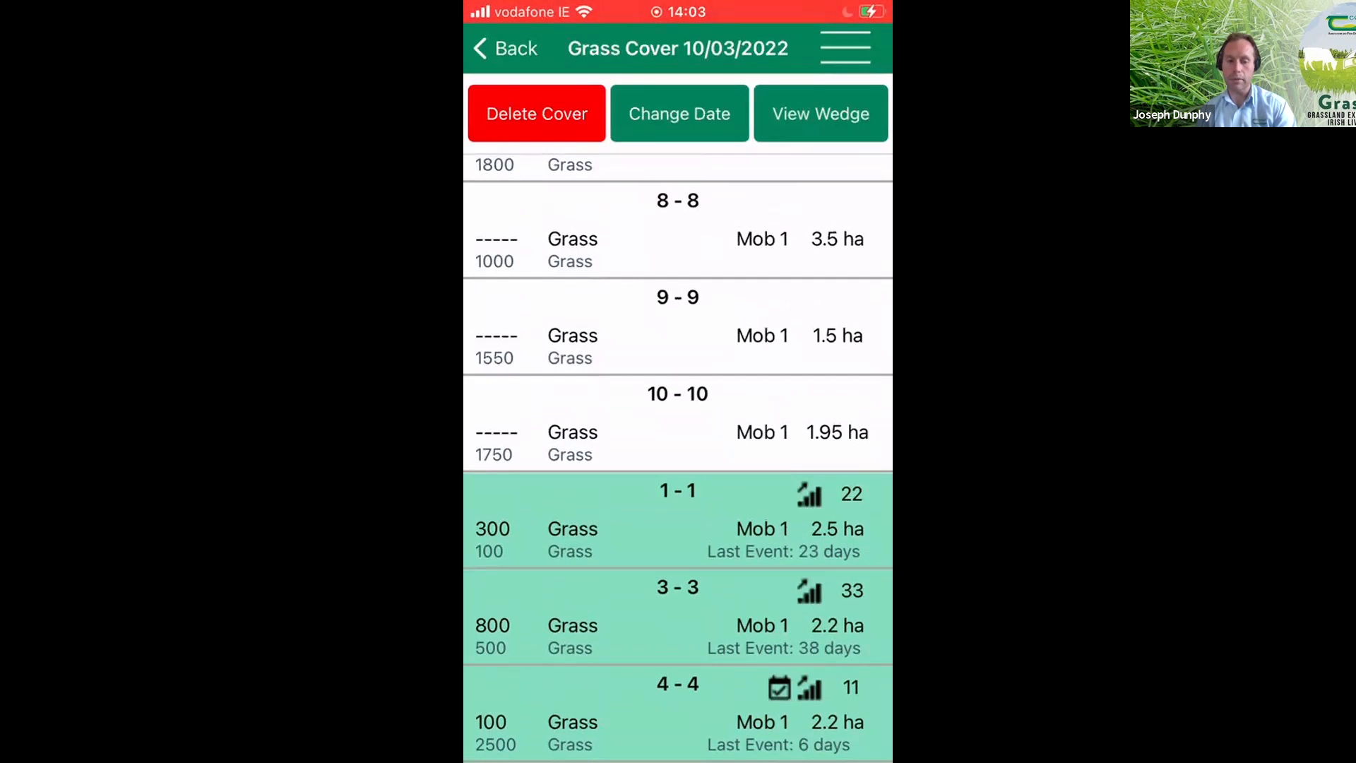
scroll(678, 459, "up", 2)
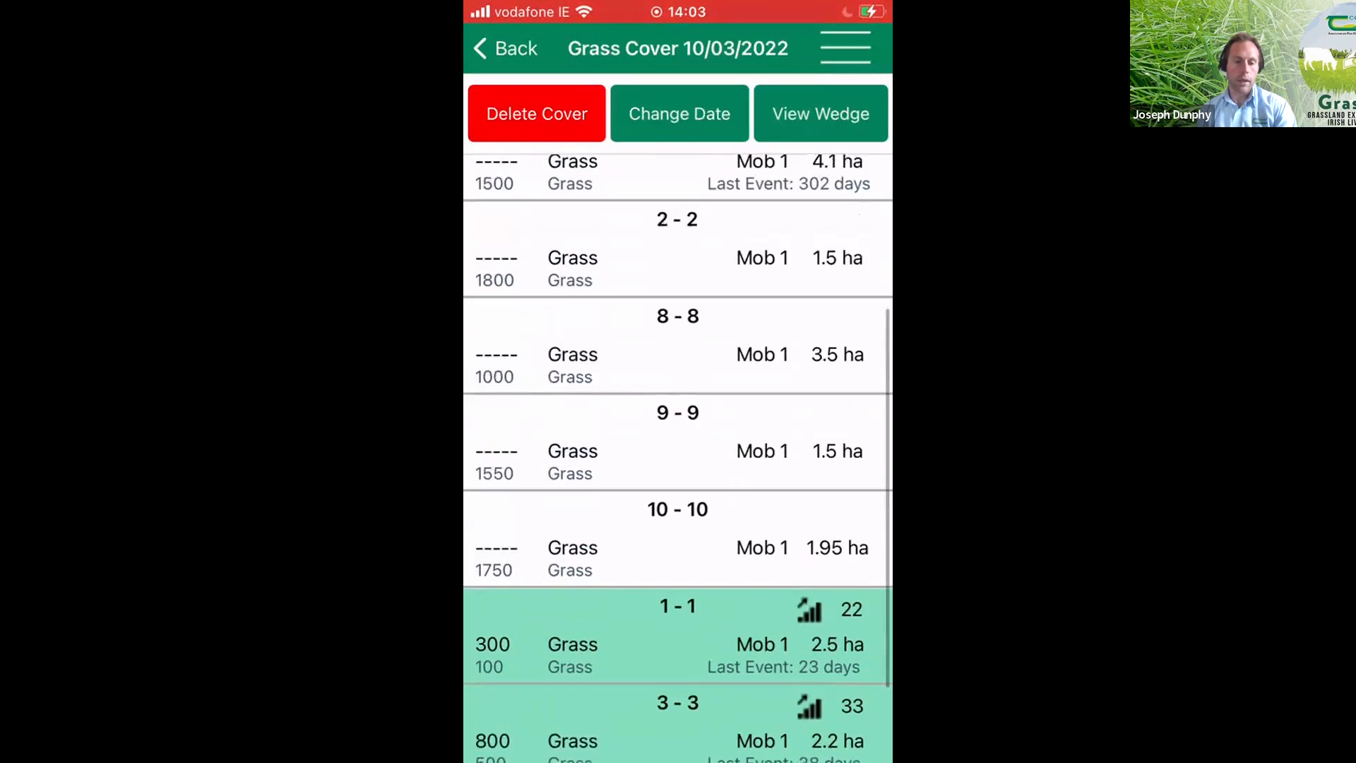
- Enter a new cover of 100 kg DM/ha for paddock 5 and add a CutForSilage event dated 06/03/2022
left_click(678, 204)
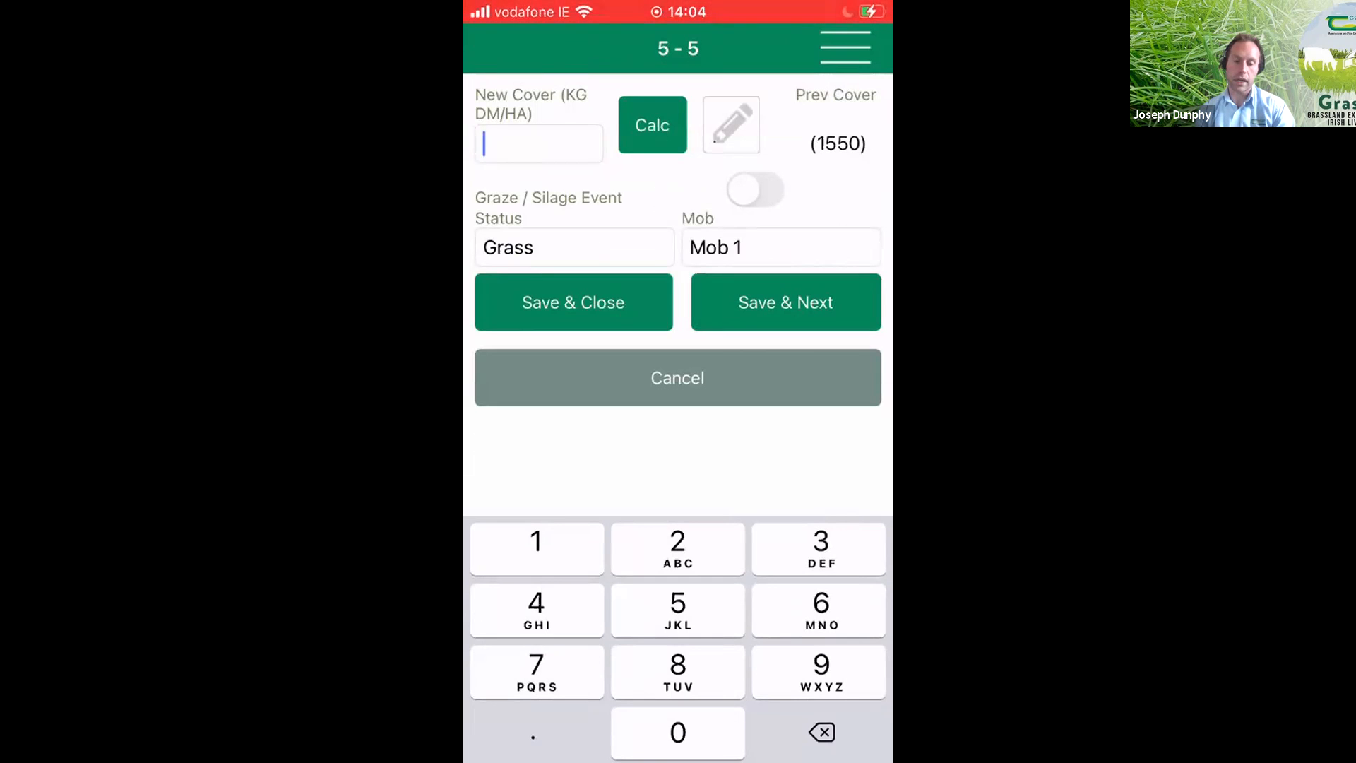
type("100")
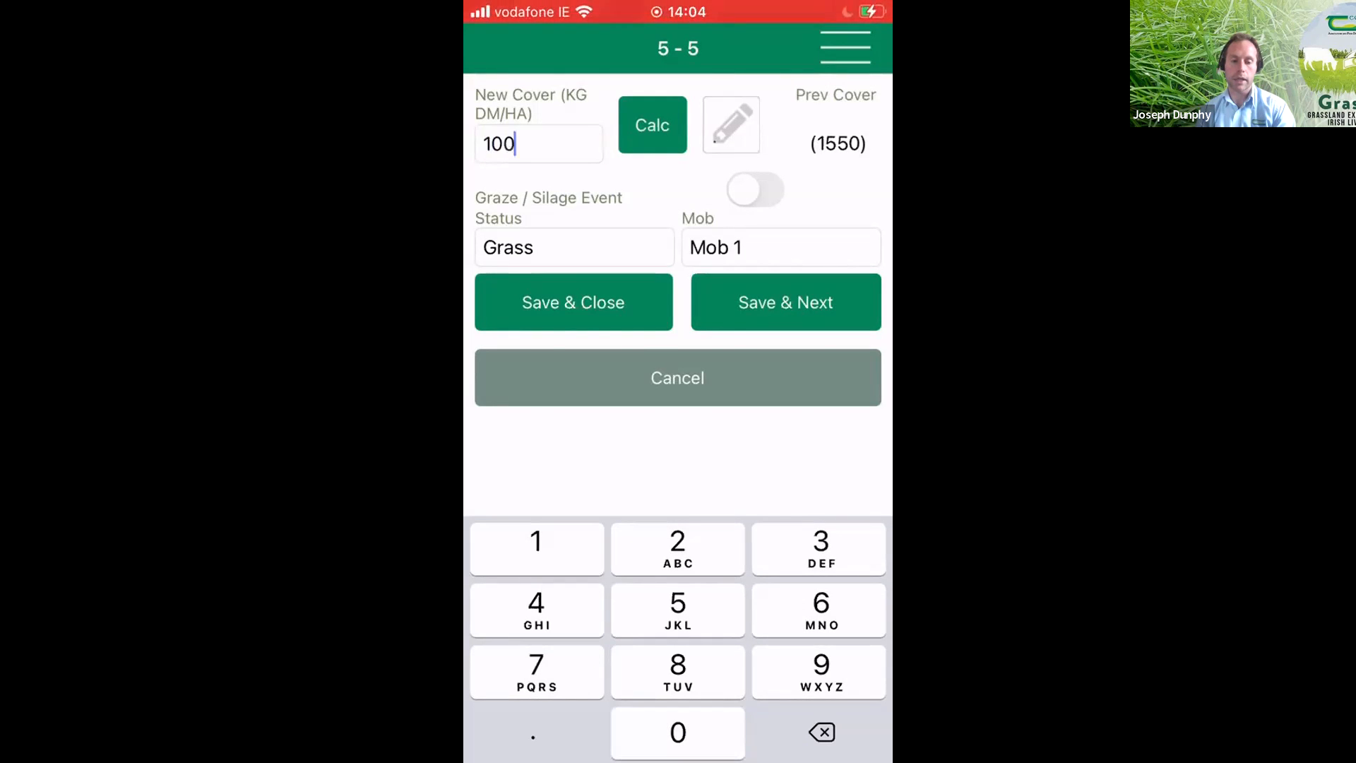
left_click(755, 189)
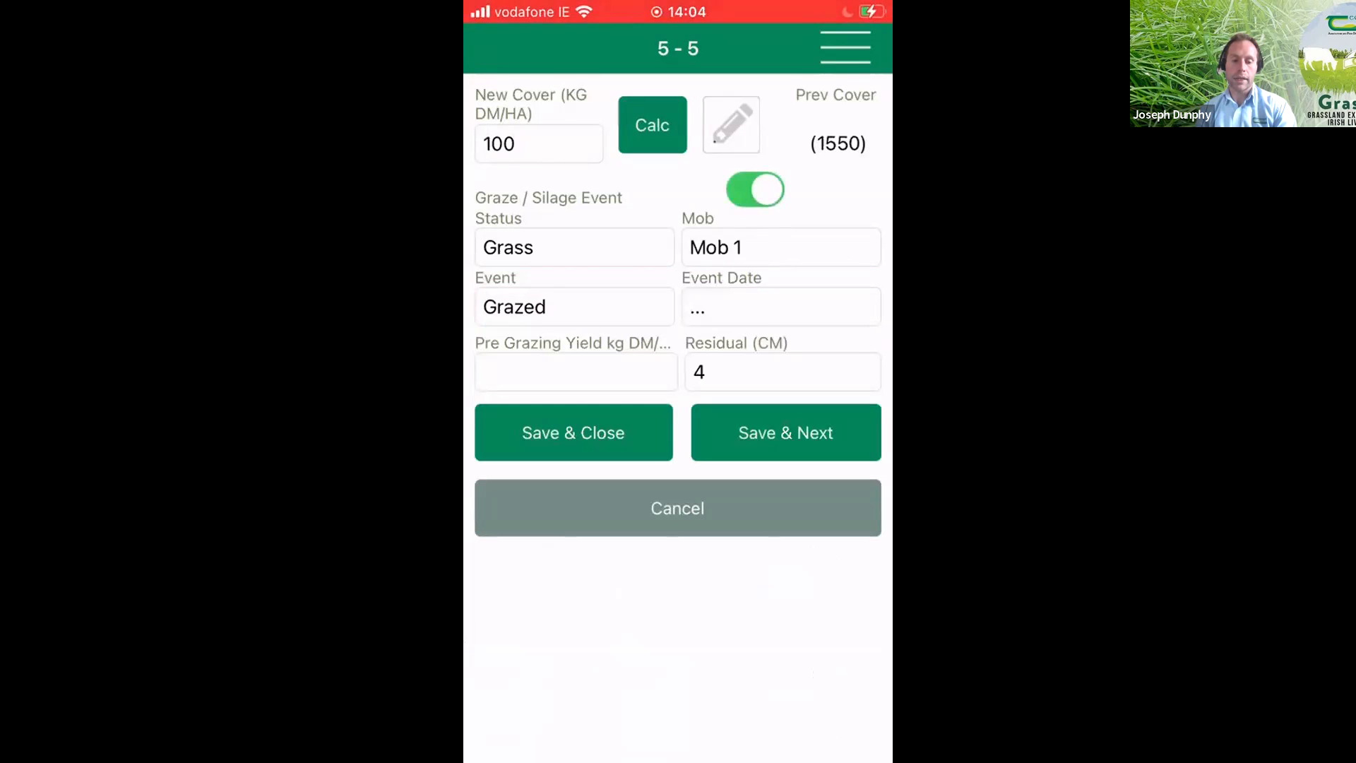
left_click(574, 307)
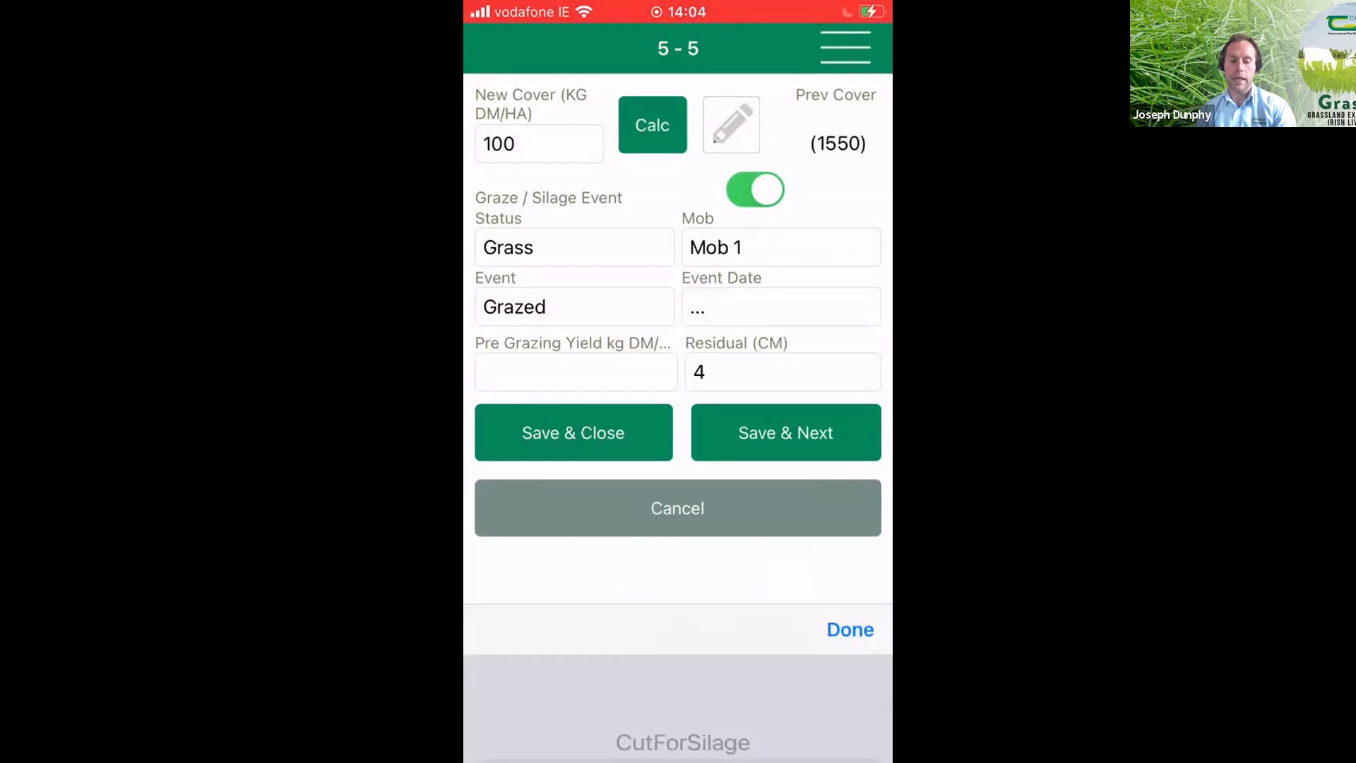
left_click_drag(682, 604, 682, 640)
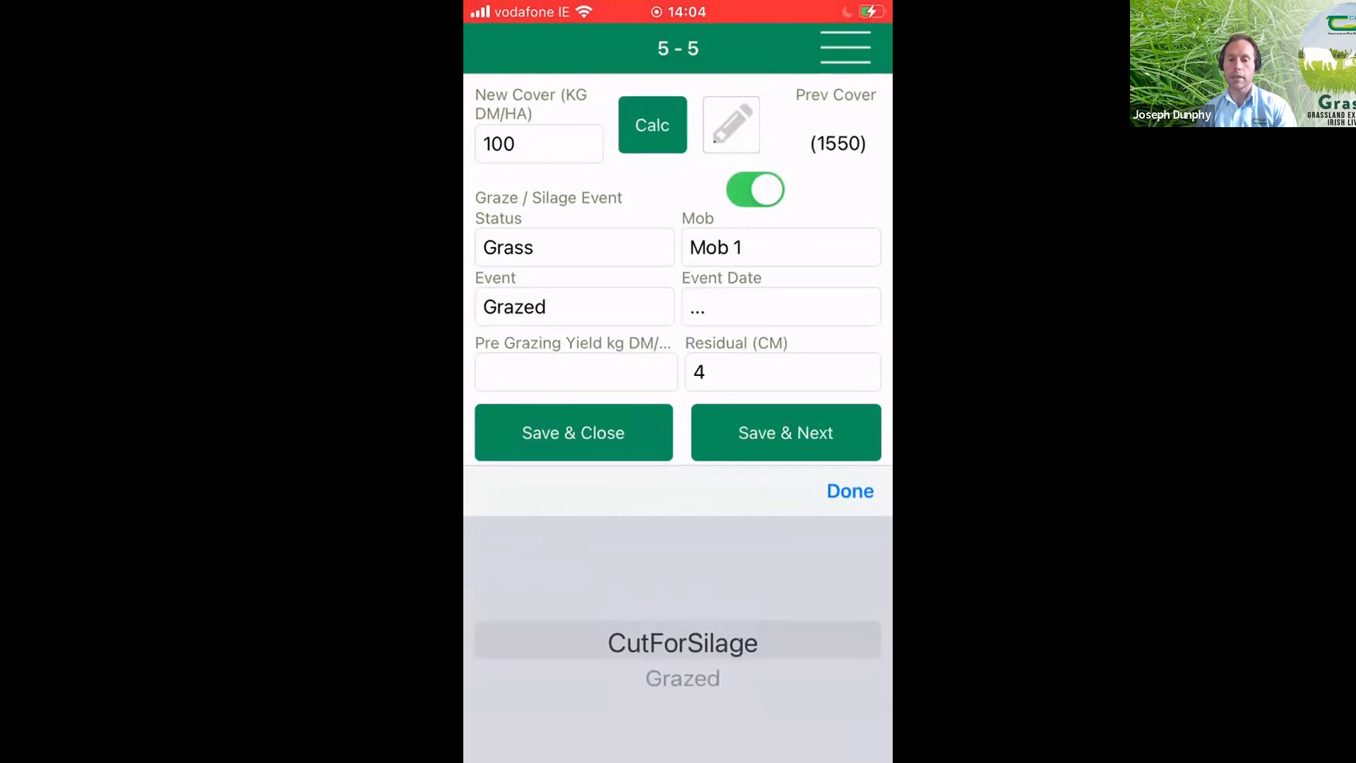
left_click(850, 491)
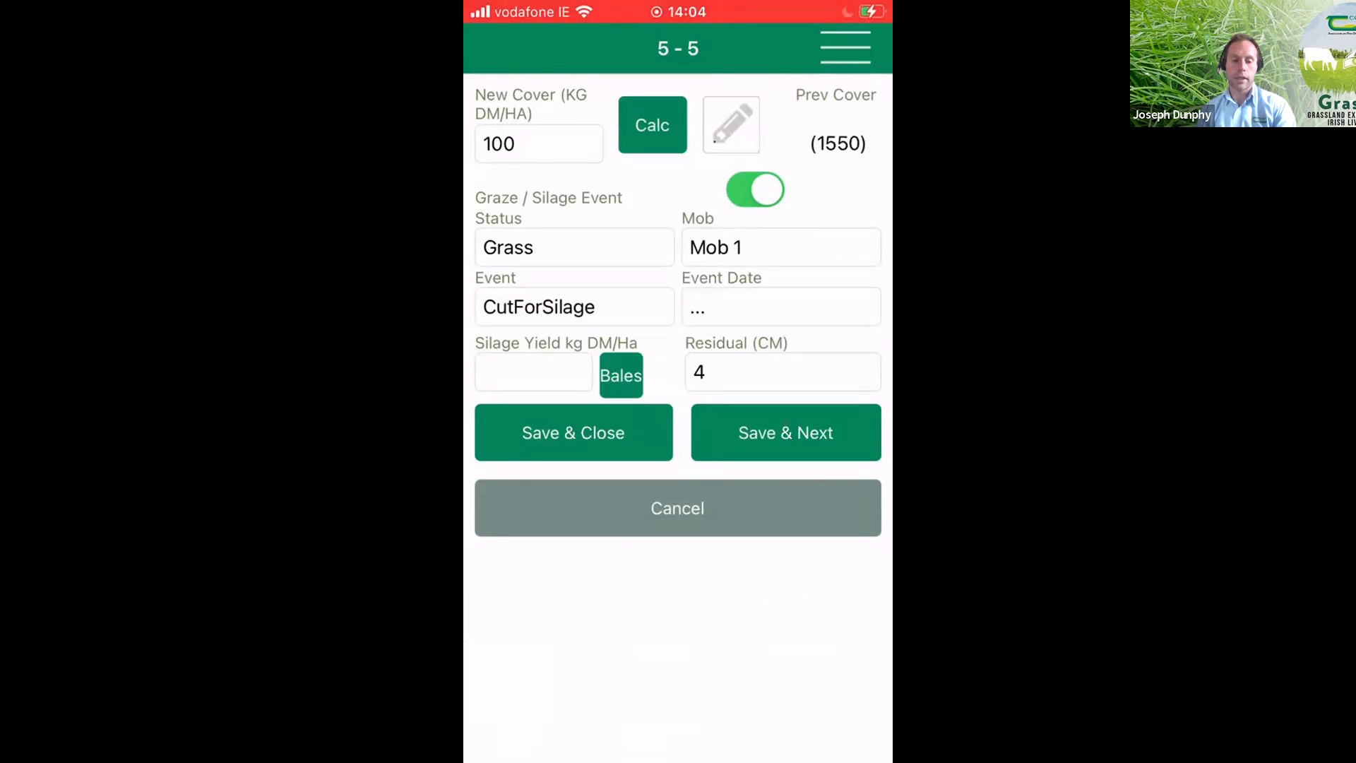
left_click(781, 307)
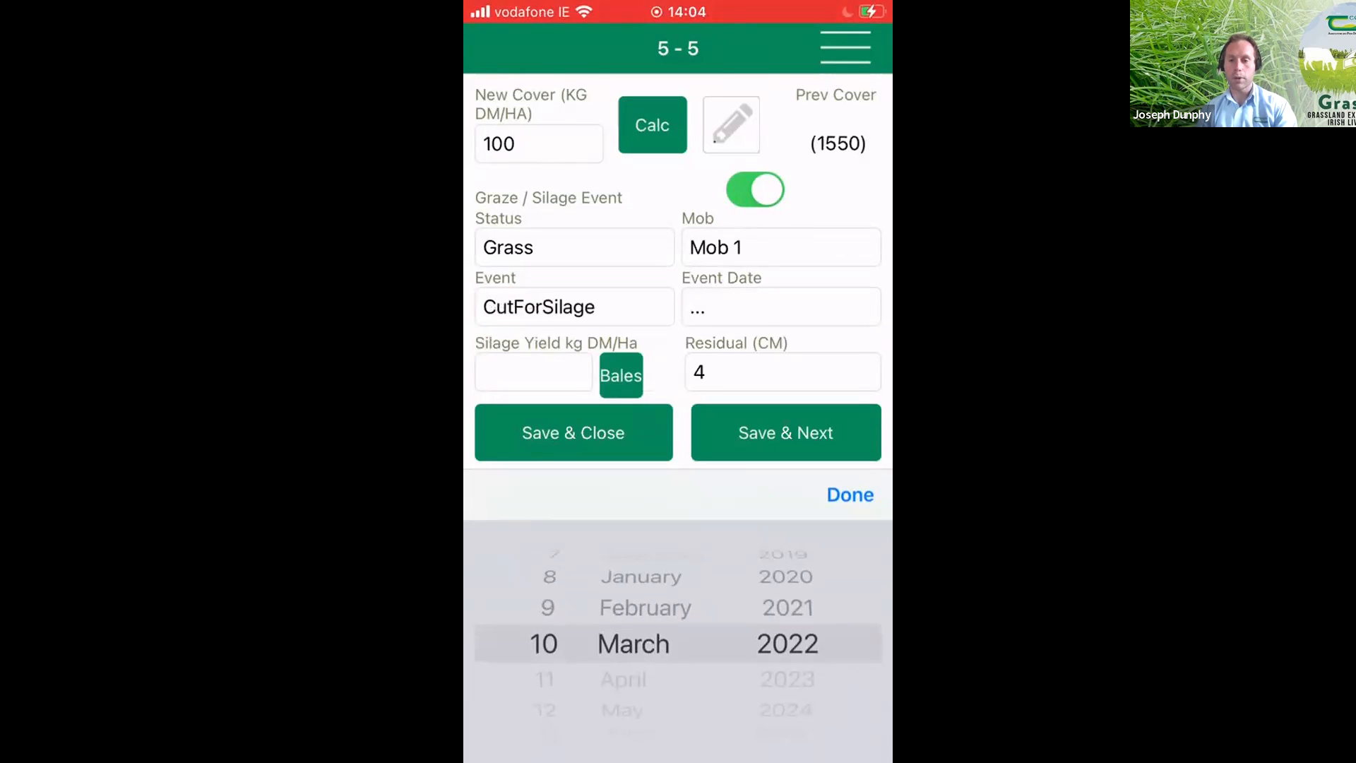
scroll(548, 636, "up", 4)
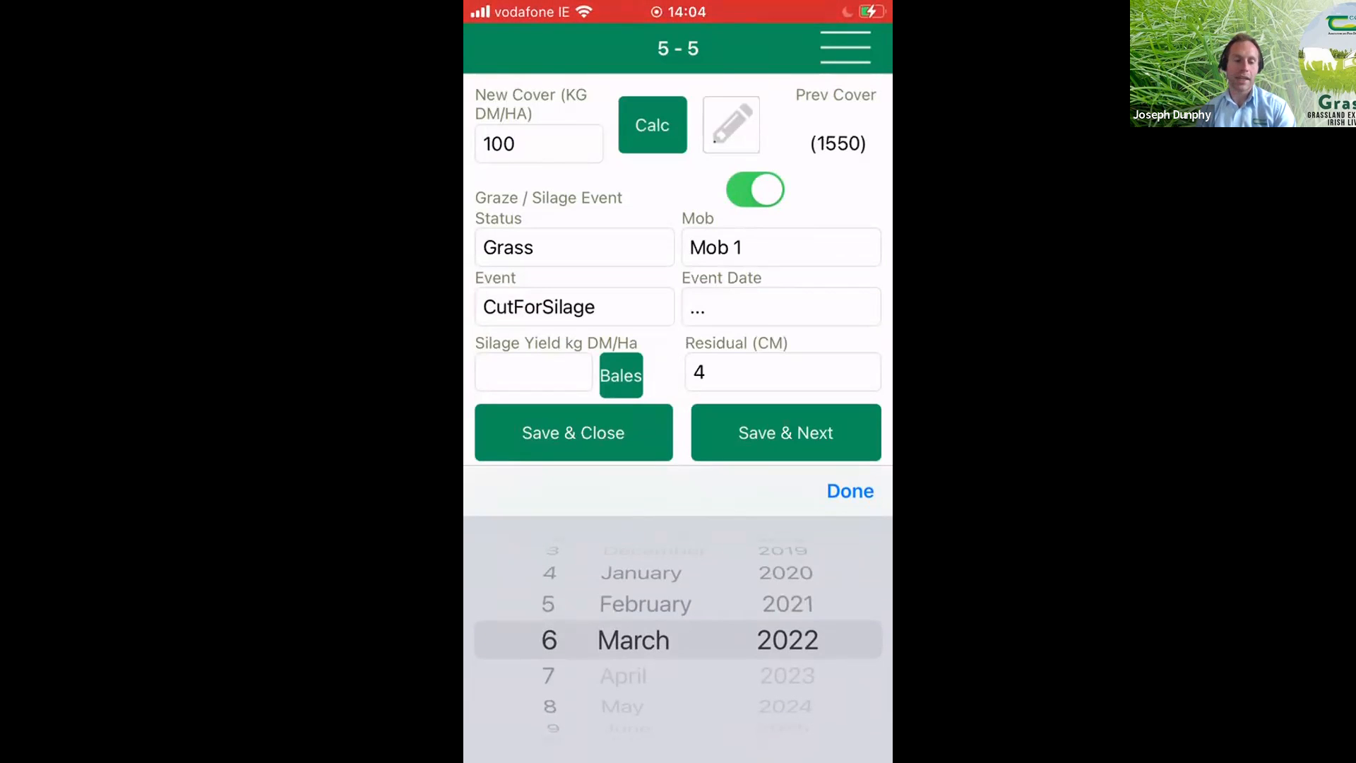
left_click(851, 491)
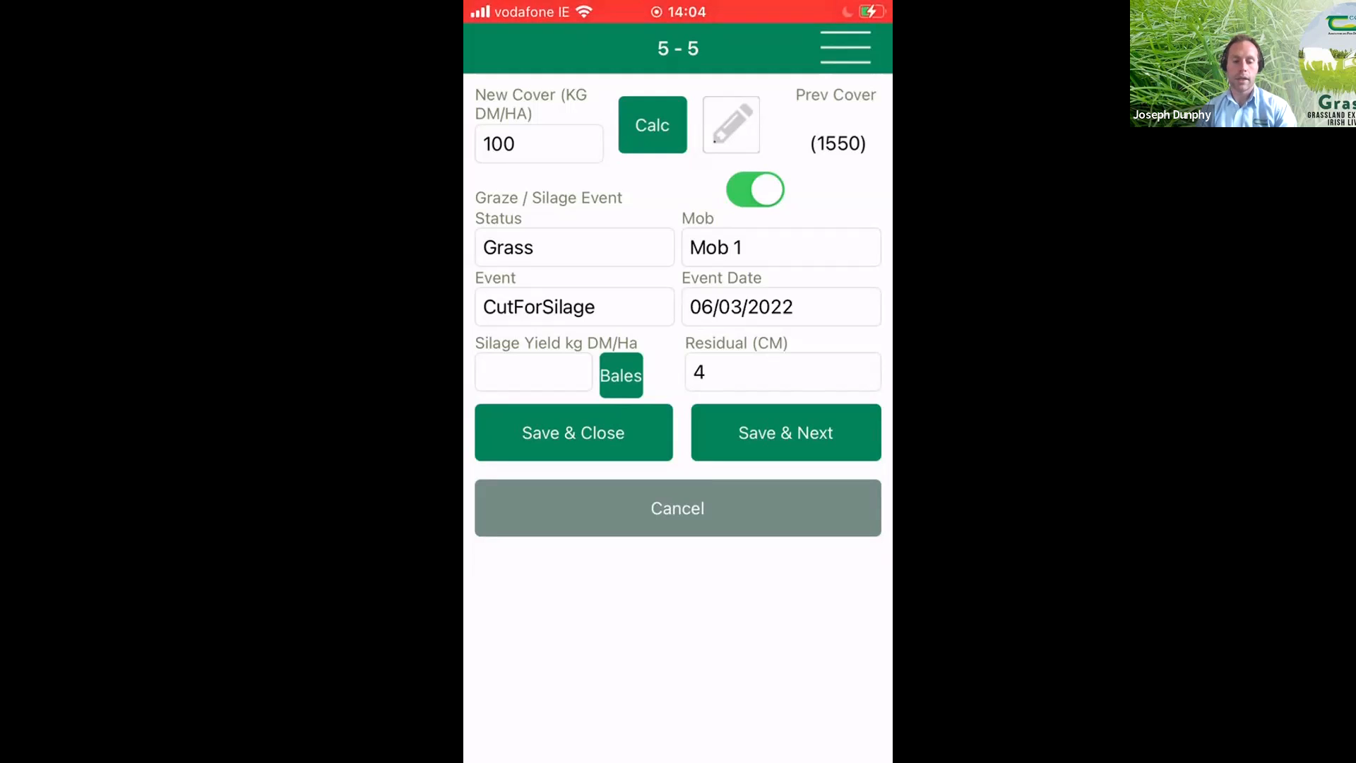
- Calculate paddock 5's silage yield from 25 bales at 250 kg DM per bale, apply it, and save and close the entry
left_click(621, 376)
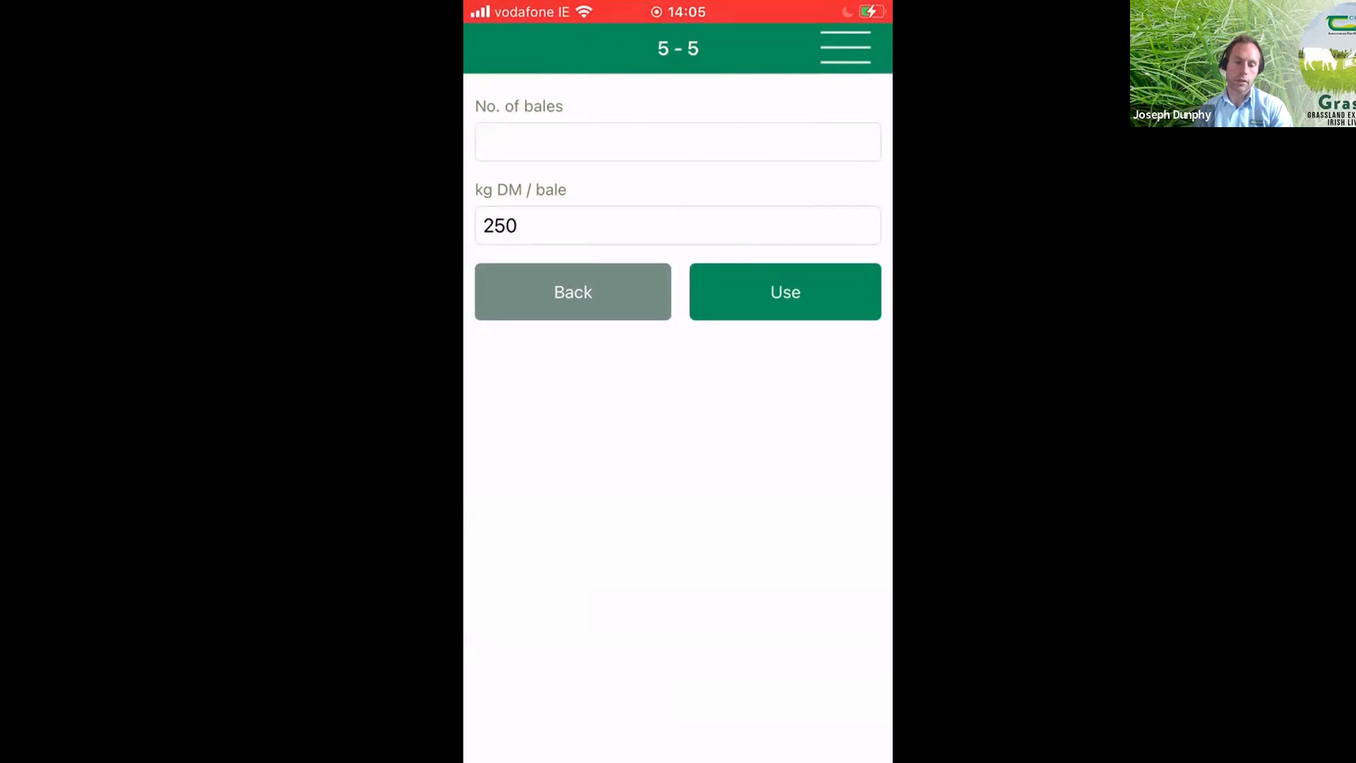
left_click(678, 142)
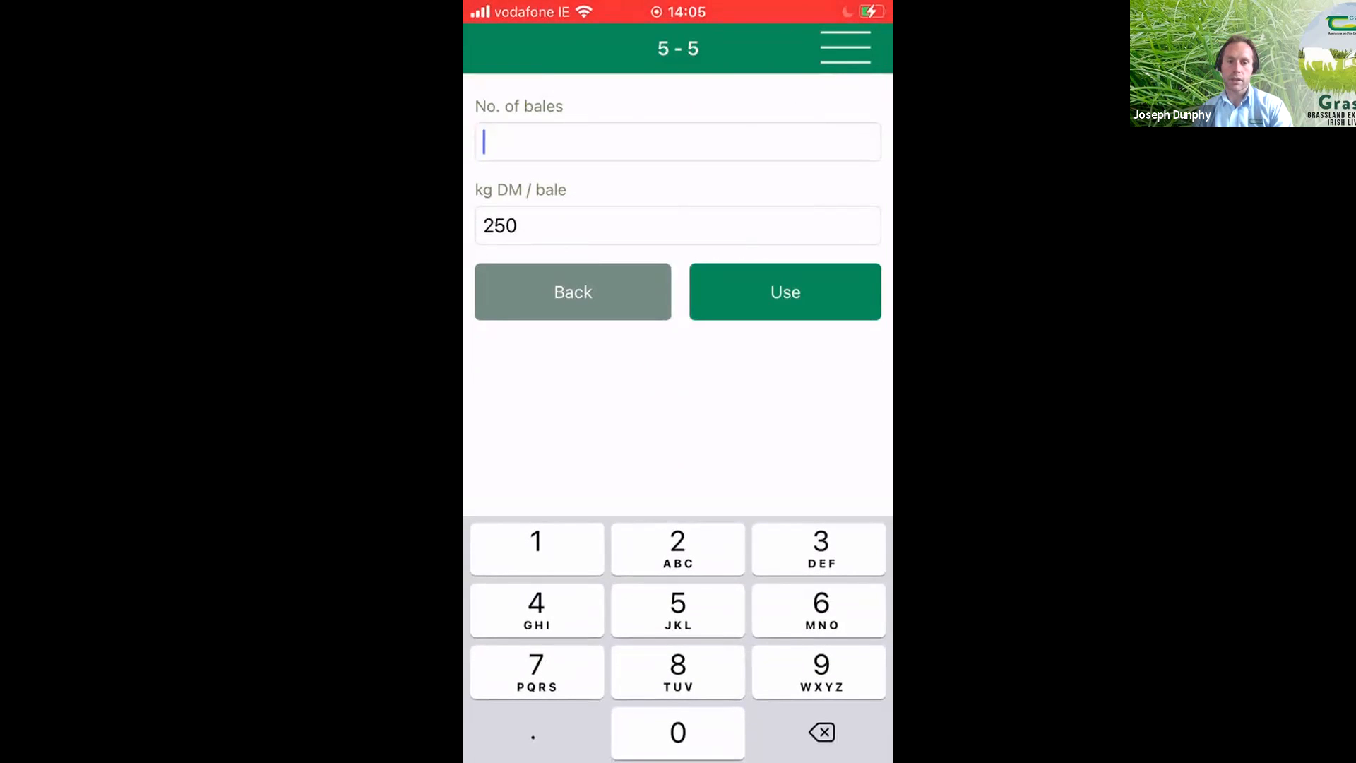
type("25")
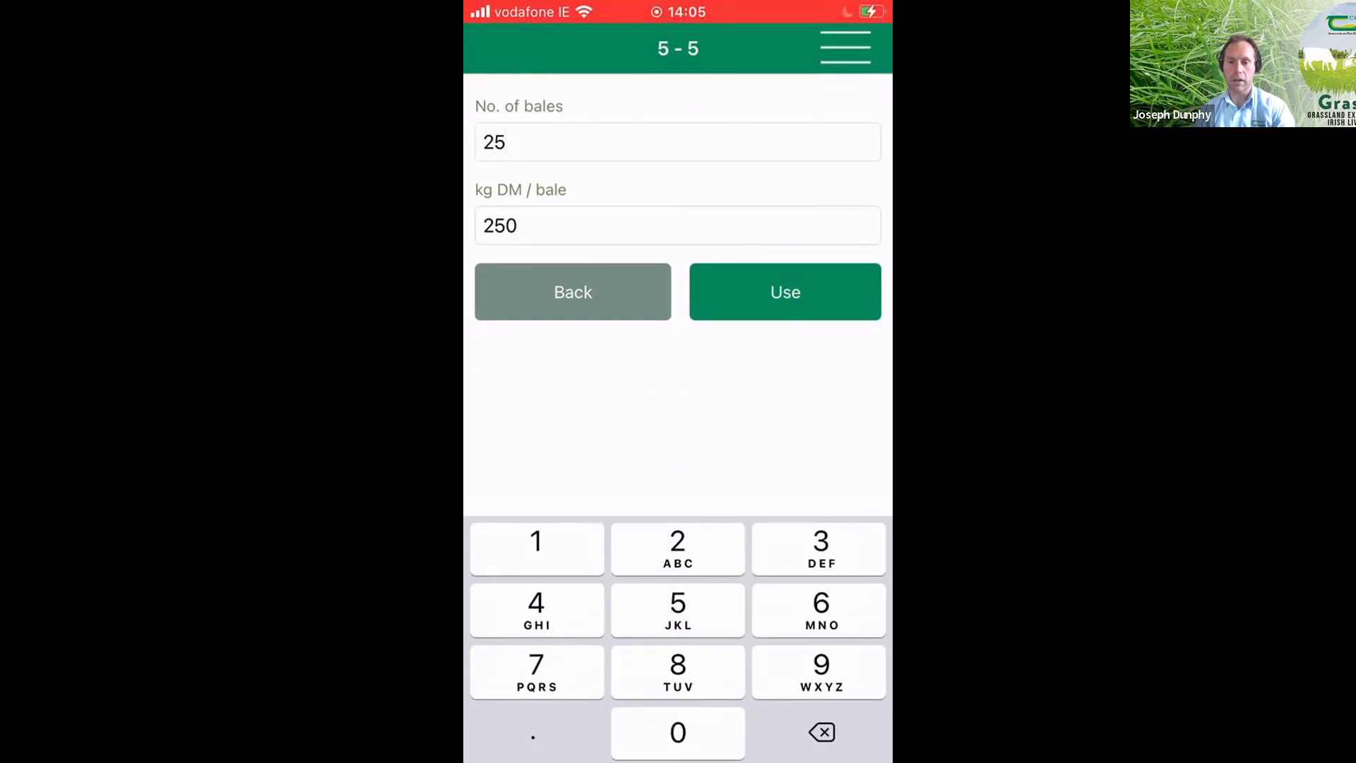
left_click(785, 291)
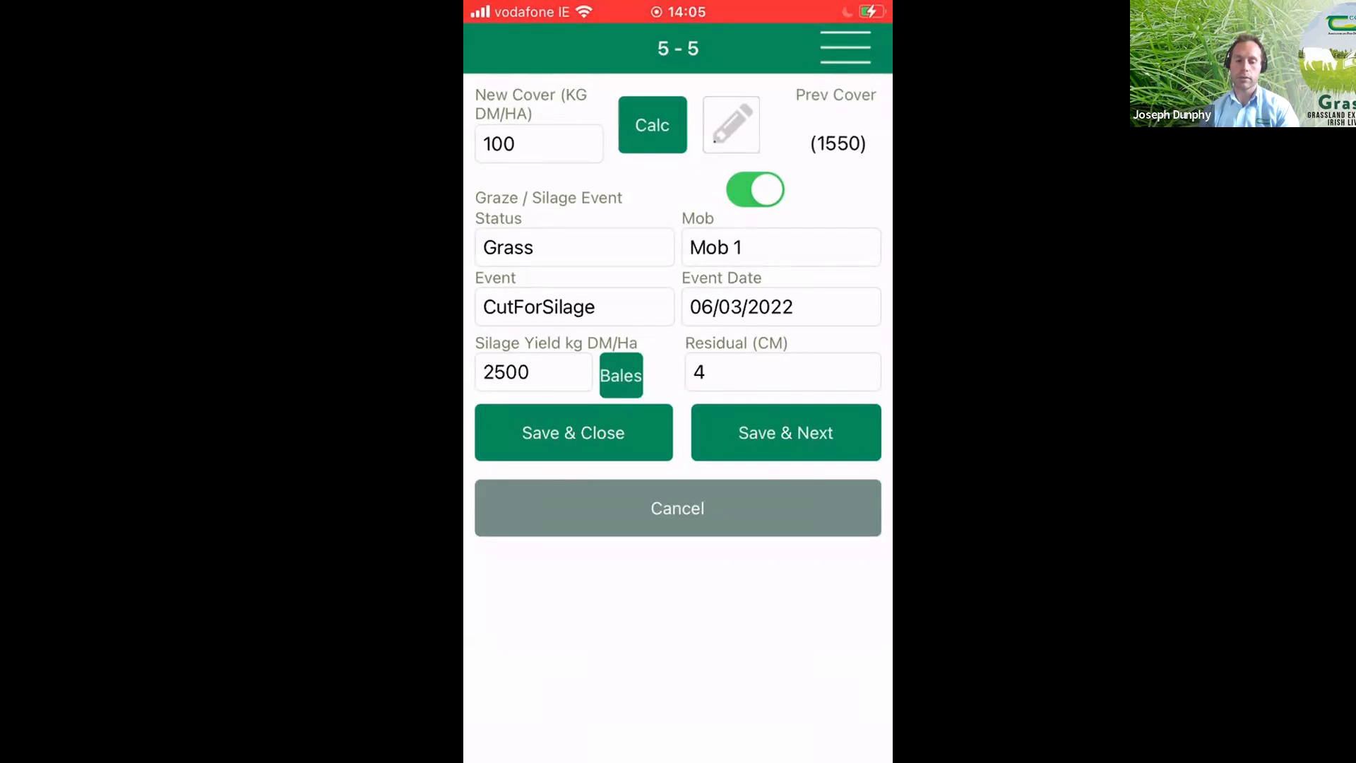
left_click(573, 433)
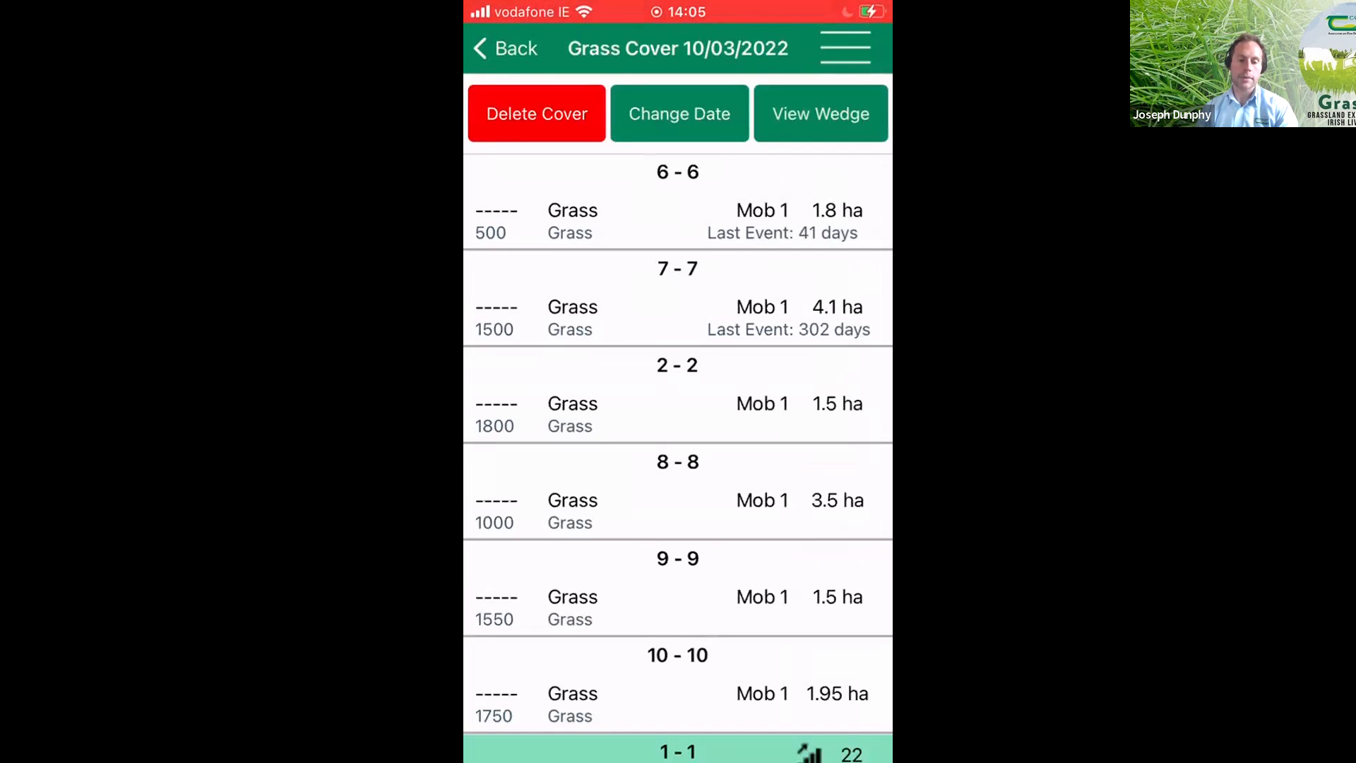
- Calculate paddock 6's new cover by the Cut/Weigh method from 200 grams at 16% grass DM and apply it
left_click(678, 205)
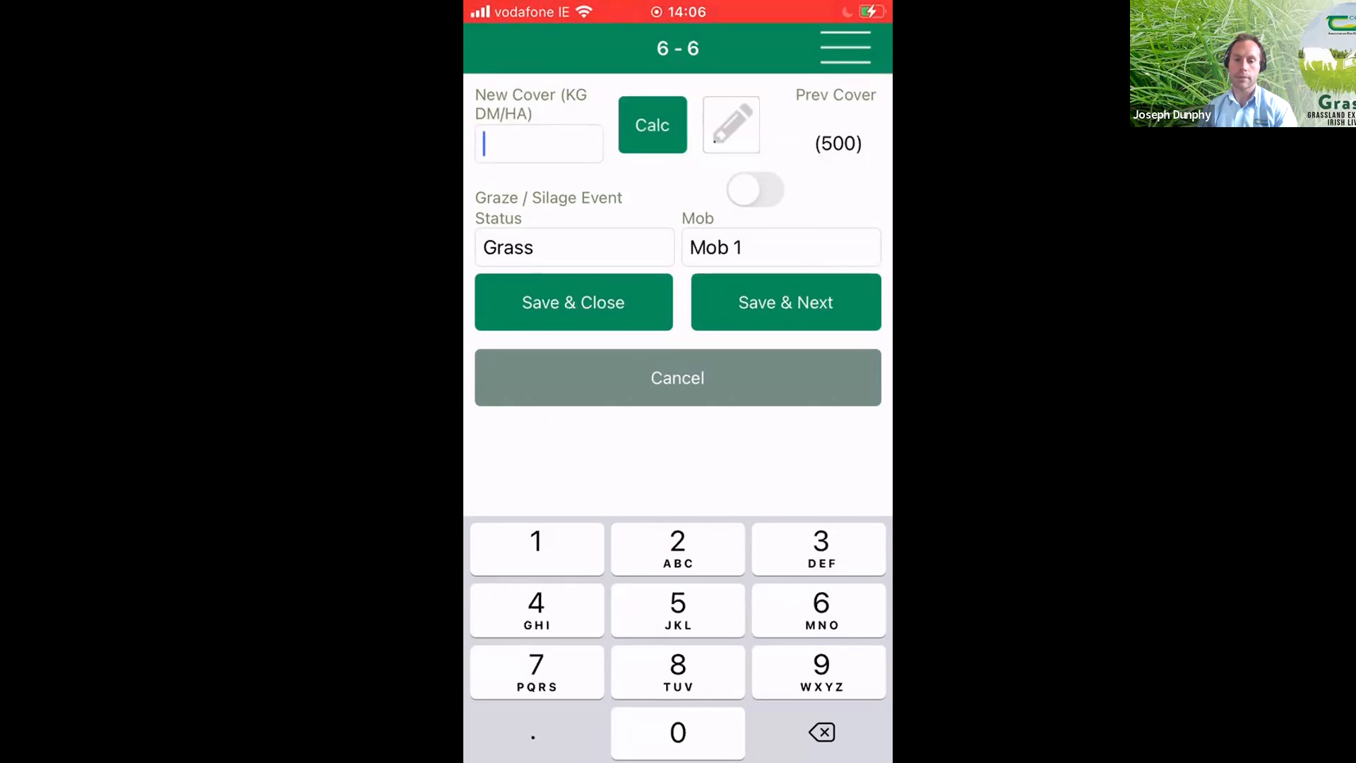
left_click(653, 125)
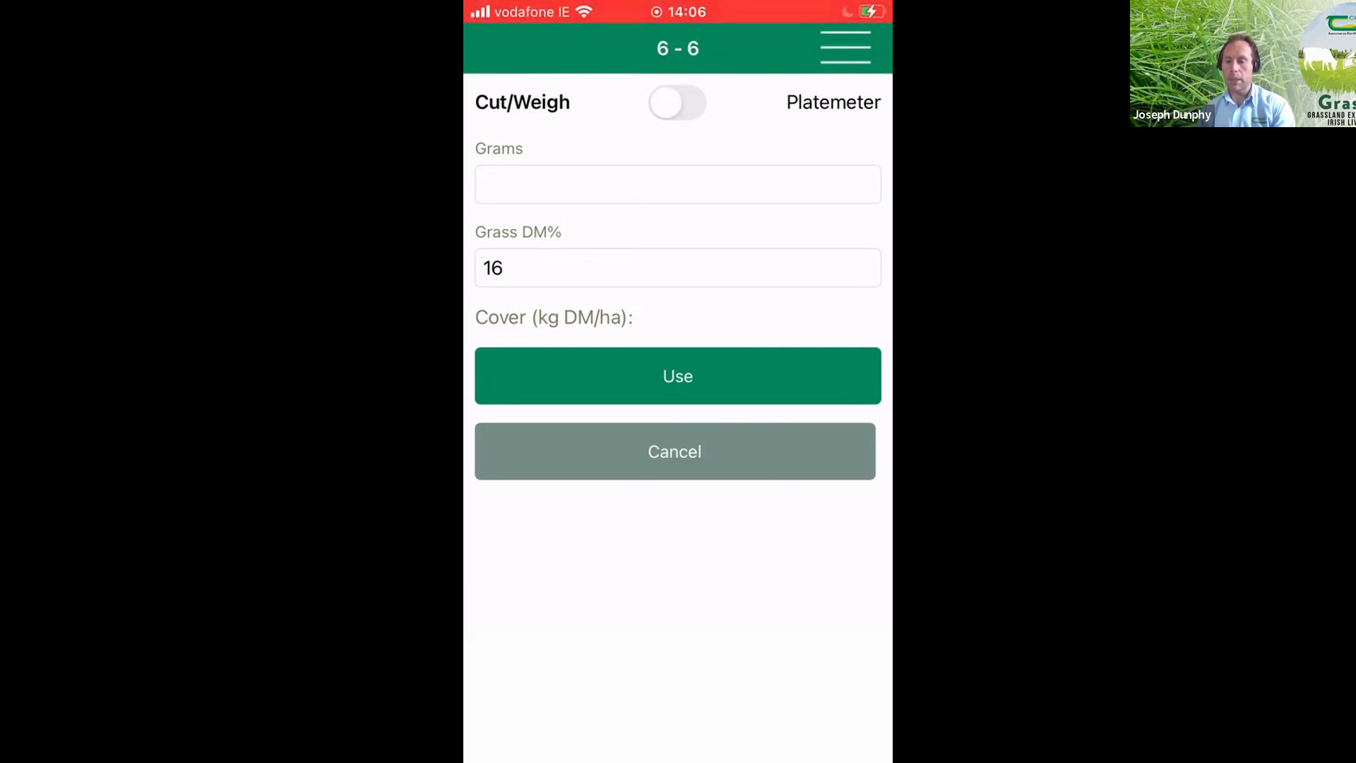
left_click(678, 184)
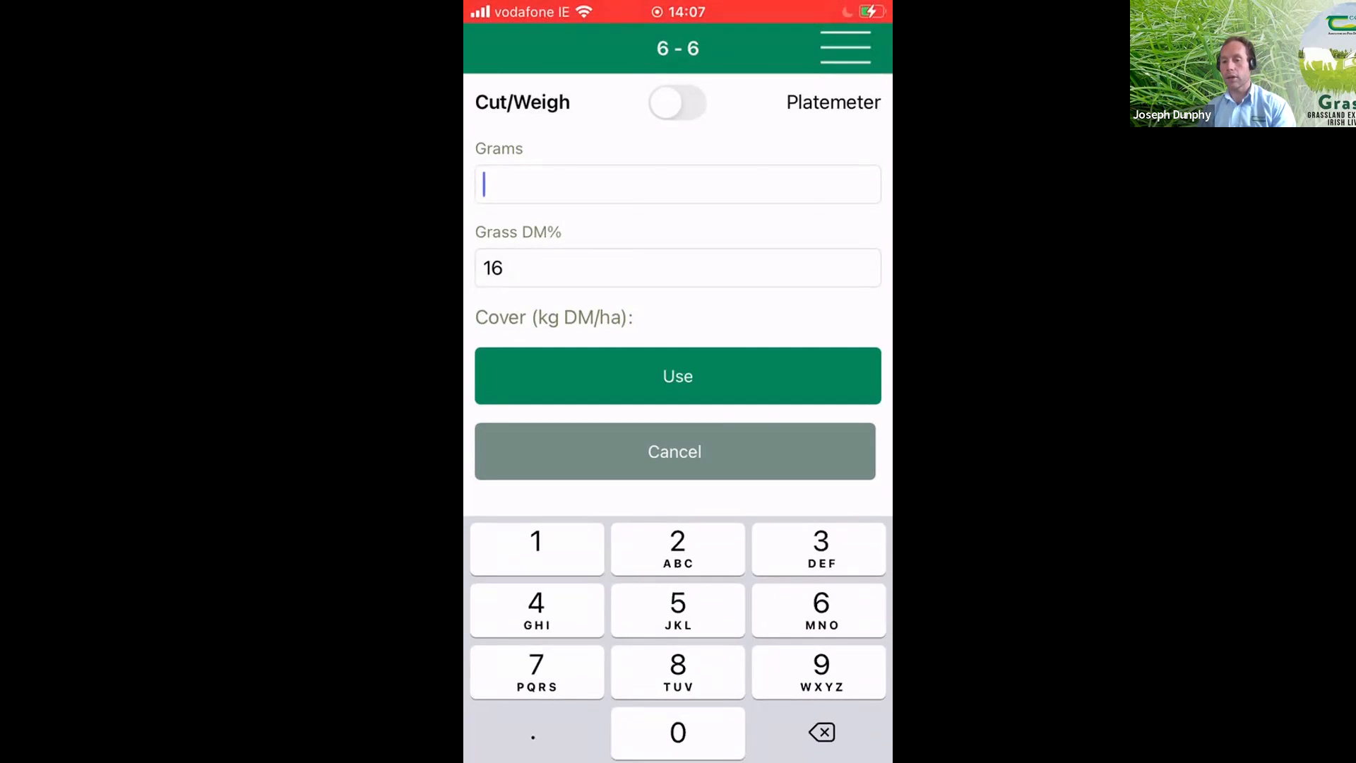
type("200")
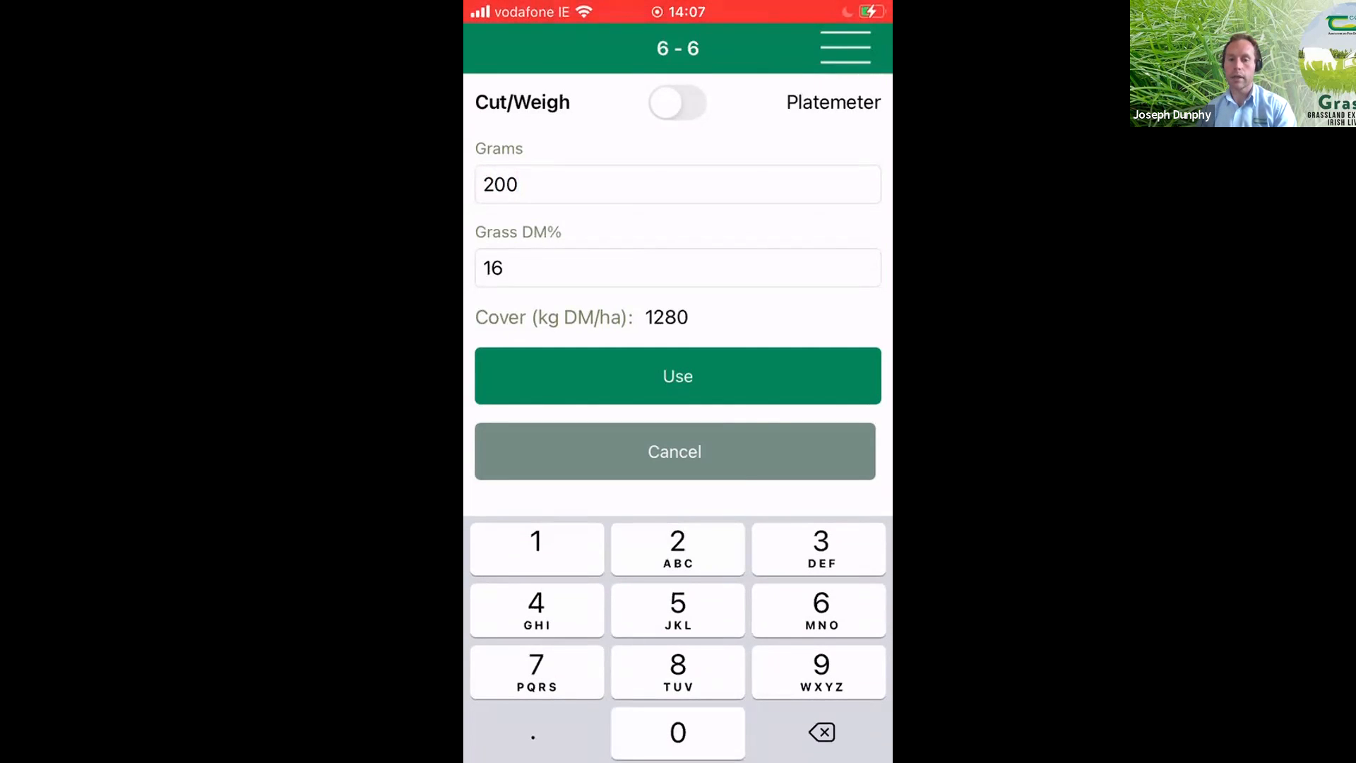
left_click(676, 268)
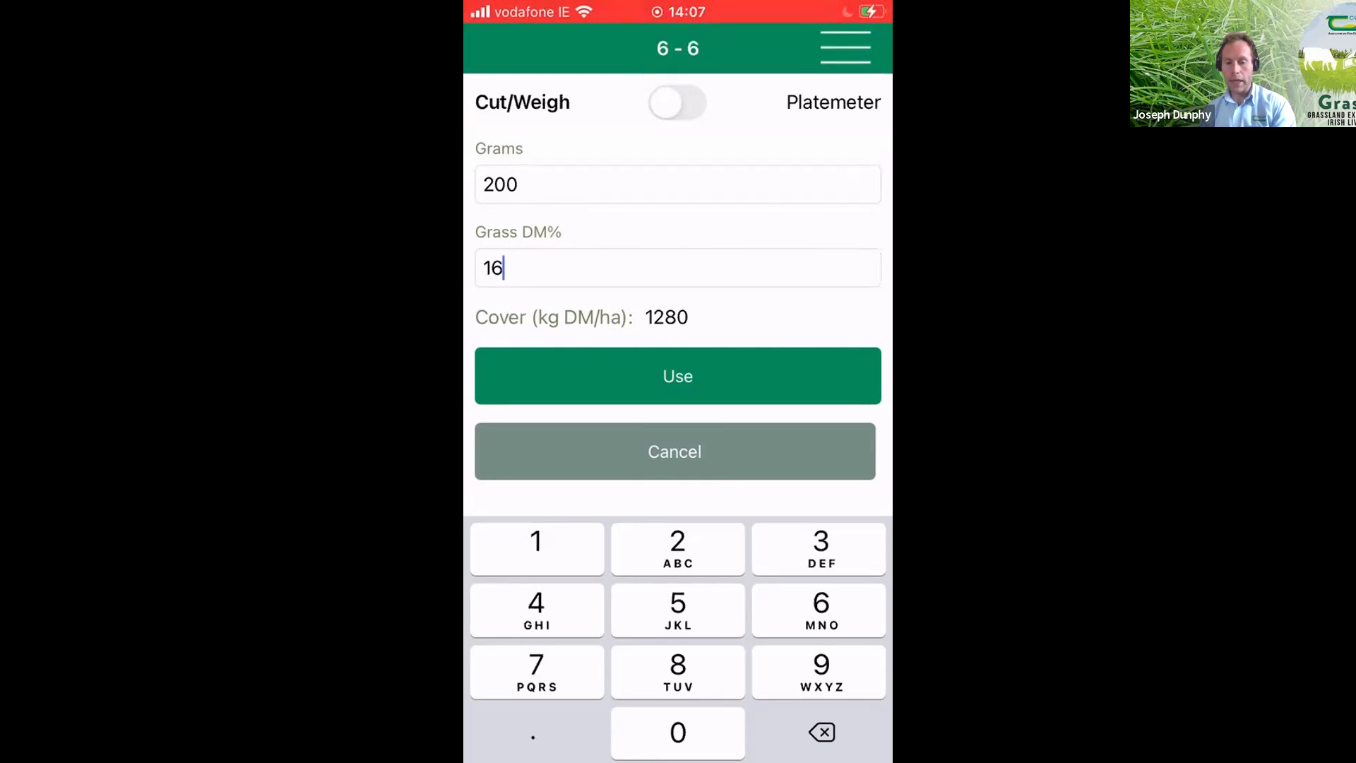
left_click(678, 375)
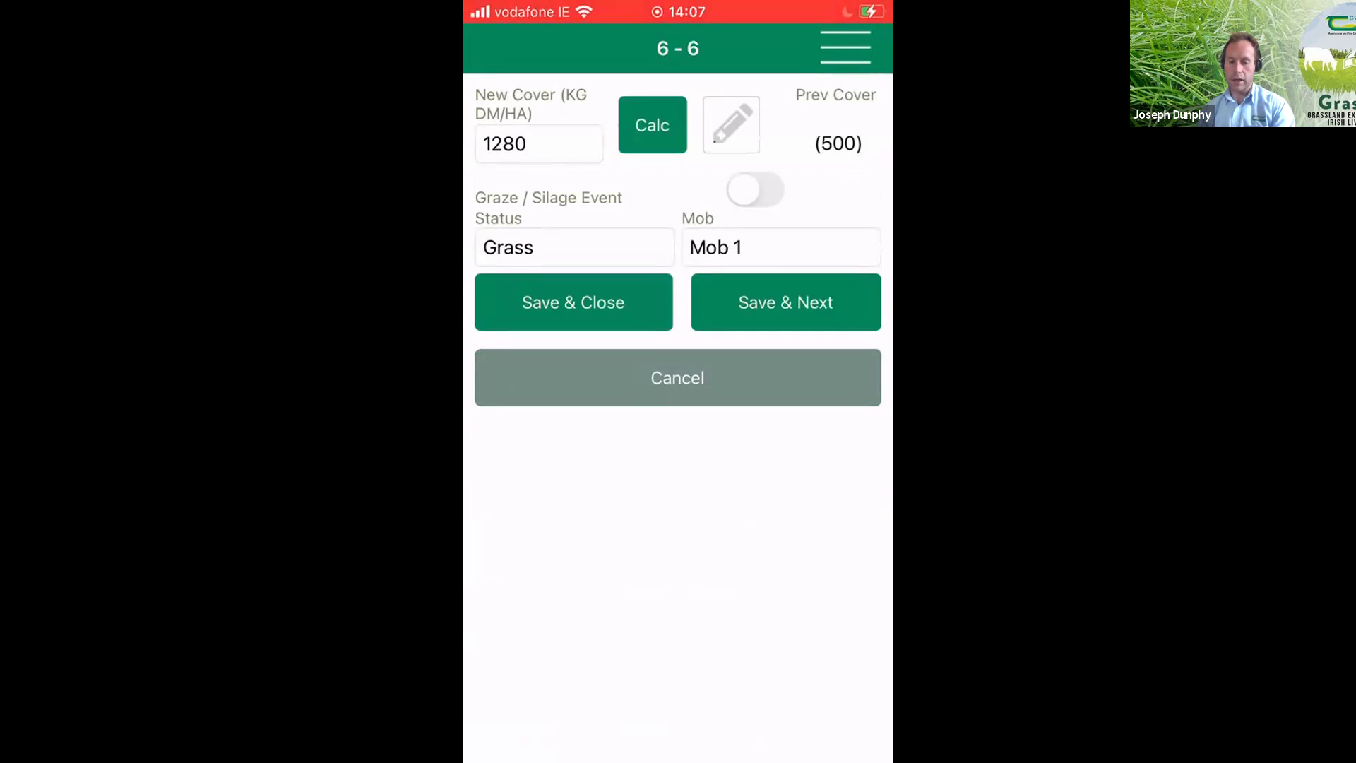
- Save paddock 6's entry, and record and save a new cover of 1700 kg DM/ha for paddock 7
left_click(786, 303)
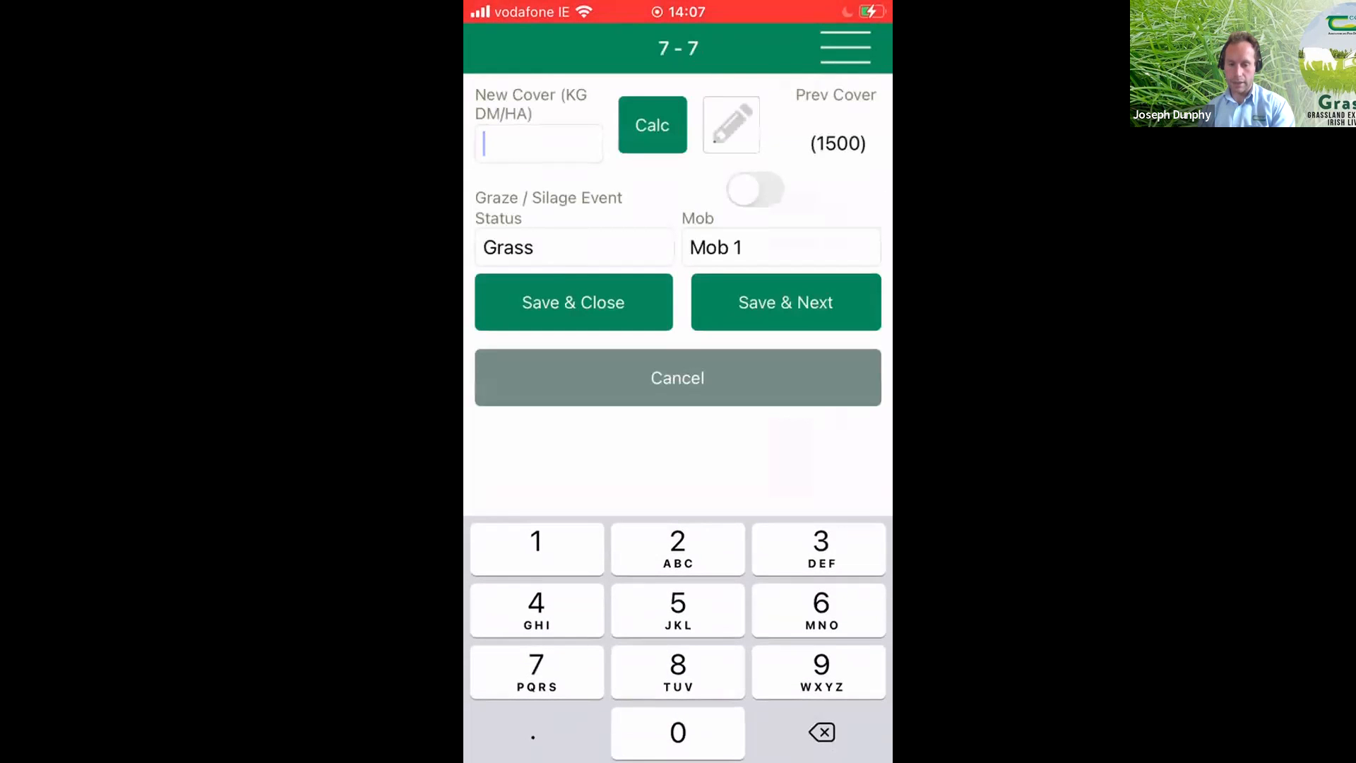
type("1700")
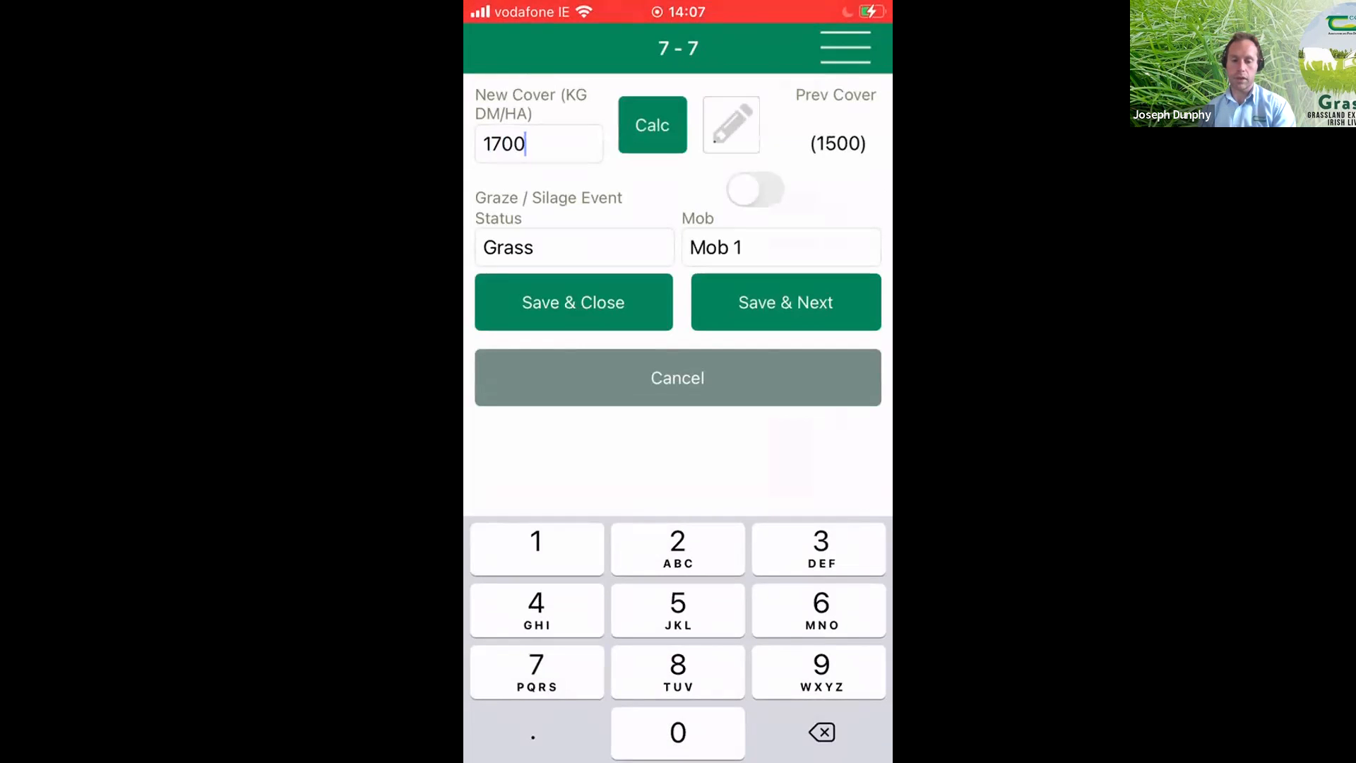
left_click(573, 302)
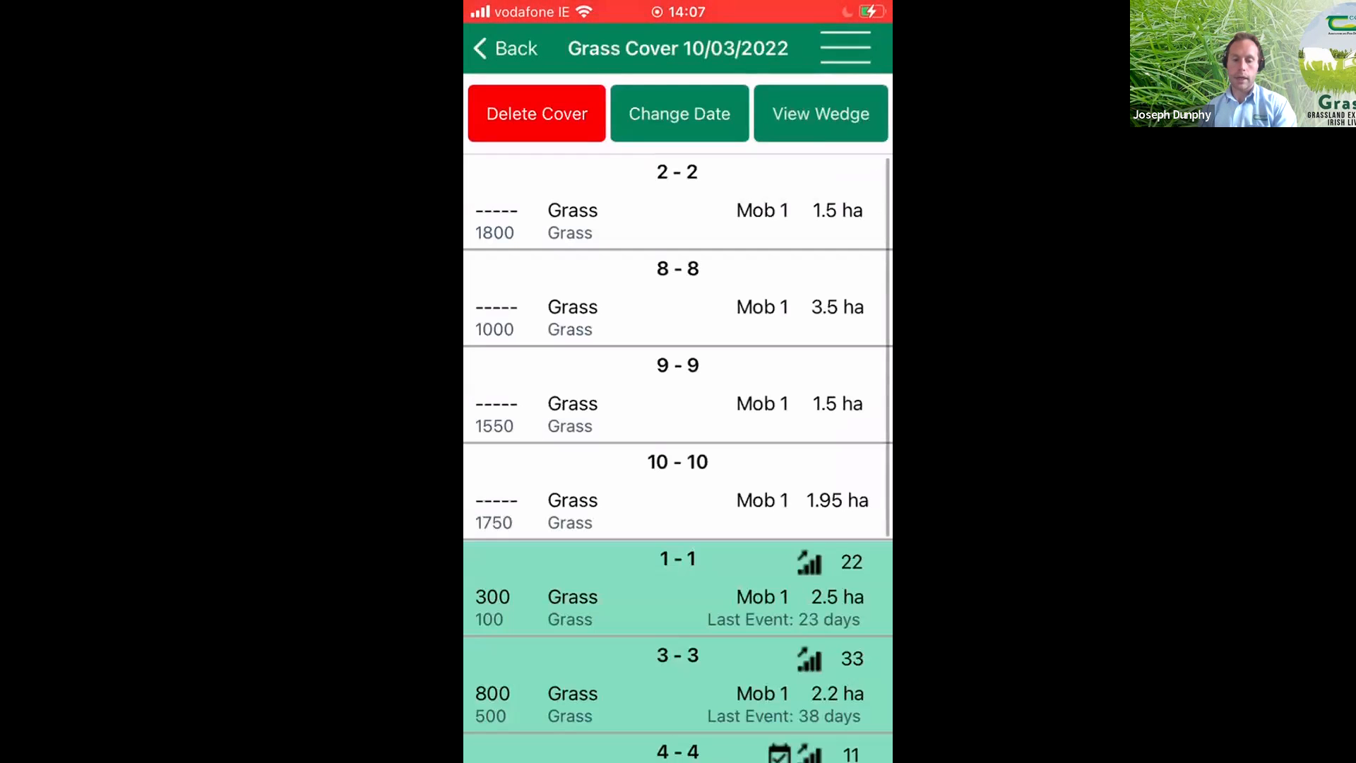
- Set paddock 8's cover calculation to the Platemeter method with a start reading of 20500 and an end reading of 20800
left_click(677, 298)
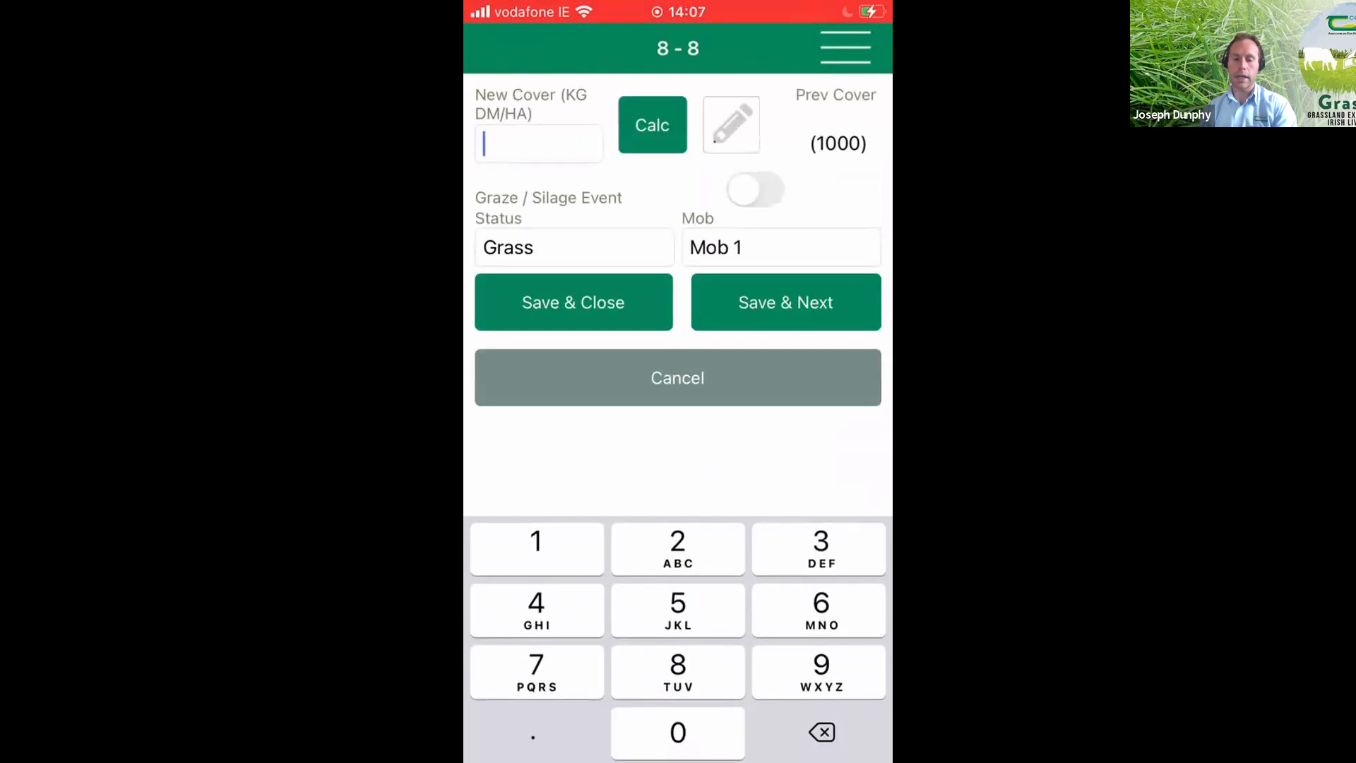
left_click(652, 124)
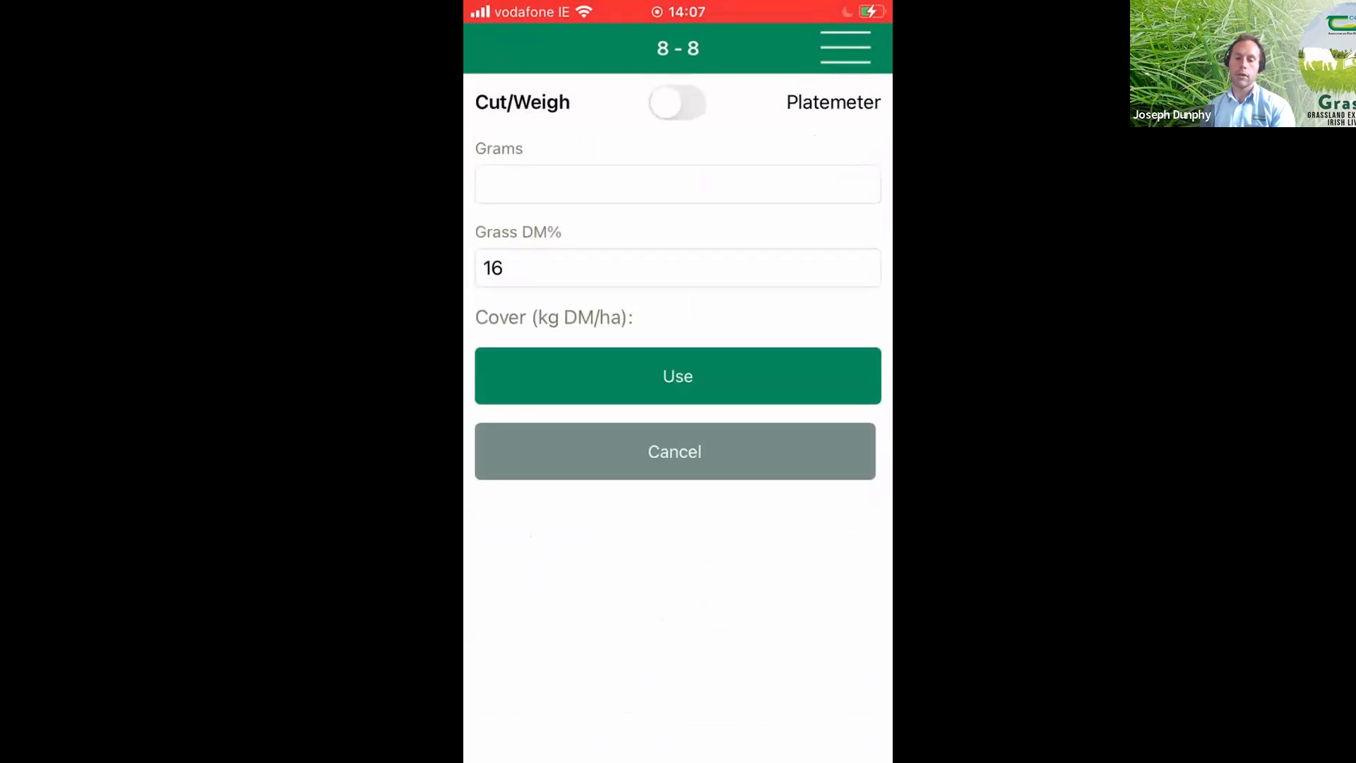
left_click(676, 103)
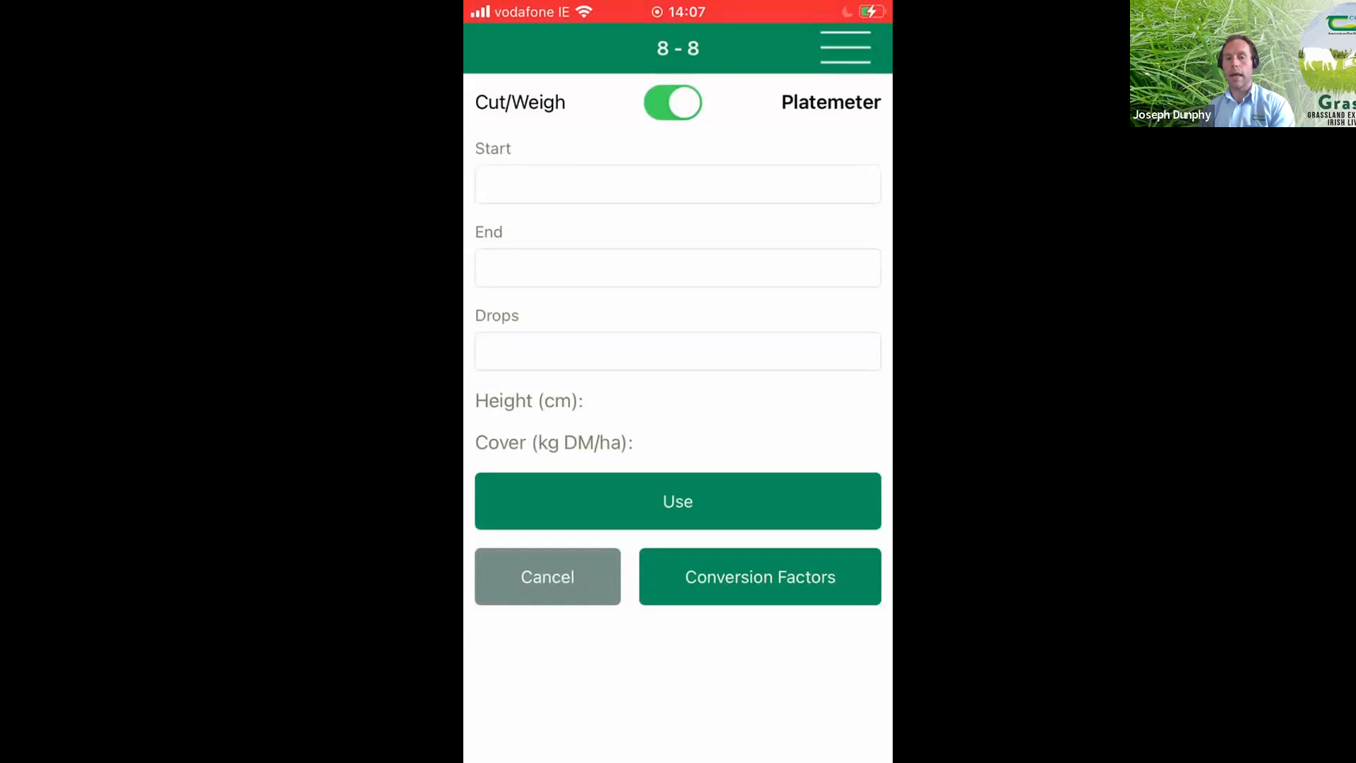
left_click(678, 185)
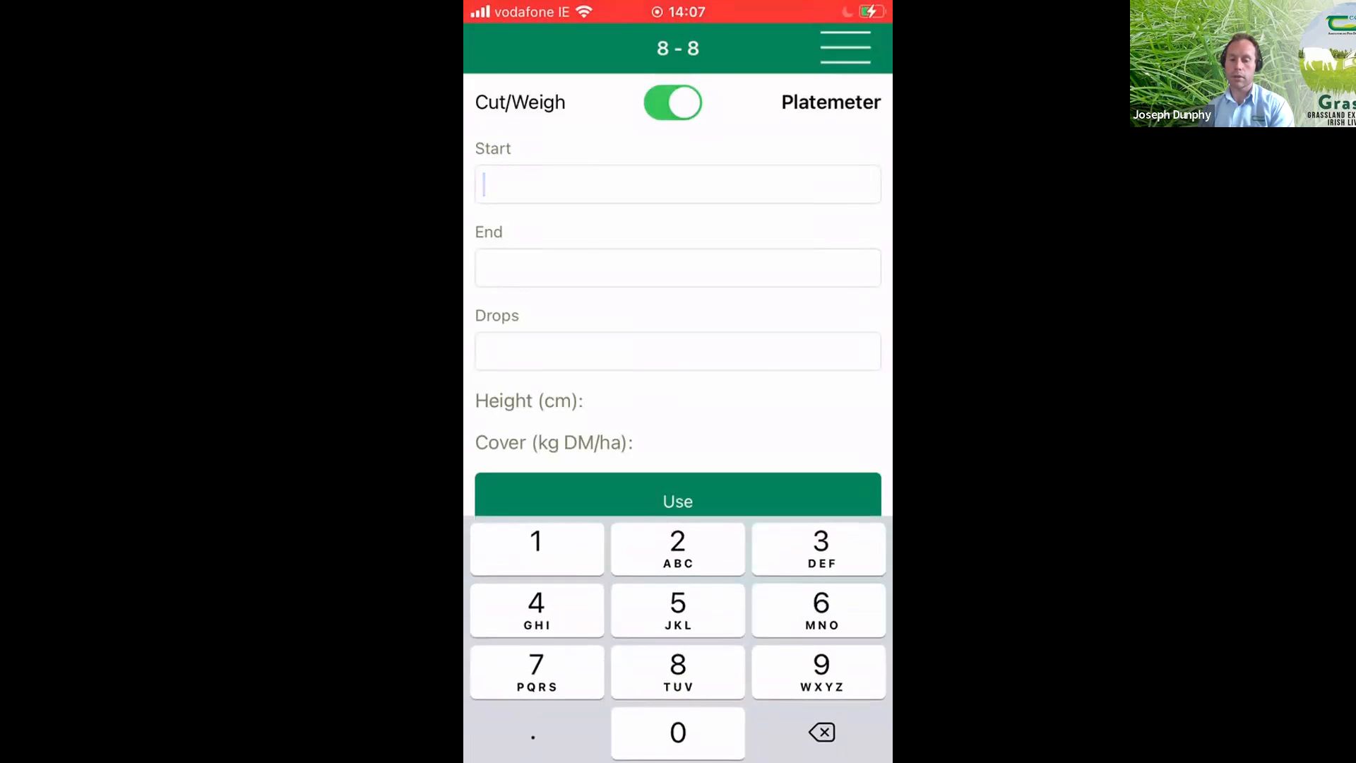
type("20")
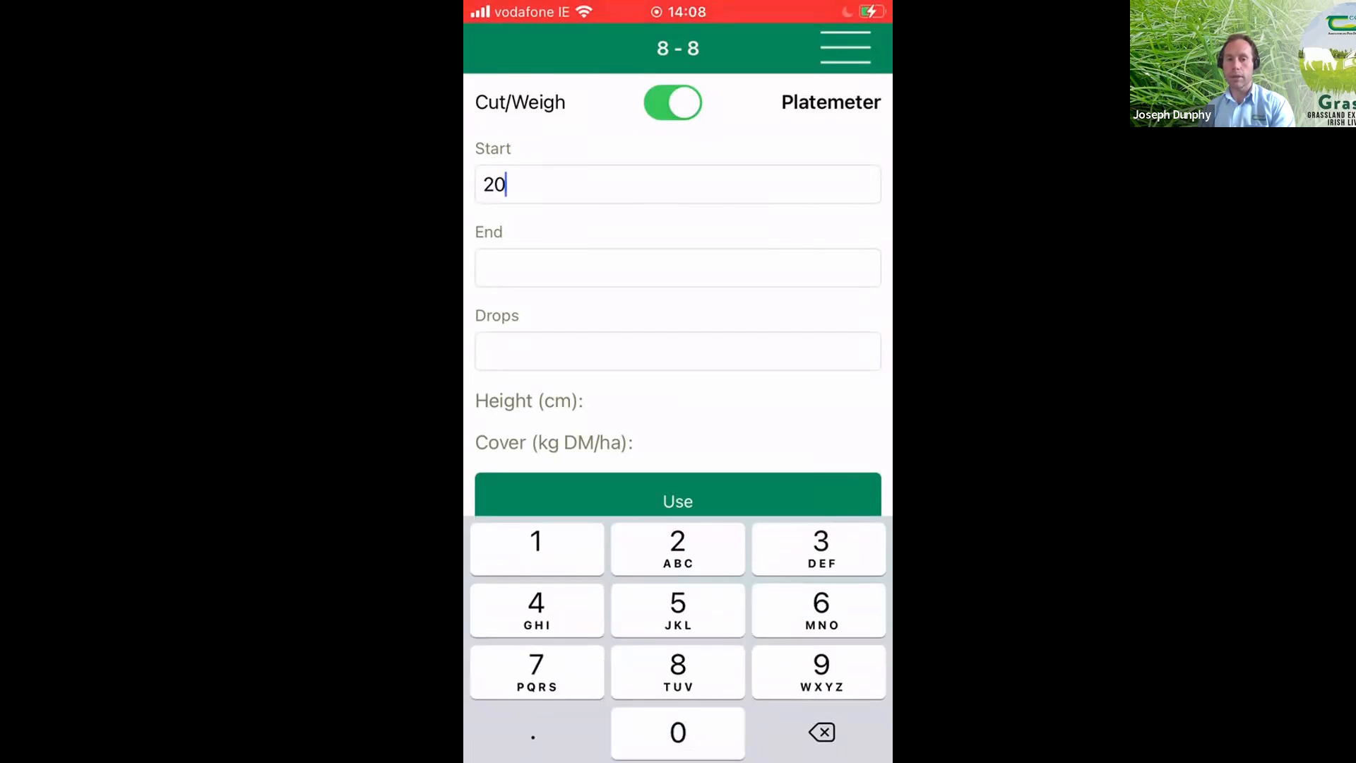
type("500")
left_click(678, 268)
type("2")
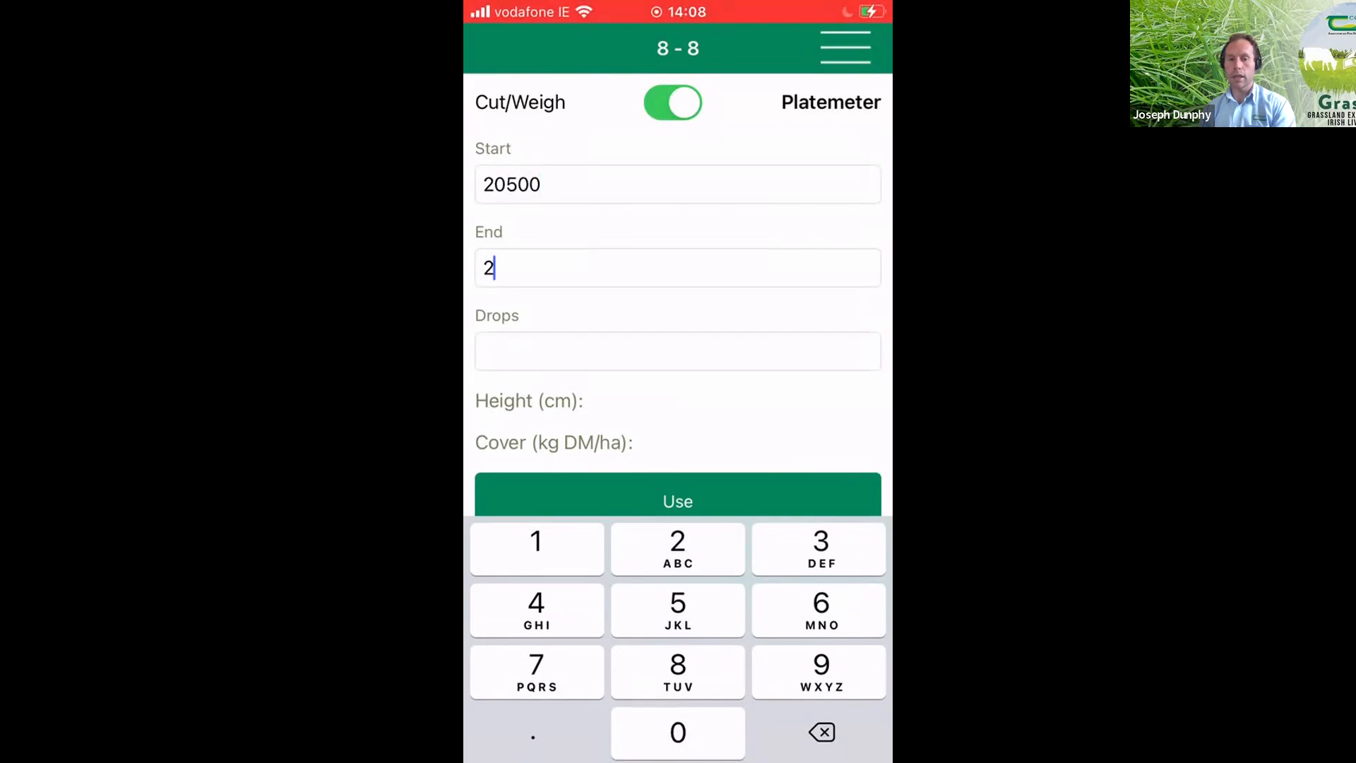
type("0800")
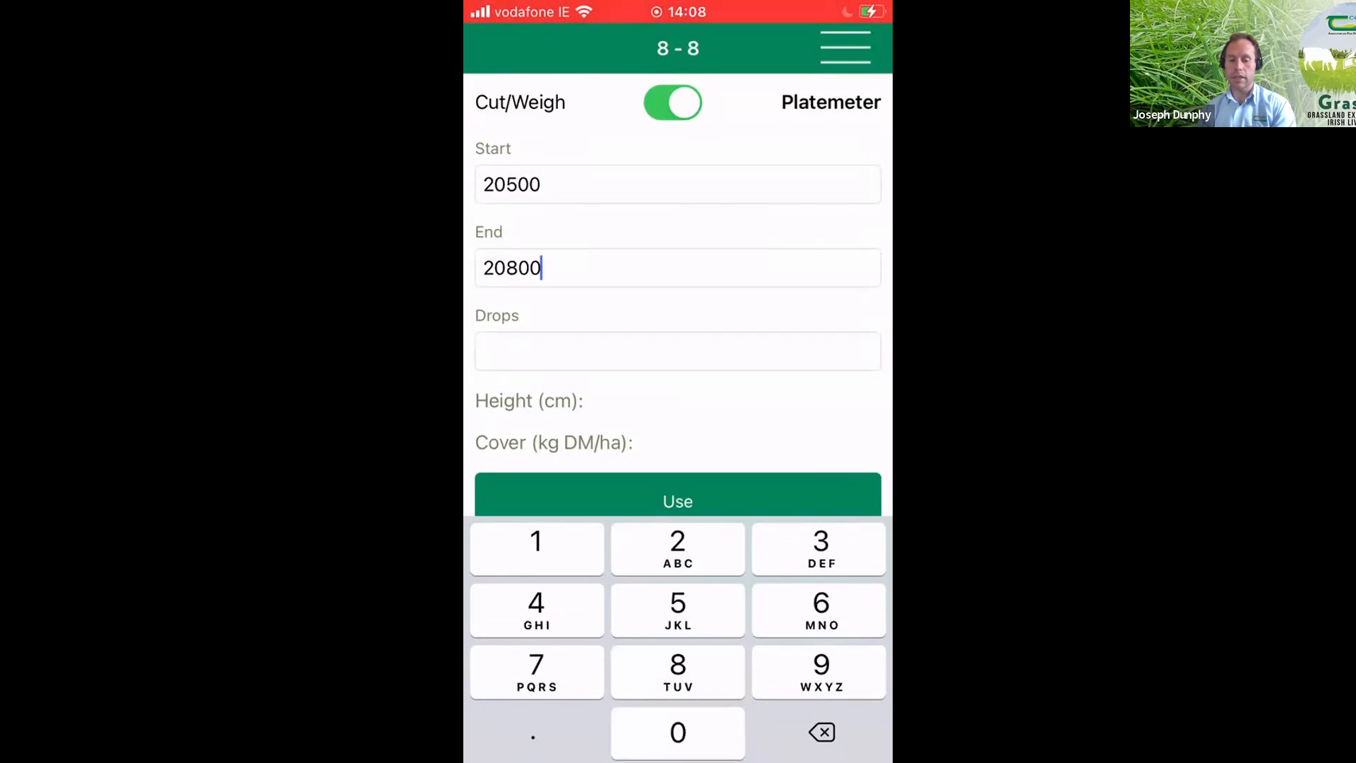
- Set the platemeter drops to 15 and apply the calculated cover to paddock 8
left_click(678, 351)
type("20")
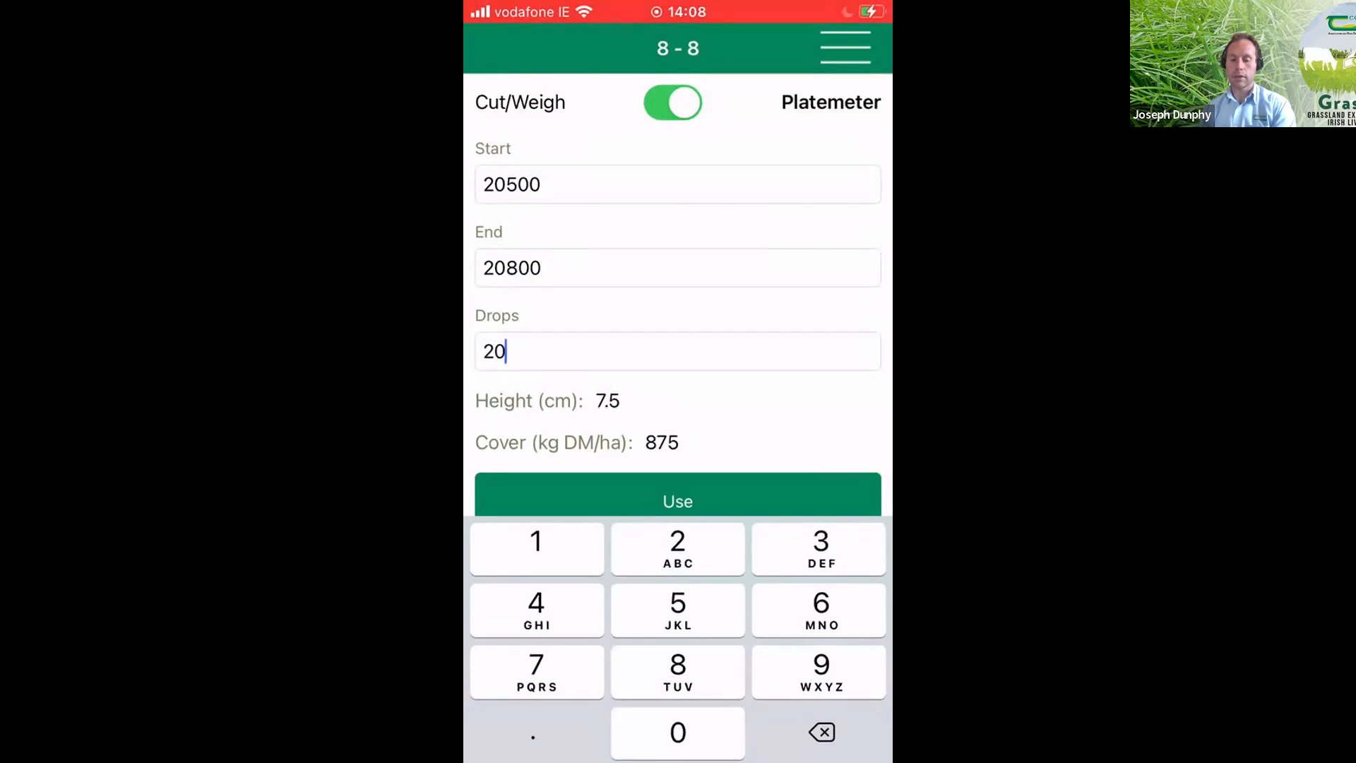
key("BackSpace")
key("BackSpace")
type("15")
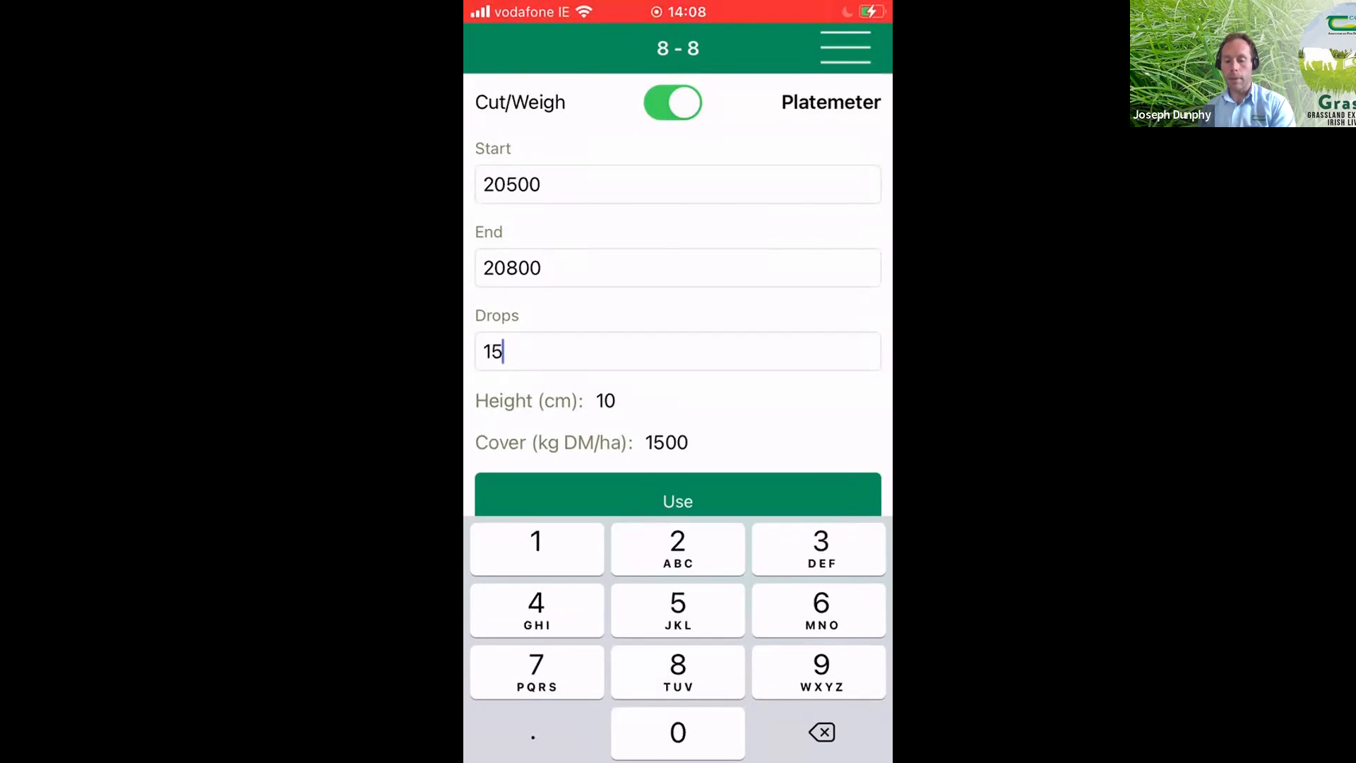
left_click_drag(503, 352, 485, 349)
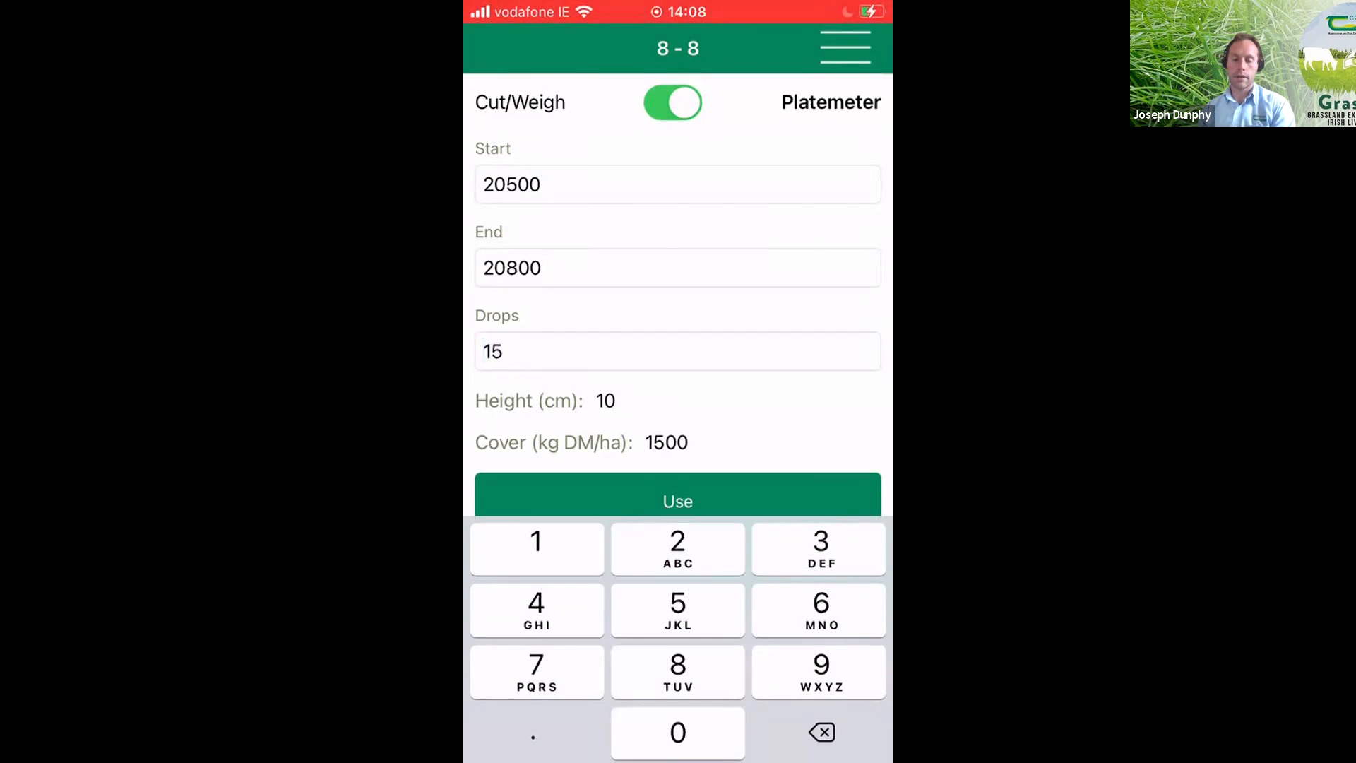
left_click(542, 268)
left_click(678, 500)
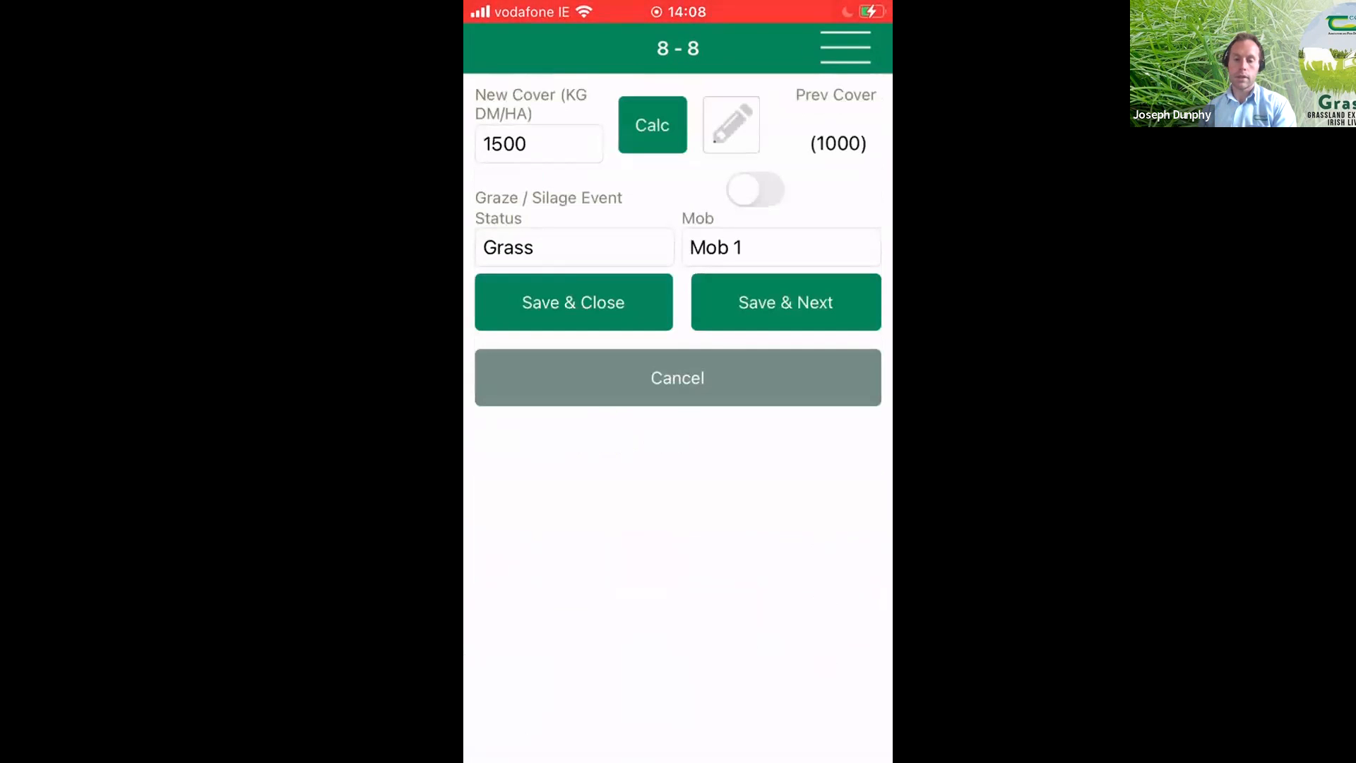
- Review and save the platemeter conversion factors of 4 cm residual and 250 kg DM/ha per cm, and save paddock 8's entry with the calculated cover
left_click(652, 125)
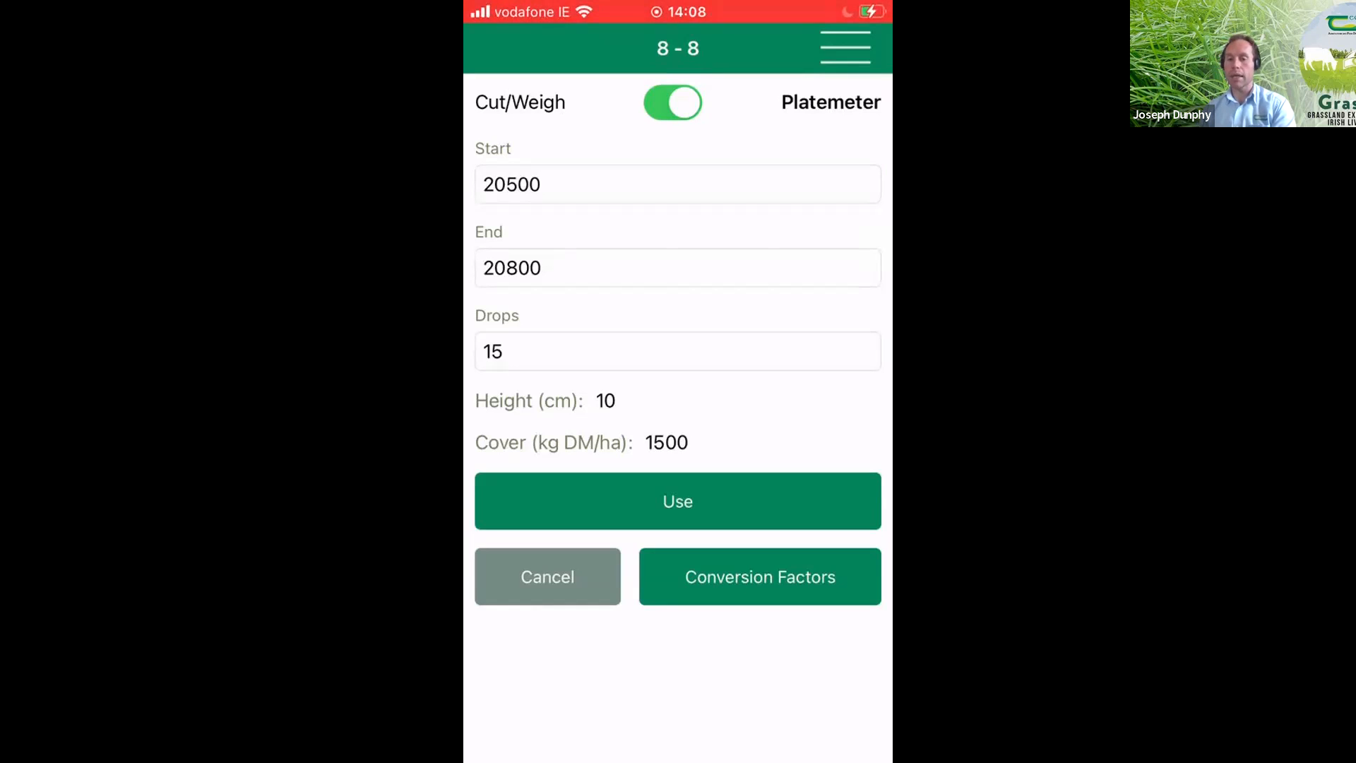
left_click(760, 577)
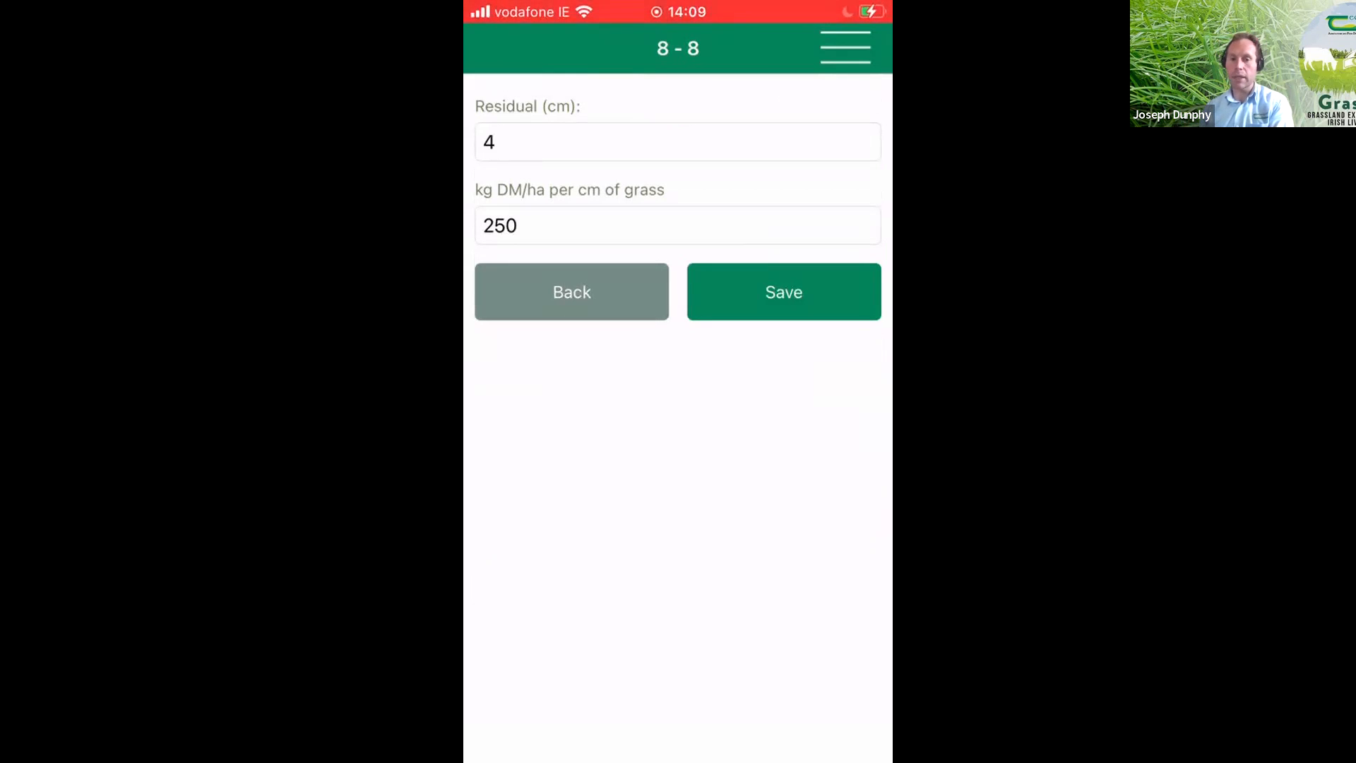
left_click(677, 226)
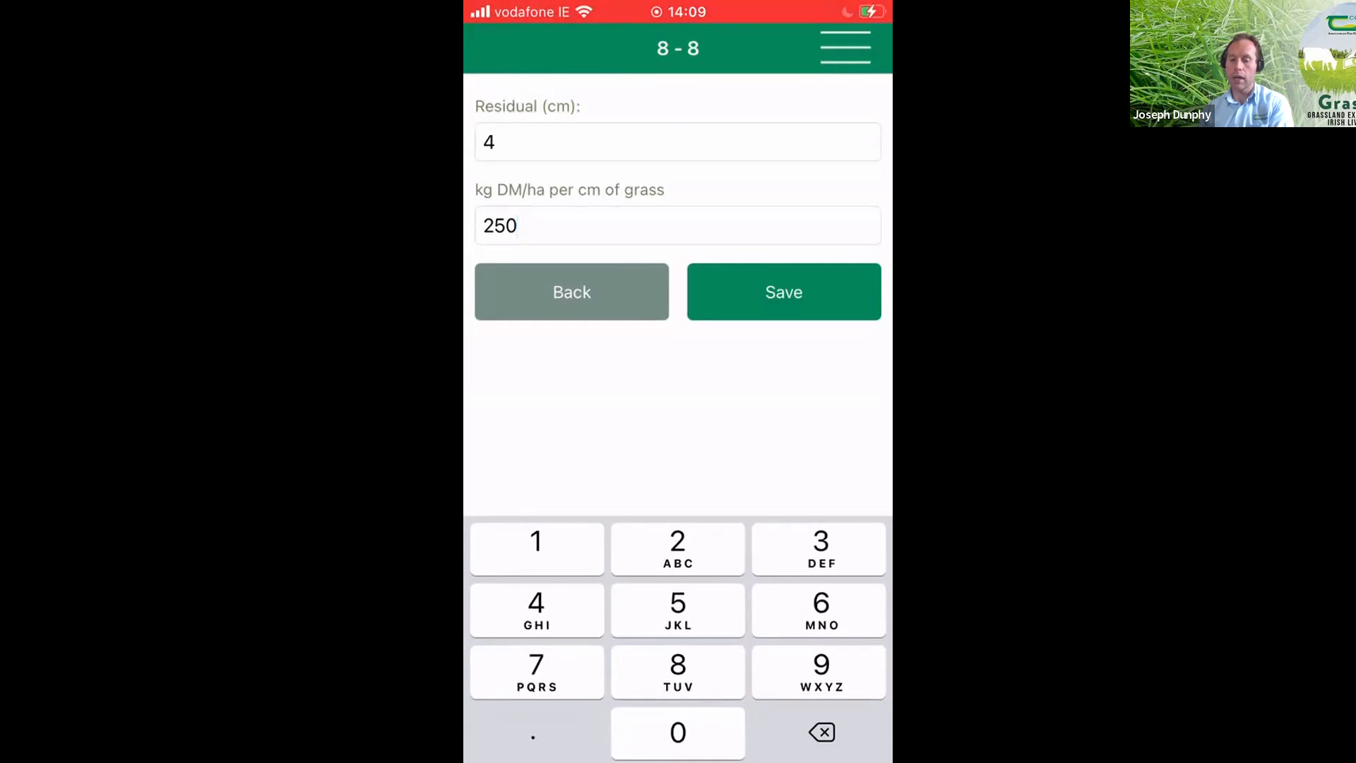
left_click(678, 417)
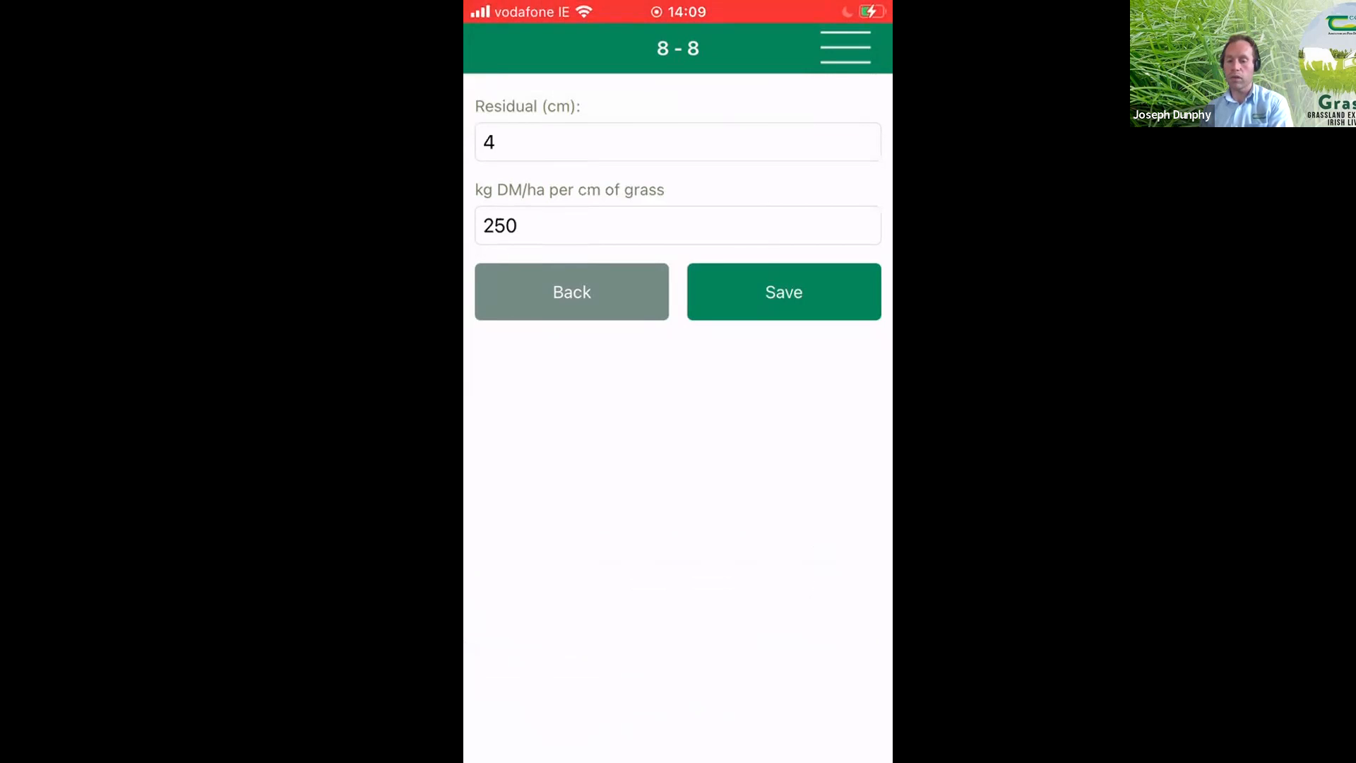
left_click(784, 292)
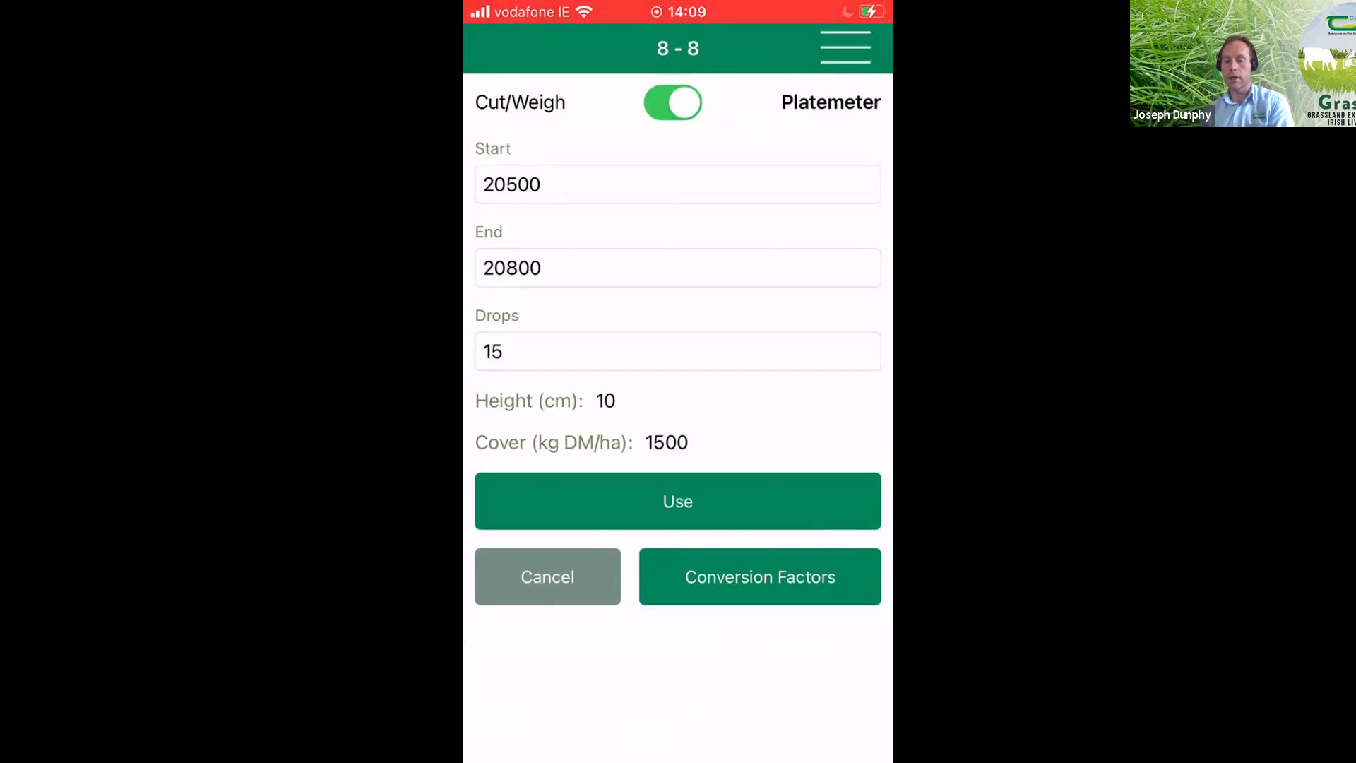
left_click(678, 501)
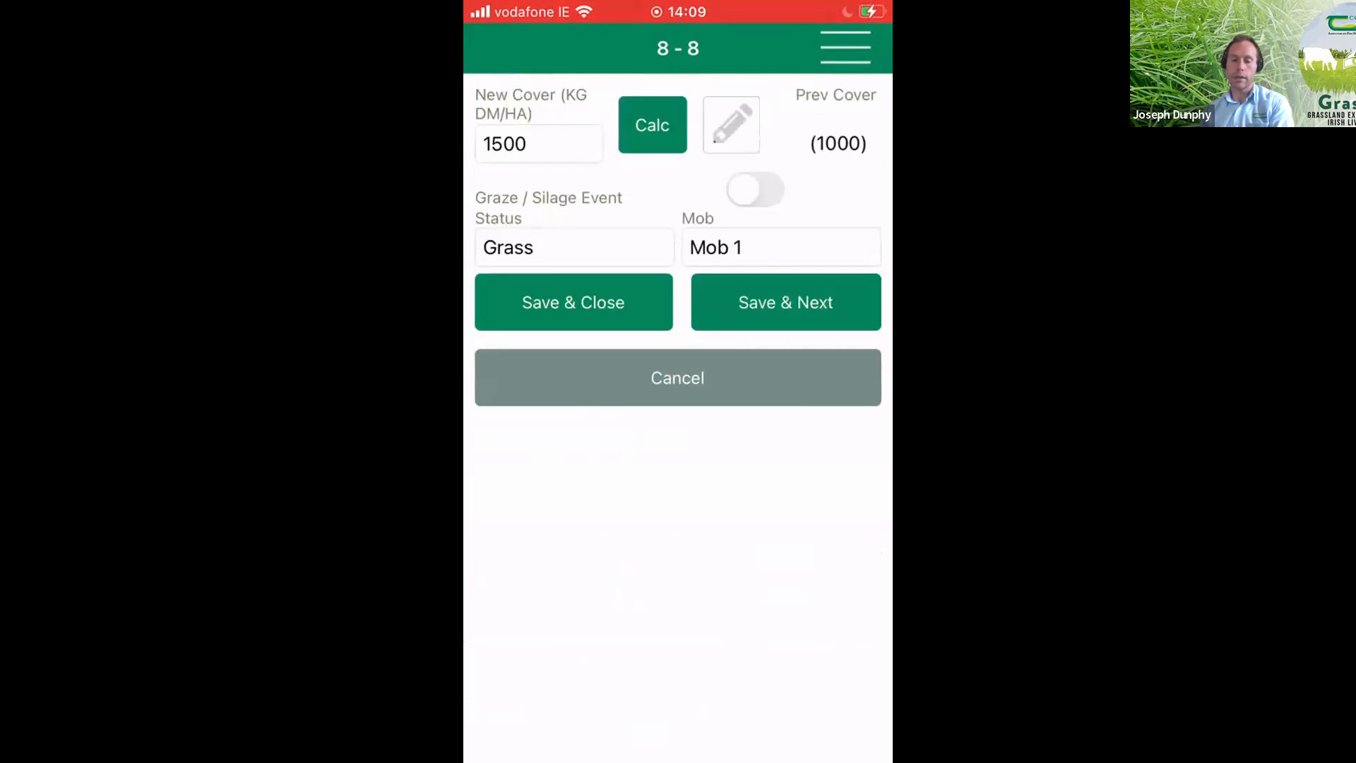
left_click(786, 303)
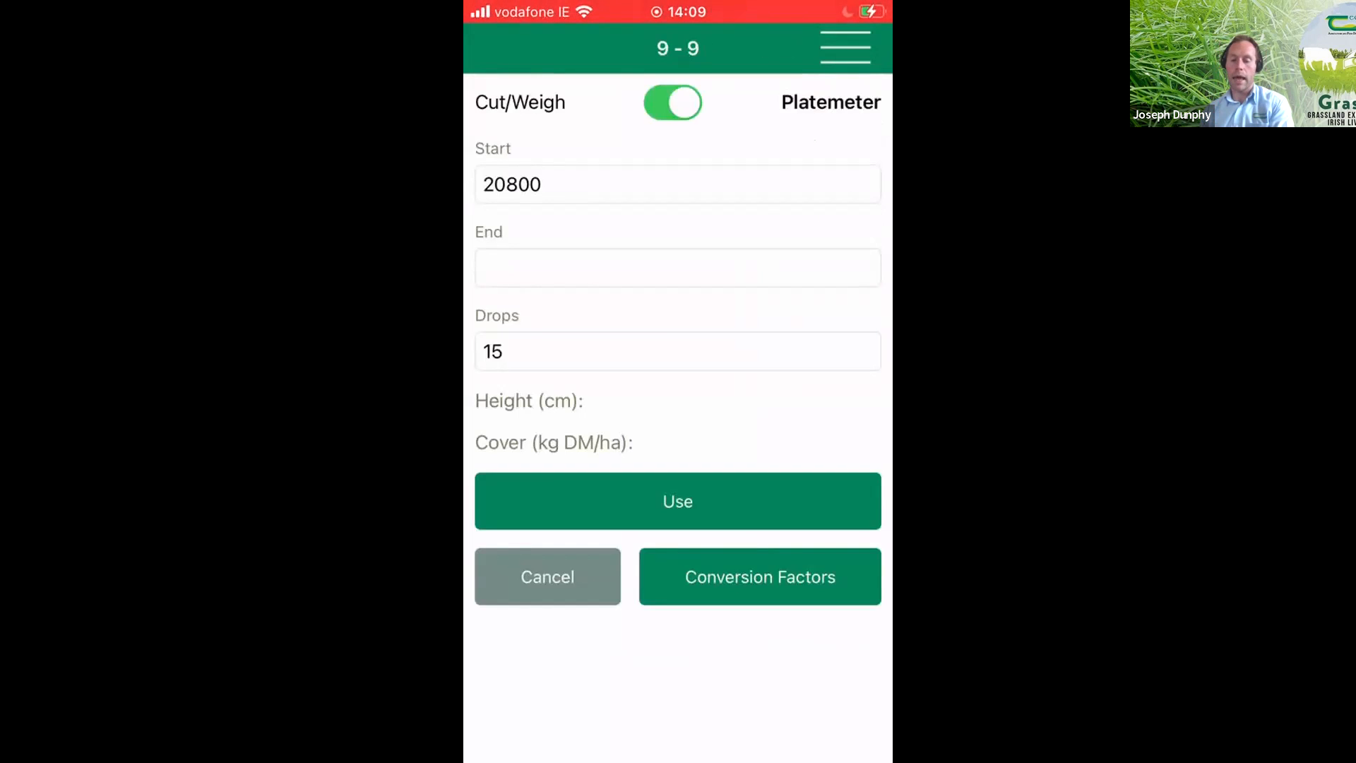
left_click(548, 577)
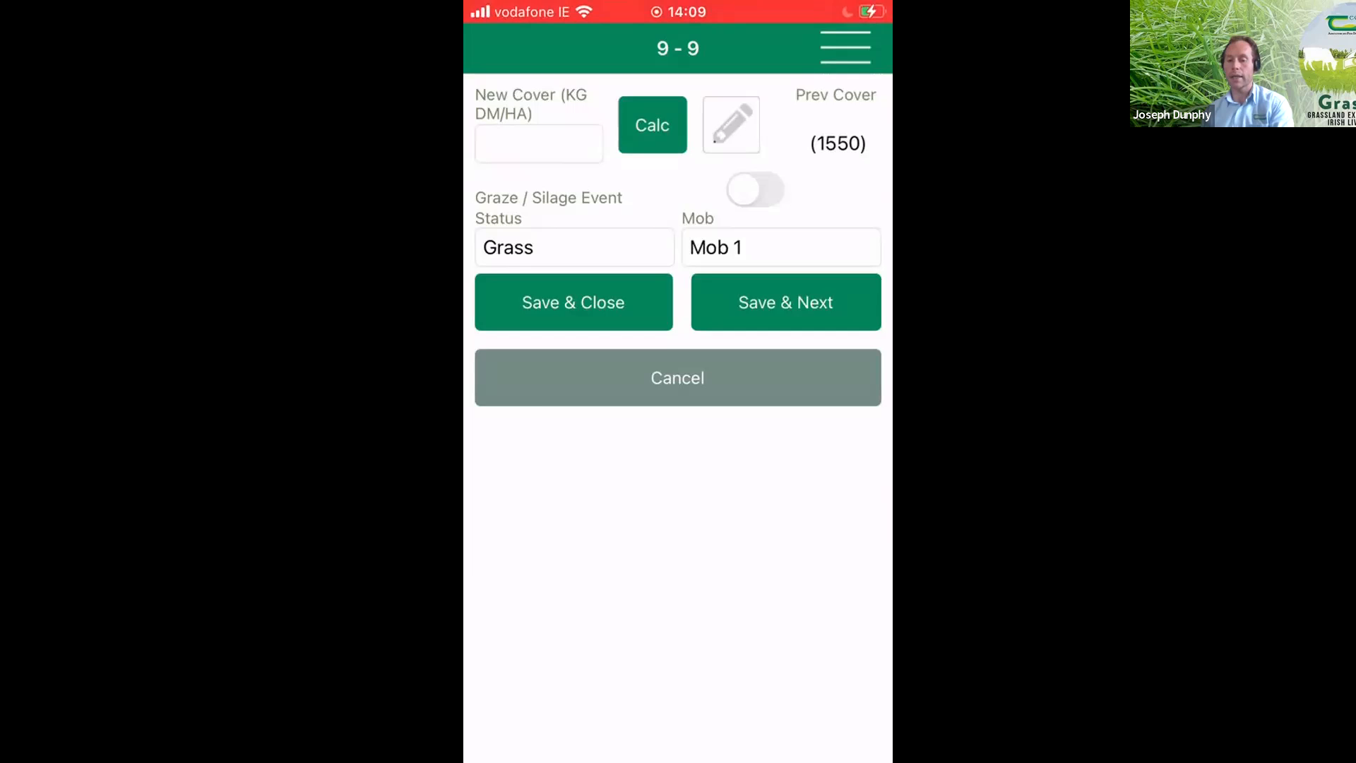
left_click(652, 125)
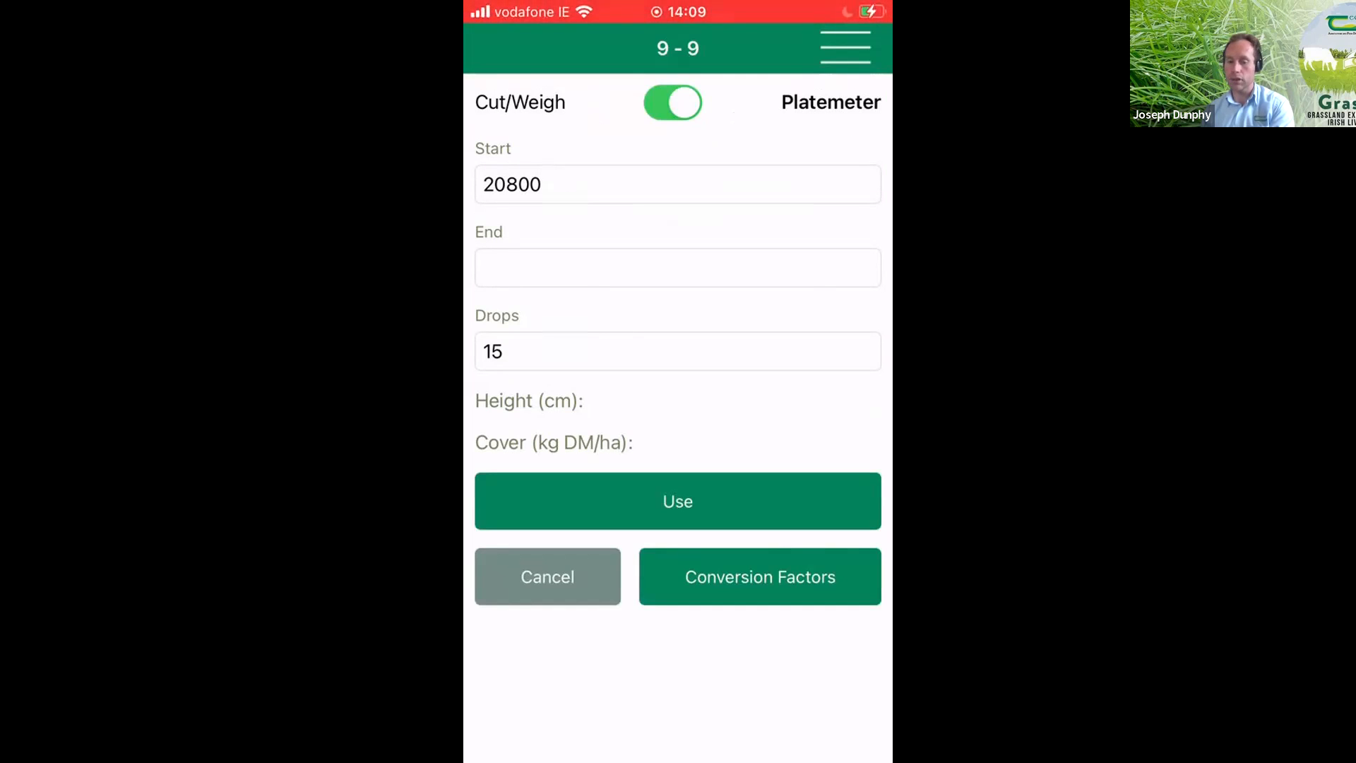
left_click(677, 268)
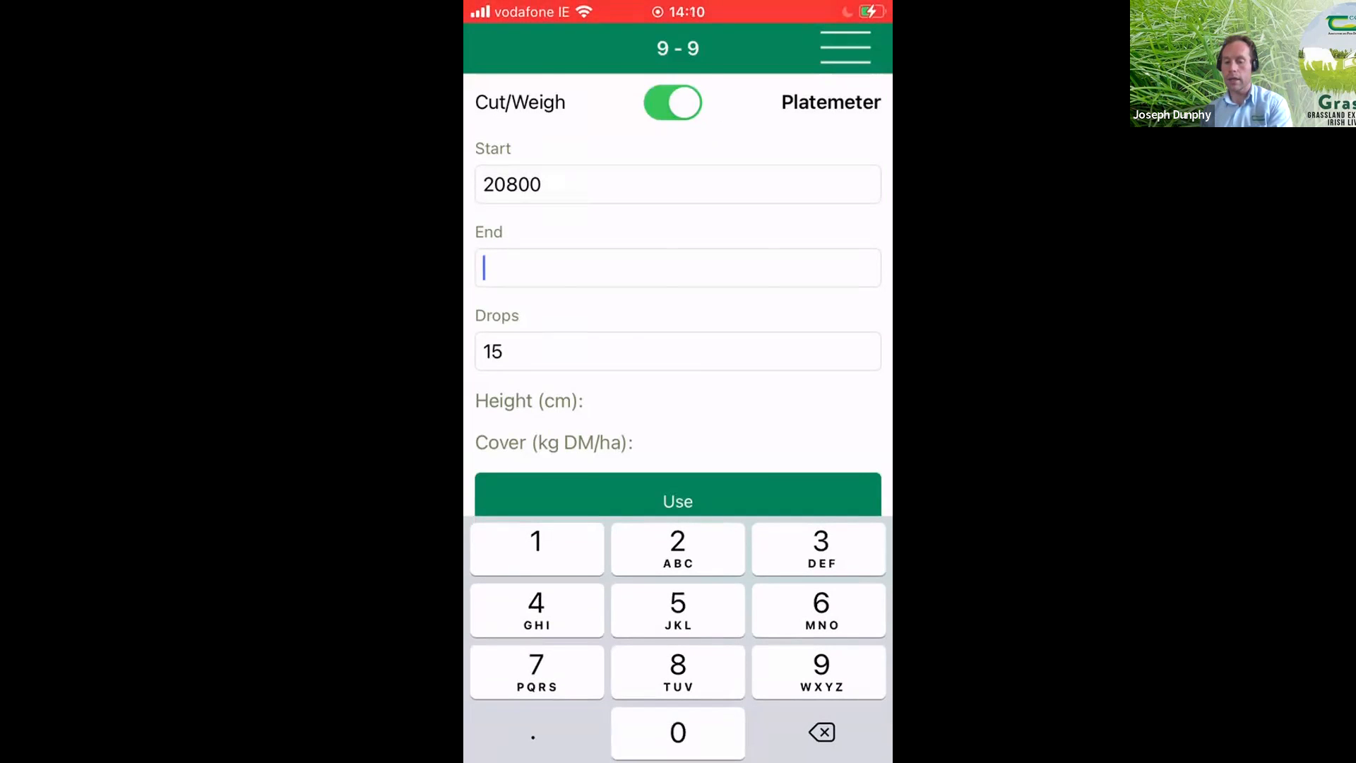
key("BackSpace")
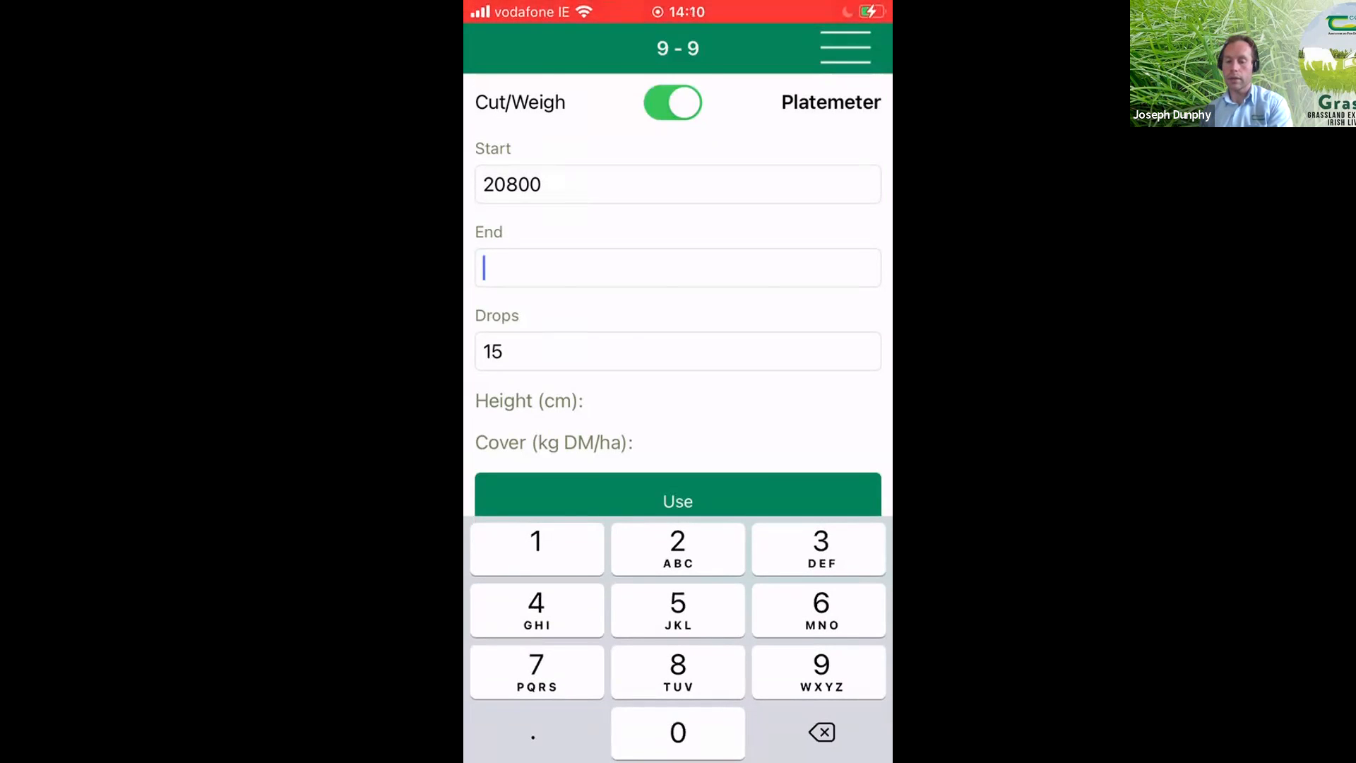
left_click(678, 500)
left_click(678, 463)
left_click(548, 576)
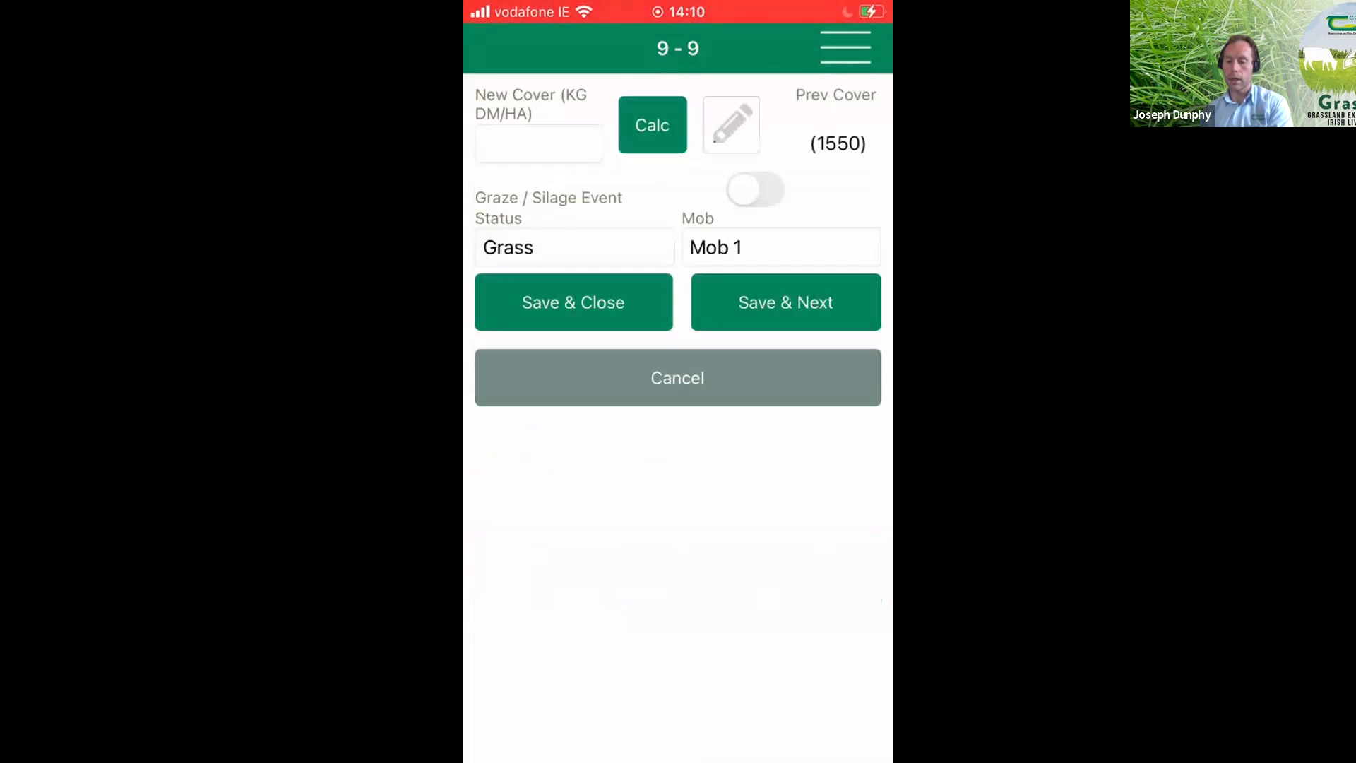
- Record a new cover of 1700 kg DM/ha for paddock 9 and save its entry
left_click(538, 144)
type("1700")
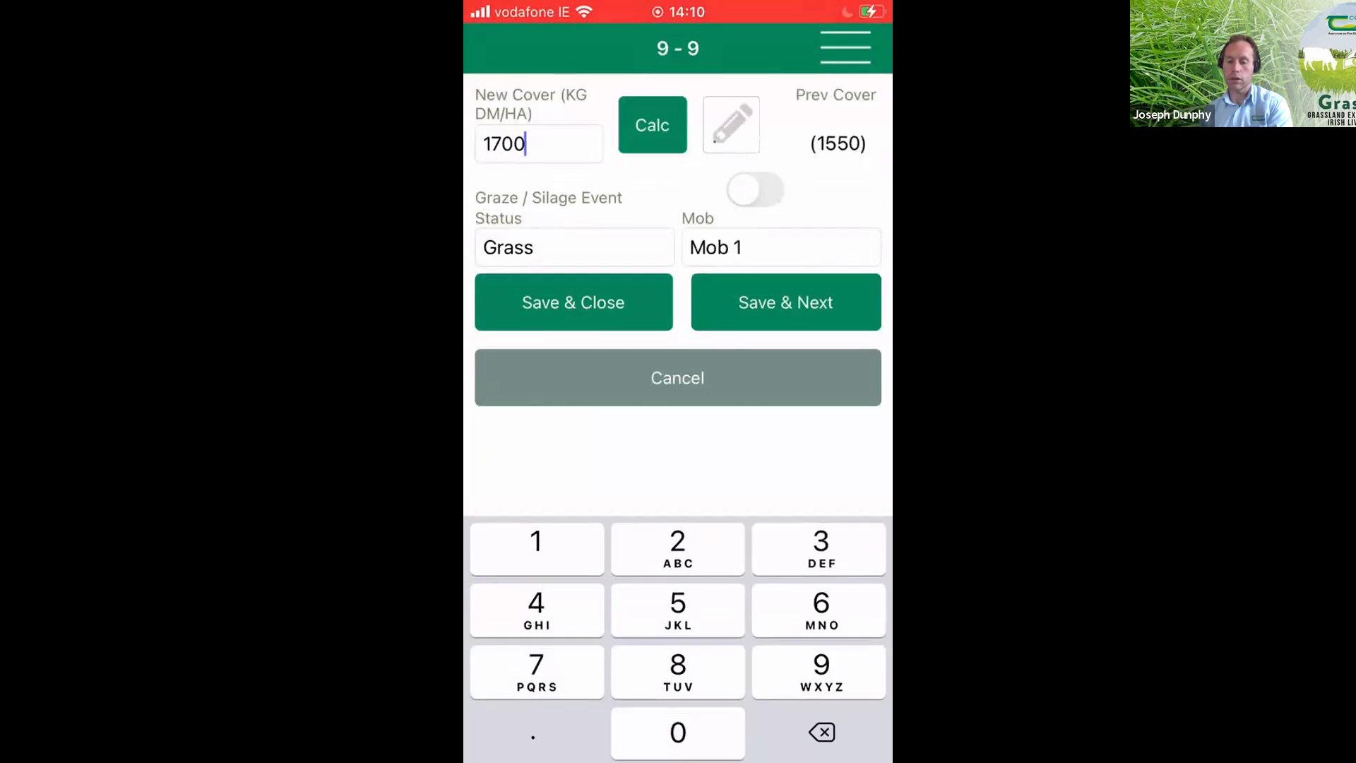
left_click(574, 303)
- Record and save new covers of 2000 kg DM/ha for paddock 2 and 1800 kg DM/ha for paddock 10
left_click(677, 201)
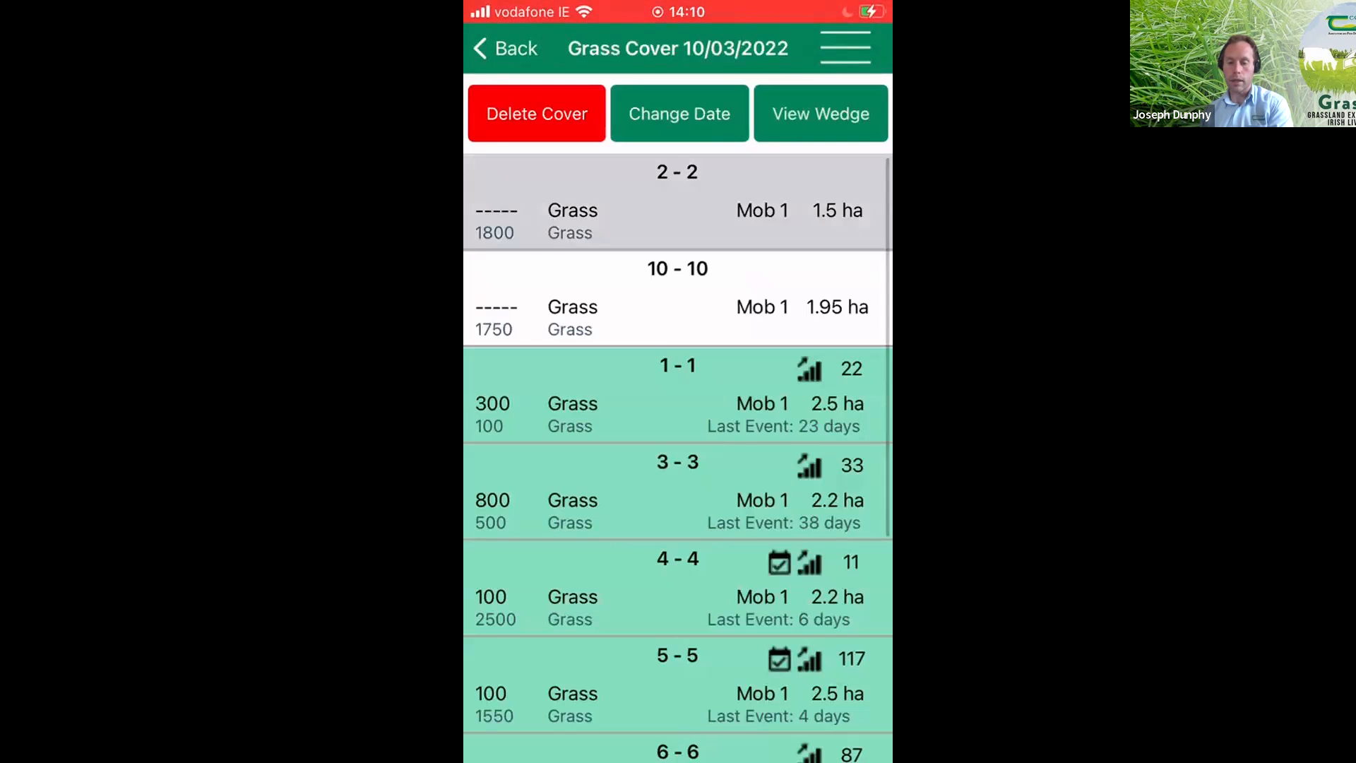
type("2000")
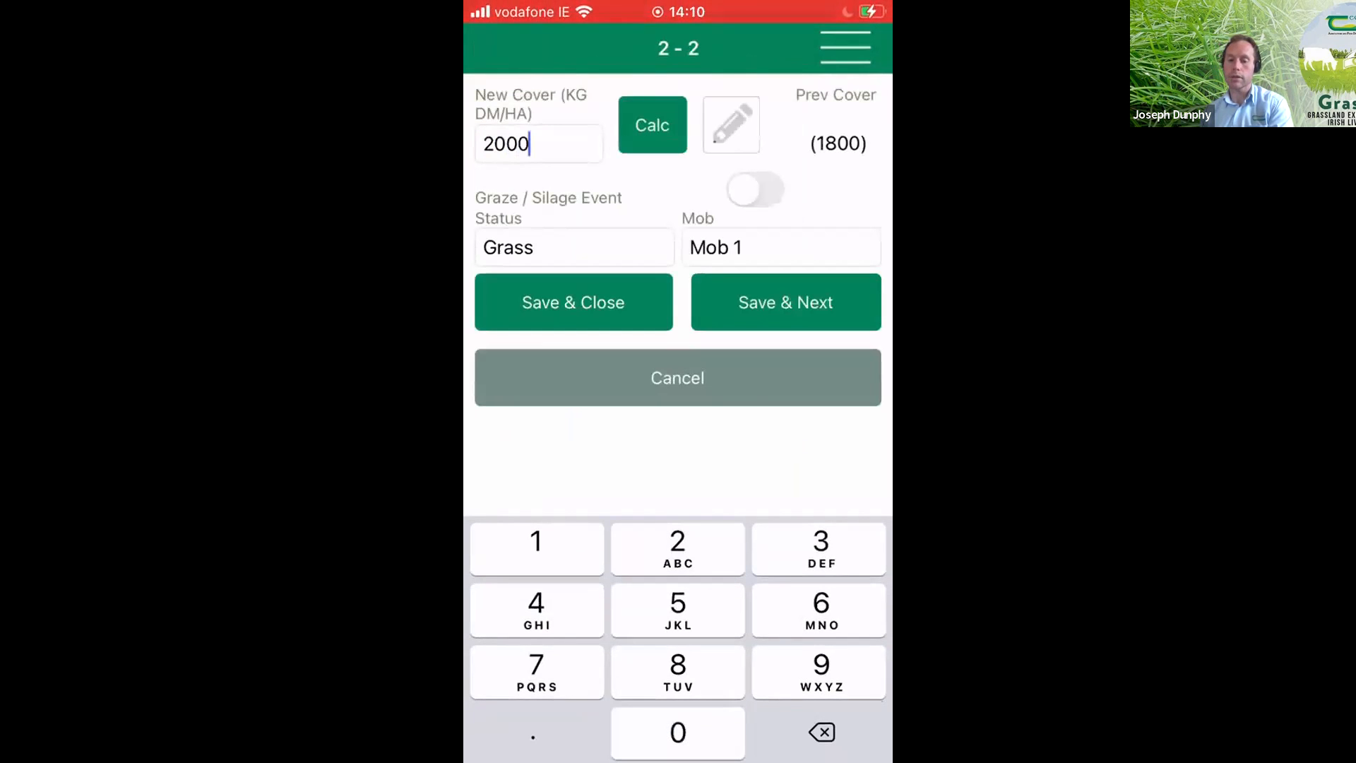
left_click(574, 303)
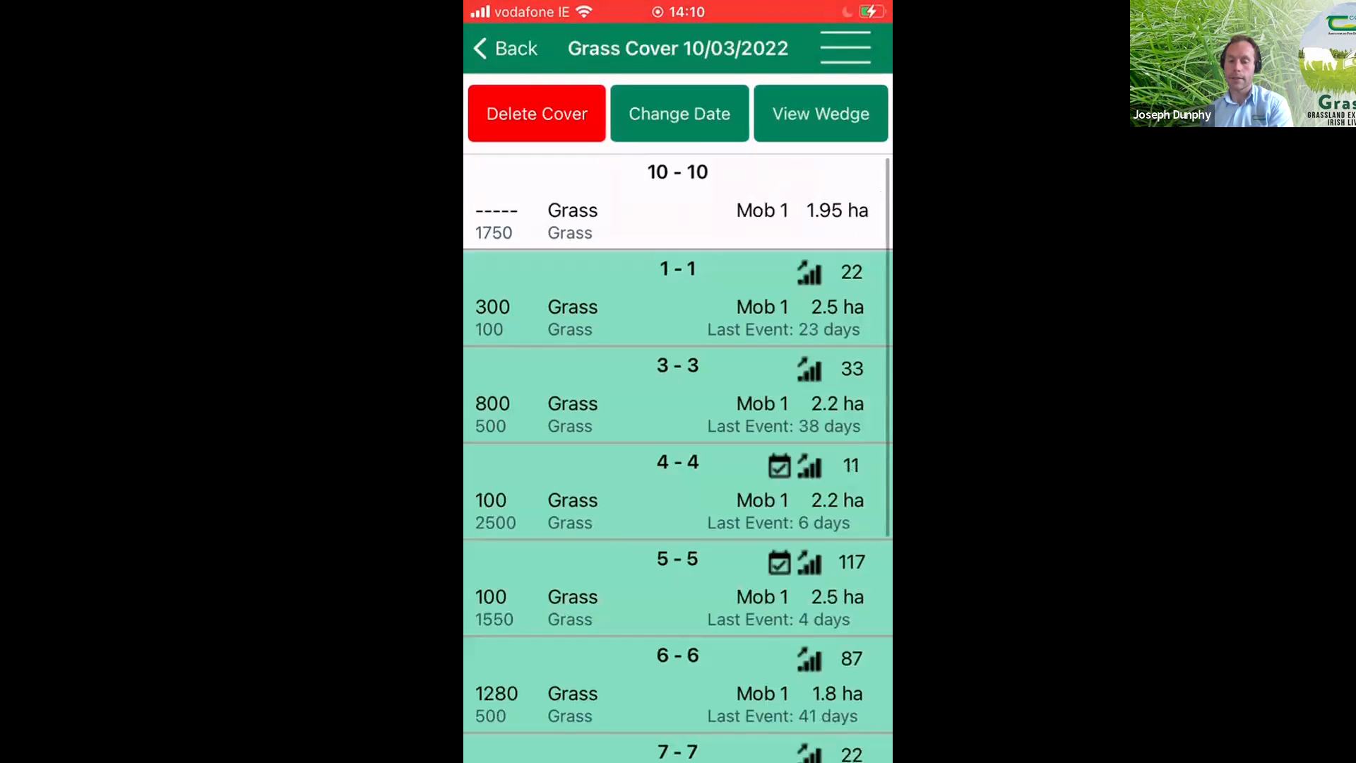
left_click(678, 202)
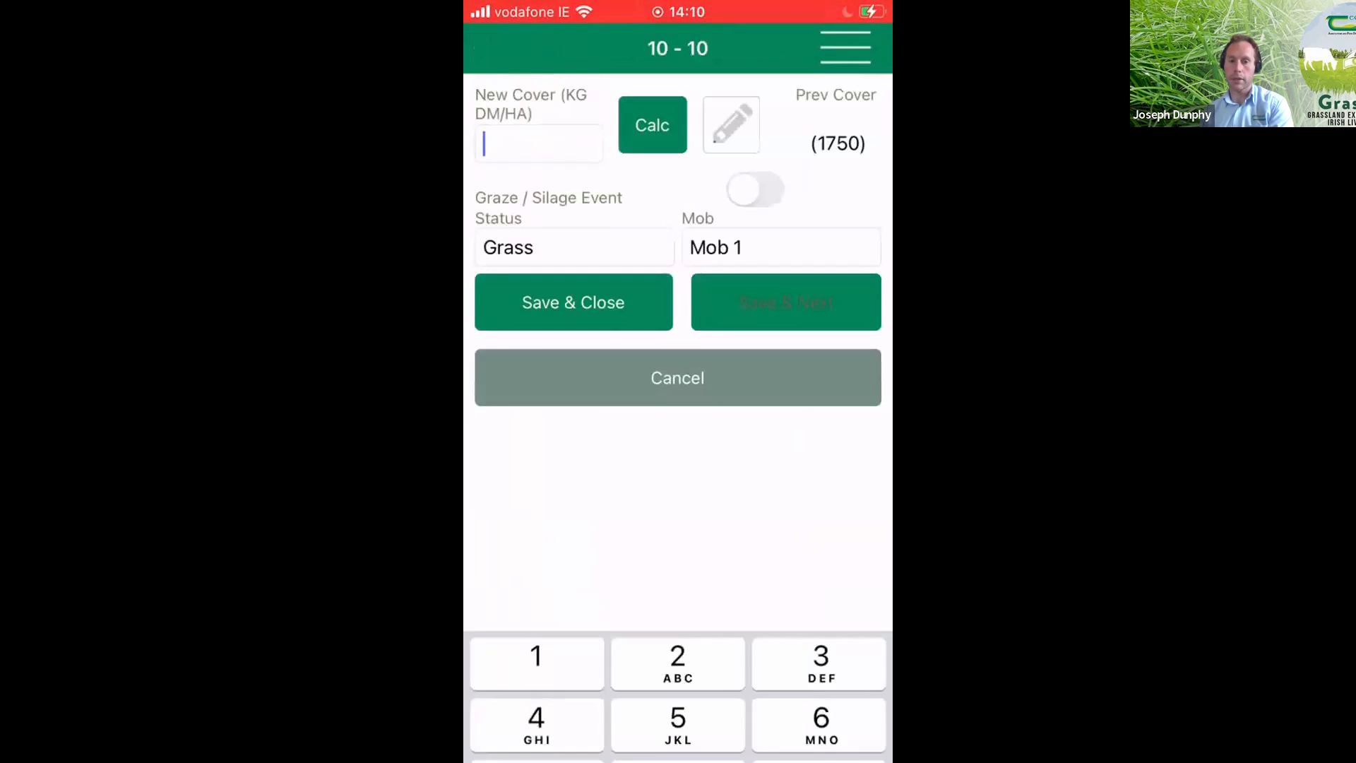
type("1800")
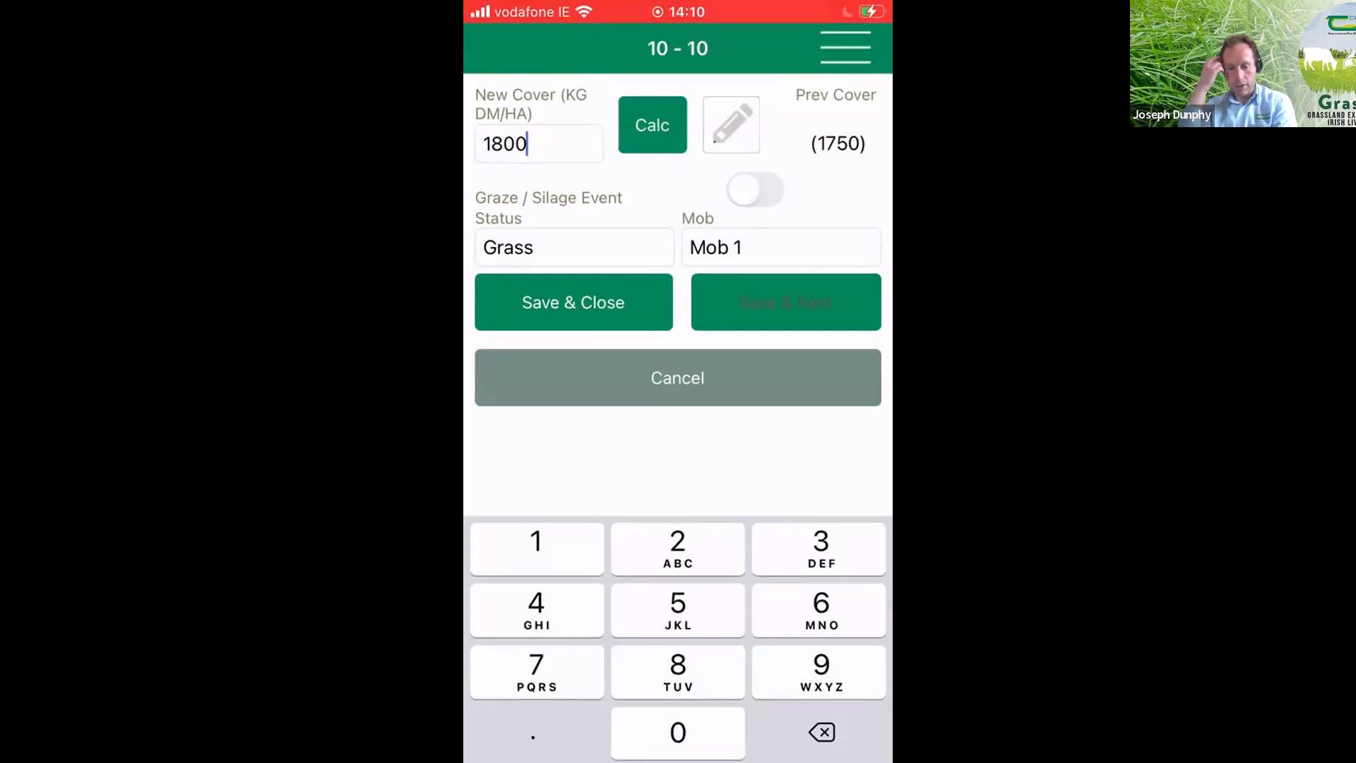
left_click(574, 302)
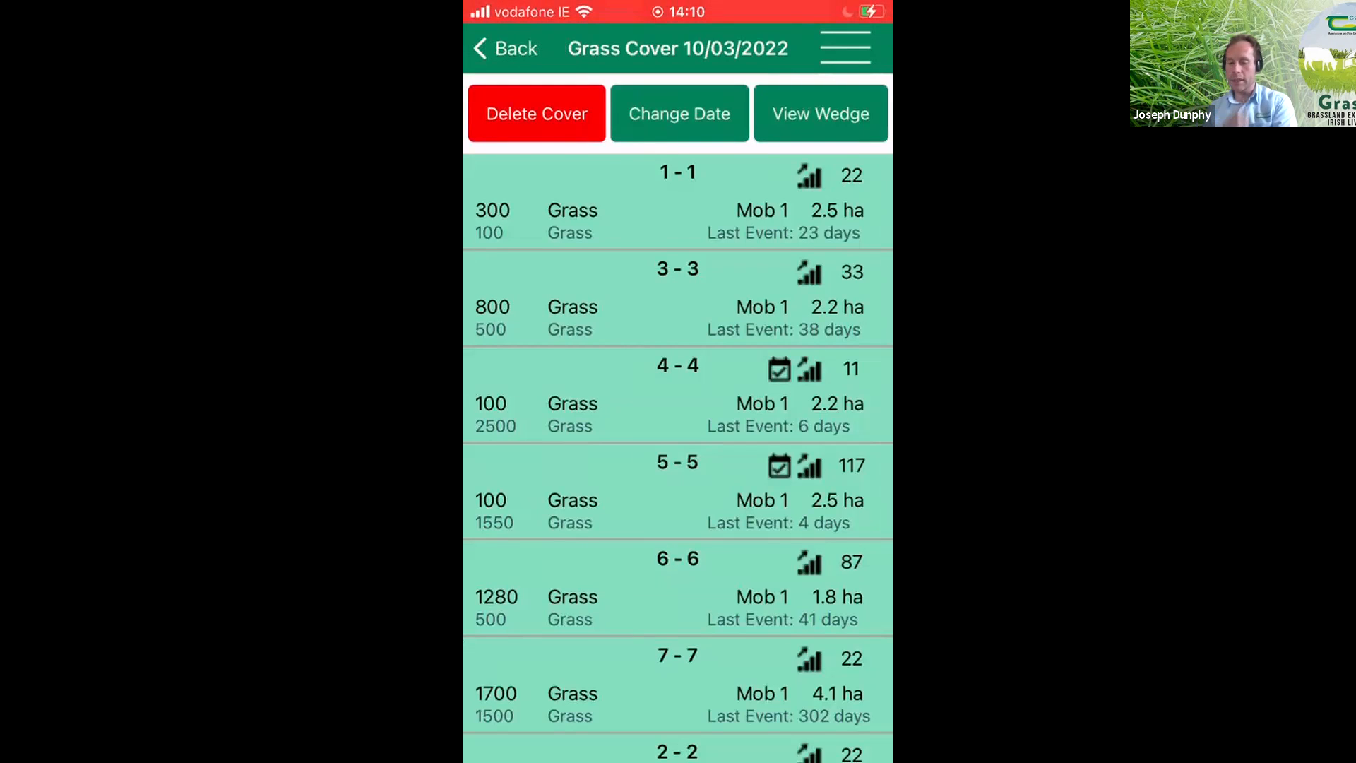
- Review the recorded paddock covers and the wedge with its cover summary for 10/03/2022, and return to the paddock list
scroll(678, 459, "down", 5)
scroll(678, 459, "up", 5)
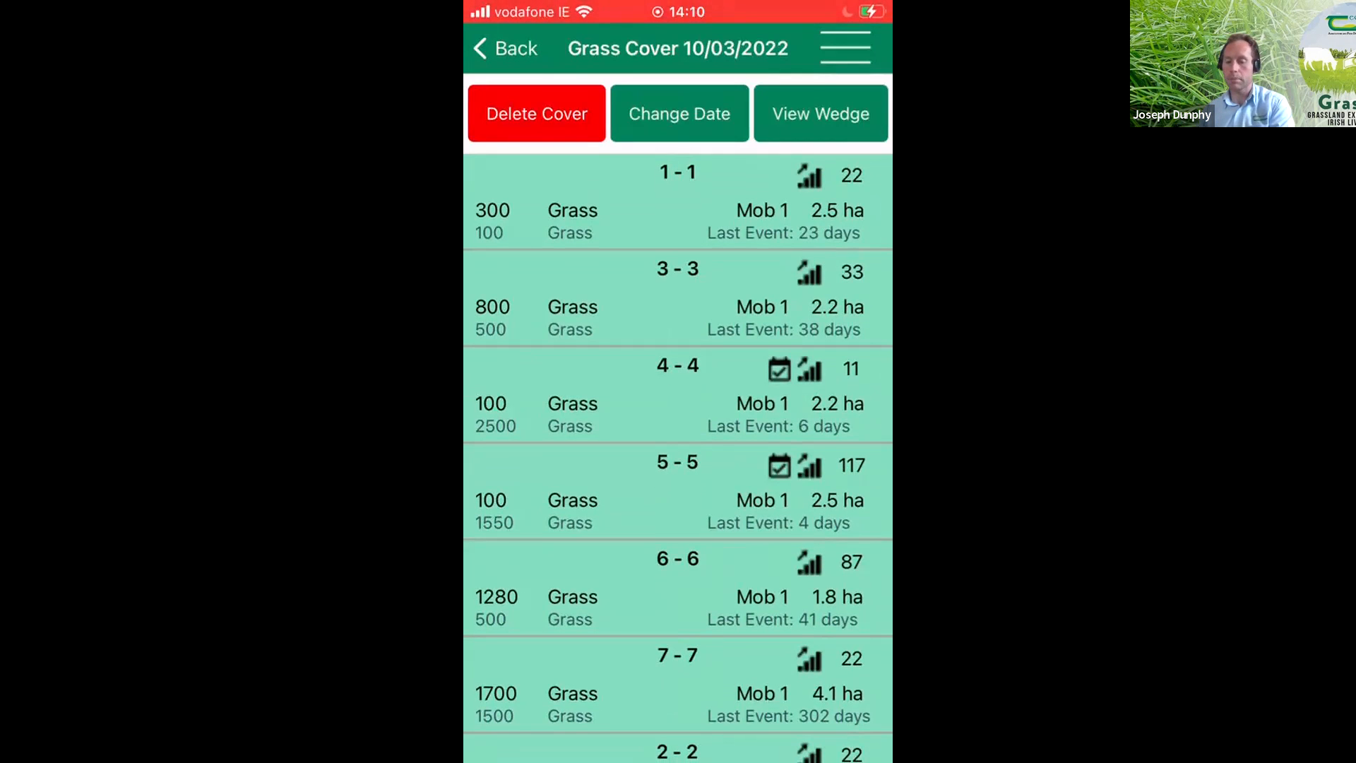
scroll(678, 459, "down", 5)
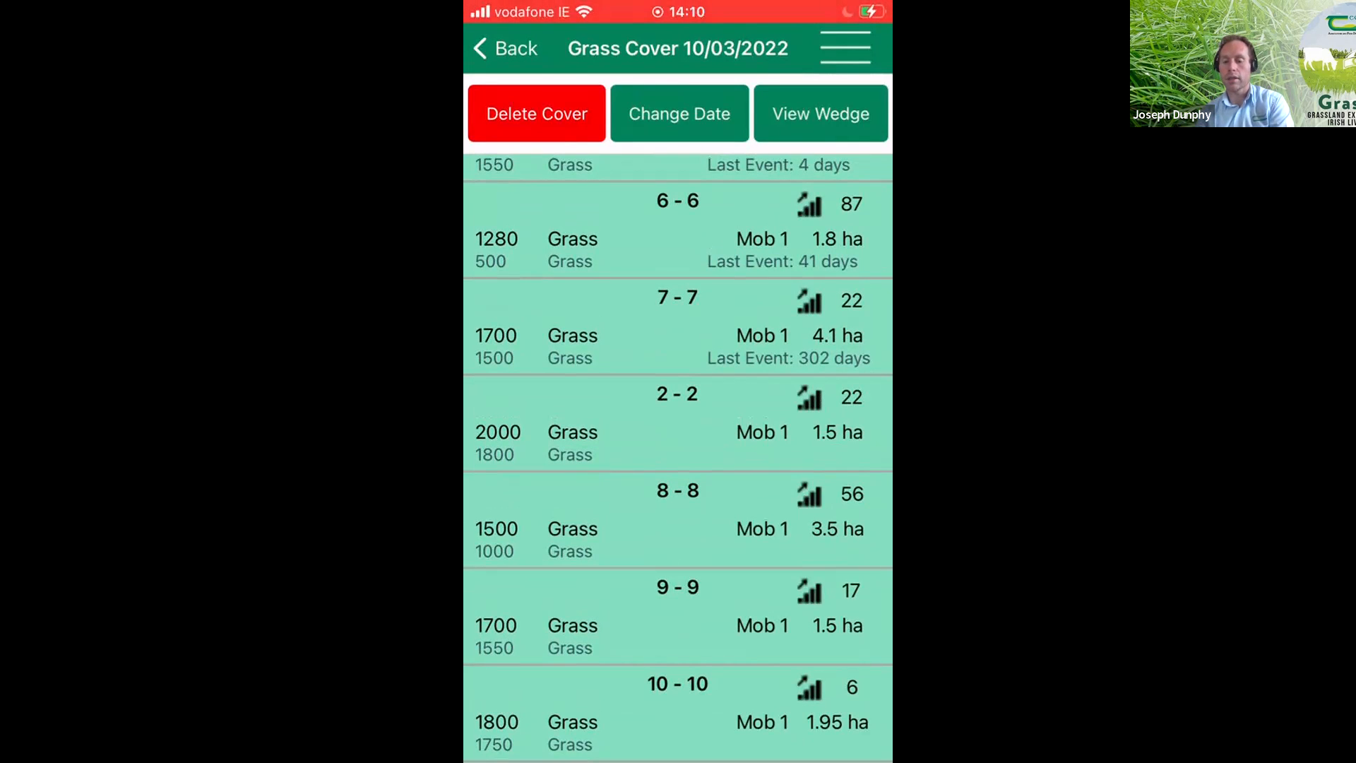
left_click(820, 114)
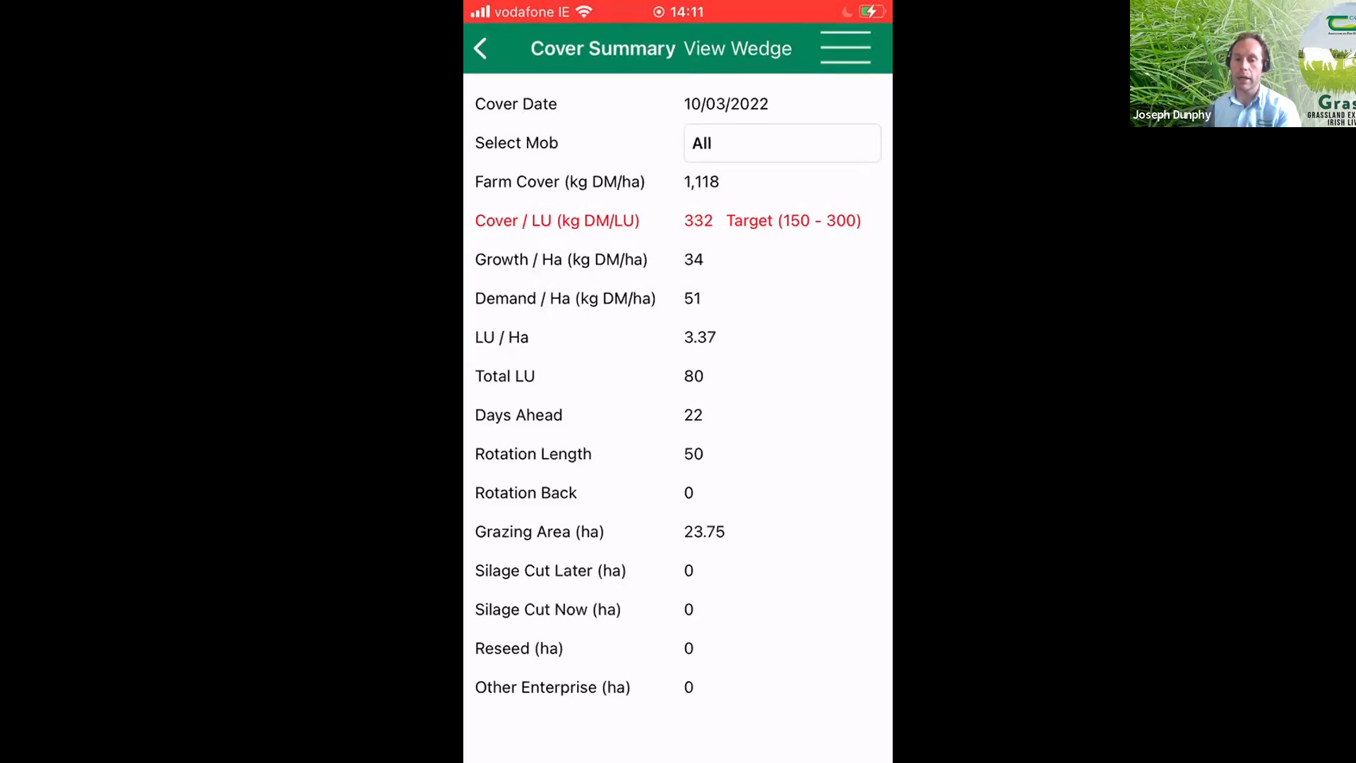
left_click(480, 49)
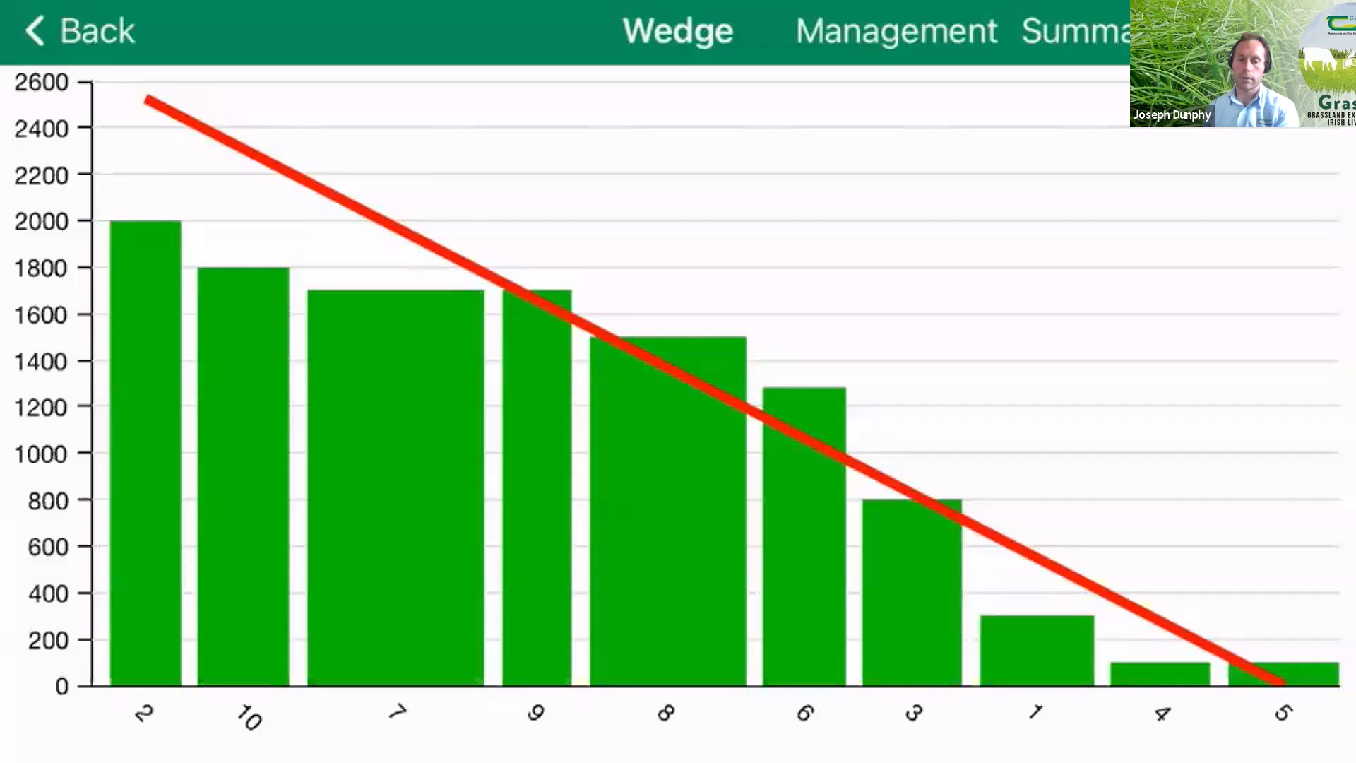
left_click(79, 31)
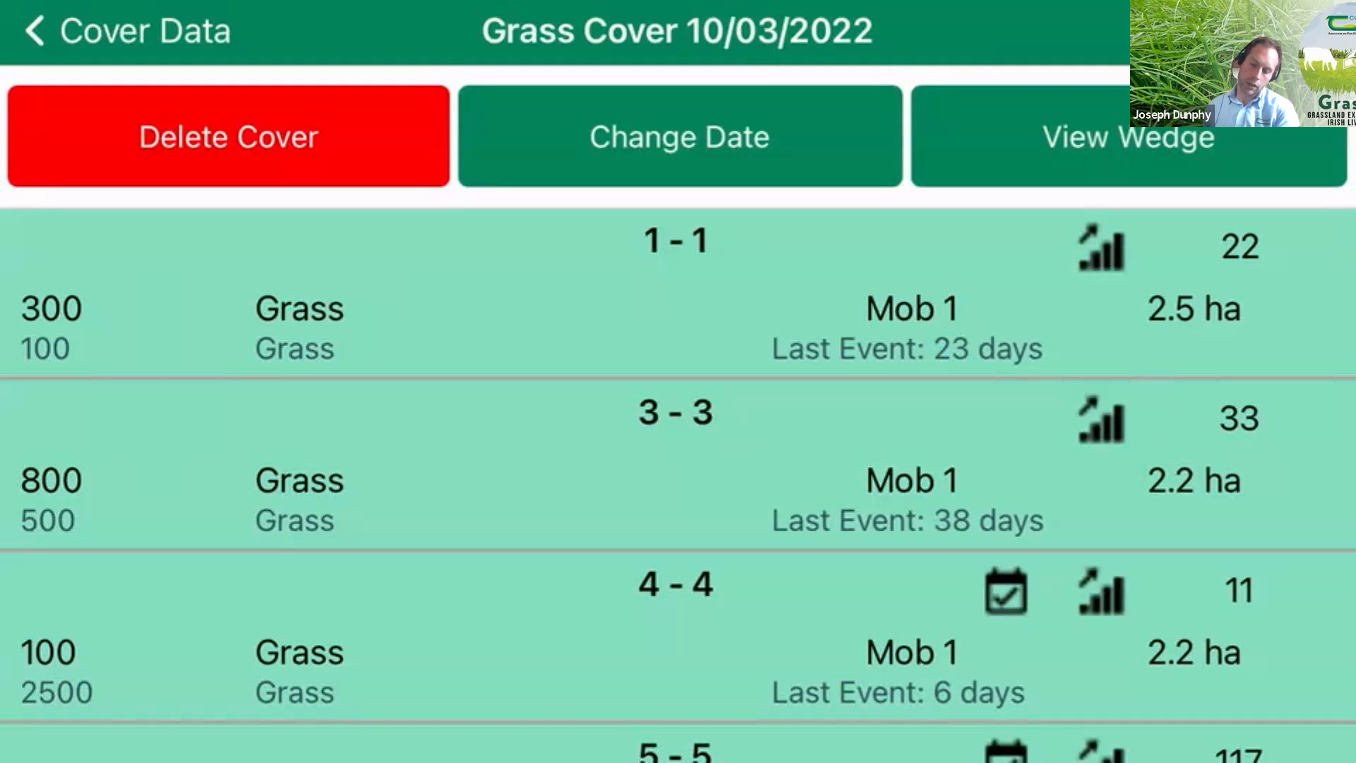
- Find paddock 2 among the paddocks of the 10/03/2022 grass cover and open its entry for editing
scroll(678, 485, "down", 1)
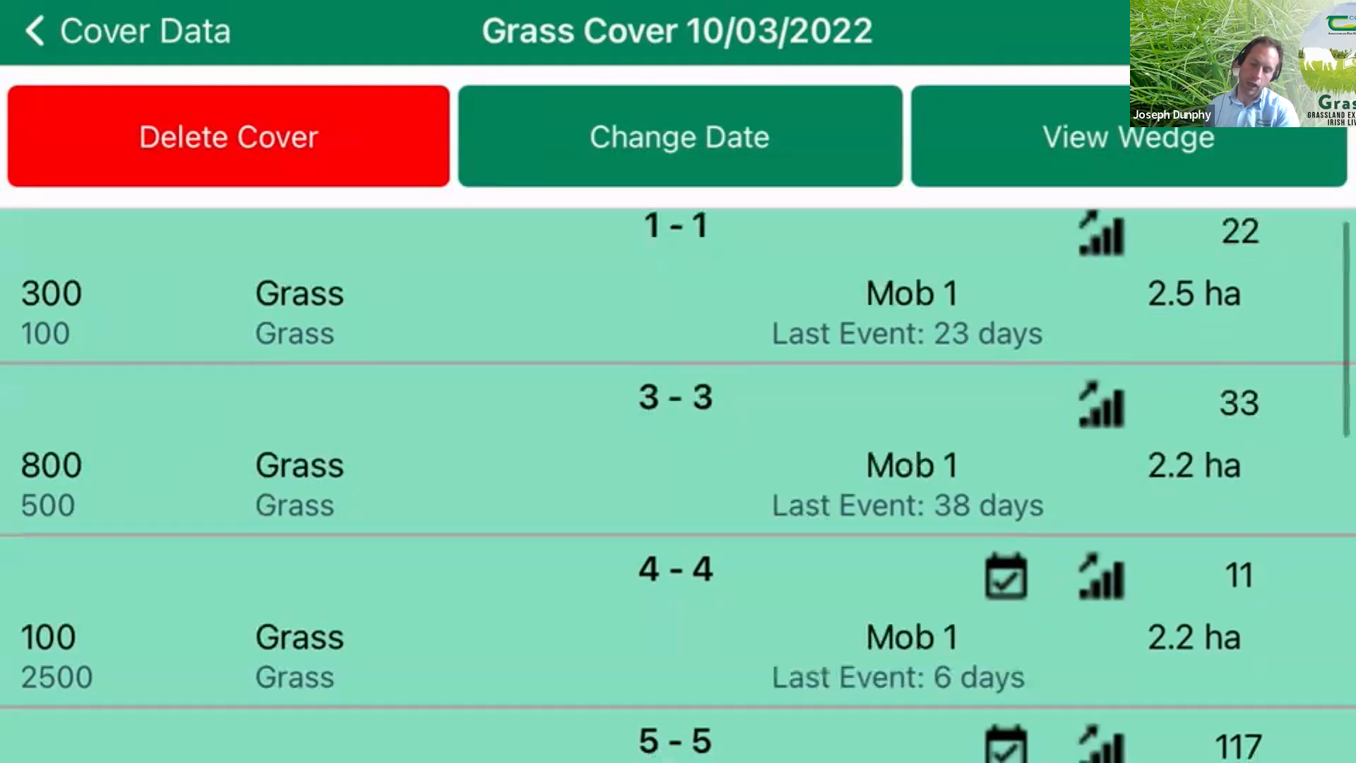
scroll(677, 485, "down", 2)
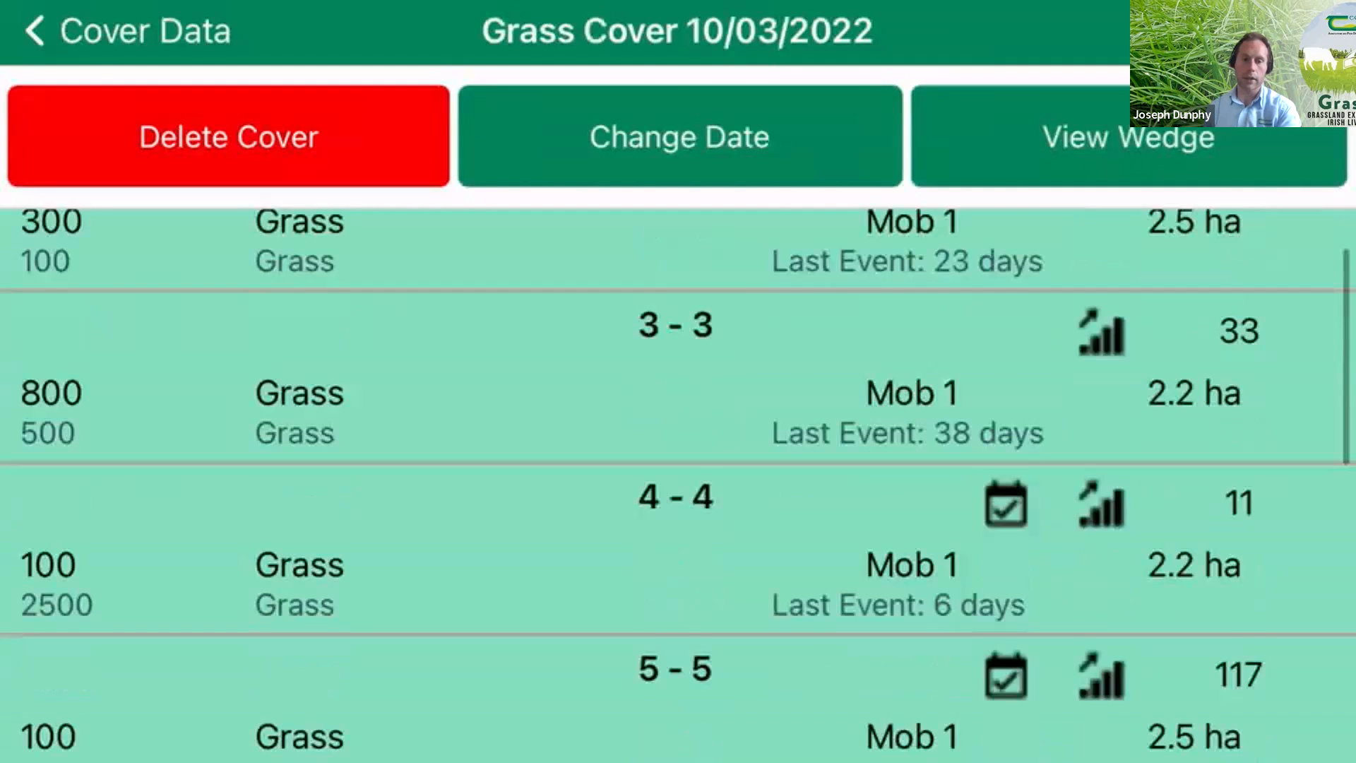
scroll(678, 485, "down", 1)
scroll(678, 485, "down", 1)
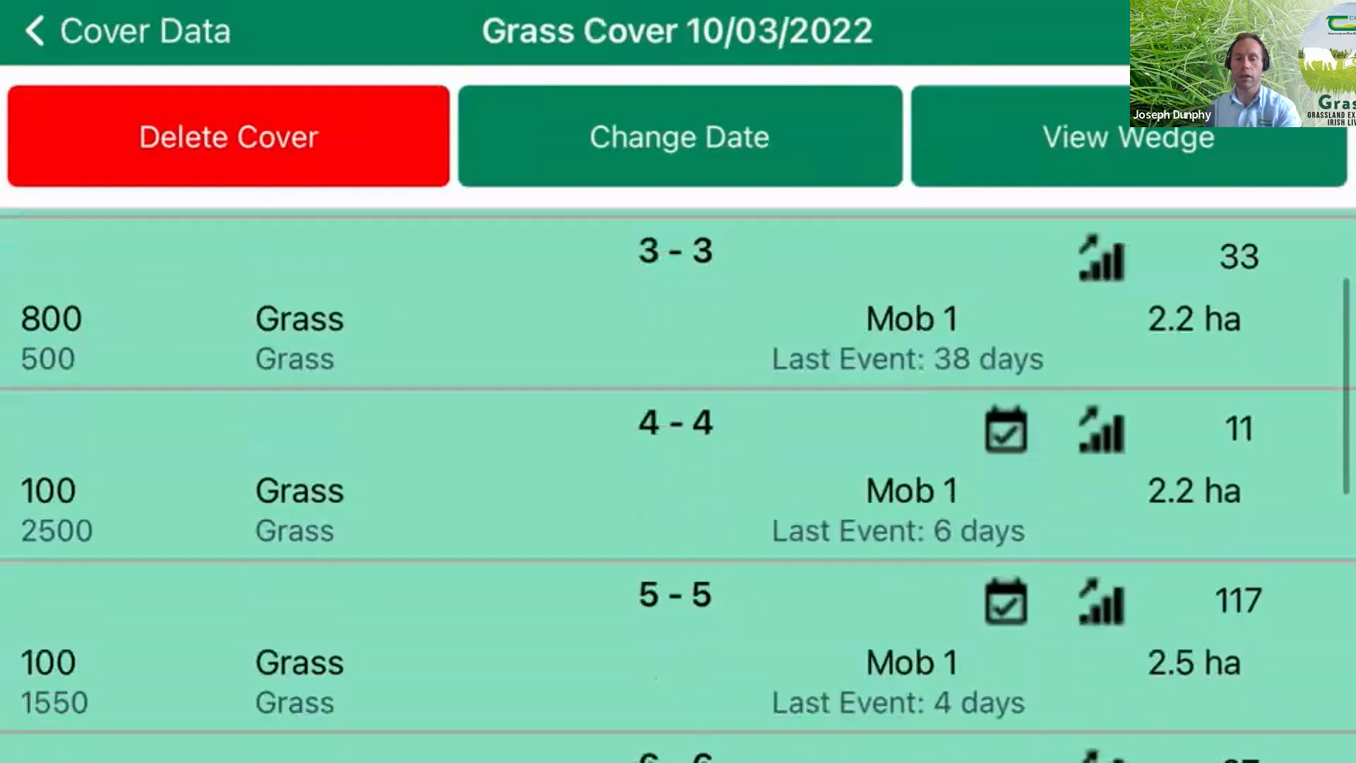
scroll(677, 485, "down", 1)
scroll(678, 485, "down", 1)
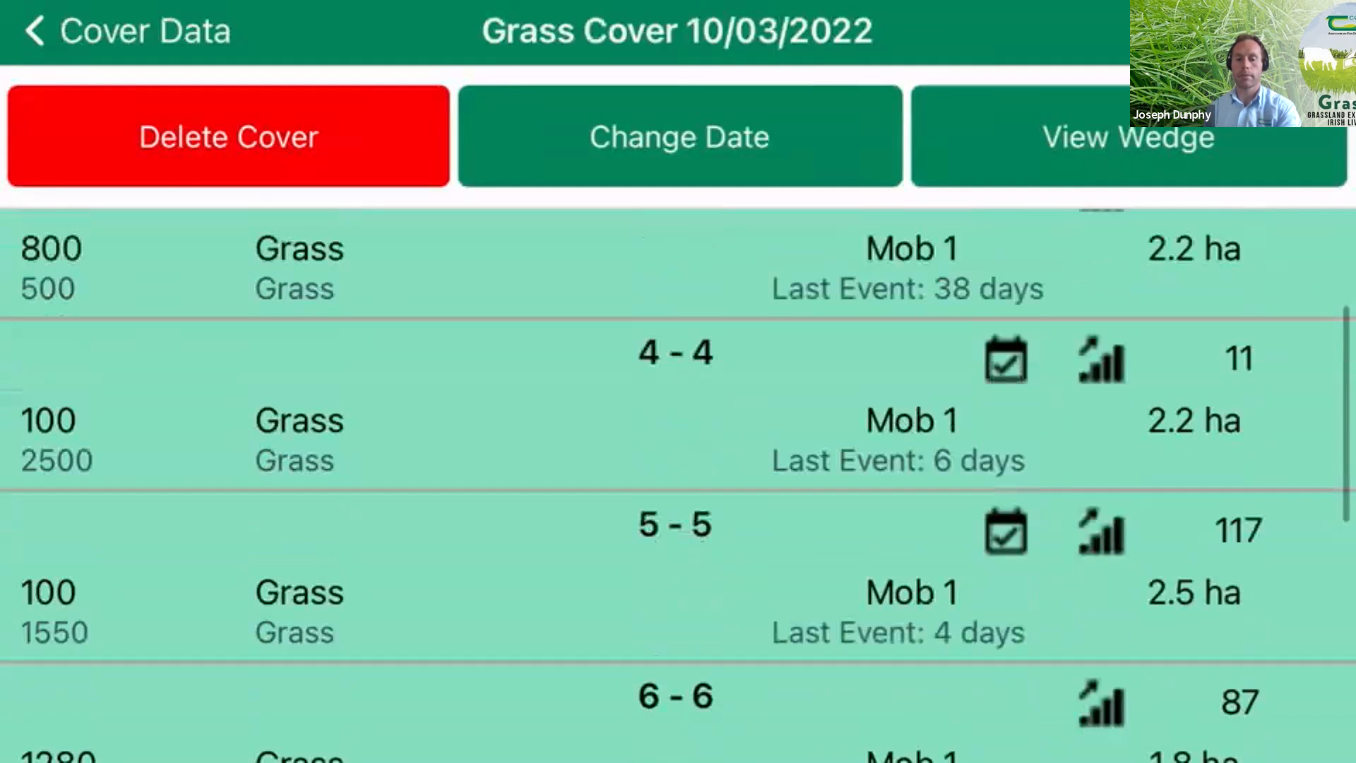
scroll(678, 485, "down", 1)
scroll(678, 485, "down", 1)
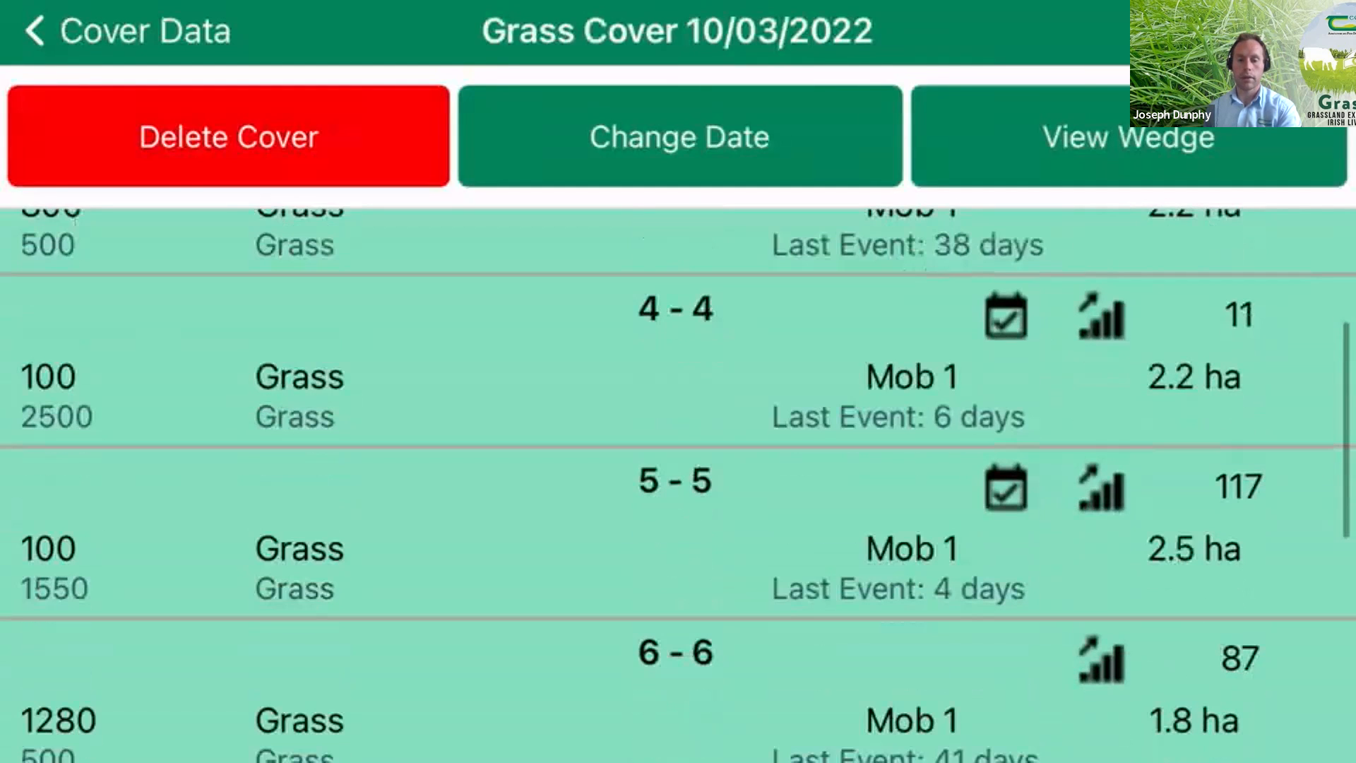
scroll(677, 485, "down", 10)
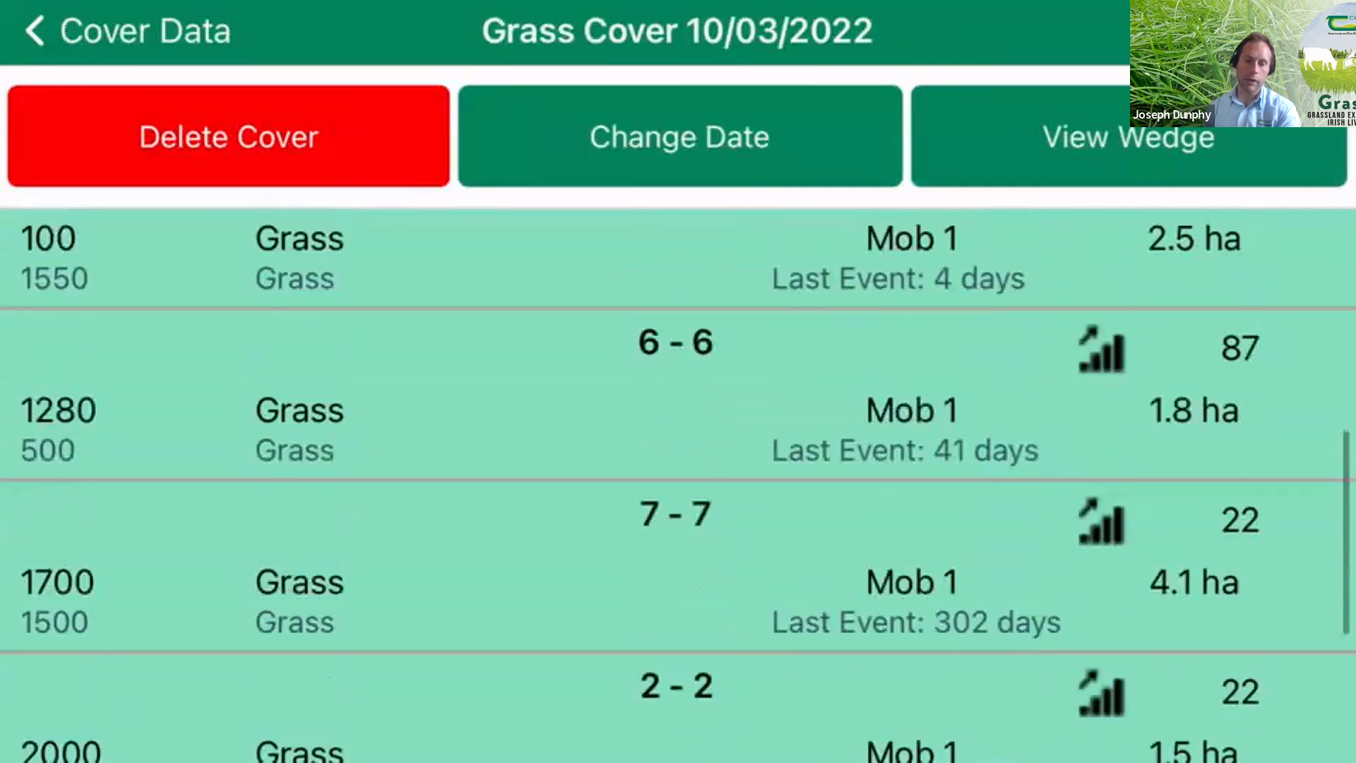
scroll(678, 485, "down", 5)
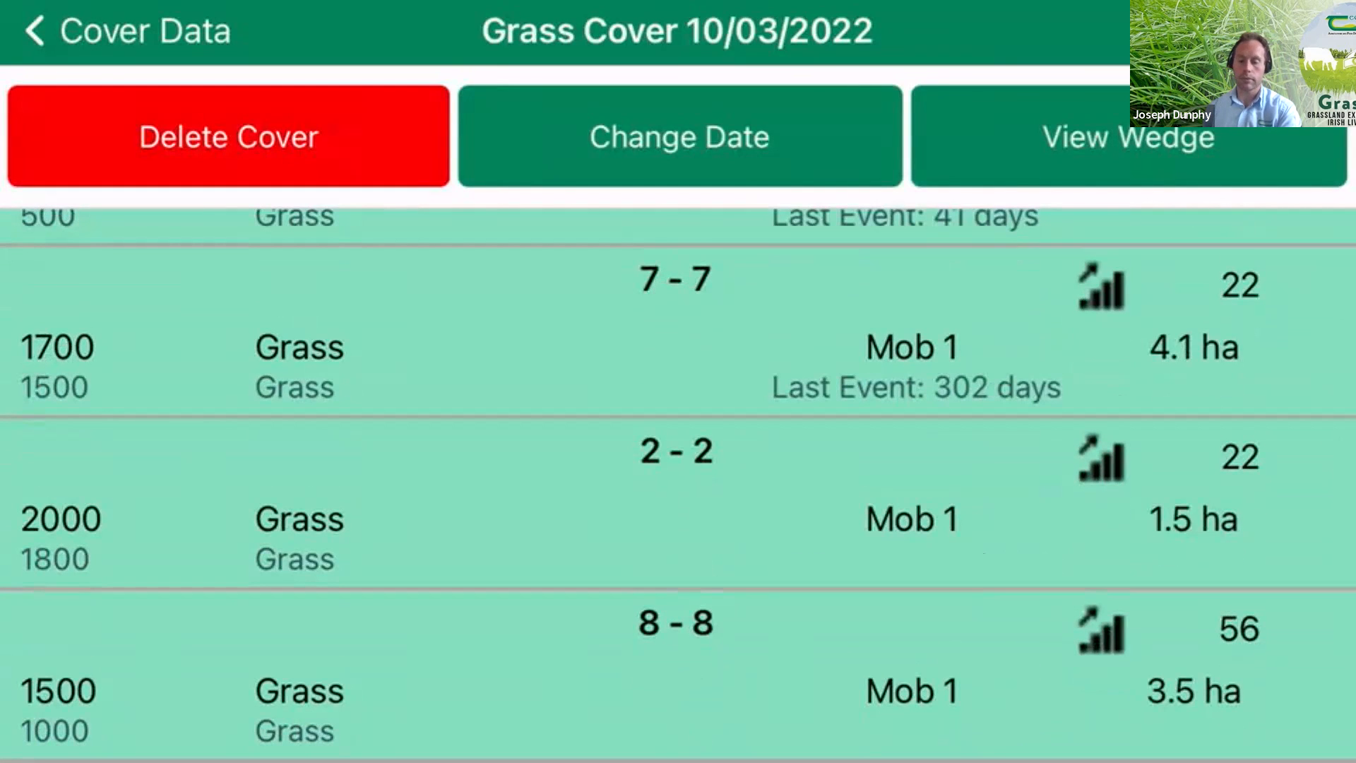
left_click(1129, 137)
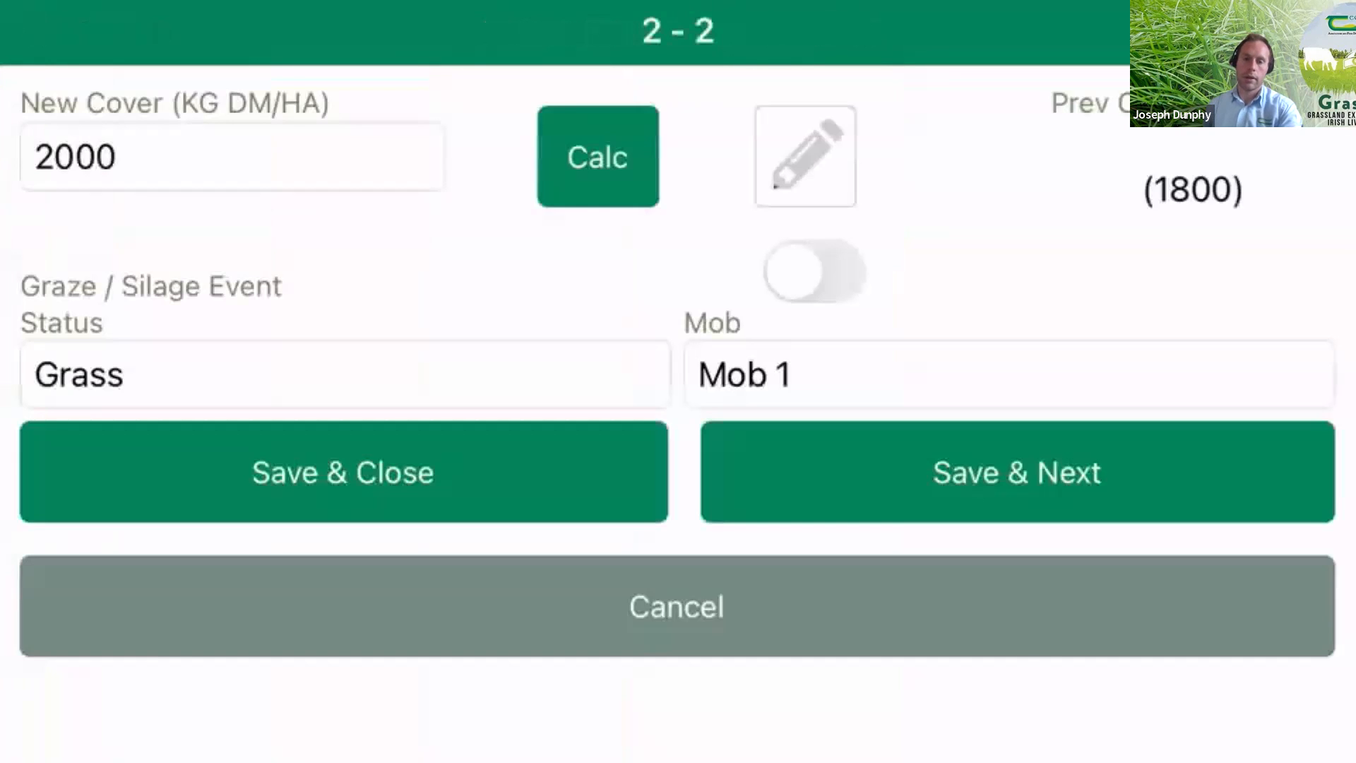
- Set paddock 2's status to Silage - Cut Later and save the entry
left_click(117, 157)
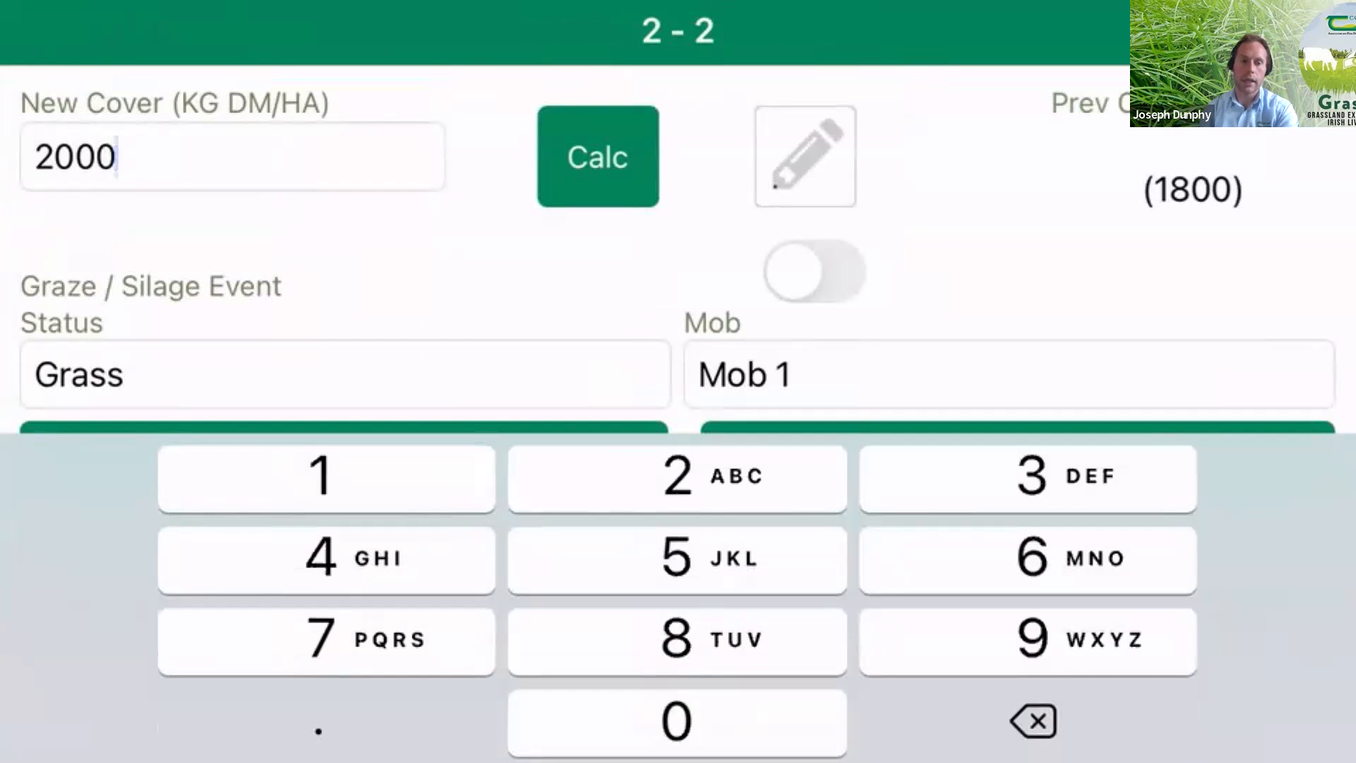
scroll(678, 248, "down", 1)
scroll(678, 249, "down", 2)
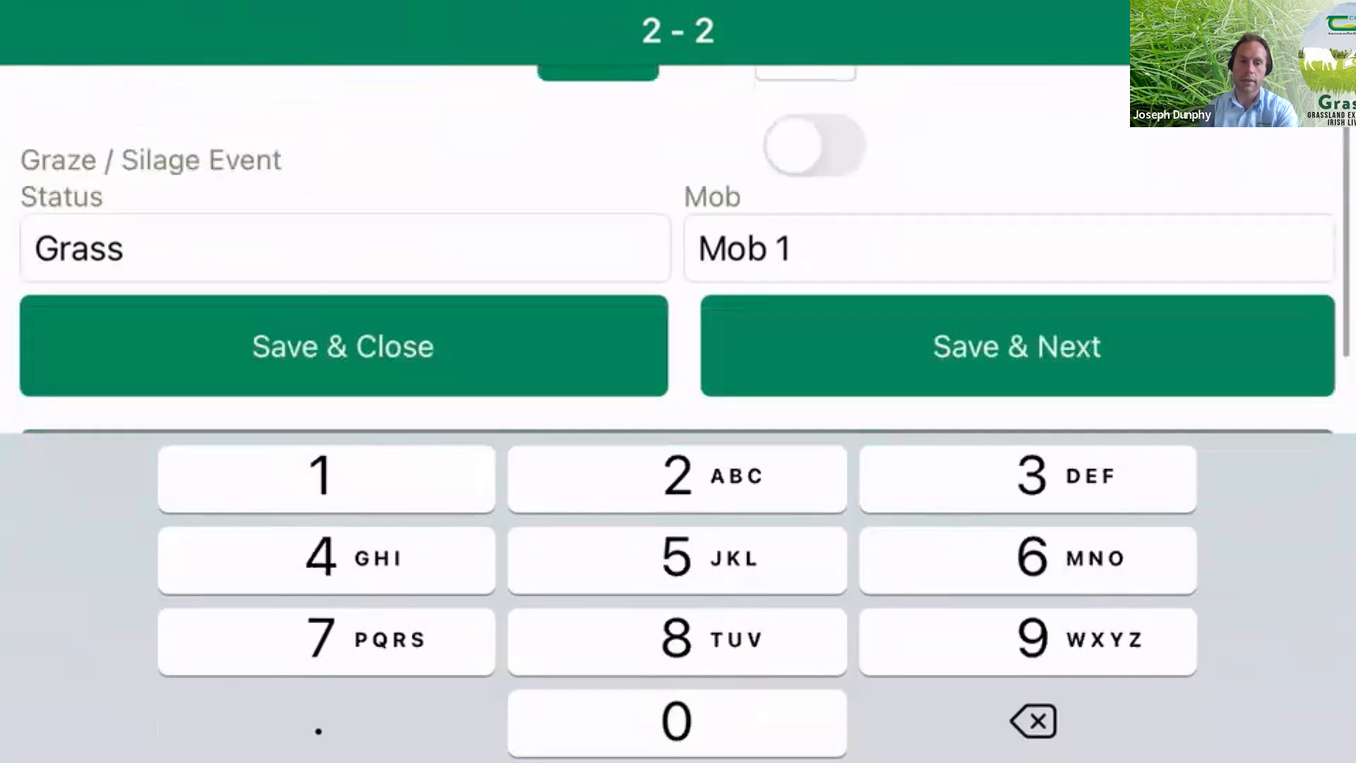
left_click(345, 248)
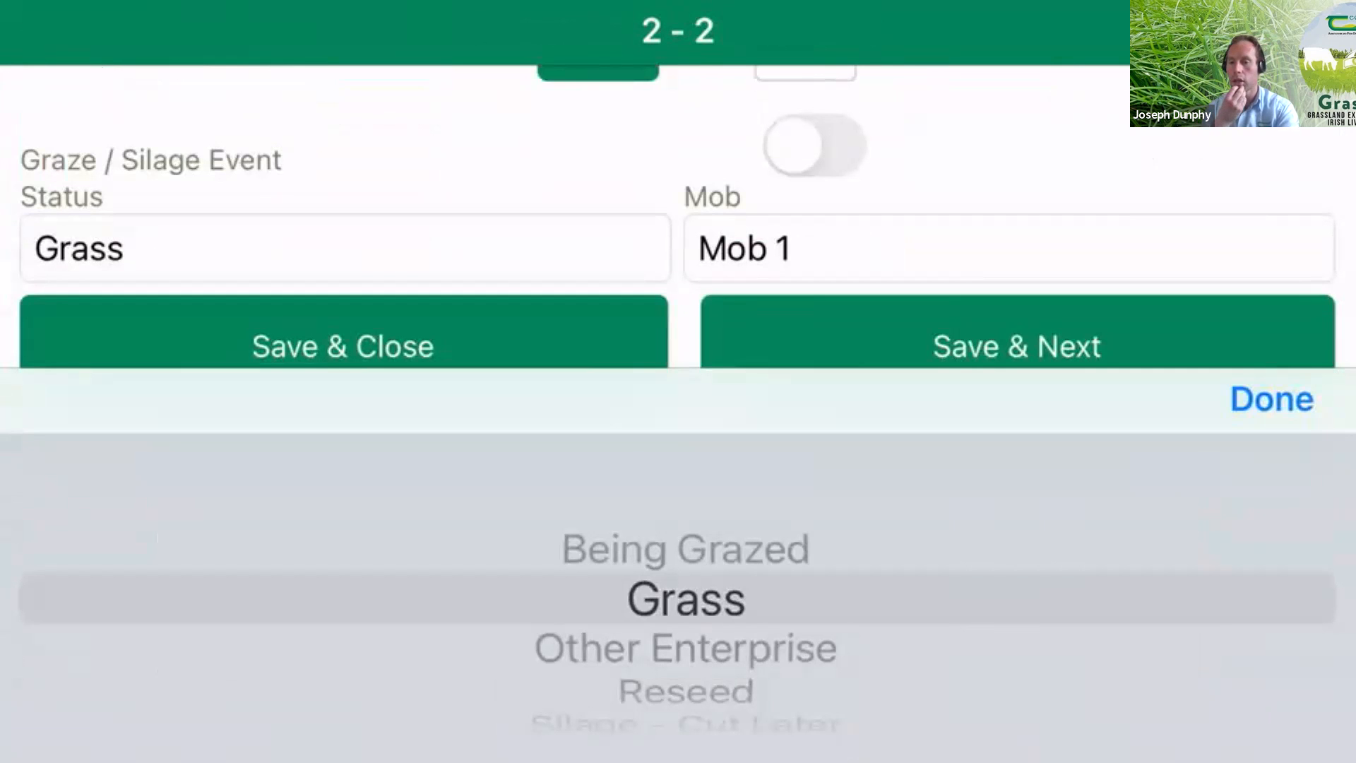
scroll(685, 599, "down", 3)
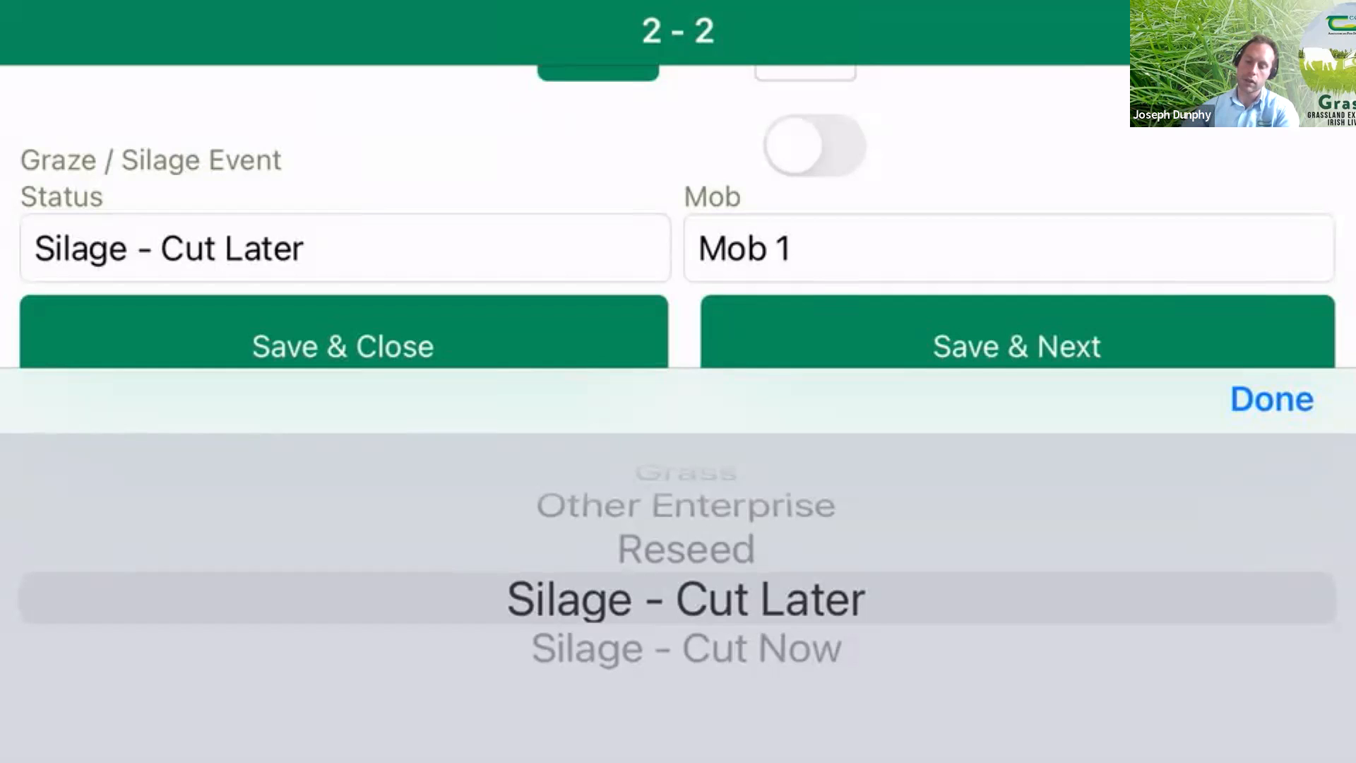
left_click(1272, 400)
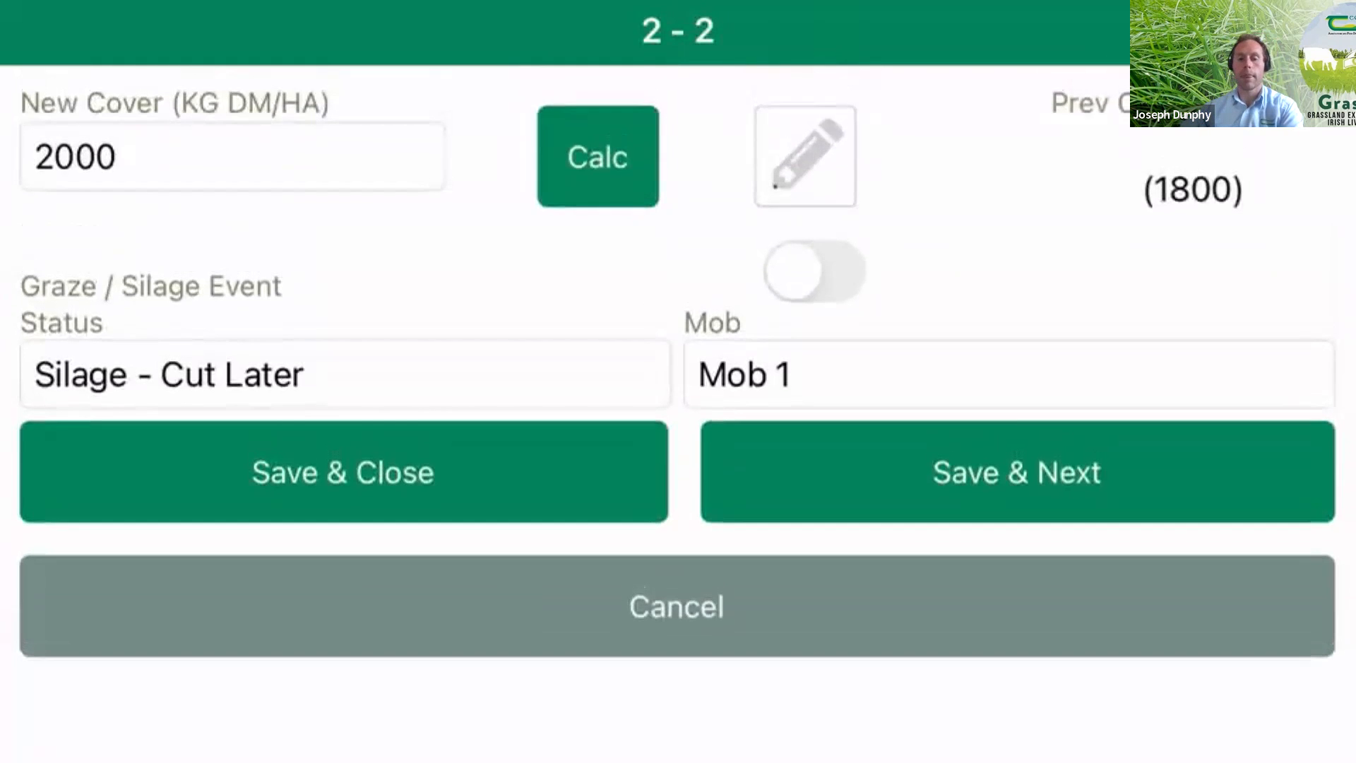
left_click(343, 473)
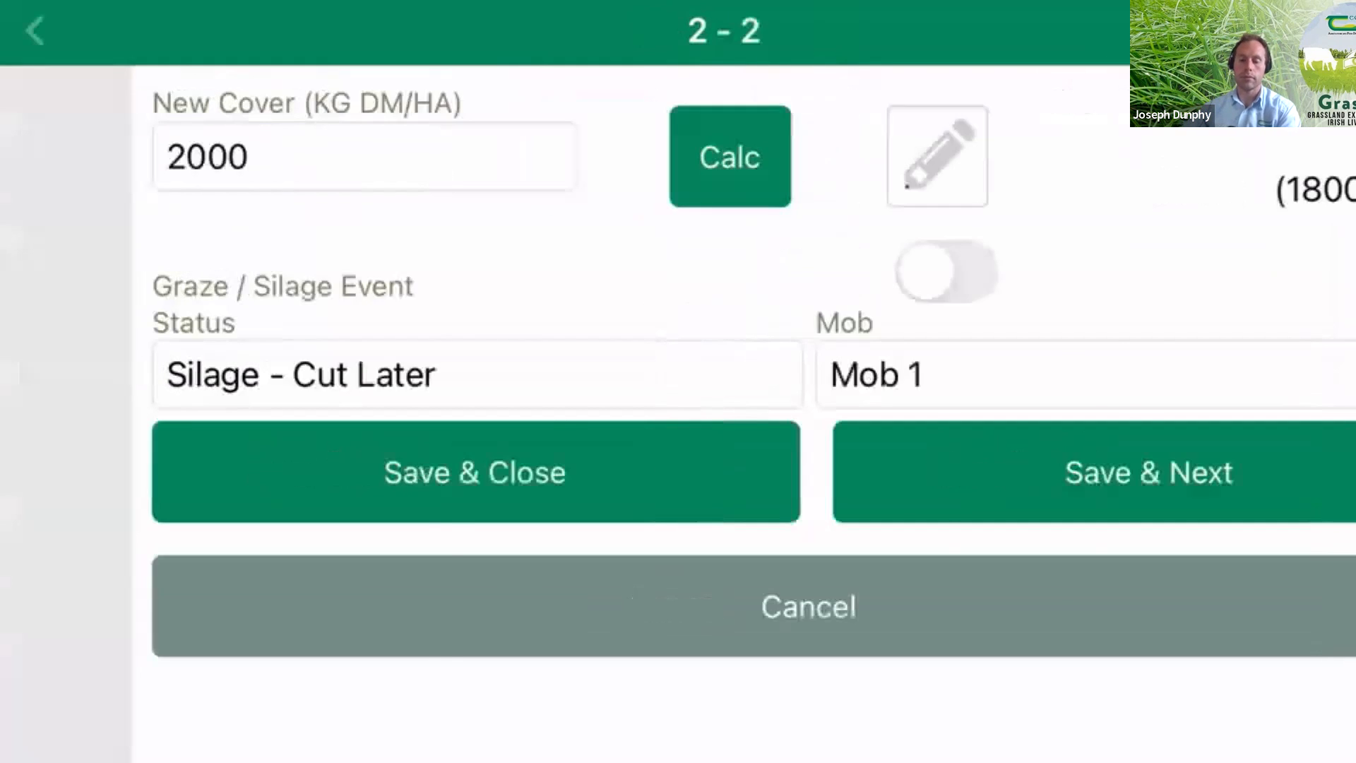